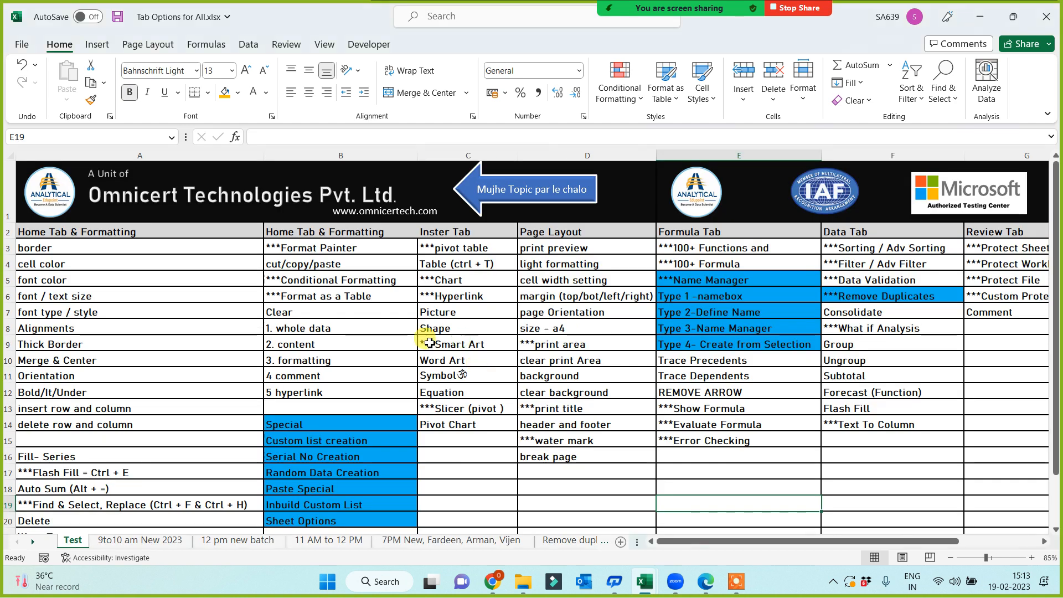
Format-paint B14's blue fill onto topics A3:A14, copy the list, and switch to Book3.
left_click(537, 459)
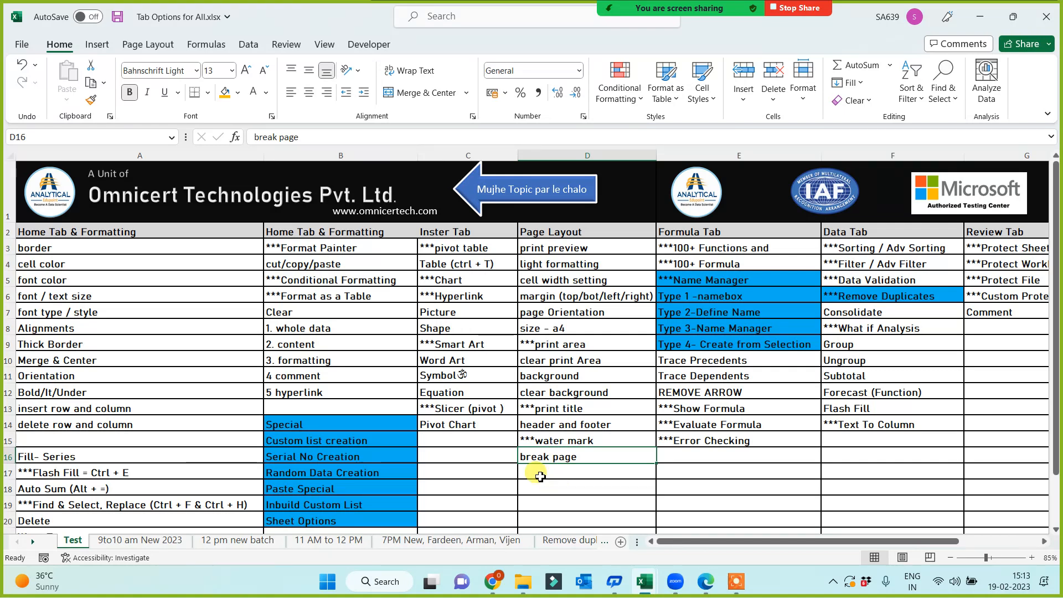
left_click(330, 430)
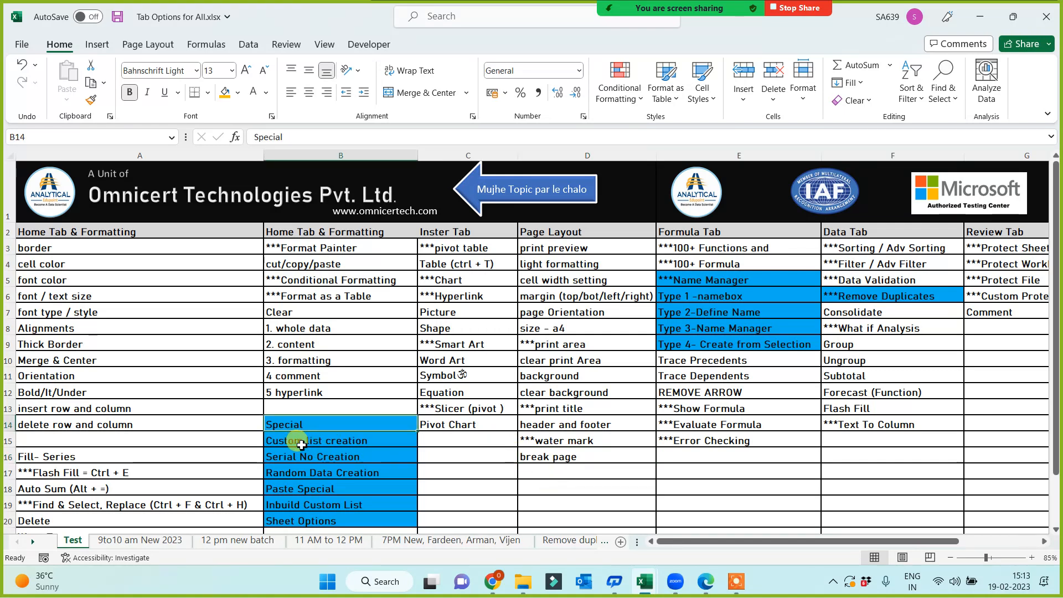
left_click(90, 102)
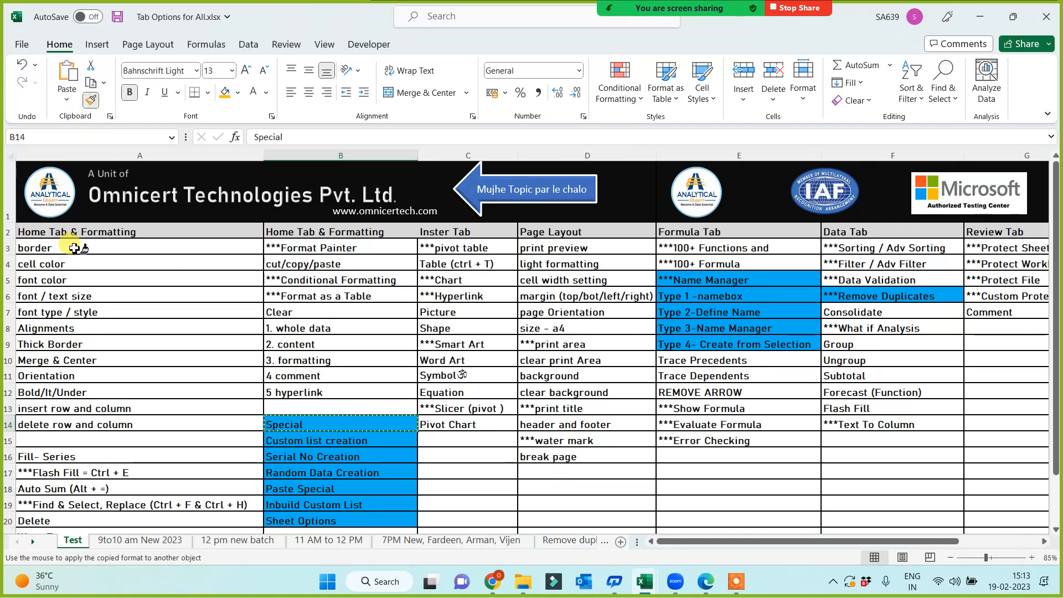
left_click_drag(72, 247, 72, 429)
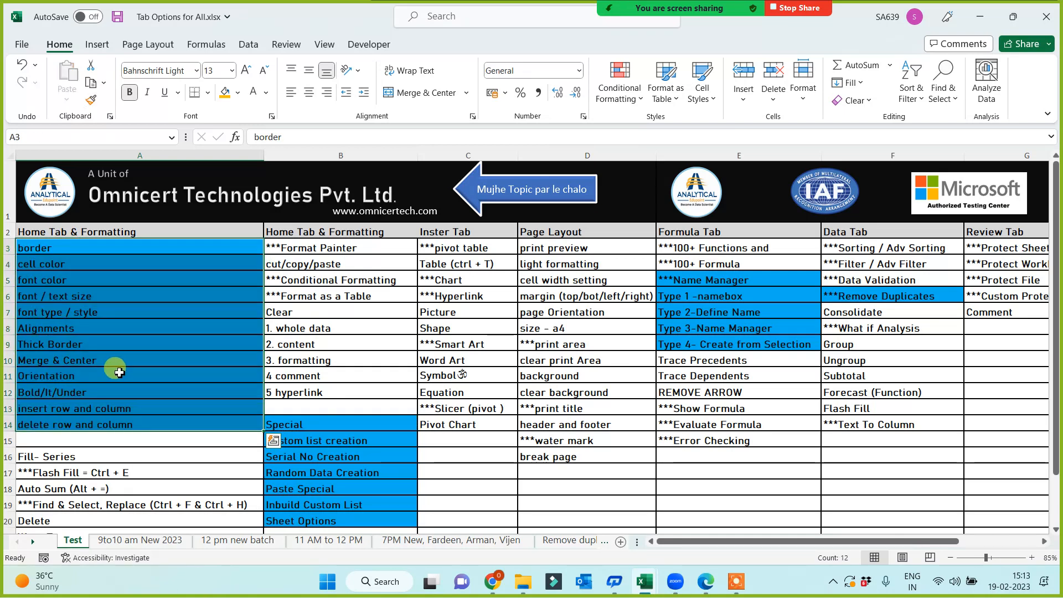
key("ctrl+c")
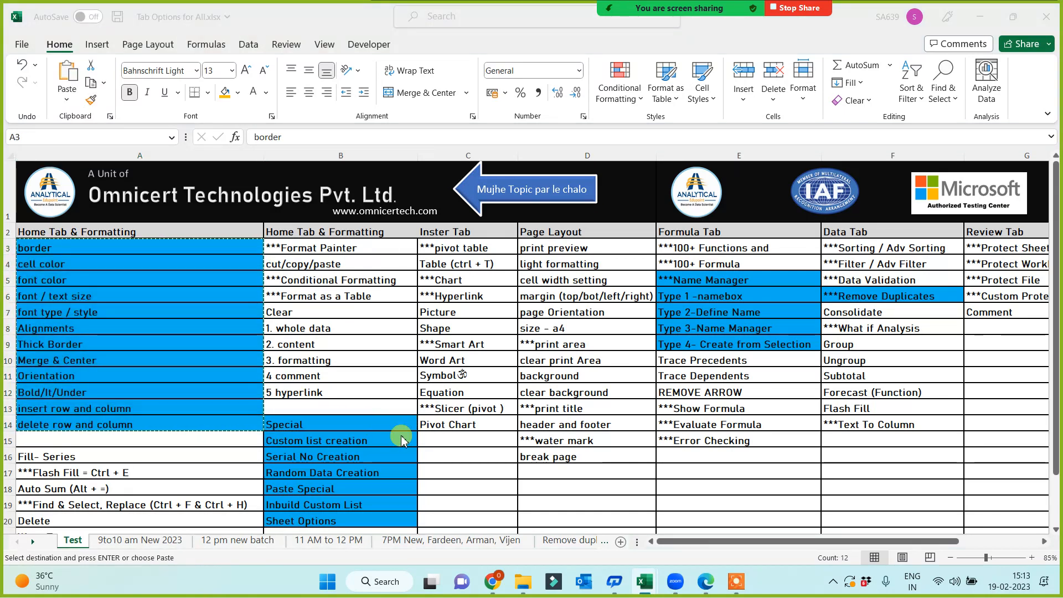
key("ctrl+n")
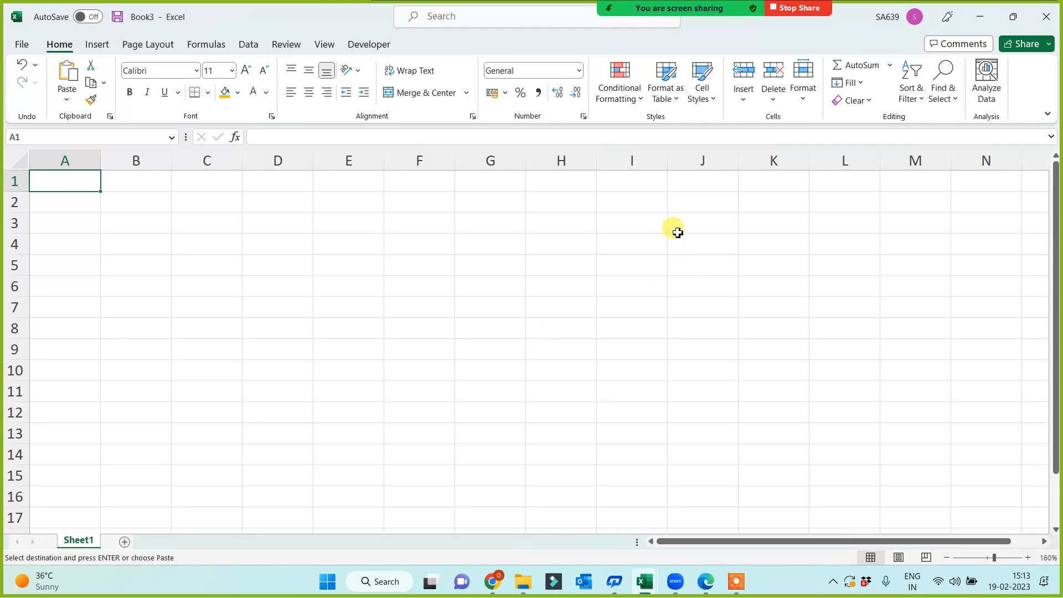
Paste the topic list at H3 and AutoFit column H to its longest entry.
left_click(573, 227)
key("ctrl+v")
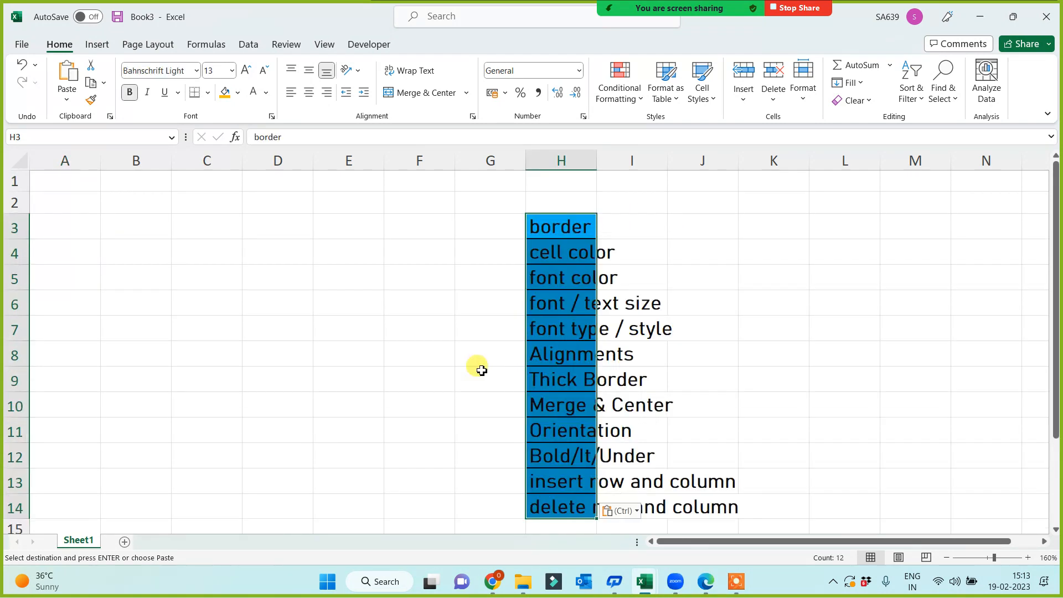
left_click_drag(602, 157, 602, 157)
double_click(601, 157)
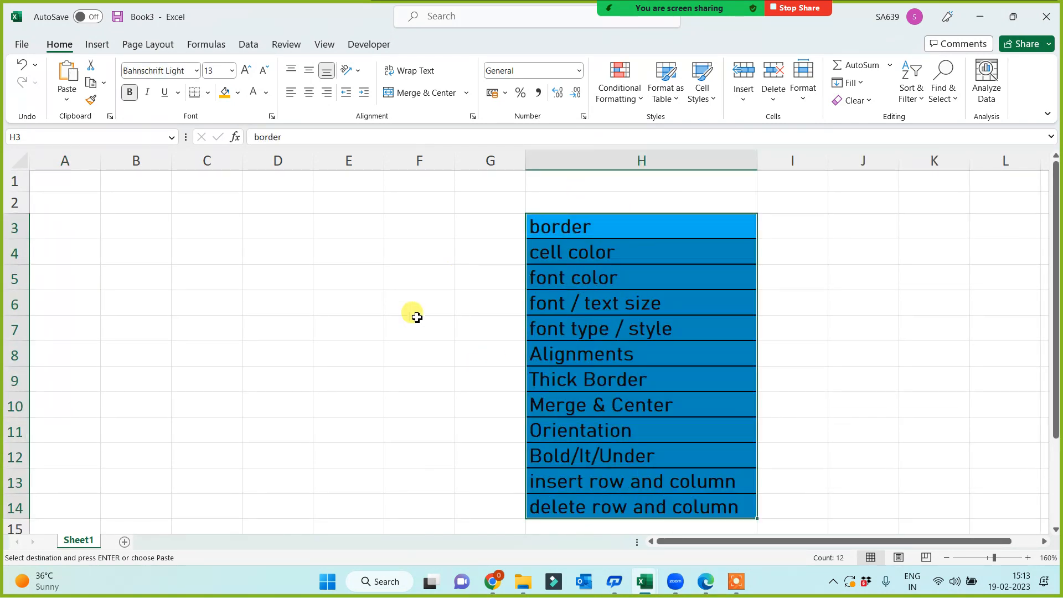
scroll(413, 313, "down", 1)
left_click(257, 437)
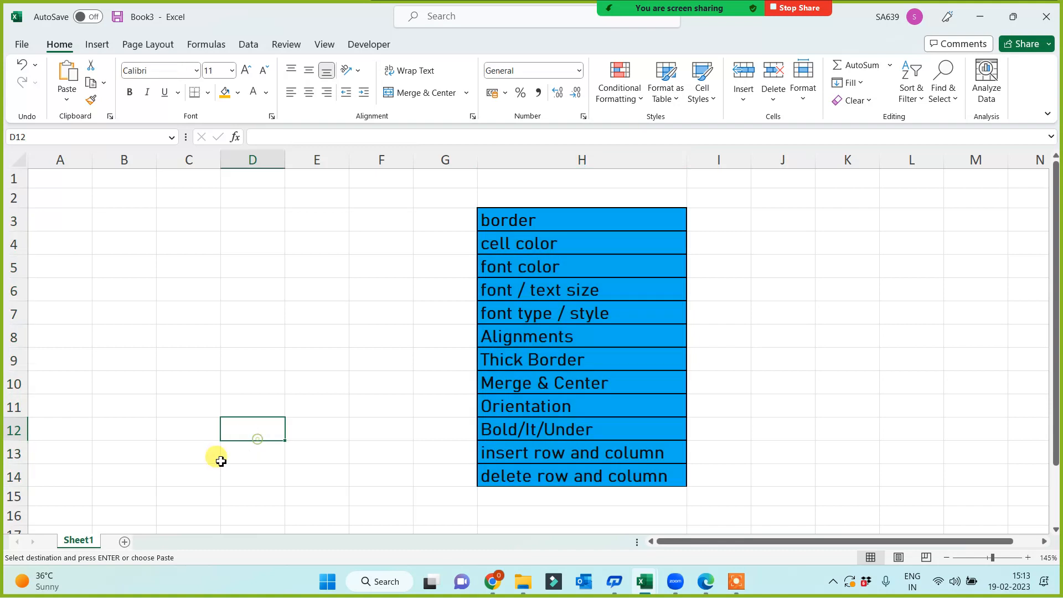
Rename the sheet to 'Formatting'.
double_click(69, 539)
type("For")
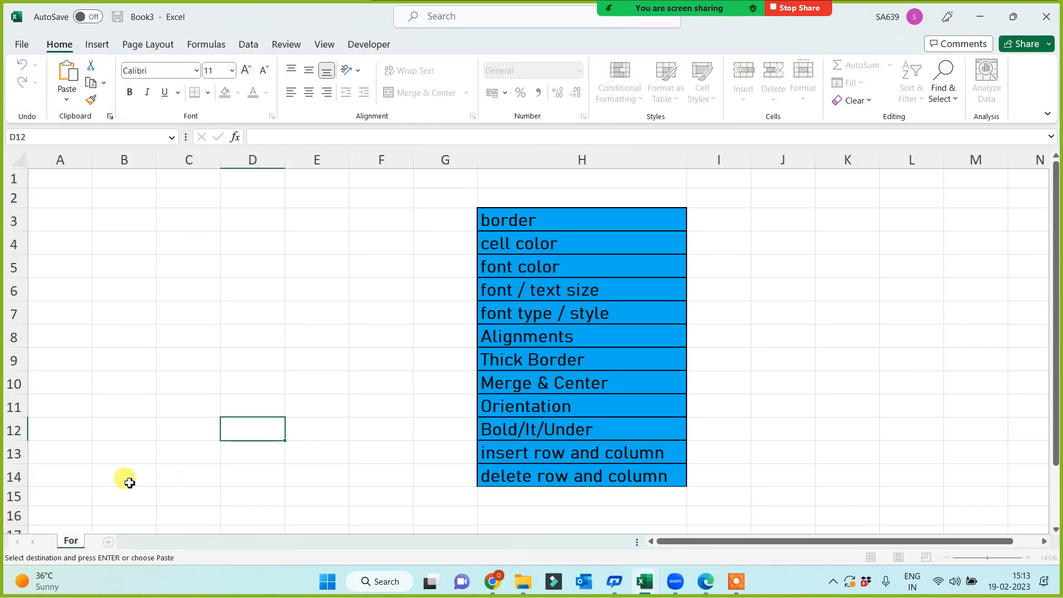
type("matting")
left_click(186, 345)
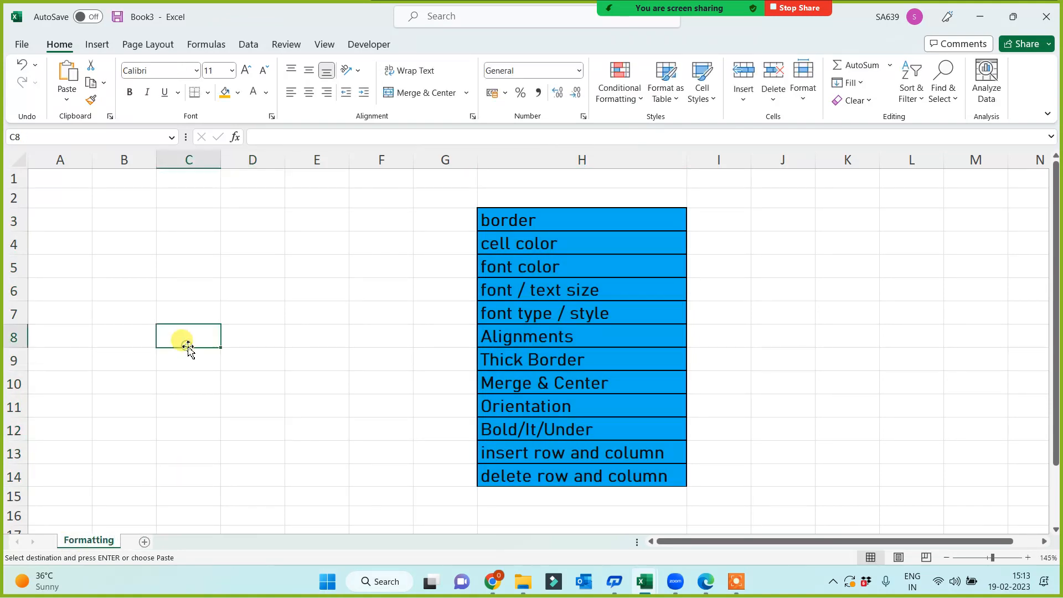
Insert blank columns at column E, shifting the list to column L.
left_click(314, 160)
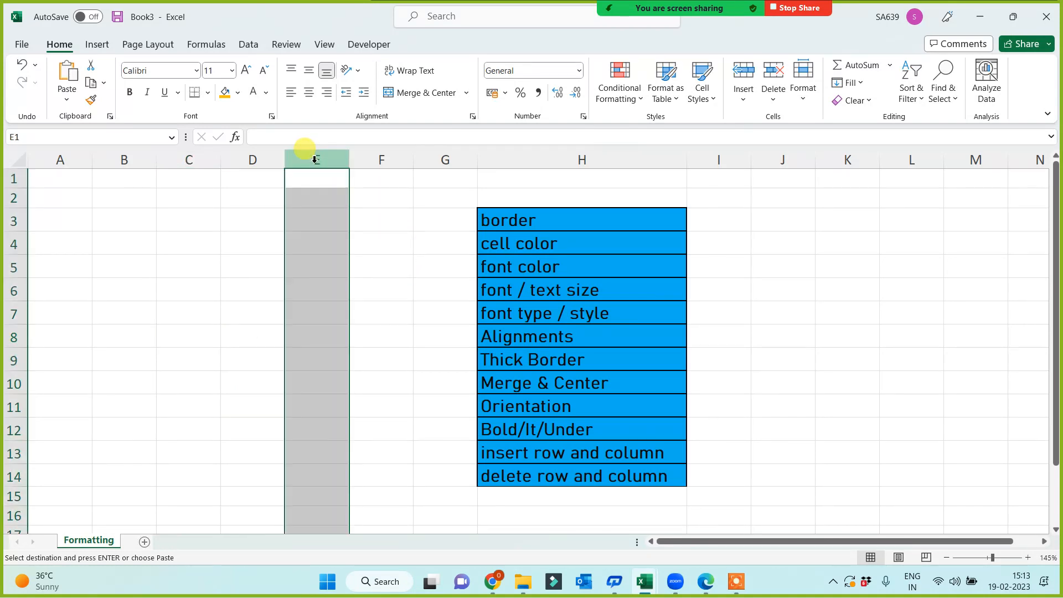
key("ctrl+shift+plus")
key("ctrl+shift+plus")
key("ctrl+shift+plus")
key("ctrl+shift+plus")
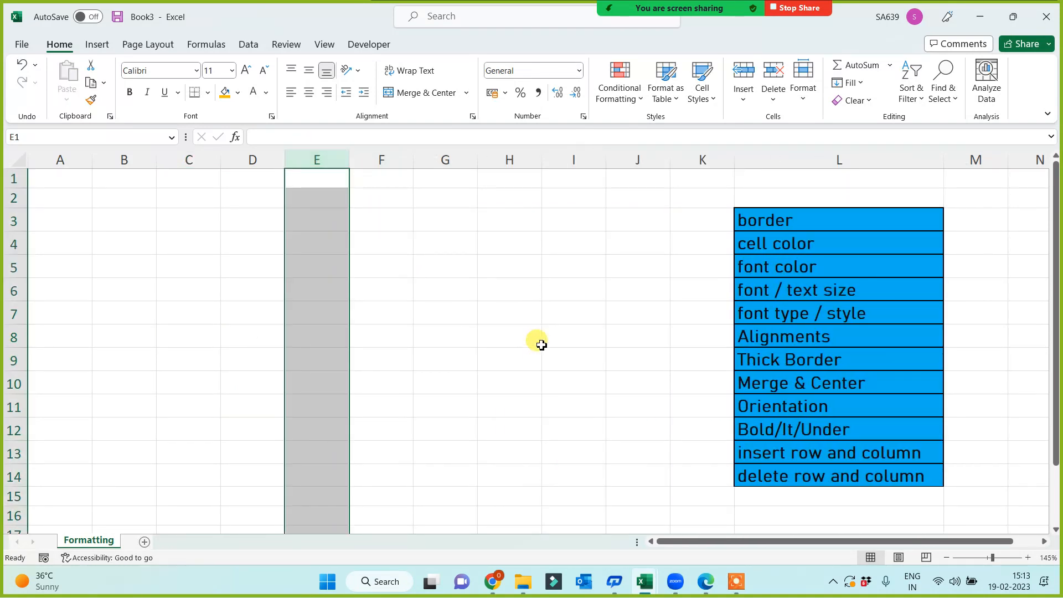
left_click(541, 340)
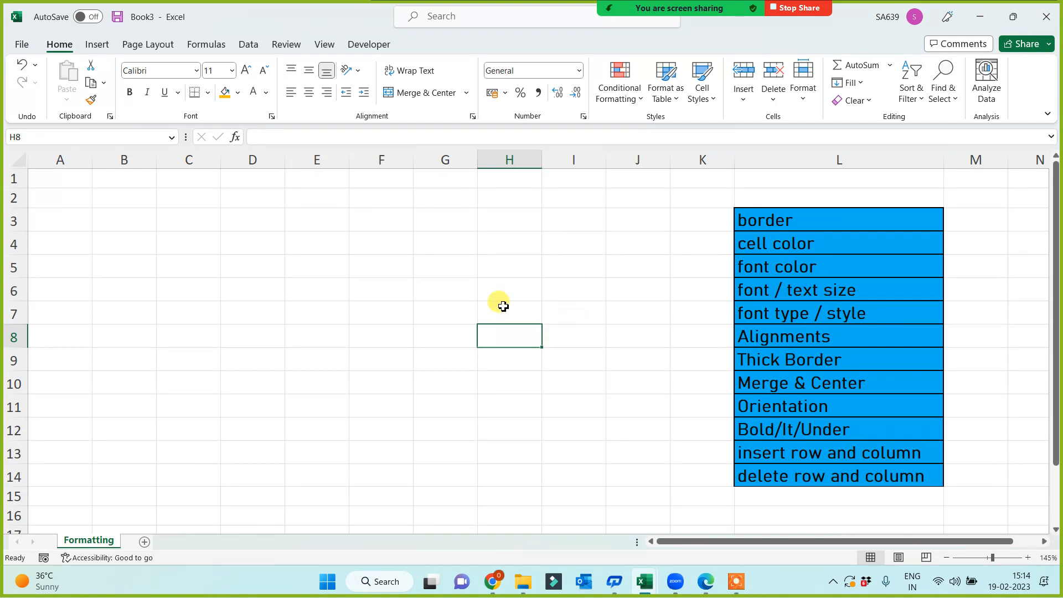
Switch from Book3 back to the Tab Options for All workbook via the taskbar.
left_click_drag(48, 174, 578, 460)
left_click(398, 359)
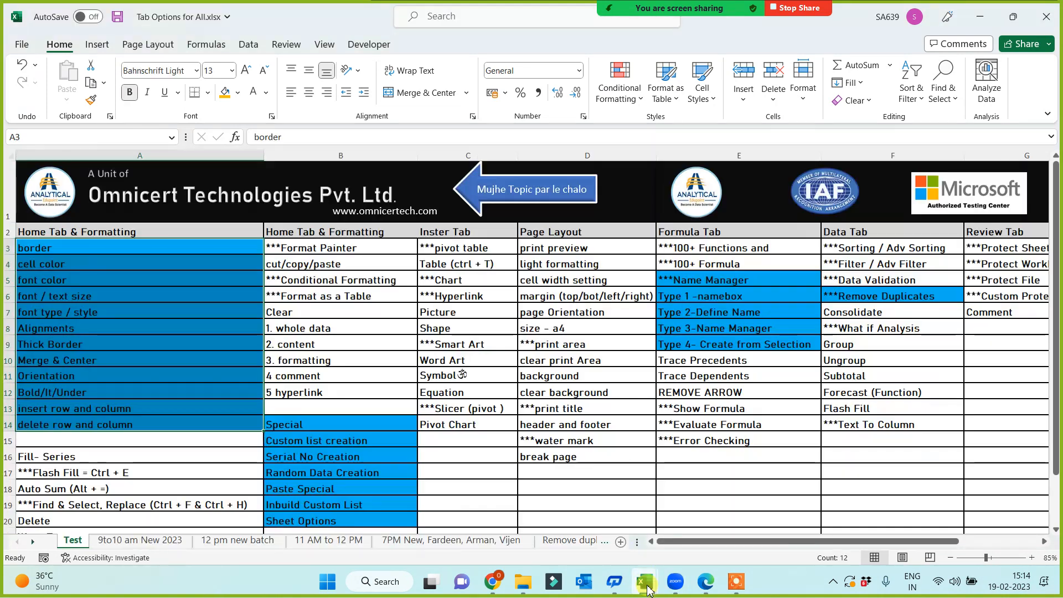
left_click(646, 585)
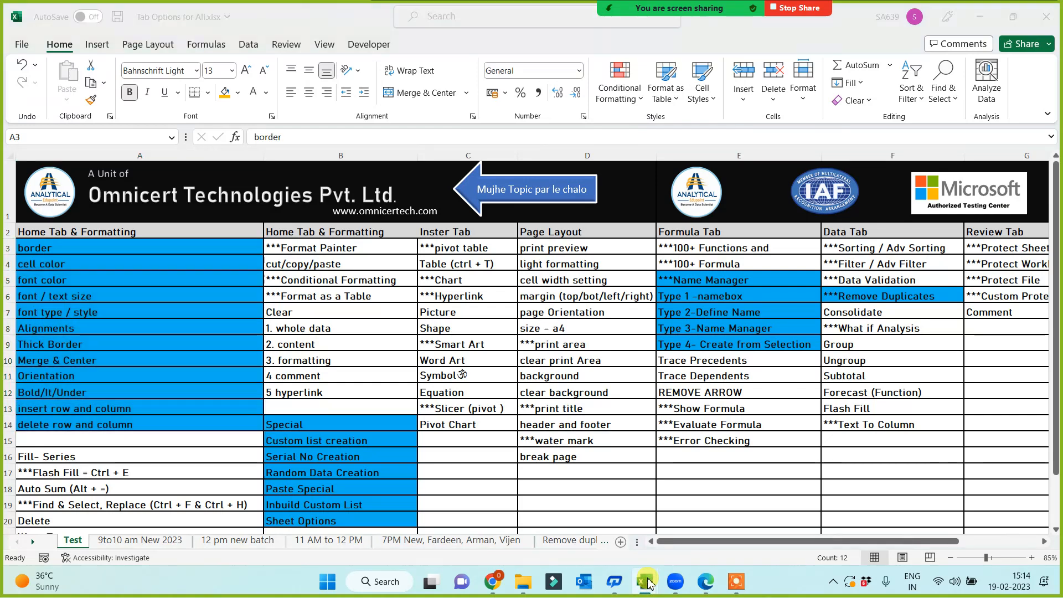
Alt+Tab to con formatting.xlsx and copy the Name-to-Pro/Loss table A1:G14.
key("alt+Tab")
key("Escape")
key("alt+Tab")
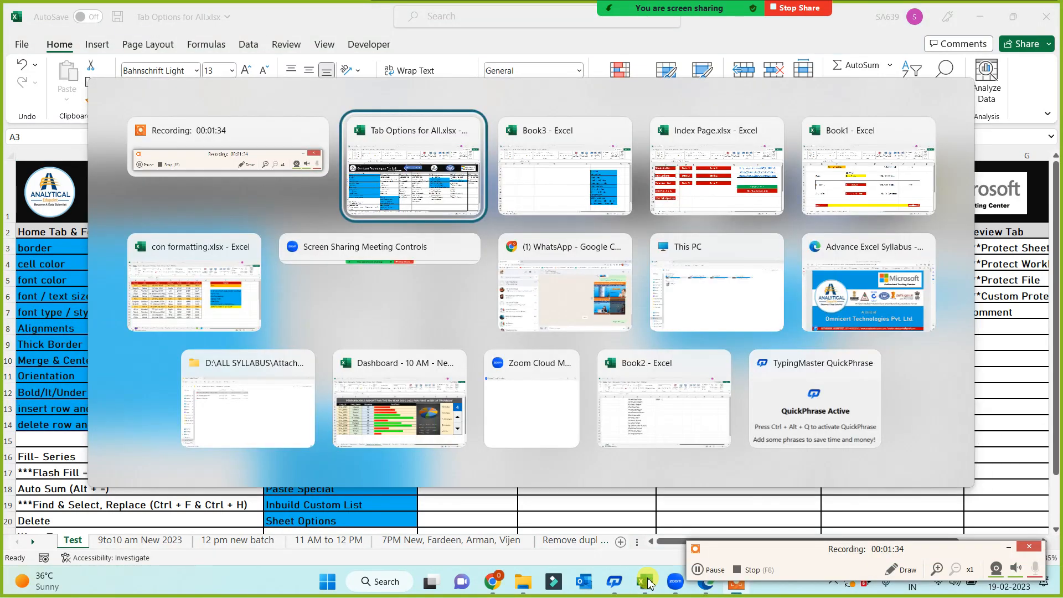
key("Tab")
key("Tab")
key("Tab")
key("Tab")
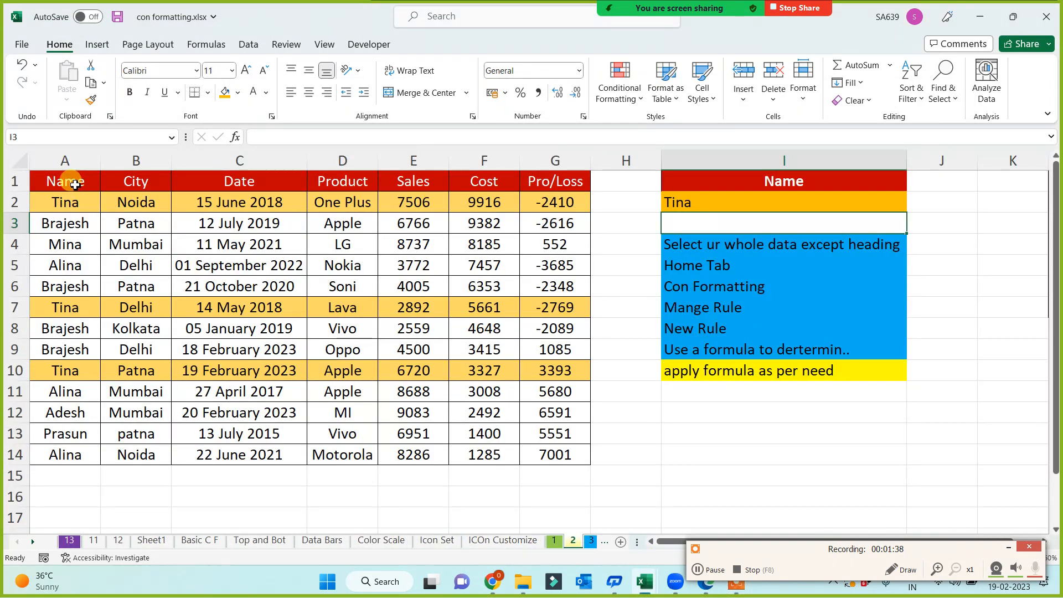
left_click_drag(71, 181, 546, 455)
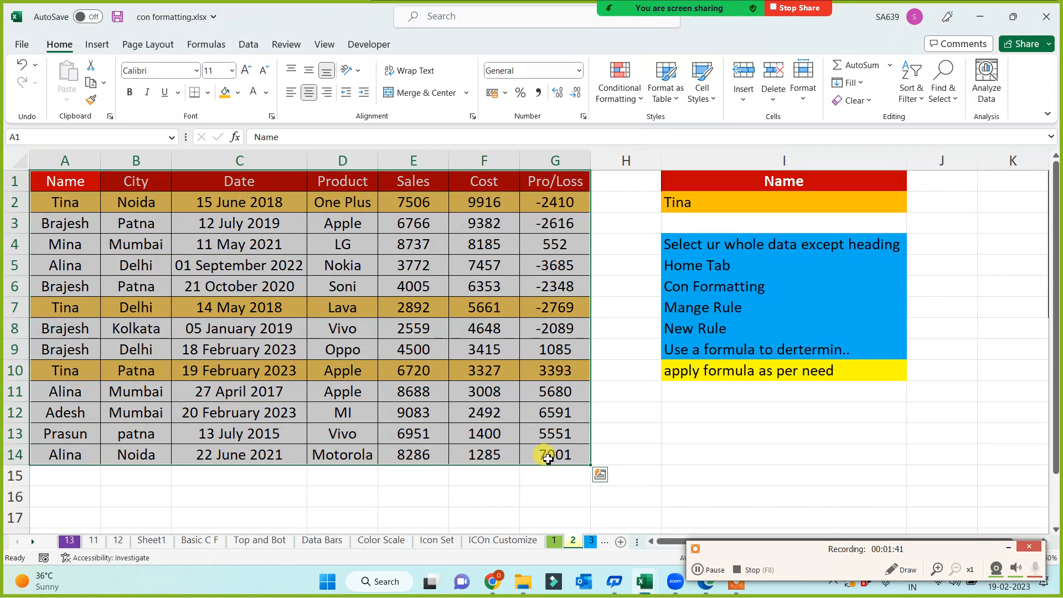
key("ctrl+c")
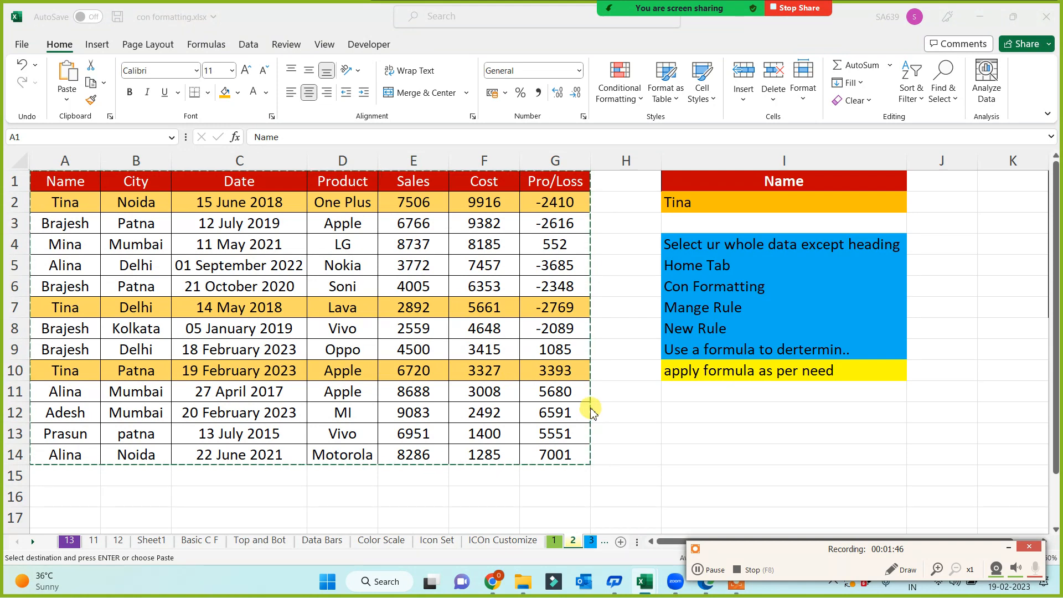
key("alt+Tab")
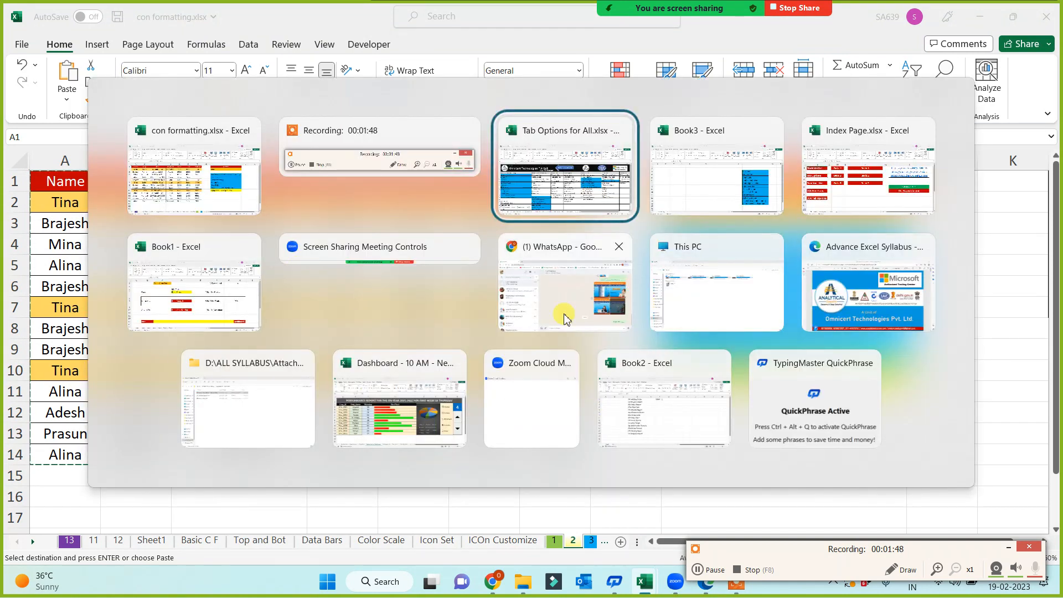
Paste the sales table at A1 of the Formatting sheet and clear all its formats.
left_click(709, 182)
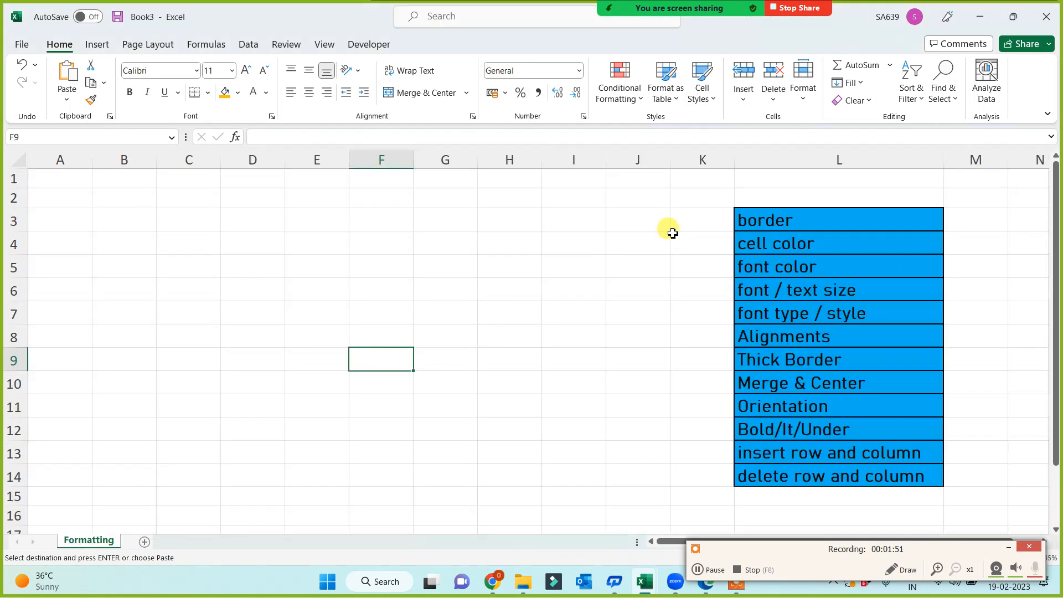
left_click(55, 179)
key("ctrl+v")
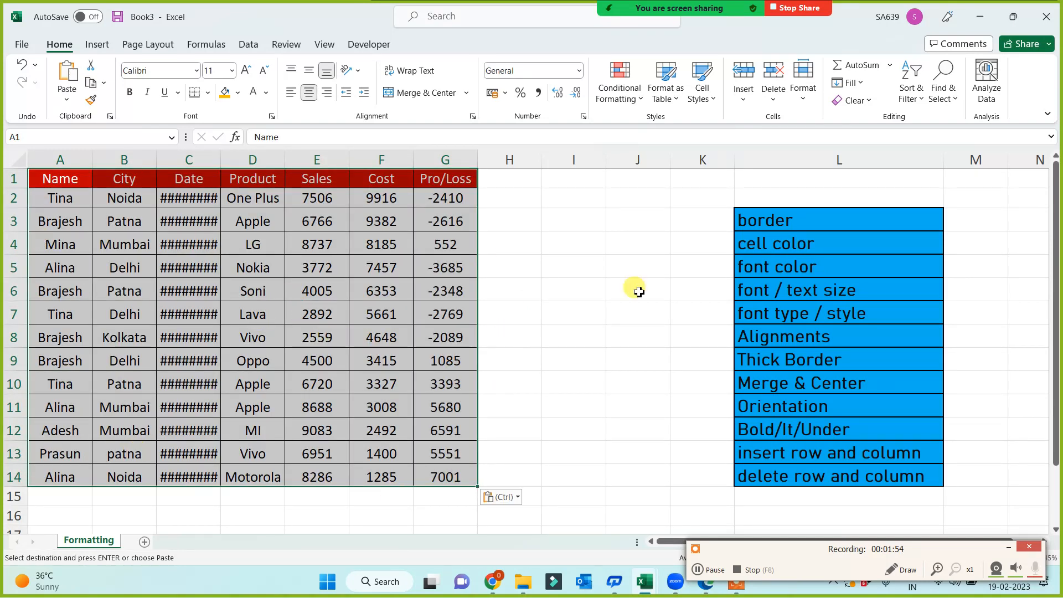
left_click(877, 101)
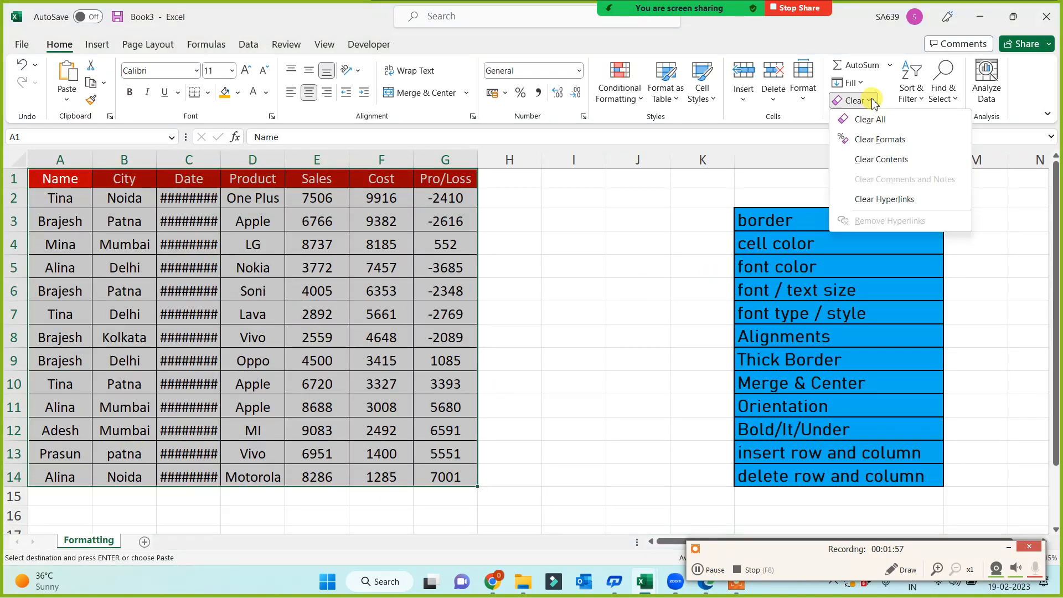
left_click(866, 142)
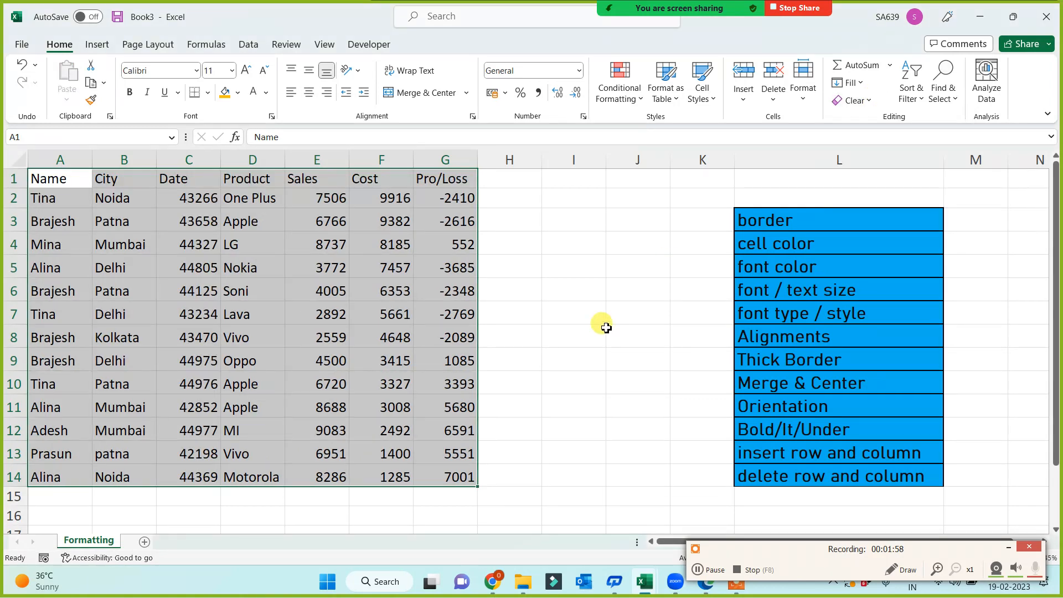
left_click(597, 342)
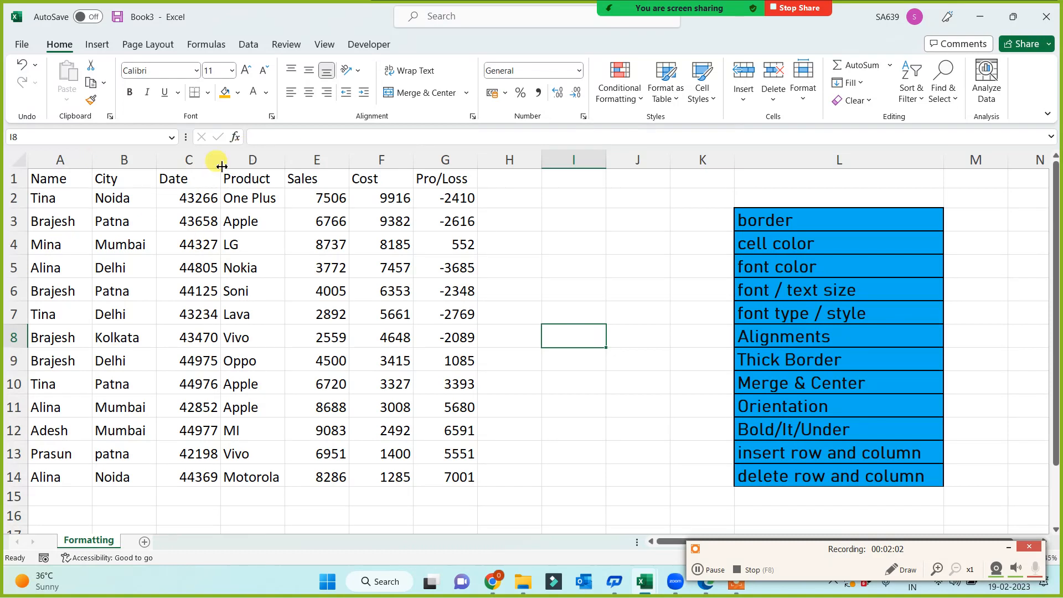
Widen column C and select the date serial numbers in C2:C14.
left_click_drag(221, 158, 259, 159)
left_click(191, 180)
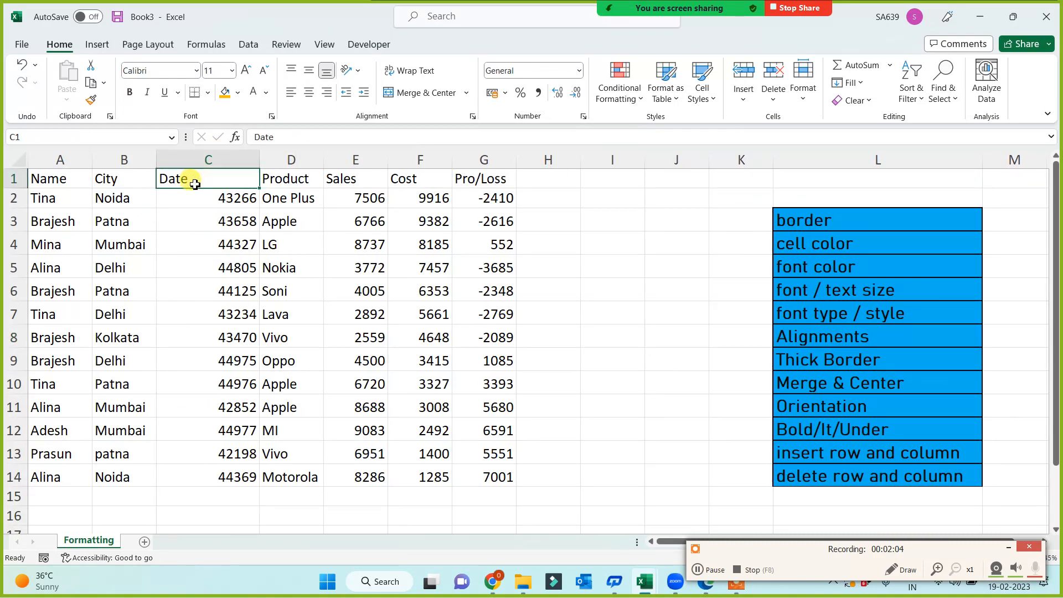
left_click(201, 199)
left_click_drag(201, 216, 211, 466)
left_click(587, 344)
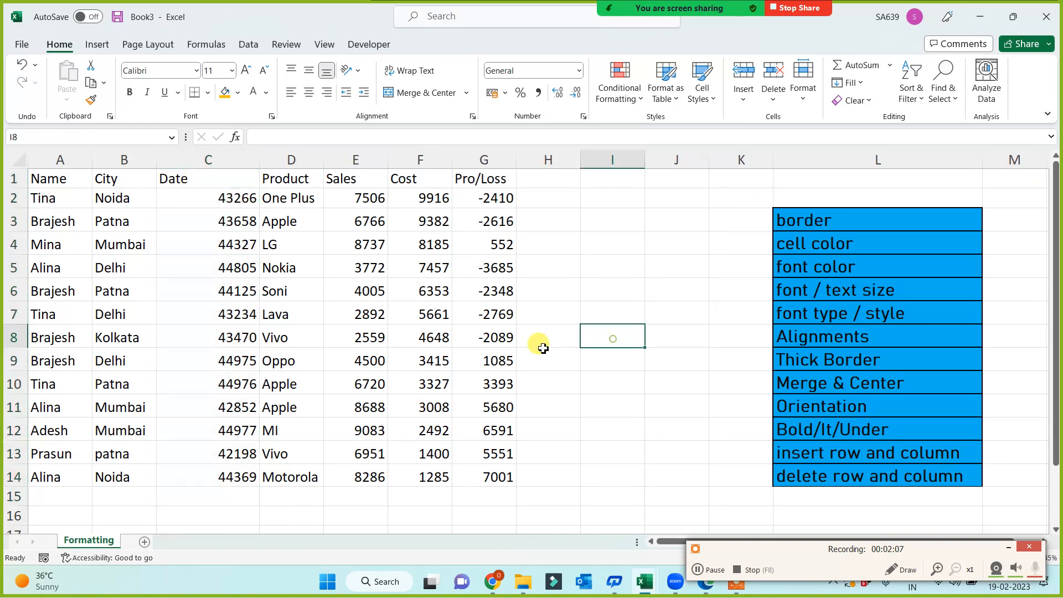
left_click(220, 203)
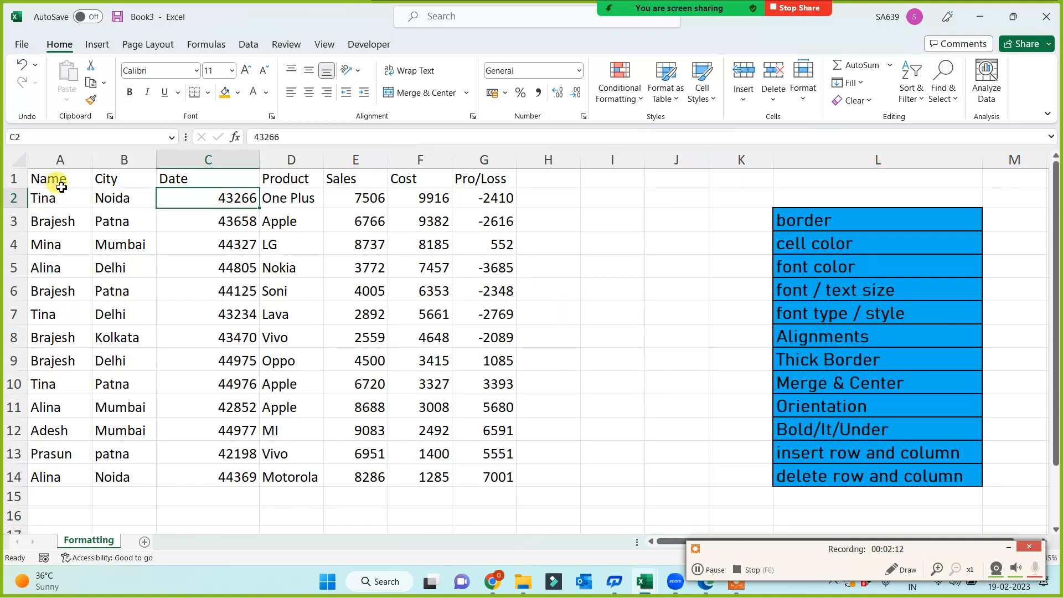
left_click_drag(52, 178, 486, 471)
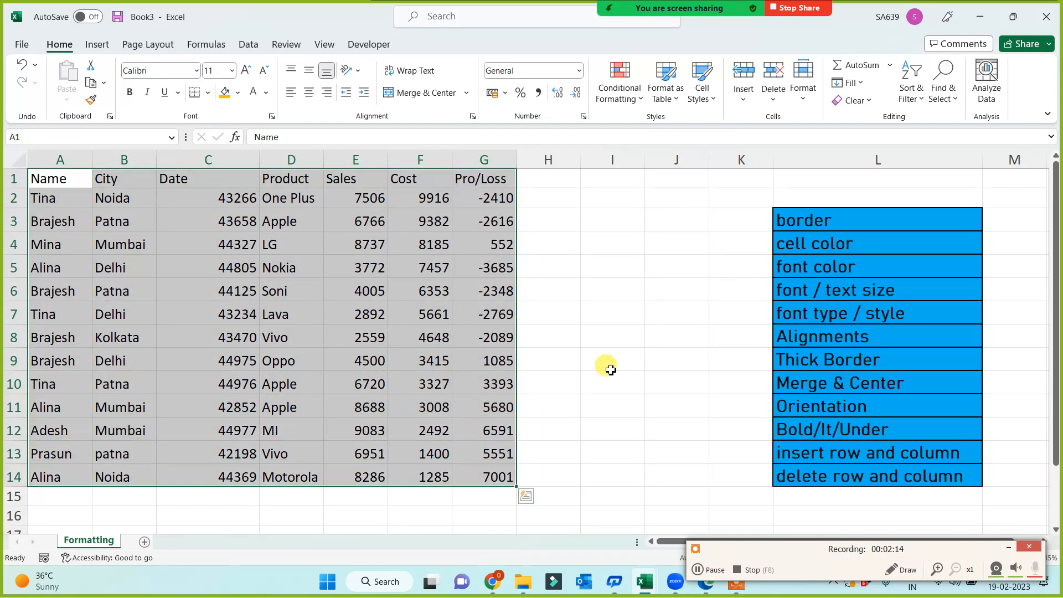
left_click(1013, 549)
left_click(201, 198)
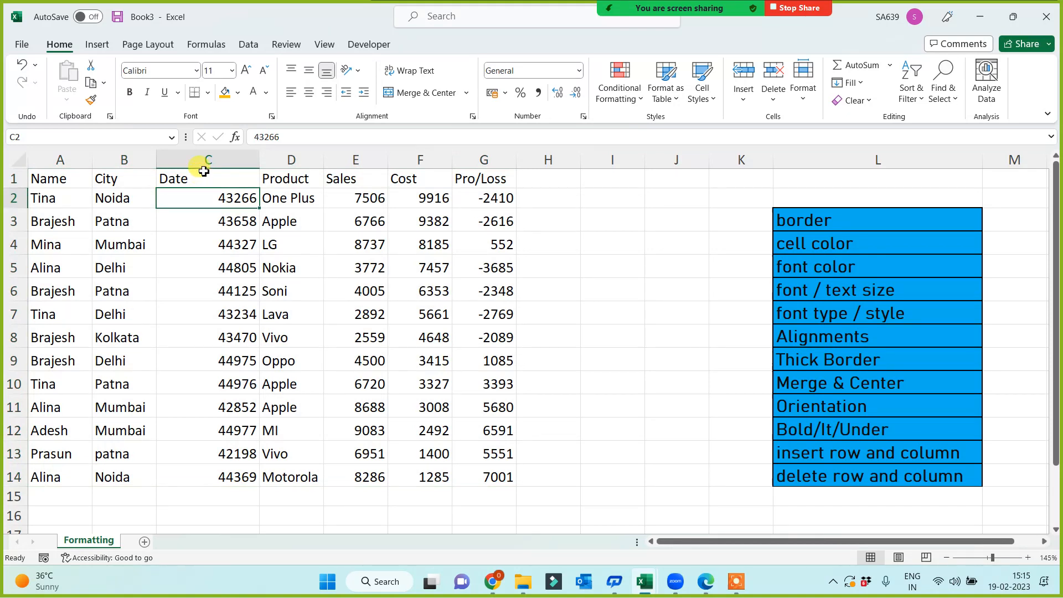
left_click(204, 173)
left_click_drag(209, 197, 207, 477)
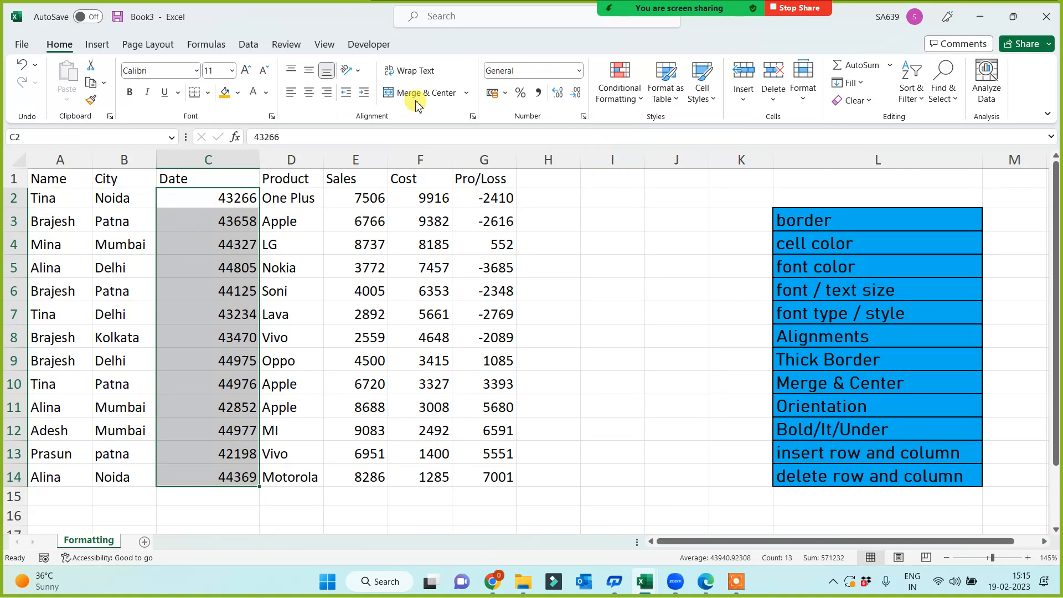
Apply the Long Date format (e.g. 15 June 2018) and AutoFit column C.
left_click(580, 71)
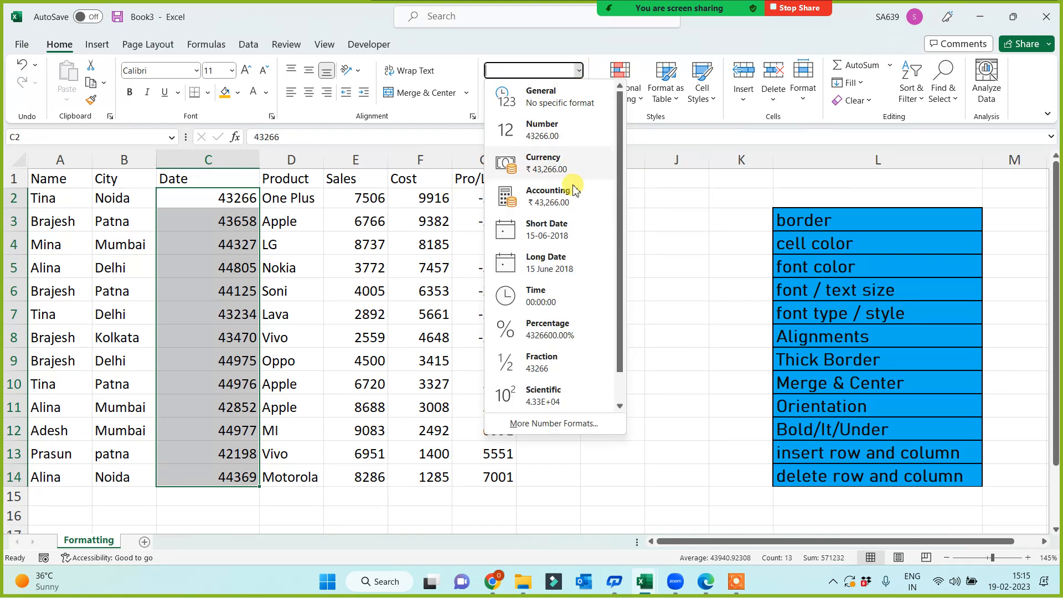
left_click(552, 270)
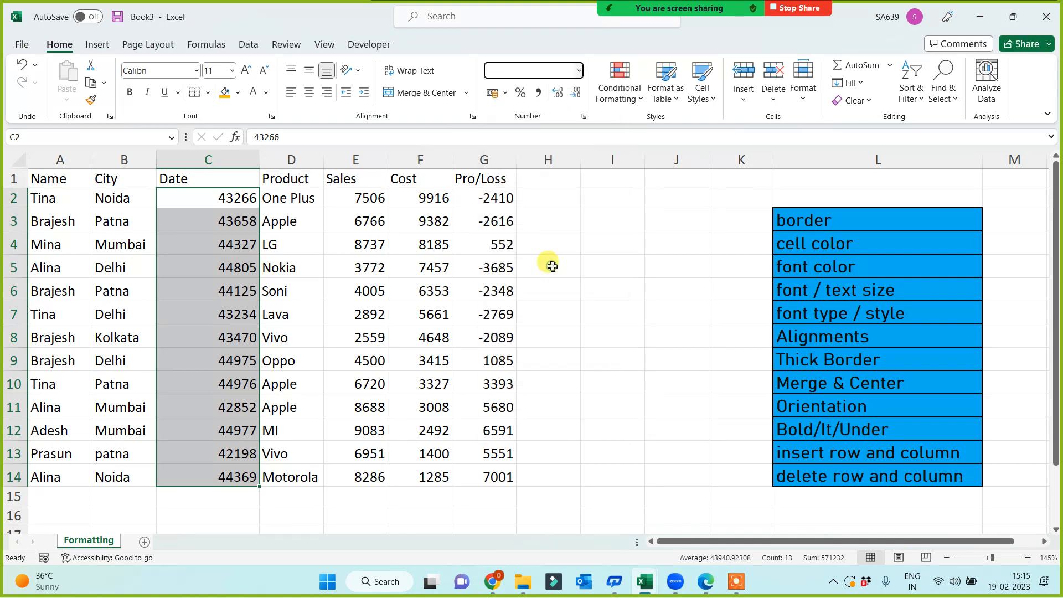
double_click(267, 160)
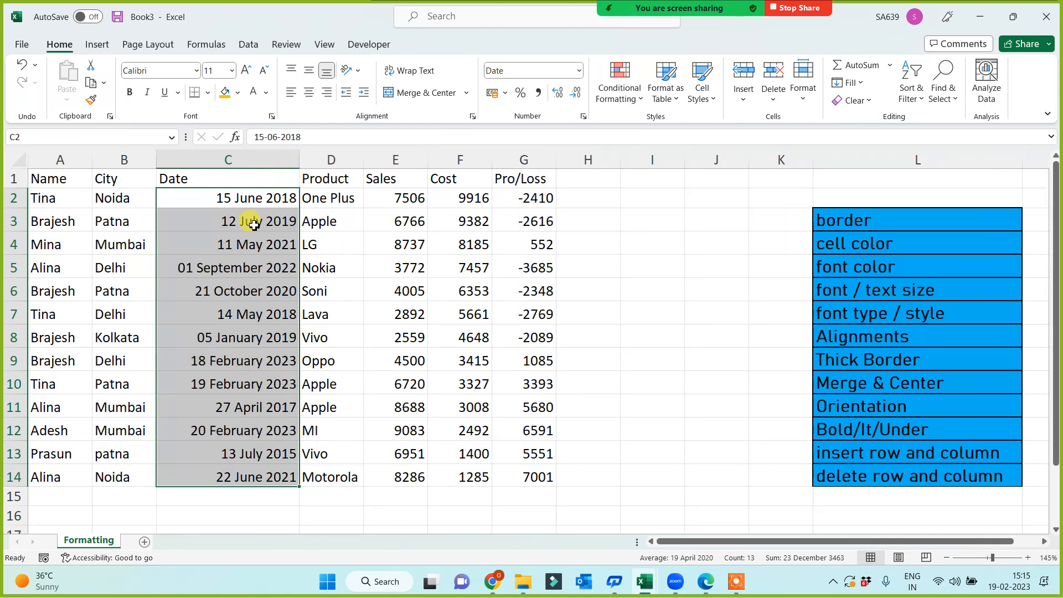
Check several converted dates, then select the Date column C1:C14.
left_click(246, 204)
left_click(244, 244)
left_click(243, 314)
left_click(244, 383)
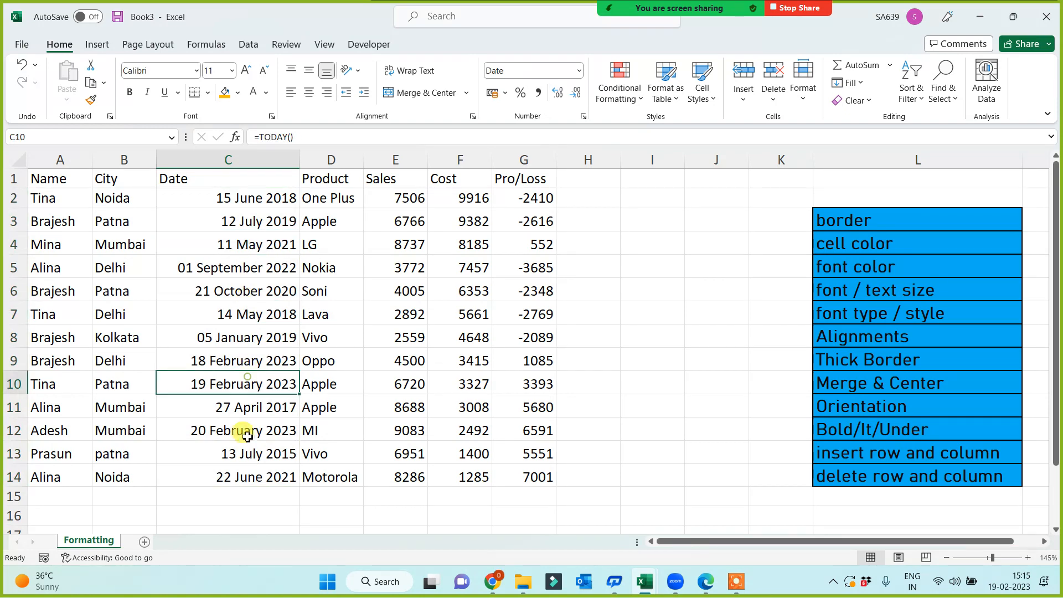
left_click(246, 475)
left_click(623, 330)
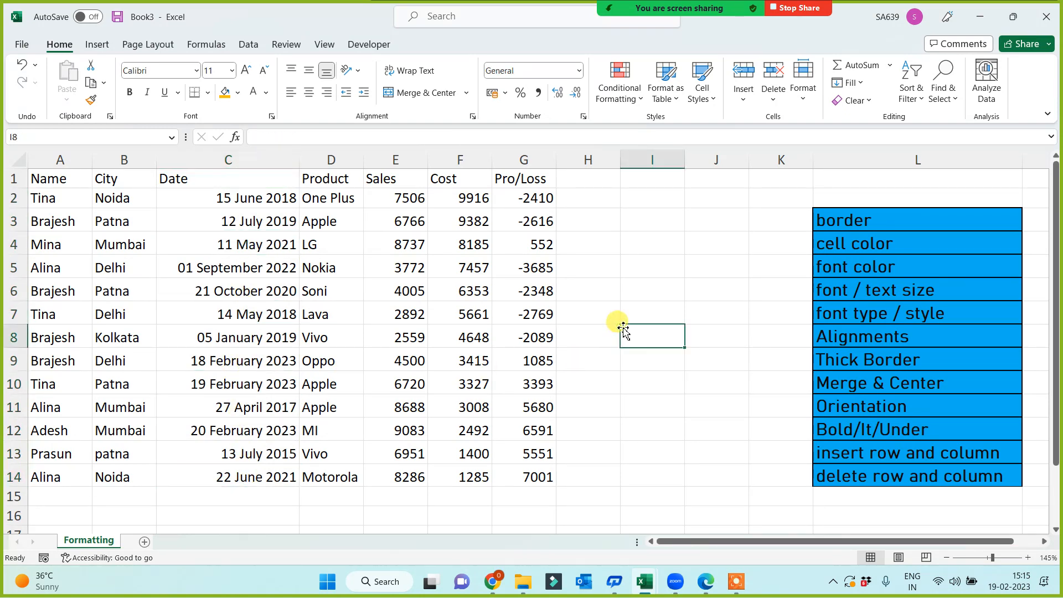
left_click_drag(204, 178, 217, 481)
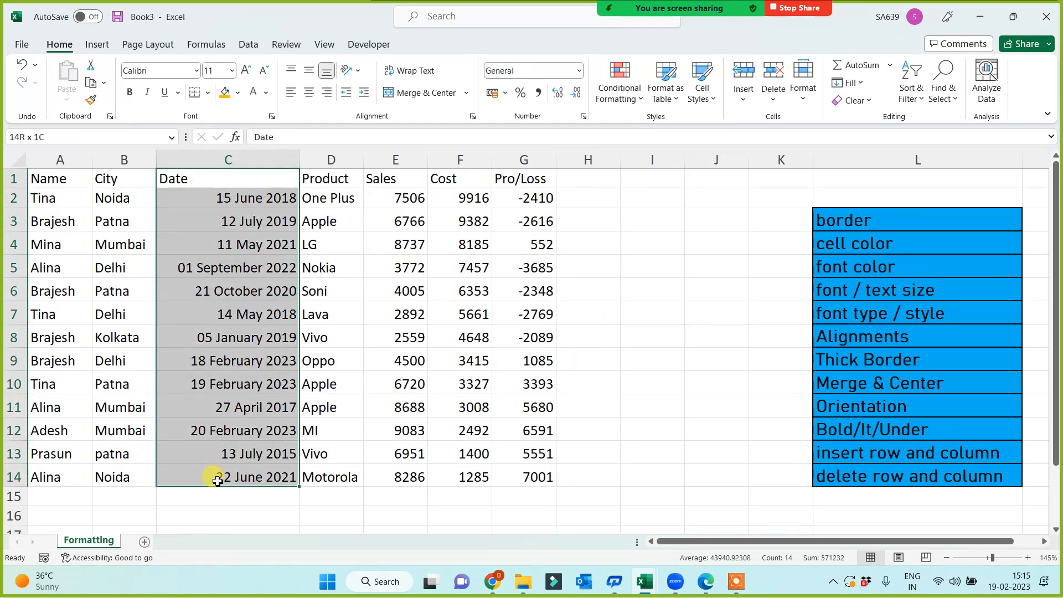
left_click(638, 363)
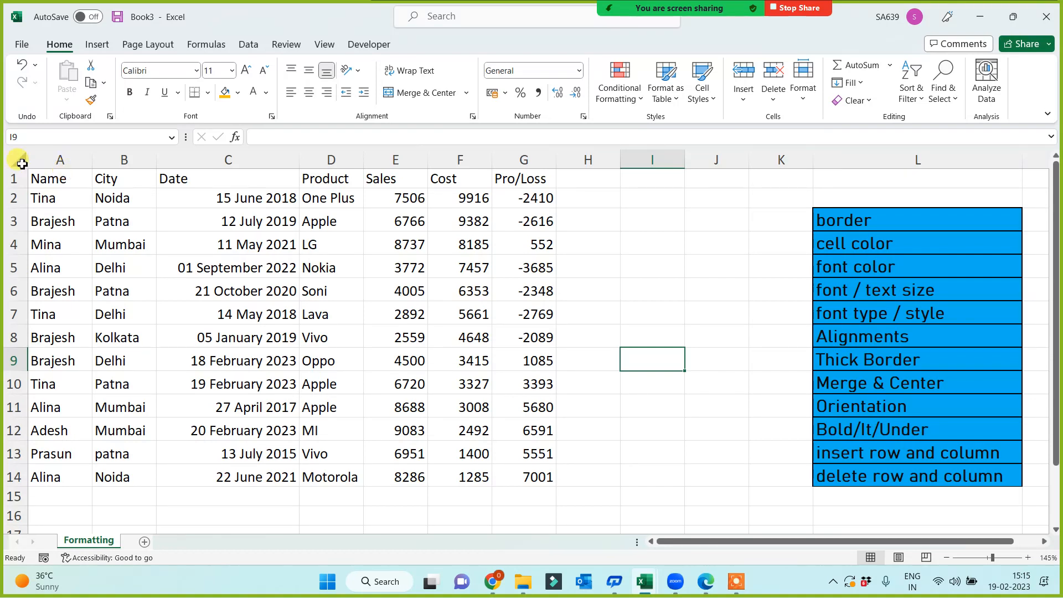
left_click(69, 176)
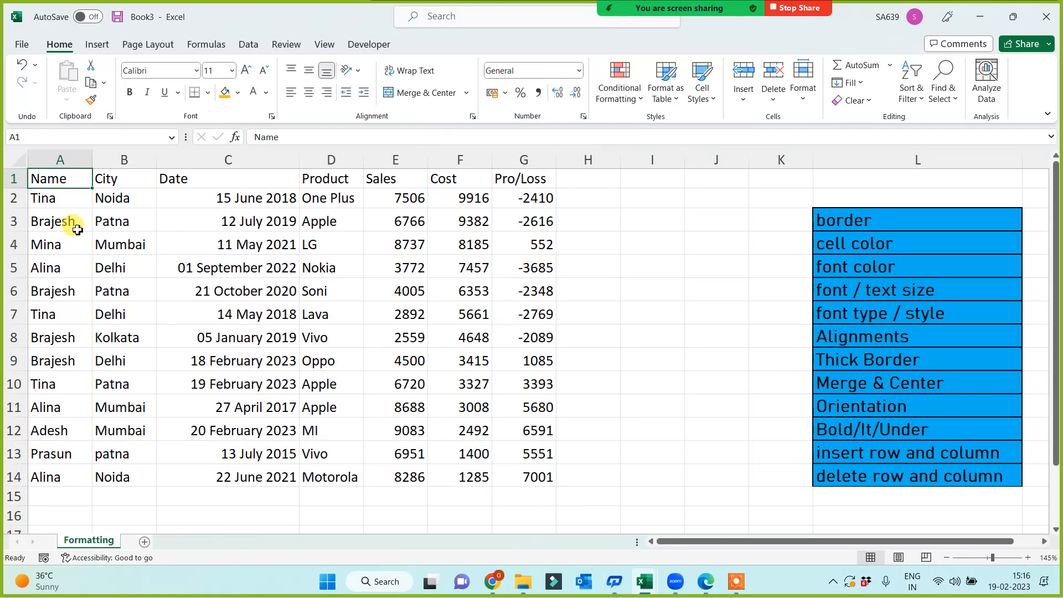
key("ctrl+a")
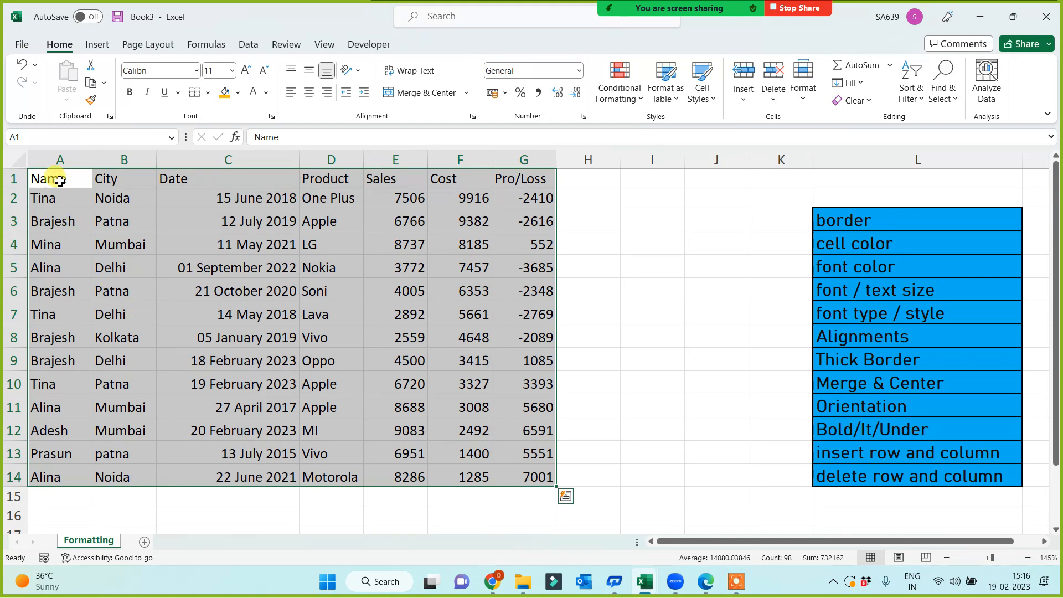
left_click_drag(47, 176, 509, 473)
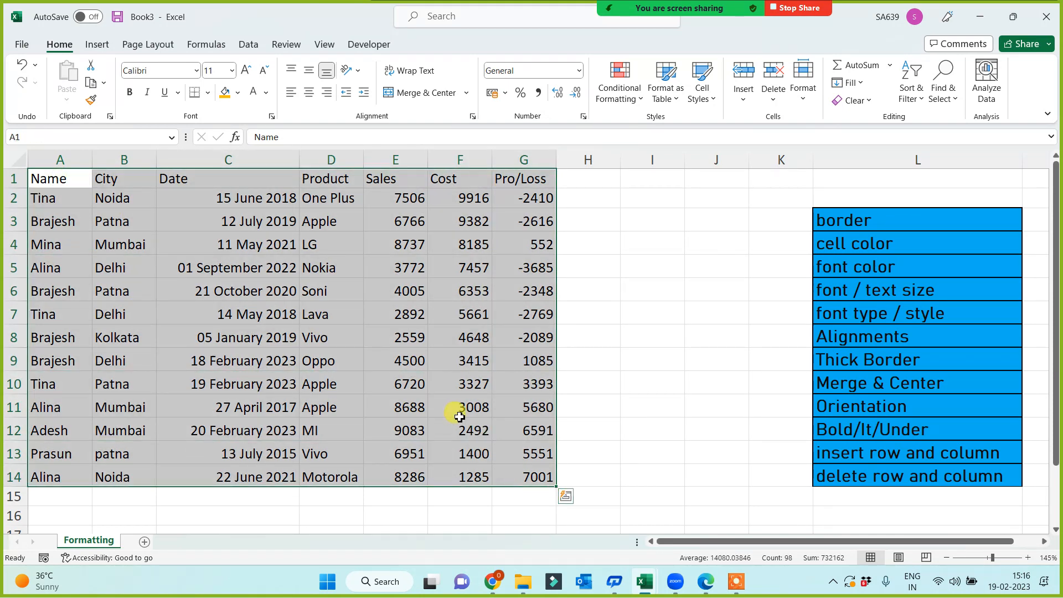
left_click(97, 294)
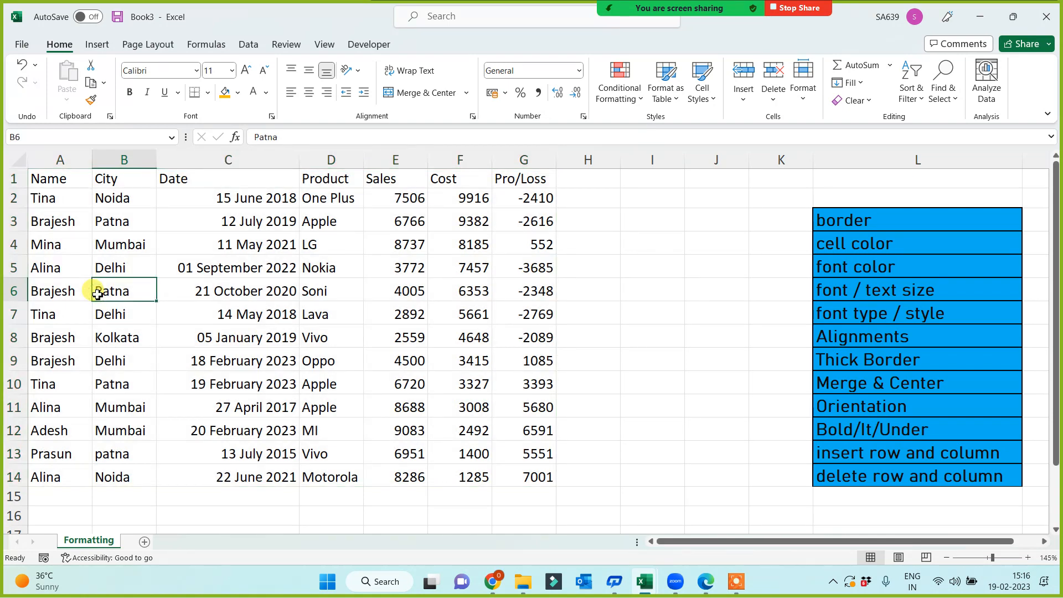
left_click_drag(40, 182, 367, 458)
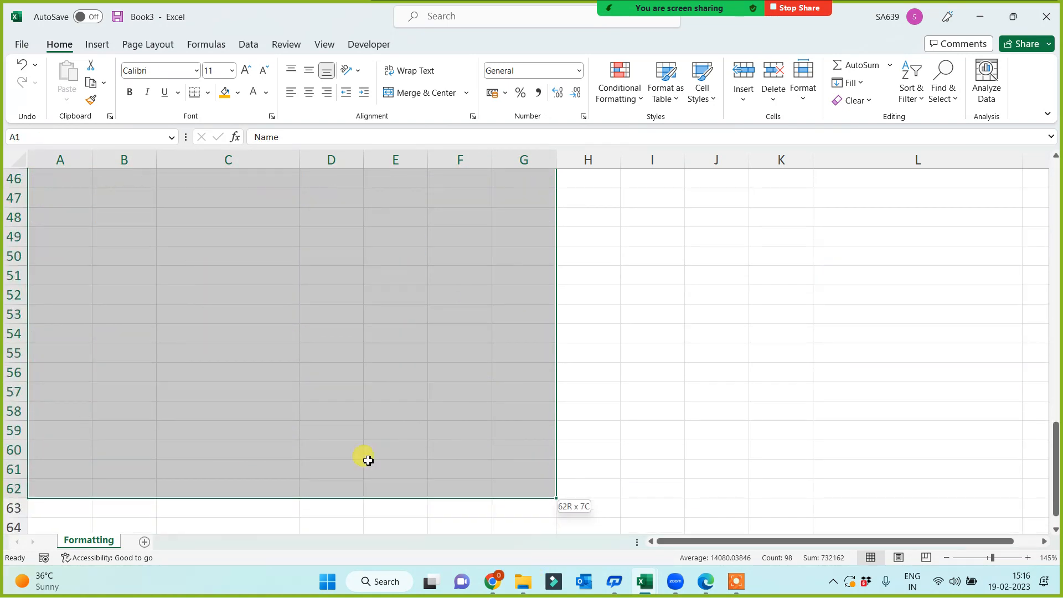
left_click(259, 397)
key("ctrl+Up")
key("ctrl+Up")
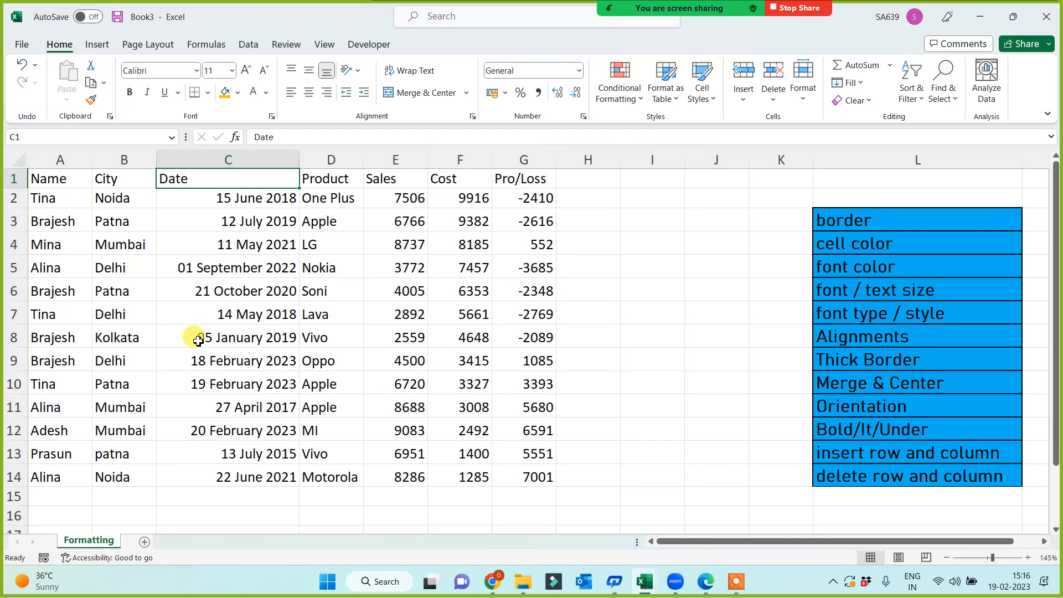
Select the whole table, try left and right alignment, and settle on Center.
key("ctrl+a")
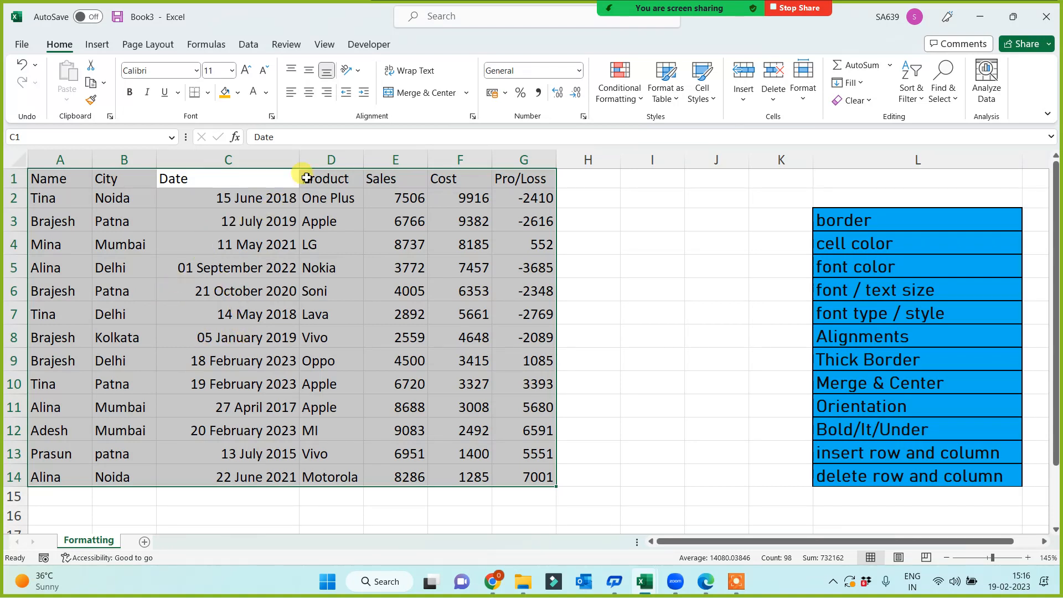
left_click(292, 95)
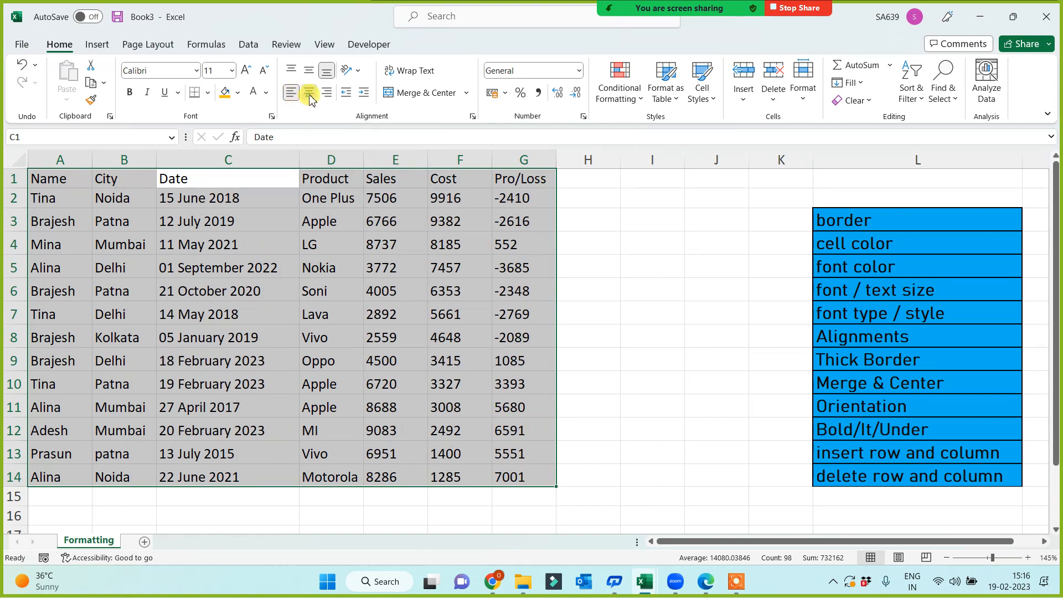
left_click(310, 95)
left_click(326, 95)
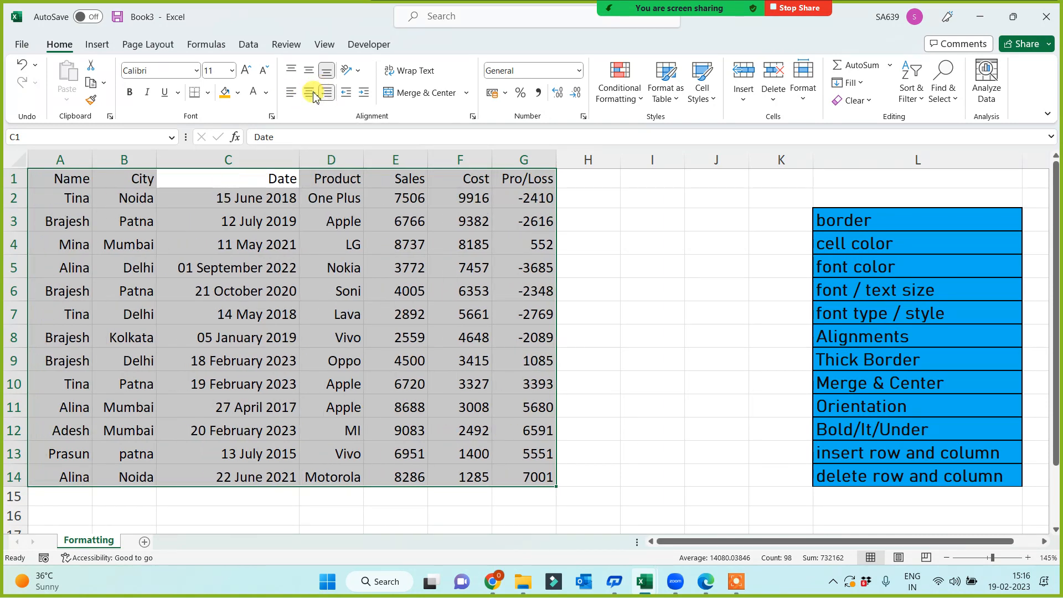
left_click(308, 94)
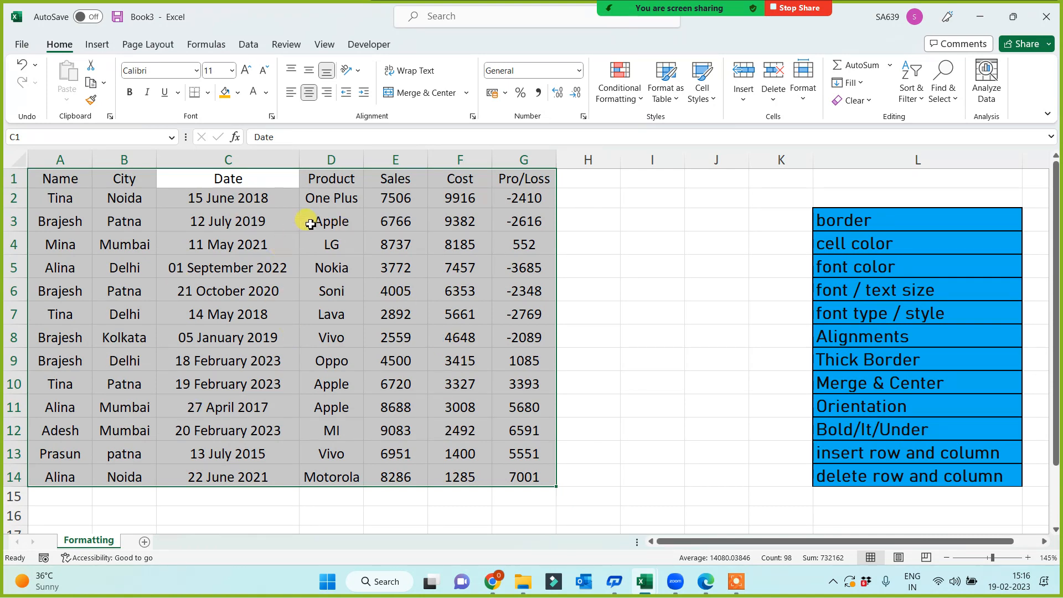
left_click(206, 93)
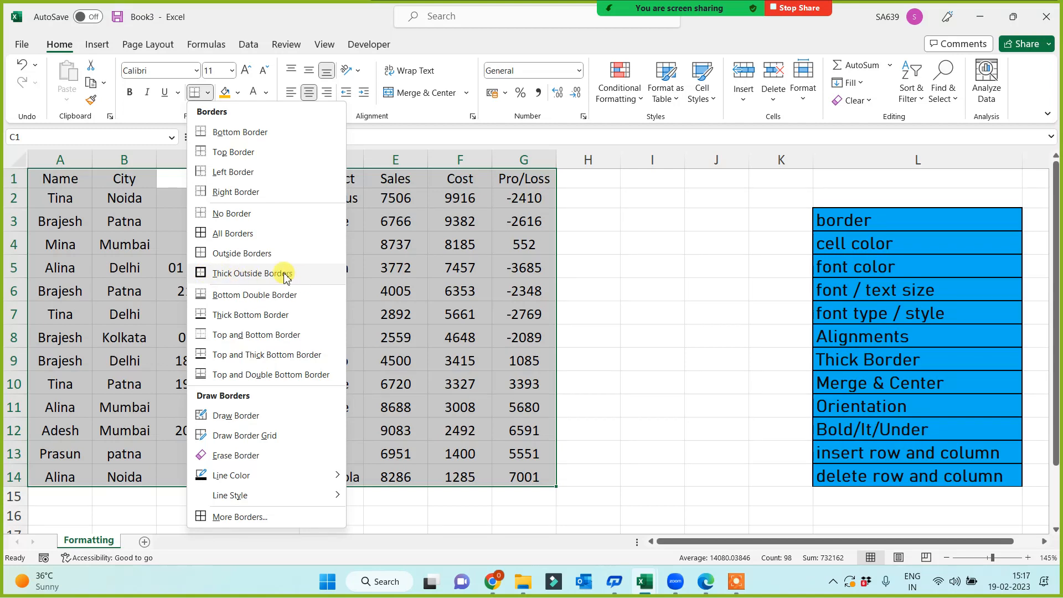
Apply All Borders to every cell of the sales table A1:G14.
left_click(200, 234)
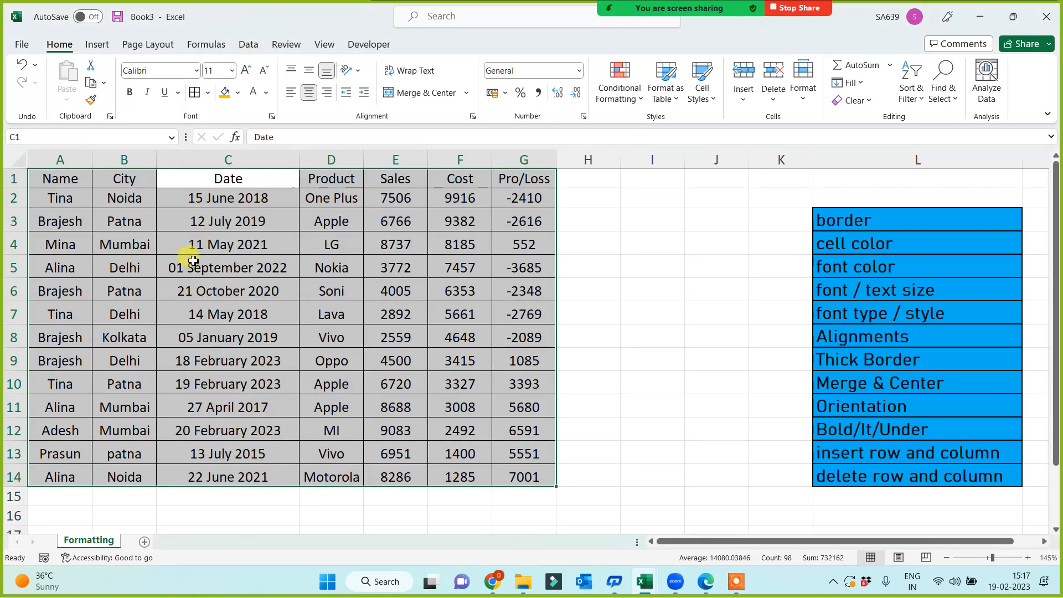
left_click(269, 286)
mouse_move(54, 182)
left_mouse_down()
mouse_move(356, 209)
mouse_move(505, 399)
mouse_move(510, 474)
left_mouse_up()
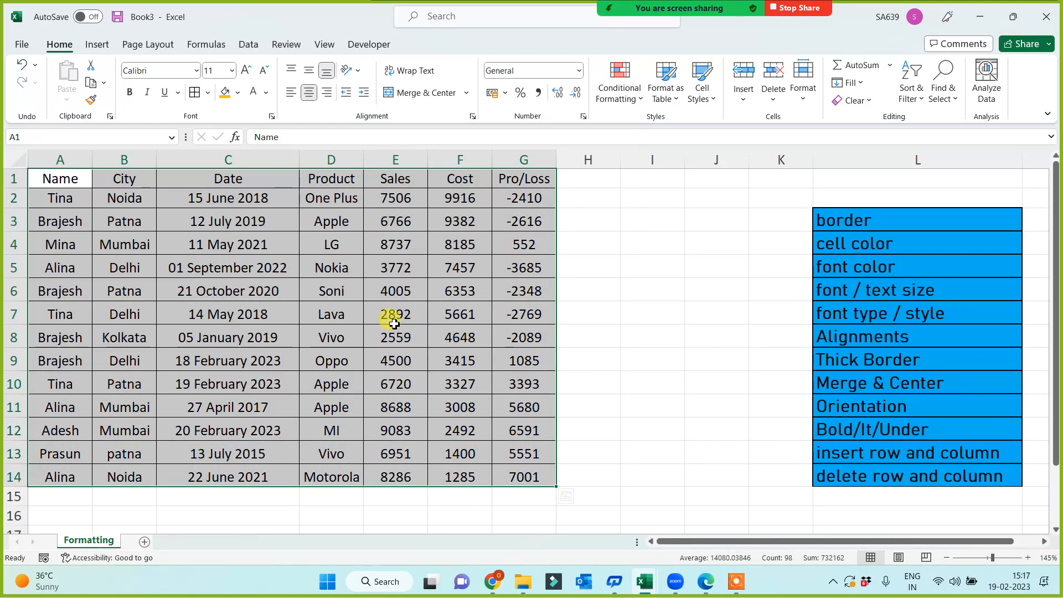
left_click(415, 287)
Fill the header row A1:G1 purple, after trying red first.
left_click_drag(517, 177, 11, 166)
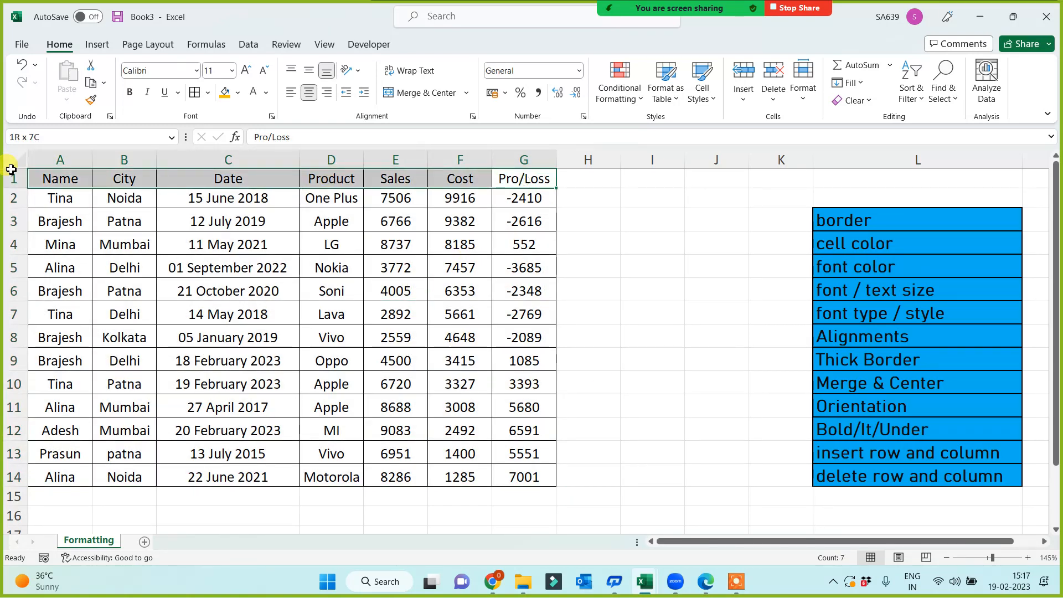
left_click(238, 94)
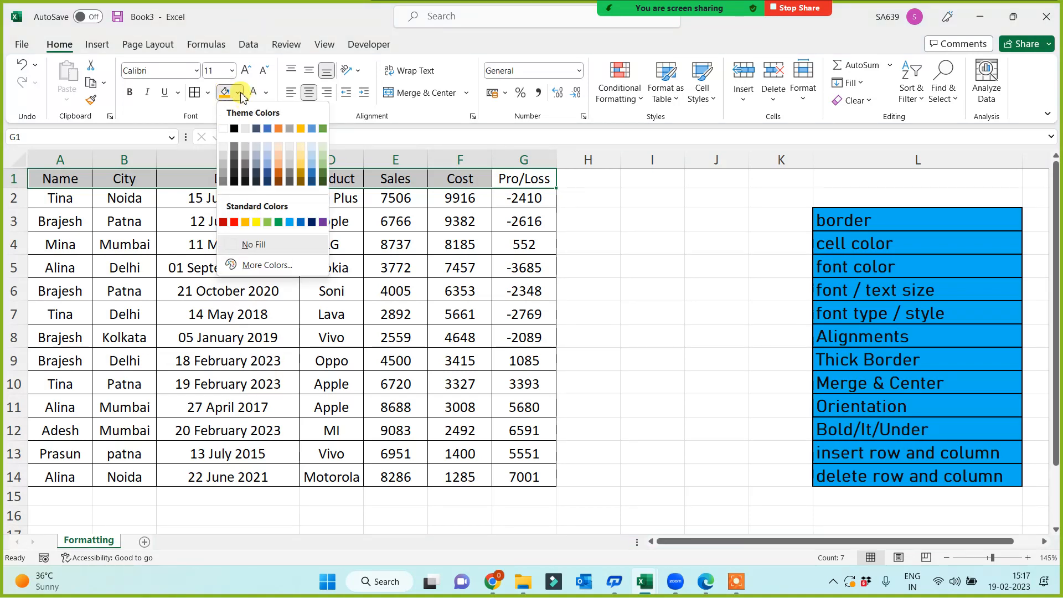
left_click(233, 222)
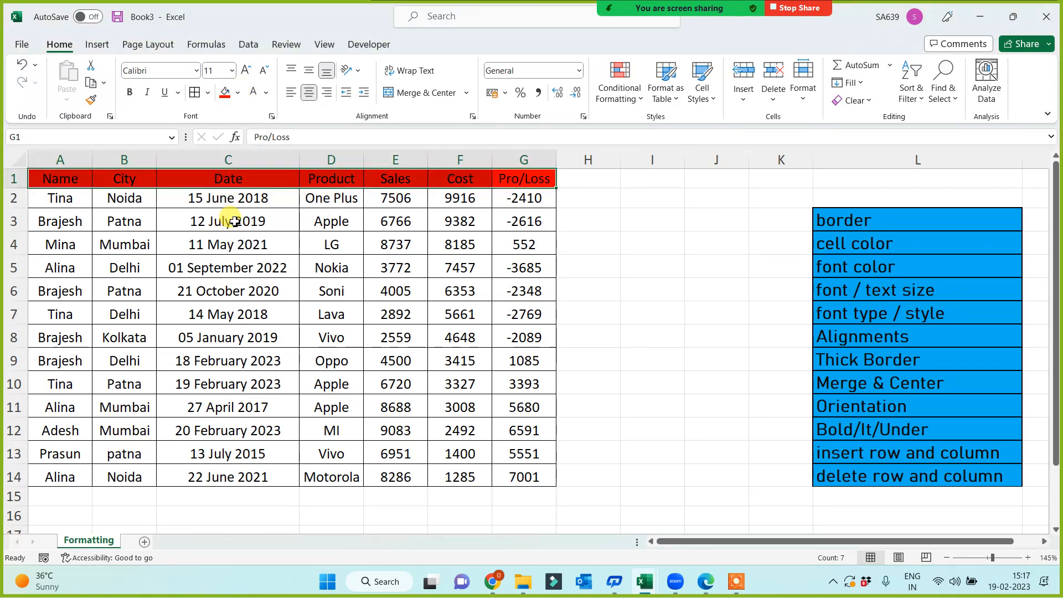
left_click(239, 94)
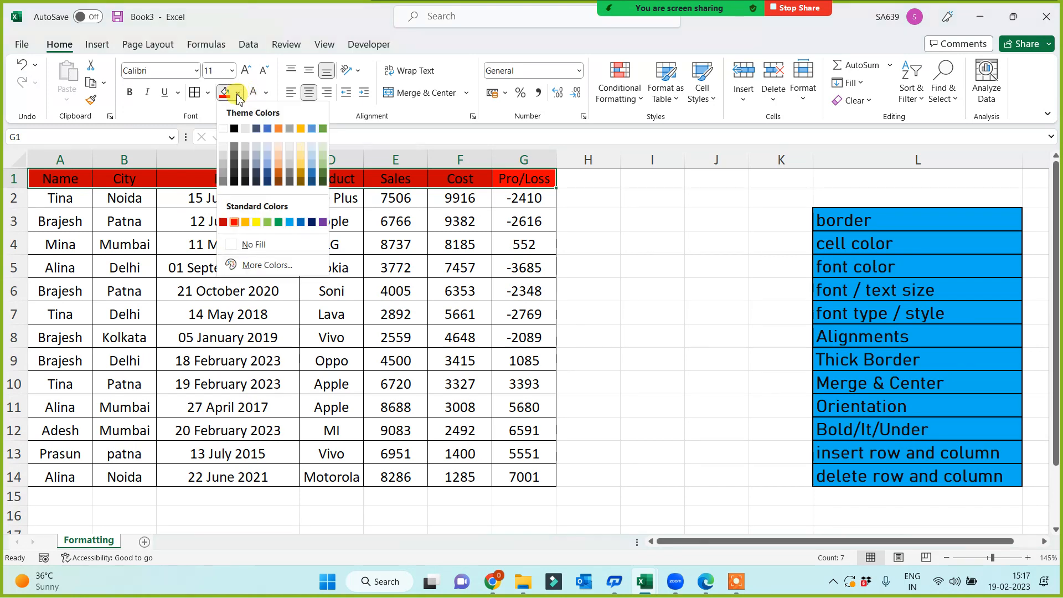
left_click(322, 224)
scroll(410, 319, "up", 1, "ctrl")
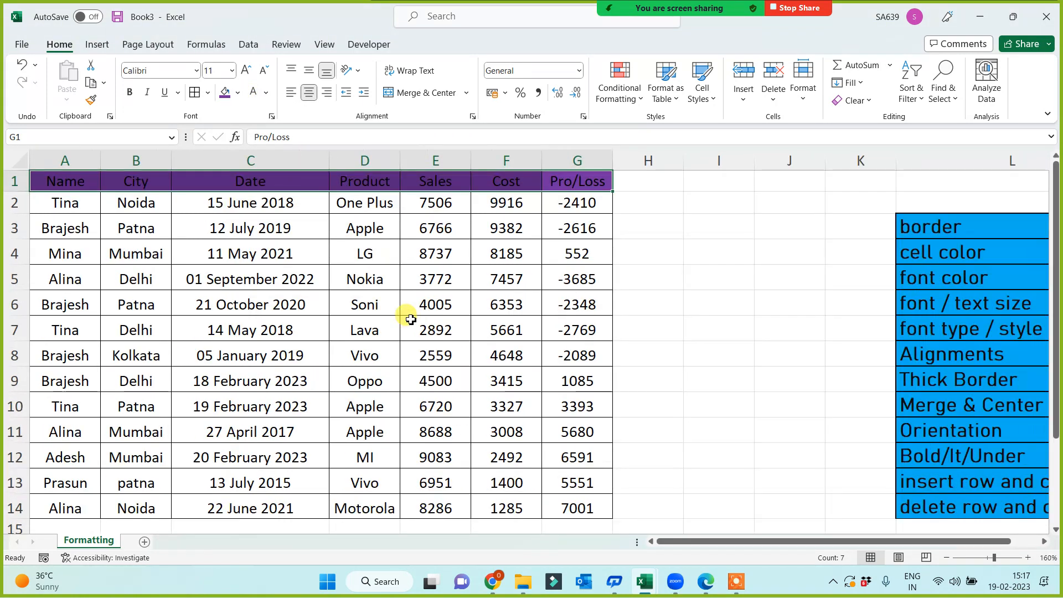
key("ctrl+q")
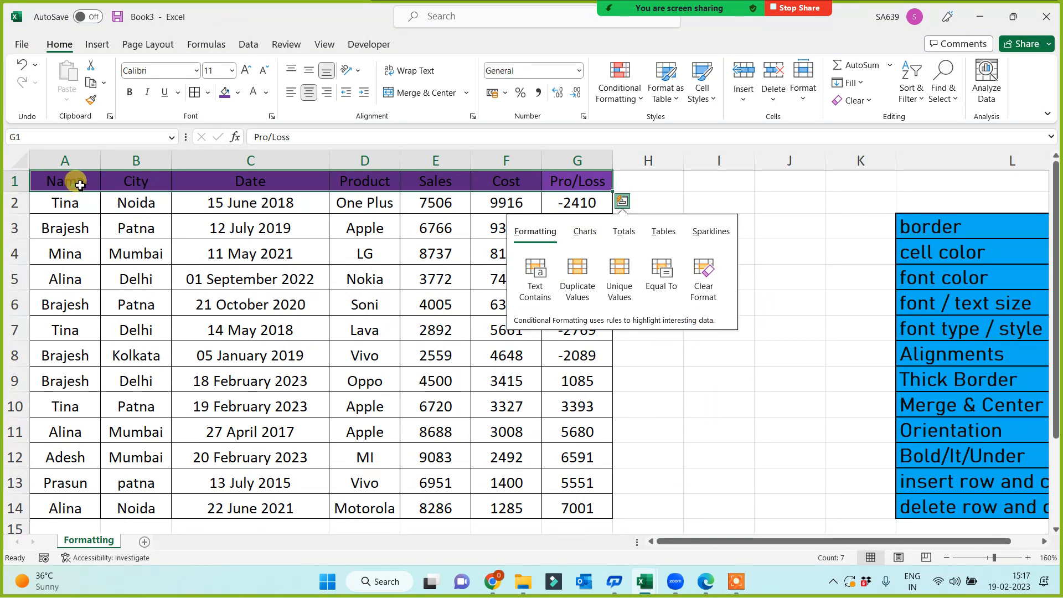
left_click_drag(76, 181, 600, 188)
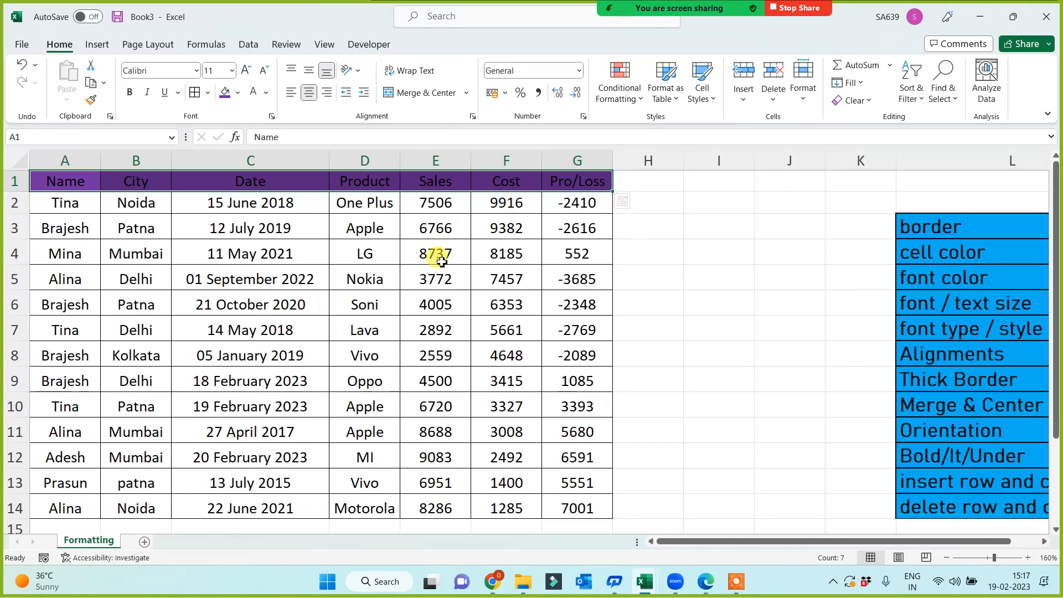
Make the header row A1:G1 text white.
left_click(267, 95)
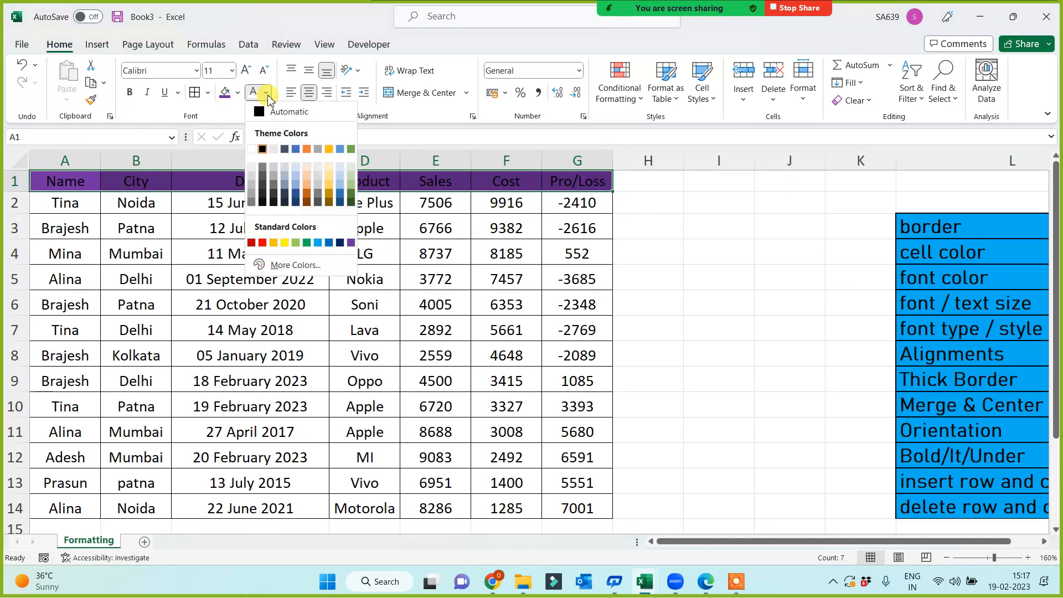
left_click(252, 150)
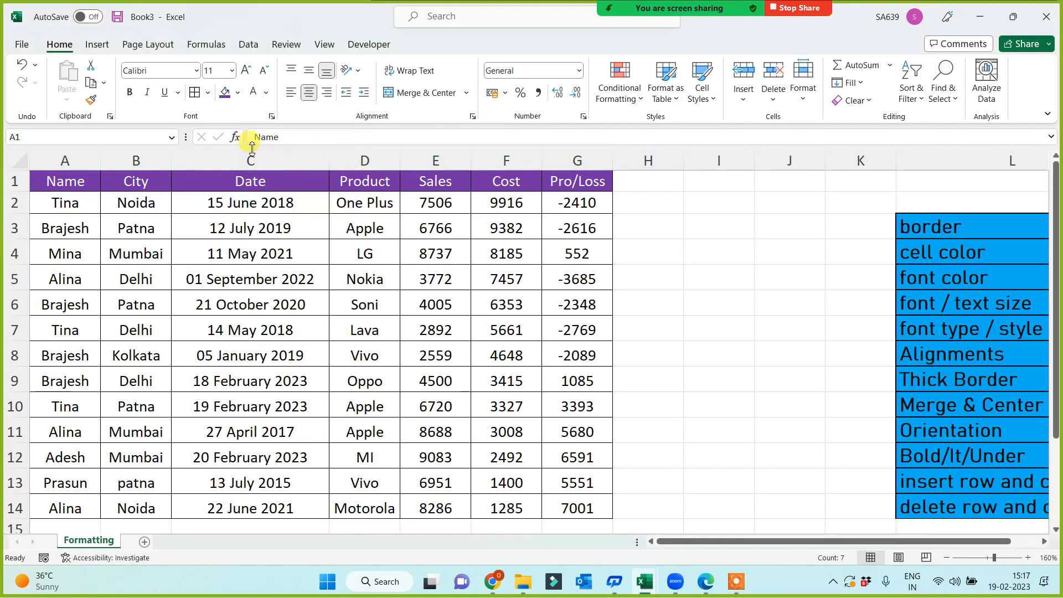
left_click(649, 329)
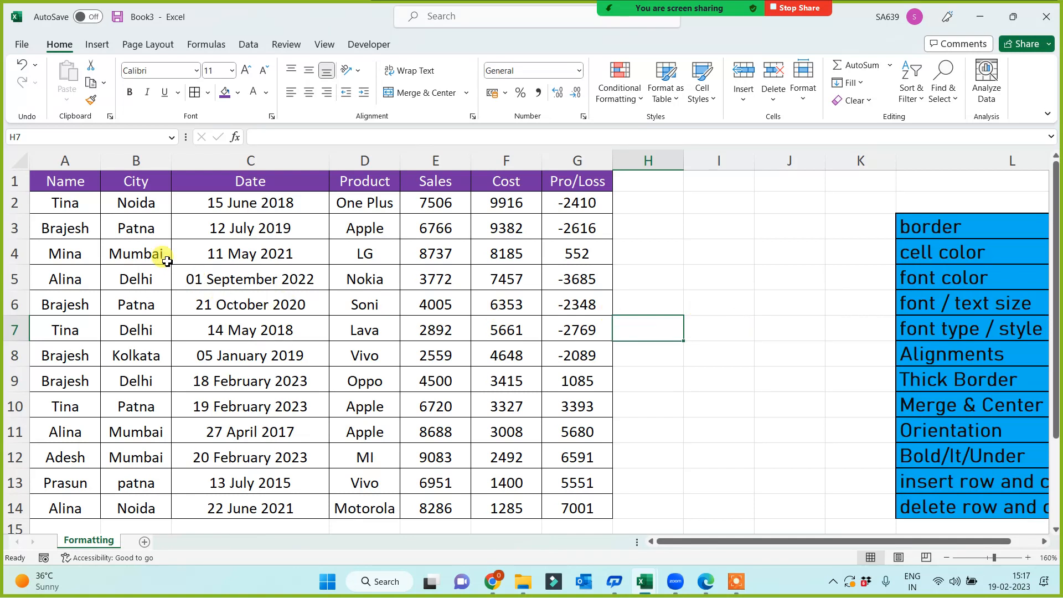
Bold the City names in B2:B14, italicise Names in A2:A14, underline Products in D2:D14.
left_click_drag(137, 201, 137, 508)
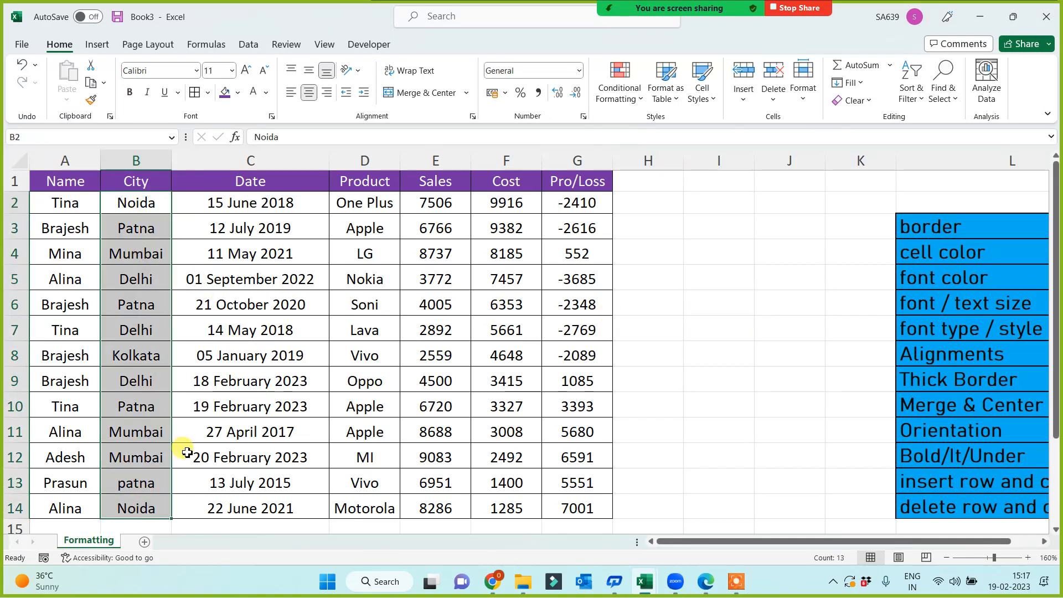
left_click(130, 92)
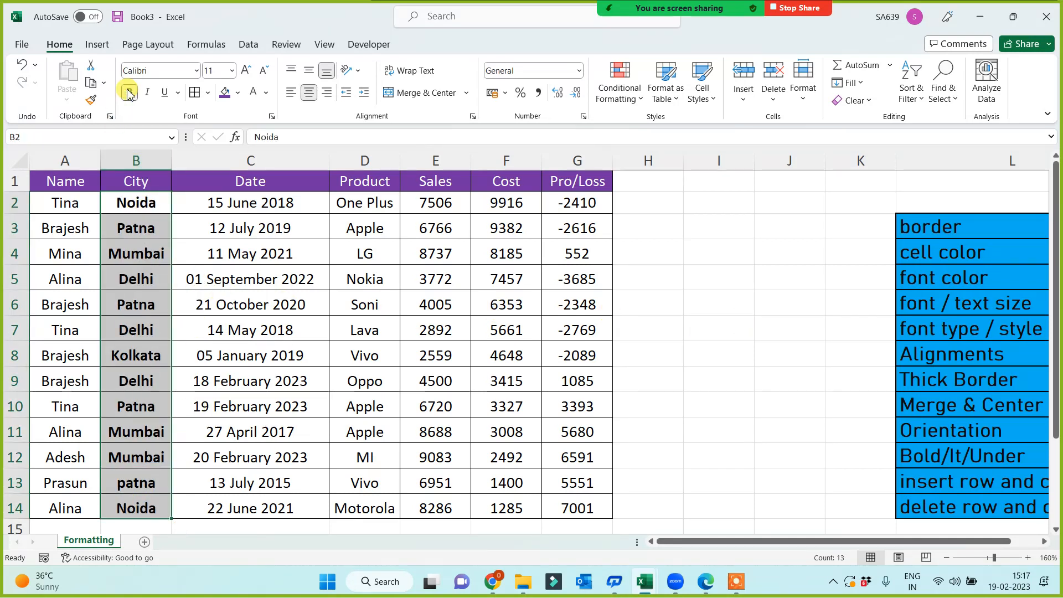
left_click_drag(64, 203, 65, 508)
left_click(148, 91)
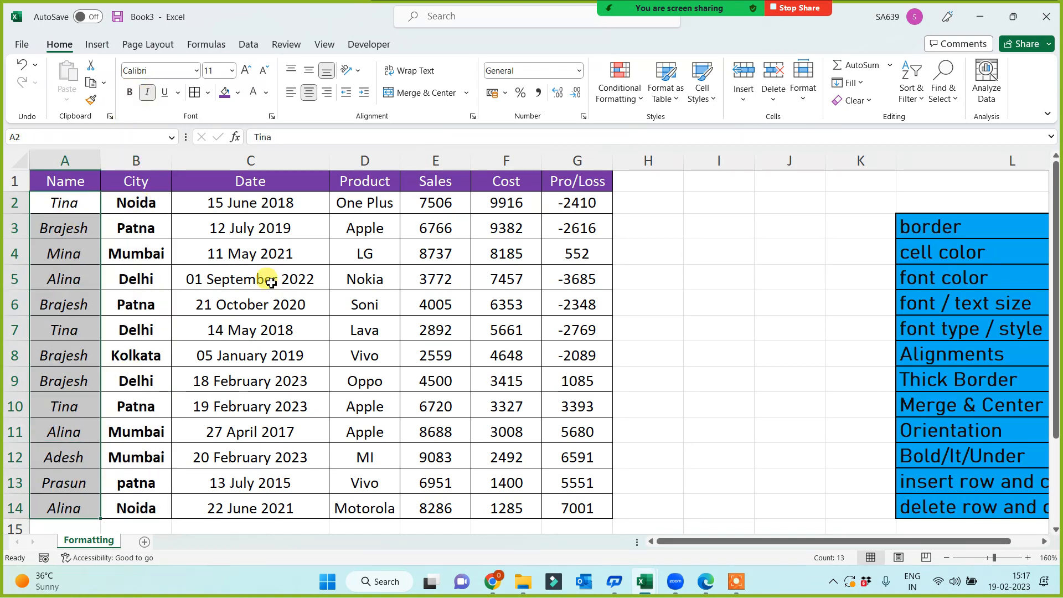
left_click_drag(340, 203, 393, 508)
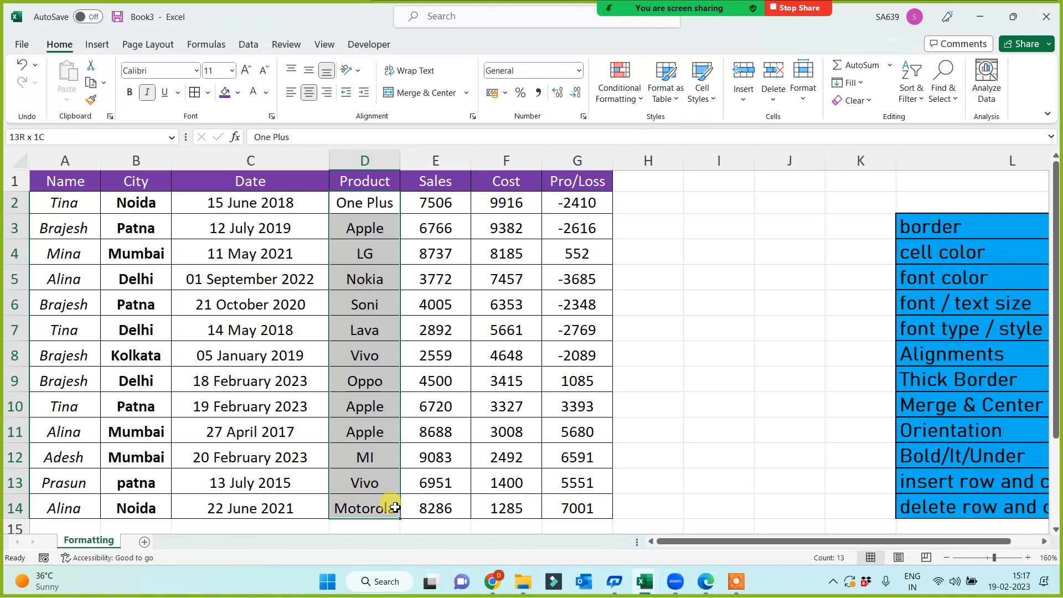
left_click(164, 92)
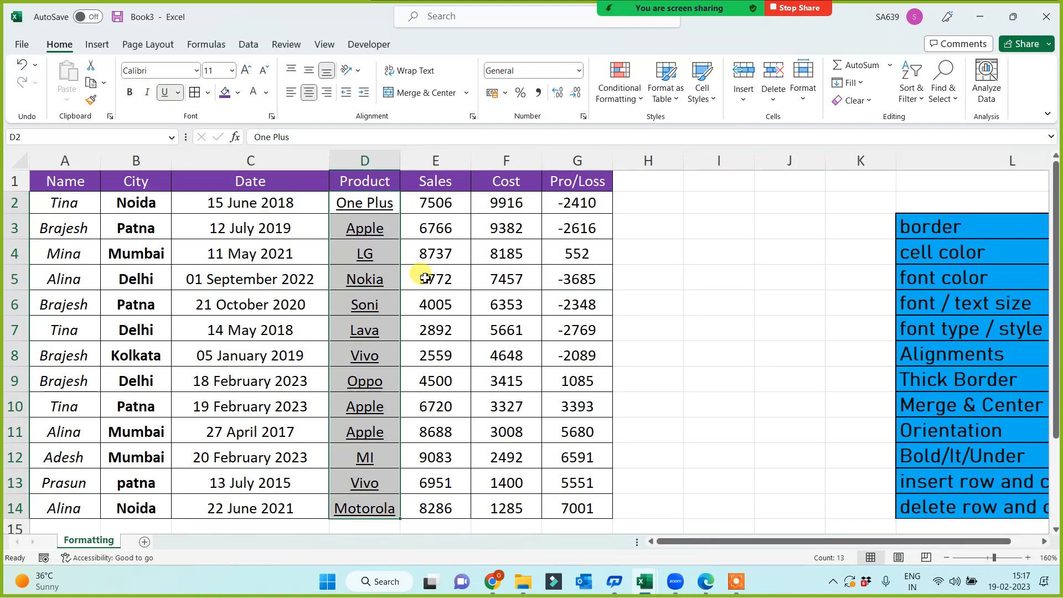
left_click(655, 320)
scroll(681, 340, "down", 1)
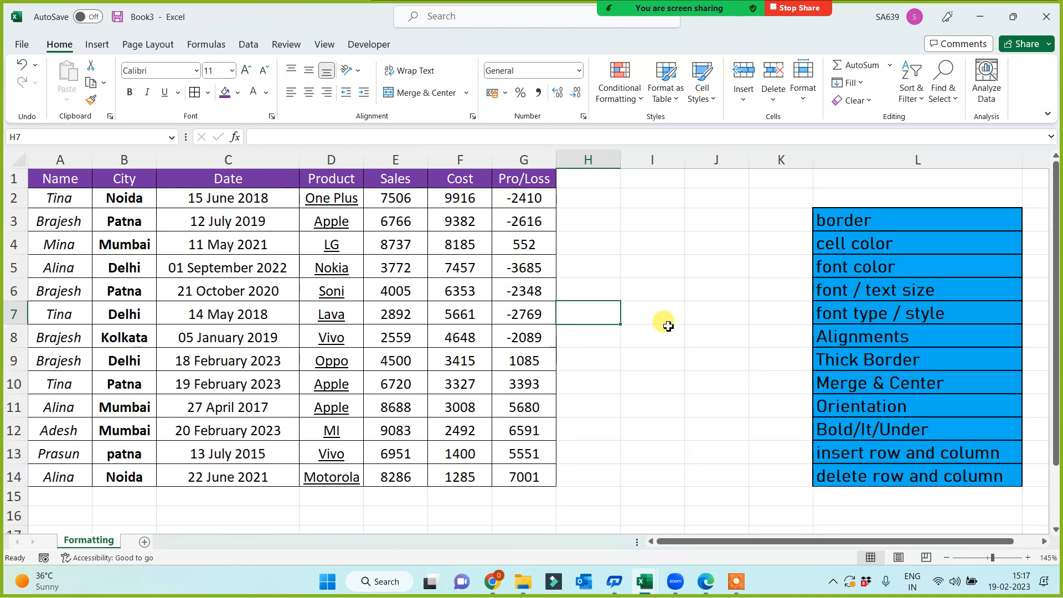
Give L3 a purple fill with white text and Format-Paint it onto L4, L5 and the Bold/It/Under cell.
left_click(818, 220)
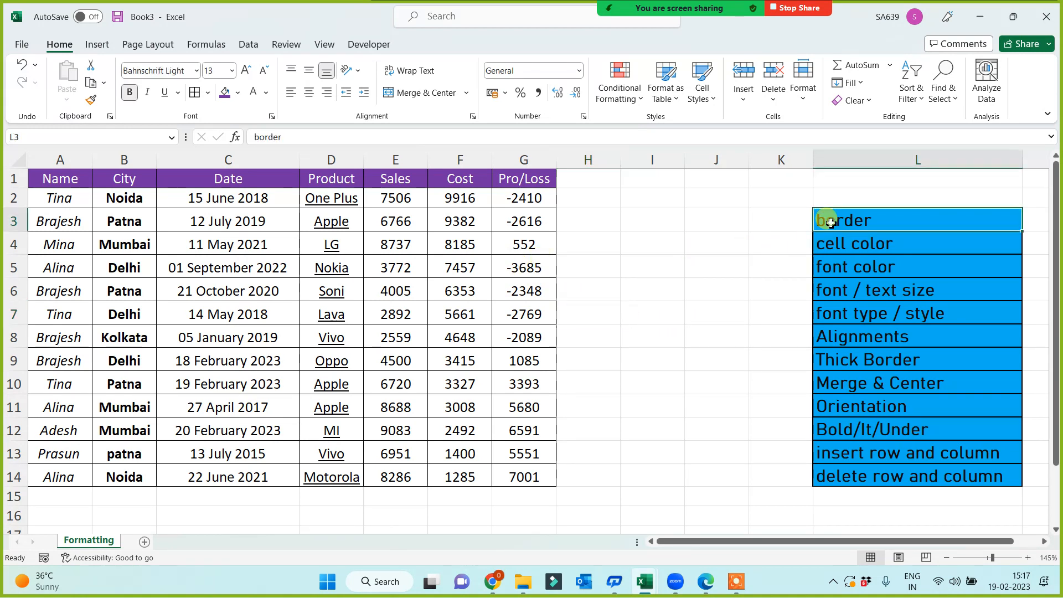
left_click(224, 92)
left_click(254, 93)
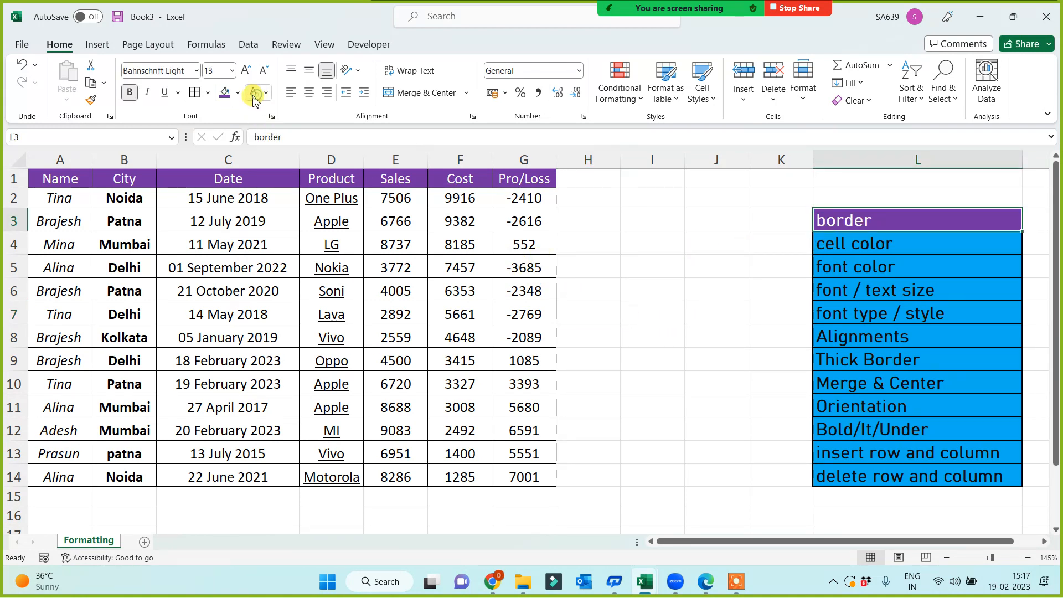
left_click(91, 99)
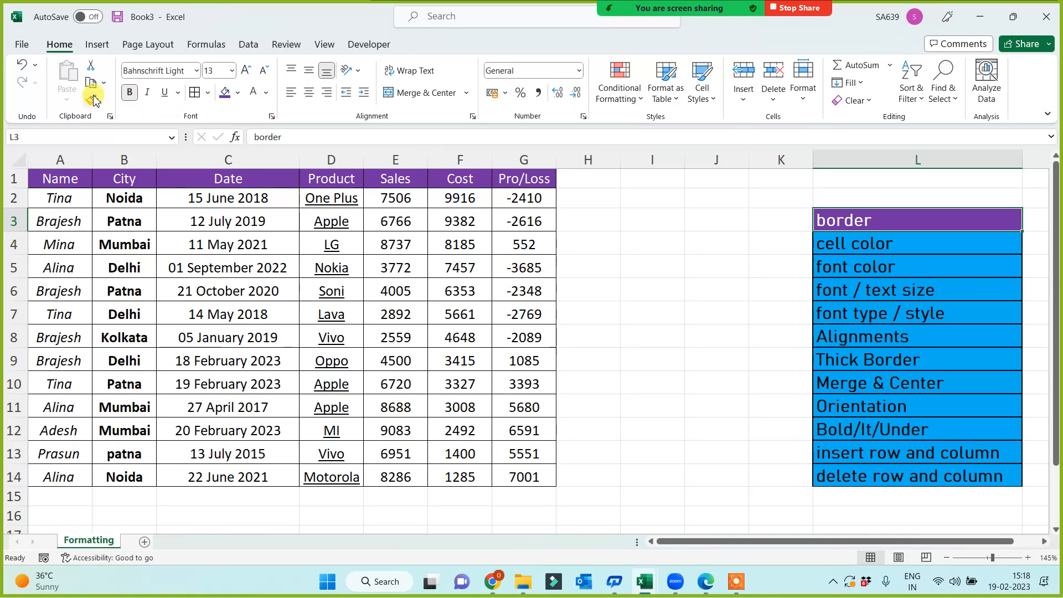
left_click(841, 239)
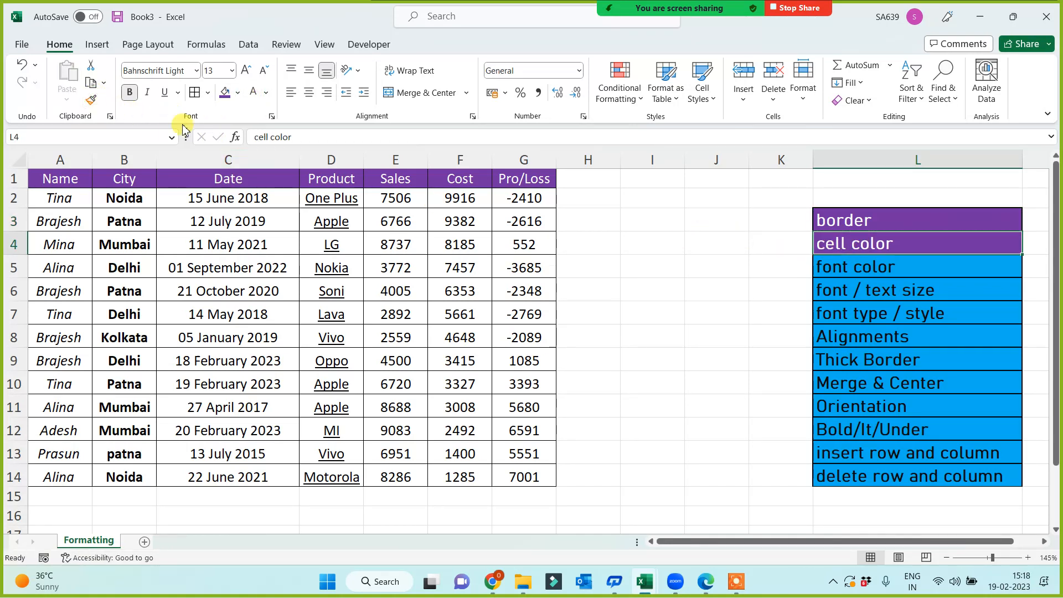
left_click(91, 99)
left_click(877, 271)
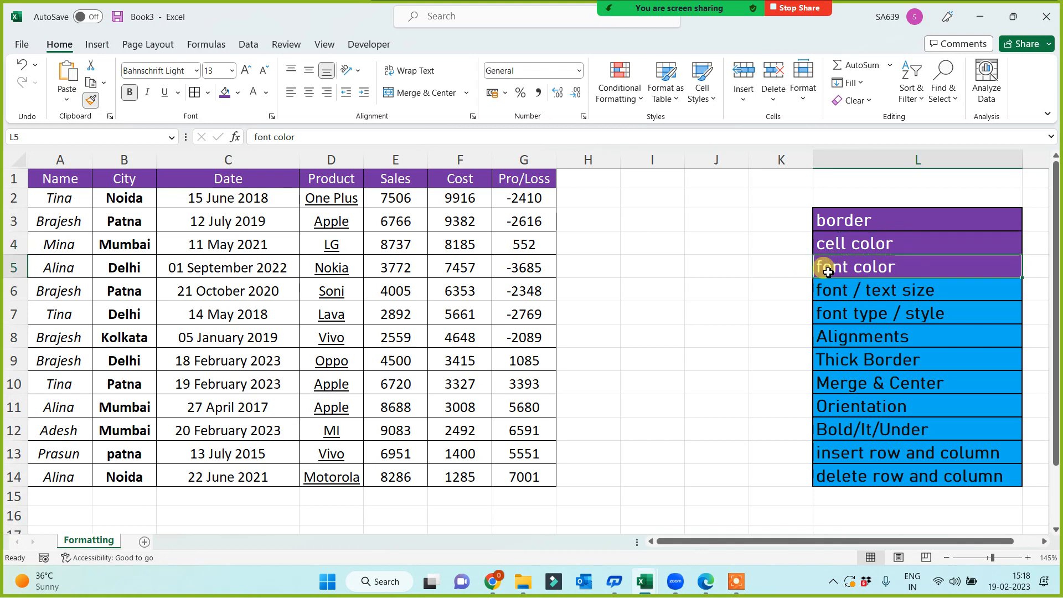
left_click(93, 100)
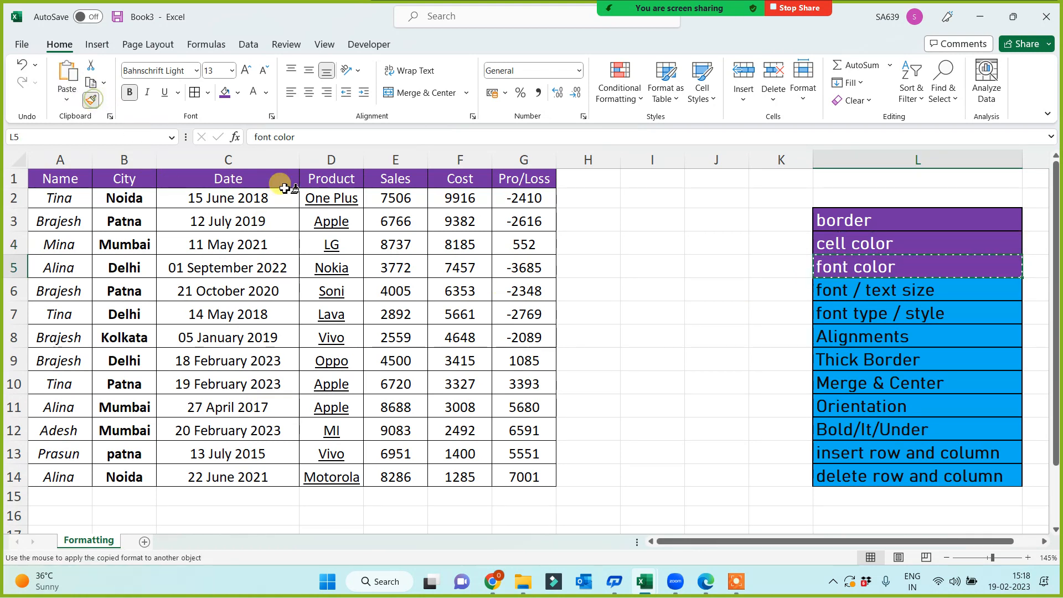
left_click(847, 430)
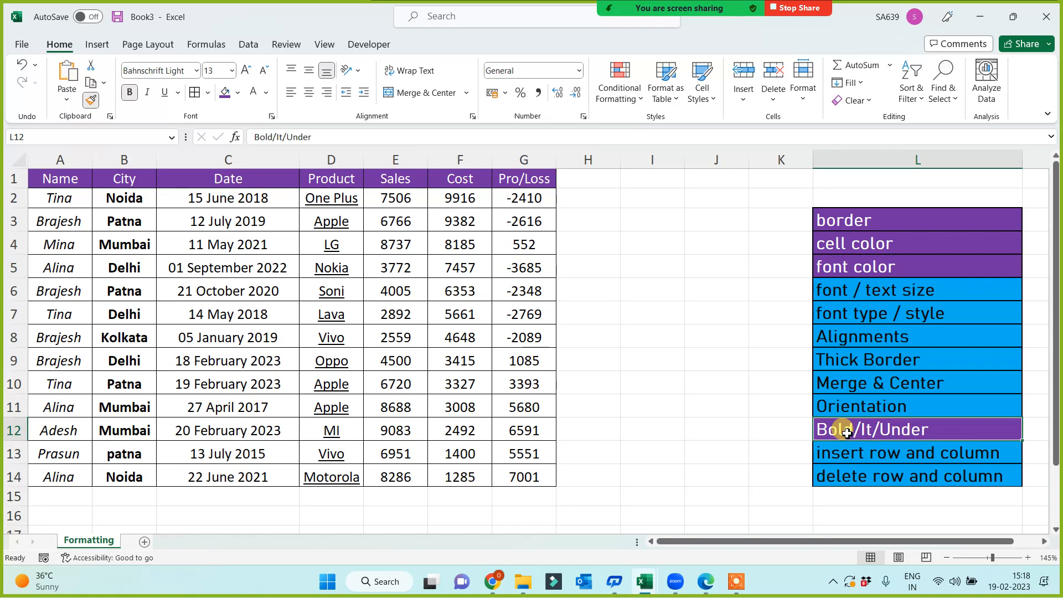
Select the whole sales table A1:G14, then clear the selection.
left_click(633, 371)
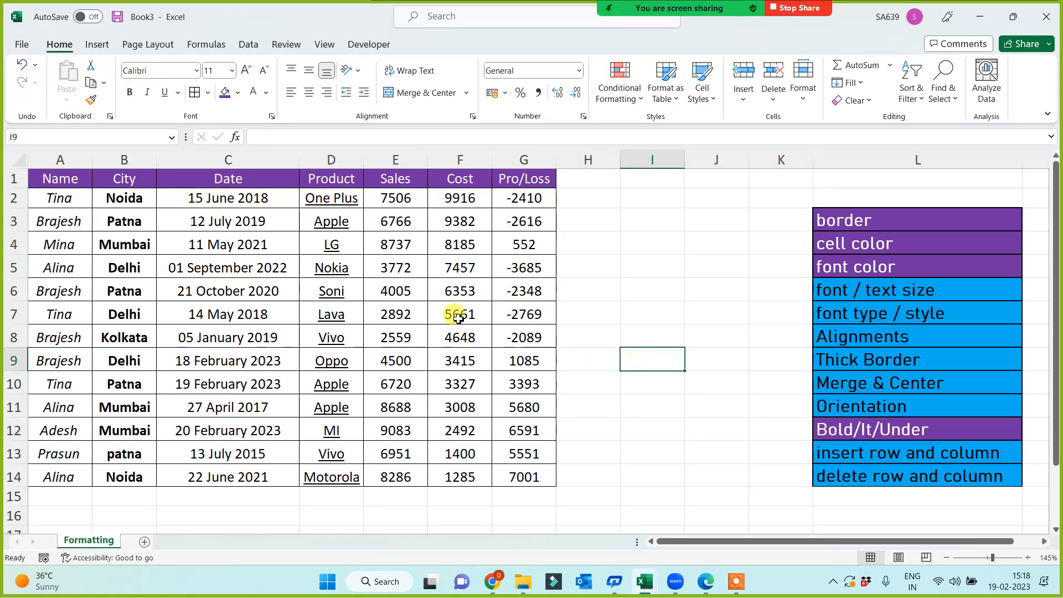
left_click_drag(52, 175, 527, 480)
left_click(623, 402)
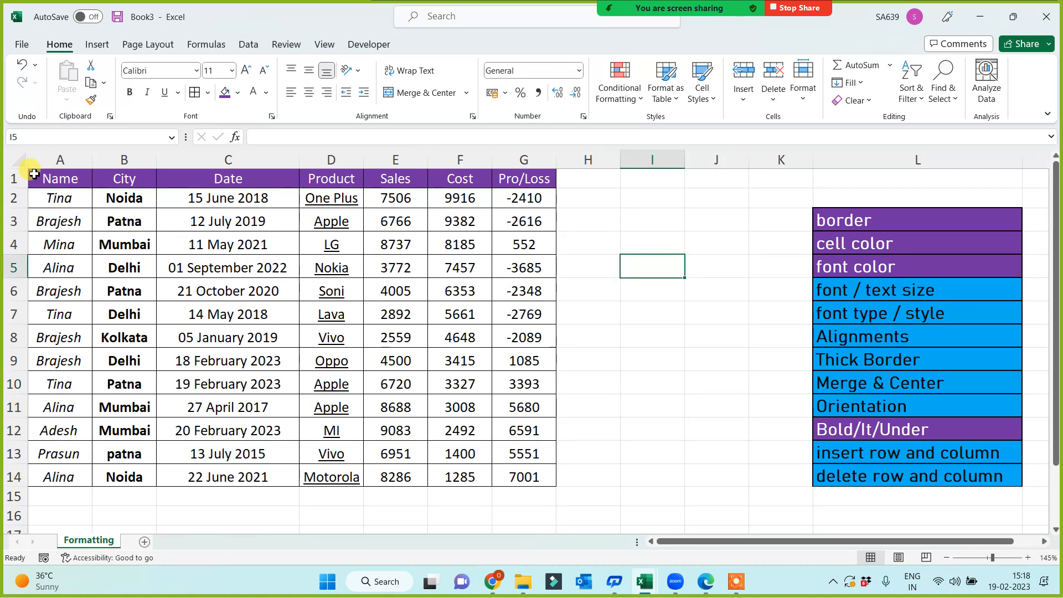
Insert two blank rows above the sales table.
left_click(11, 179)
left_click(652, 275)
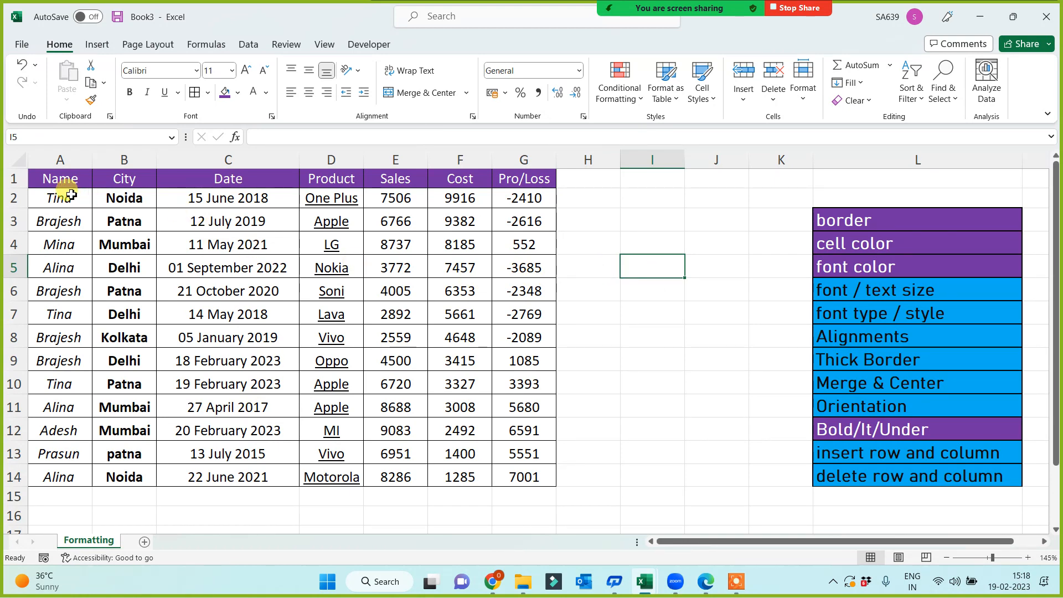
right_click(16, 179)
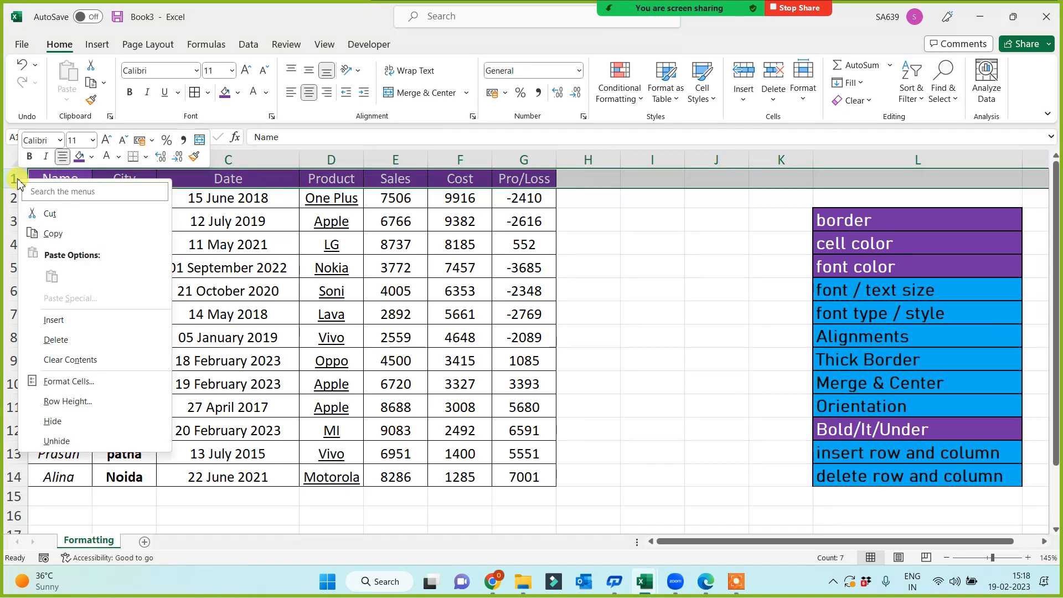
left_click(53, 320)
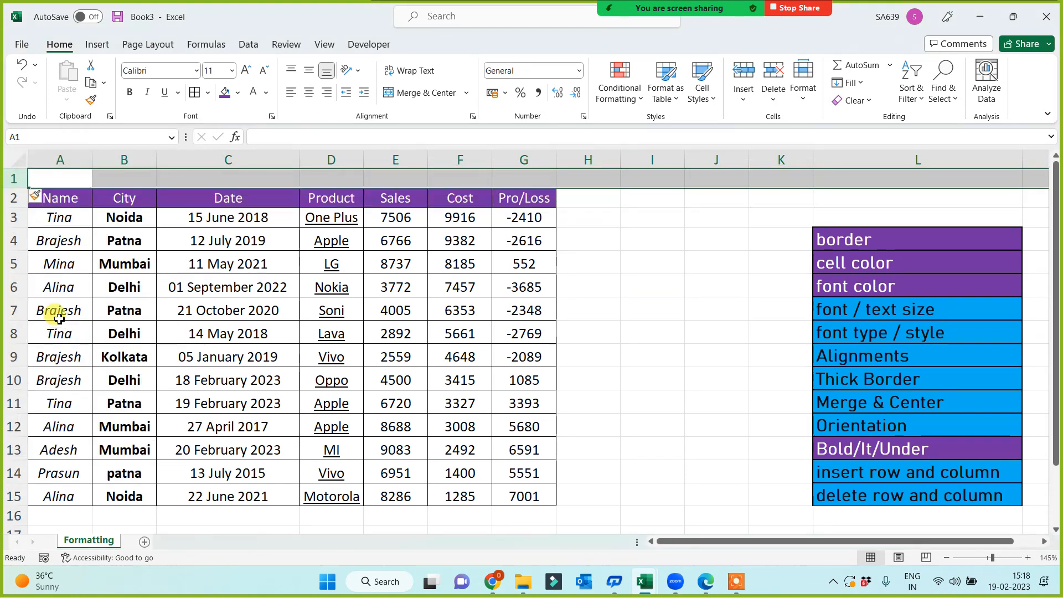
right_click(15, 178)
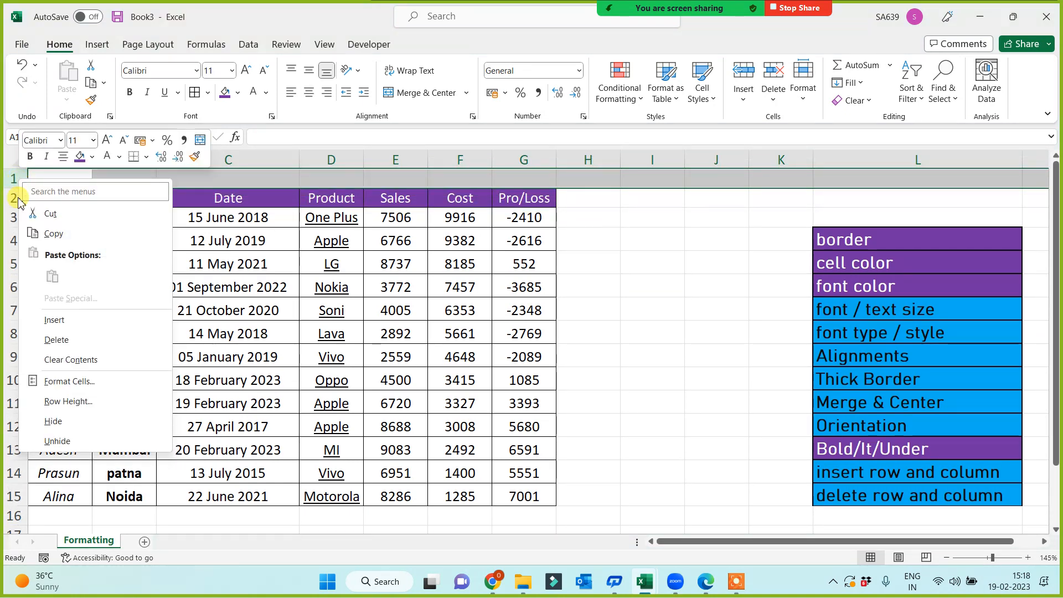
left_click(47, 322)
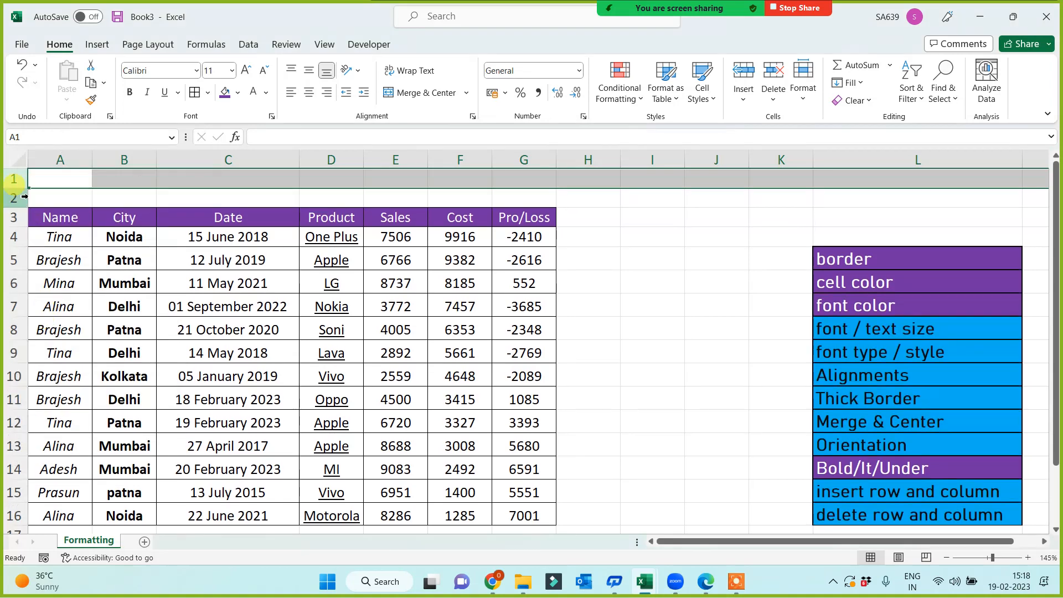
Insert a blank row at row 5, after the Tina row.
right_click(16, 258)
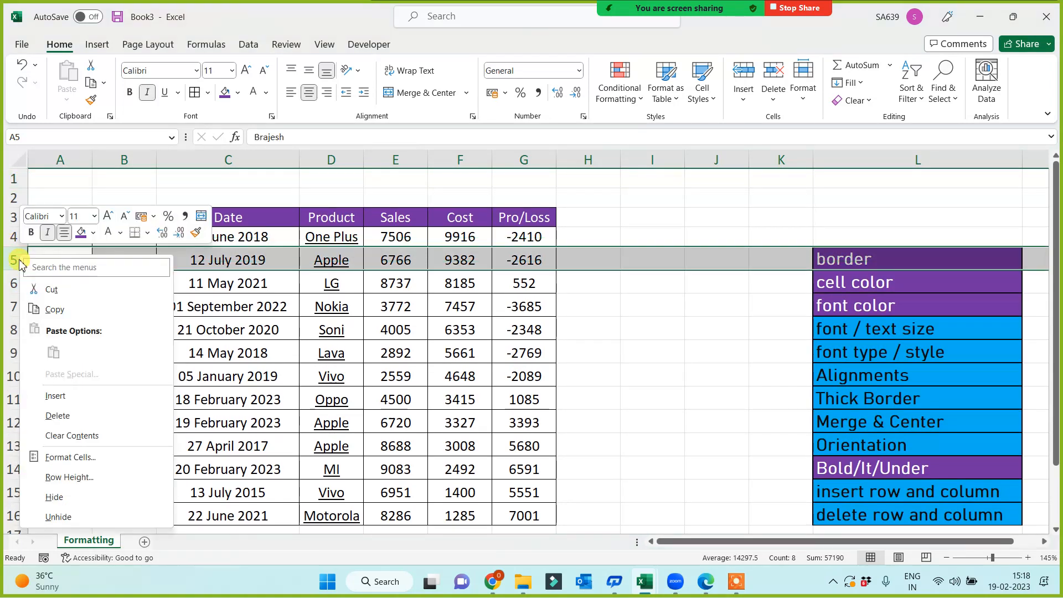
left_click(48, 395)
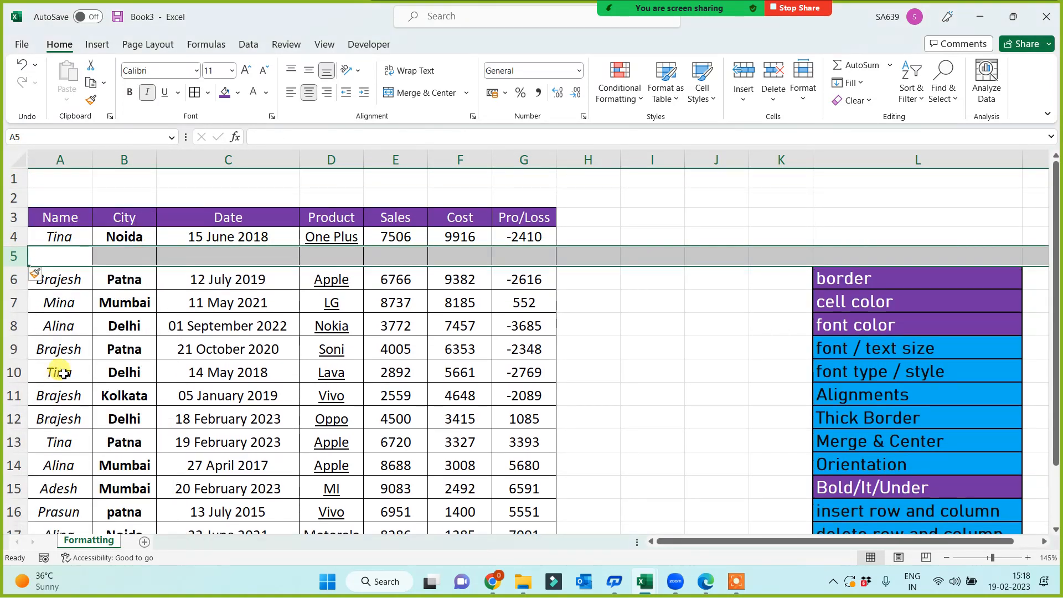
left_click(67, 183)
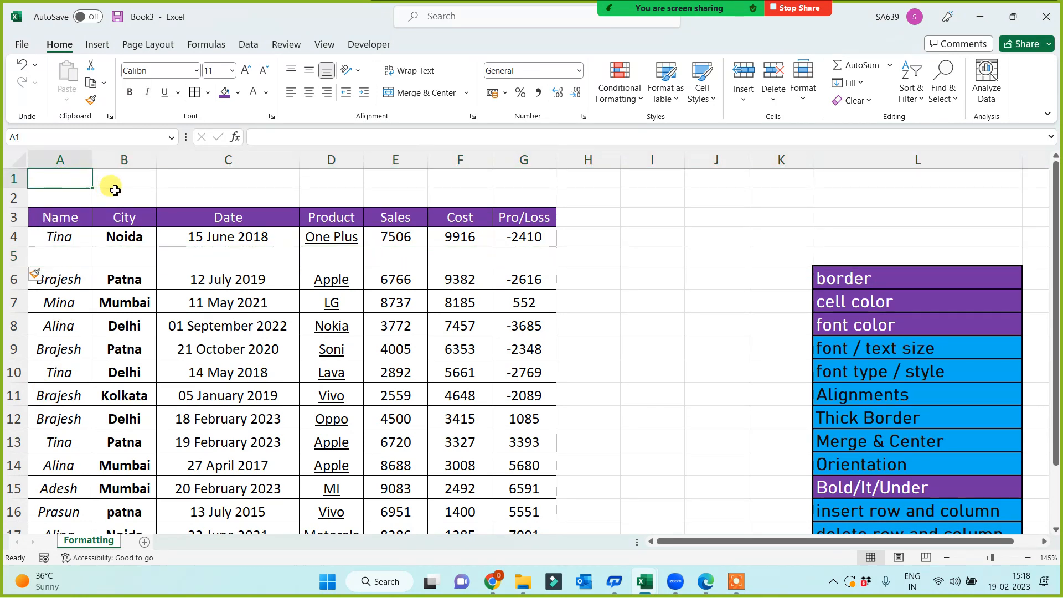
Insert two blank columns left of the table, then select the Date column.
mouse_move(656, 11)
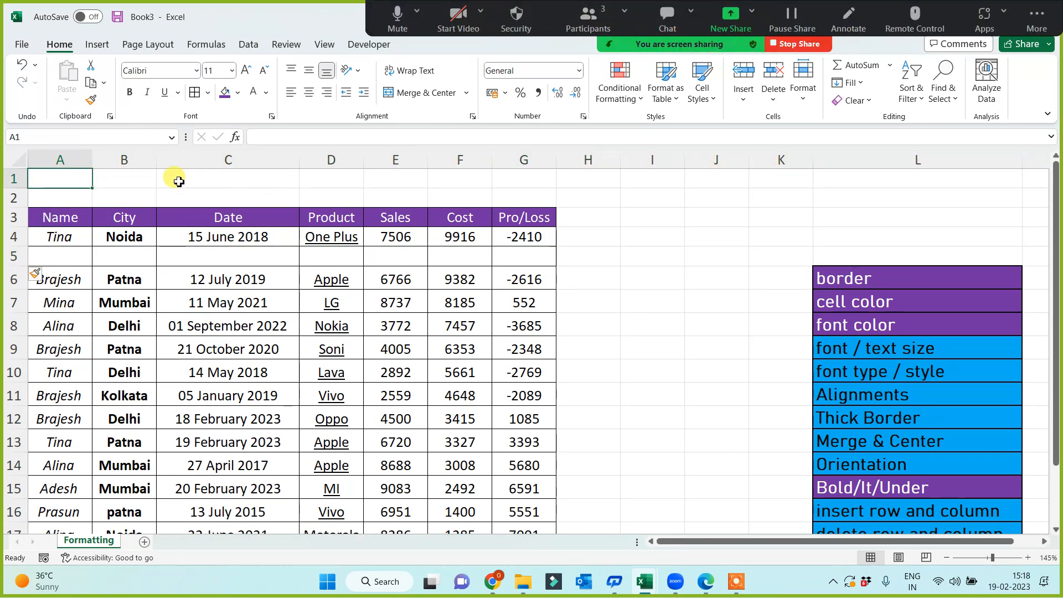
right_click(77, 162)
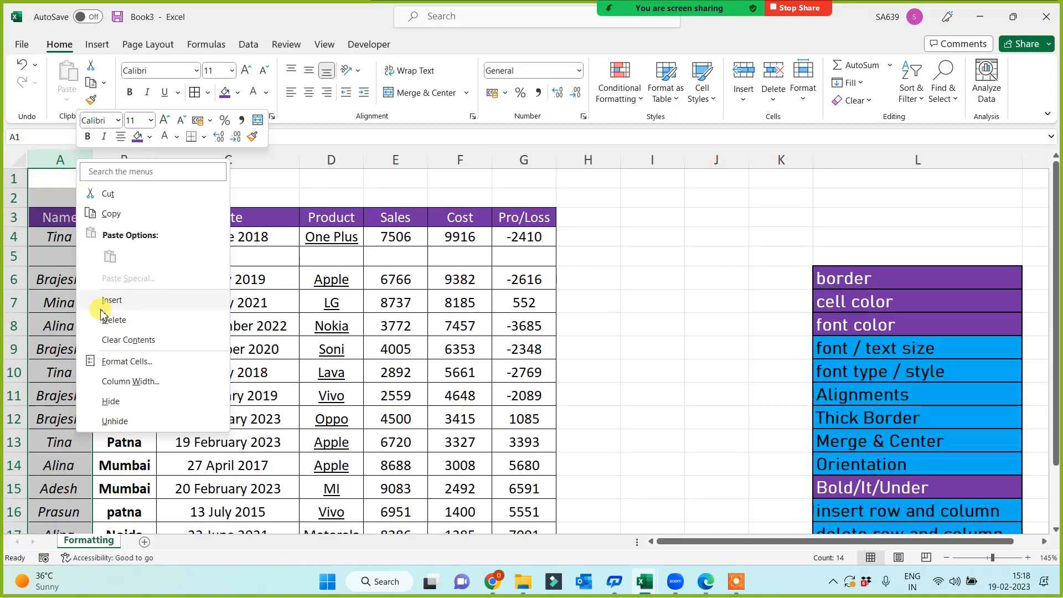
left_click(108, 300)
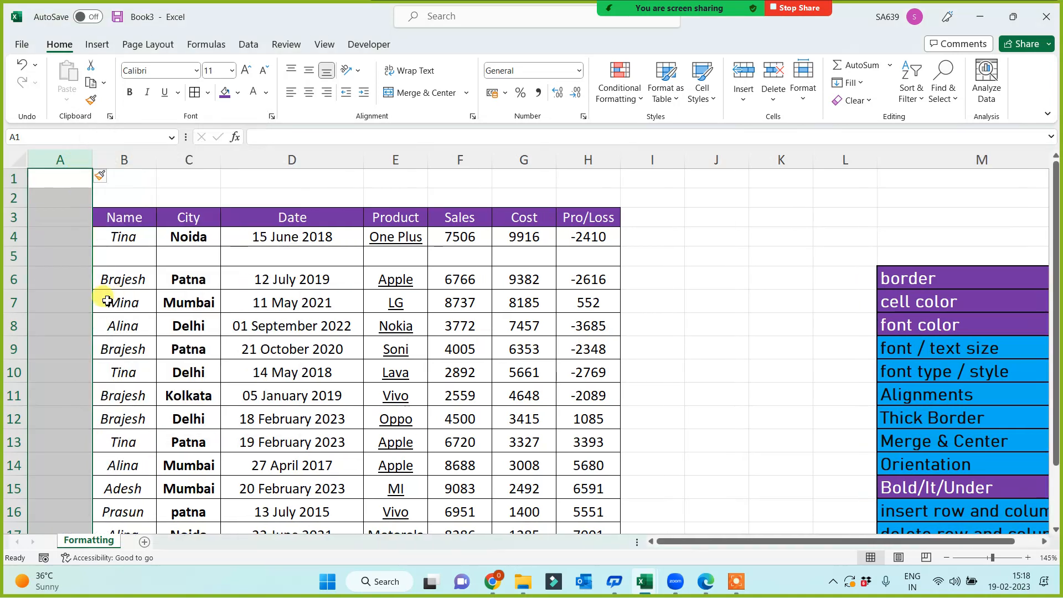
right_click(71, 166)
left_click(104, 305)
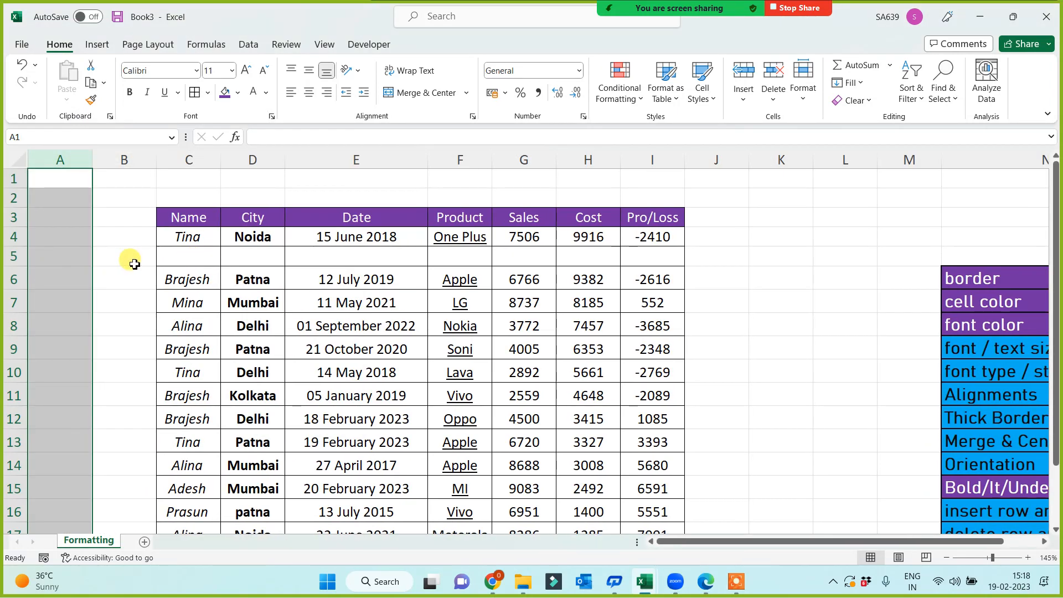
left_click(313, 161)
right_click(313, 164)
Insert a column before Date, then delete the empty column E.
left_click(334, 302)
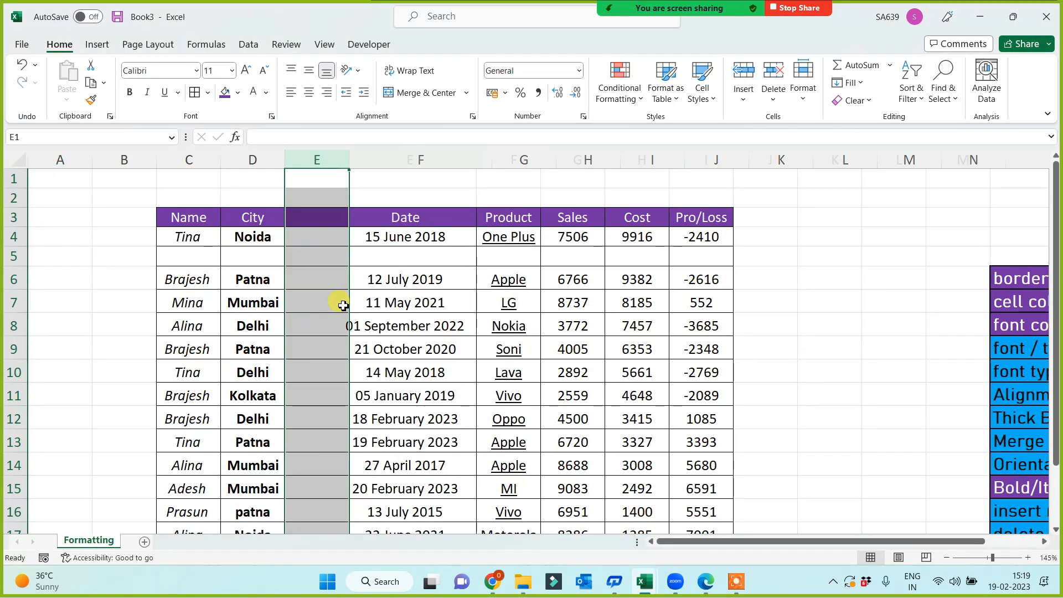
left_click(124, 285)
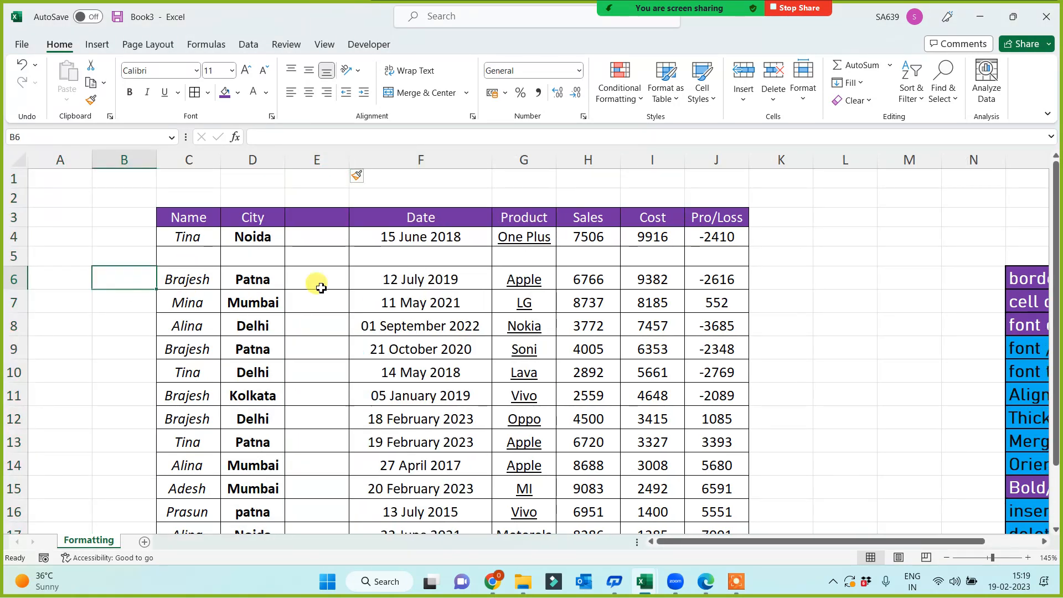
left_click(317, 158)
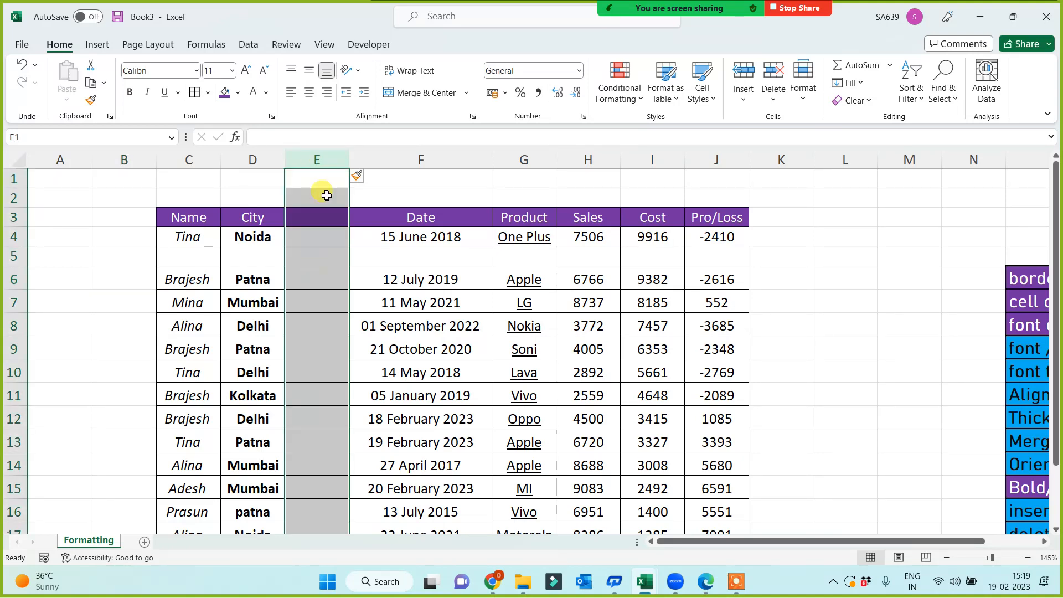
right_click(316, 163)
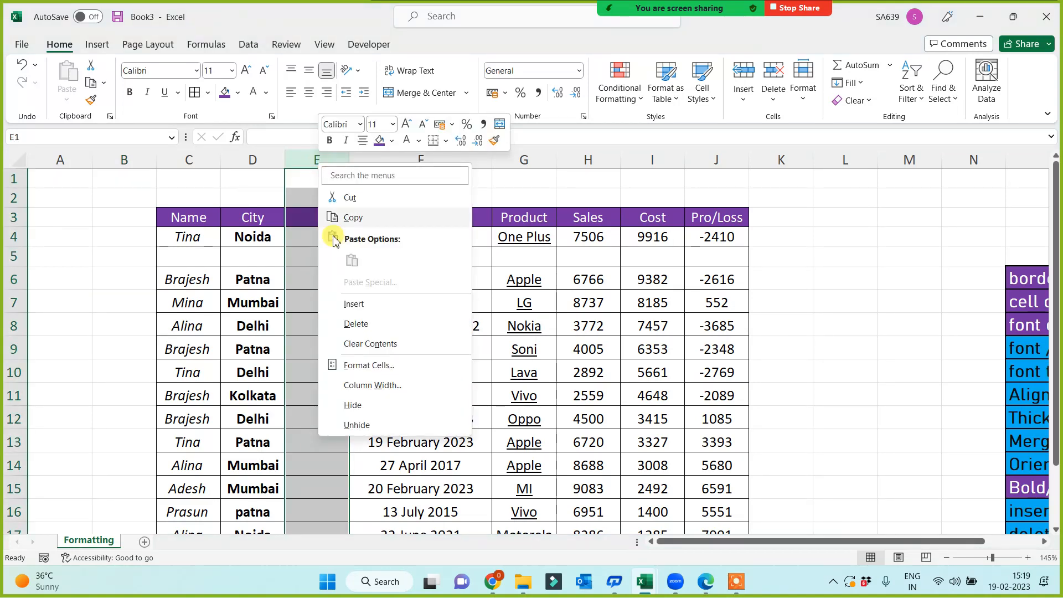
left_click(354, 324)
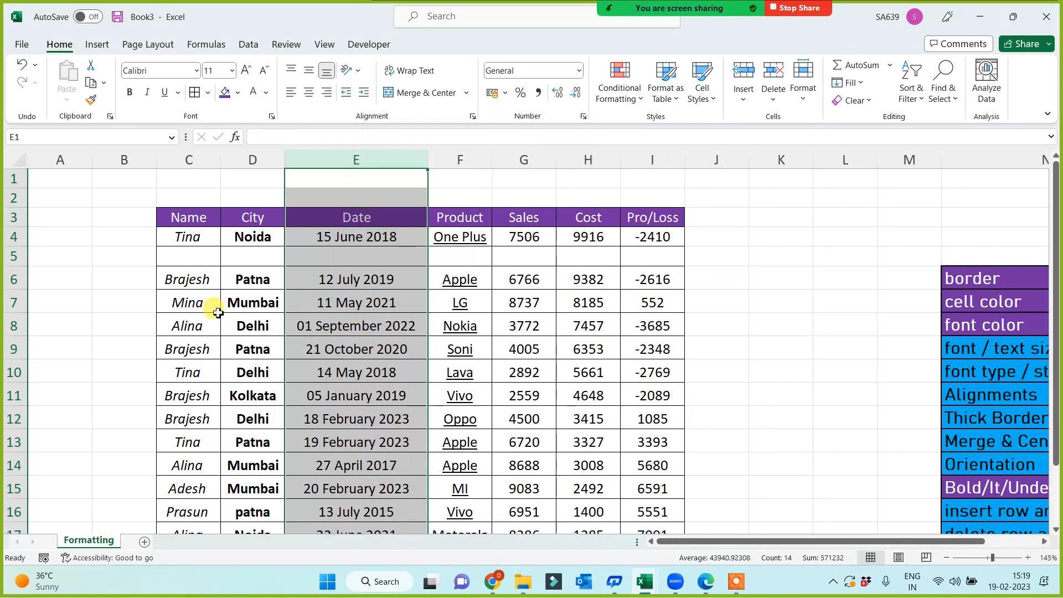
Delete the empty row 5.
left_click(16, 258)
right_click(15, 258)
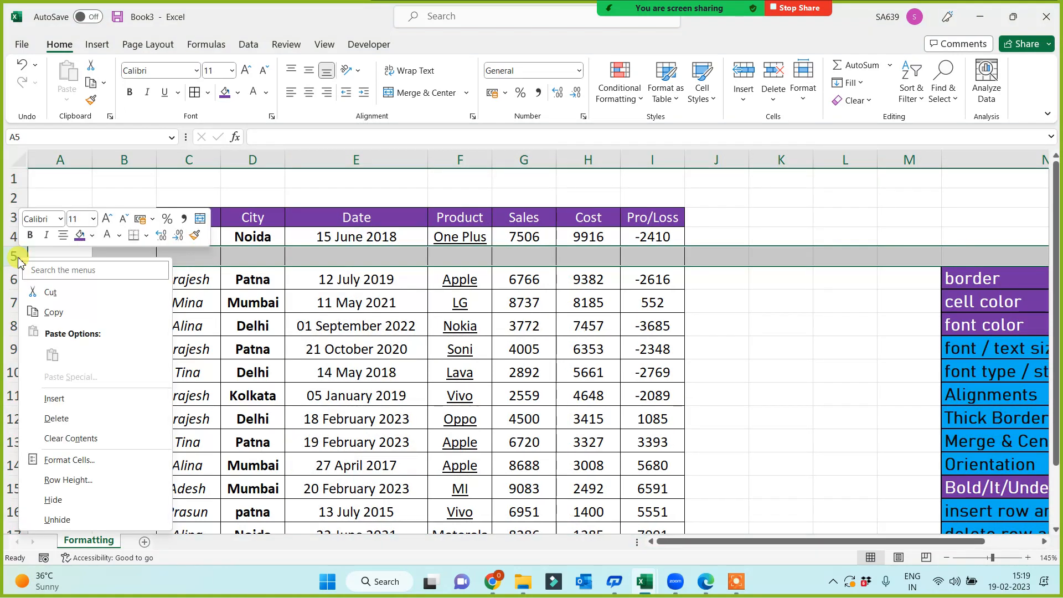
left_click(57, 419)
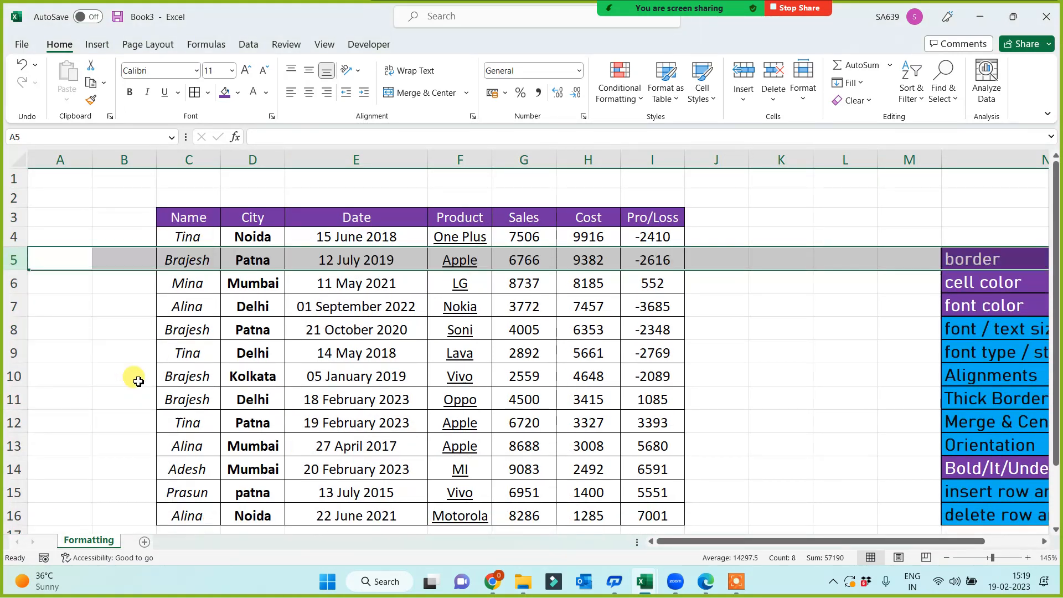
left_click(117, 355)
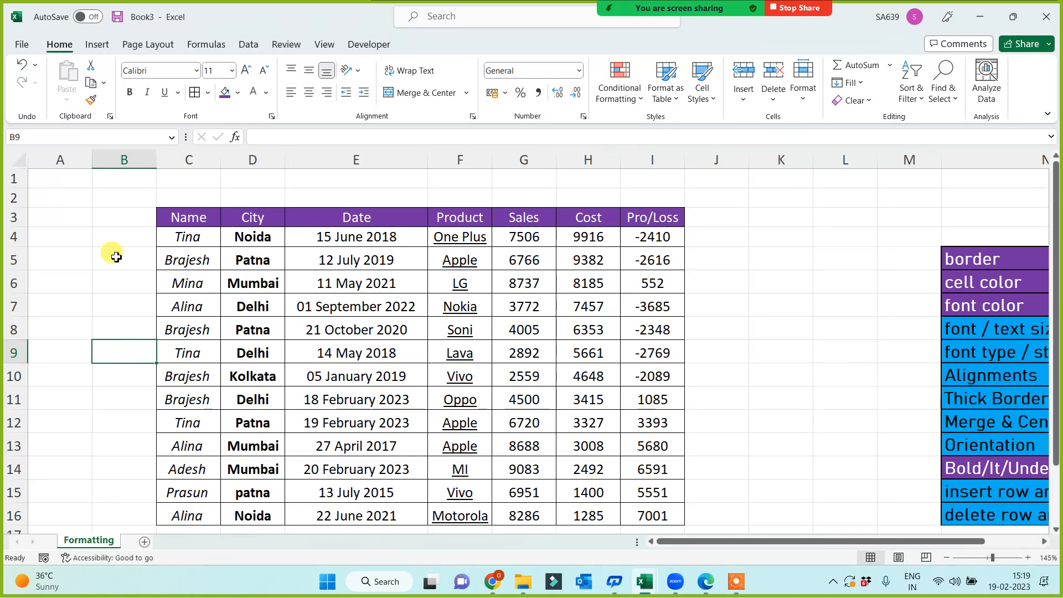
Delete the empty columns B and A, the last with Ctrl+minus.
left_click(111, 160)
right_click(112, 164)
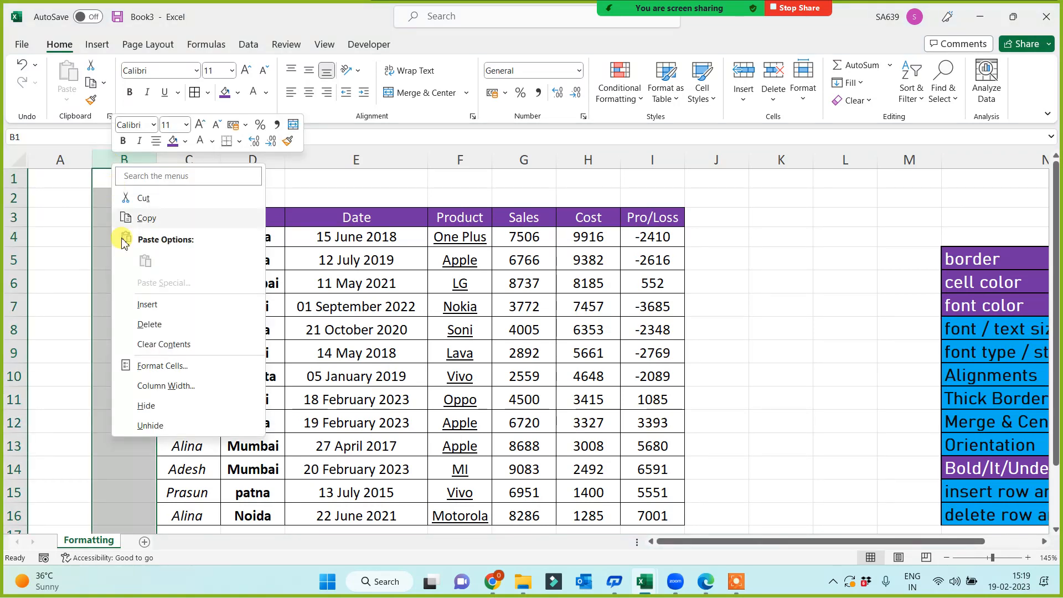
left_click(145, 324)
left_click(50, 162)
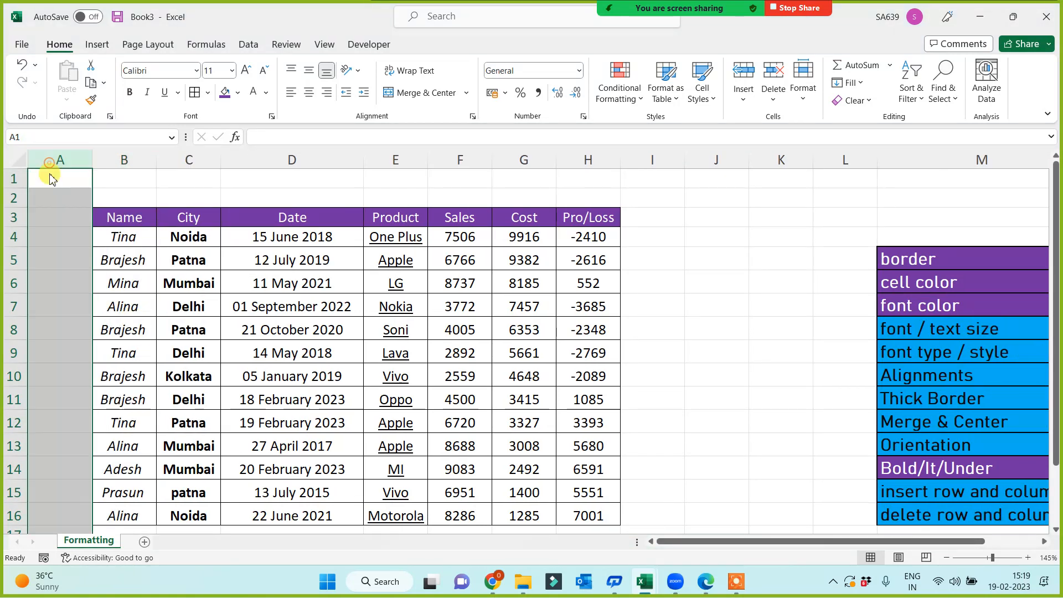
right_click(51, 162)
key("Escape")
key("ctrl+minus")
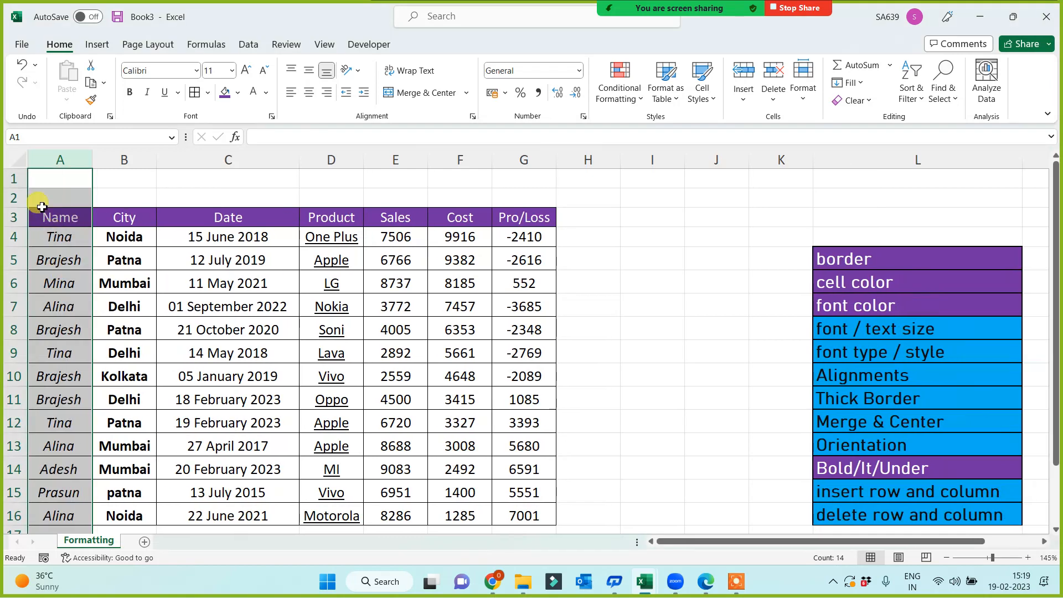
Delete the empty rows 1–2 above the table so it starts at A1.
left_click(16, 178)
right_click(16, 178)
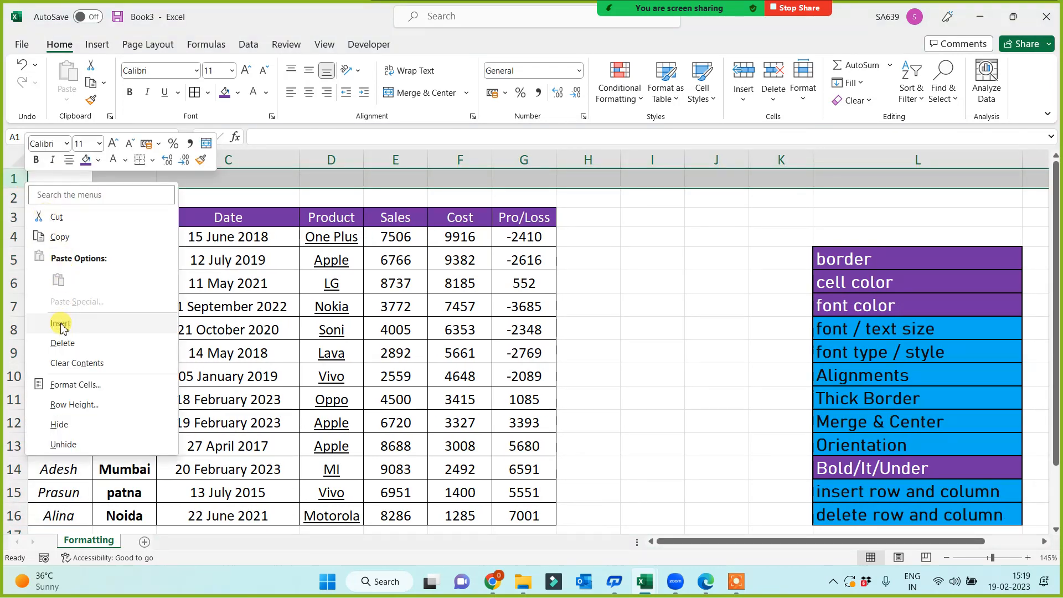
left_click(61, 343)
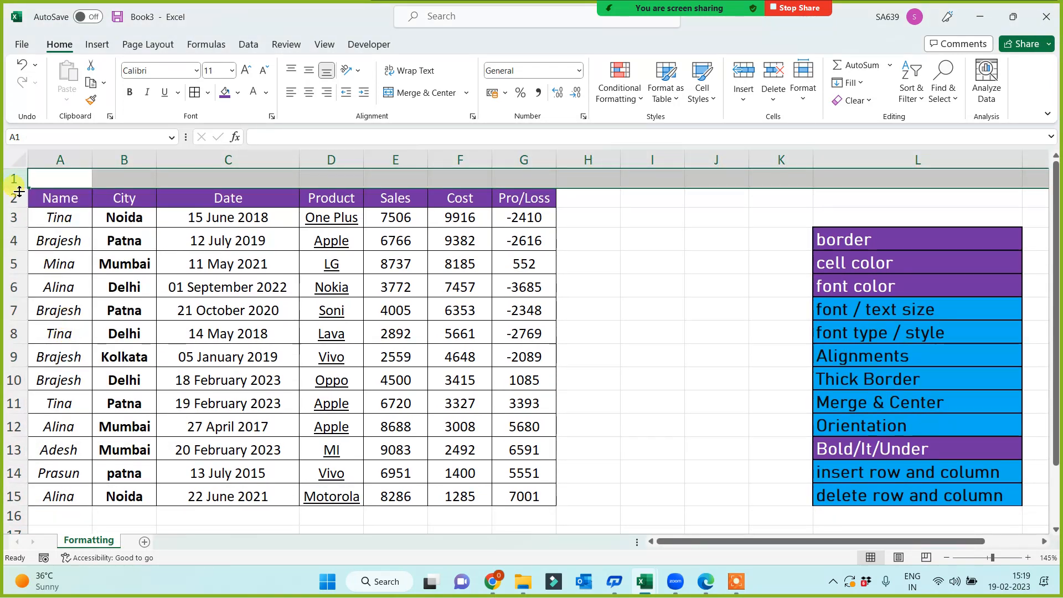
right_click(15, 178)
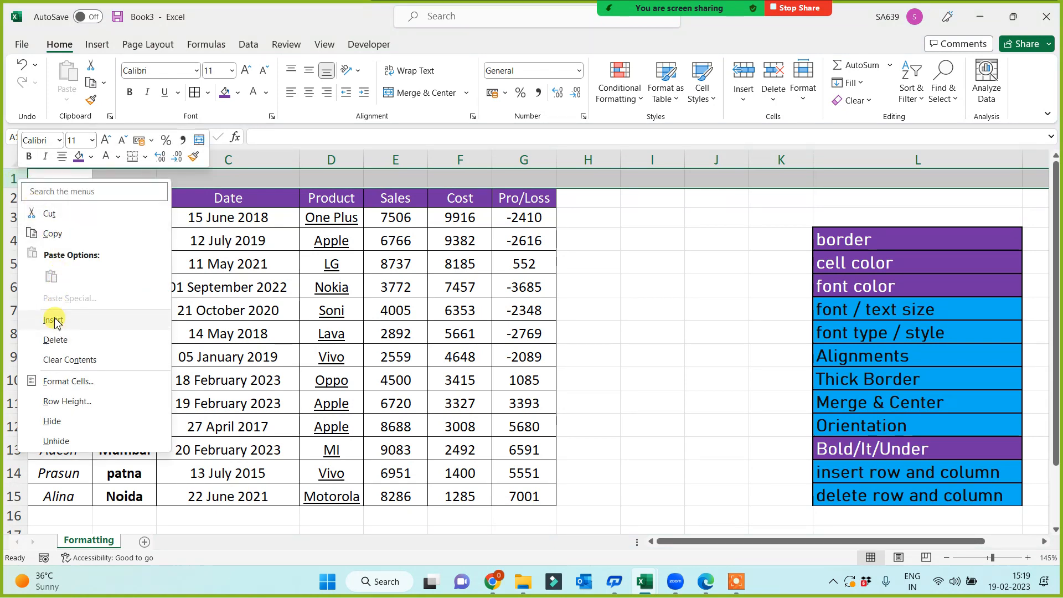
left_click(55, 317)
left_click_drag(22, 180, 16, 199)
right_click(23, 200)
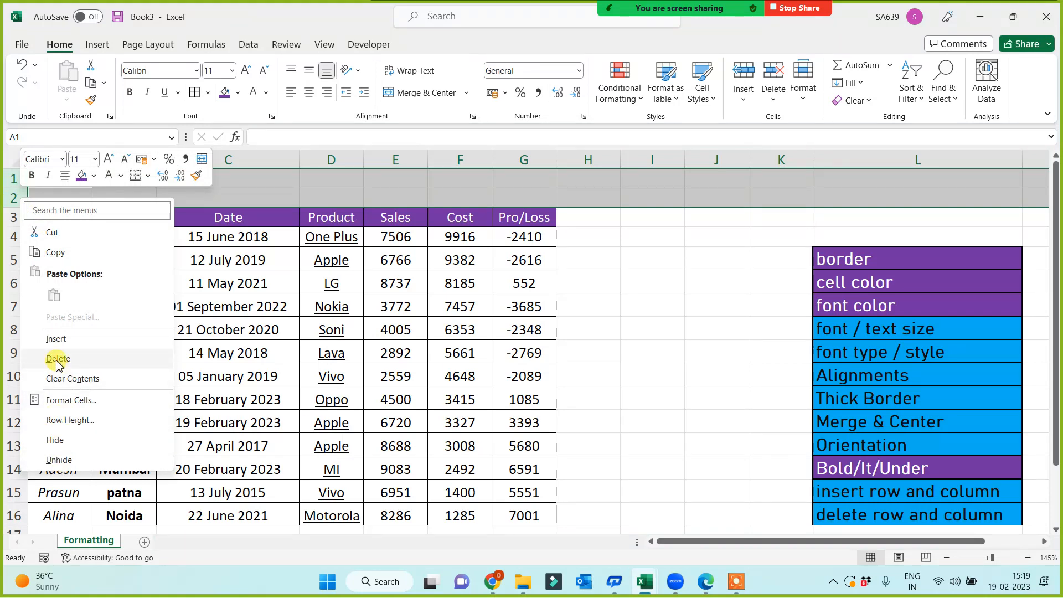
left_click(56, 378)
left_click(637, 332)
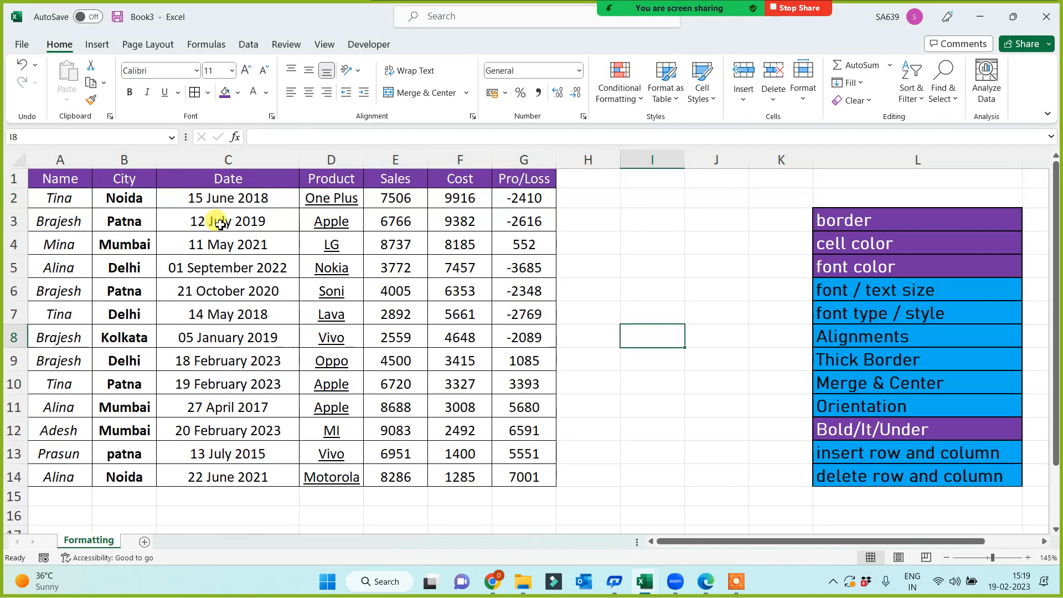
Cut the sales table A1:G14 and paste it starting at cell B2.
left_click_drag(82, 185, 520, 476)
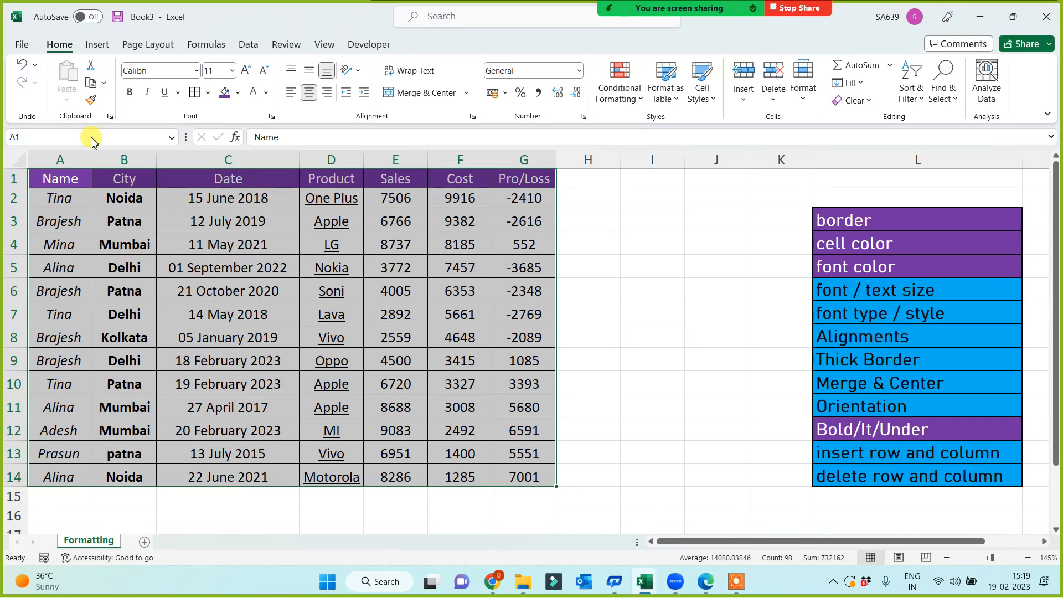
left_click(92, 69)
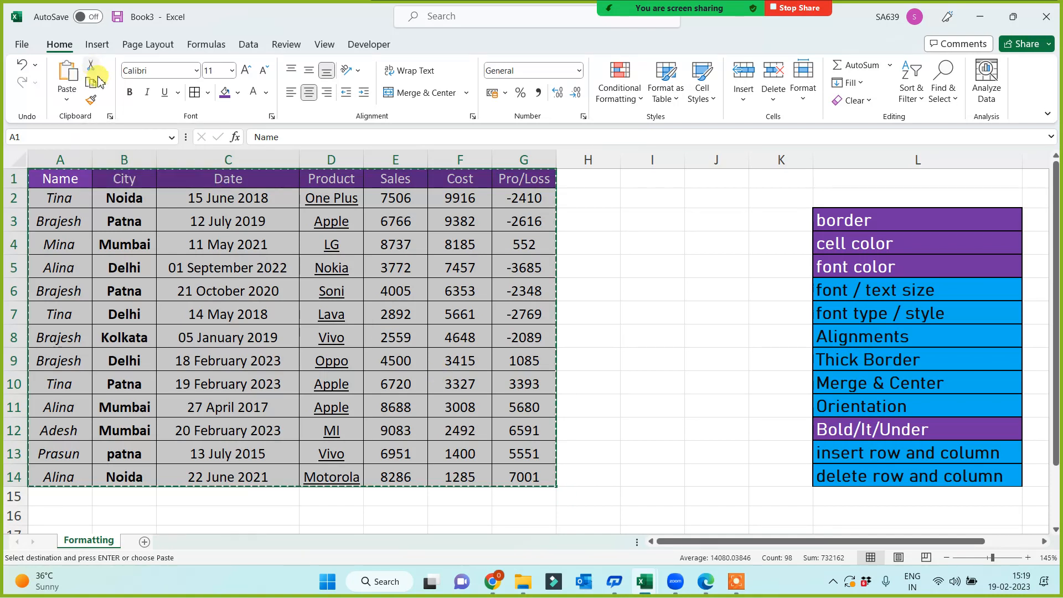
left_click(125, 198)
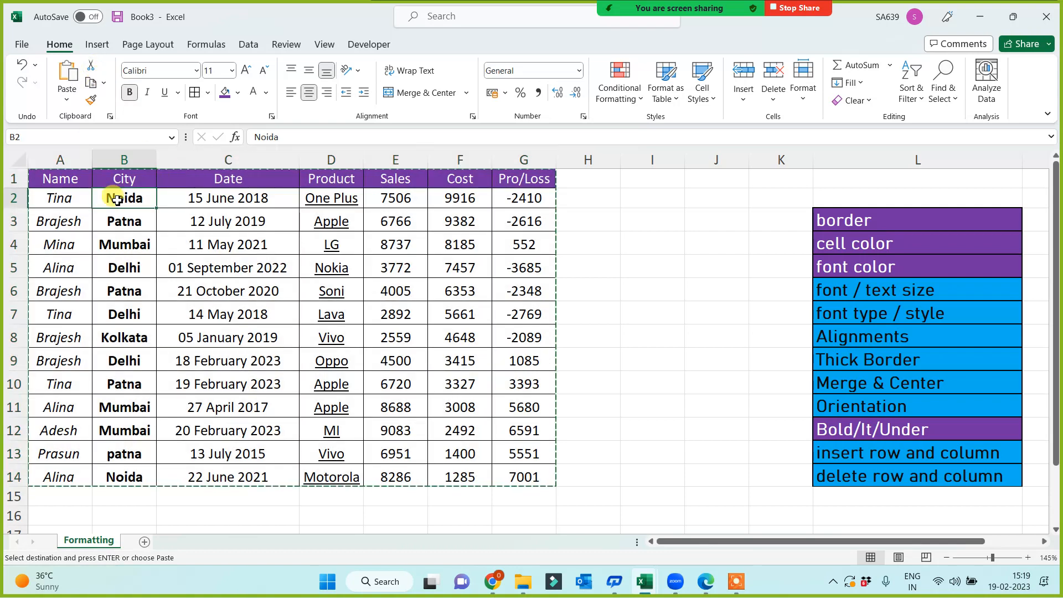
left_click(69, 79)
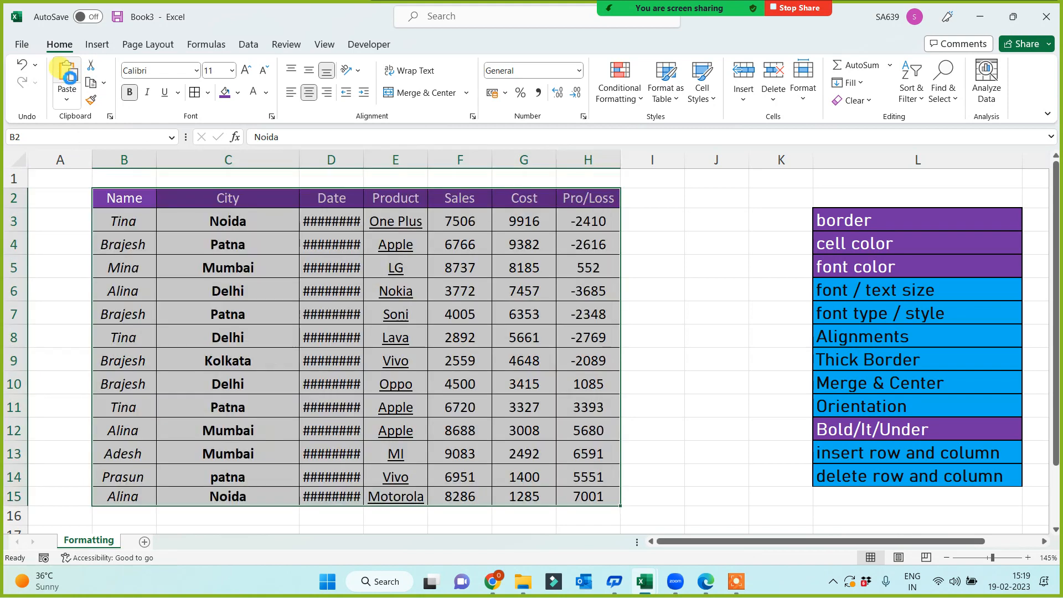
AutoFit the Date column width so the full dates show.
left_click_drag(55, 178, 568, 174)
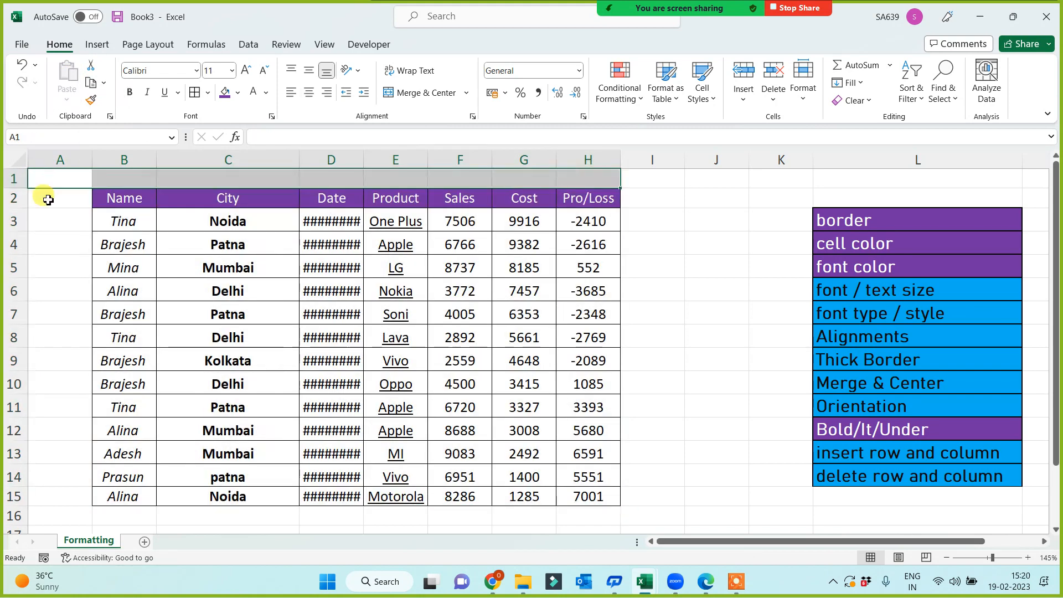
left_click(55, 221)
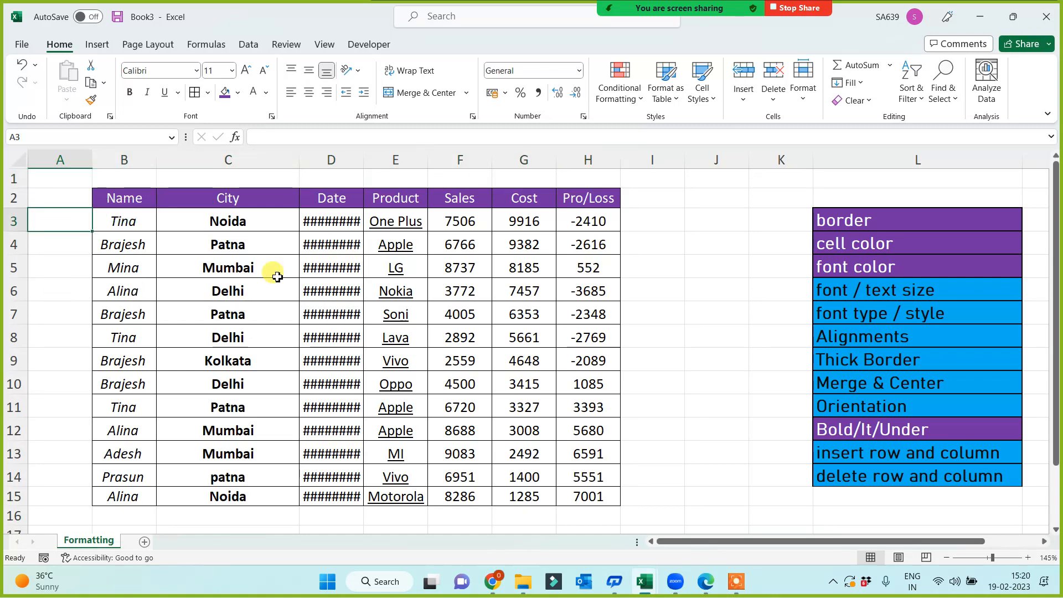
left_click_drag(364, 159, 364, 159)
double_click(365, 159)
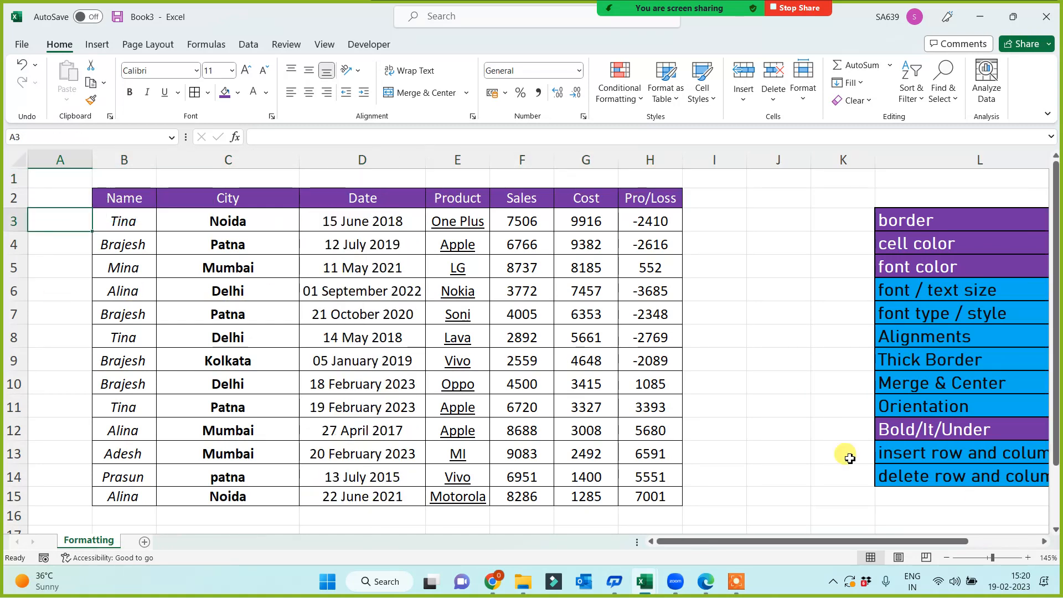
Delete the empty column J to pull the topic list toward the table.
left_click(776, 165)
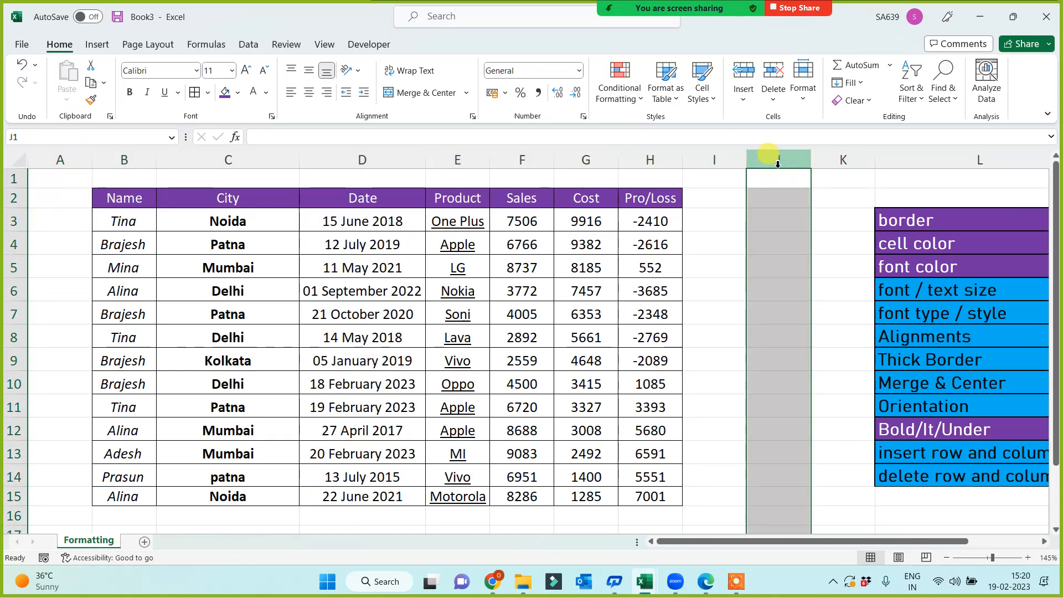
key("ctrl+minus")
left_click(780, 471)
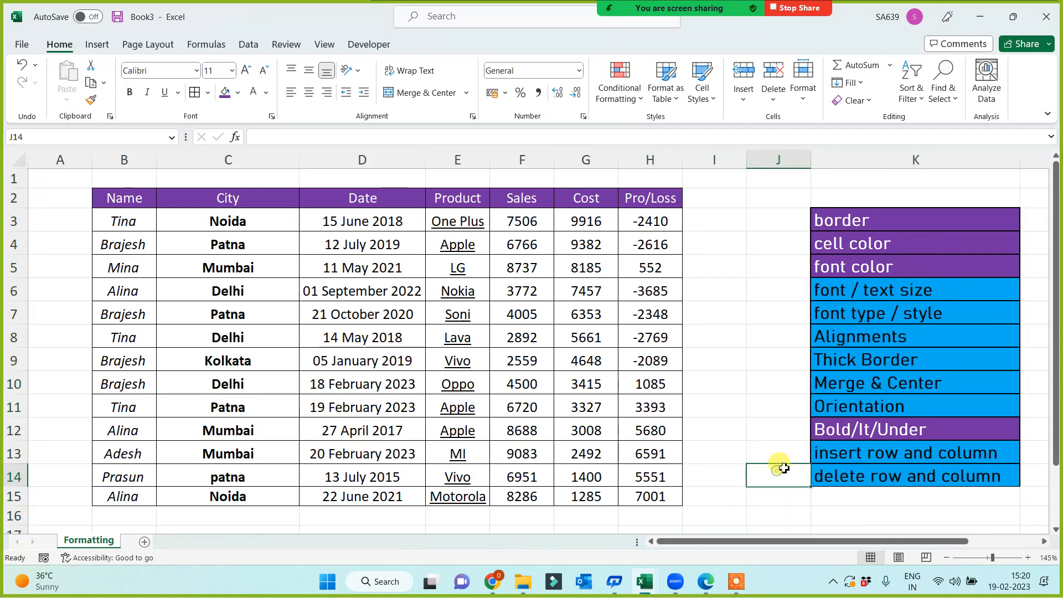
Format-Paint the purple Bold/It/Under style onto the list's last two items.
left_click(842, 475)
left_click(854, 430)
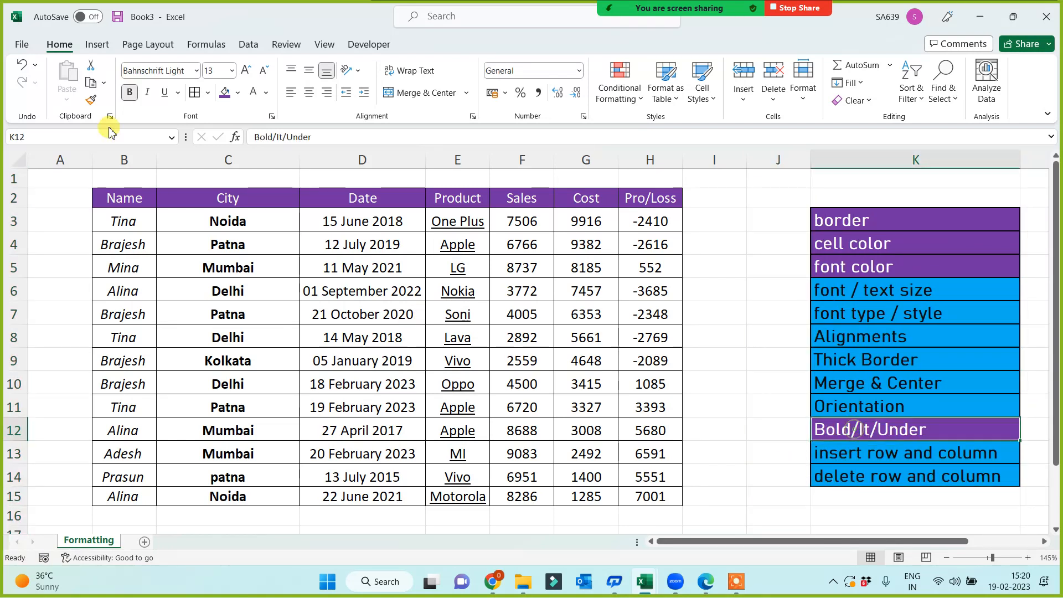
left_click(91, 99)
left_click_drag(861, 451, 869, 475)
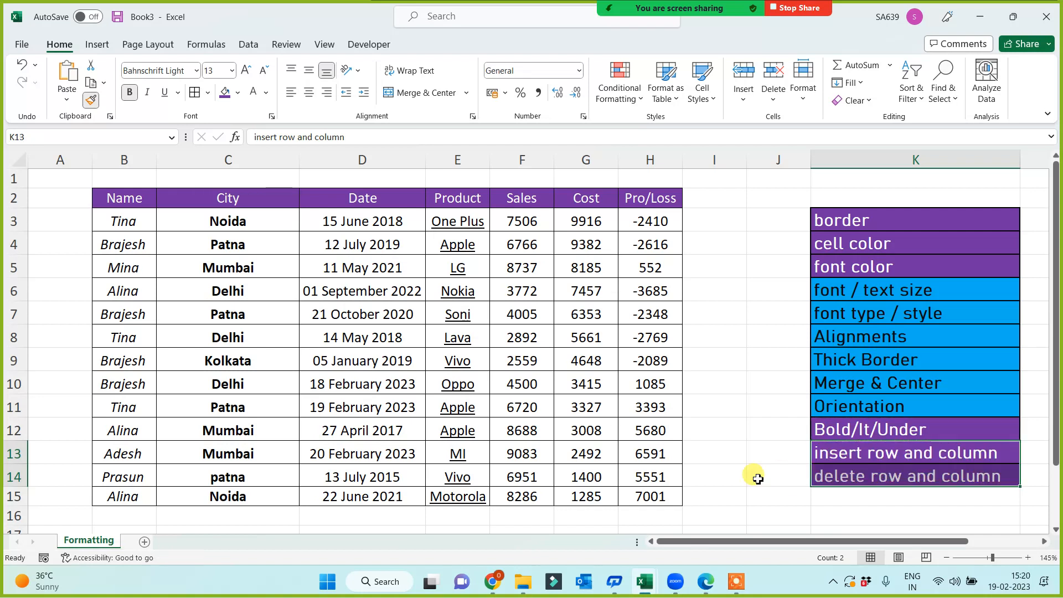
left_click(756, 477)
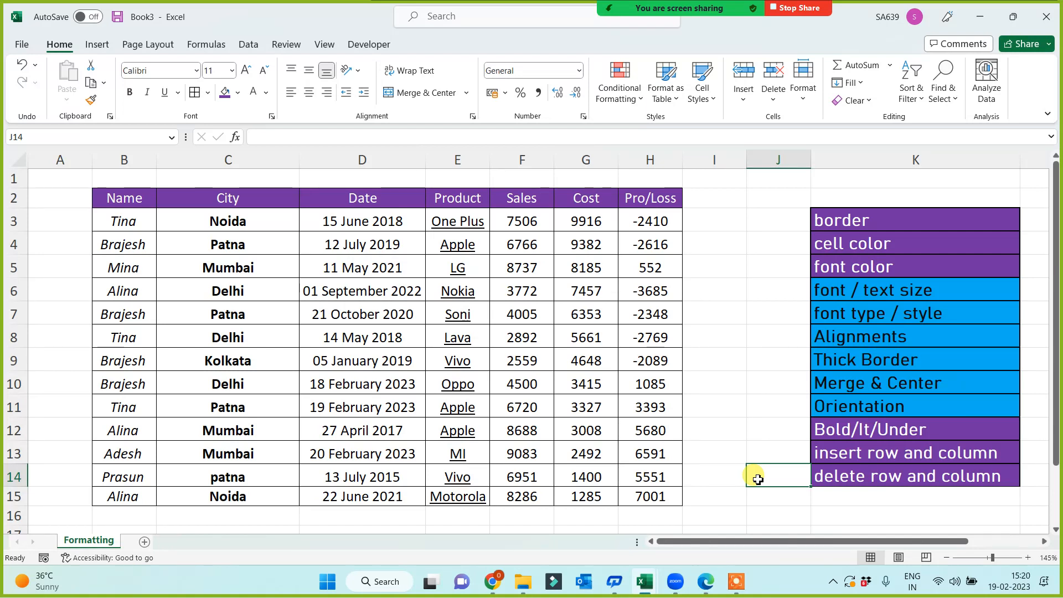
left_click(714, 324)
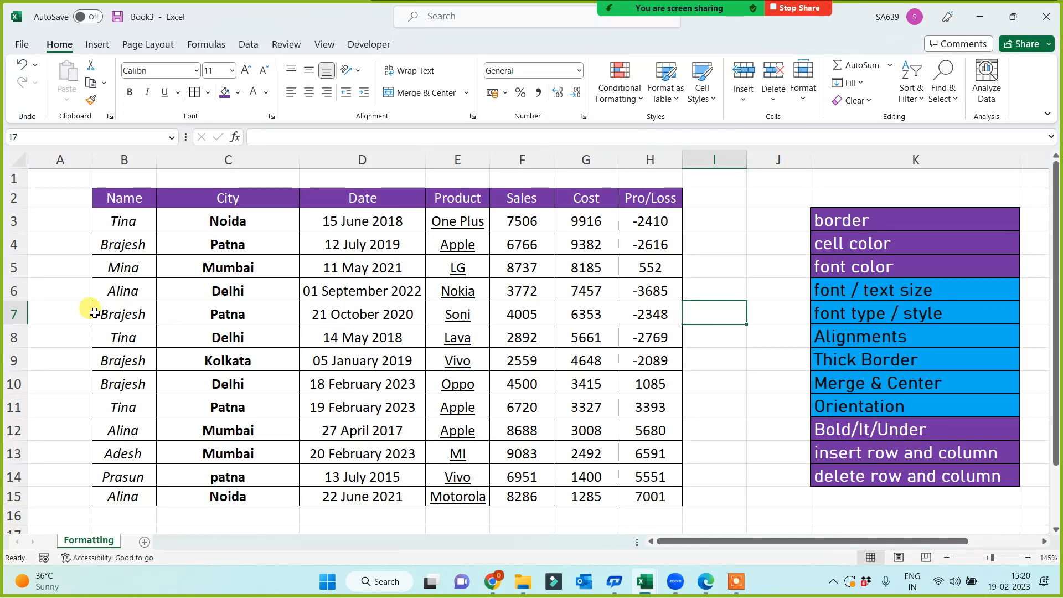
Insert blank rows at rows 5 and 7 and above the Kolkata, Tina Patna and Alina records.
left_click(13, 266)
key("ctrl+shift+plus")
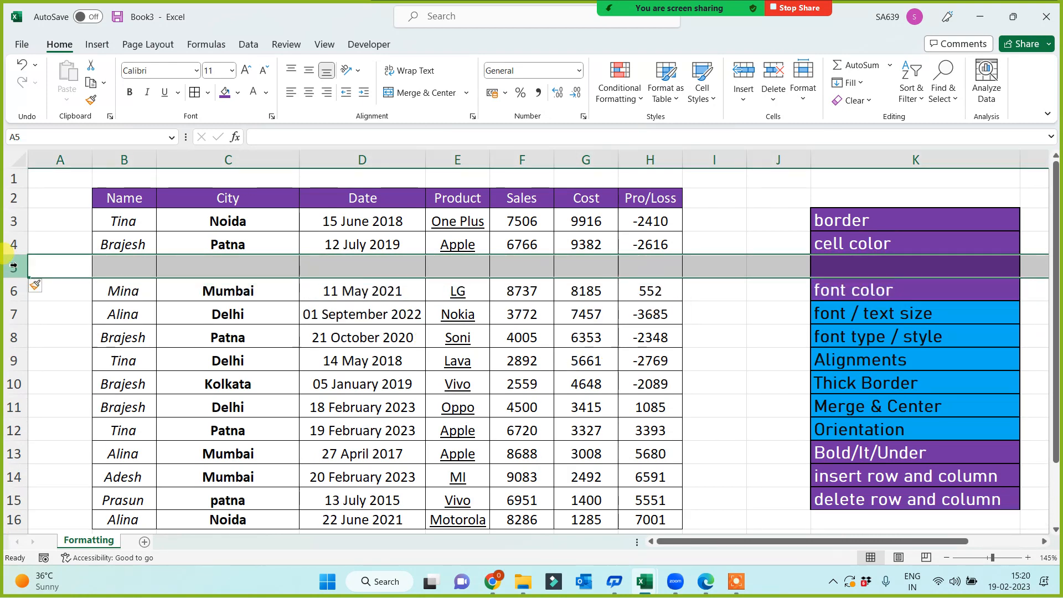
left_click(16, 314)
key("ctrl+shift+plus")
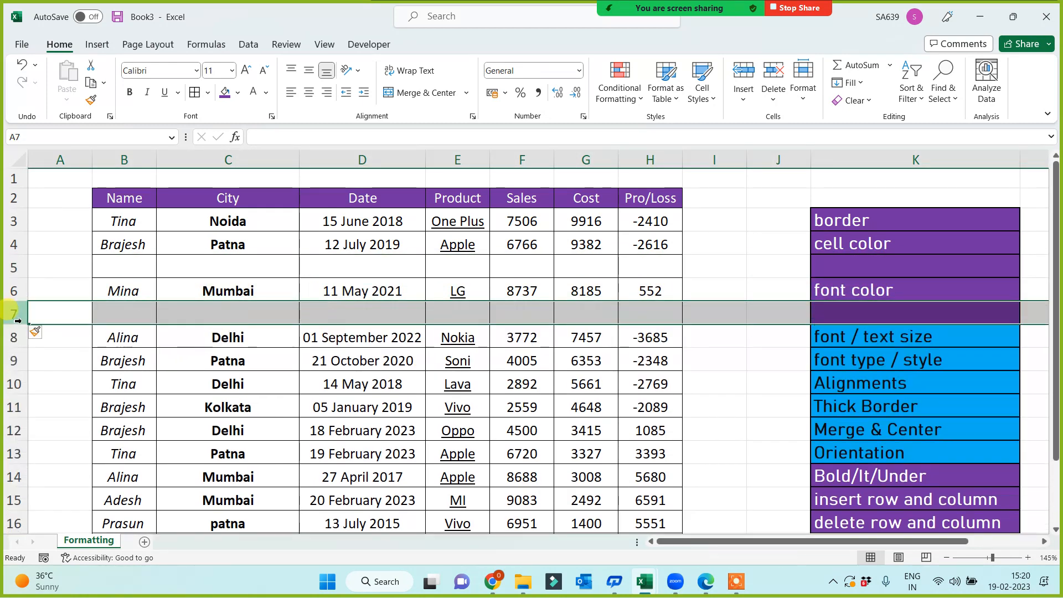
left_click(14, 407)
key("ctrl+shift+plus")
scroll(17, 407, "down", 2)
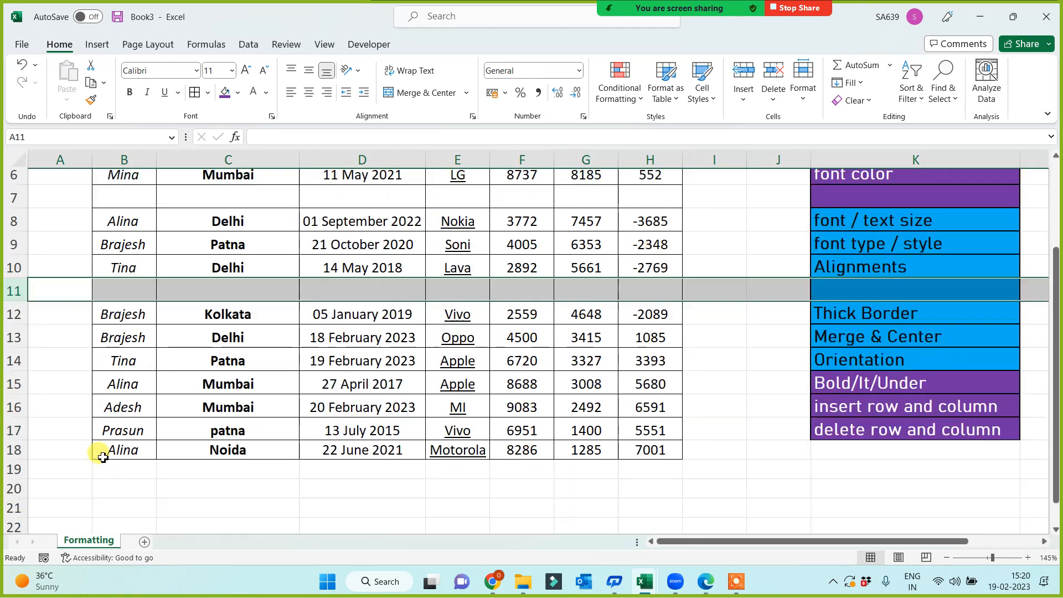
left_click(14, 360)
key("ctrl+shift+plus")
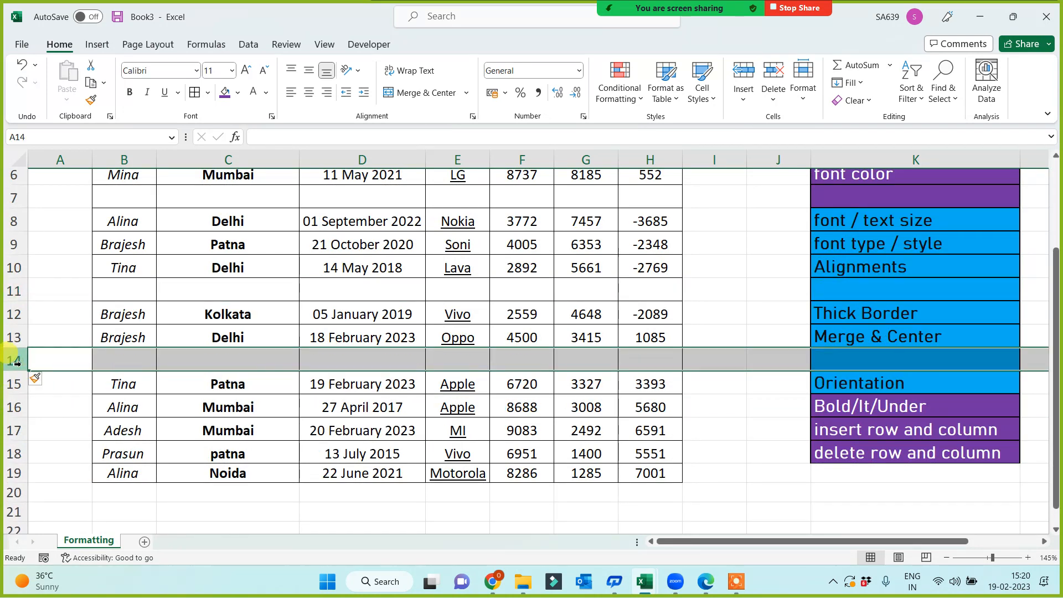
left_click(15, 407)
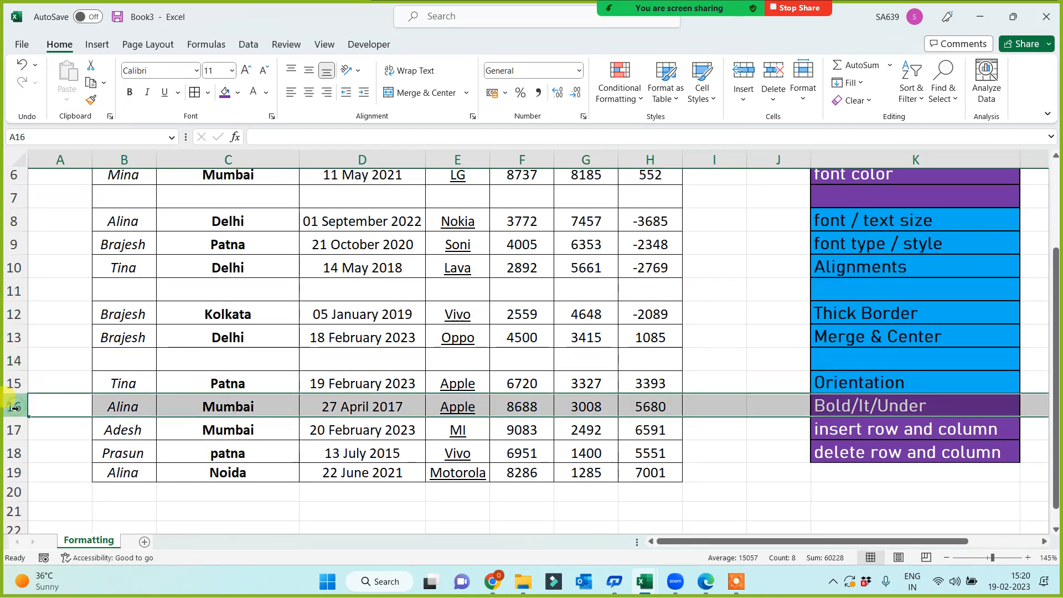
key("ctrl+shift+plus")
key("ctrl+shift+plus")
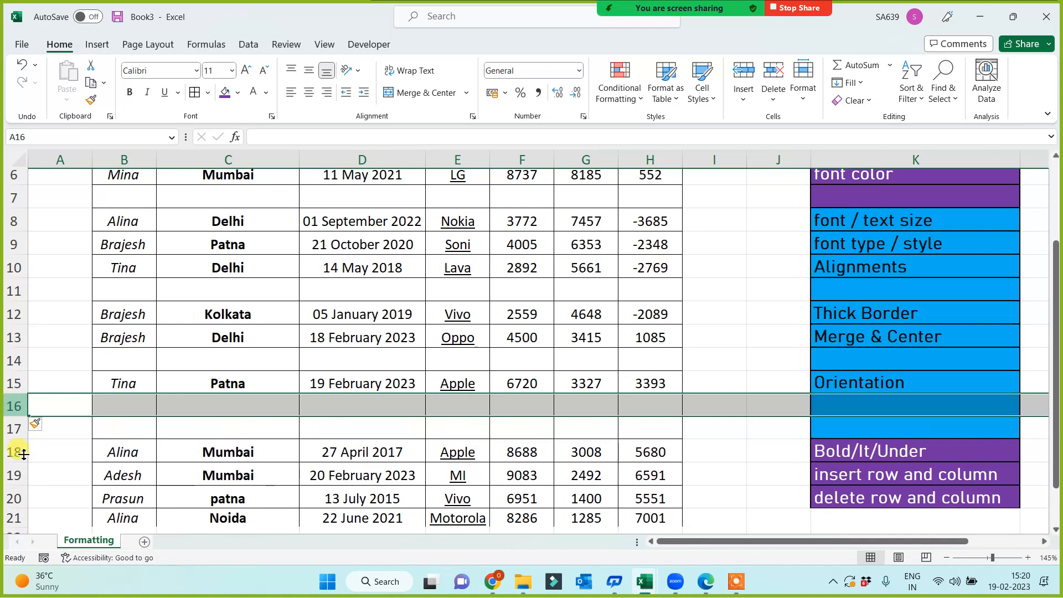
left_click(15, 498)
key("ctrl+shift+plus")
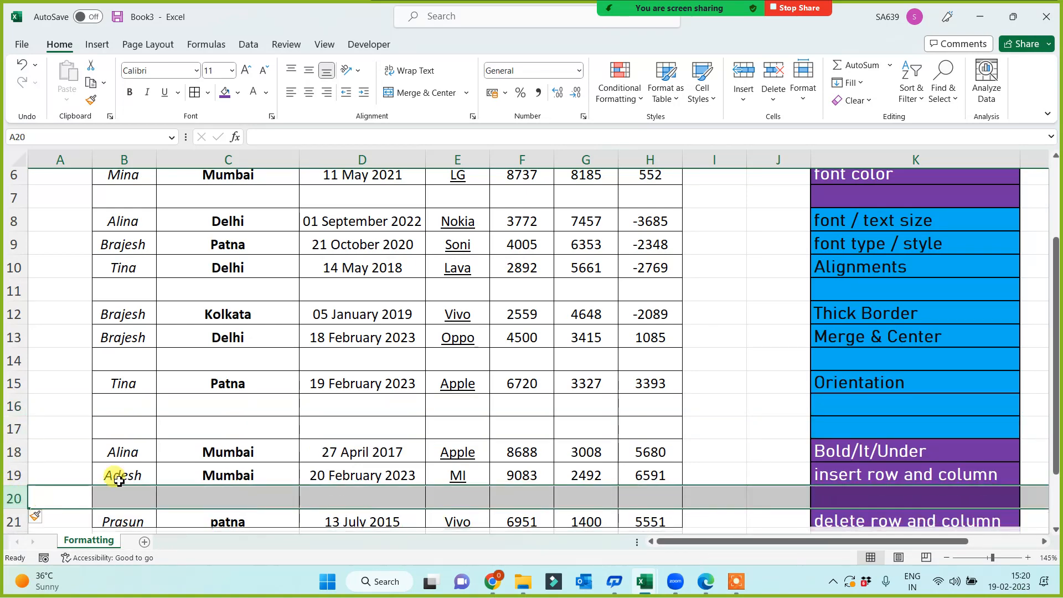
Review the spacing by selecting B5:H5, B7, B2, B10 and finally all of row 5.
left_click(162, 446)
scroll(169, 387, "up", 2)
mouse_move(140, 278)
left_mouse_down()
mouse_move(136, 269)
mouse_move(637, 266)
left_mouse_up()
left_click(107, 313)
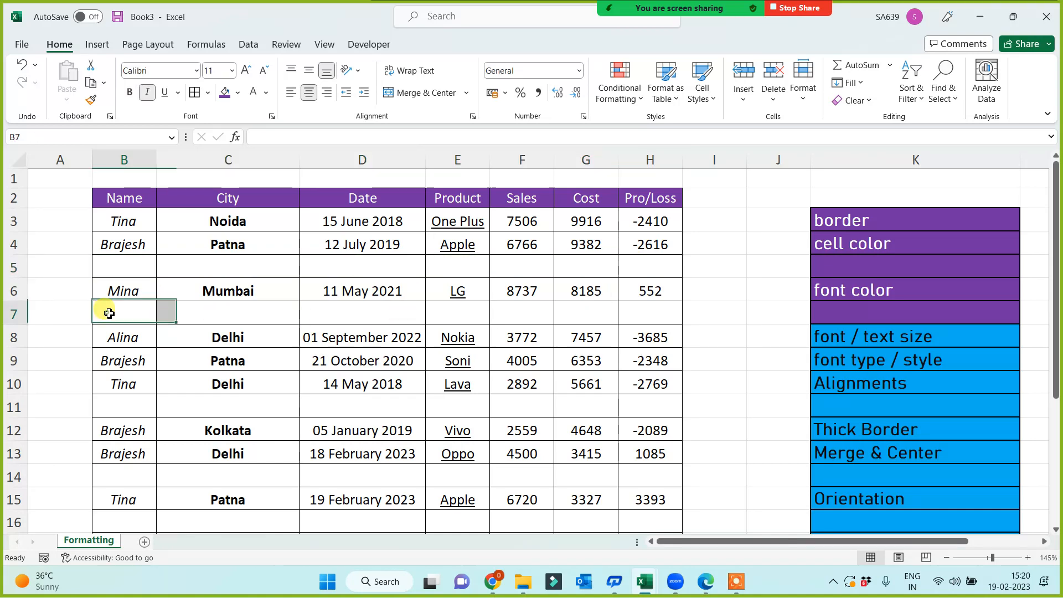
left_click(135, 195)
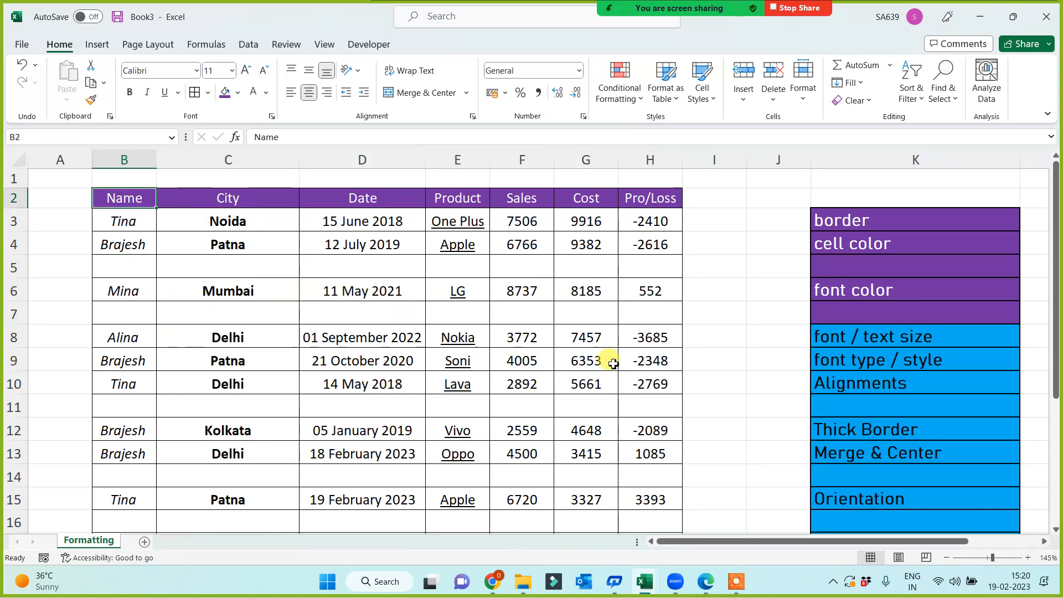
scroll(645, 465, "down", 3)
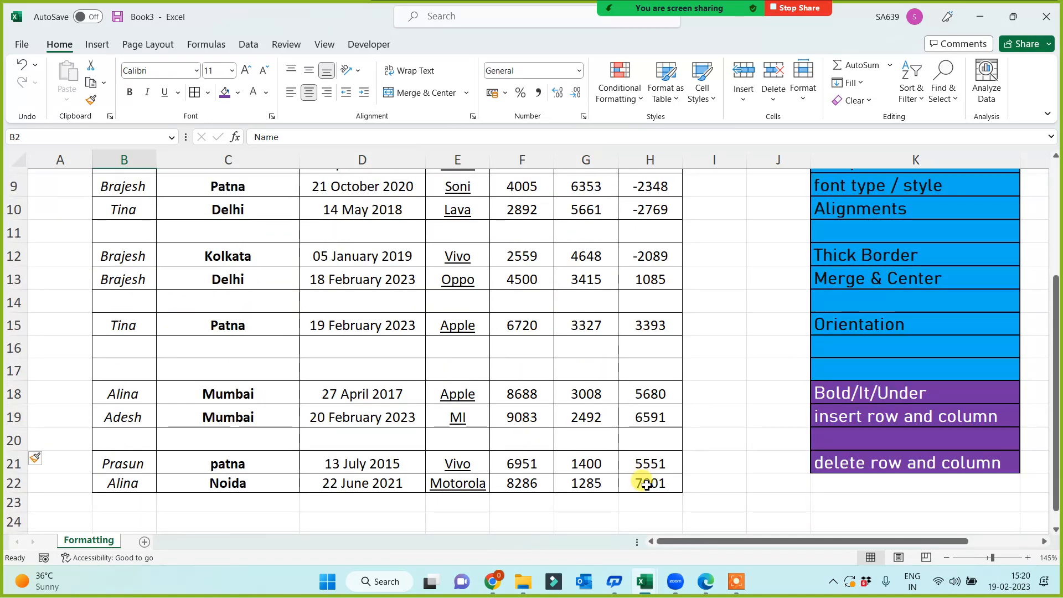
scroll(647, 485, "up", 3)
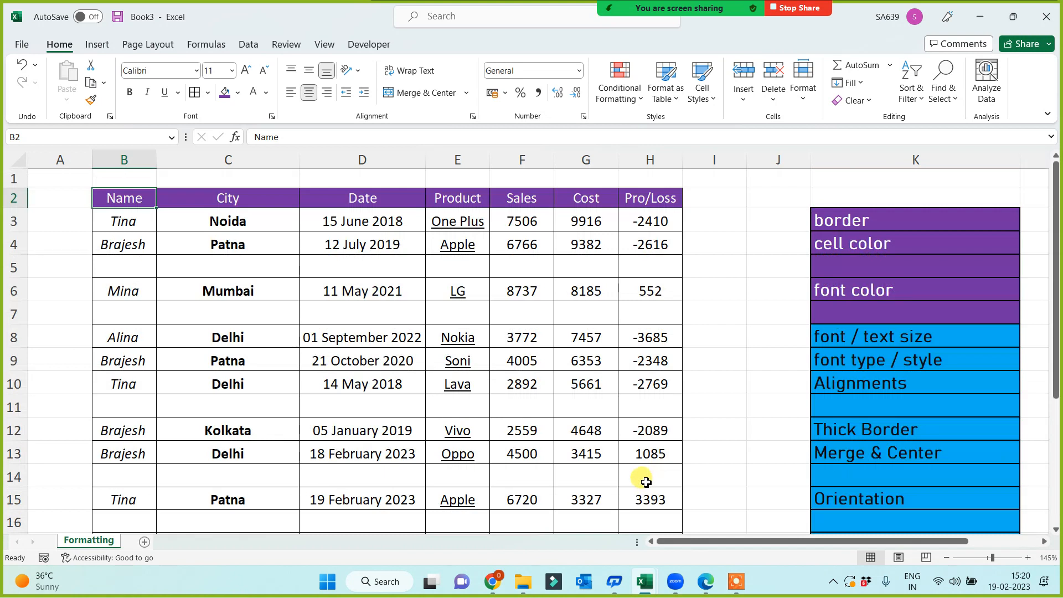
left_click(122, 267)
left_click(131, 311)
left_click(134, 383)
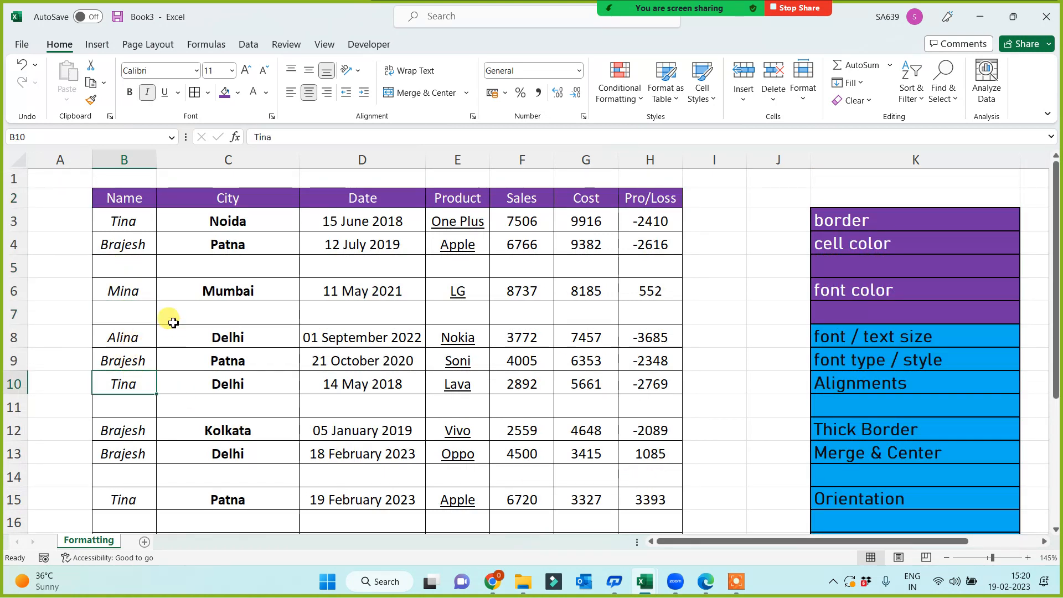
left_click(14, 268)
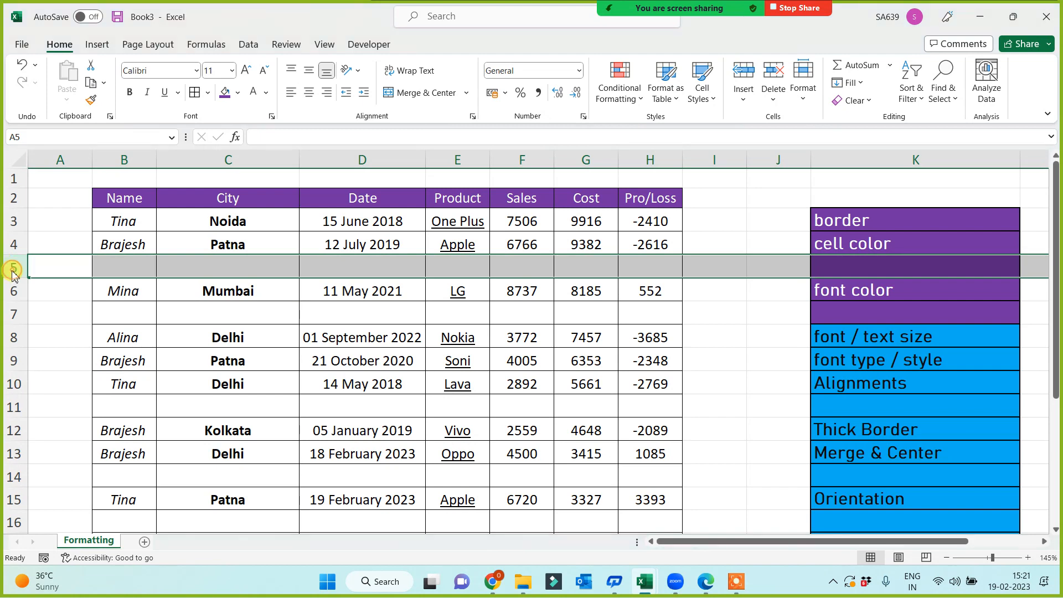
Delete blank row 5 so the Brajesh/Patna record sits directly above Mina.
right_click(14, 269)
left_click(46, 431)
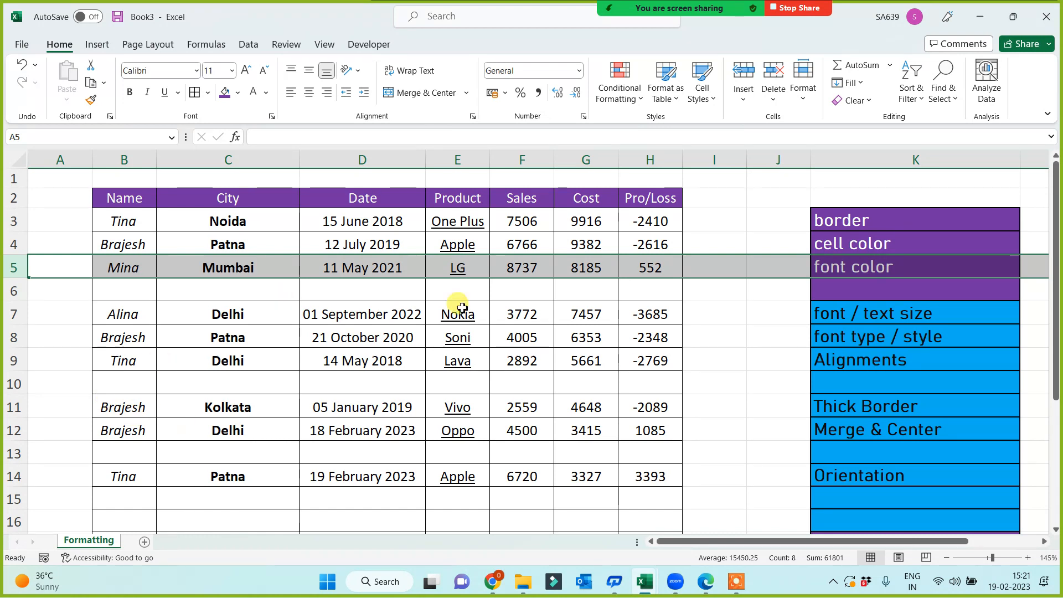
left_click(459, 381)
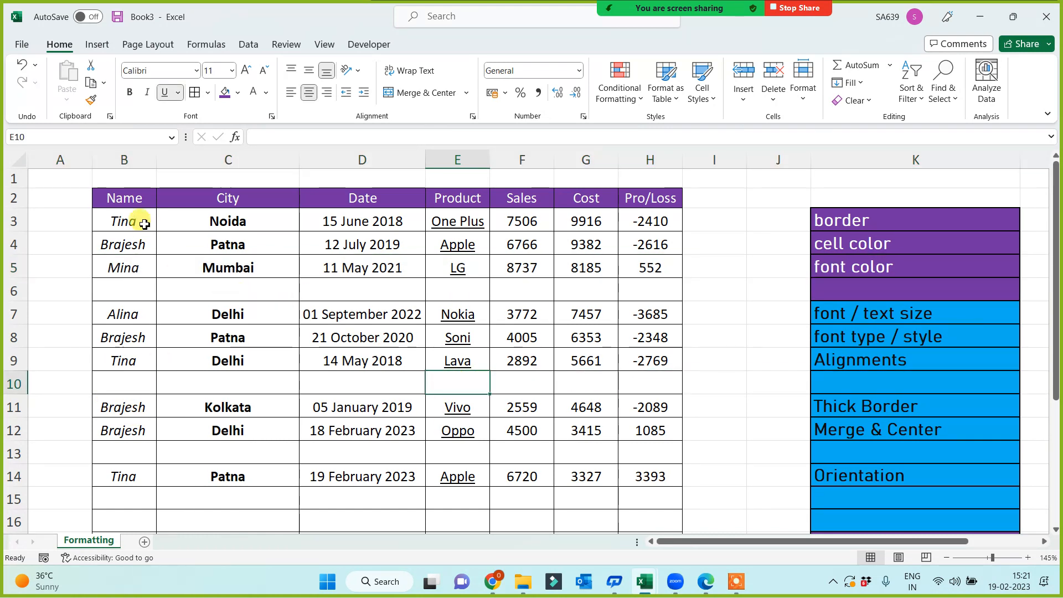
left_click(127, 358)
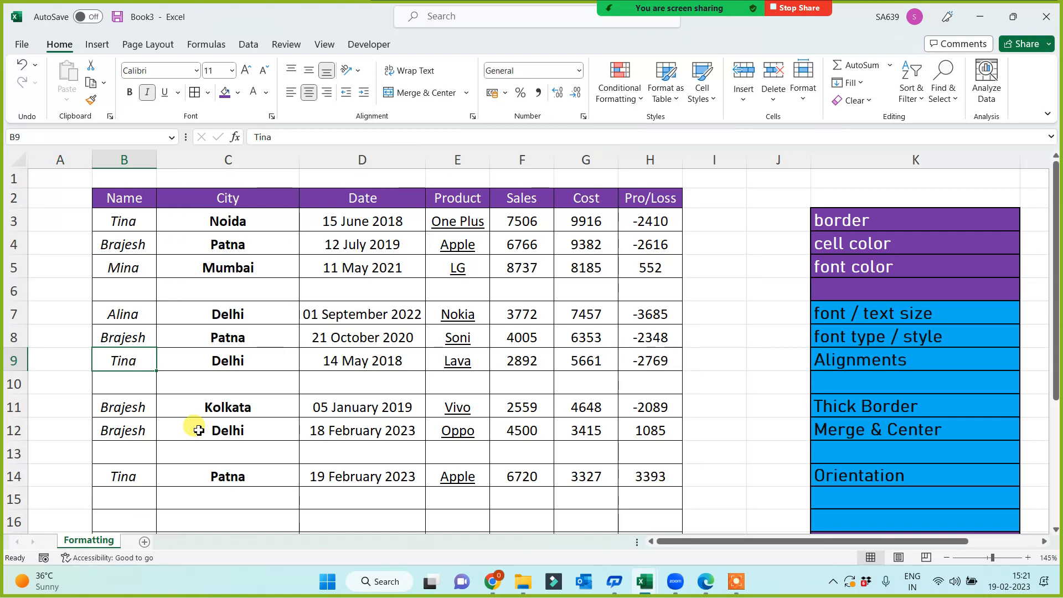
Sort B2:H21 by Name on cell values, A to Z.
left_click(118, 198)
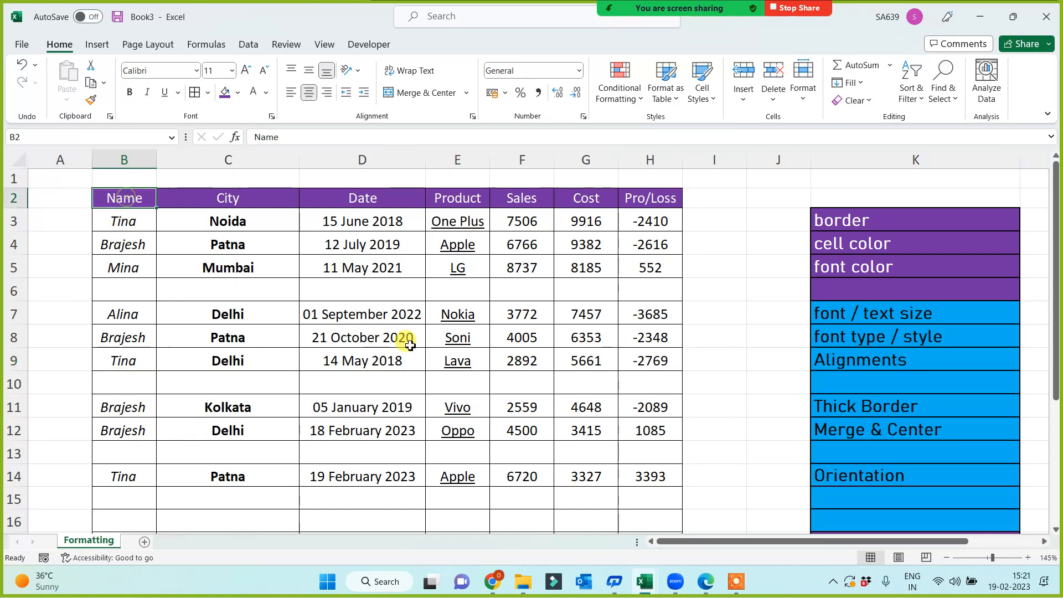
scroll(631, 465, "down", 3)
scroll(631, 465, "down", 1)
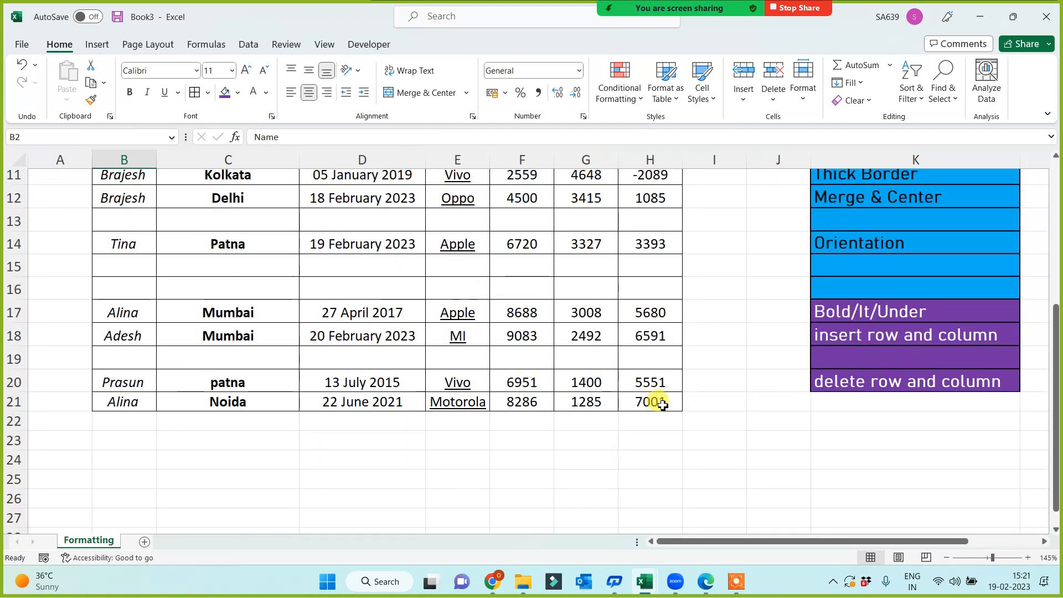
left_click(659, 401, "shift")
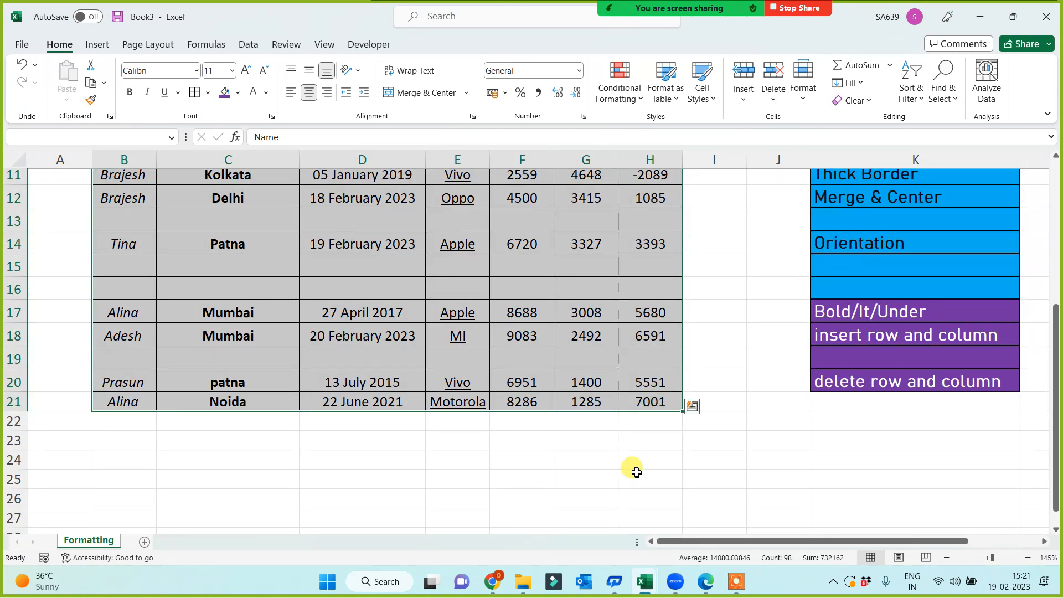
scroll(388, 460, "up", 4)
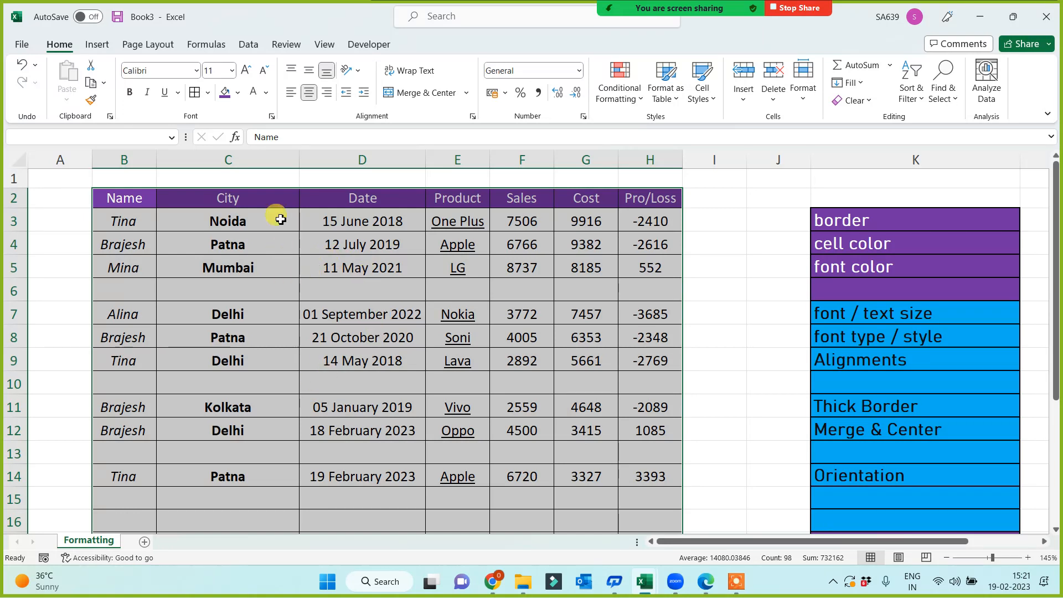
left_click(247, 47)
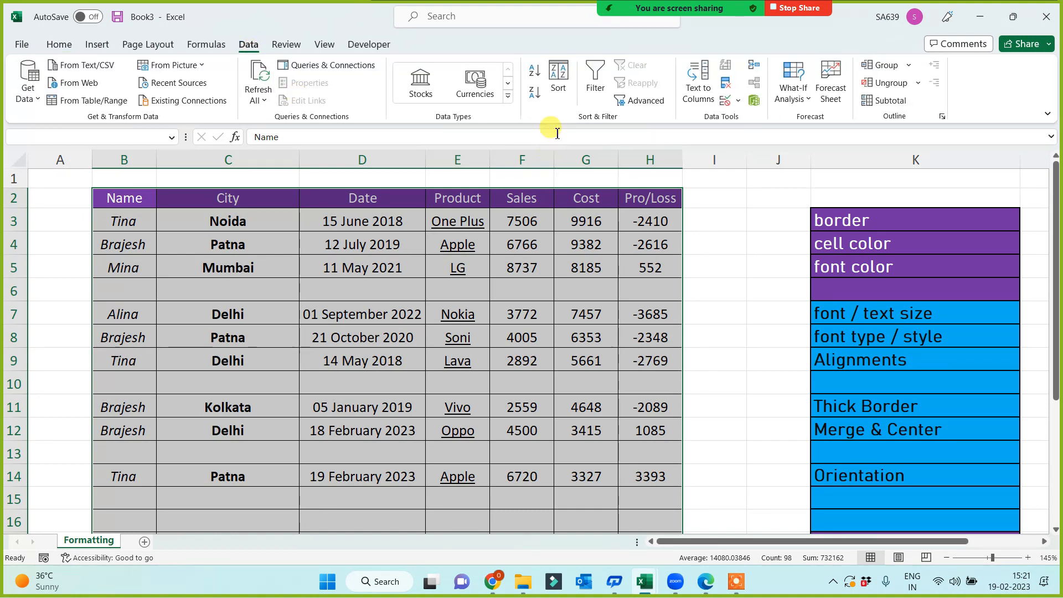
left_click(559, 78)
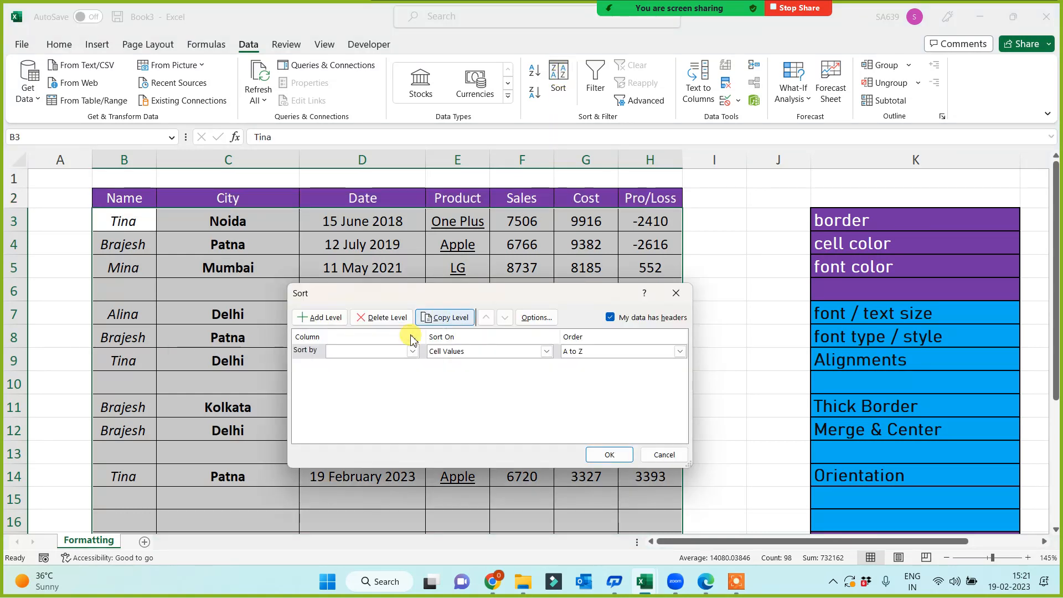
left_click(359, 352)
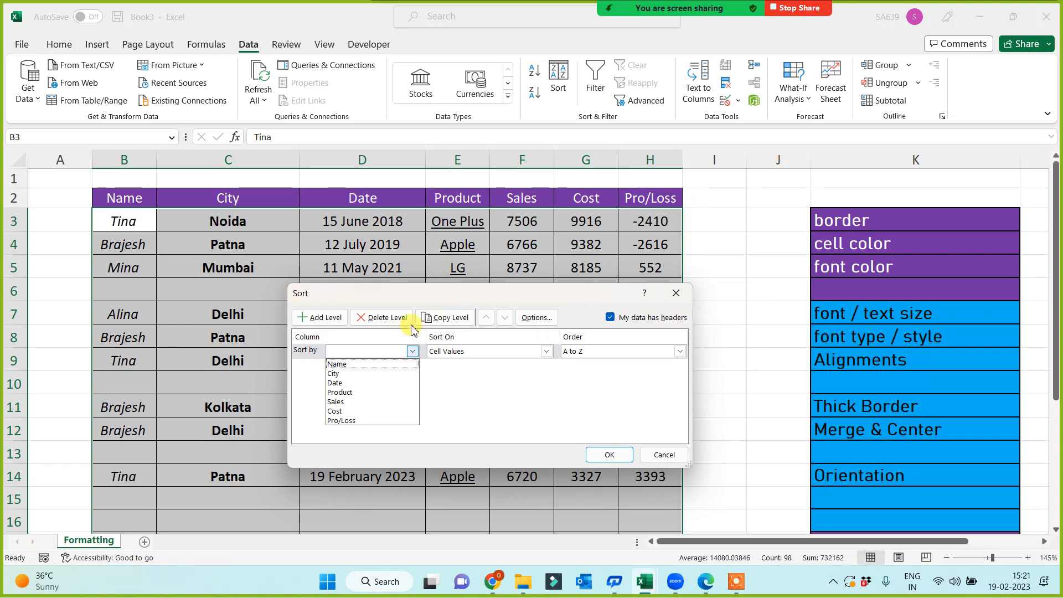
left_click(349, 364)
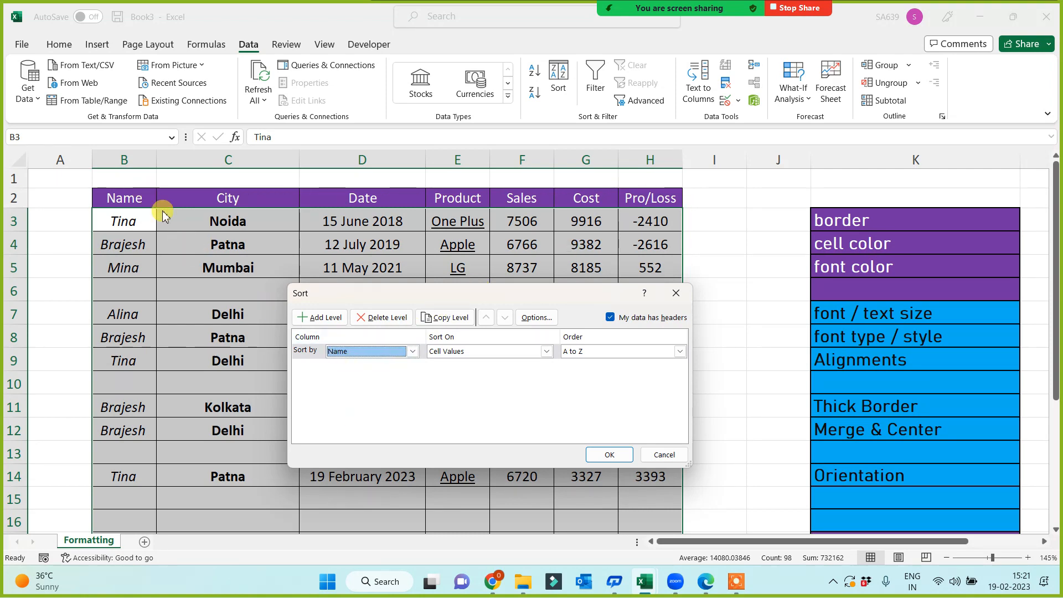
left_click(609, 454)
scroll(211, 387, "down", 3)
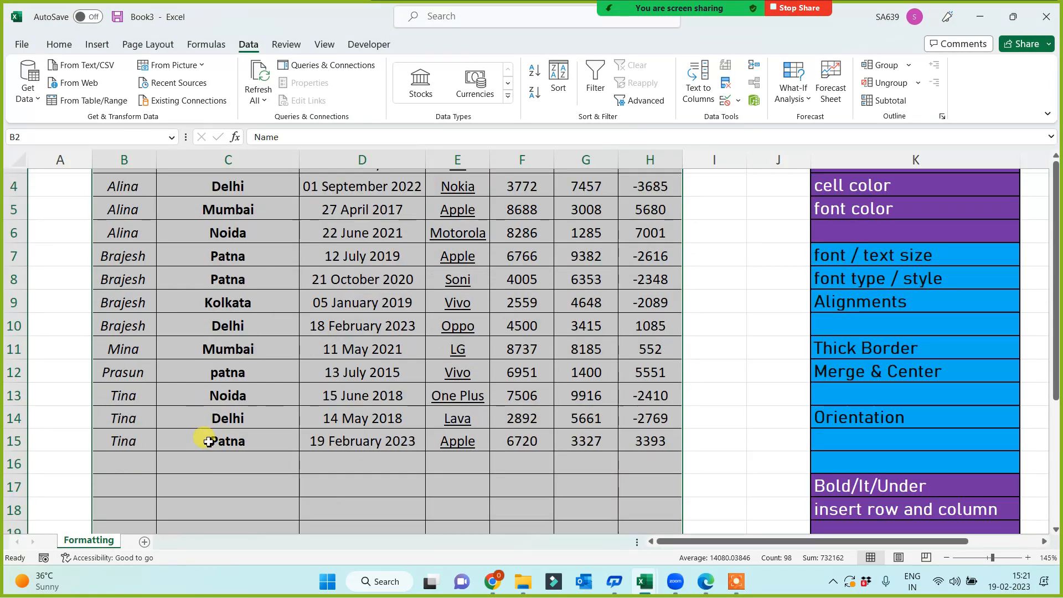
Apply Clear All to the empty bordered rows below the sorted table.
scroll(213, 472, "up", 3)
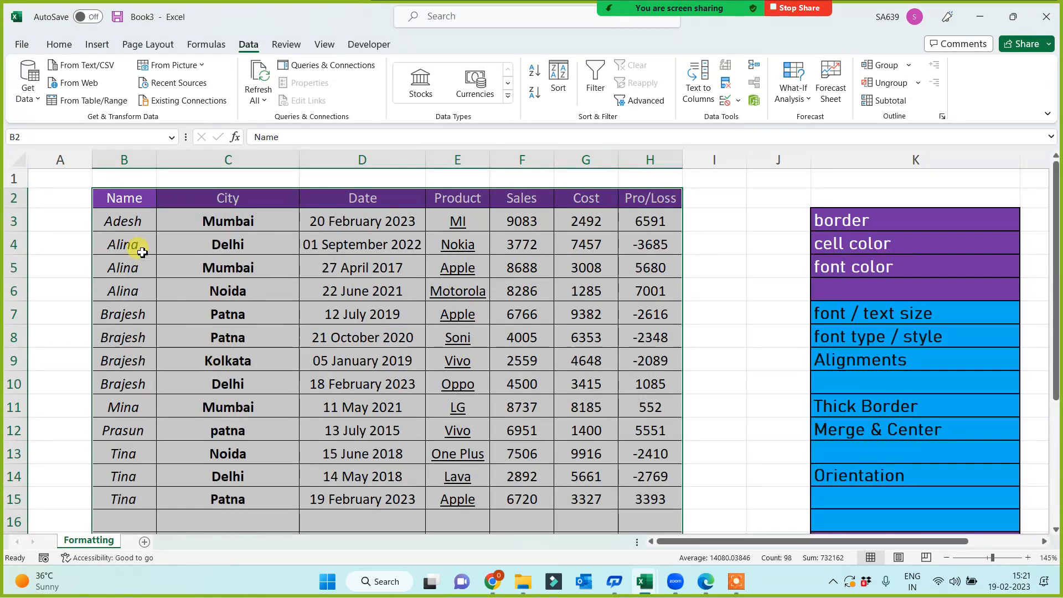
left_click_drag(122, 225, 653, 493)
scroll(726, 493, "down", 4)
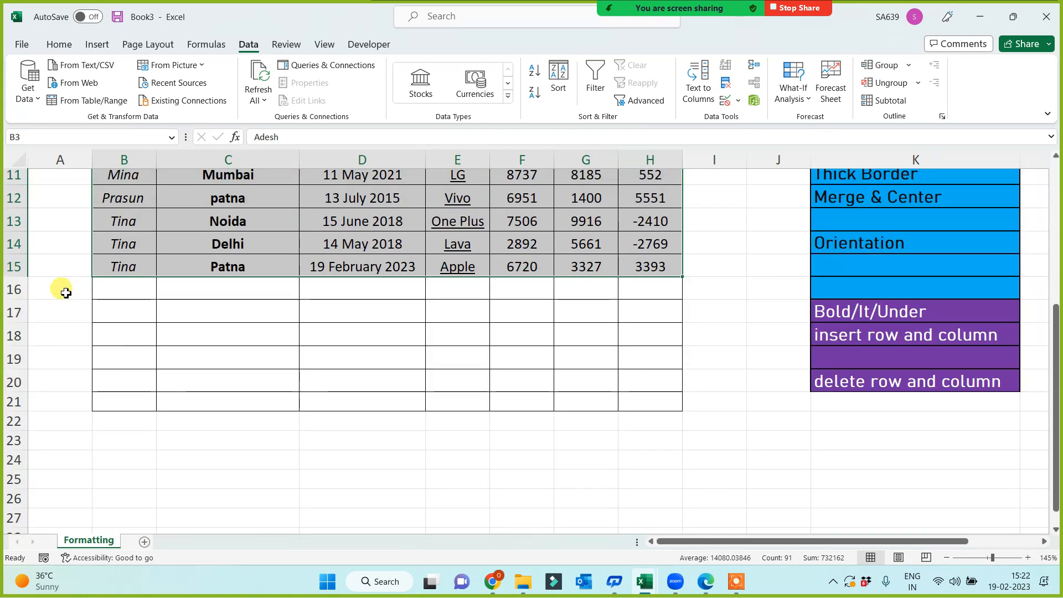
left_click_drag(60, 288, 721, 479)
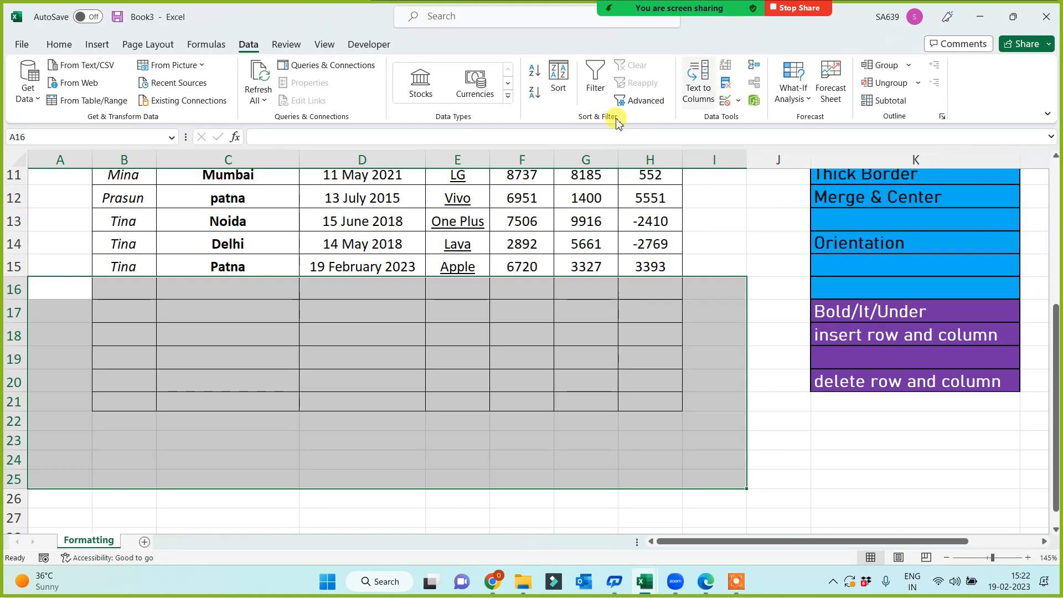
key("alt+h")
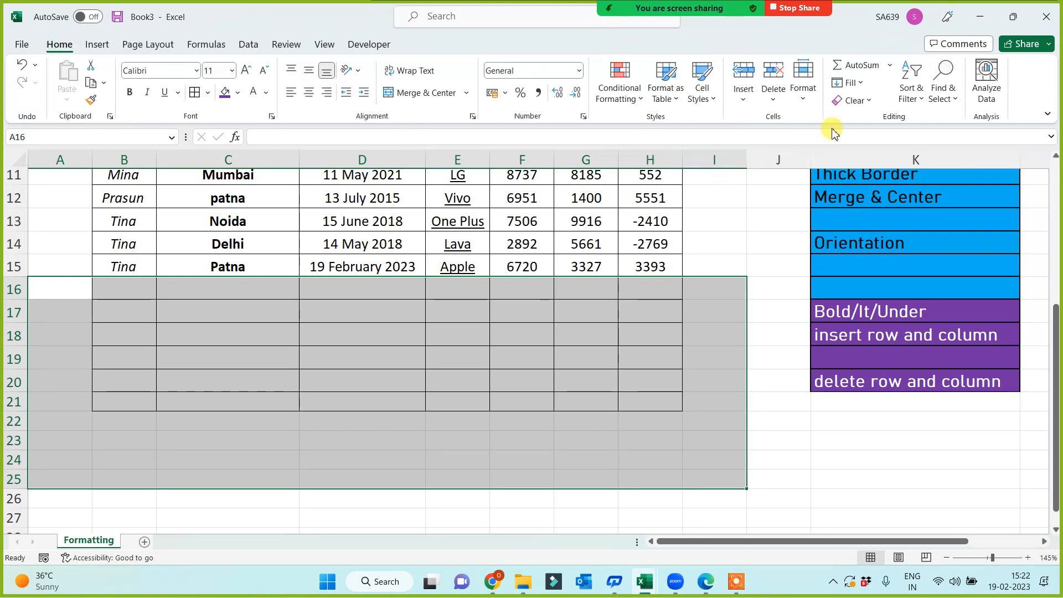
left_click(852, 100)
left_click(870, 119)
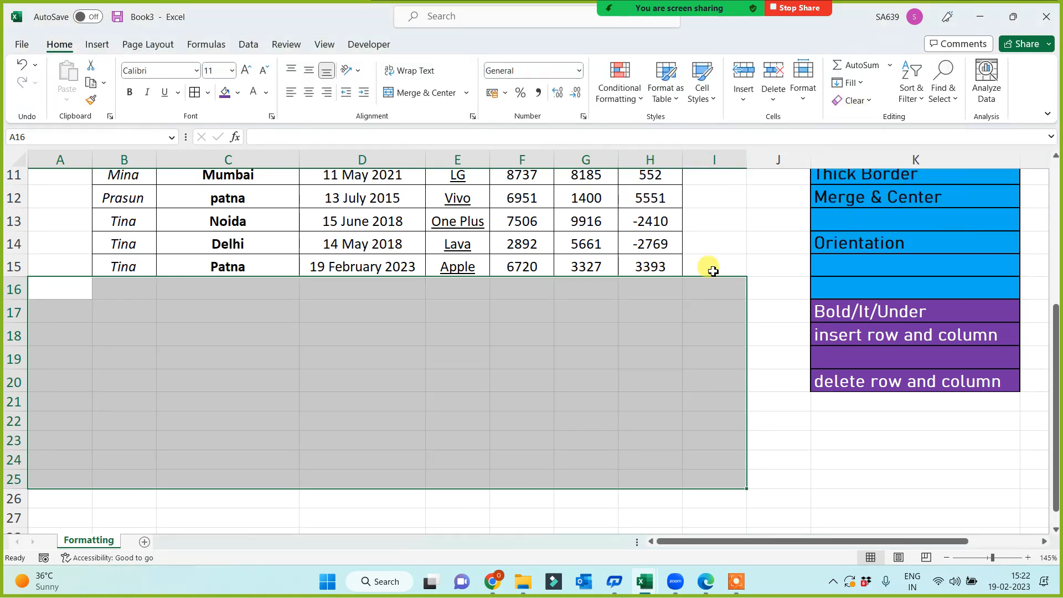
left_click(465, 341)
scroll(539, 388, "up", 4)
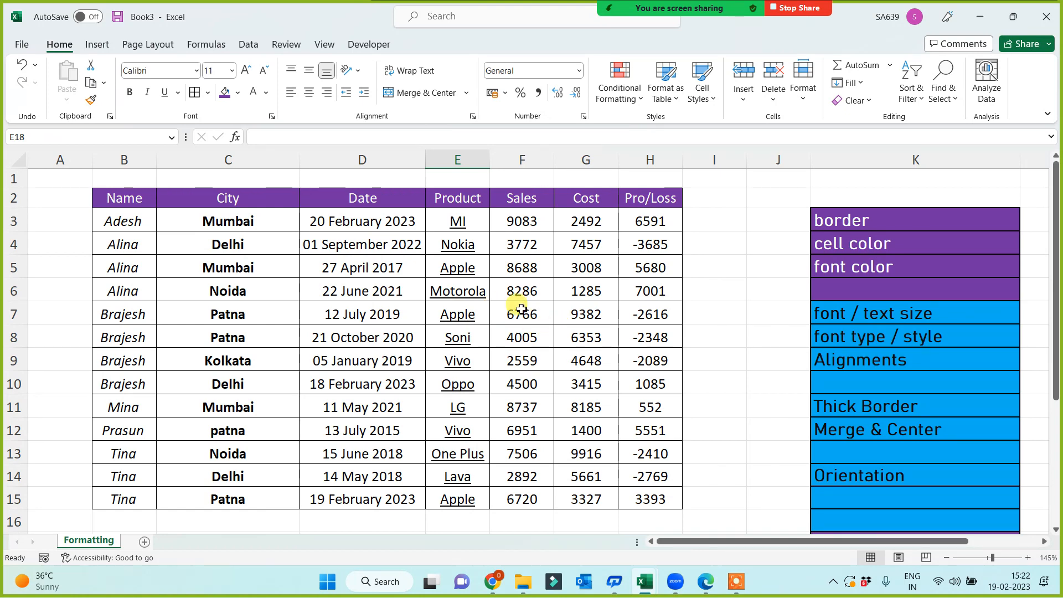
Select the topic list K3:K20.
left_click(868, 222)
scroll(897, 394, "down", 3)
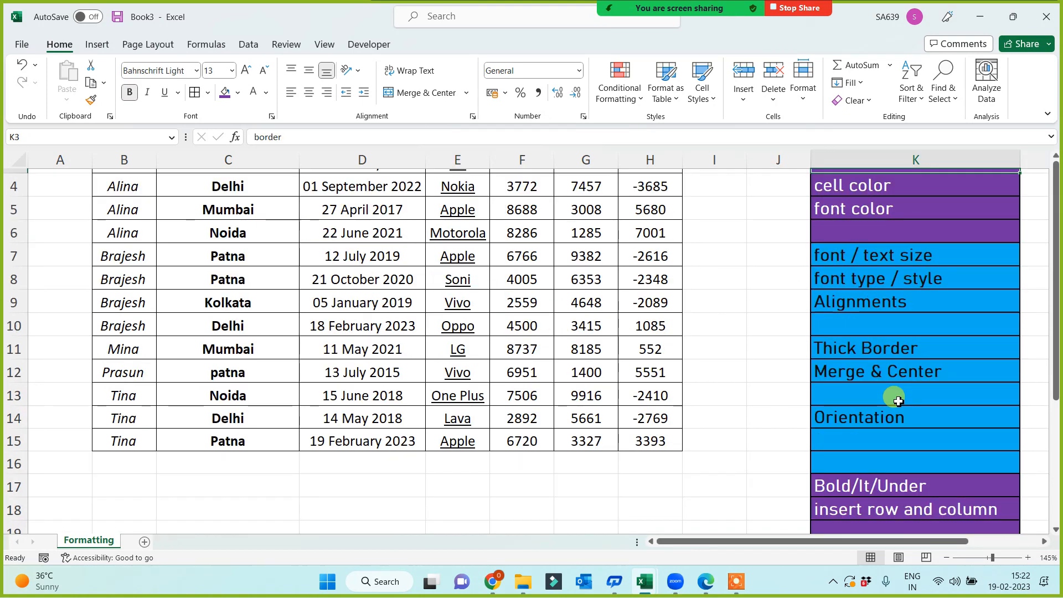
scroll(900, 430, "up", 3)
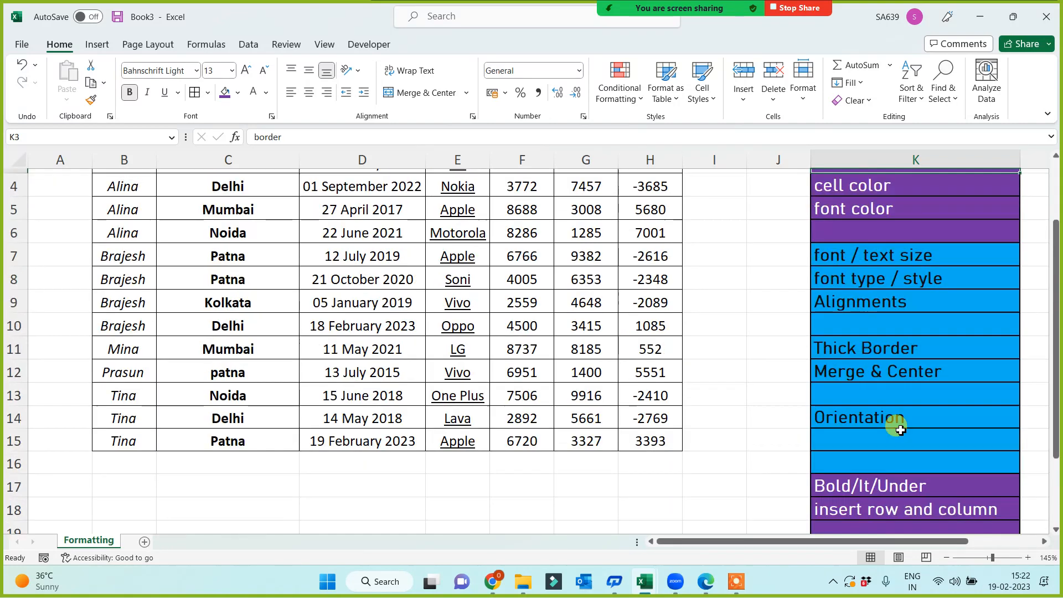
scroll(890, 378, "down", 2)
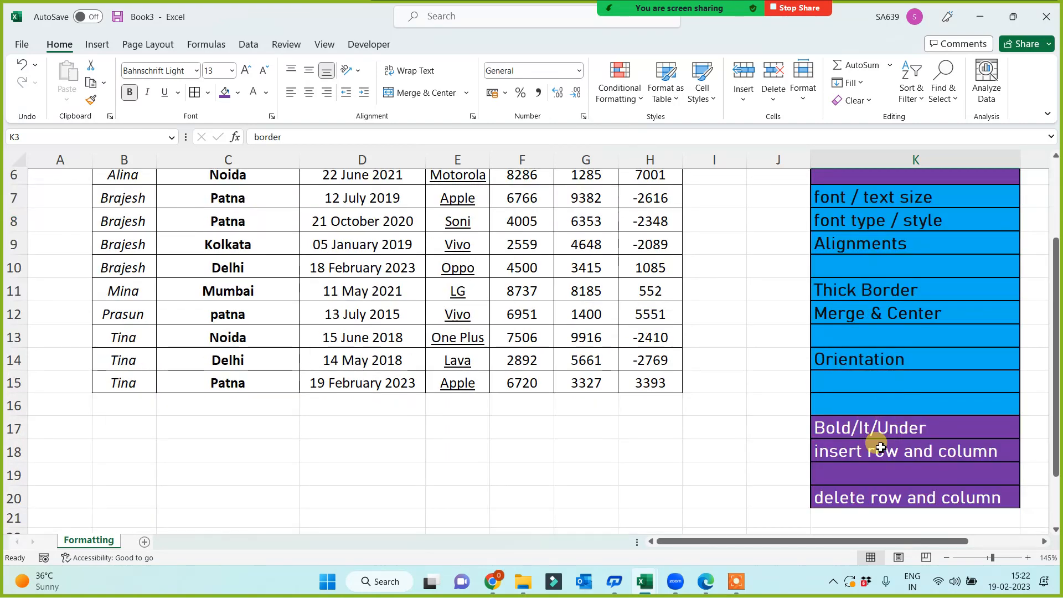
left_click(864, 496, "shift")
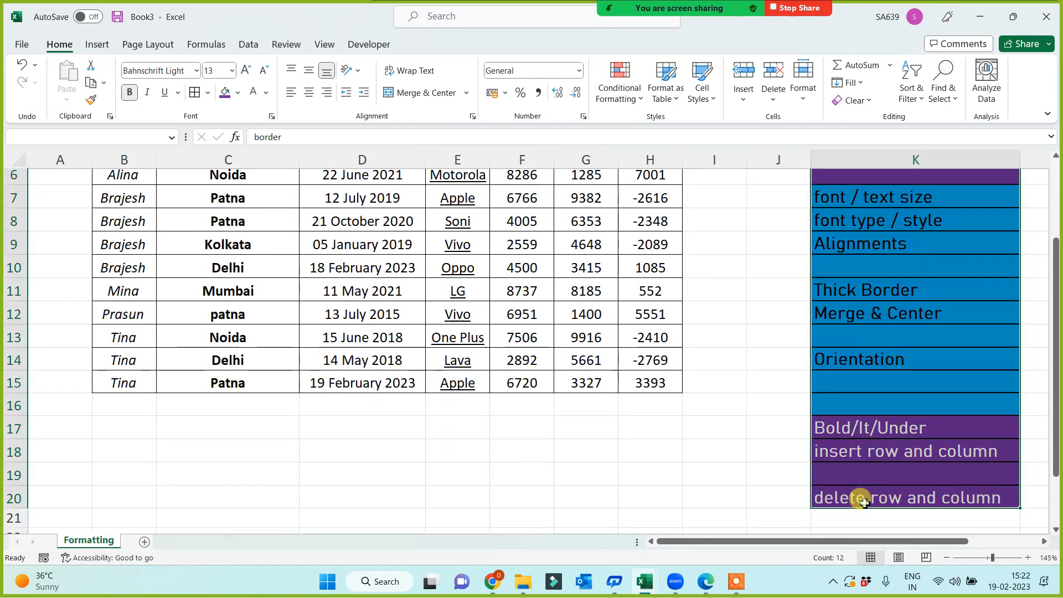
Sort the list by border A to Z, removing the extra second sort level.
left_click(248, 44)
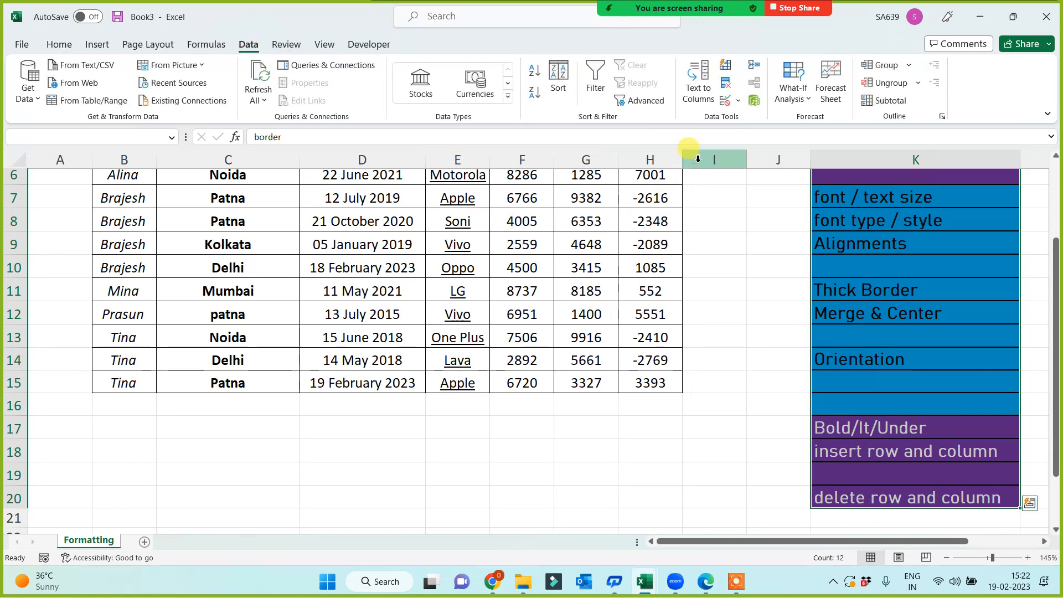
left_click(562, 74)
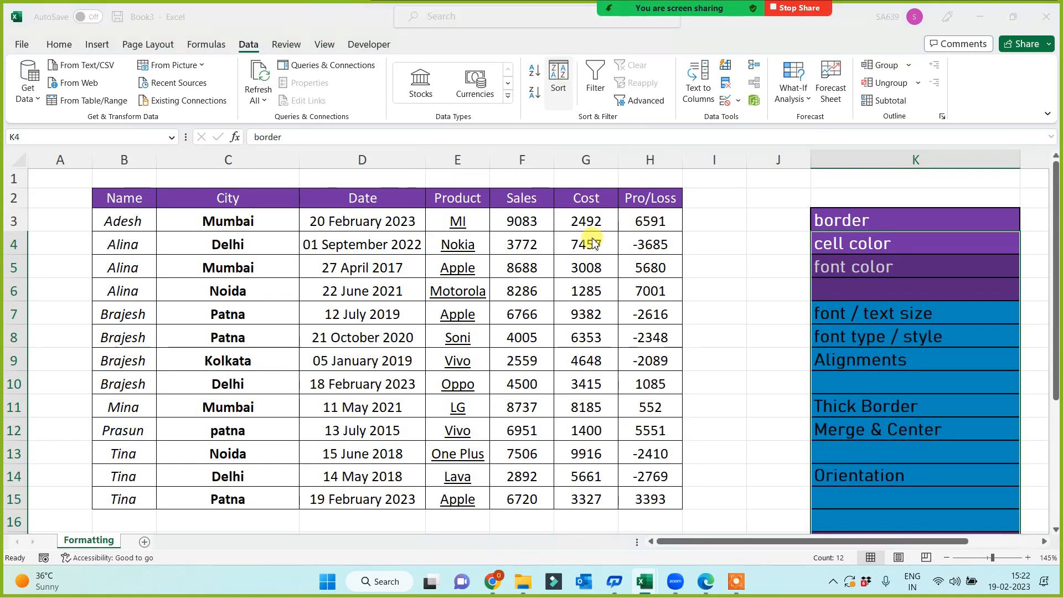
left_click(330, 318)
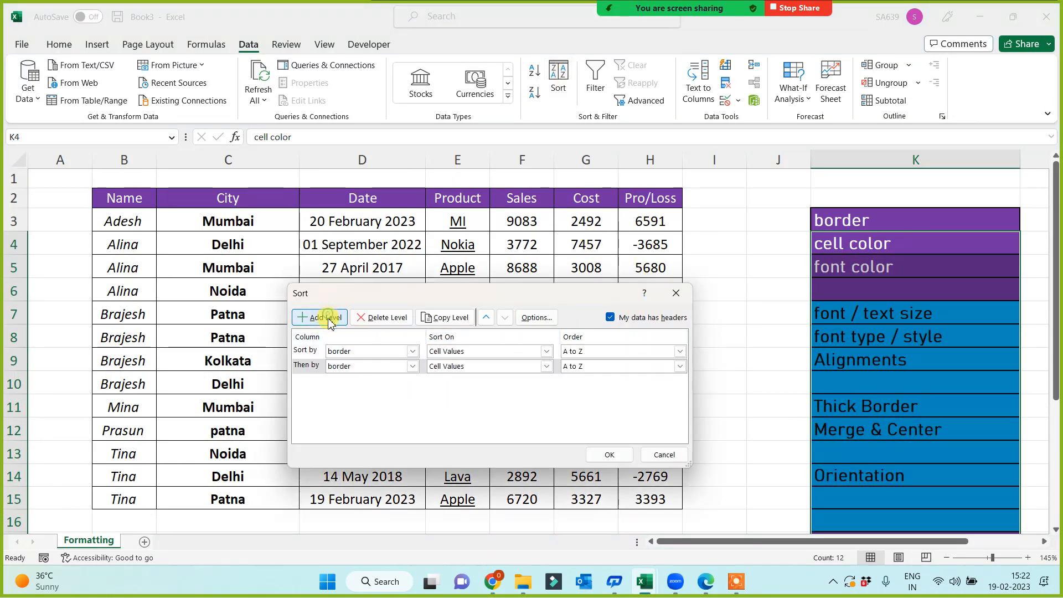
left_click(348, 351)
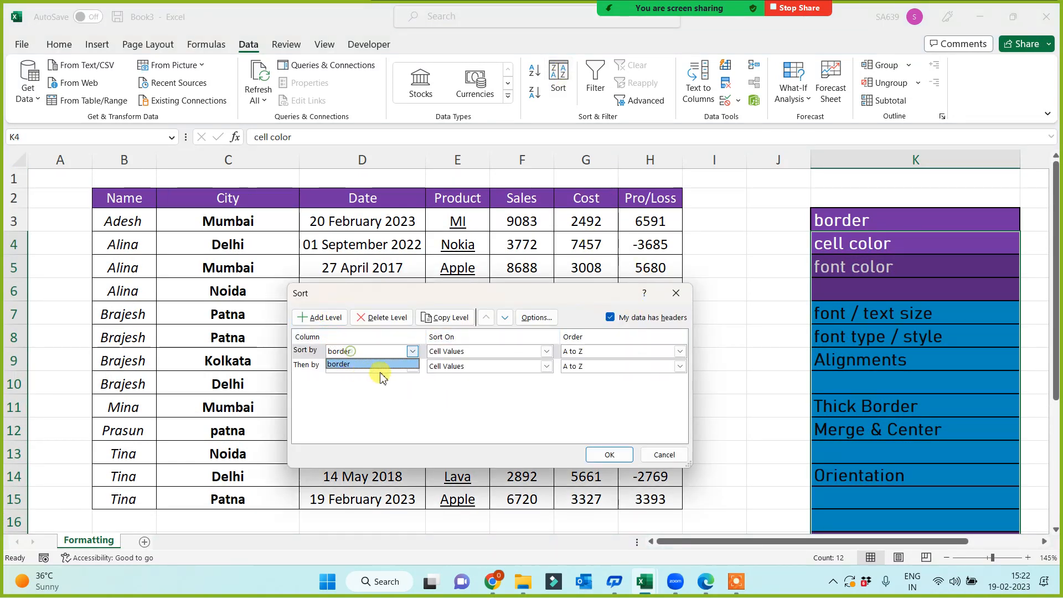
left_click(366, 320)
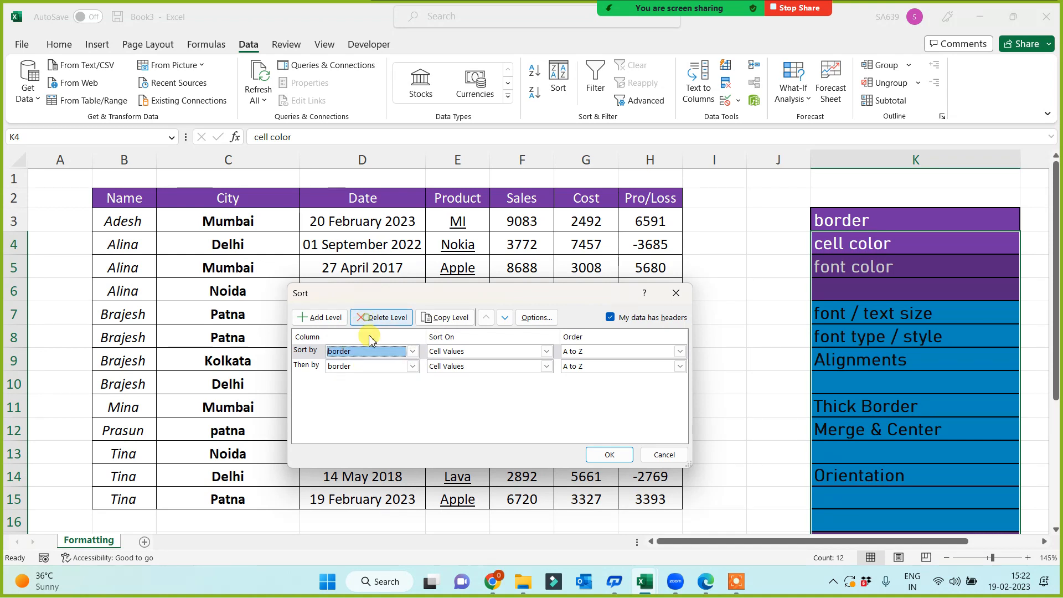
left_click(362, 367)
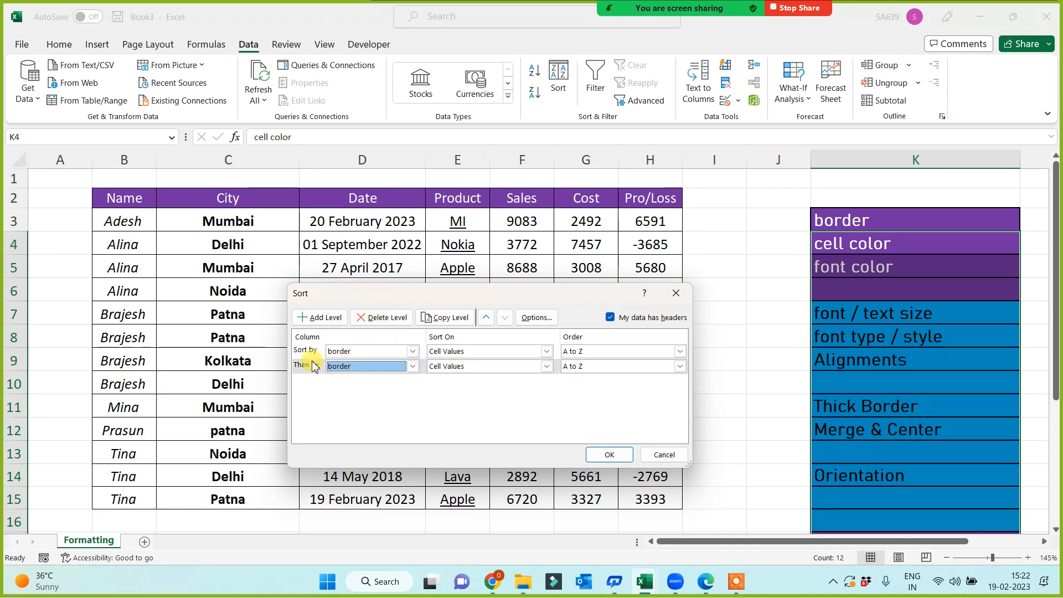
left_click(308, 365)
left_click(378, 319)
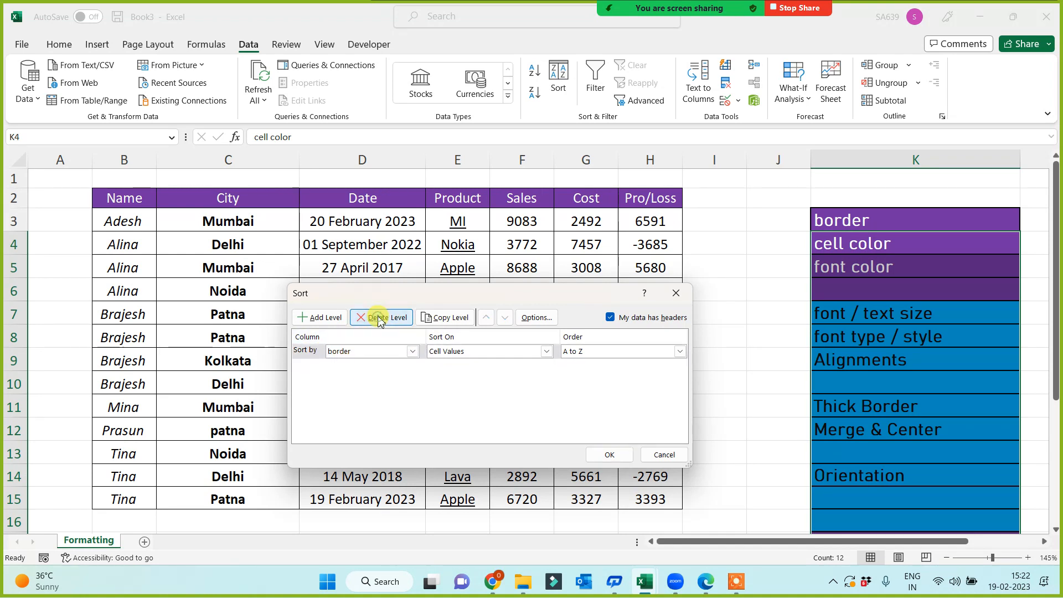
left_click(612, 456)
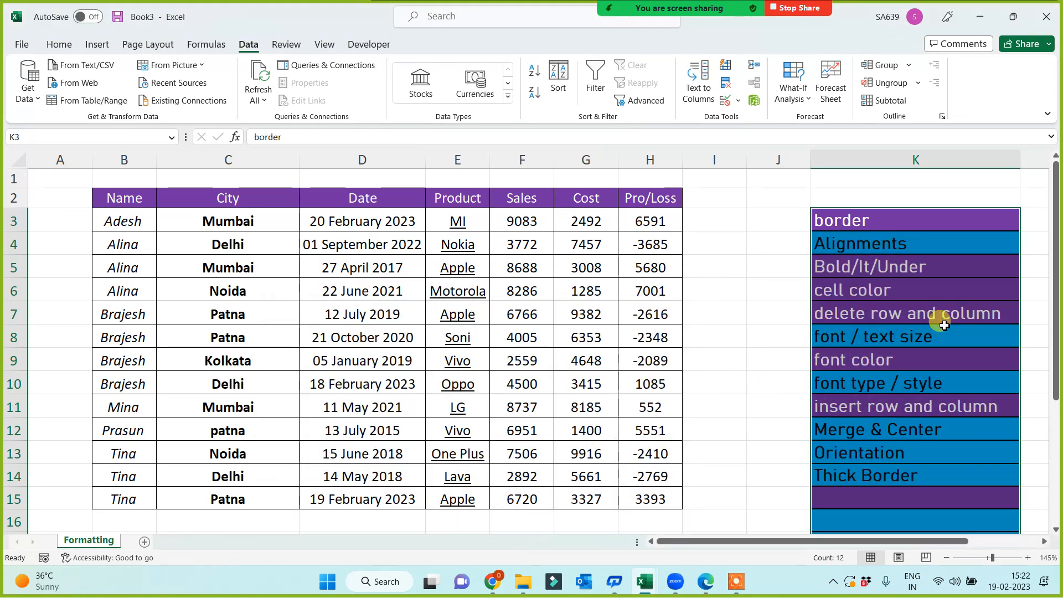
left_click(936, 320)
scroll(936, 320, "down", 3)
left_click_drag(863, 325, 874, 435)
left_click(804, 458)
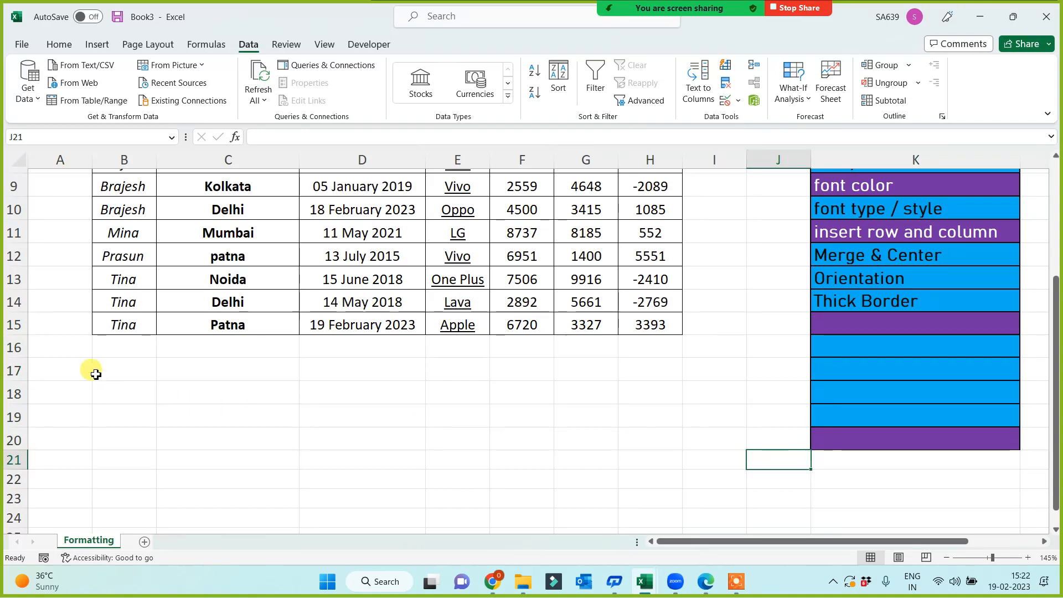
left_click_drag(15, 347, 16, 447)
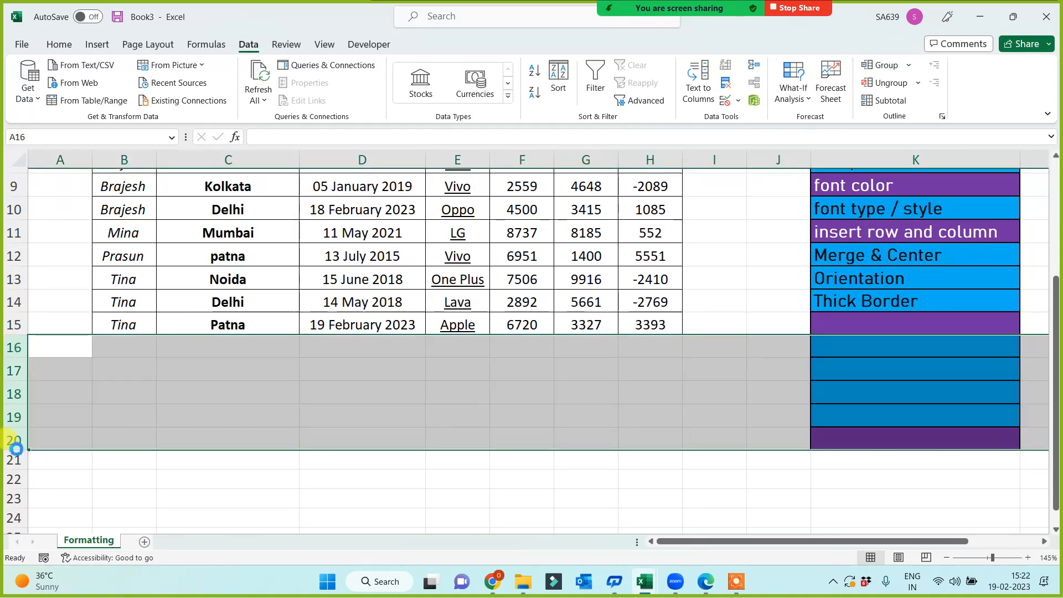
left_click(906, 433)
scroll(906, 412, "up", 3)
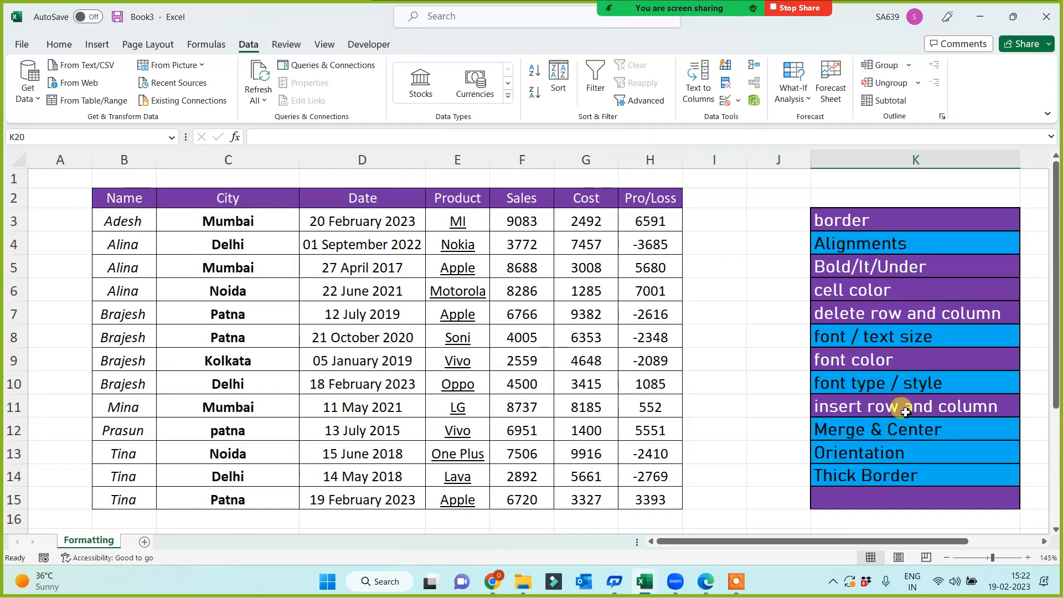
left_click(749, 356)
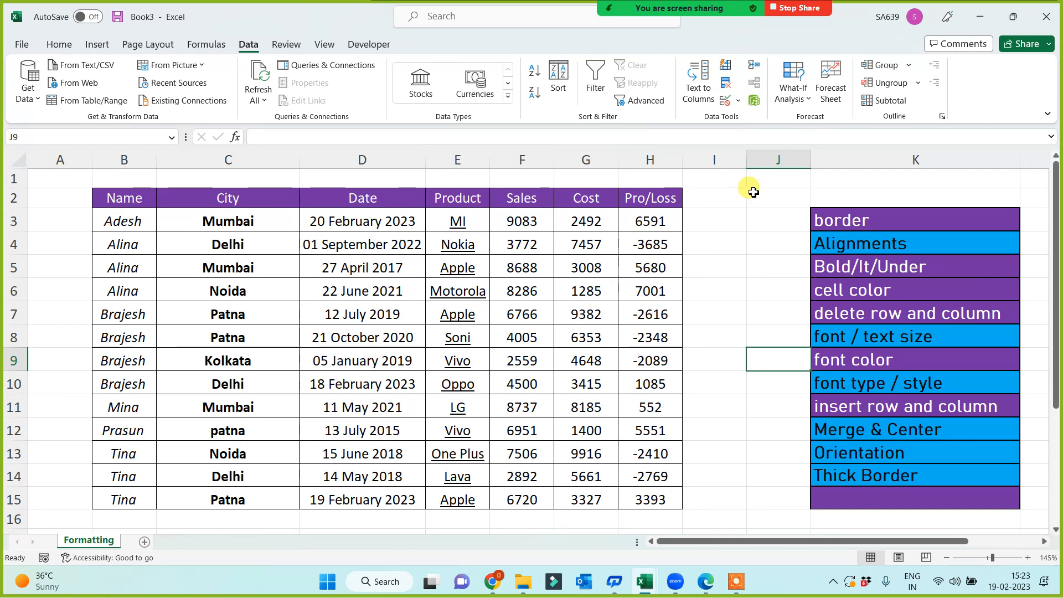
left_click_drag(835, 221, 855, 474)
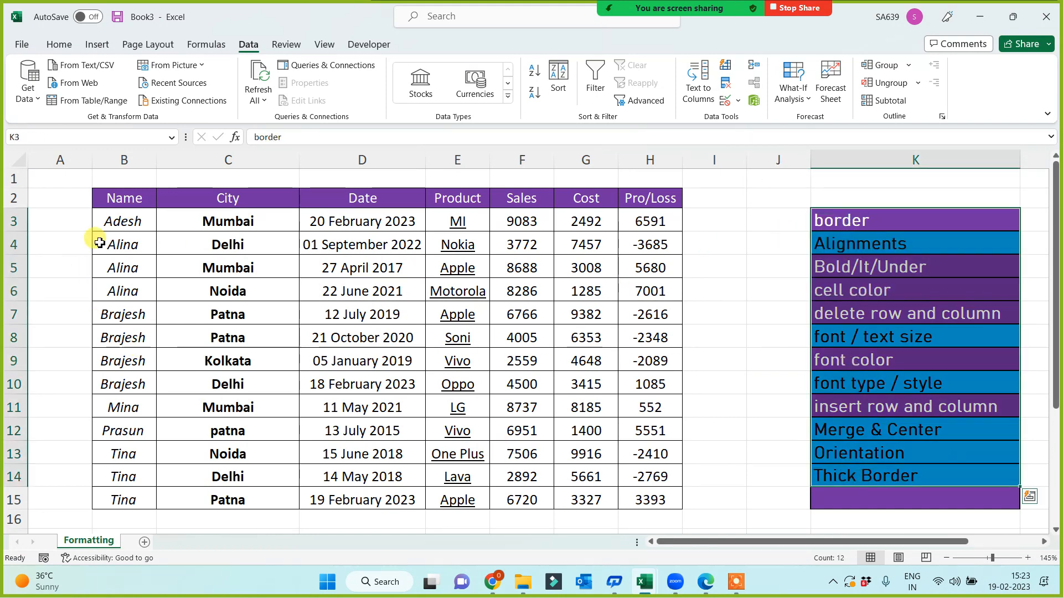
left_click(115, 204)
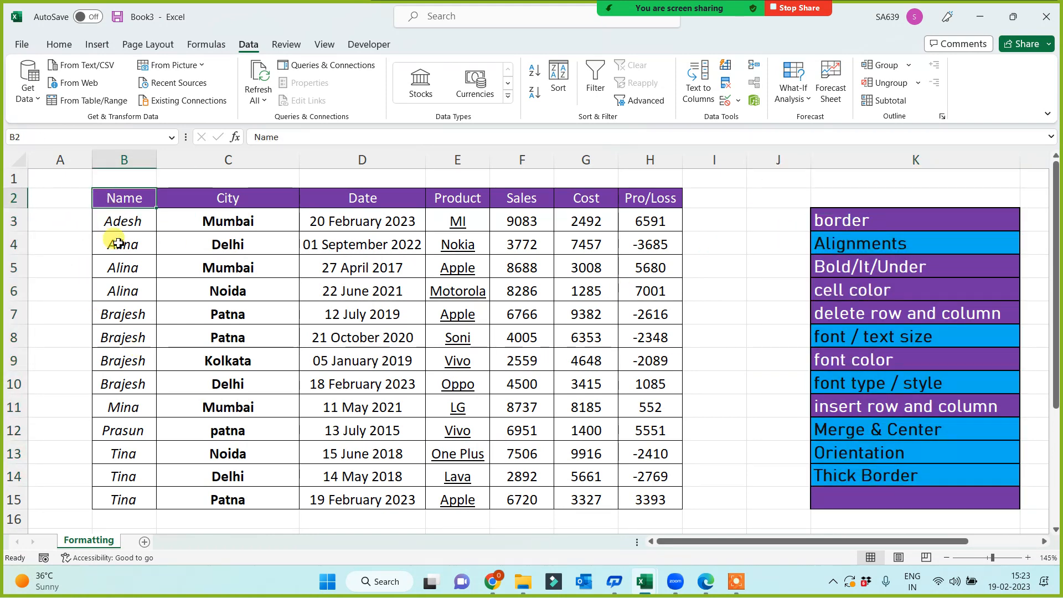
left_click(13, 245)
left_click_drag(7, 391, 34, 421)
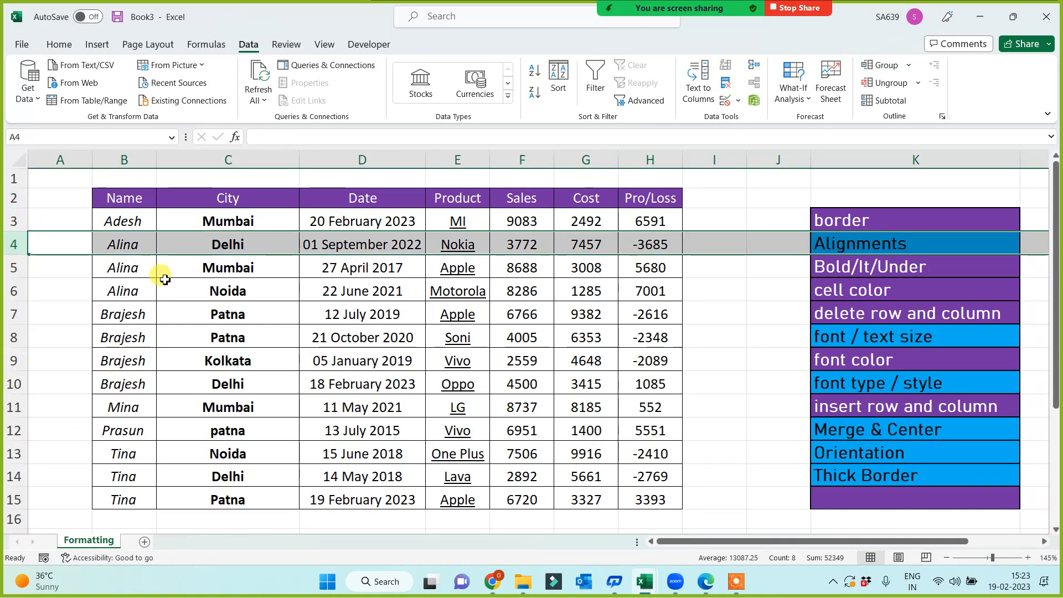
left_click(135, 211)
left_click(54, 198)
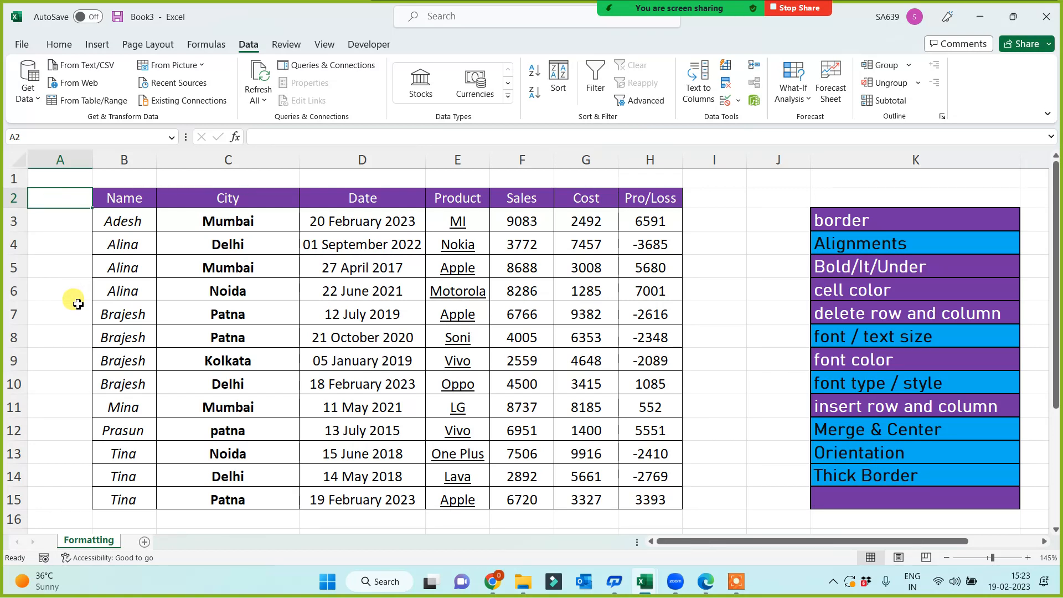
left_click(130, 214)
left_click(76, 221)
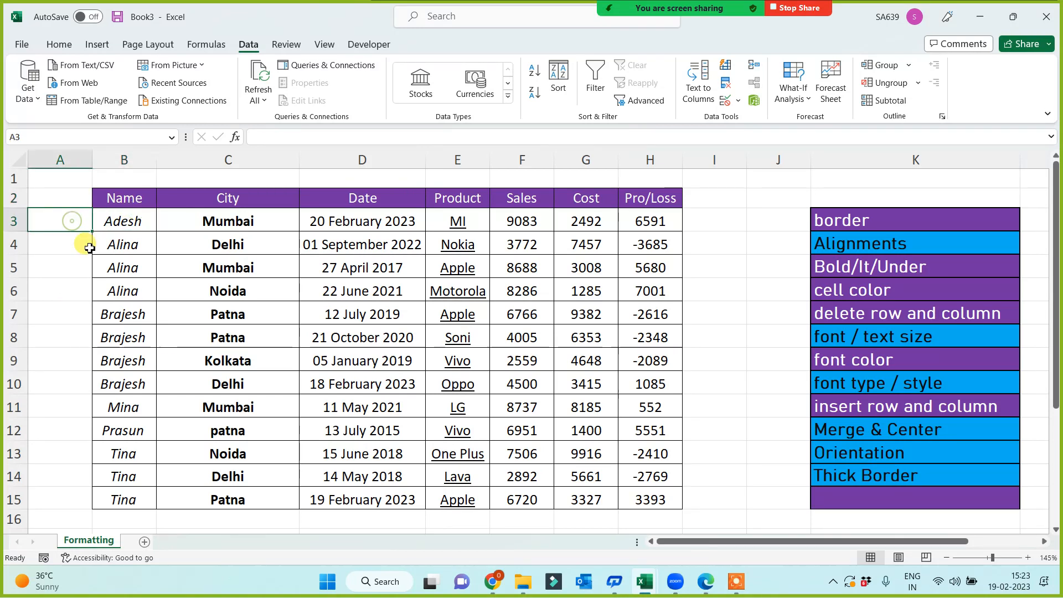
left_click(88, 245)
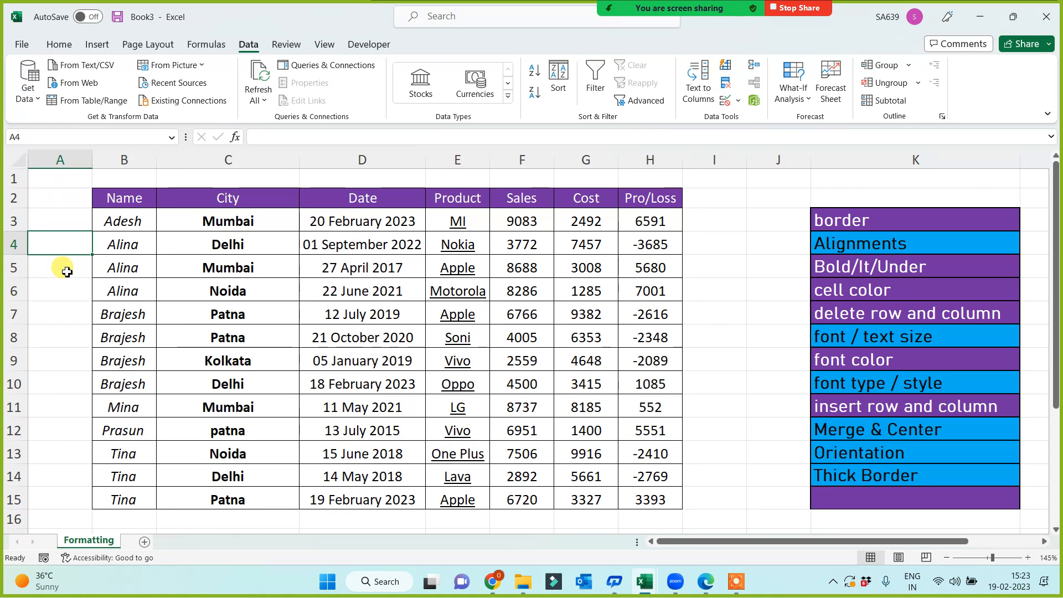
left_click(395, 336)
left_click(616, 402)
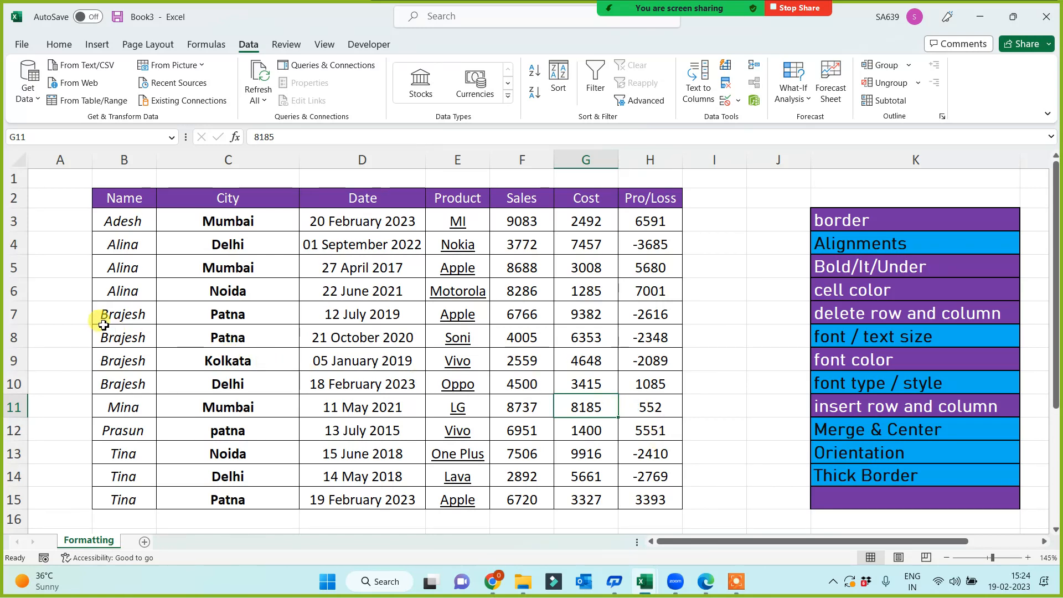
Clear the Sales value 6766 from F7.
left_click(14, 314)
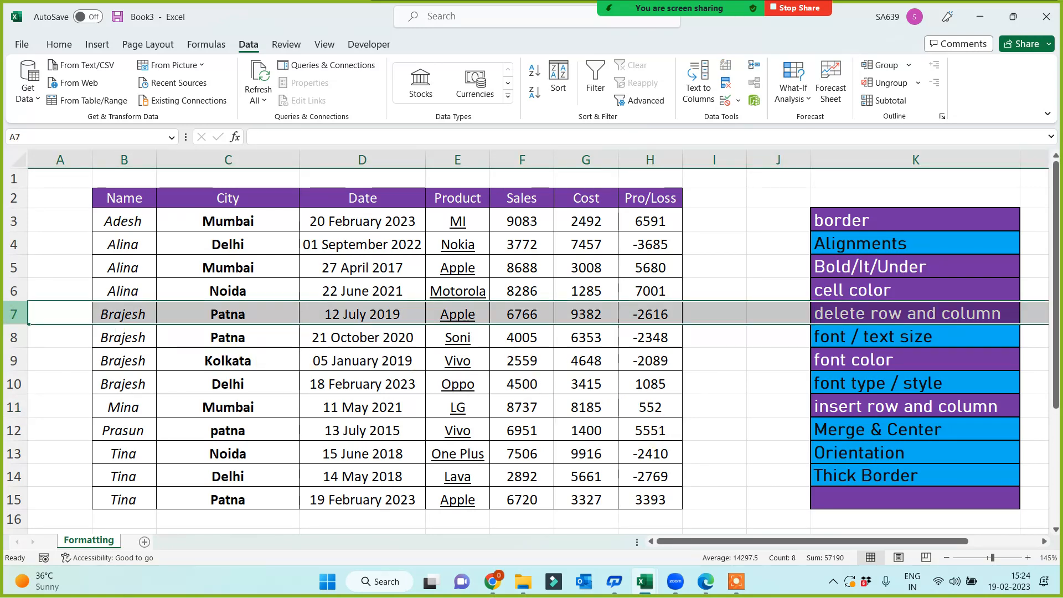
left_click(511, 313)
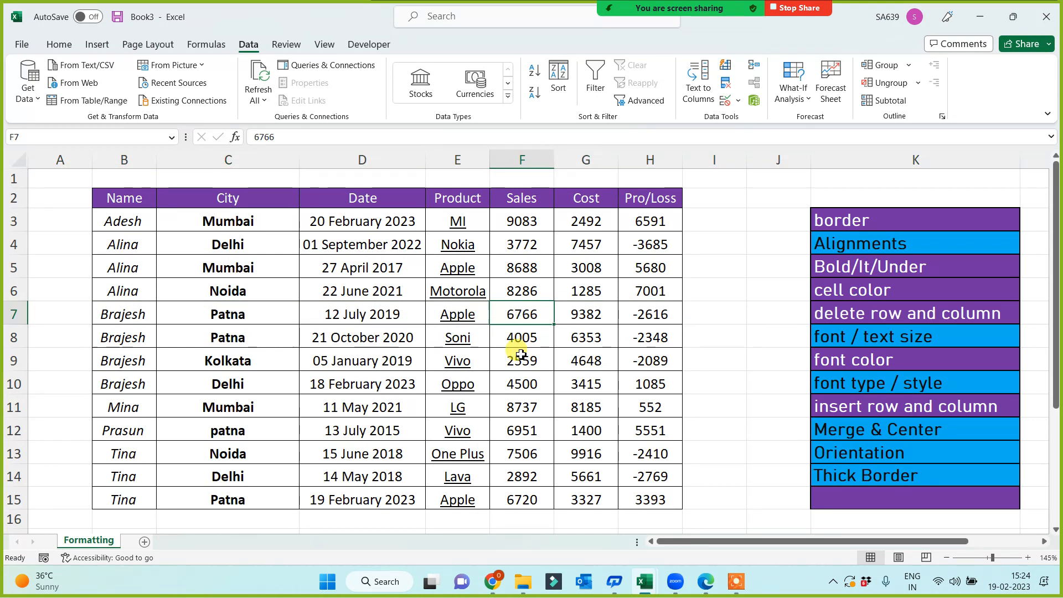
key("Delete")
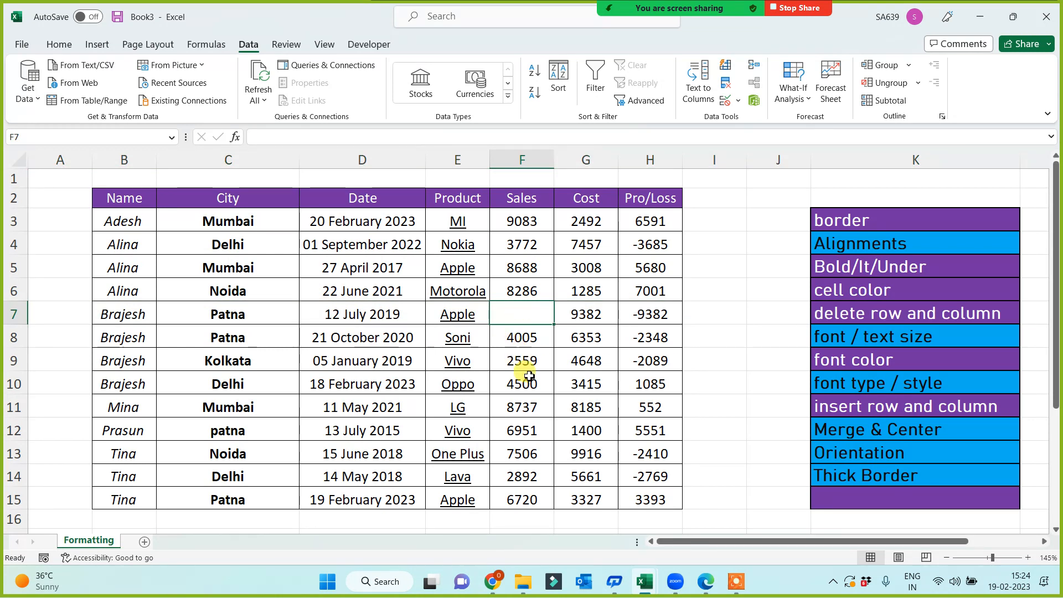
Inspect the emptied F7, the Sales and name ranges, and the formula in D10.
left_click(523, 316)
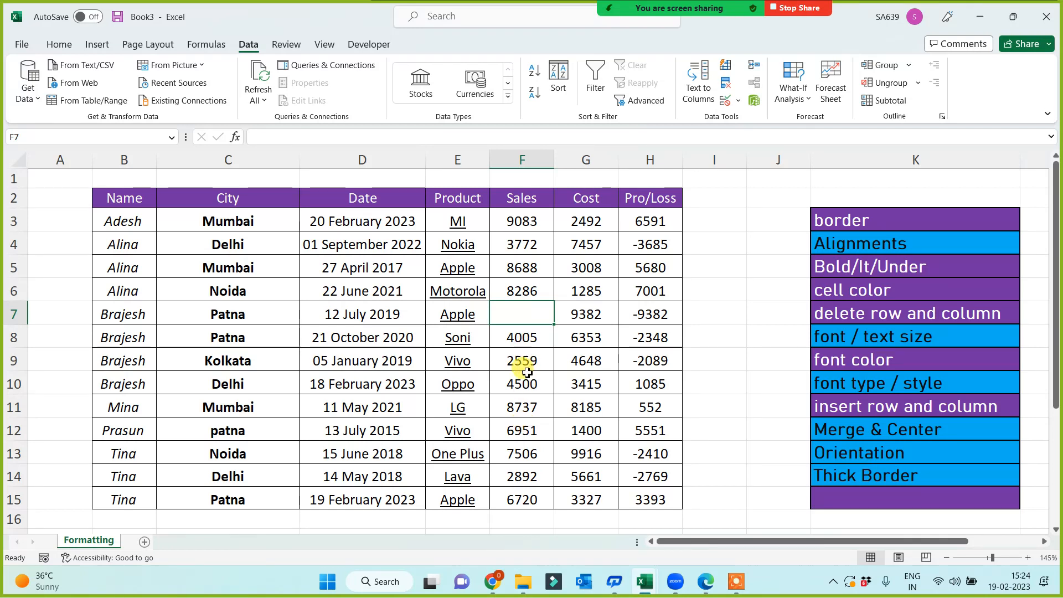
left_click_drag(515, 337, 513, 474)
left_click(517, 313)
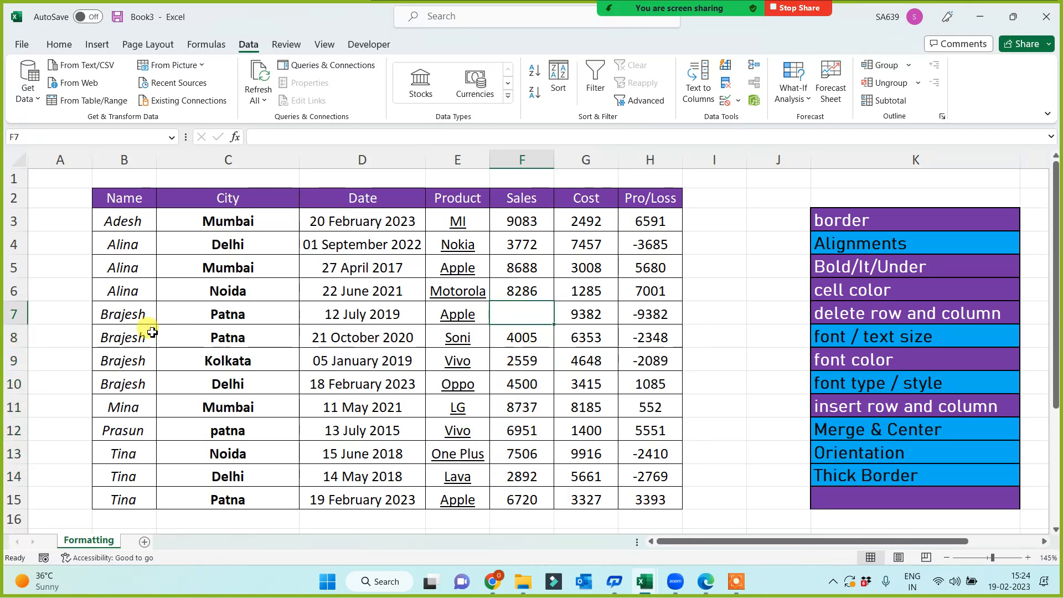
left_click_drag(142, 325, 290, 459)
left_click(534, 319)
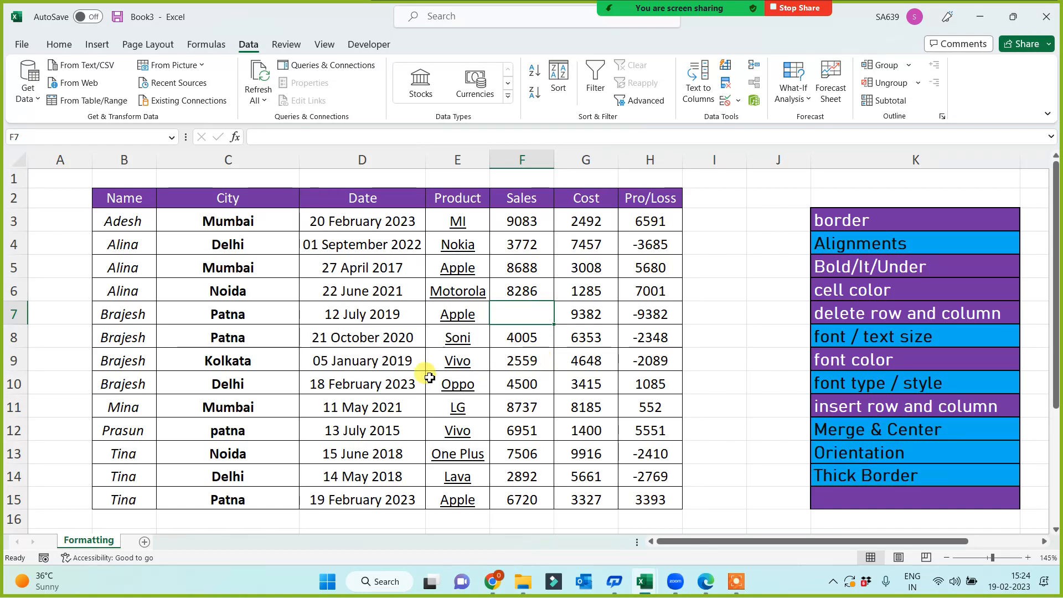
left_click_drag(120, 224, 110, 454)
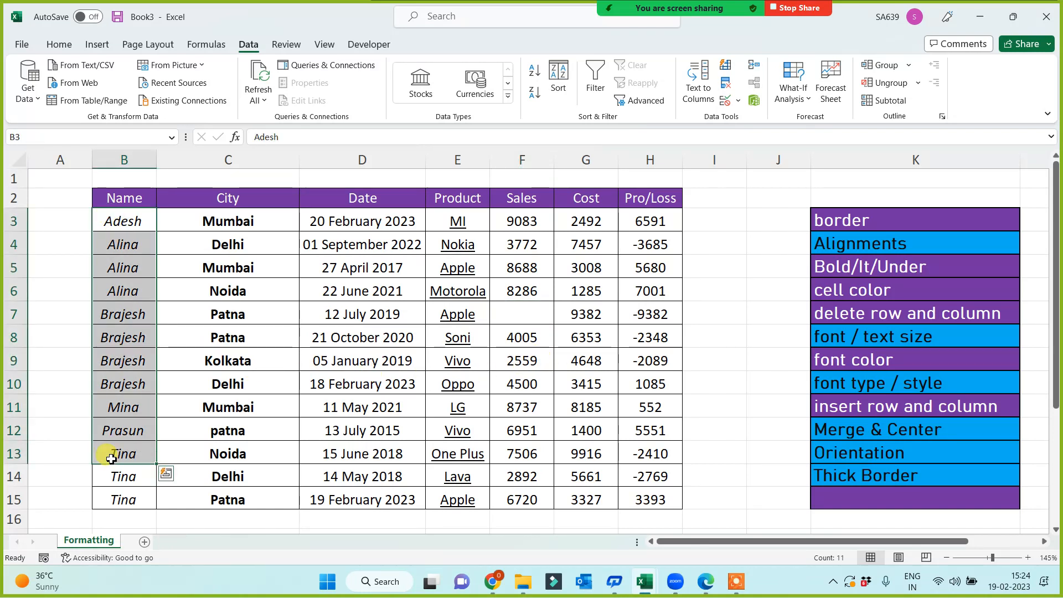
left_click(508, 325)
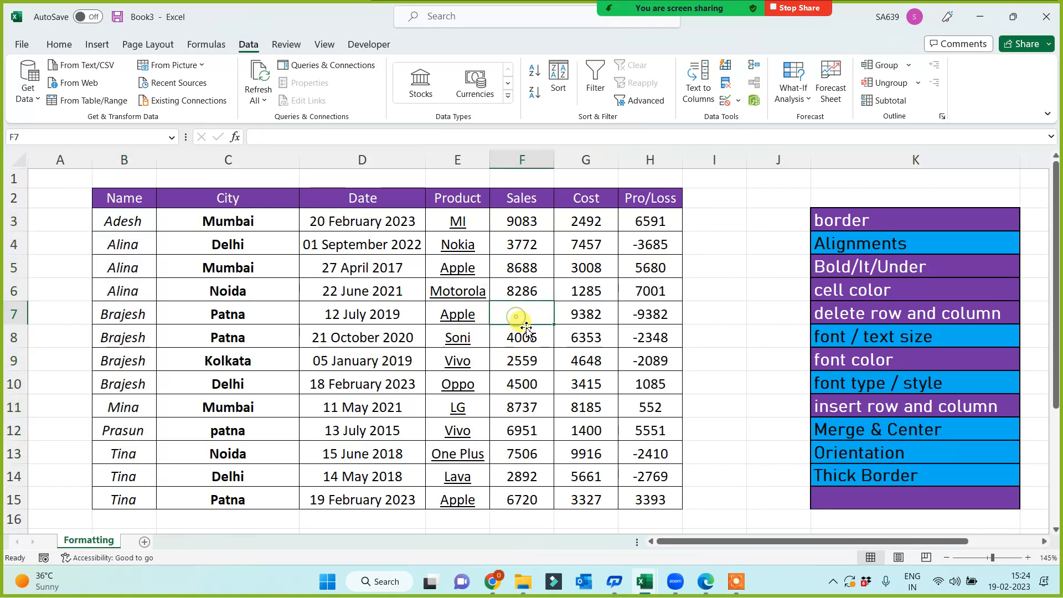
left_click(411, 383)
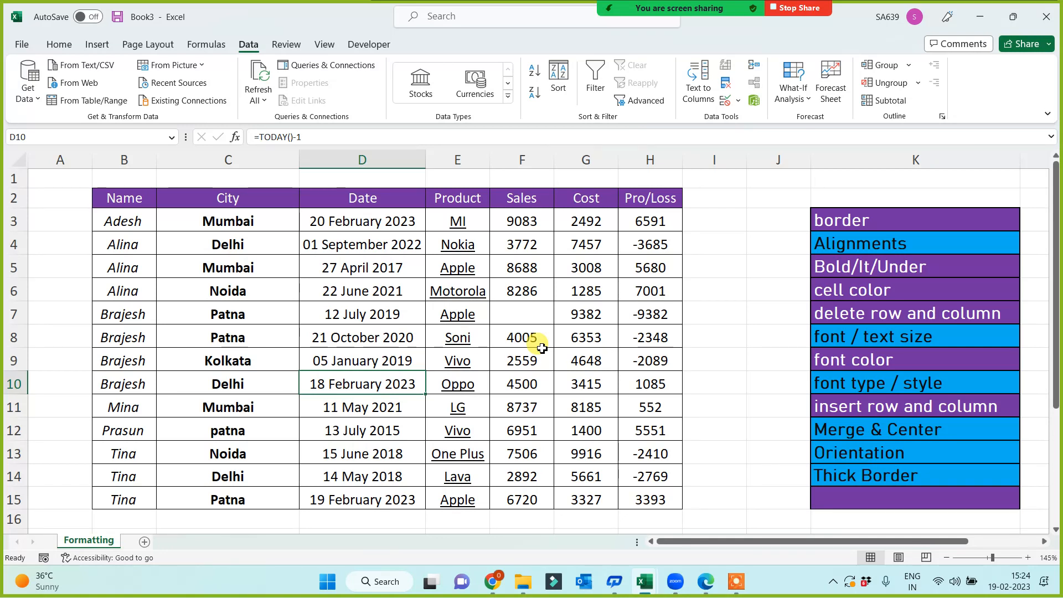
Check D11 and F11, then undo to bring 6766 back into F7.
left_click(537, 314)
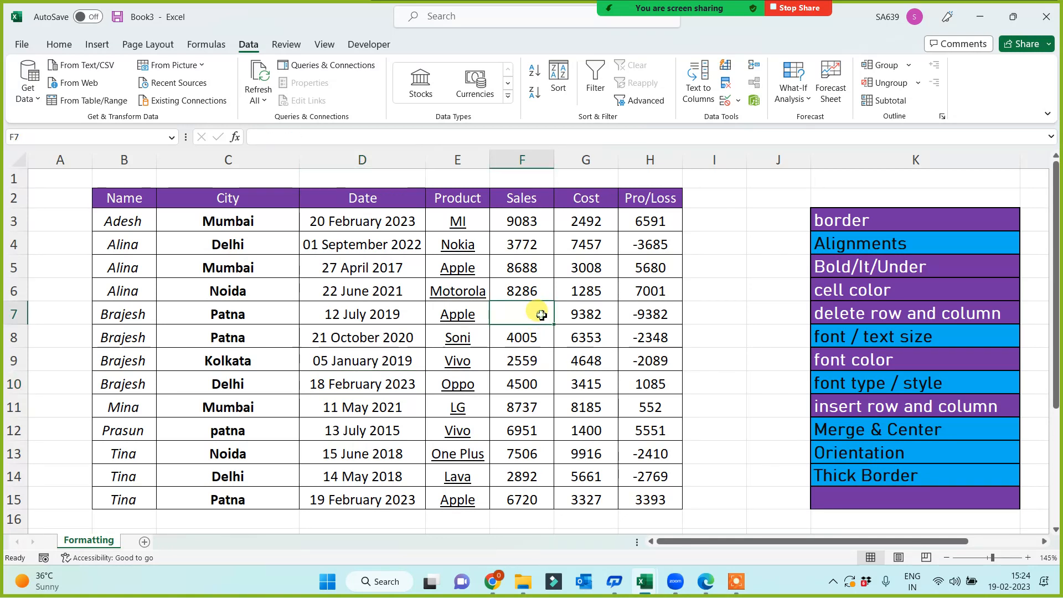
left_click(378, 405)
left_click(514, 307)
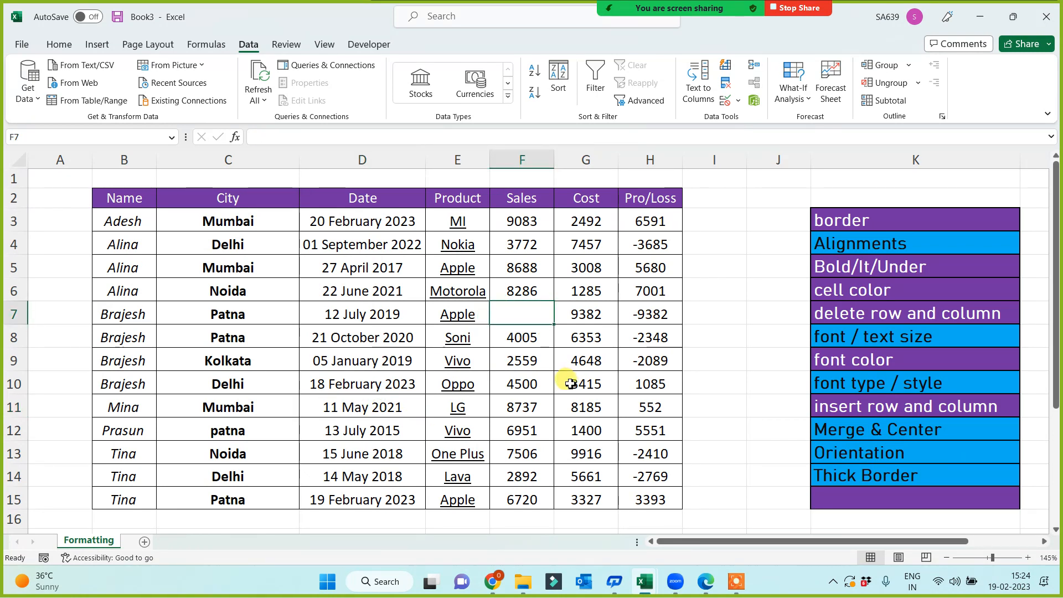
left_click(505, 408)
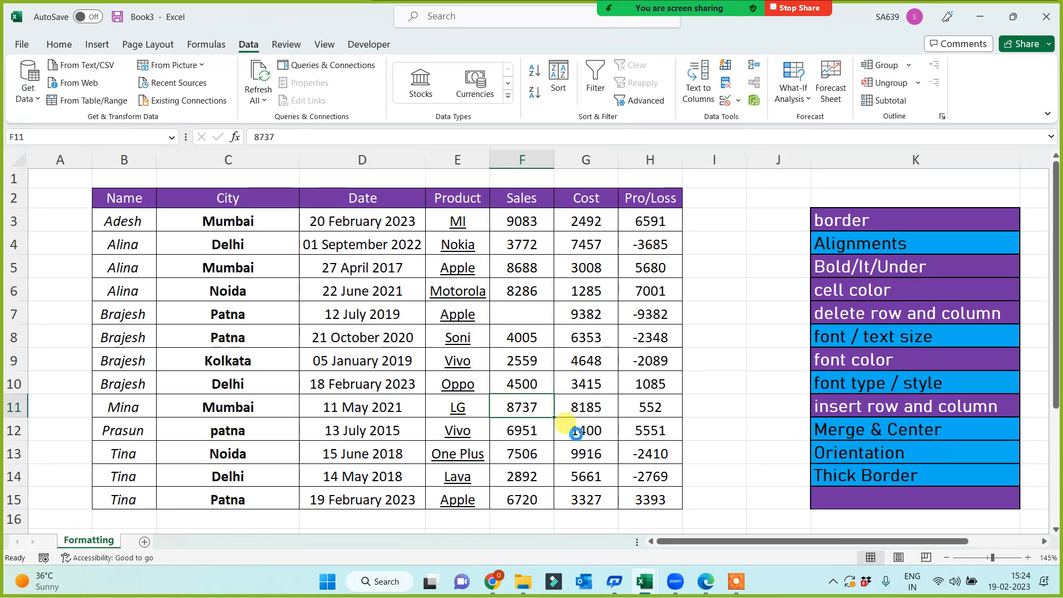
key("ctrl+z")
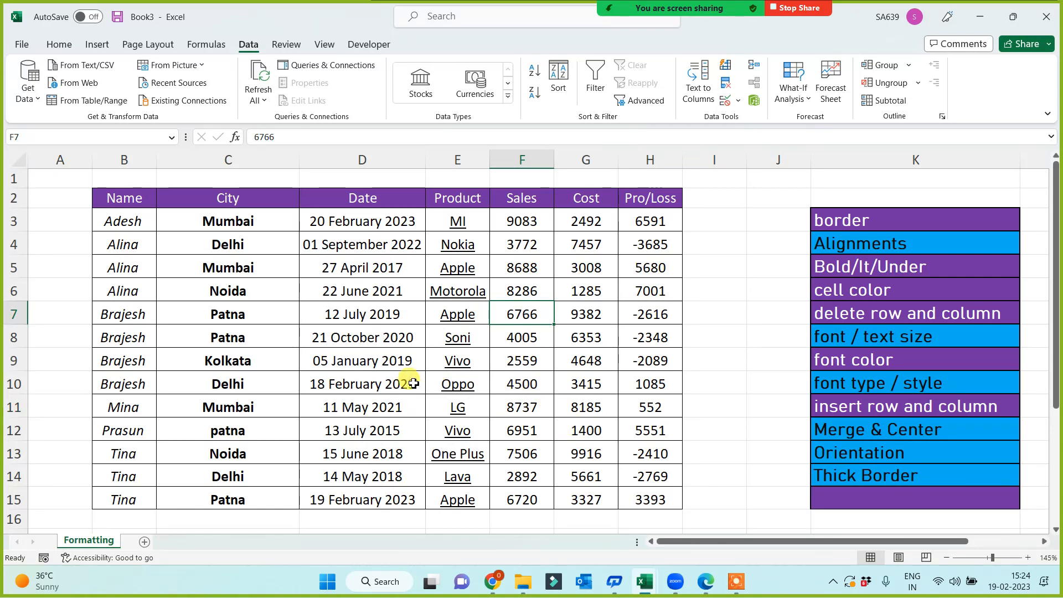
left_click(388, 354)
key("ctrl+a")
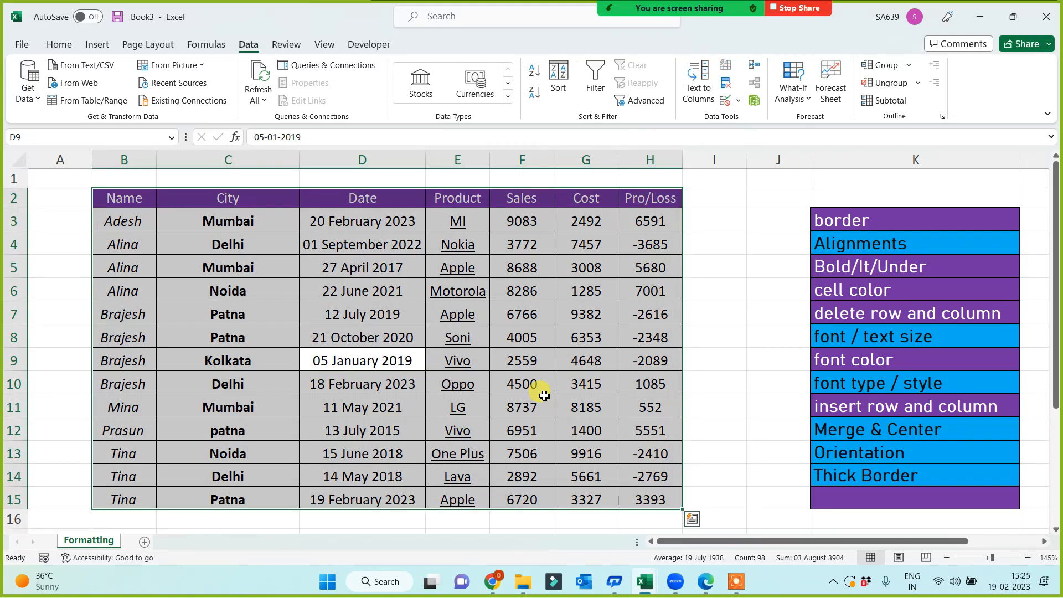
key("ctrl+g")
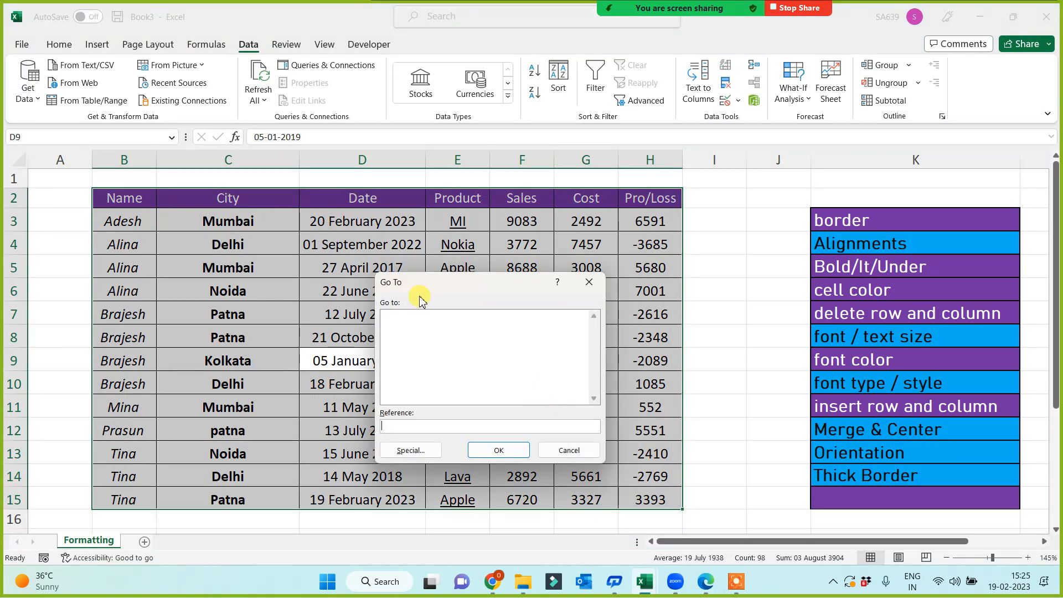
left_click(410, 450)
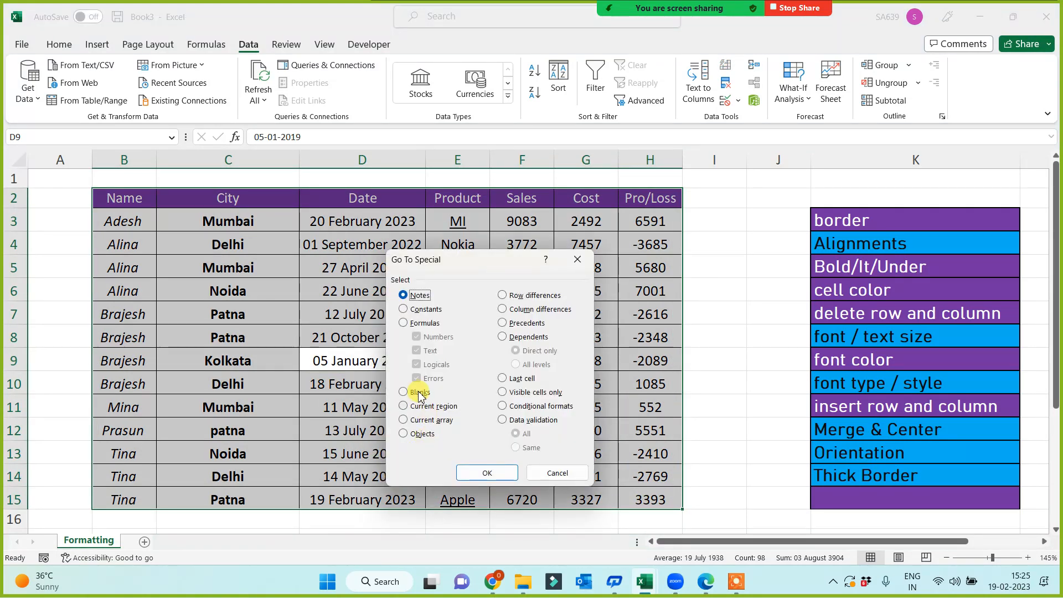
left_click(412, 392)
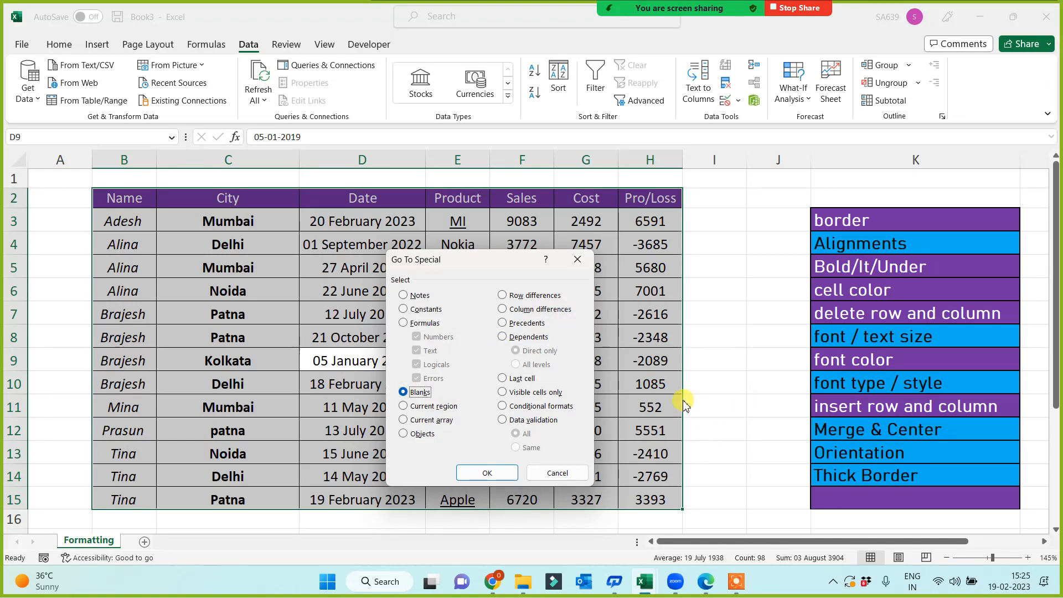
key("Escape")
left_click(755, 360)
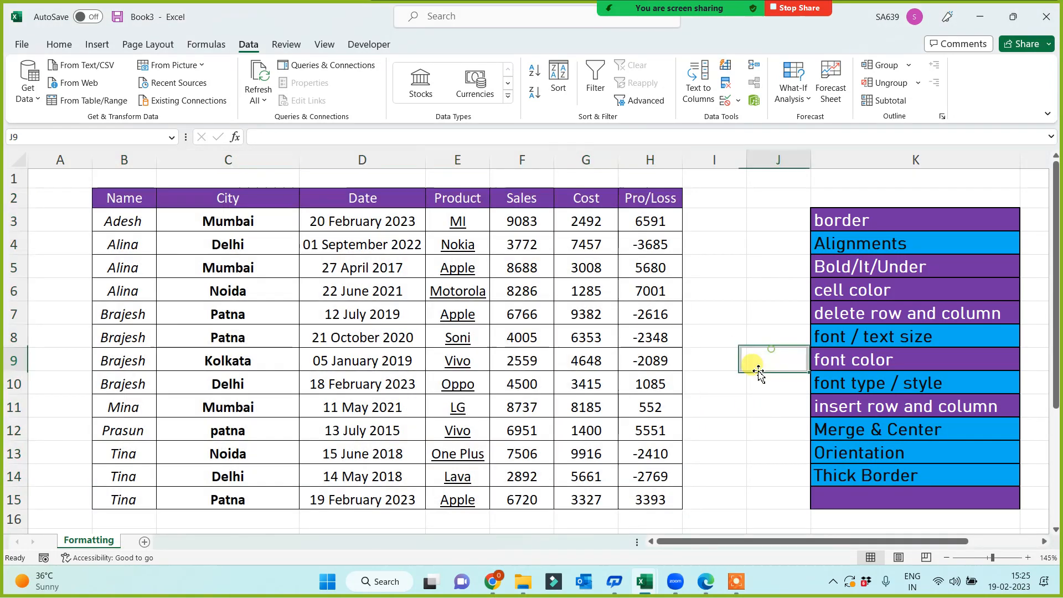
left_click_drag(114, 219, 624, 496)
Look over the column K topic entries and select cell color as the formatting source.
left_click(645, 338)
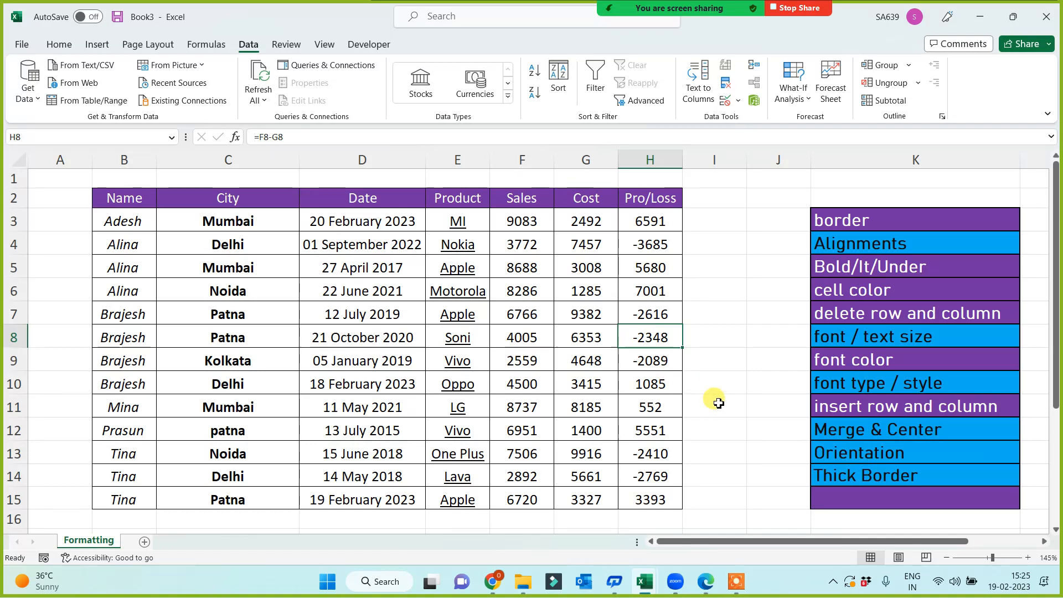
left_click(844, 277)
left_click(848, 295)
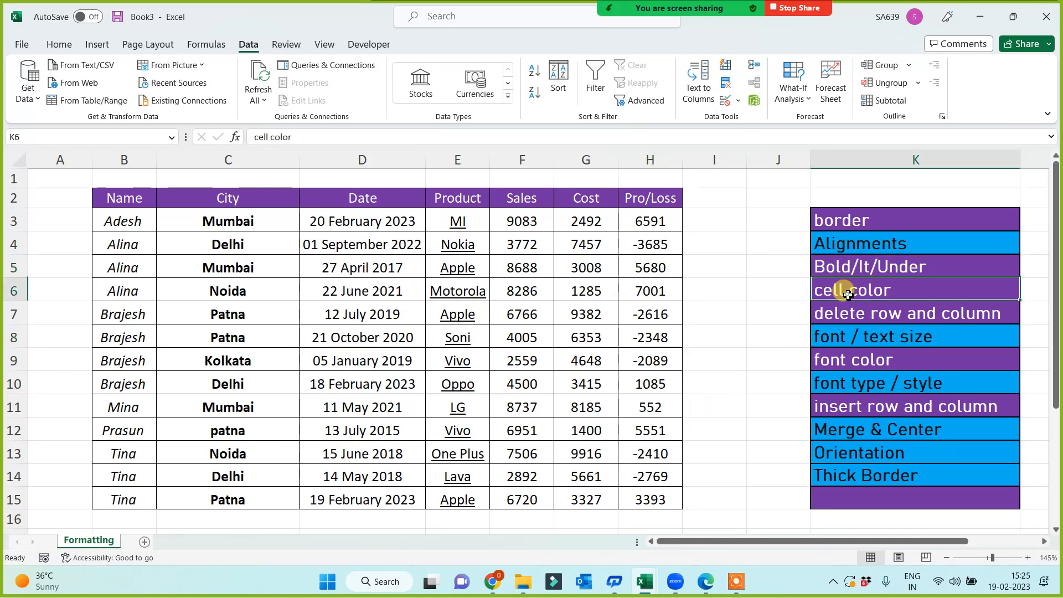
left_click(847, 315)
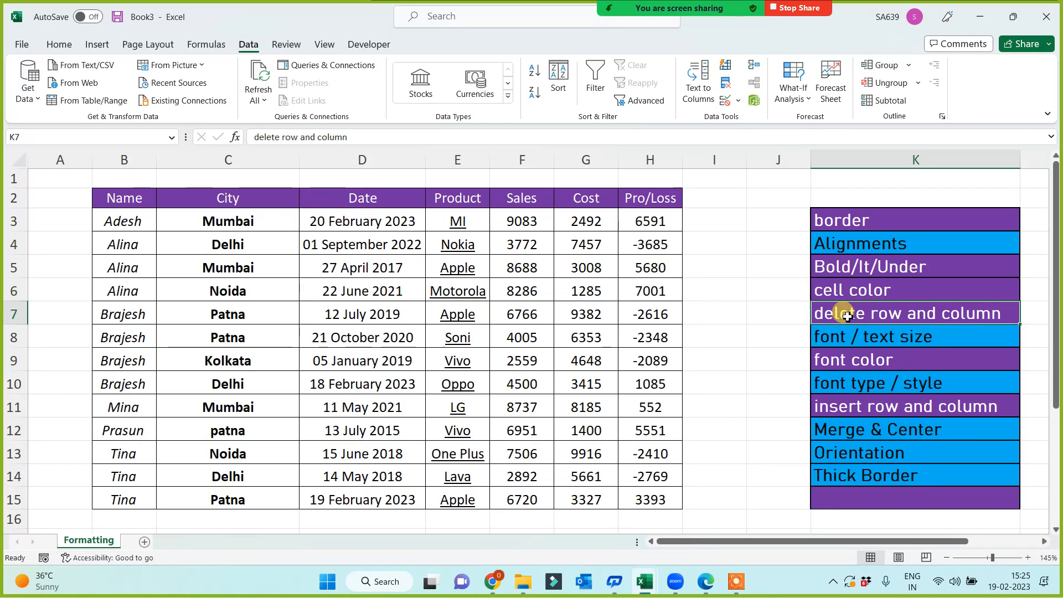
left_click(864, 263)
left_click(847, 294)
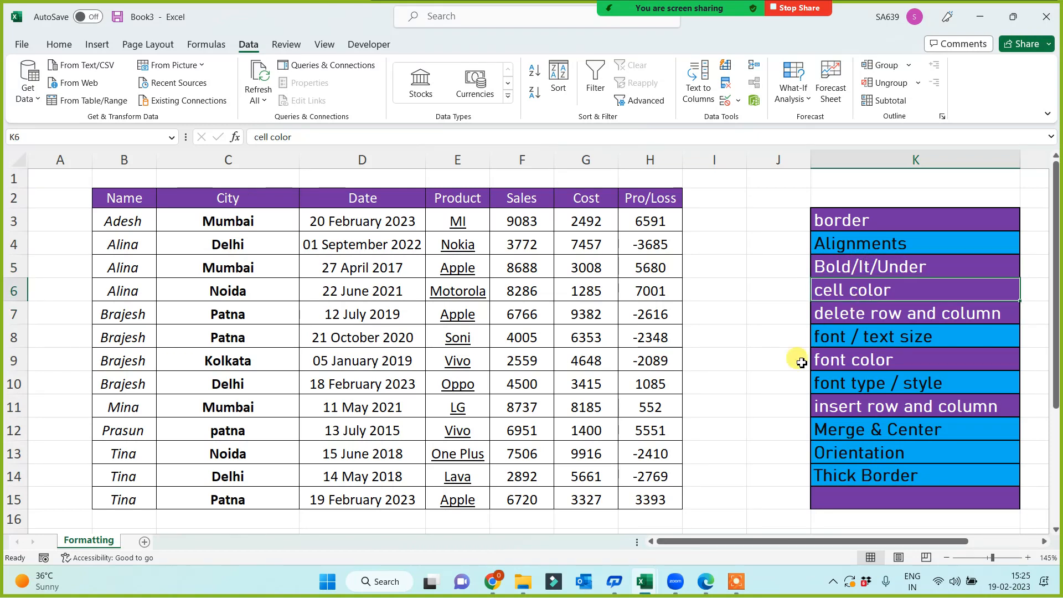
left_click(874, 248)
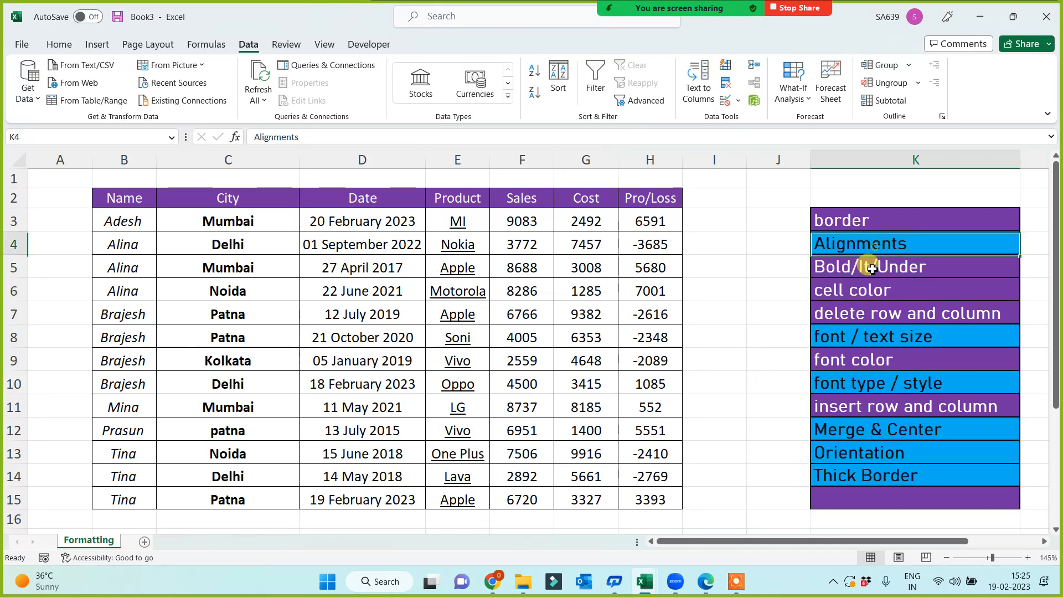
left_click(862, 289)
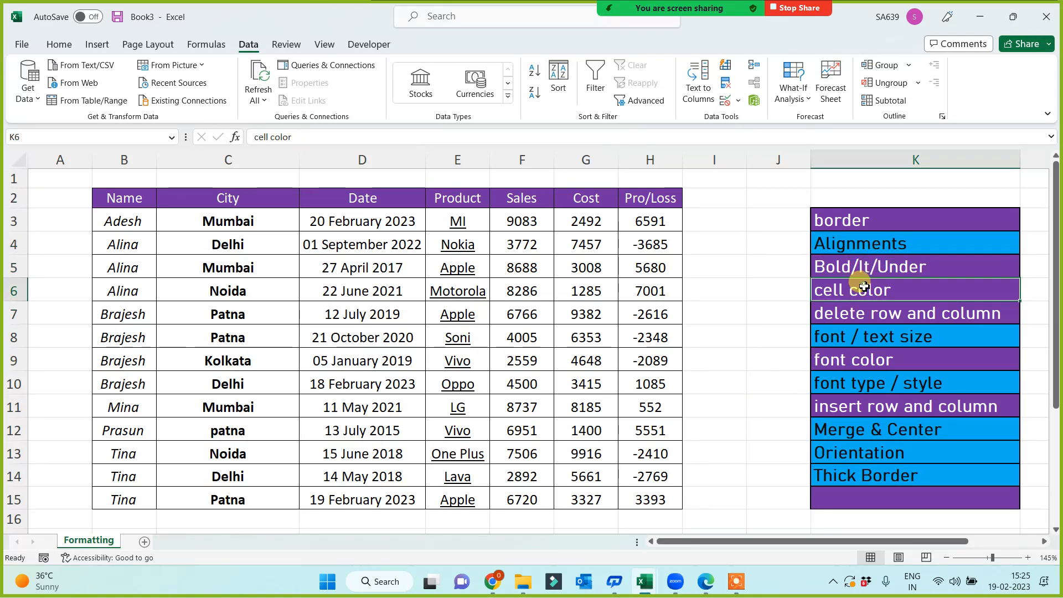
Format-paint the cell color entry's purple fill onto the Alignments cell.
left_click(59, 44)
left_click(91, 99)
left_click(836, 244)
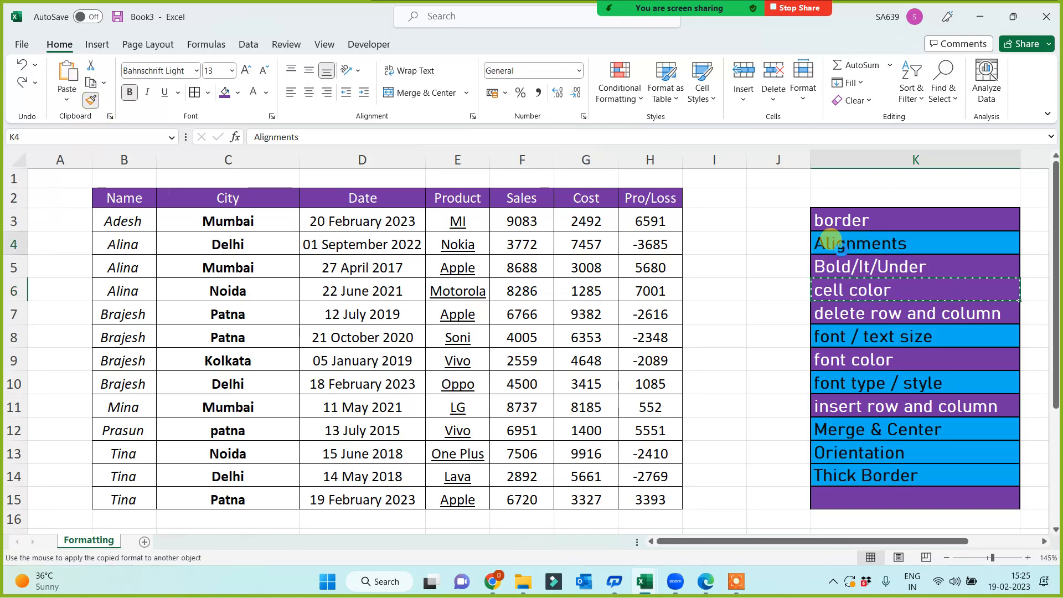
left_click(743, 330)
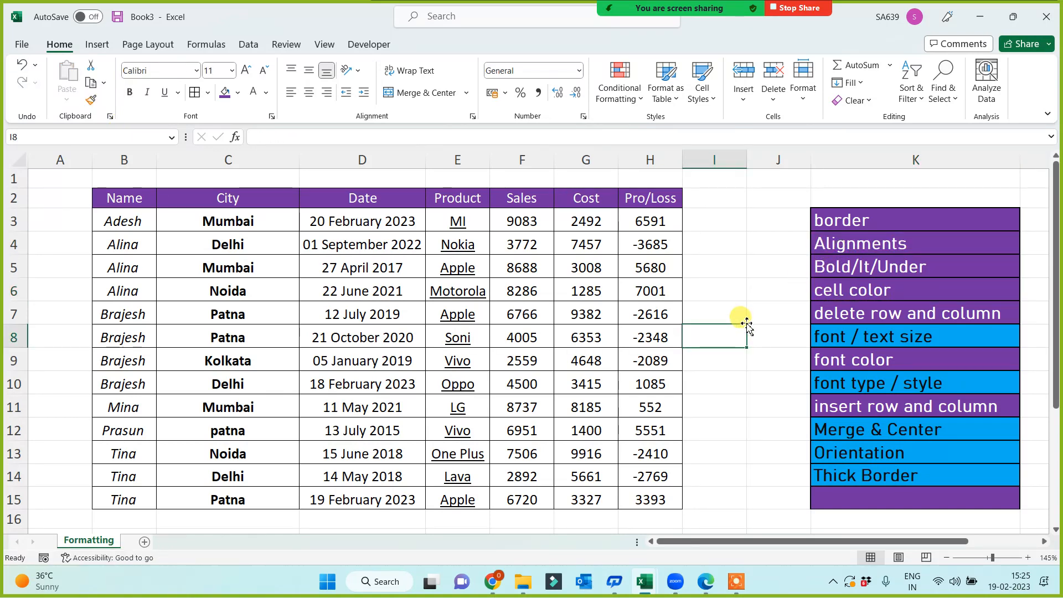
Select B2:H15 and centre its contents horizontally after trying left and right alignment.
left_click_drag(119, 202, 624, 498)
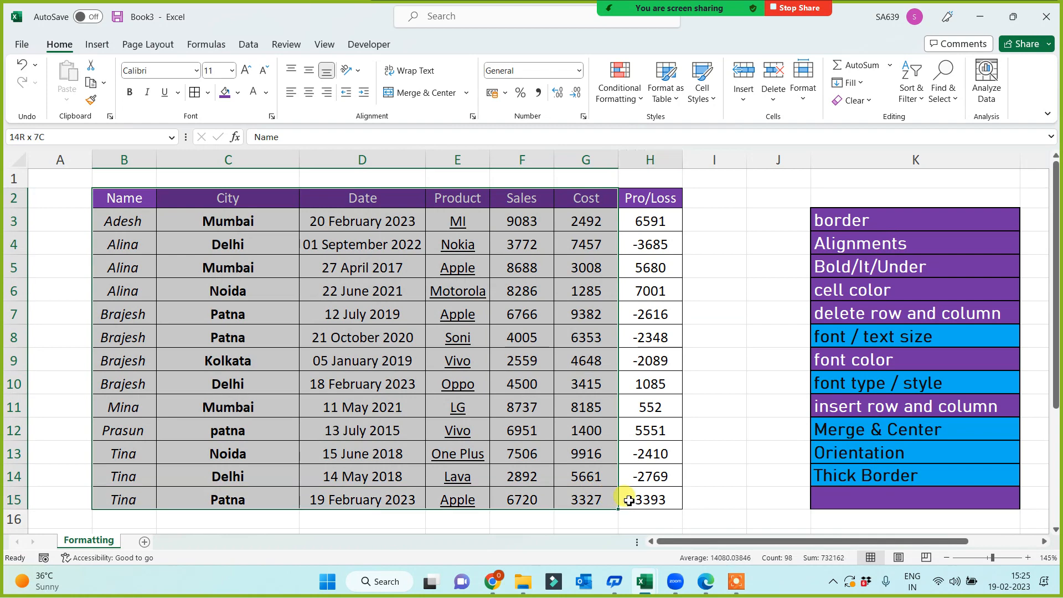
left_click(292, 93)
left_click(326, 93)
left_click(309, 93)
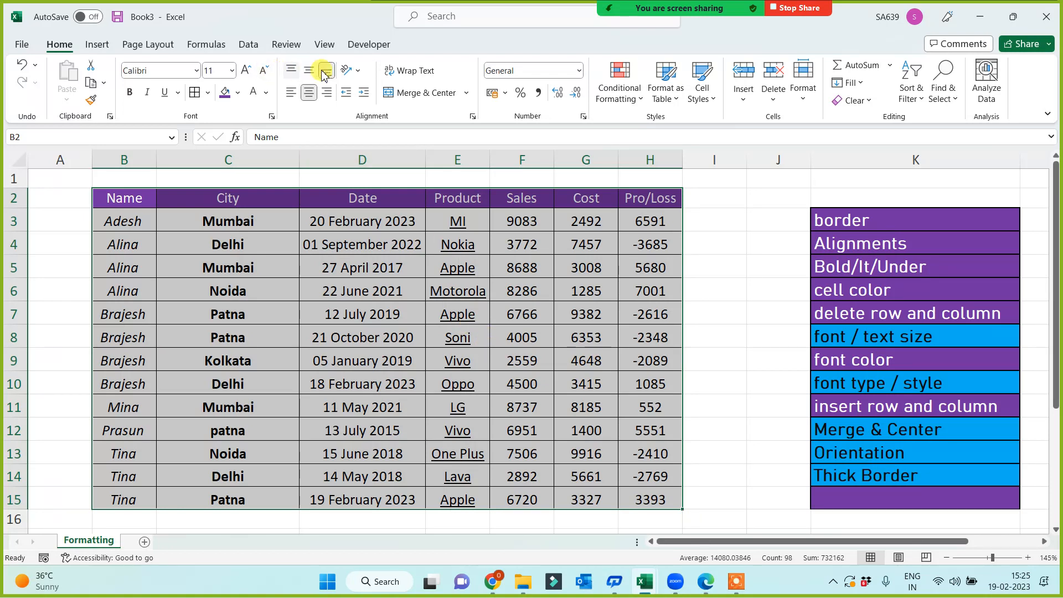
Make header row 2 taller, middle-align the text, then shrink the row slightly.
left_click_drag(15, 208, 20, 231)
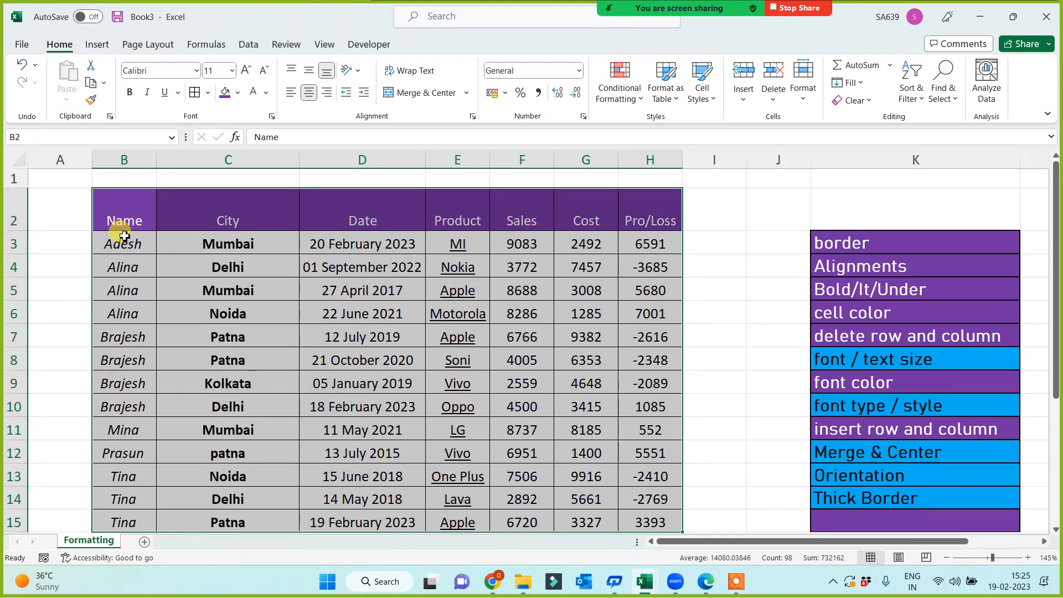
left_click(308, 71)
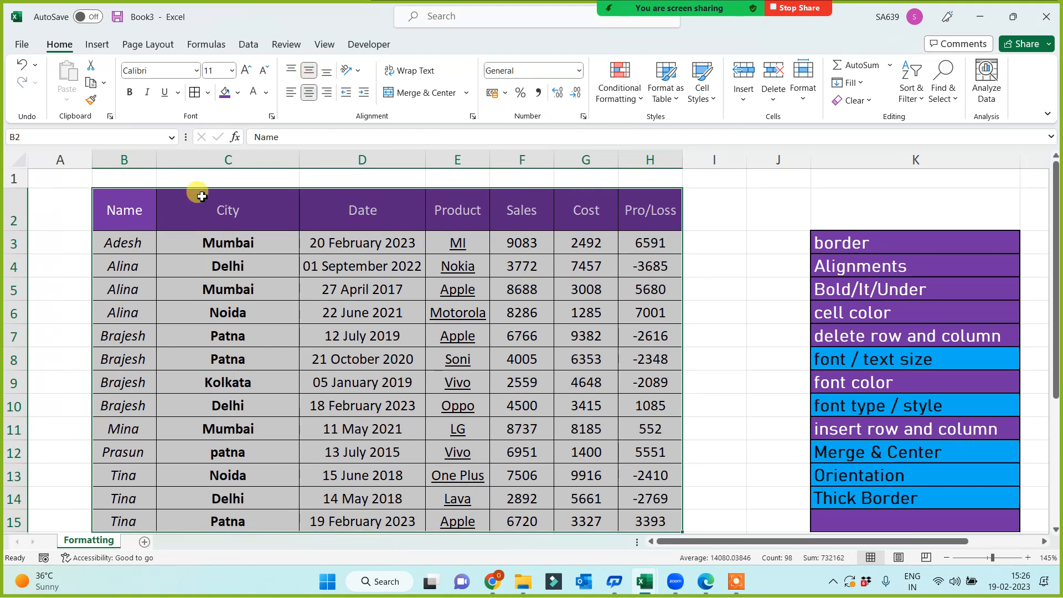
left_click_drag(21, 233, 21, 219)
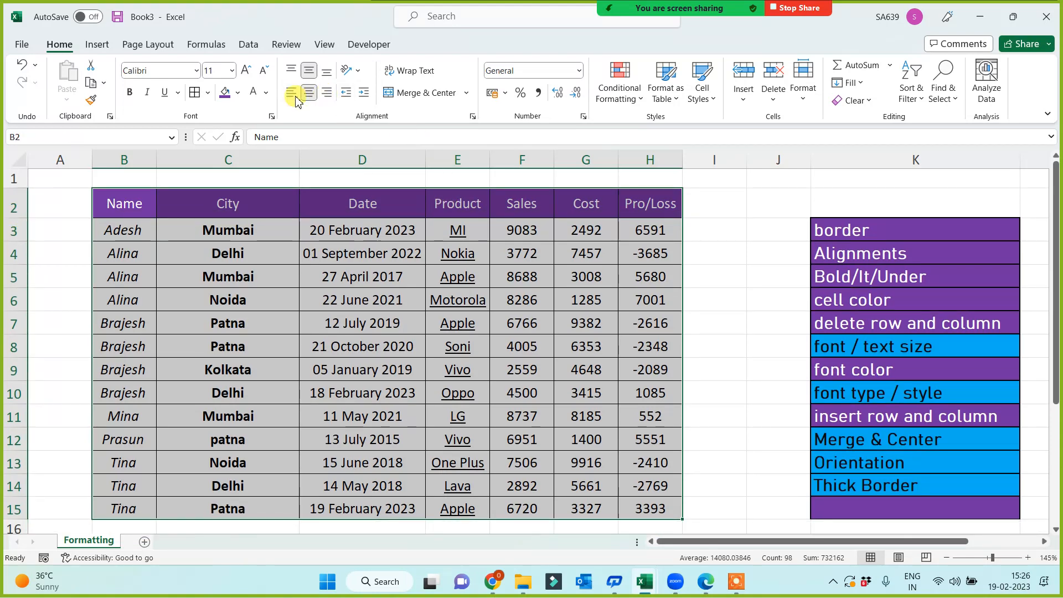
left_click(380, 307)
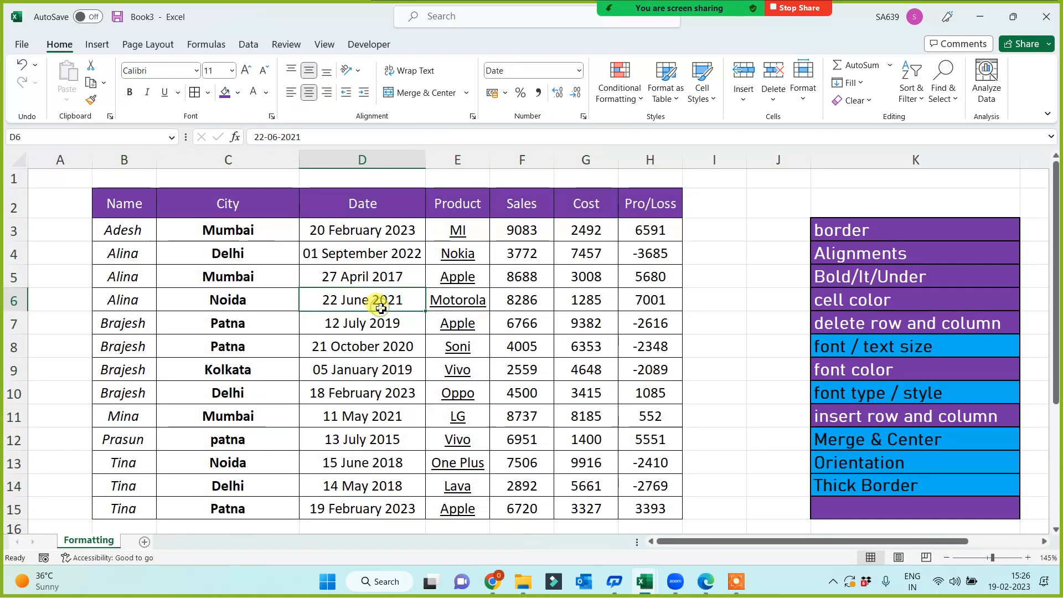
Select the whole sales table with Ctrl+A after a few trial selections.
left_click(867, 261)
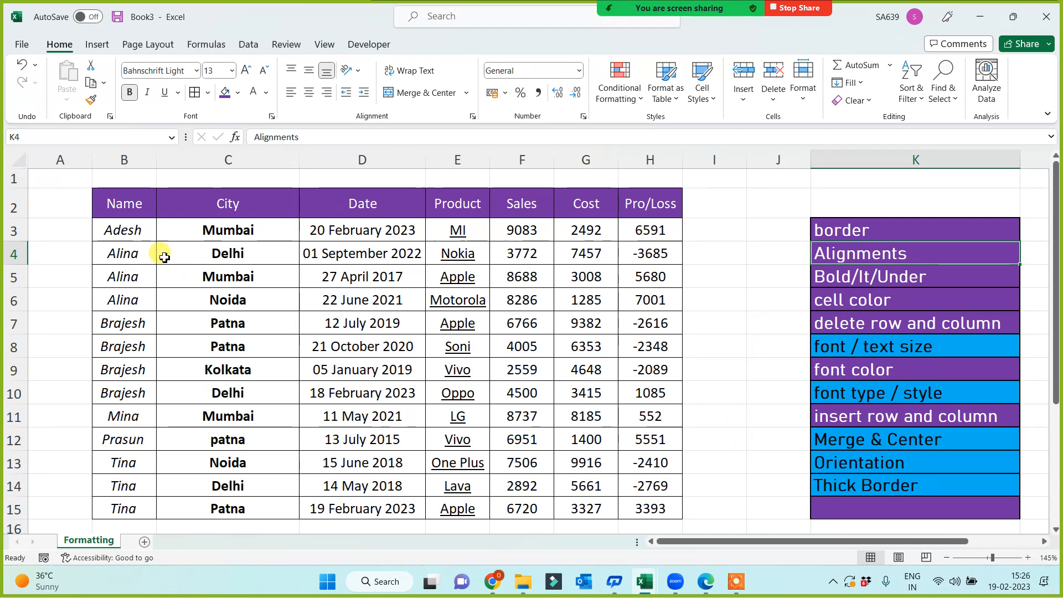
left_click(133, 203)
key("ctrl+a")
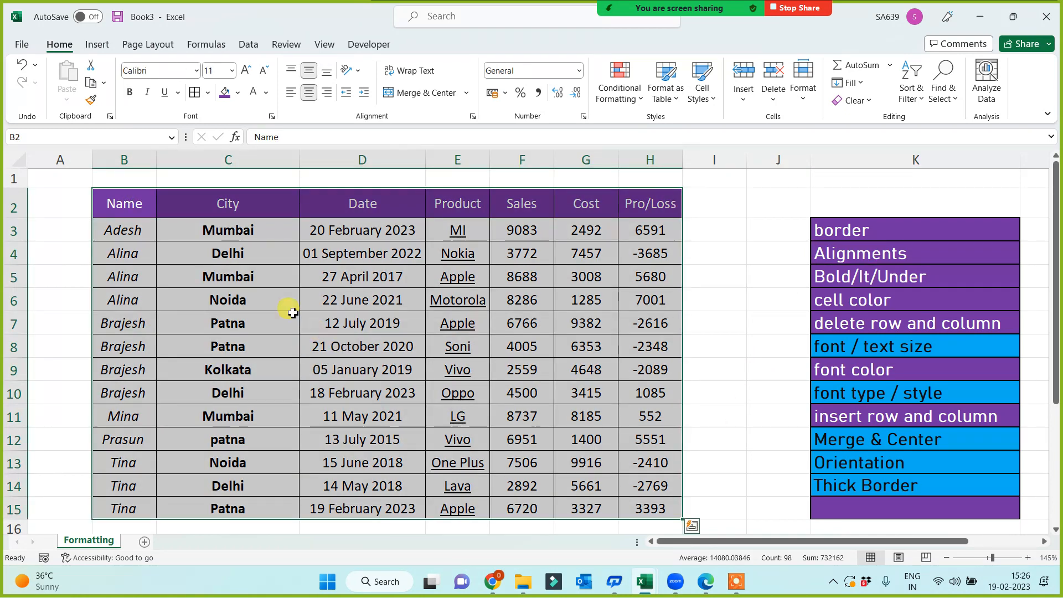
left_click(180, 303)
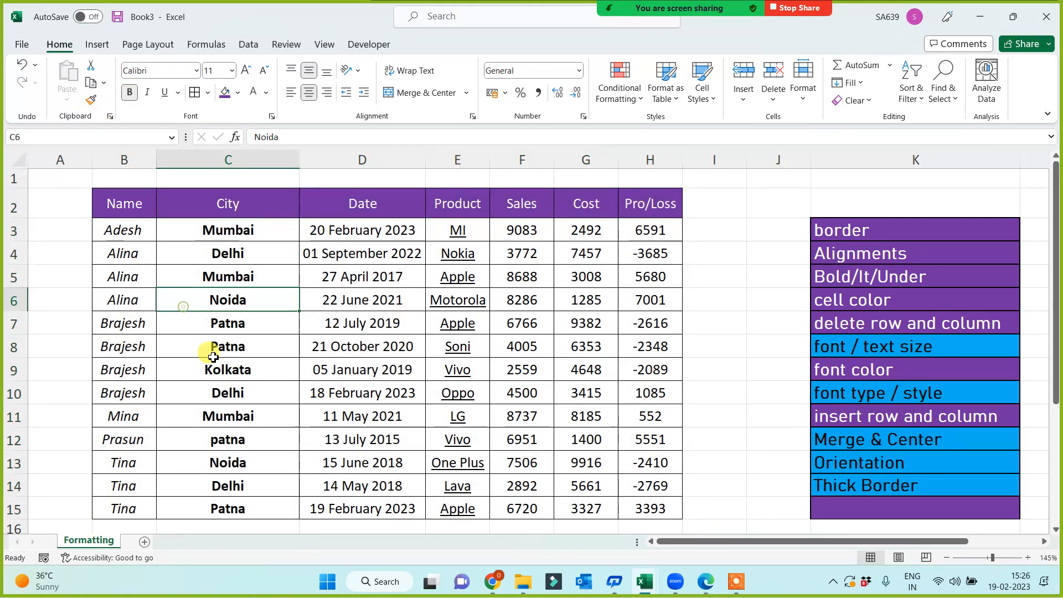
left_click_drag(123, 229, 177, 390)
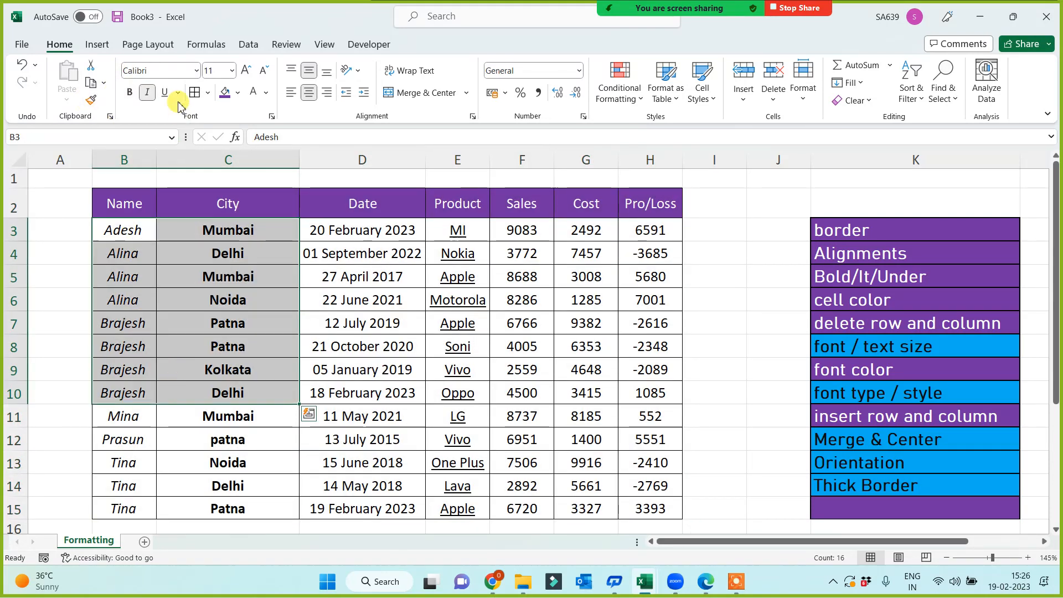
left_click(147, 308)
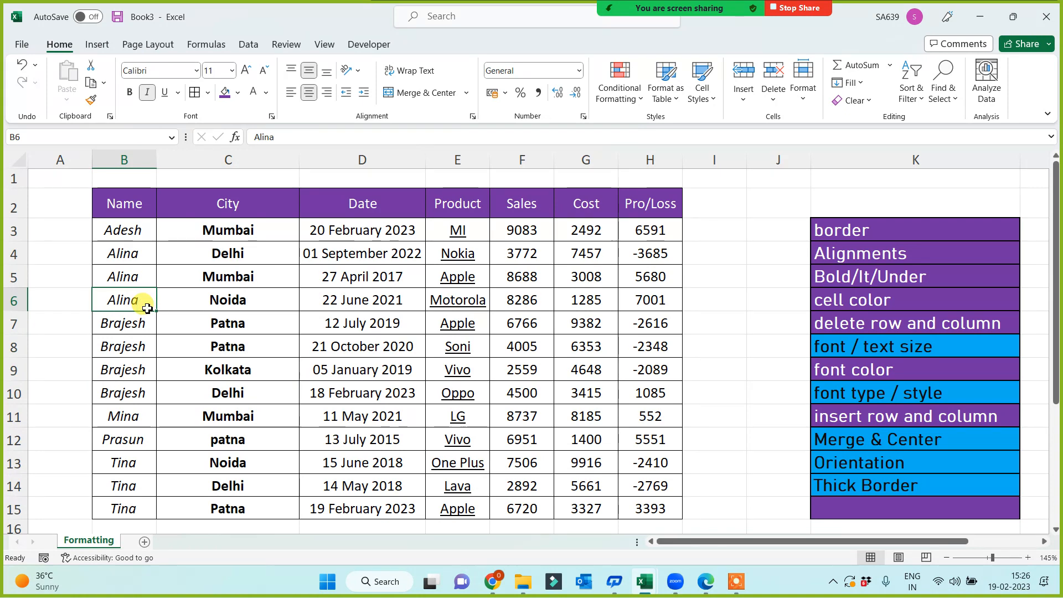
key("ctrl+a")
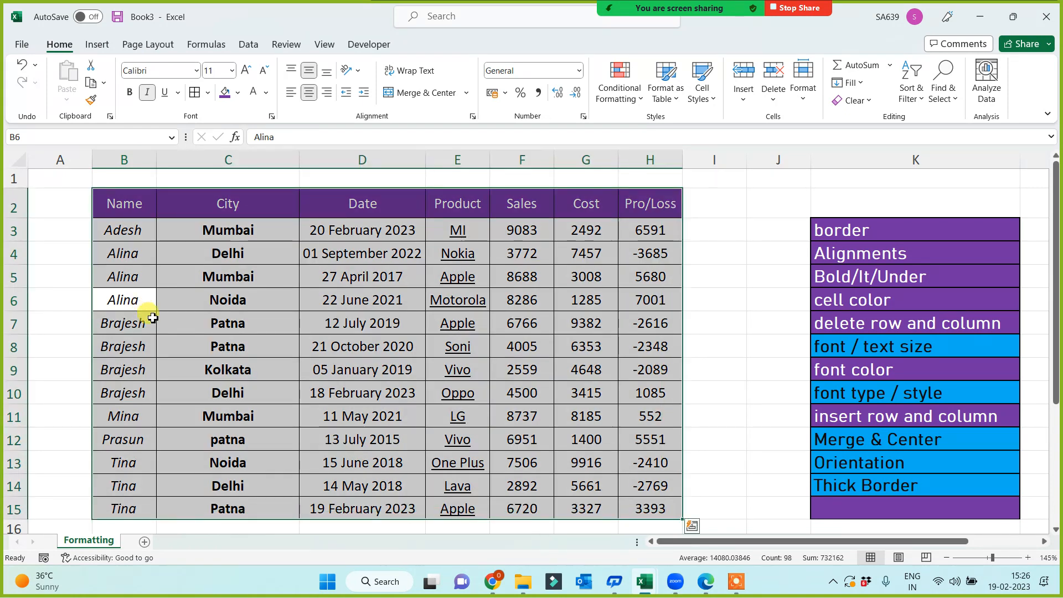
Apply the Amasis MT Pro Light font to the selected table.
left_click(195, 71)
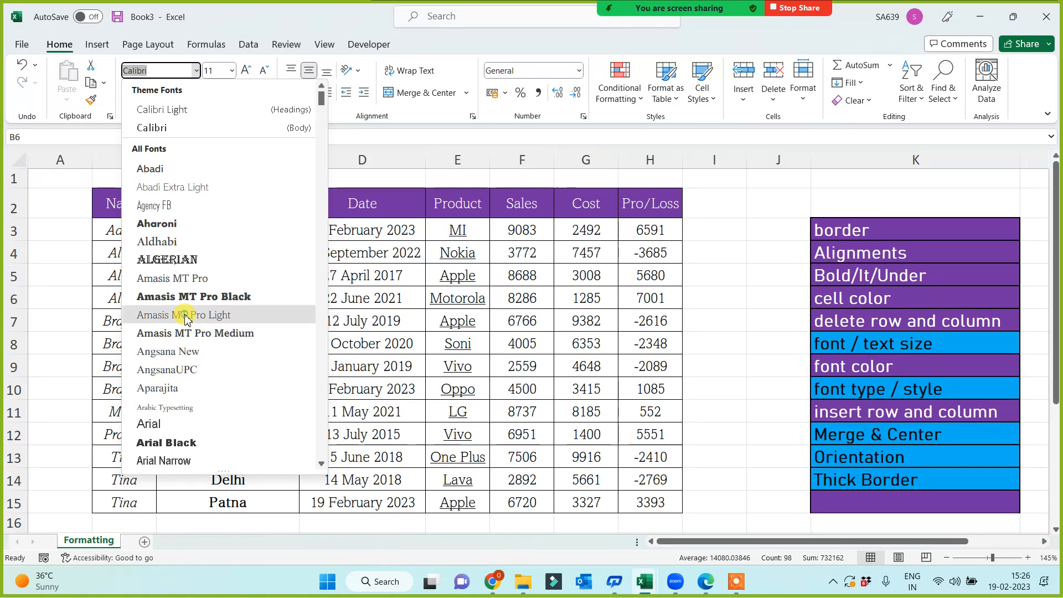
left_click(185, 315)
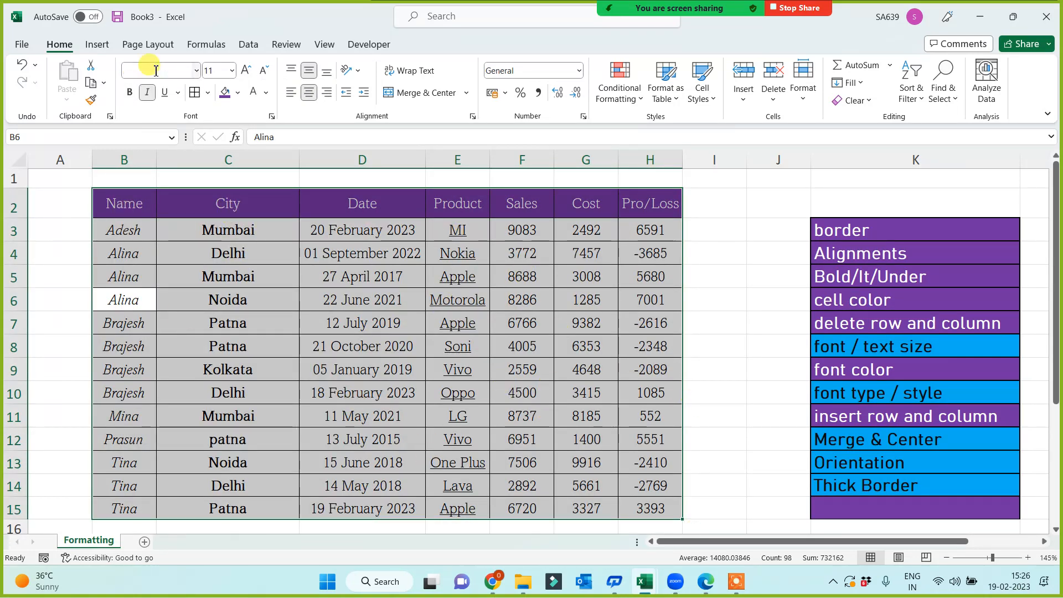
left_click(855, 346)
left_click(858, 396)
Copy cell color's purple formatting onto the font type / style label.
left_click(892, 298)
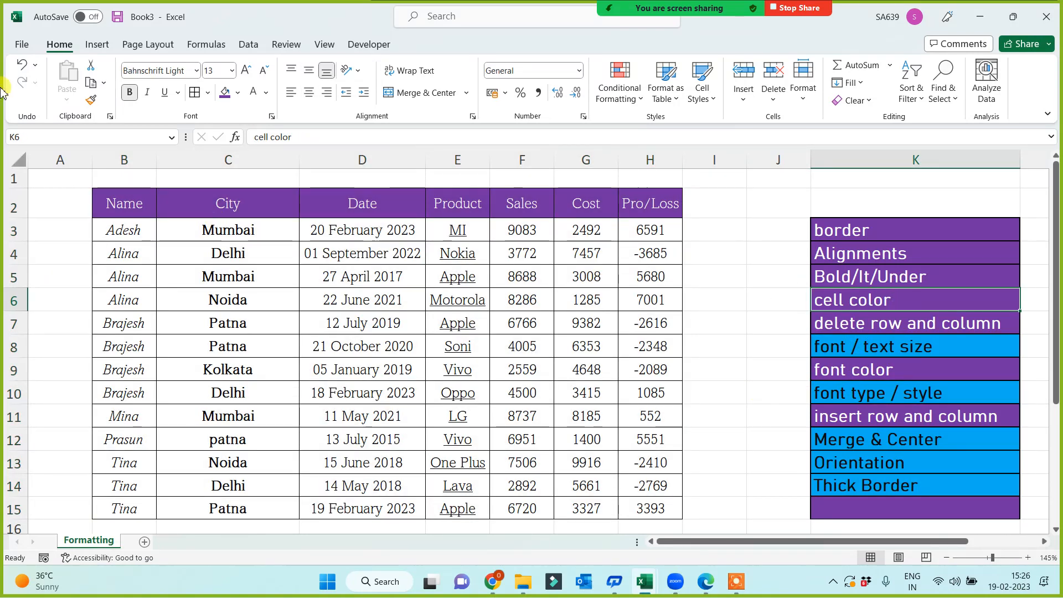
left_click(90, 102)
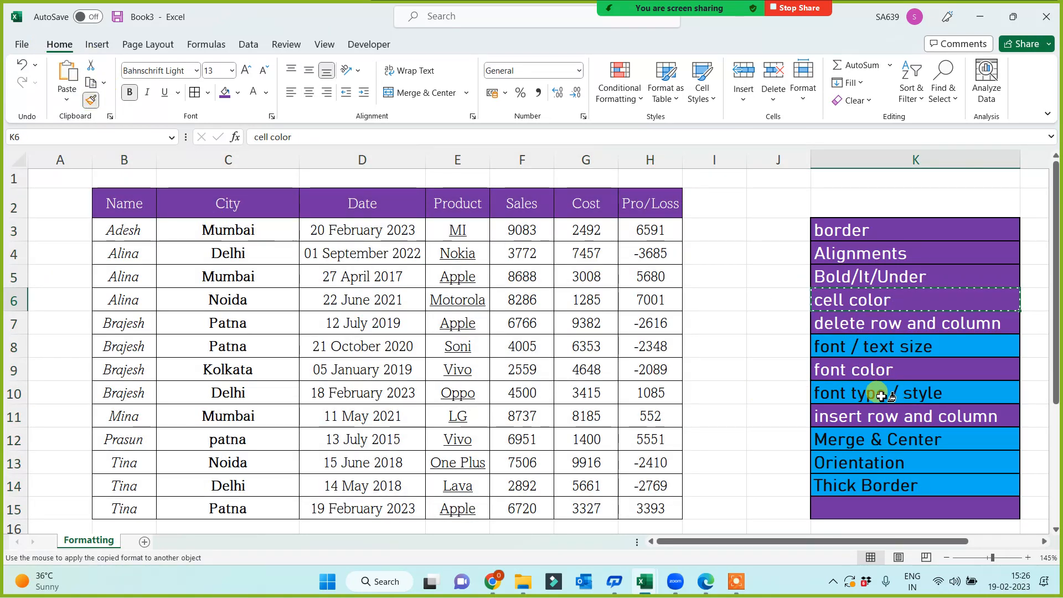
left_click(874, 395)
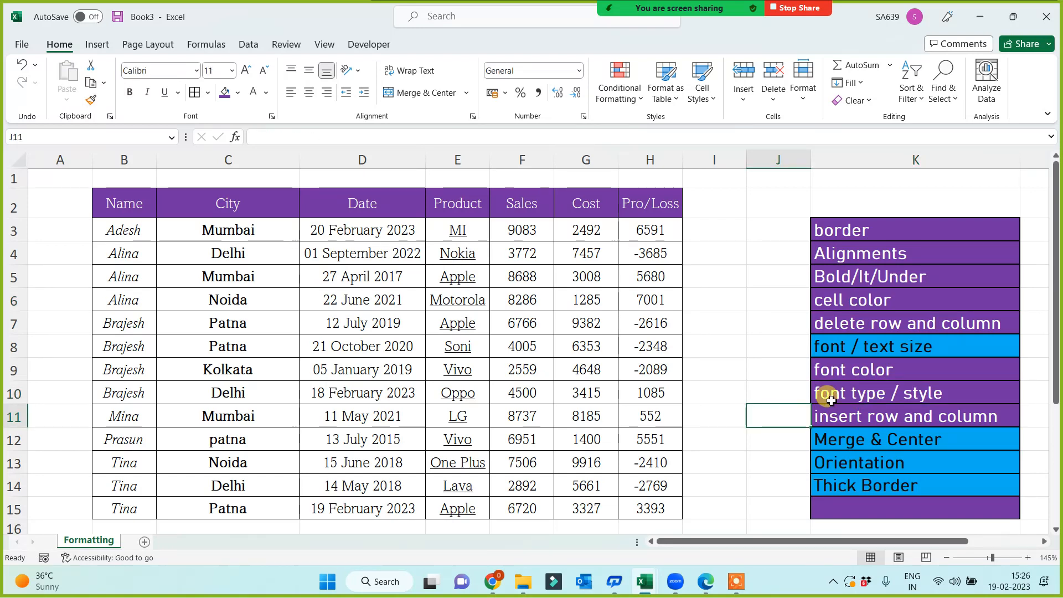
Fill the Merge & Center label purple.
left_click(905, 344)
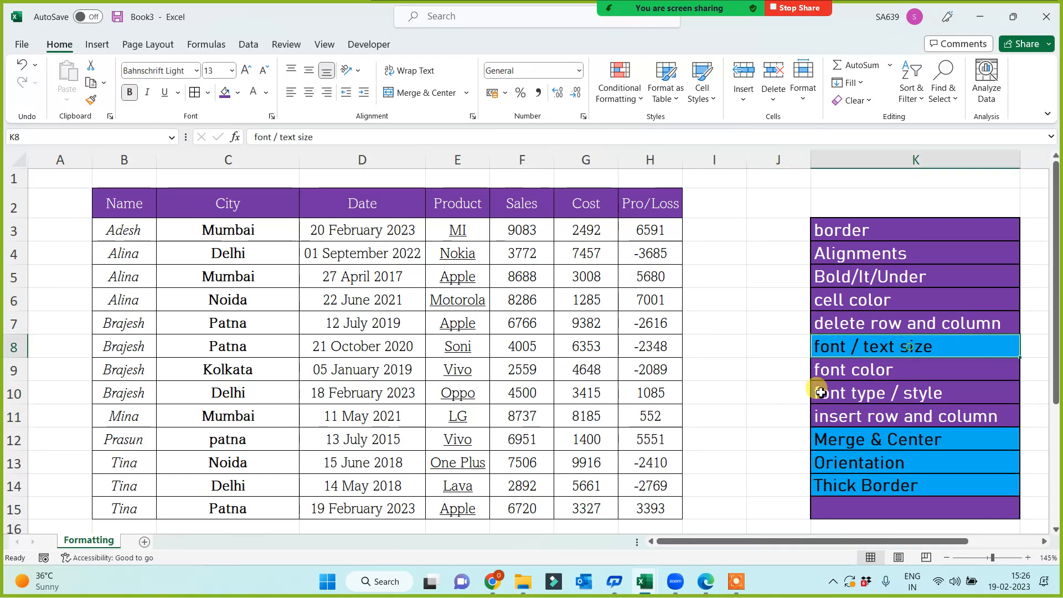
left_click(853, 440)
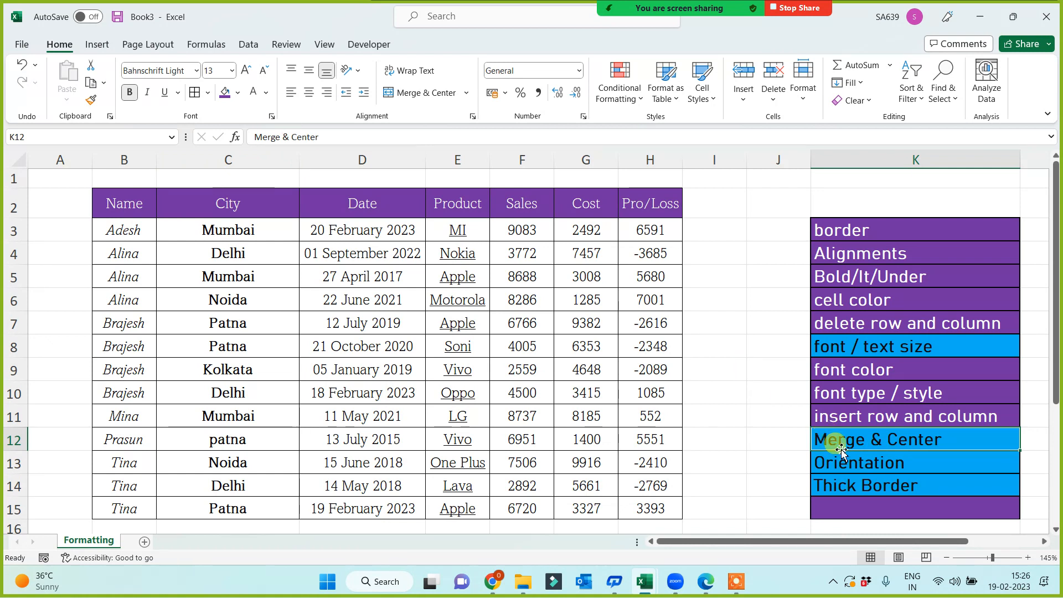
left_click(227, 95)
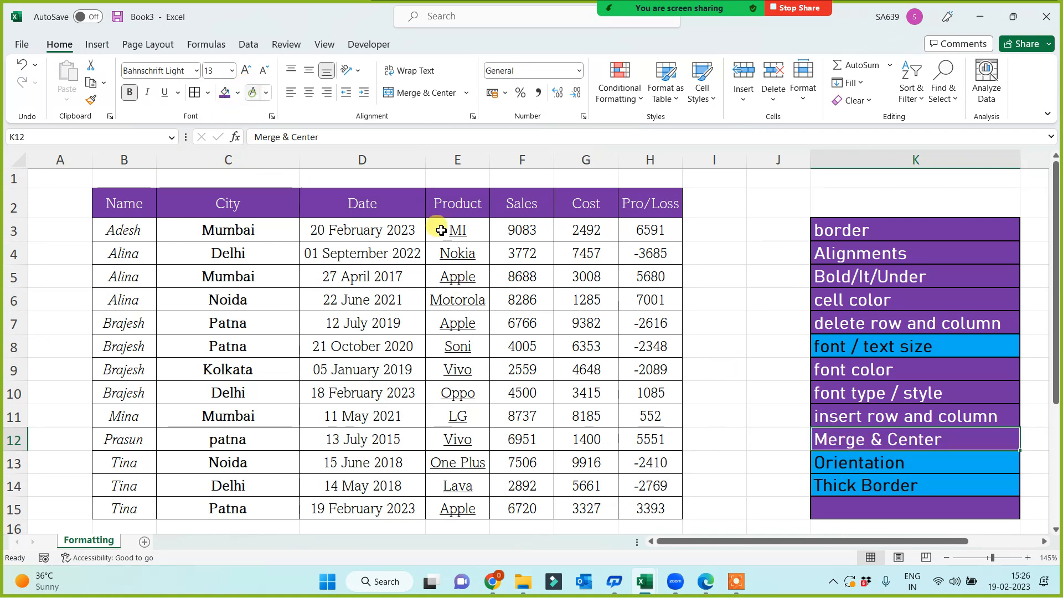
left_click(720, 410)
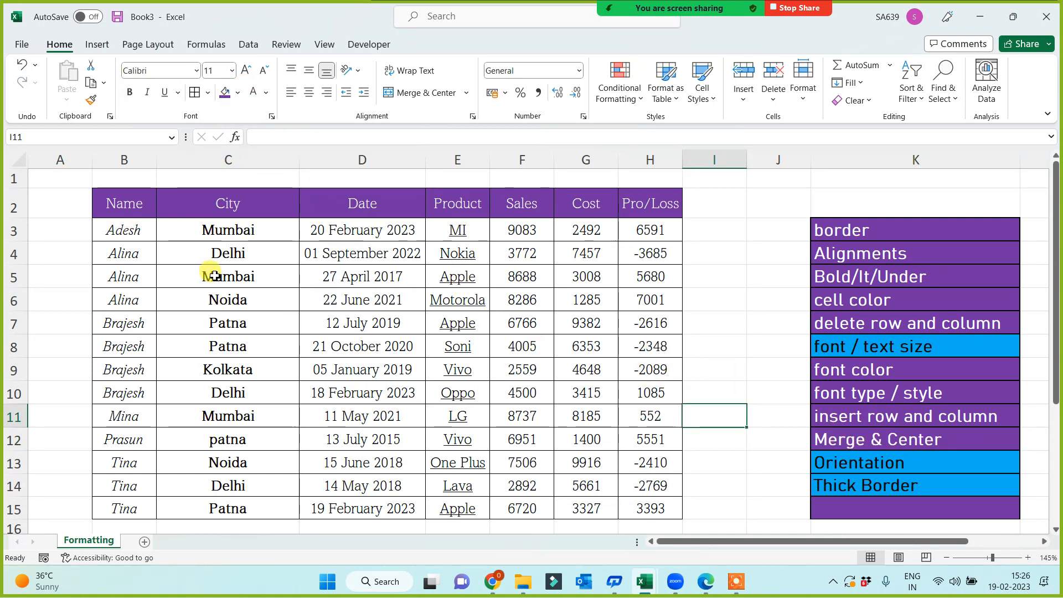
left_click(119, 177)
Merge and centre B1:H1, drag row 1 taller, and fill it Light Blue.
left_click_drag(195, 177, 646, 178)
left_click(716, 340)
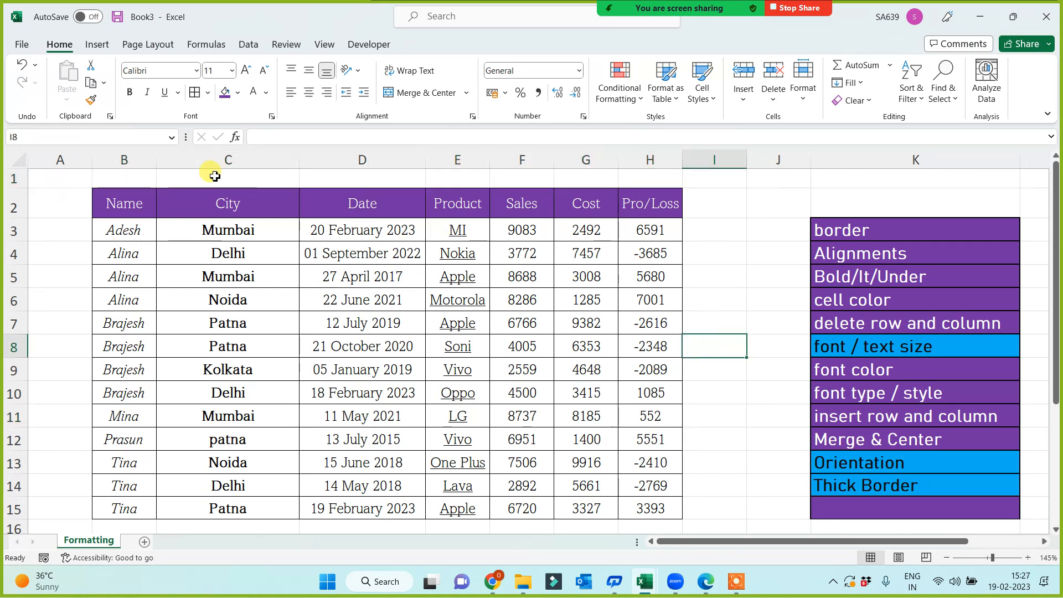
left_click_drag(137, 179, 649, 181)
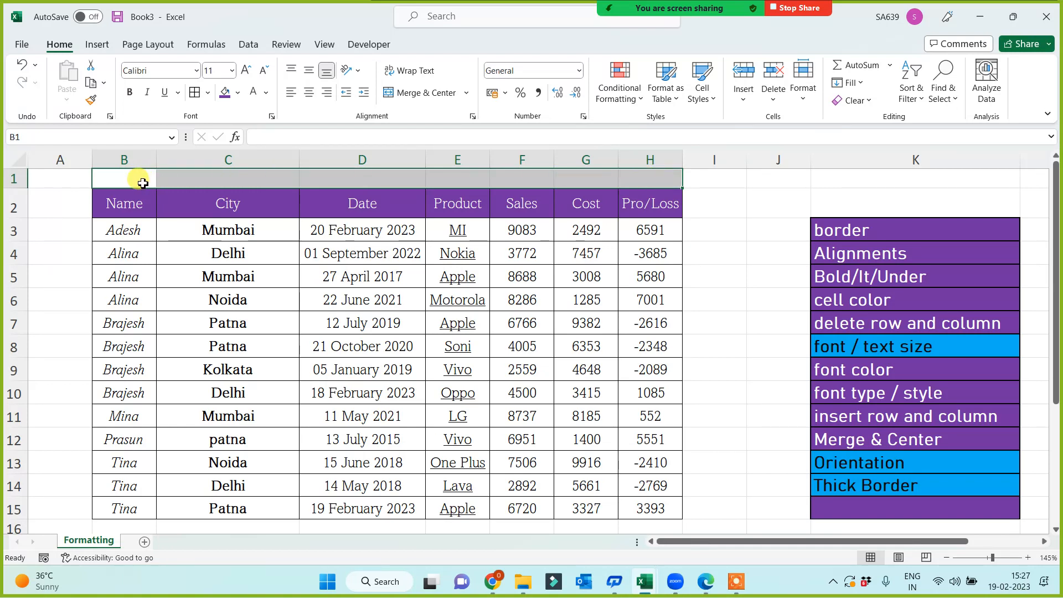
left_click(414, 95)
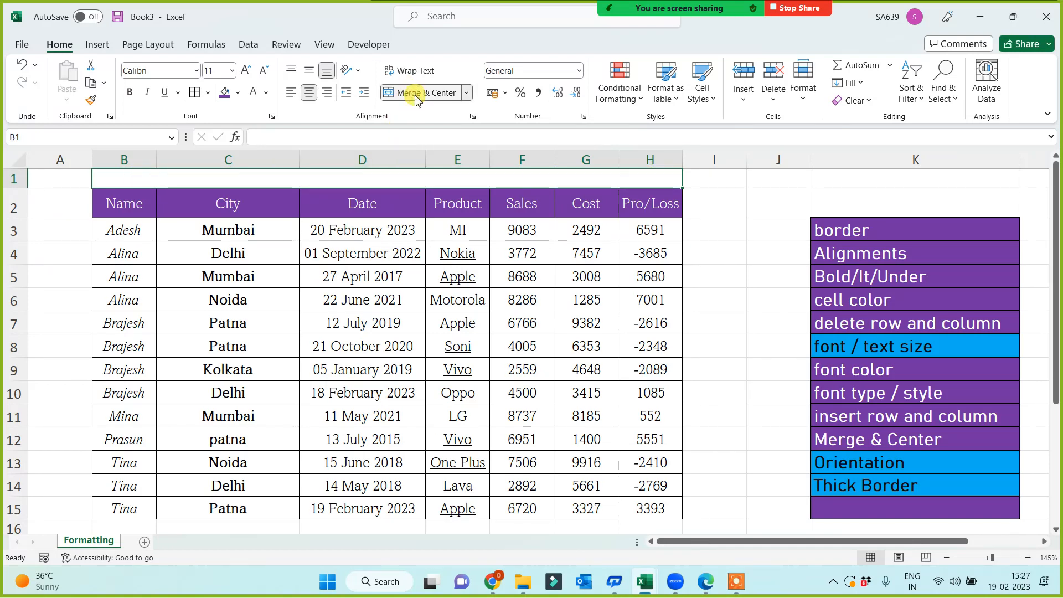
left_click_drag(18, 188, 20, 210)
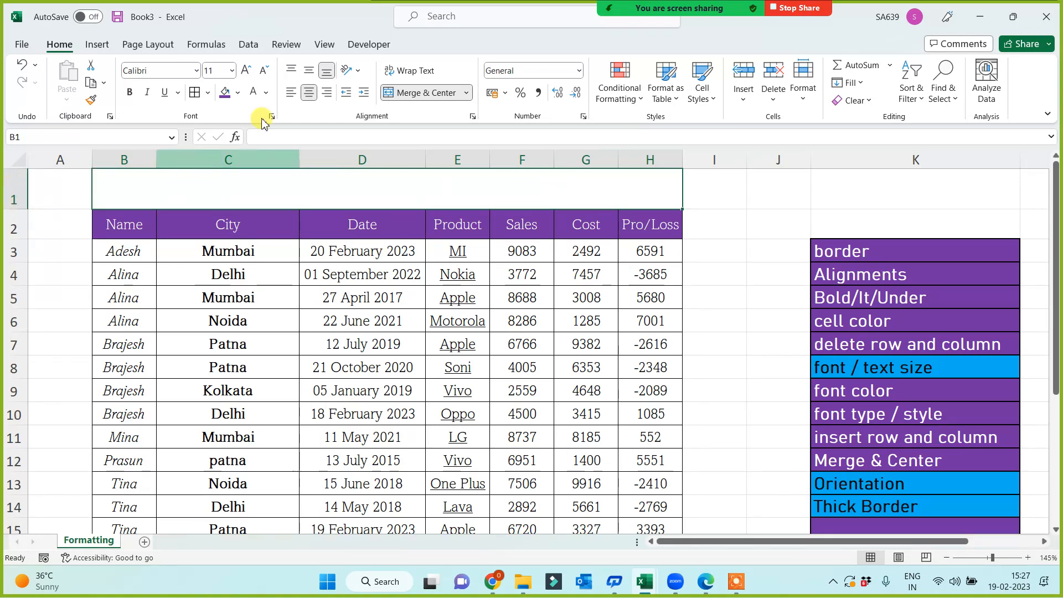
left_click(238, 93)
left_click(290, 221)
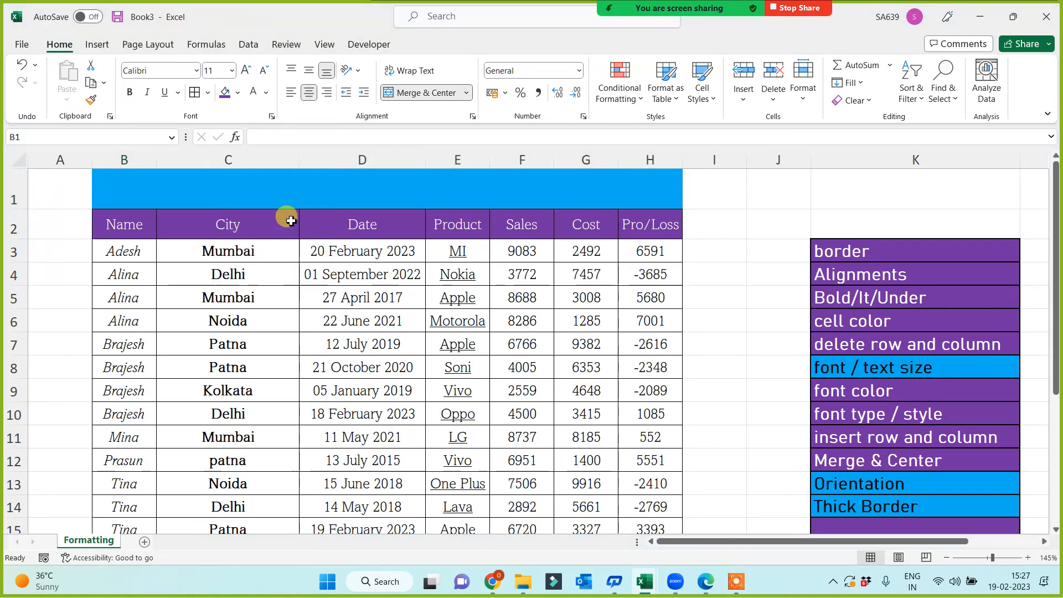
Enter the white title 'Sales Analysis for the fin year 2021-2022' in merged B1.
left_click(258, 98)
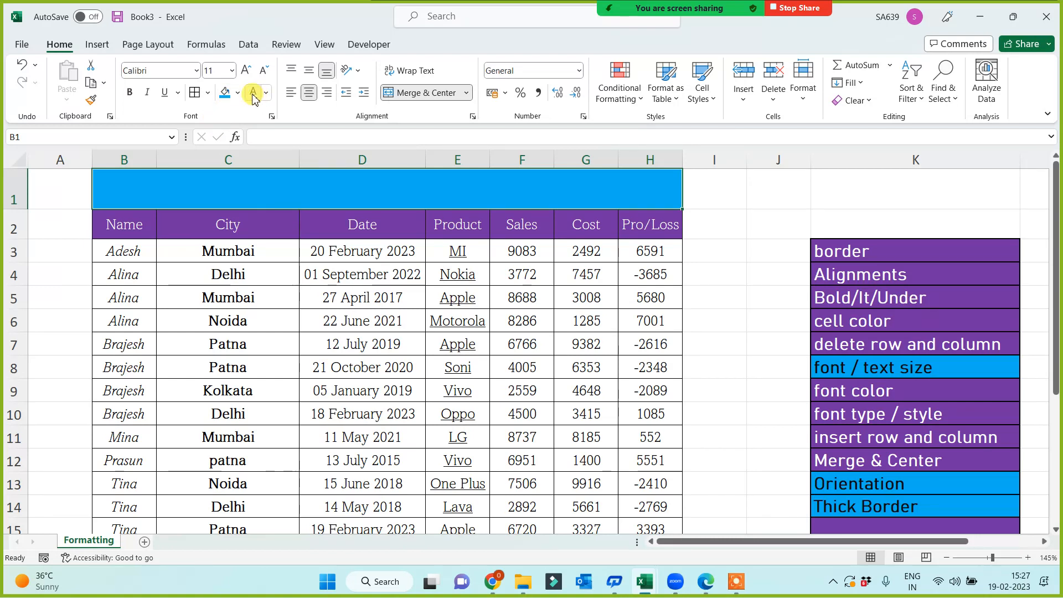
double_click(422, 186)
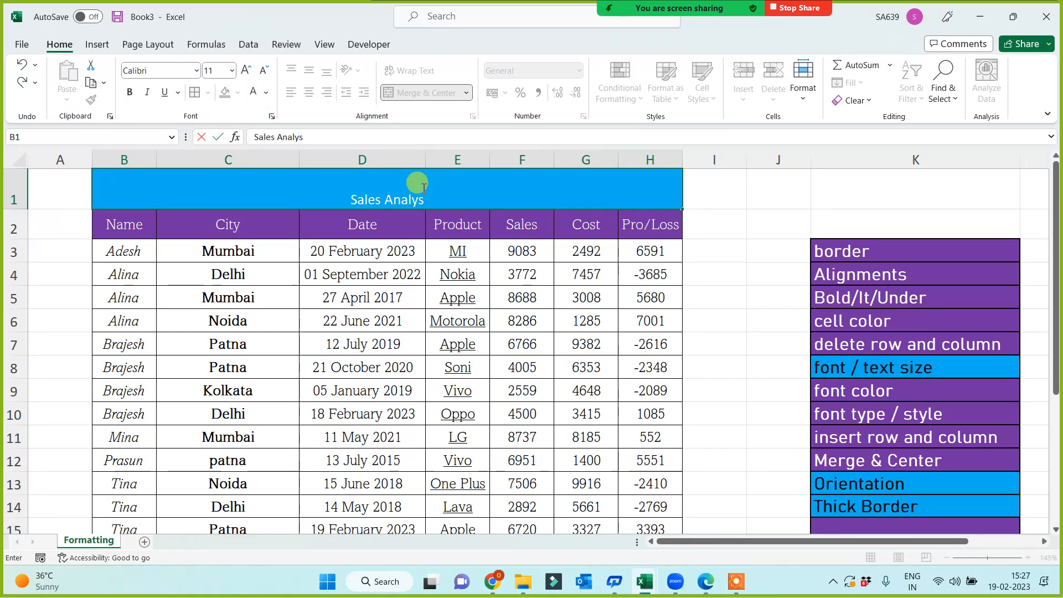
type("is for")
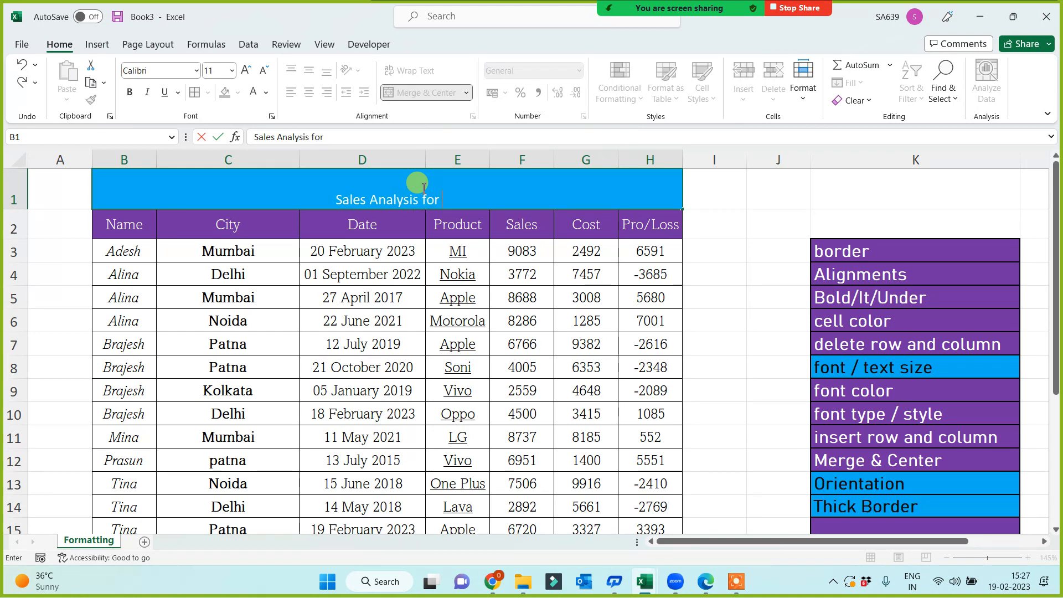
type(" the fin y")
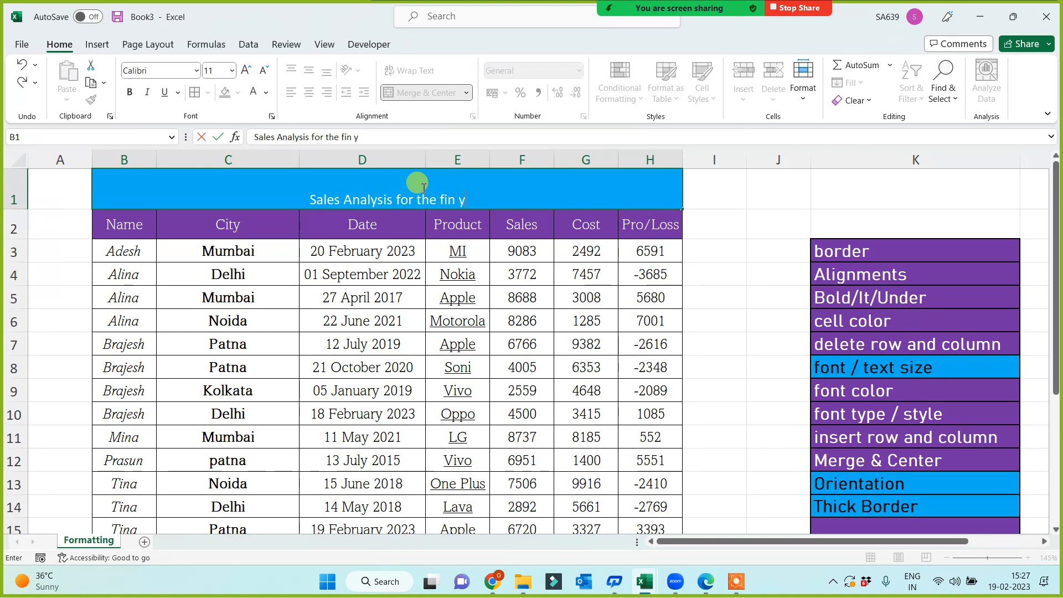
type("ear 2021")
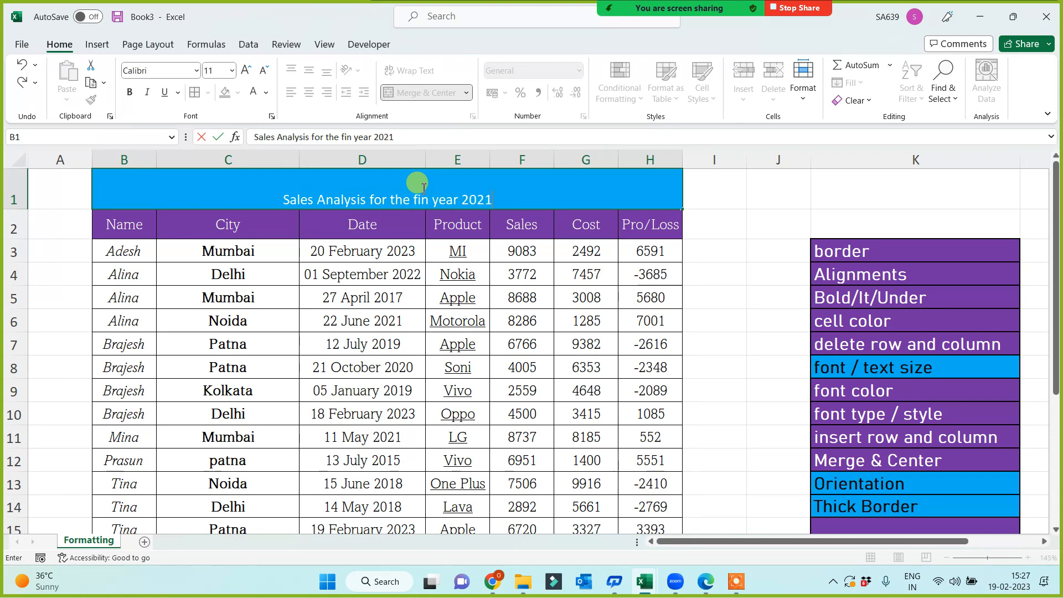
type("-2022")
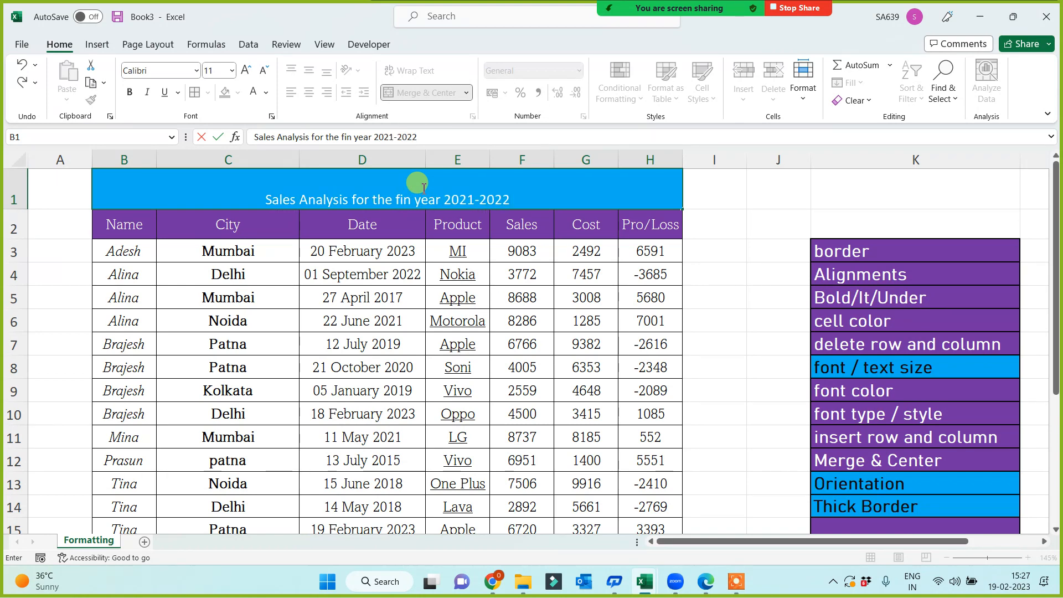
left_click(758, 255)
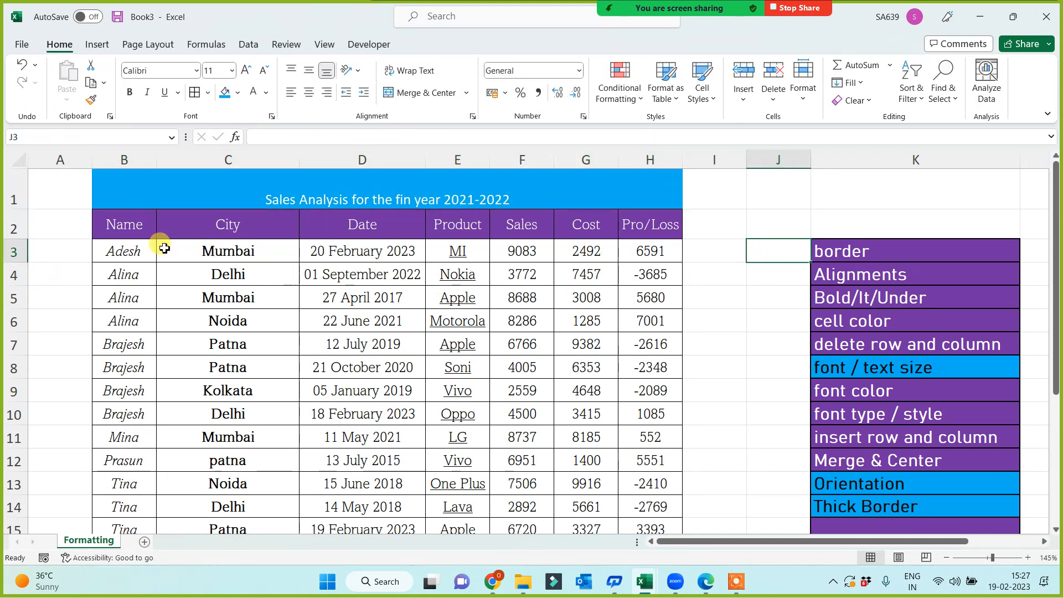
left_click_drag(143, 225, 651, 458)
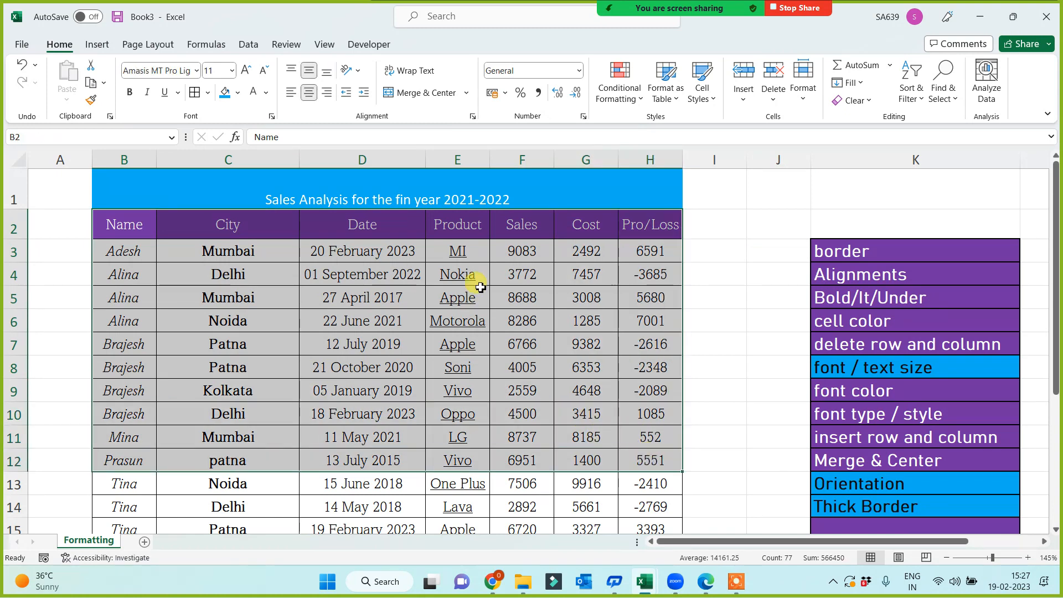
key("Up")
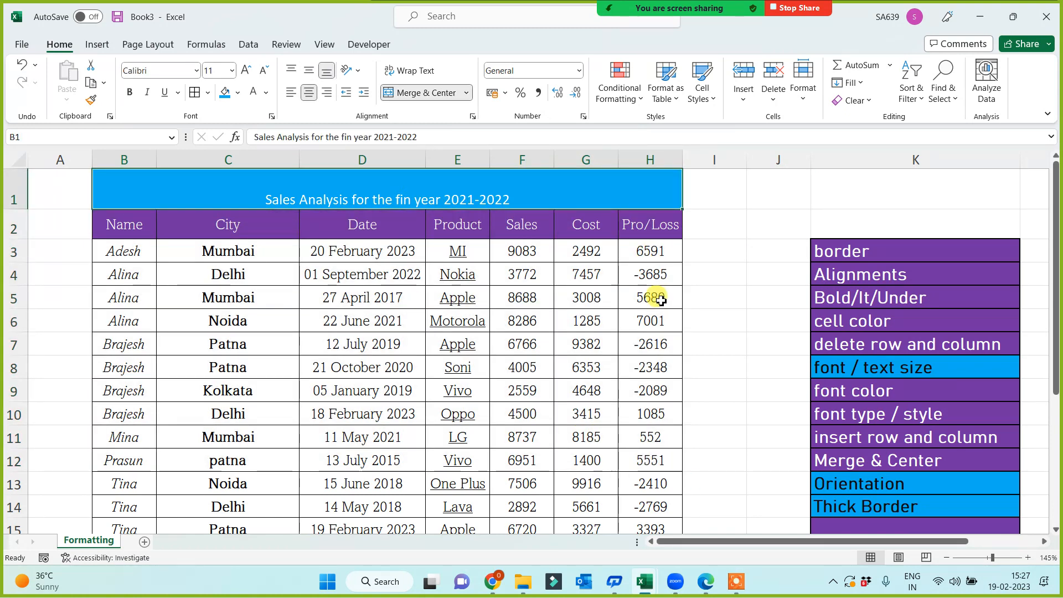
Set the B1 title to bold, font size 20, and middle-align it in row 1.
left_click(233, 71)
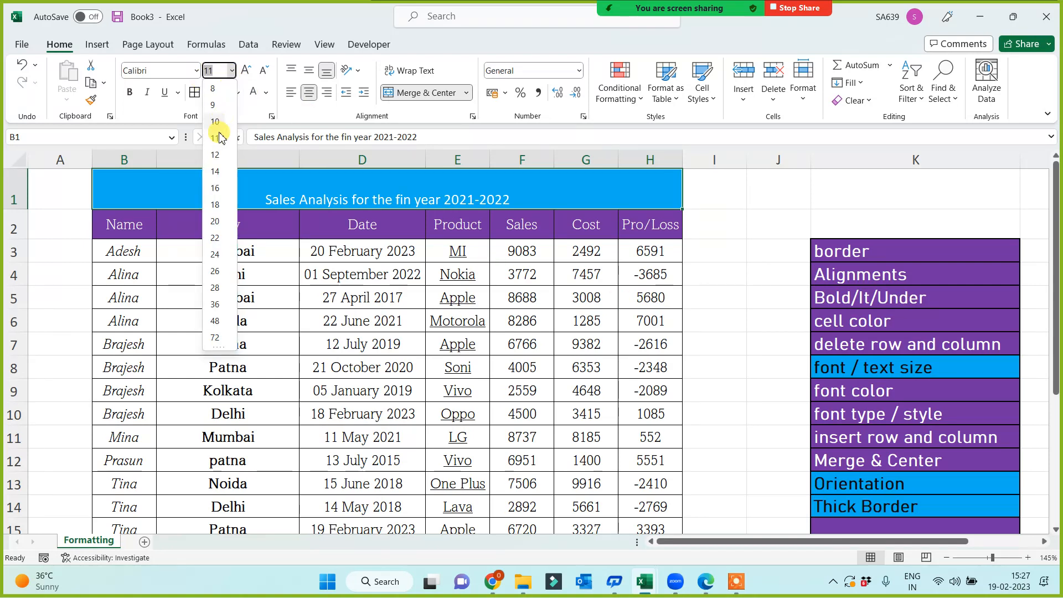
left_click(215, 204)
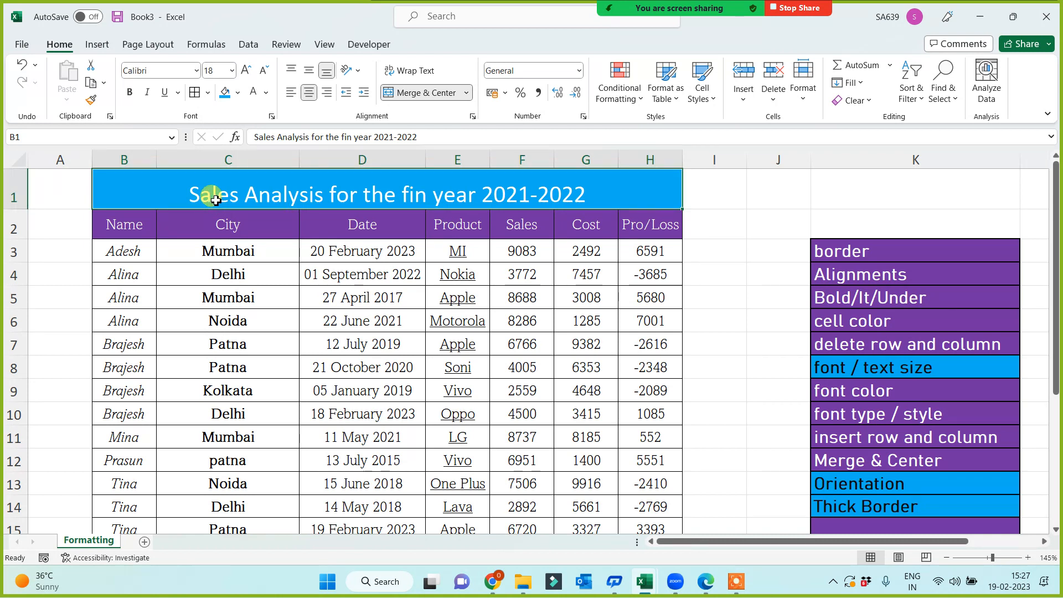
left_click(244, 71)
left_click(244, 71)
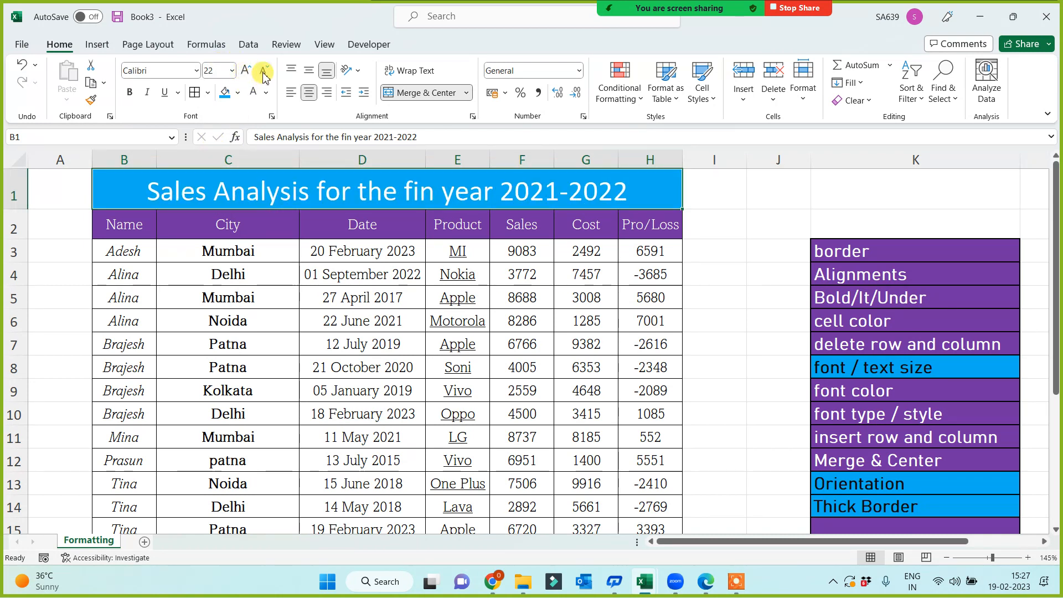
left_click(263, 72)
left_click(264, 72)
left_click(246, 72)
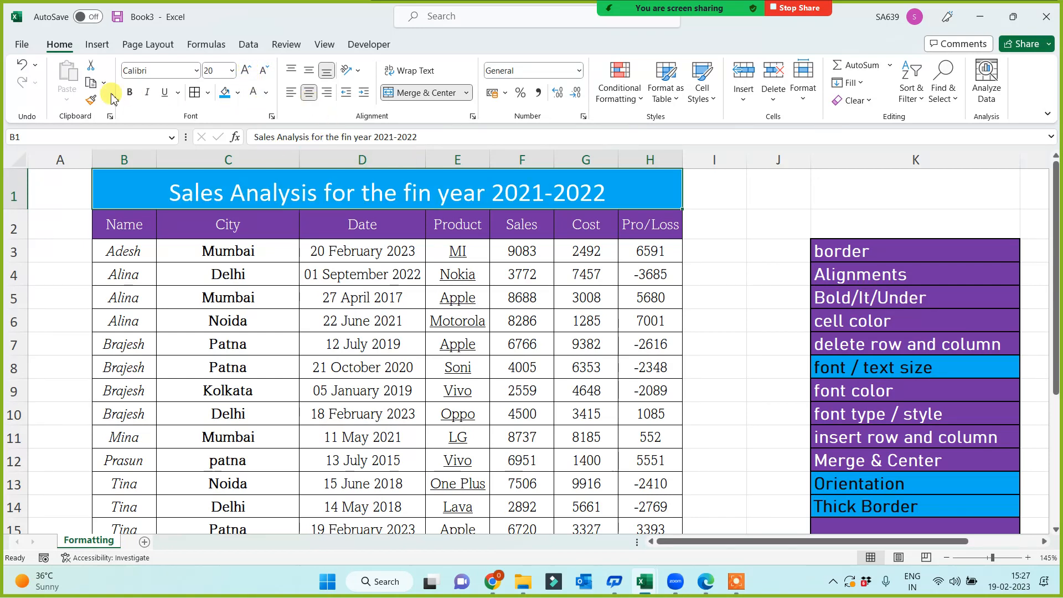
left_click(133, 90)
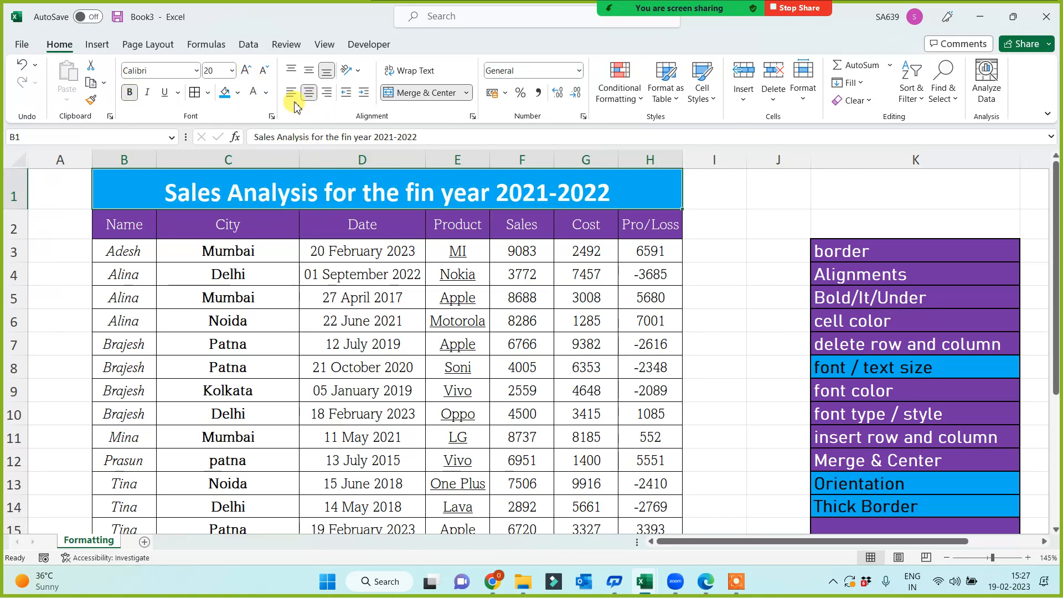
left_click(312, 71)
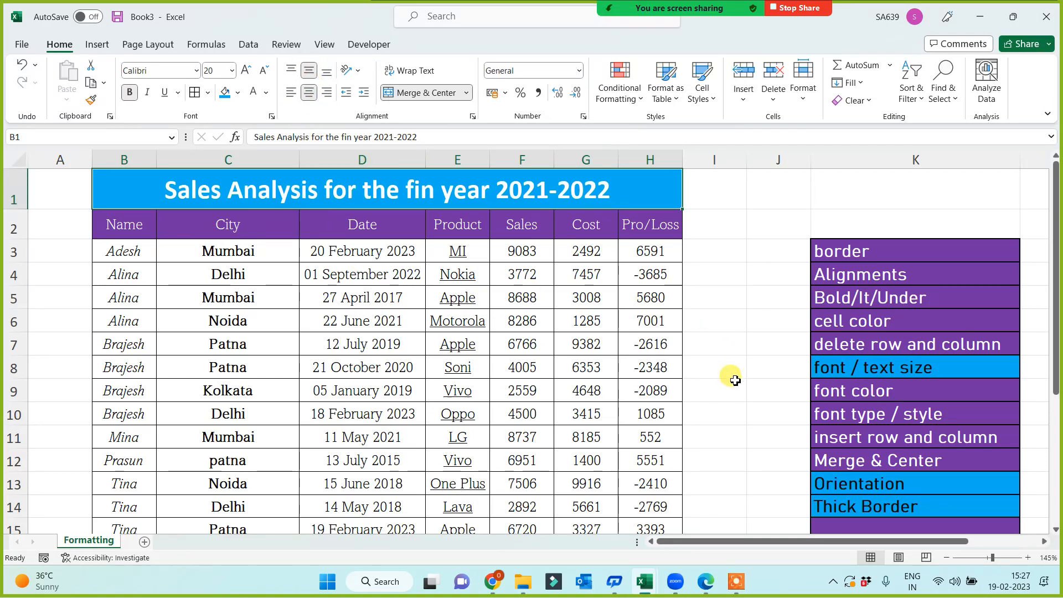
left_click(858, 375)
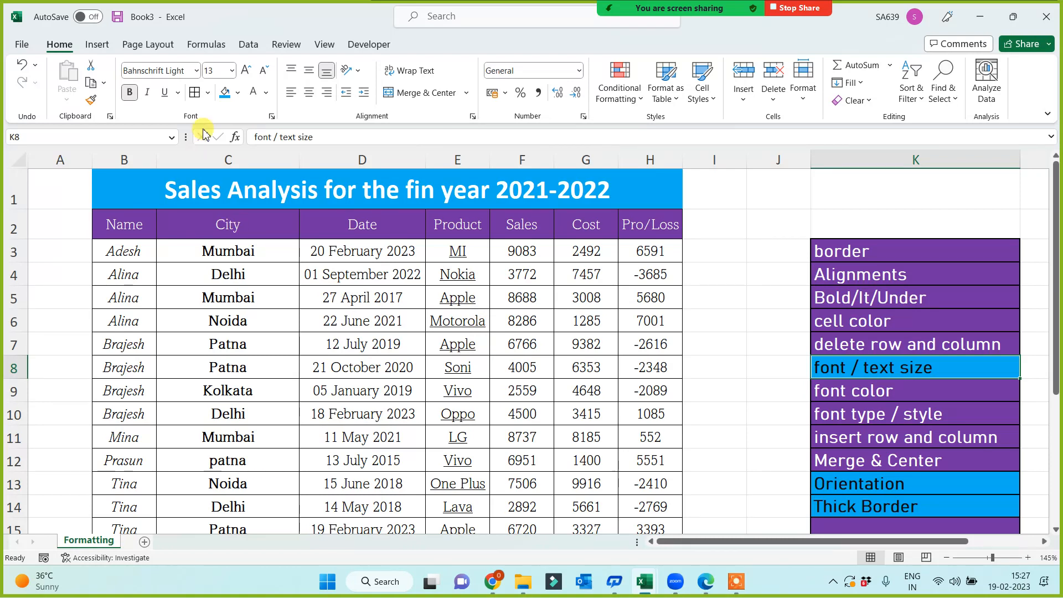
Format-paint cell color's purple fill onto the font / text size label.
left_click(859, 320)
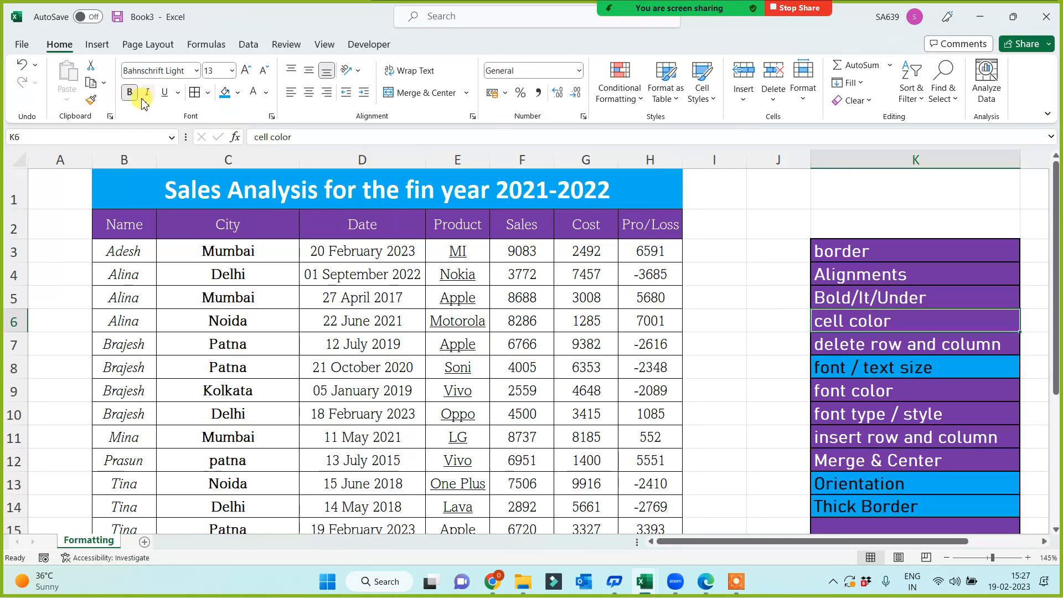
left_click(92, 99)
left_click(858, 368)
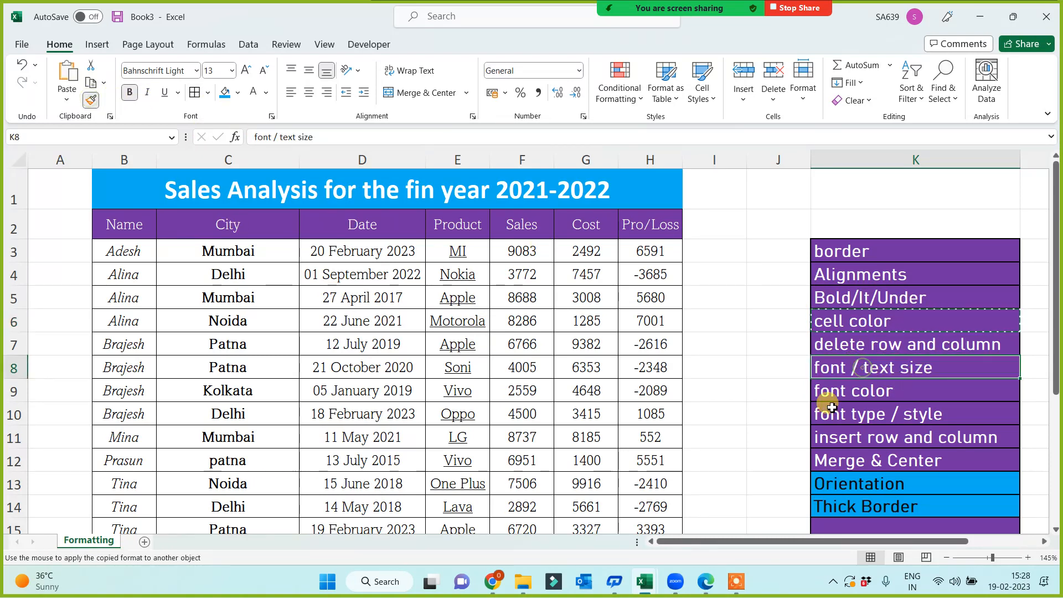
Scroll around the sheet and select I1:I15 beside the table.
left_click(764, 420)
scroll(752, 422, "down", 1)
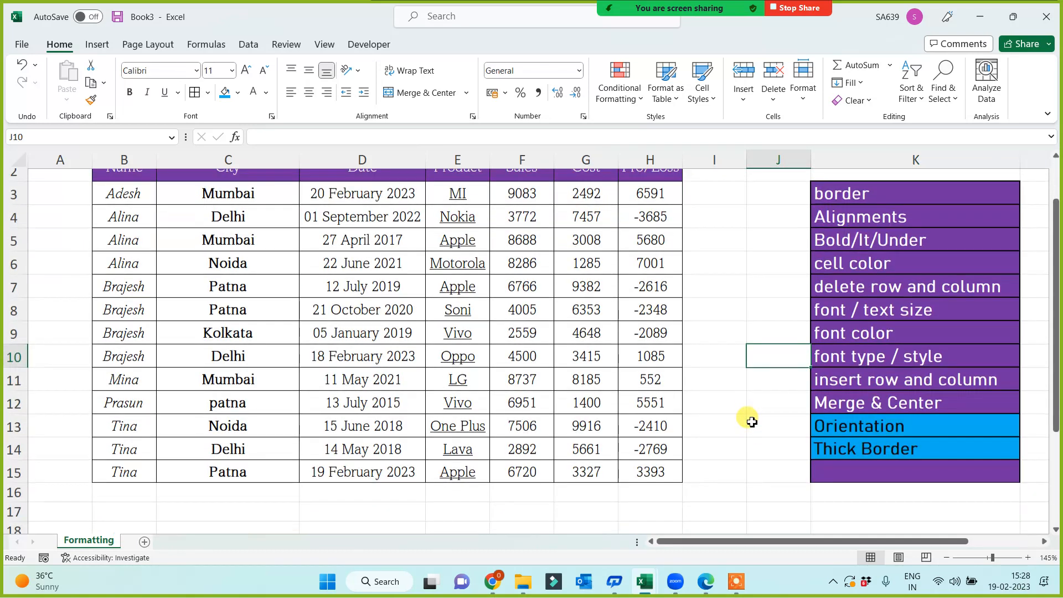
scroll(754, 432, "up", 1)
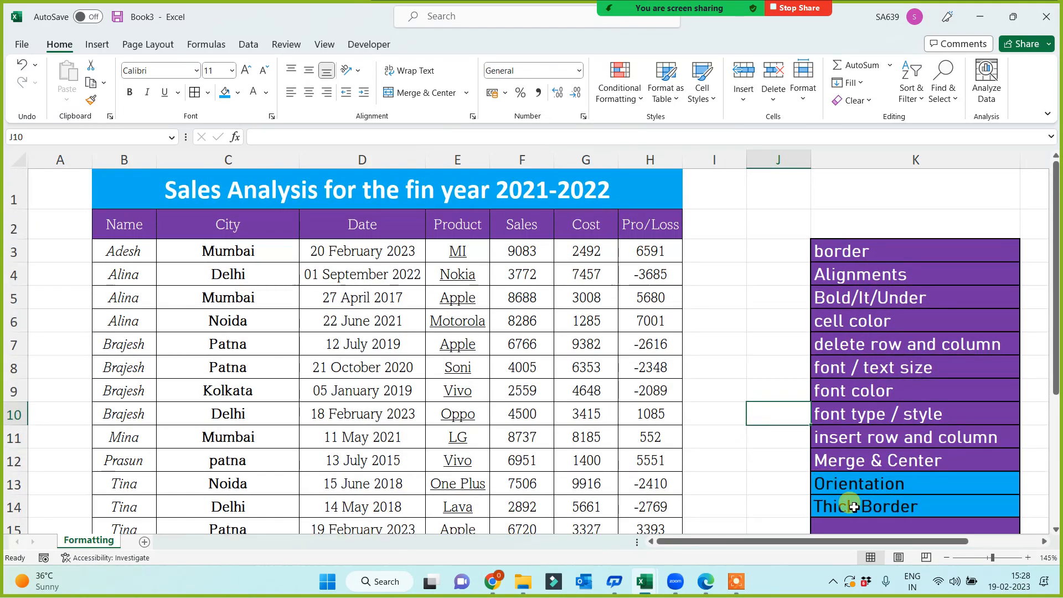
left_click(867, 483)
left_click(739, 457)
scroll(738, 448, "down", 1)
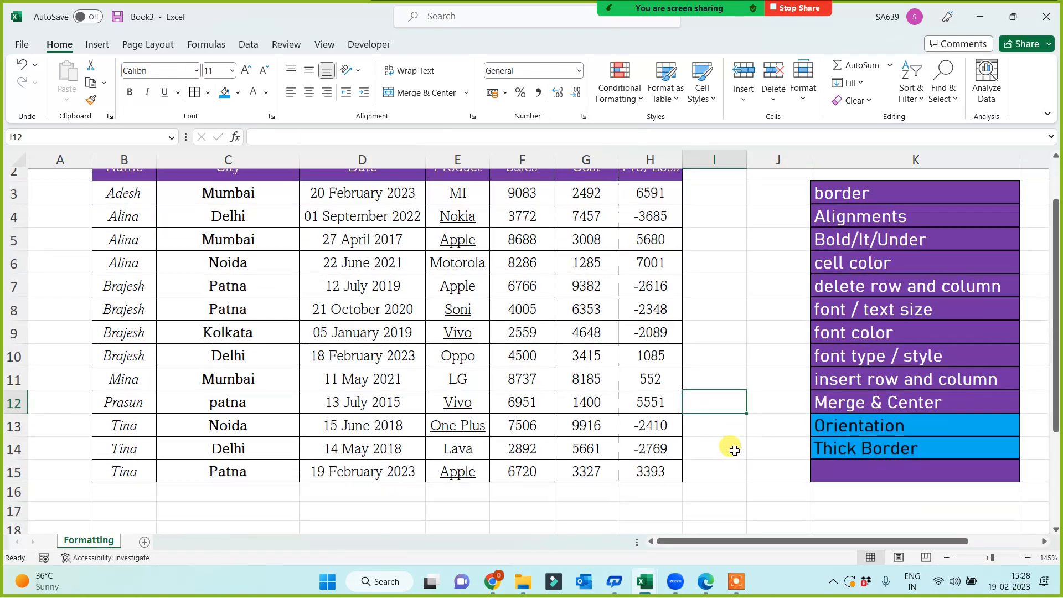
scroll(728, 435, "down", 1, "ctrl")
scroll(694, 437, "up", 1)
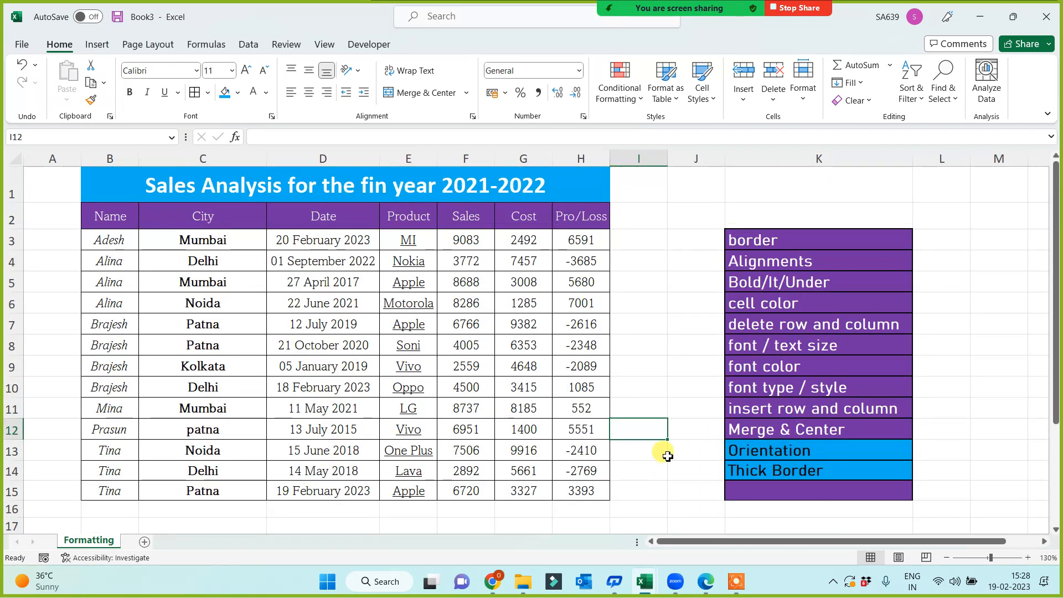
left_click_drag(638, 195, 622, 493)
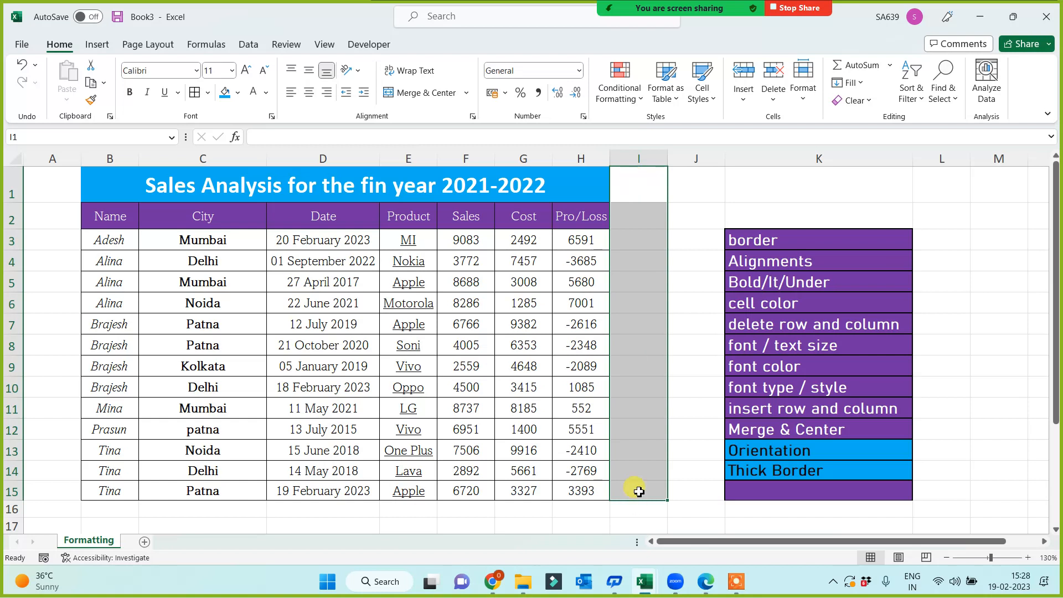
Merge I1:I15, fill it blue, and enter 'Sales Report Created by Delhi Team'.
left_click(415, 93)
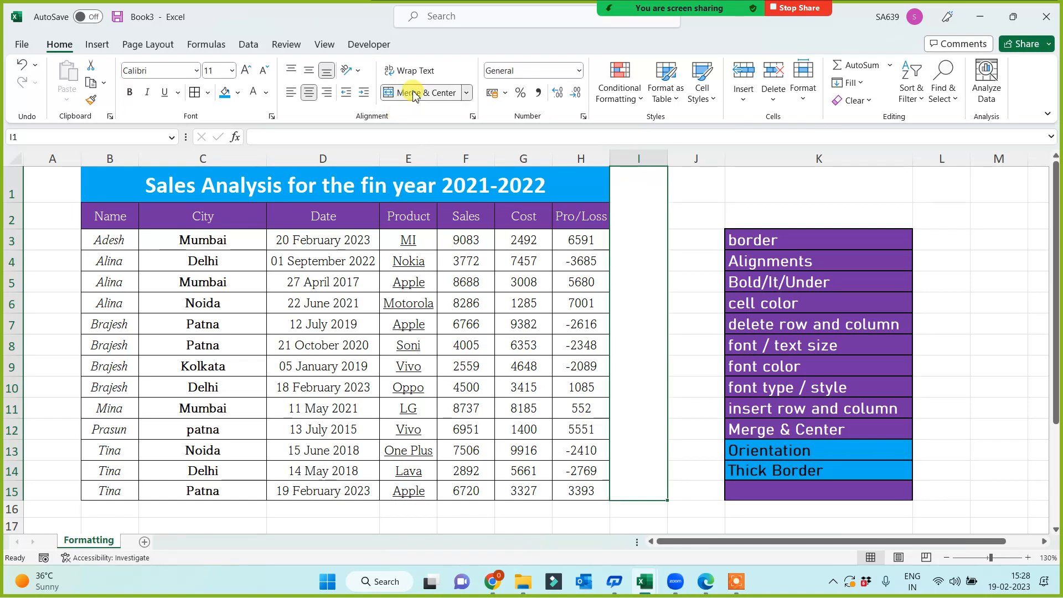
left_click(225, 93)
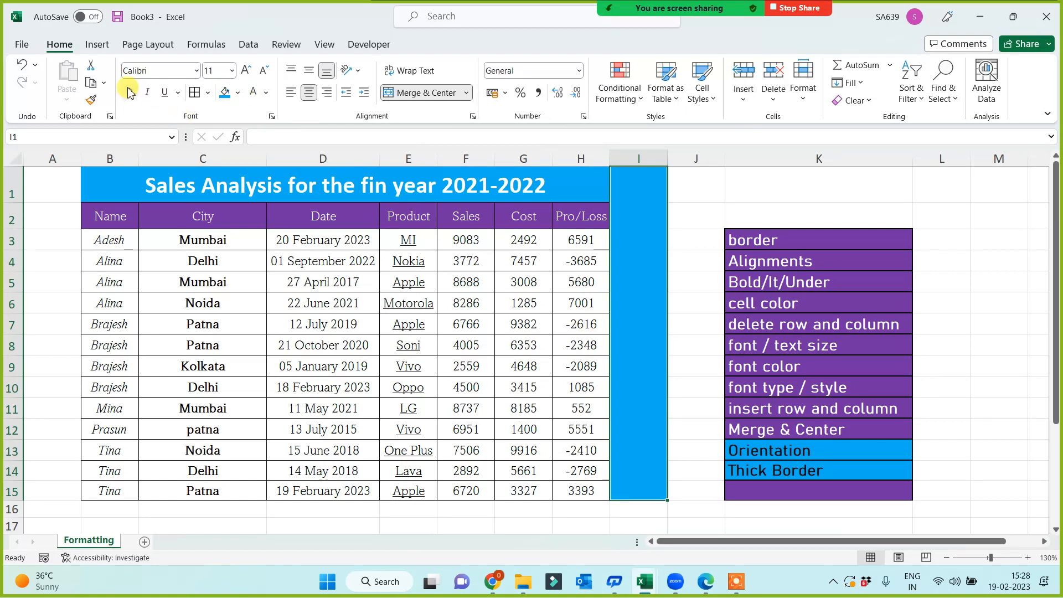
double_click(623, 361)
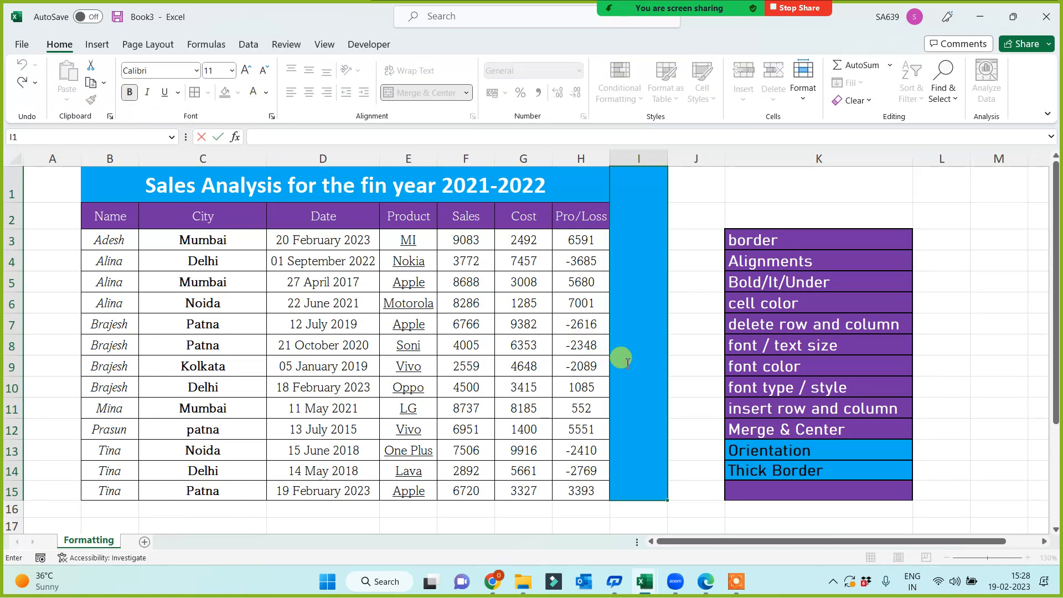
type("Sales Rep")
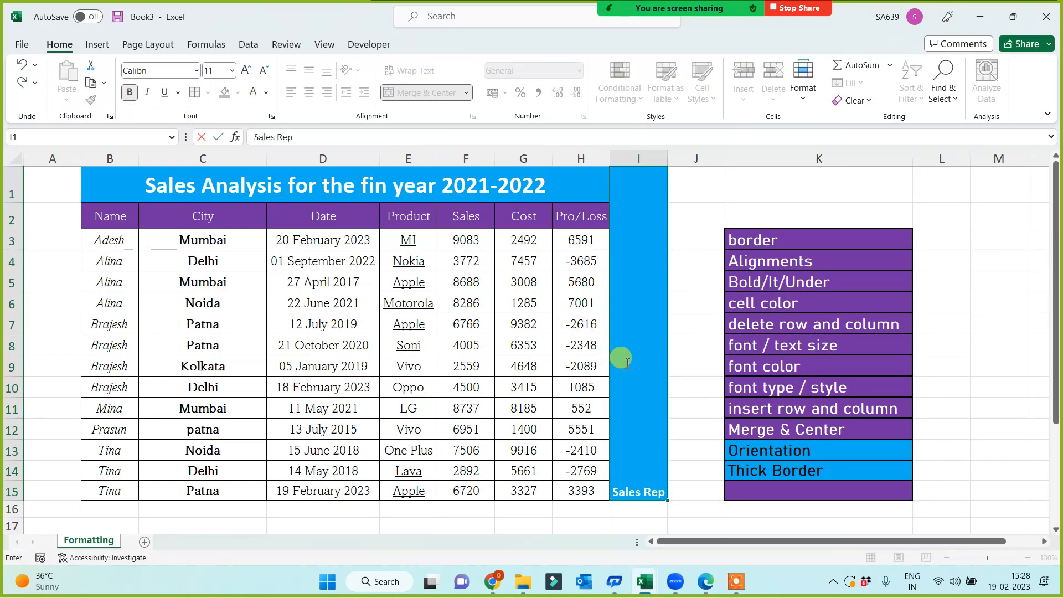
type("ort Created")
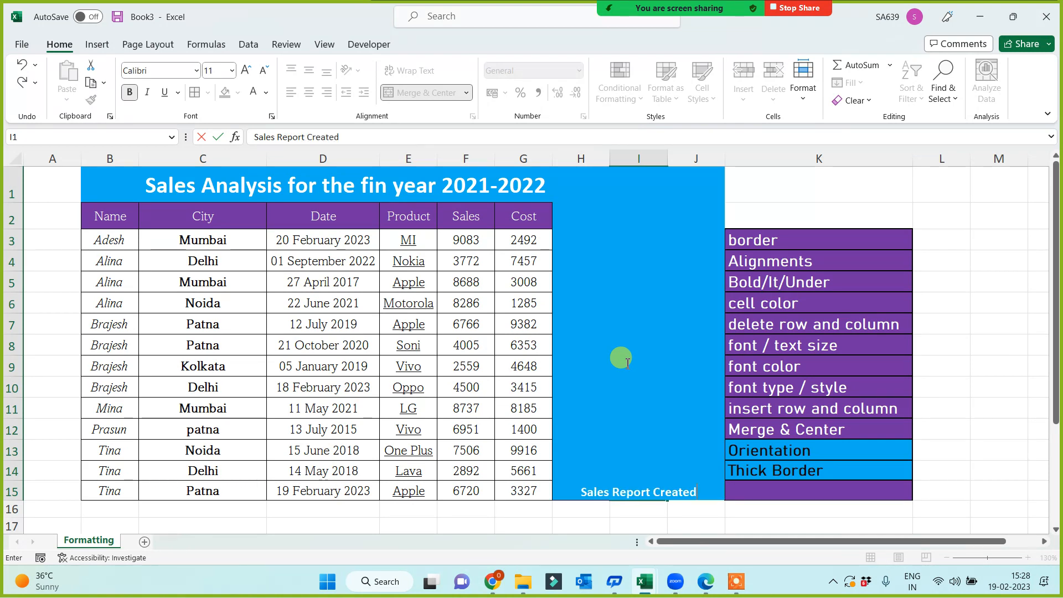
type(" by ")
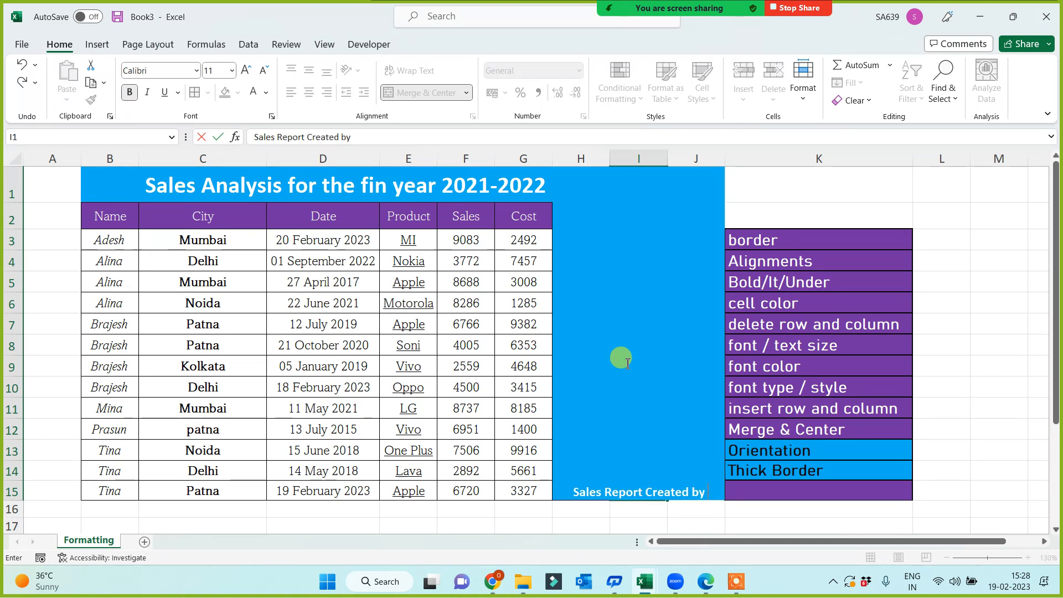
type("Delhi Te")
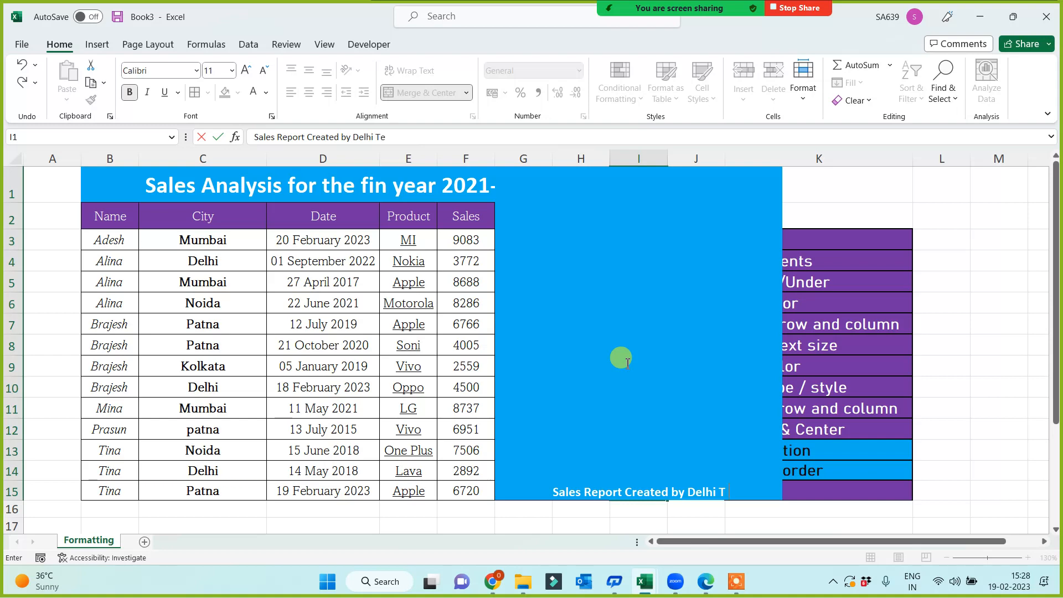
type("am")
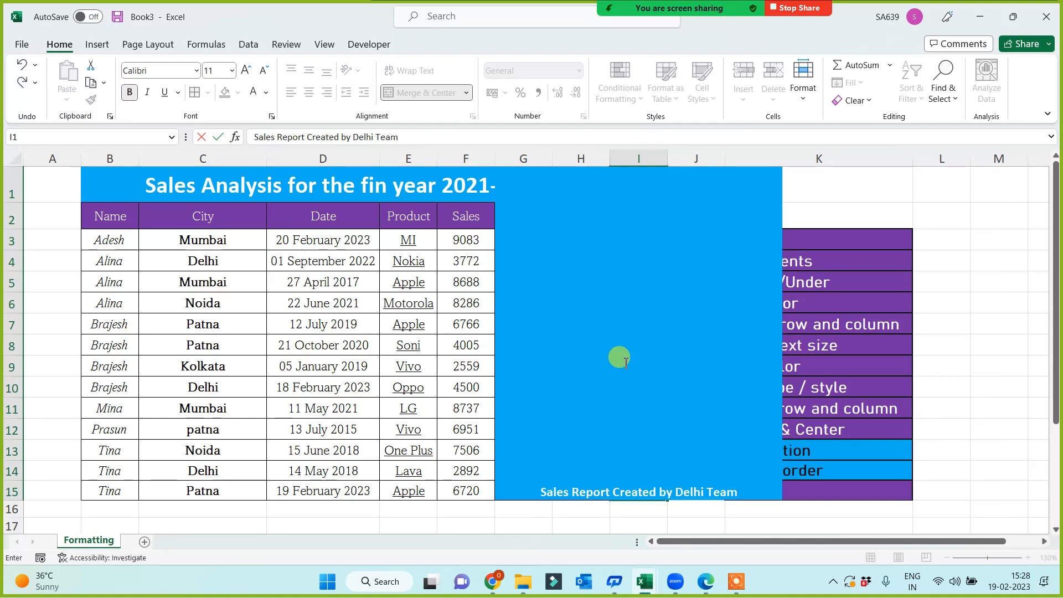
left_click(937, 256)
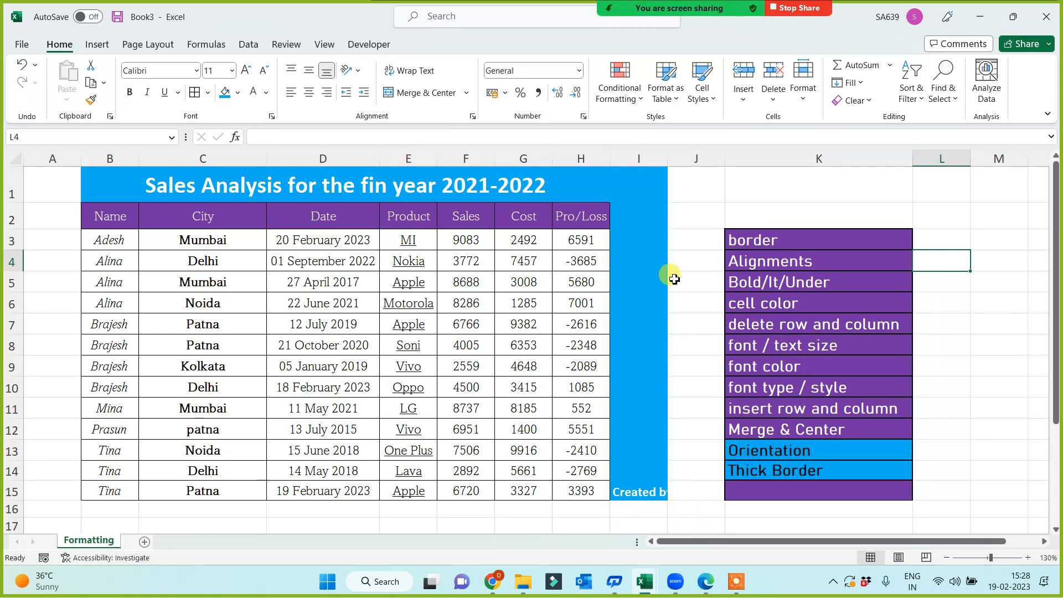
Widen column I, then narrow it back to a slim width.
left_click_drag(670, 157, 845, 197)
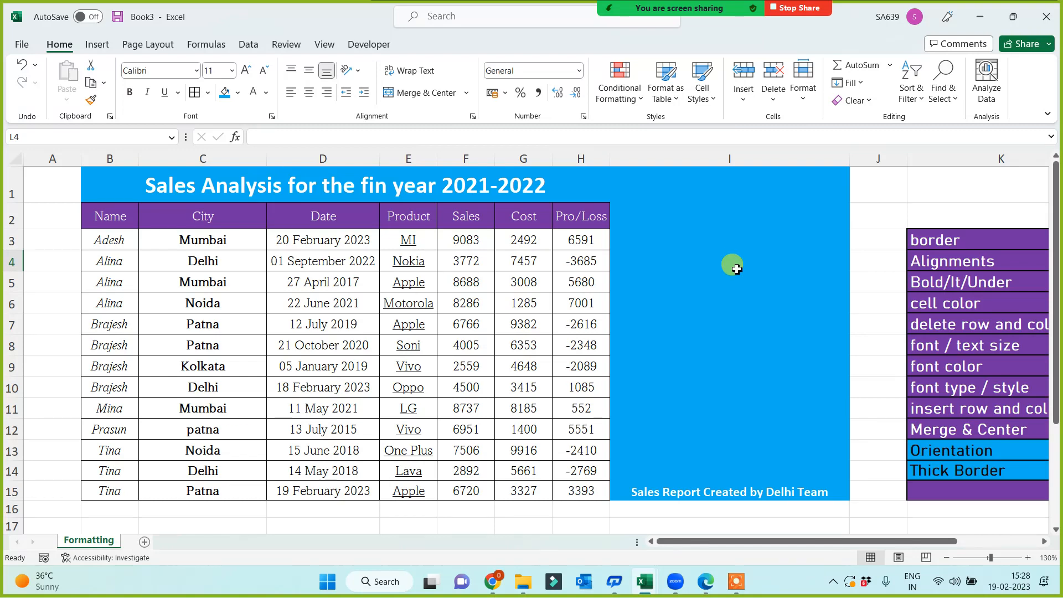
left_click_drag(849, 157, 642, 213)
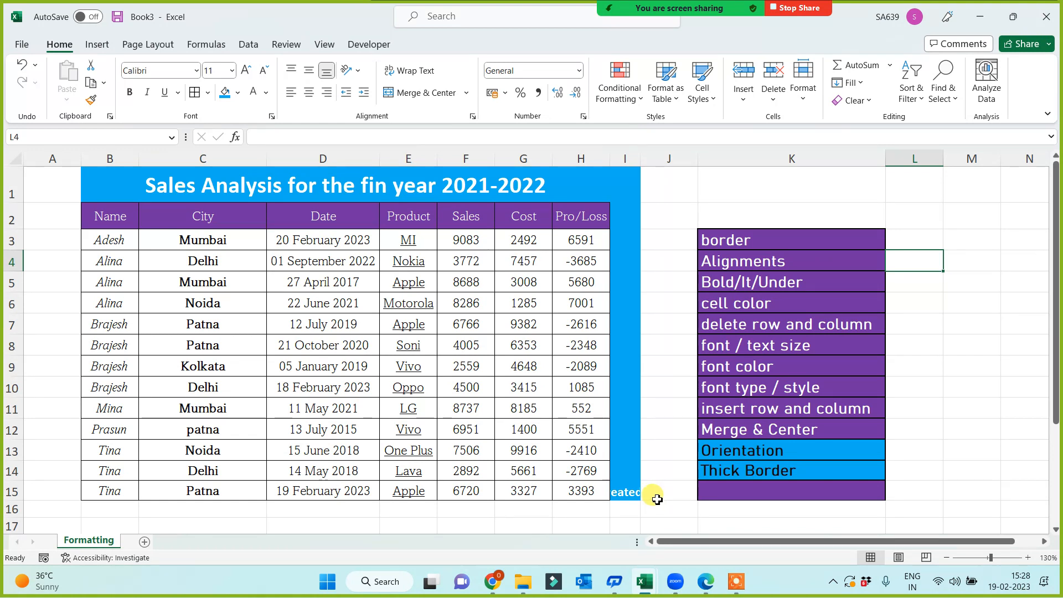
left_click(625, 489)
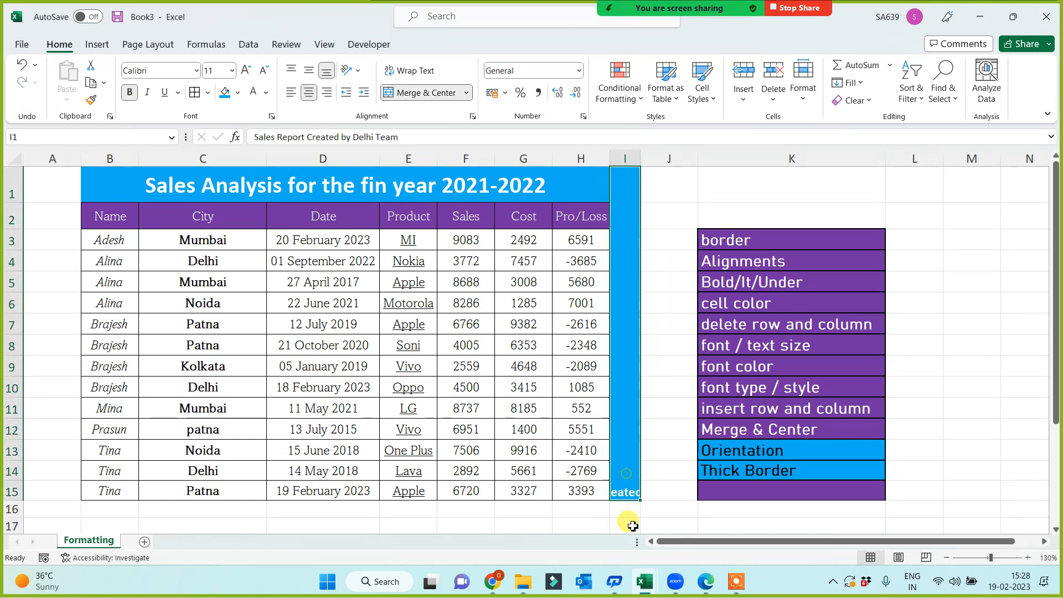
Rotate the I1 Delhi Team note to read upward at 16 pt, middle-aligned, and widen column I slightly.
left_click(361, 73)
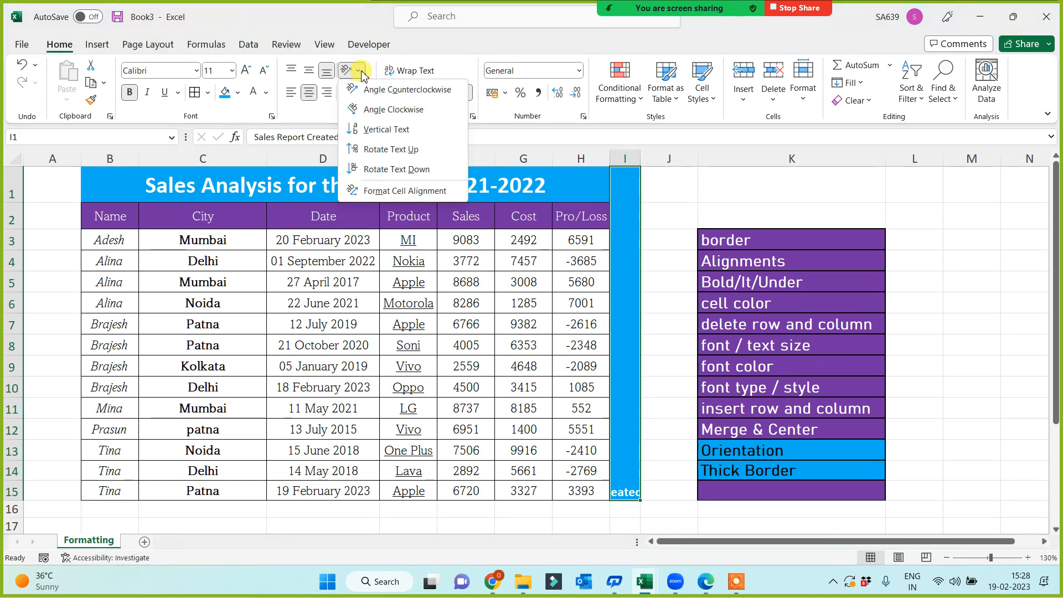
left_click(355, 152)
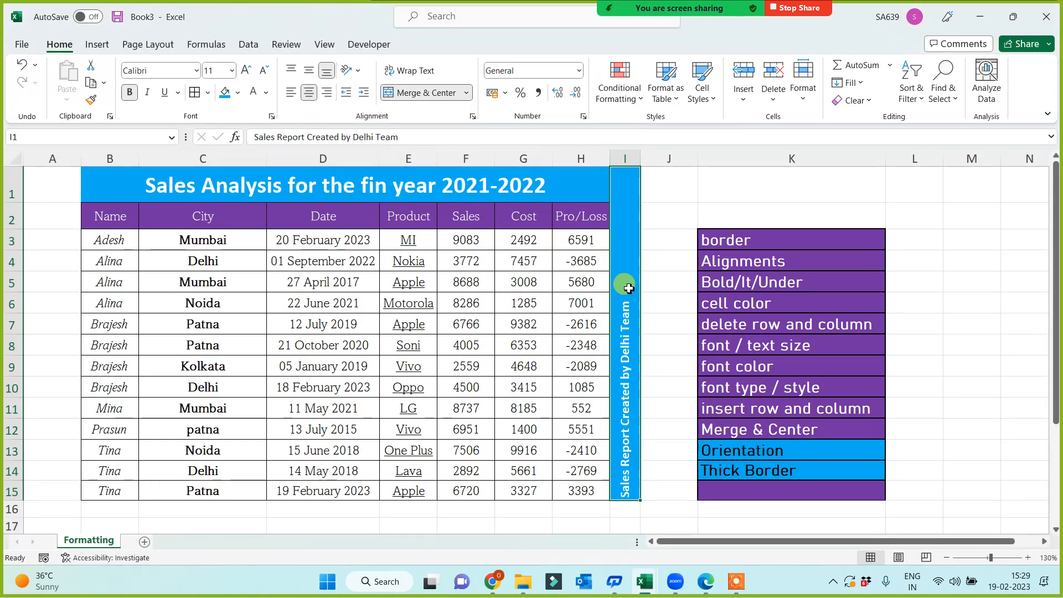
left_click(245, 71)
left_click(245, 71)
left_click(245, 71)
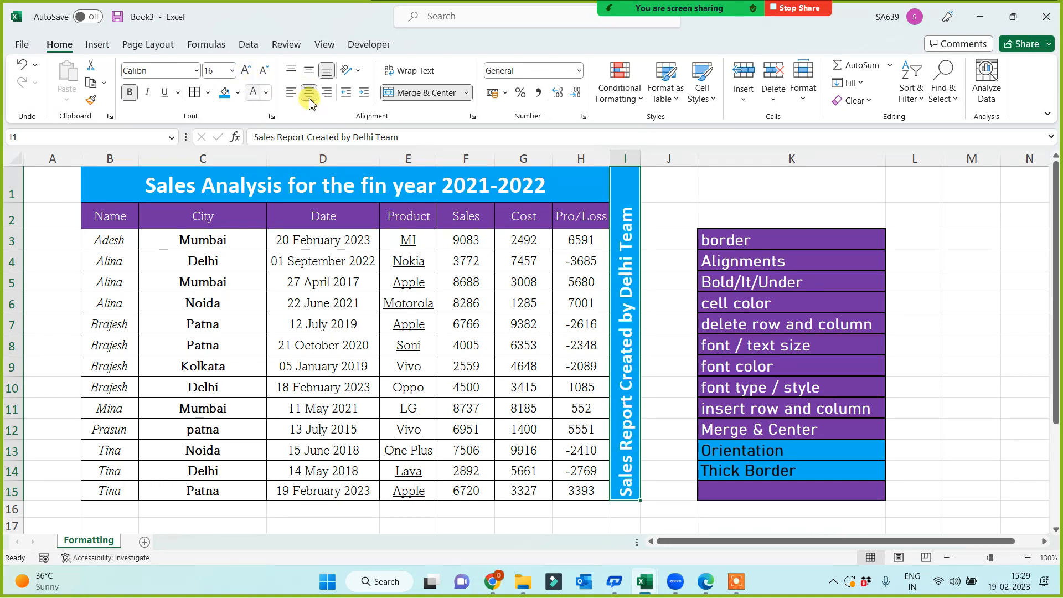
left_click(310, 69)
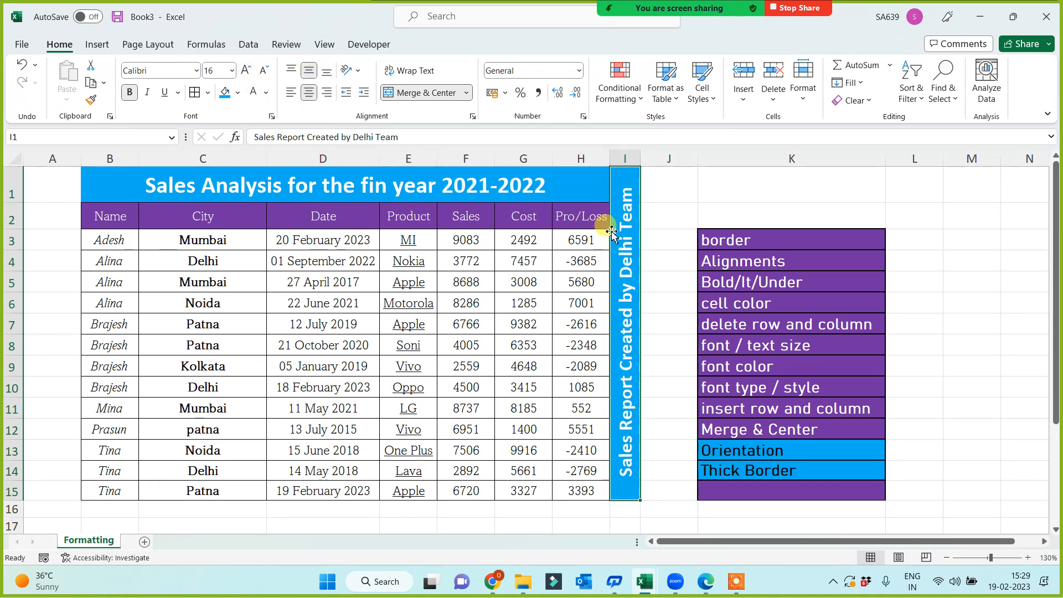
left_click_drag(641, 160, 651, 162)
left_click(756, 194)
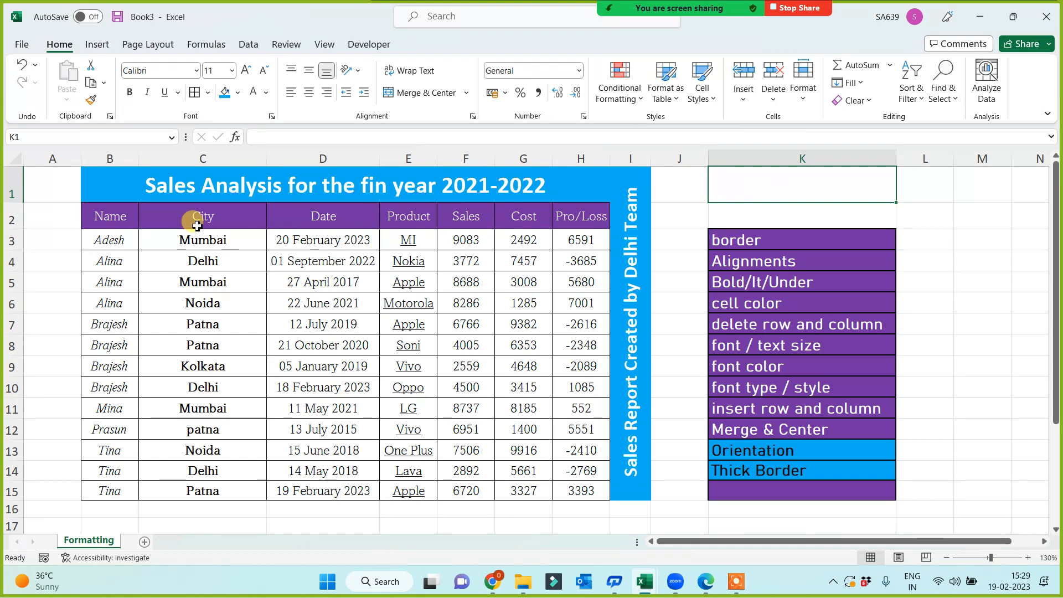
Frame the block B1:I15 with a thick outside border.
left_click_drag(107, 177, 636, 475)
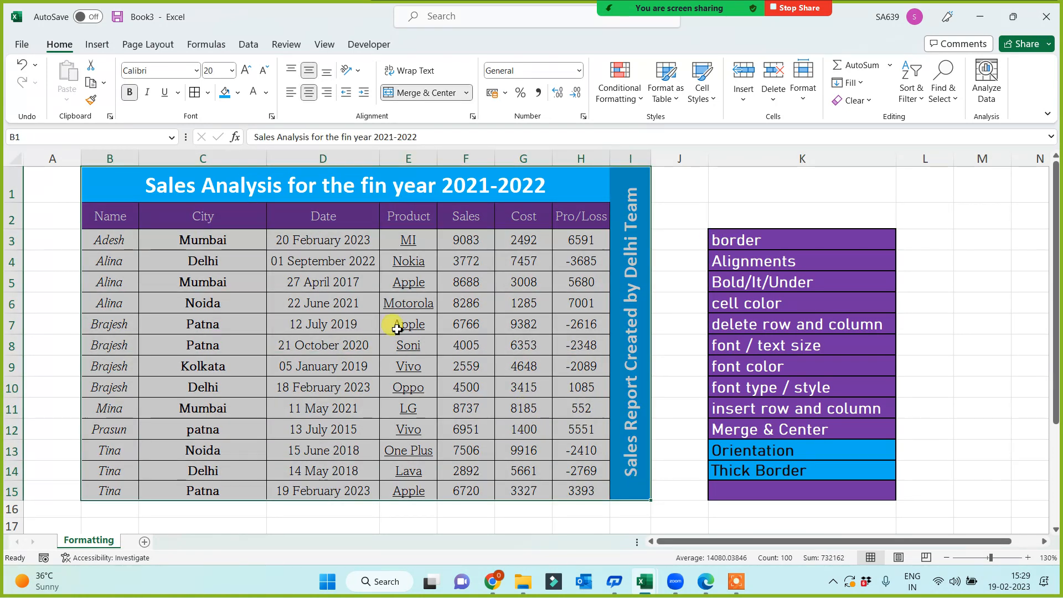
left_click(208, 98)
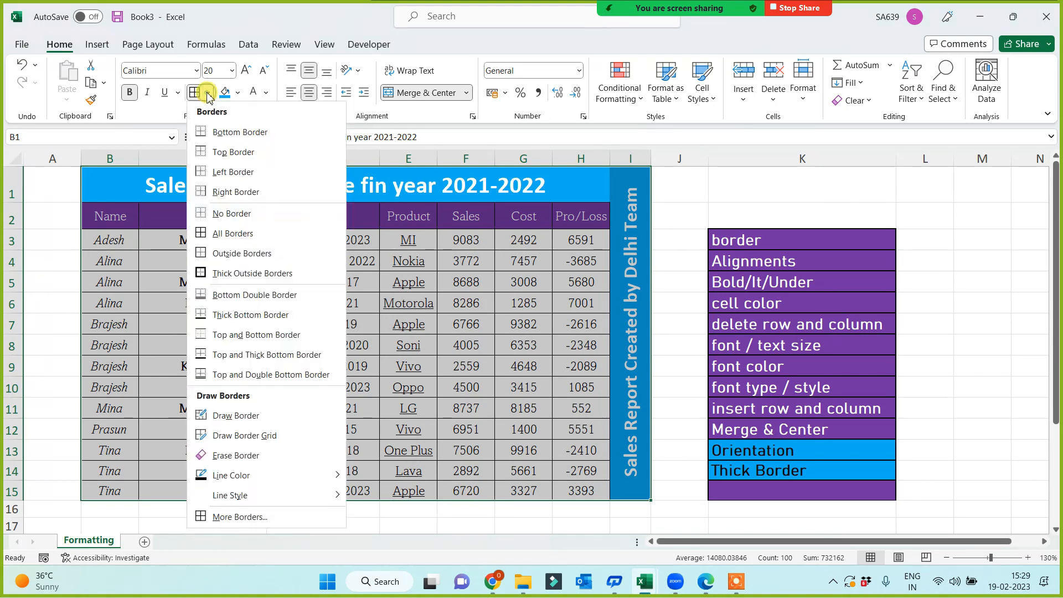
left_click(201, 274)
left_click(956, 232)
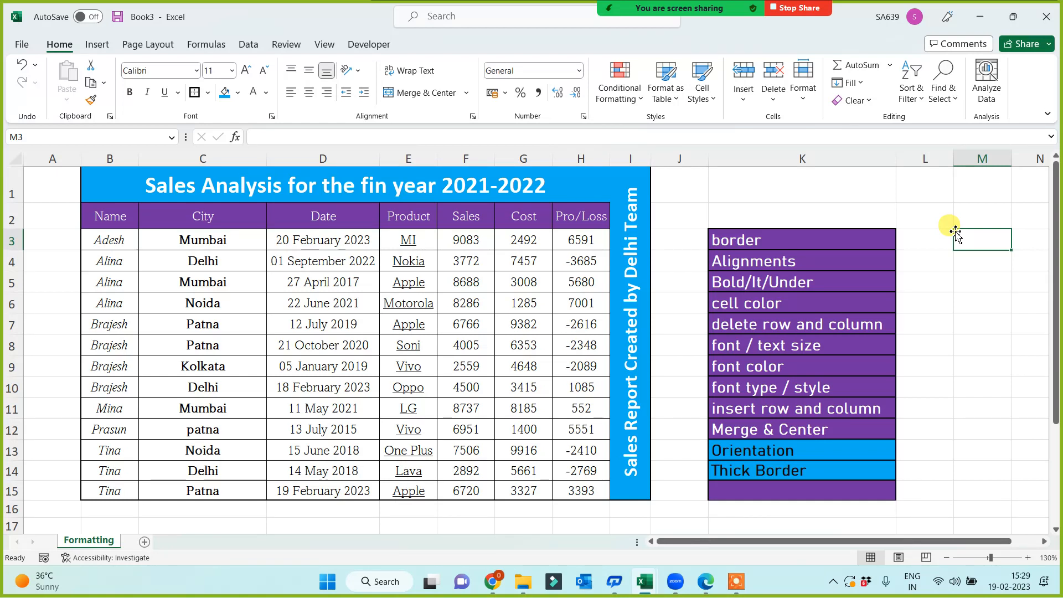
Copy the purple format from the font / text size label in K8 onto the Orientation label in K13.
left_click(770, 345)
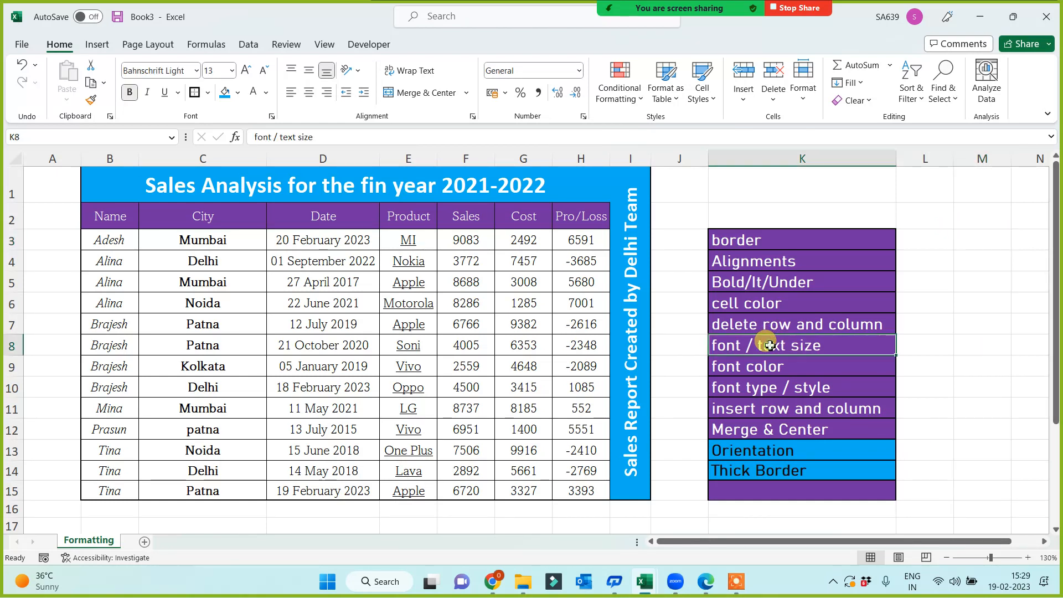
left_click(91, 101)
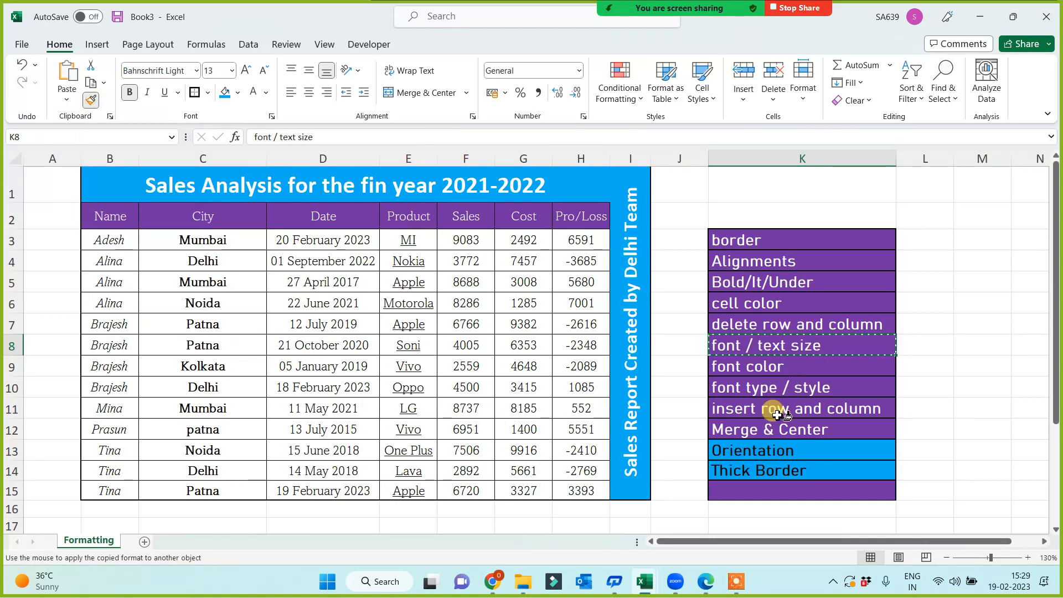
left_click(755, 451)
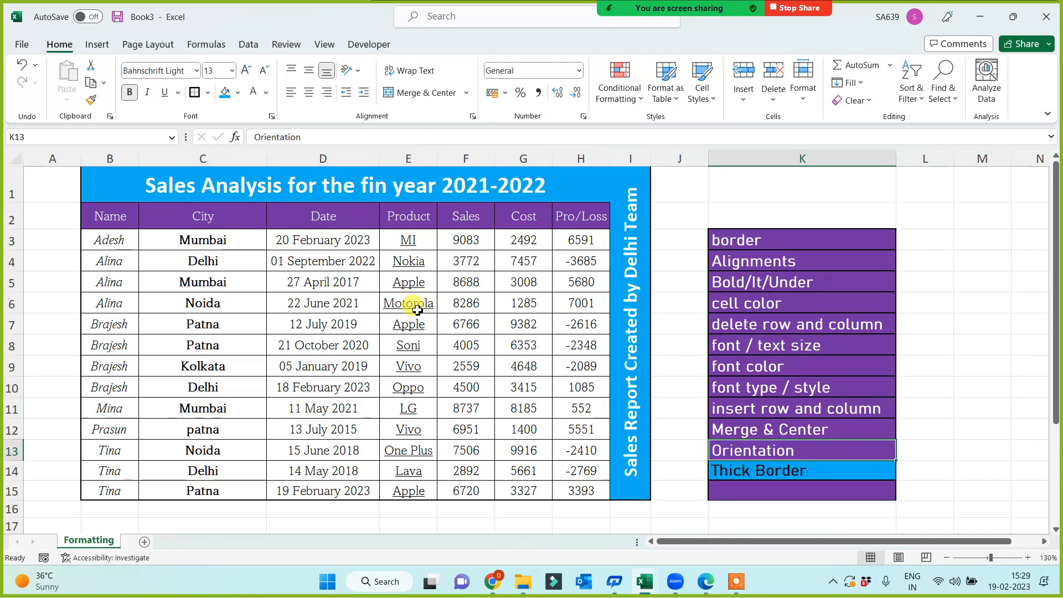
left_click(759, 346)
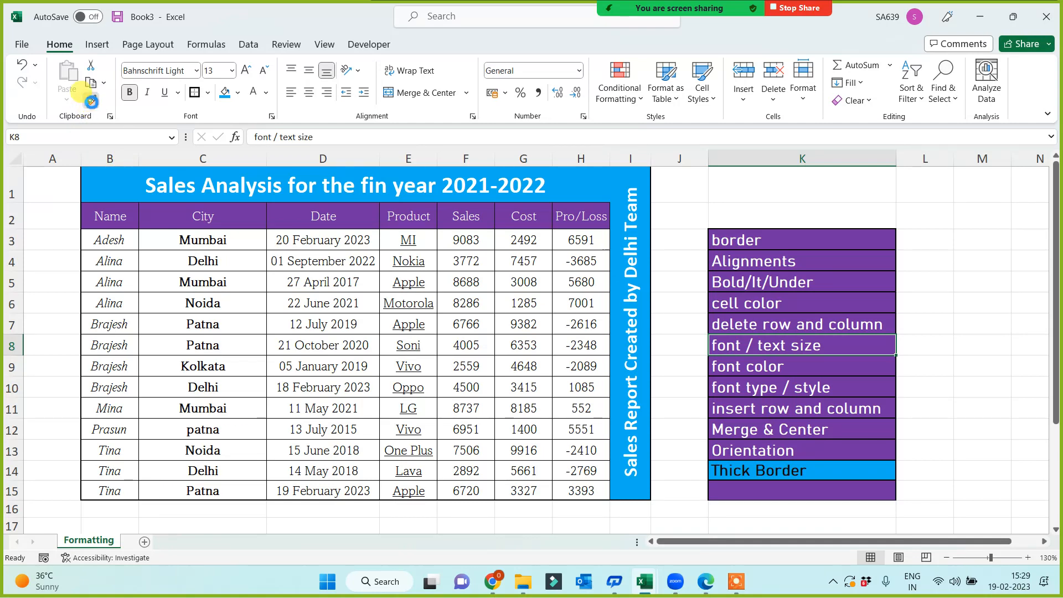
Paint K8's purple format, then the Soni cell's underlined white-fill format, onto dates D5:D12.
left_click(91, 100)
left_click_drag(326, 281, 354, 429)
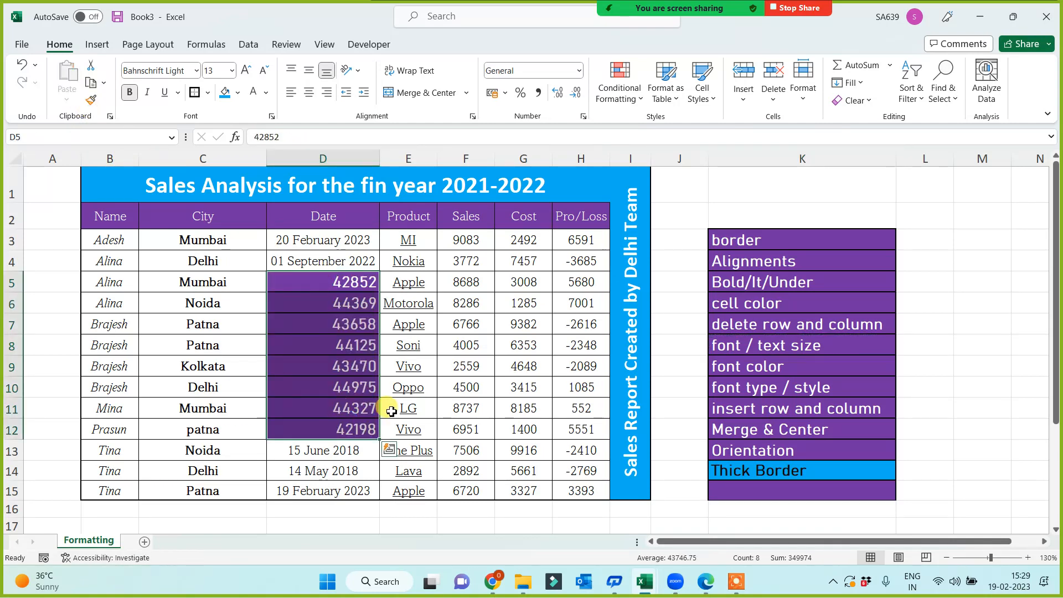
left_click(407, 345)
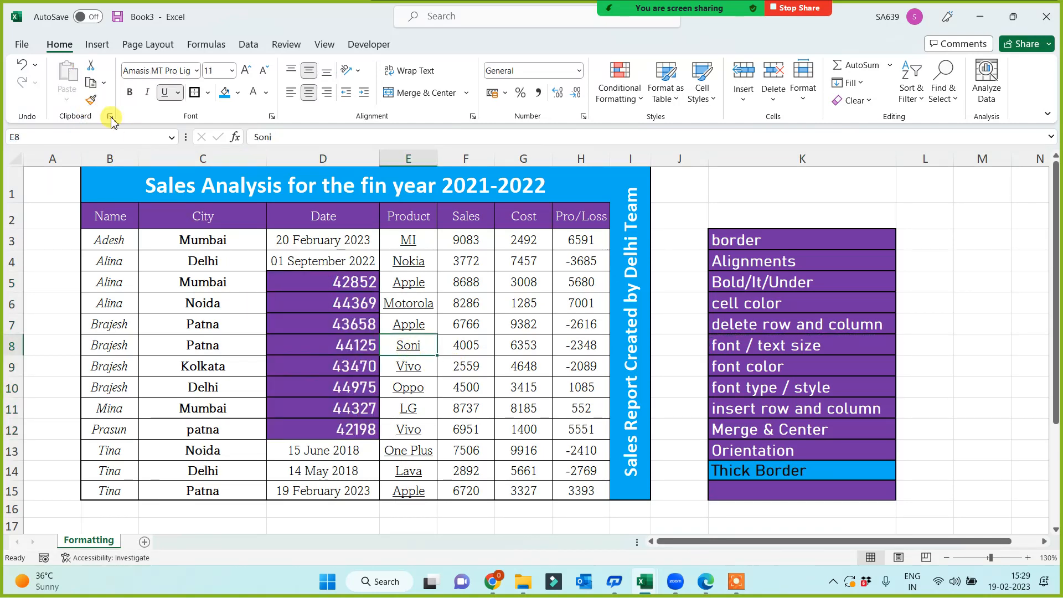
left_click_drag(309, 286, 288, 430)
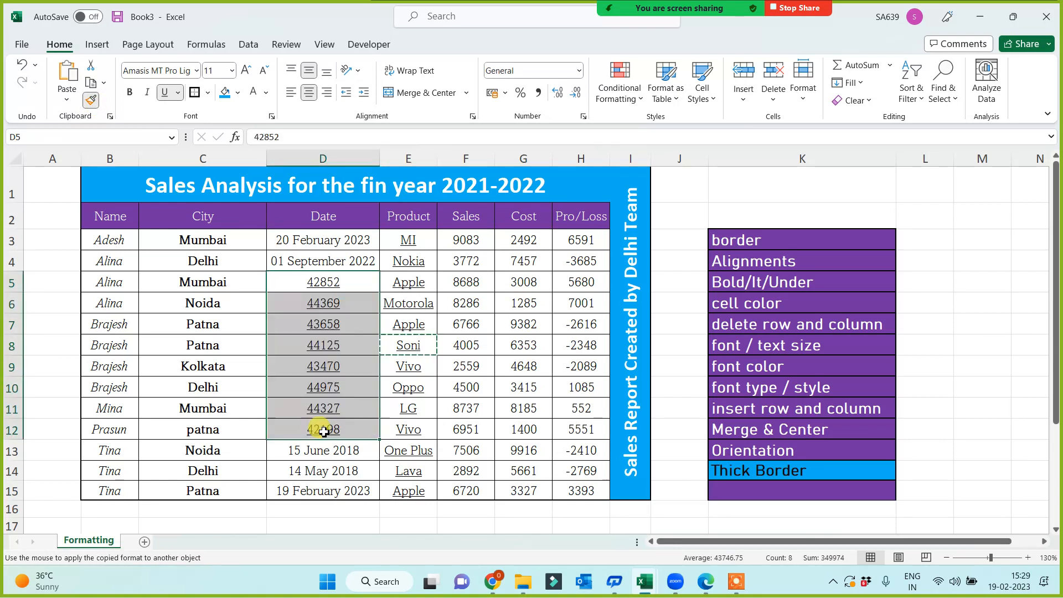
Copy D3's date format onto Cost cells G4:G11 and widen column G to show the dates.
left_click(303, 248)
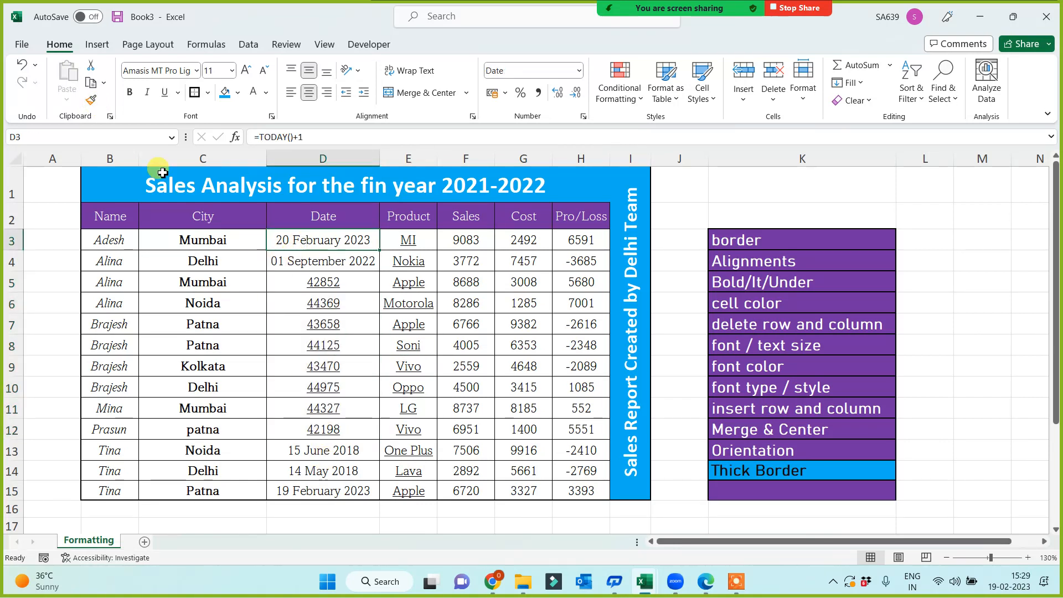
left_click(91, 99)
mouse_move(506, 263)
left_mouse_down()
mouse_move(517, 299)
mouse_move(510, 409)
left_mouse_up()
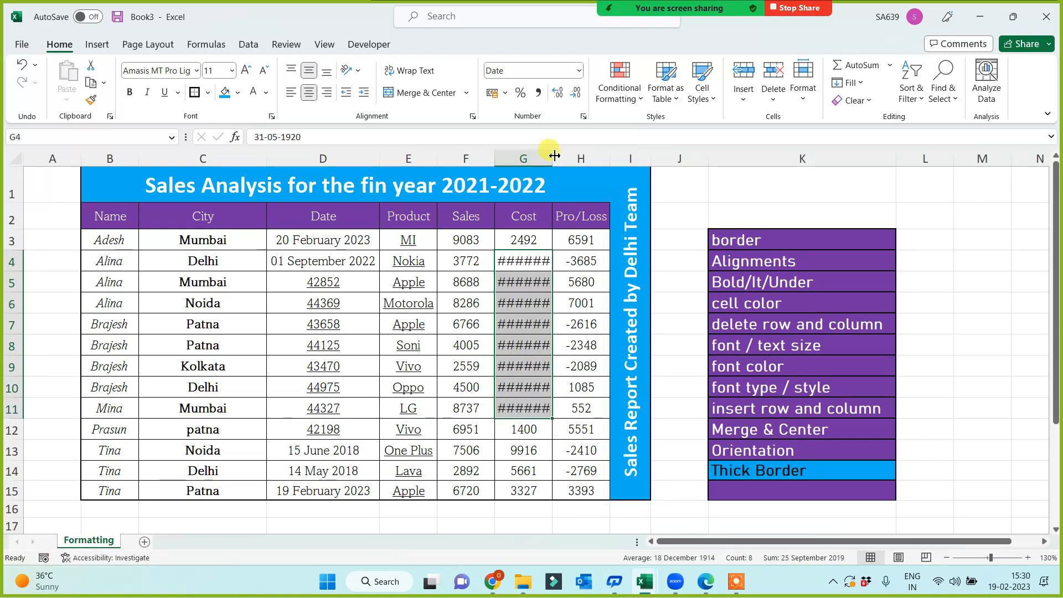
left_click_drag(552, 159, 607, 159)
Paint G3's general number format onto D3:D6 so those dates show as serial numbers.
left_click(550, 240)
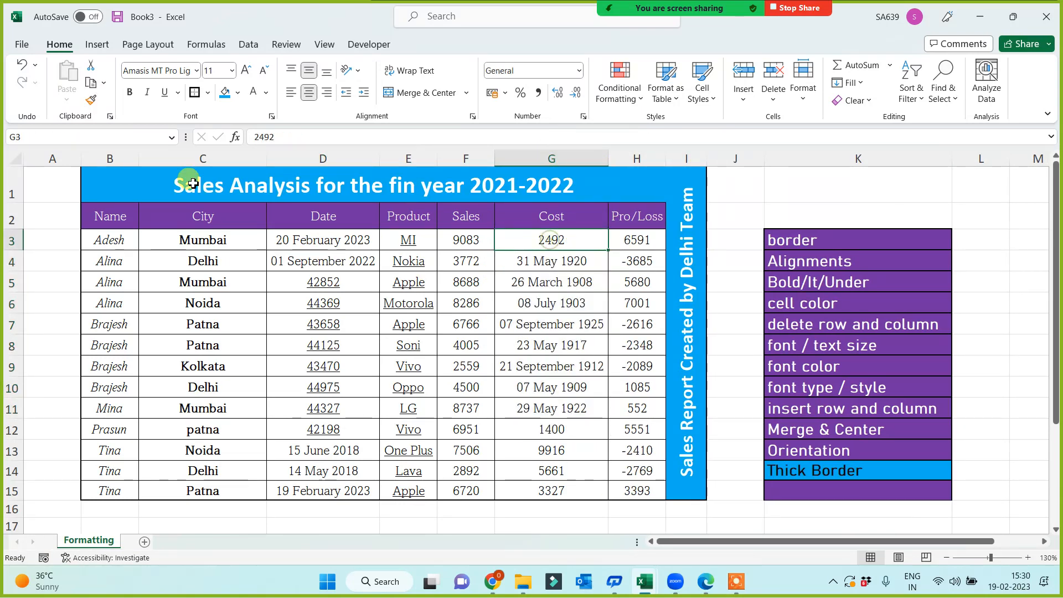
left_click(91, 100)
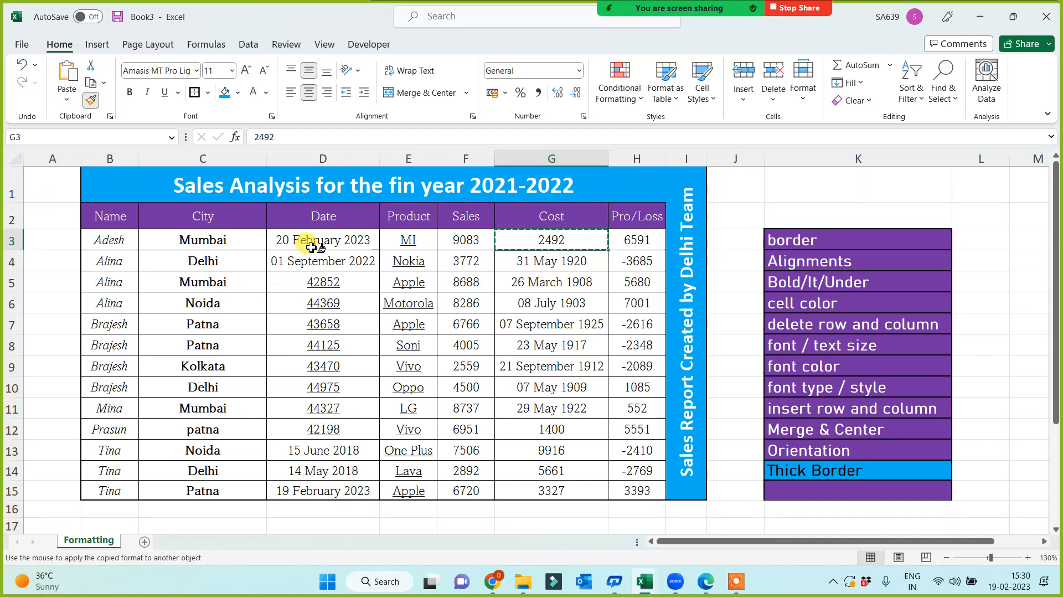
left_click_drag(309, 239, 321, 303)
left_click(360, 404)
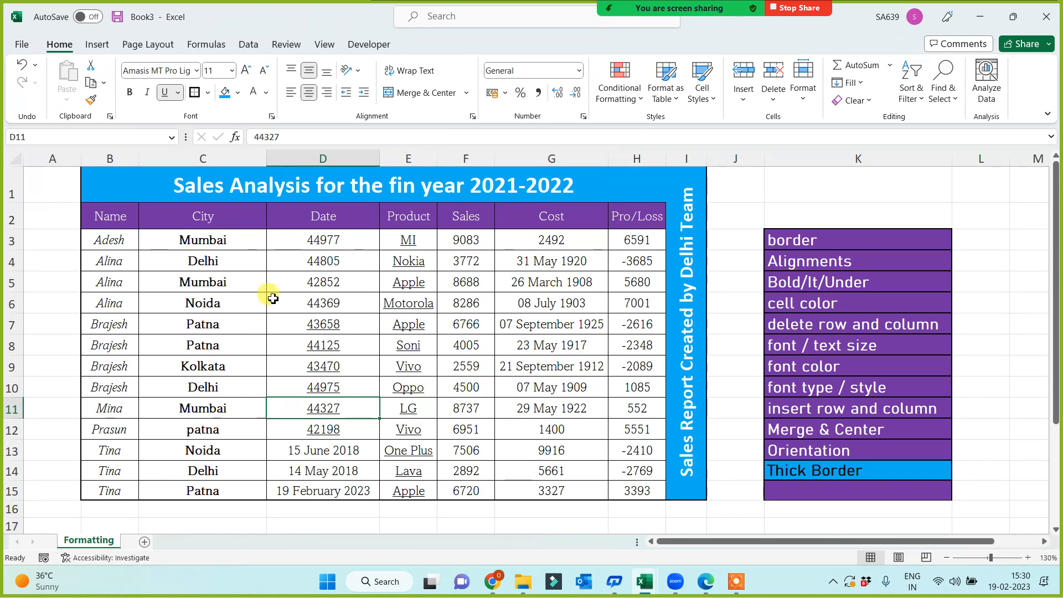
Restore long dates in D3:D13 by painting D15's date format over them.
left_click(327, 215)
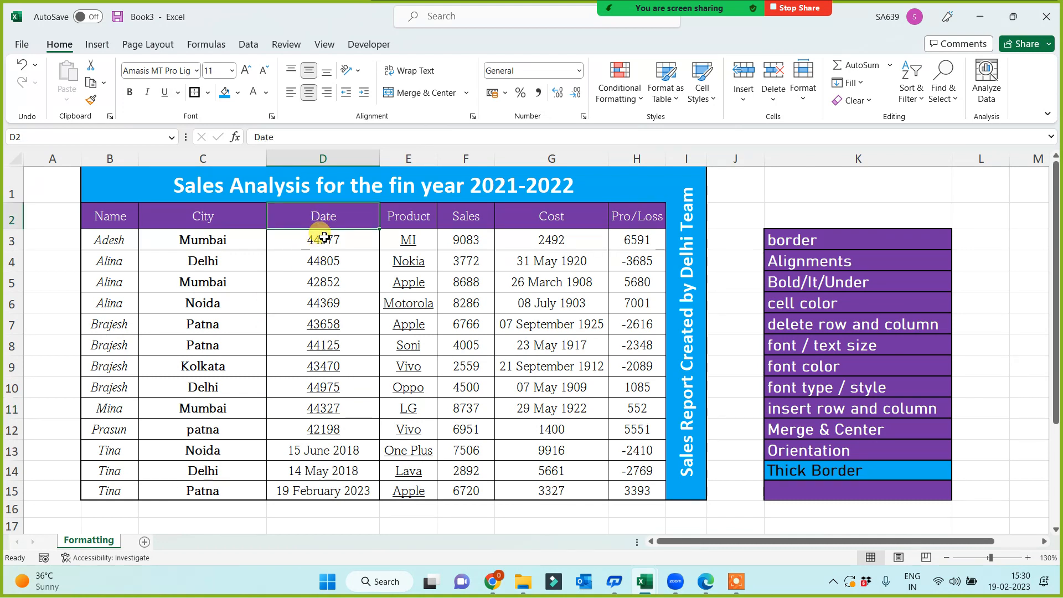
left_click_drag(327, 238, 325, 430)
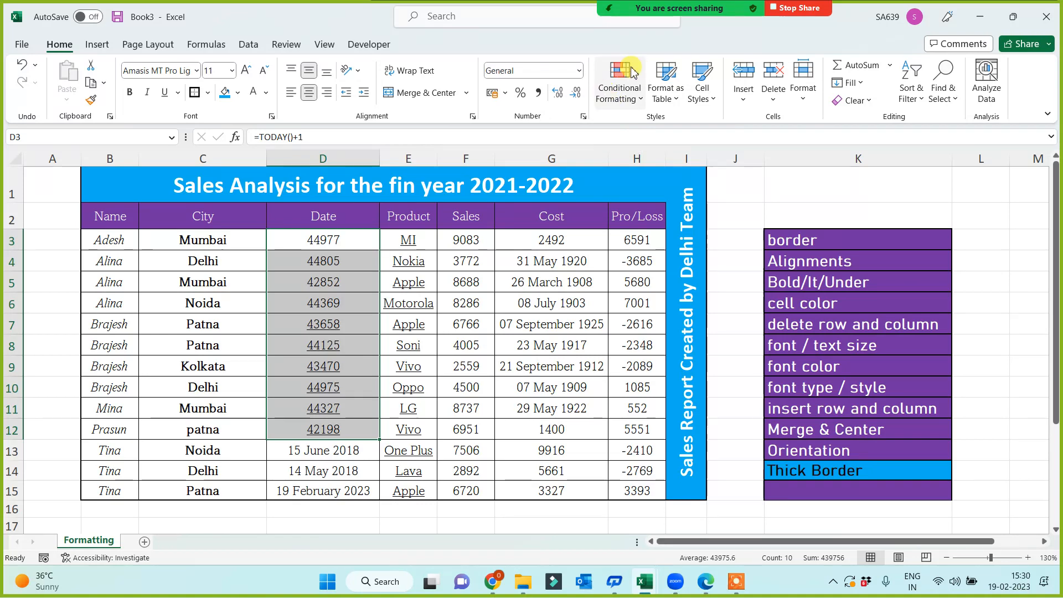
left_click(580, 71)
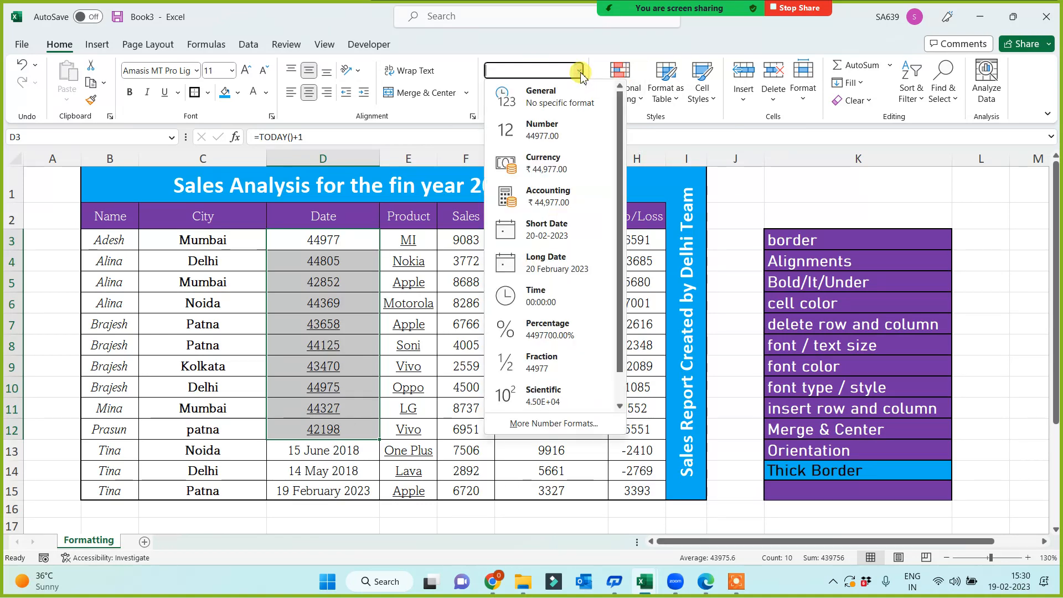
left_click(767, 185)
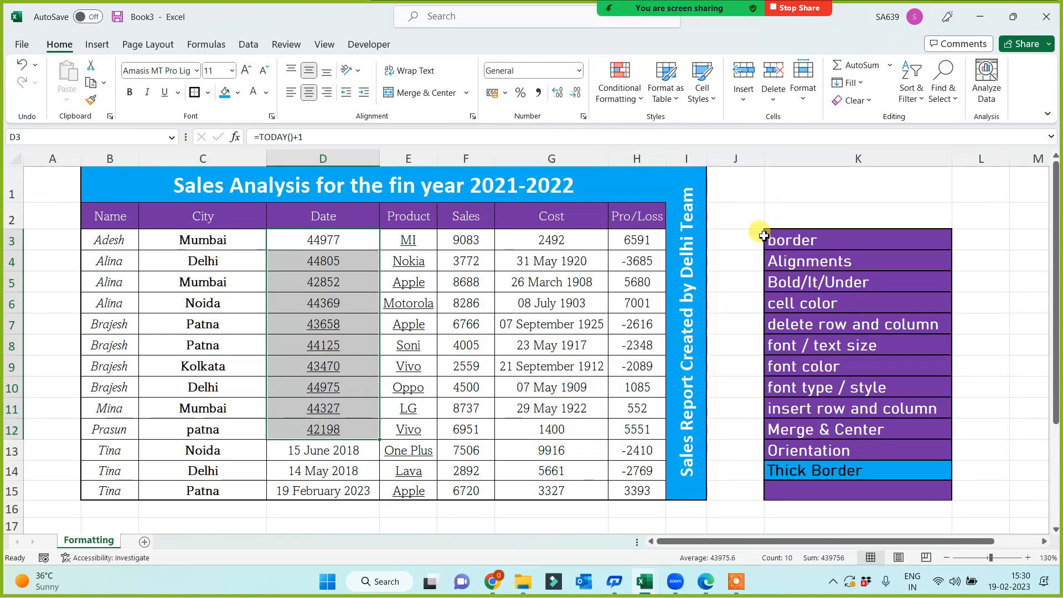
left_click(321, 492)
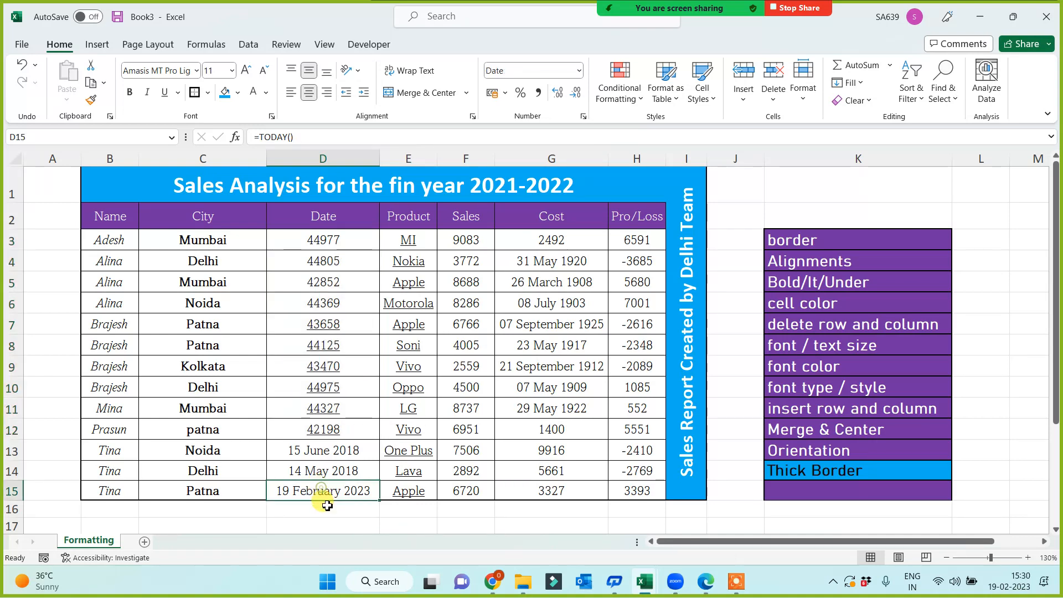
left_click(91, 100)
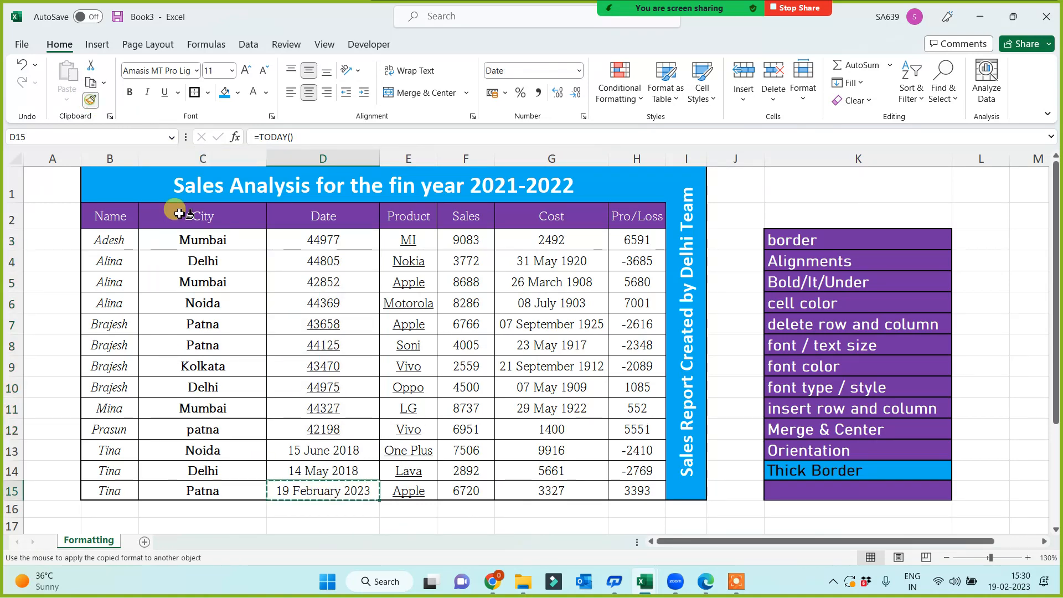
left_click_drag(321, 240, 316, 450)
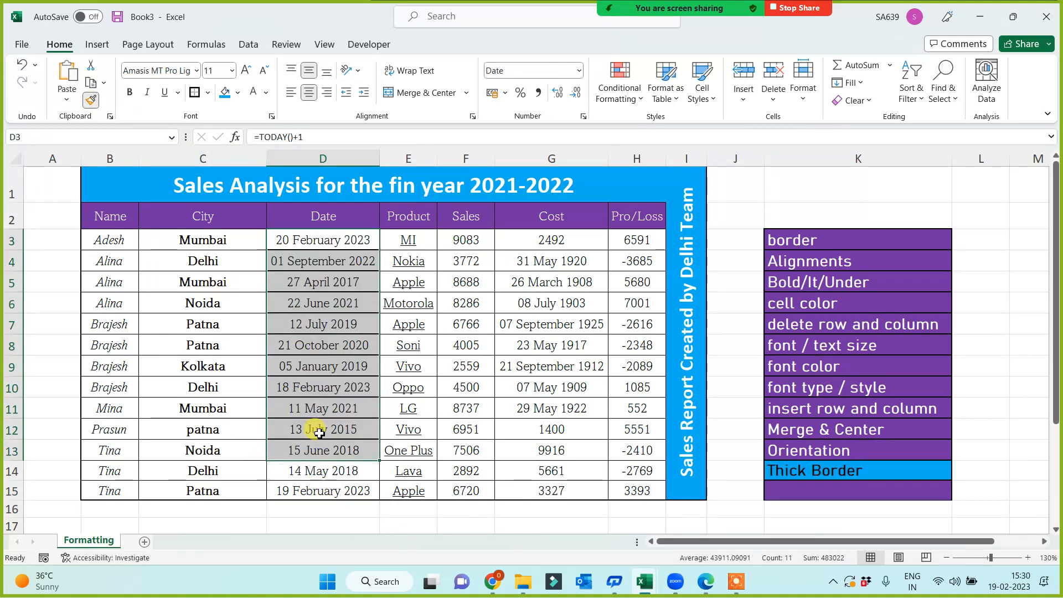
left_click(330, 381)
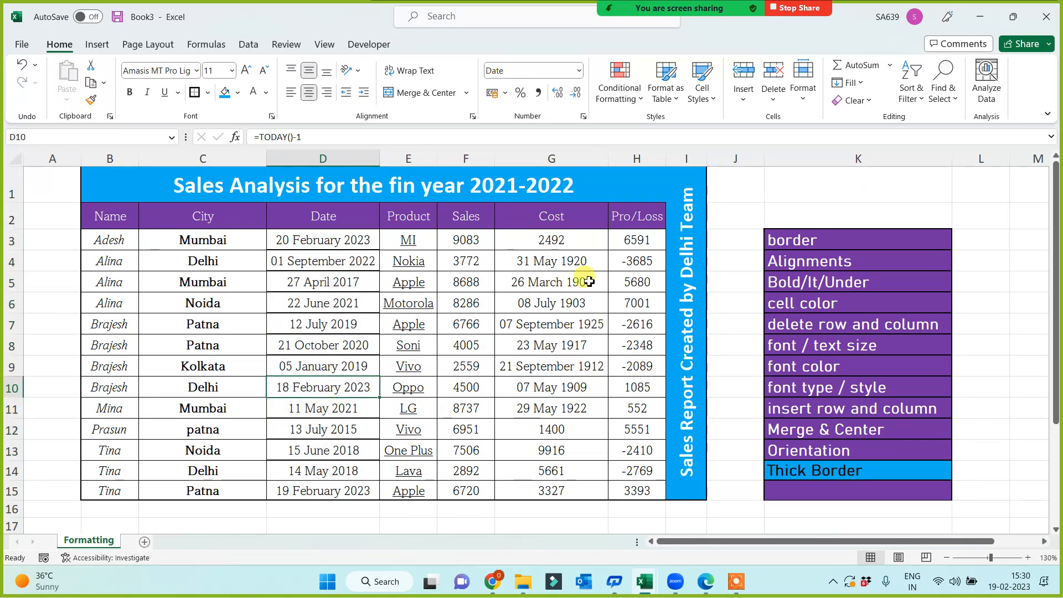
Paint G3's plain number format onto Cost cells G4:G12.
left_click_drag(570, 240, 551, 430)
left_click(551, 473)
left_click(554, 241)
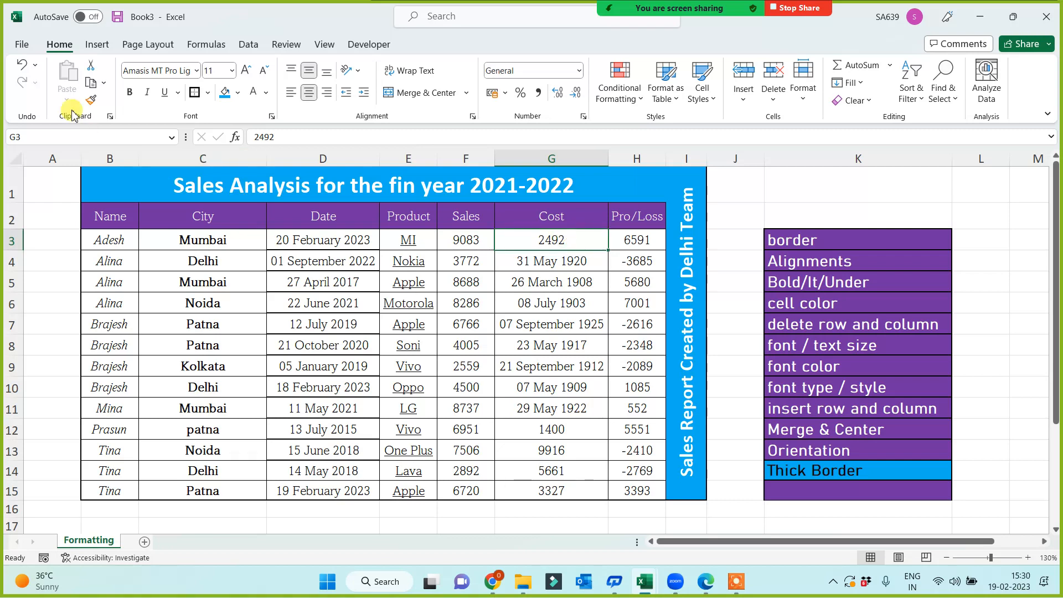
left_click(92, 101)
left_click_drag(551, 261, 553, 432)
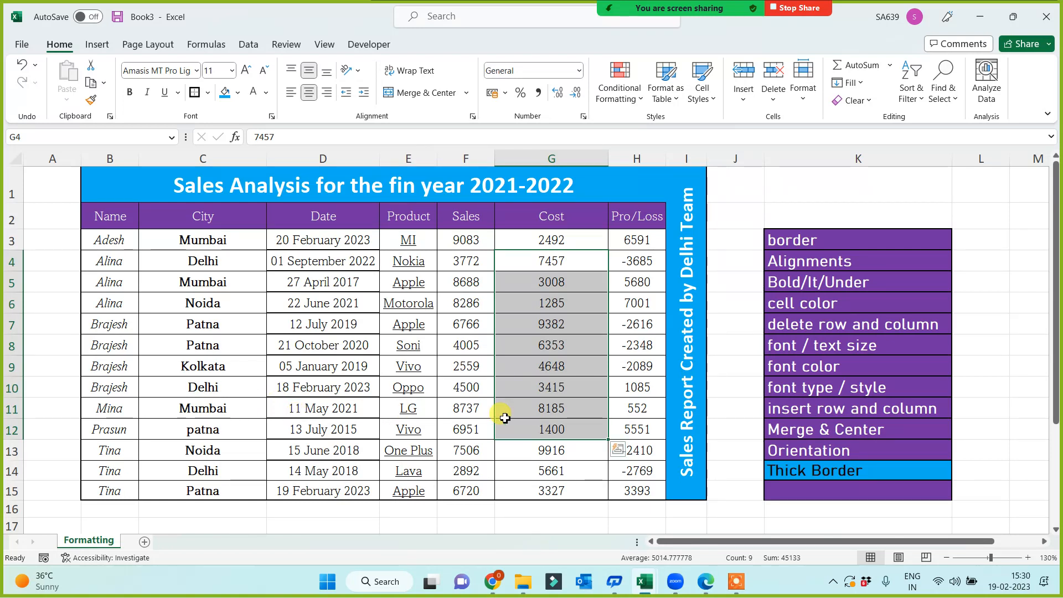
Paint the Thick Border label's blue format onto labels K7:K12.
left_click(582, 407)
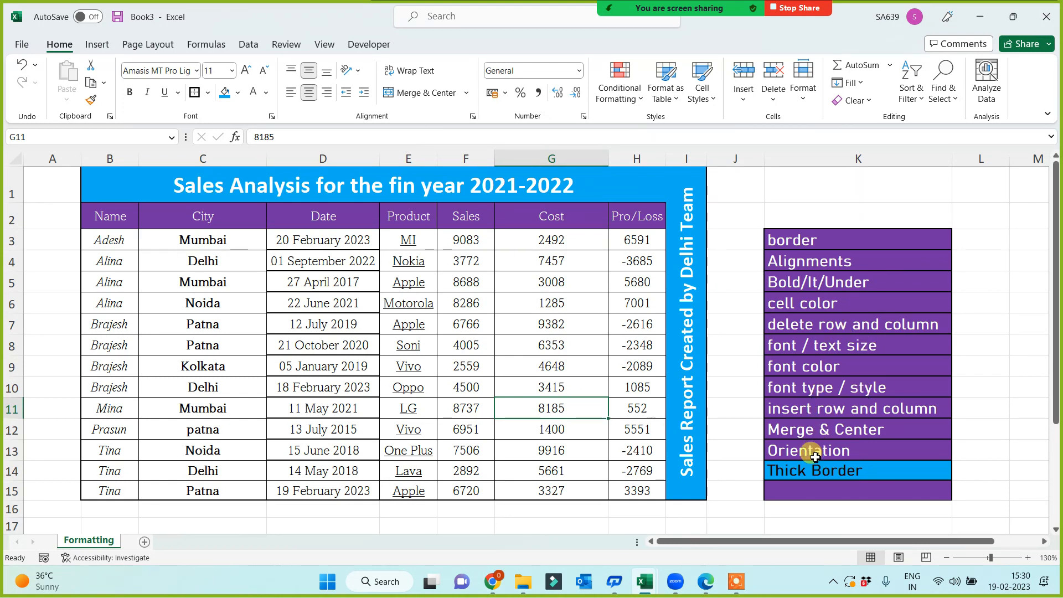
left_click(815, 475)
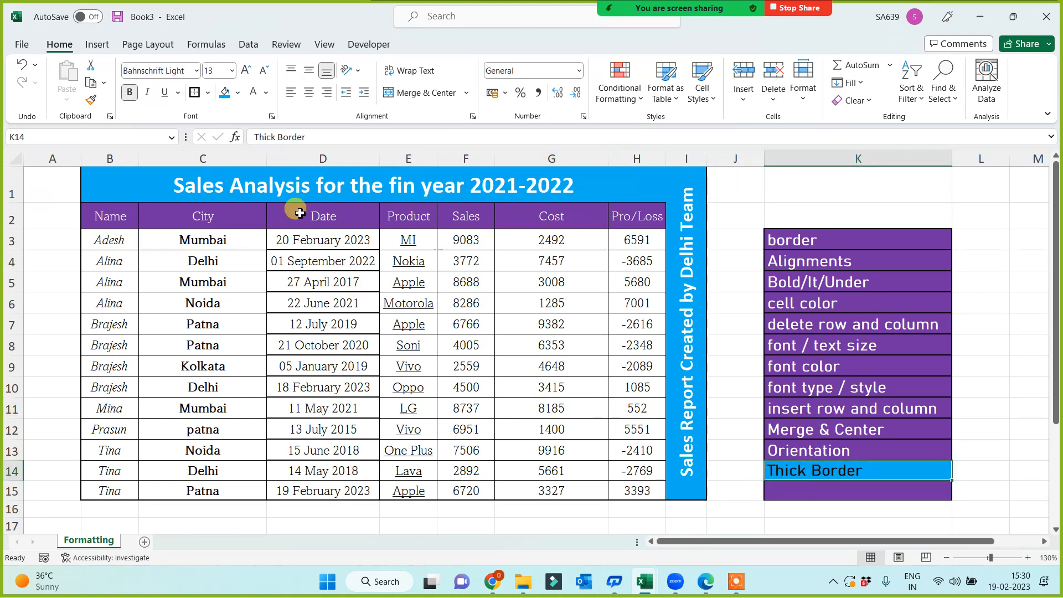
left_click(91, 99)
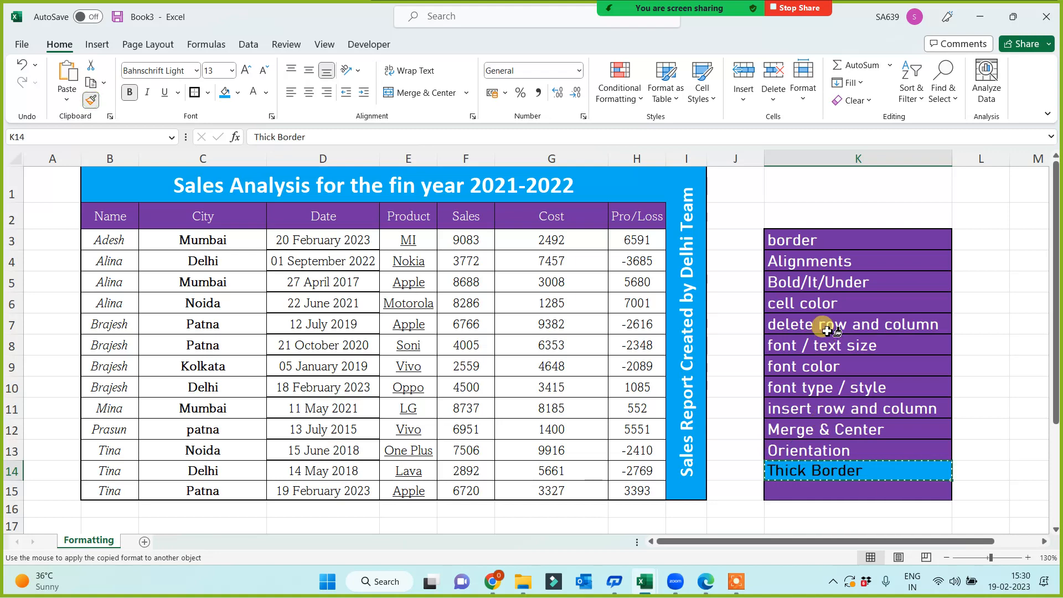
left_click_drag(826, 326, 834, 414)
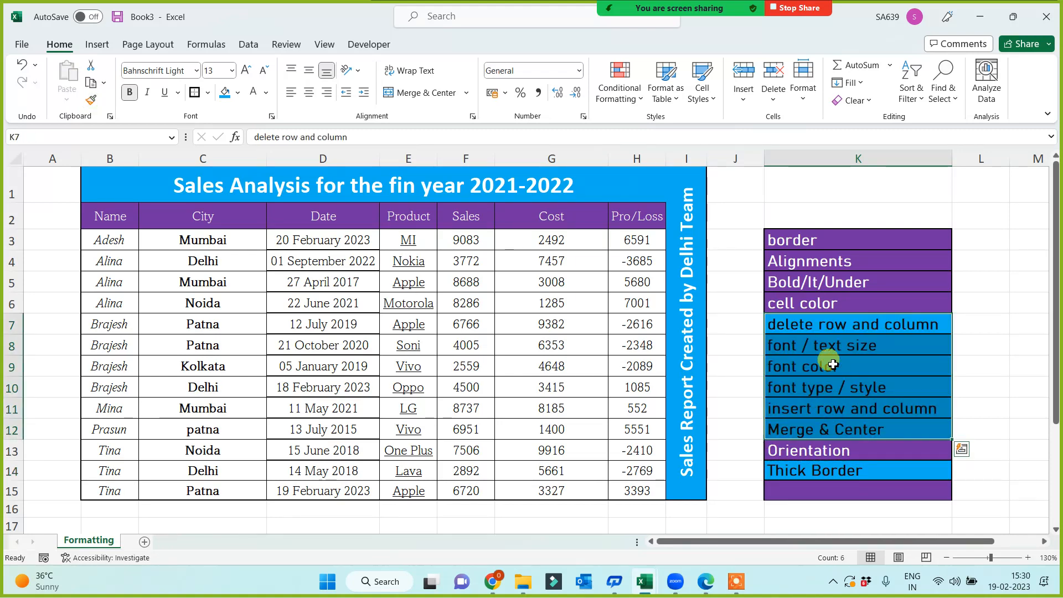
Paint the purple Bold/It/Under format over K7:K14, making every label purple.
left_click(820, 283)
left_click(91, 100)
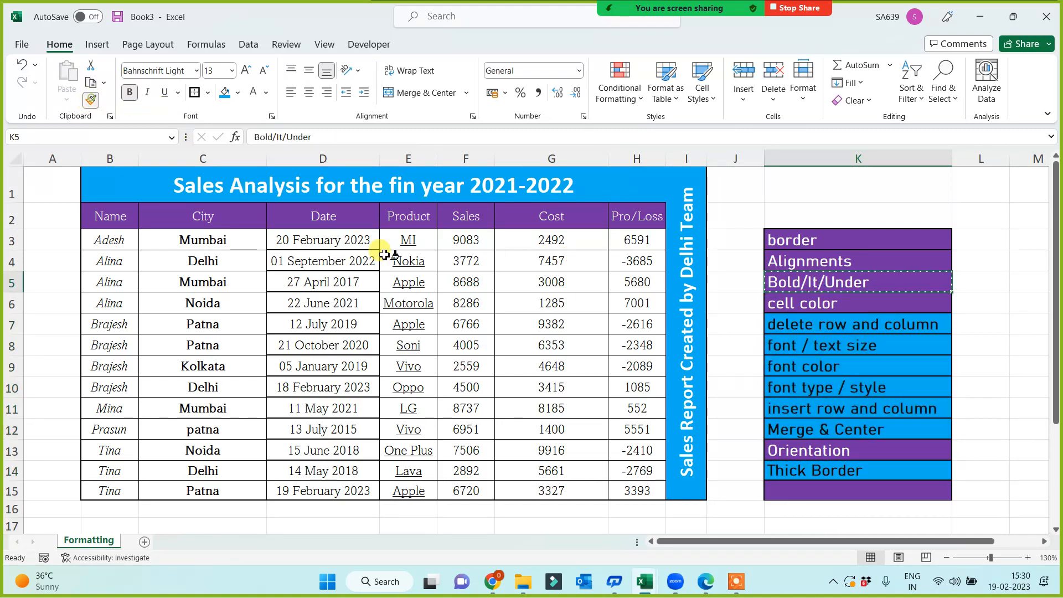
mouse_move(830, 323)
left_mouse_down()
mouse_move(818, 467)
mouse_move(818, 450)
left_mouse_up()
left_click(849, 368)
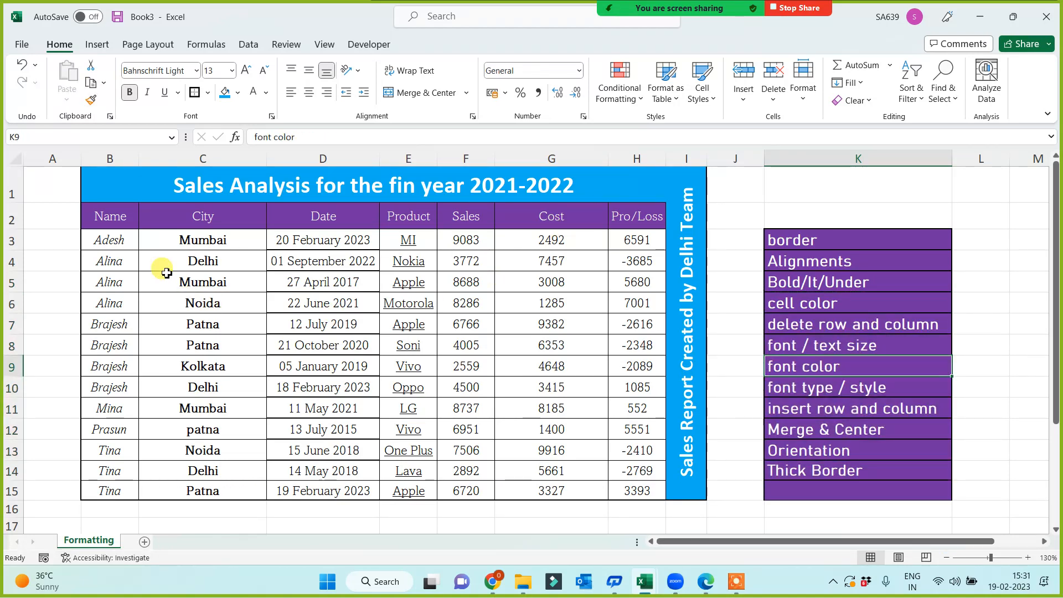
left_click_drag(121, 243, 622, 240)
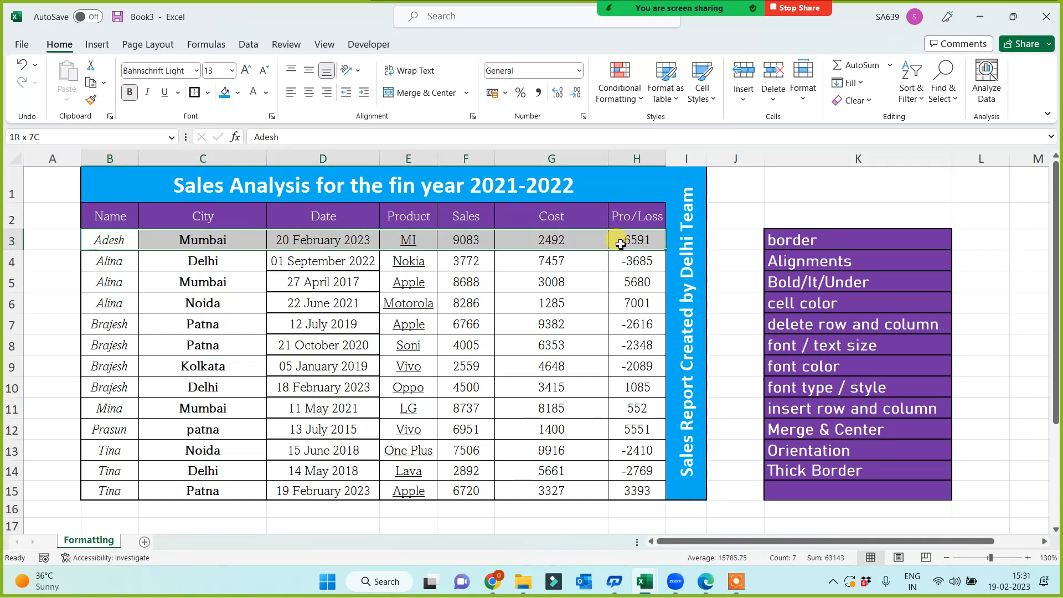
Fill table row 4 (B4:H4) with pale gold.
left_click_drag(111, 261, 628, 263)
left_click(238, 92)
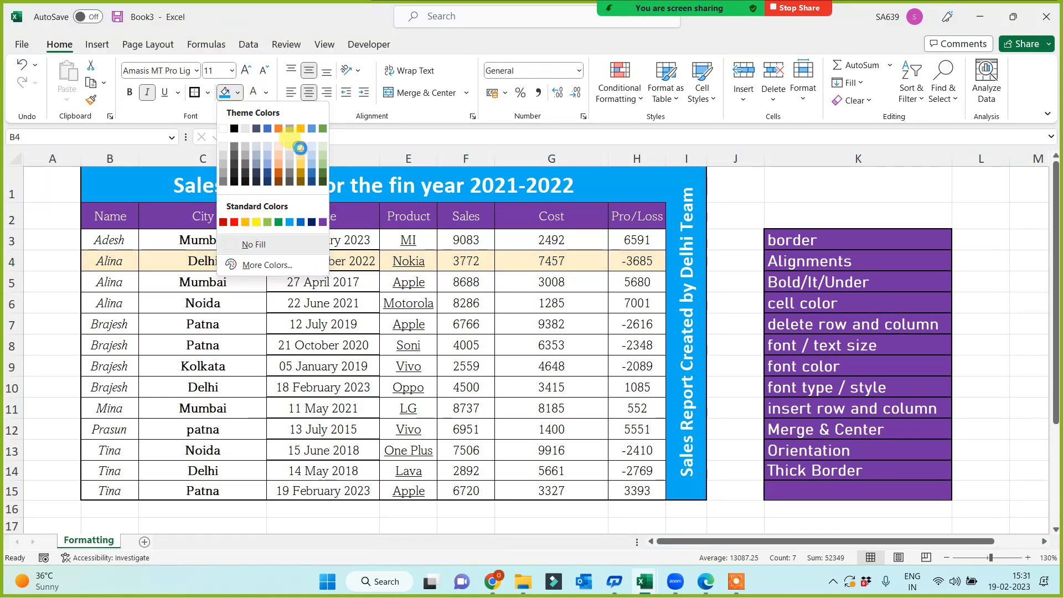
left_click(300, 146)
left_click(369, 339)
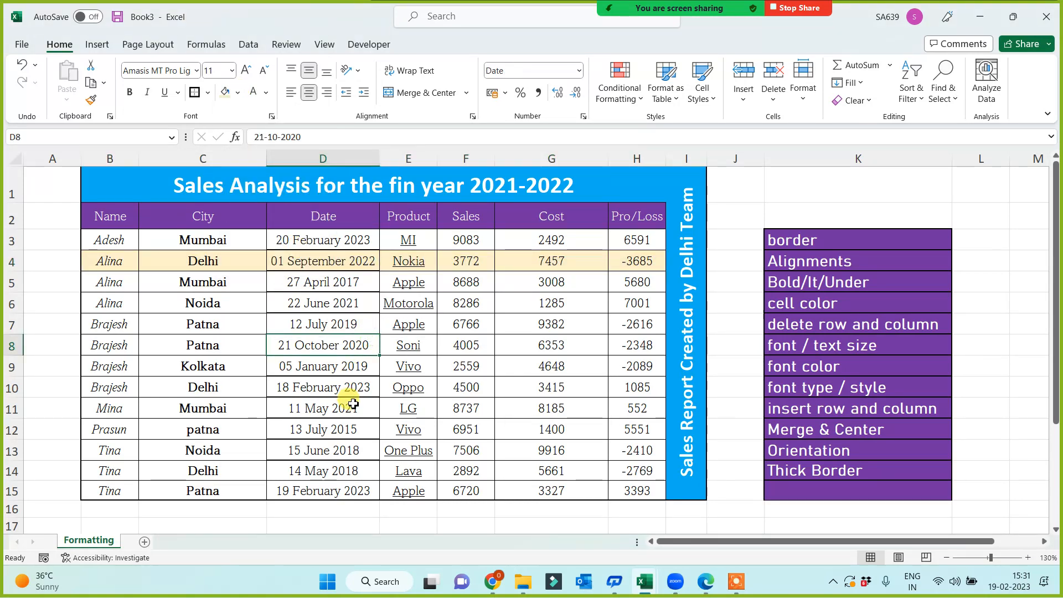
Copy the white/gold banding of rows 3–4 onto rows 5–15.
left_click_drag(103, 240, 629, 266)
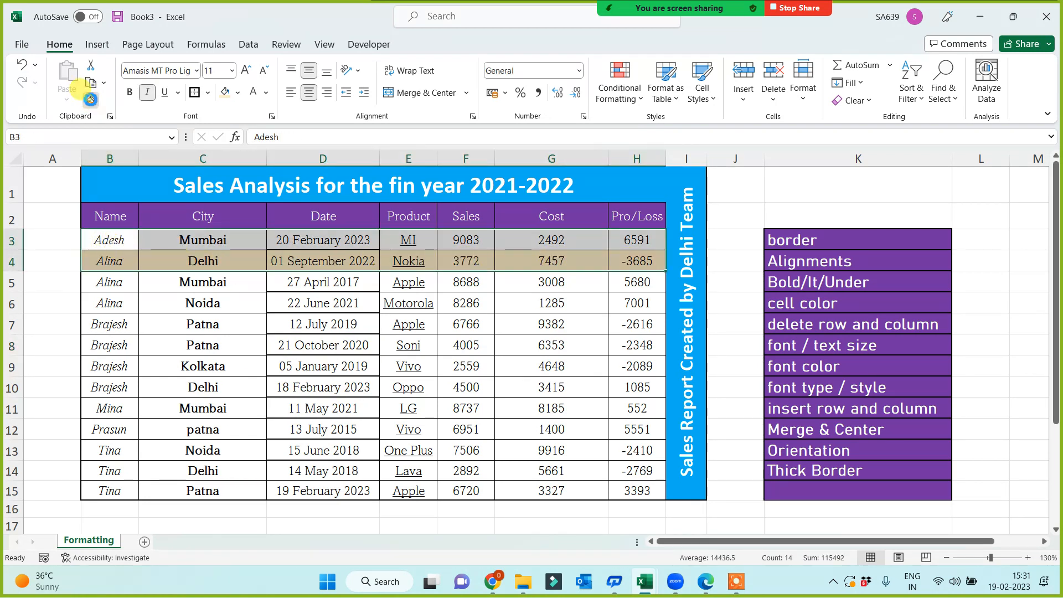
left_click(90, 99)
mouse_move(109, 282)
left_mouse_down()
mouse_move(213, 368)
mouse_move(614, 489)
mouse_move(623, 482)
left_mouse_up()
left_click(477, 366)
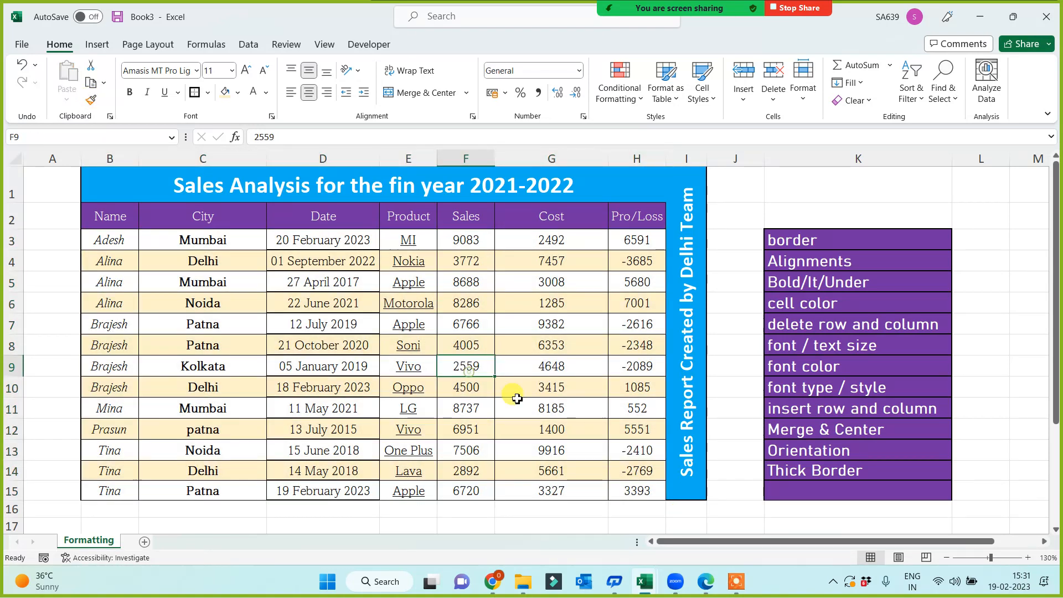
left_click_drag(100, 177, 631, 486)
left_click_drag(505, 421, 687, 494)
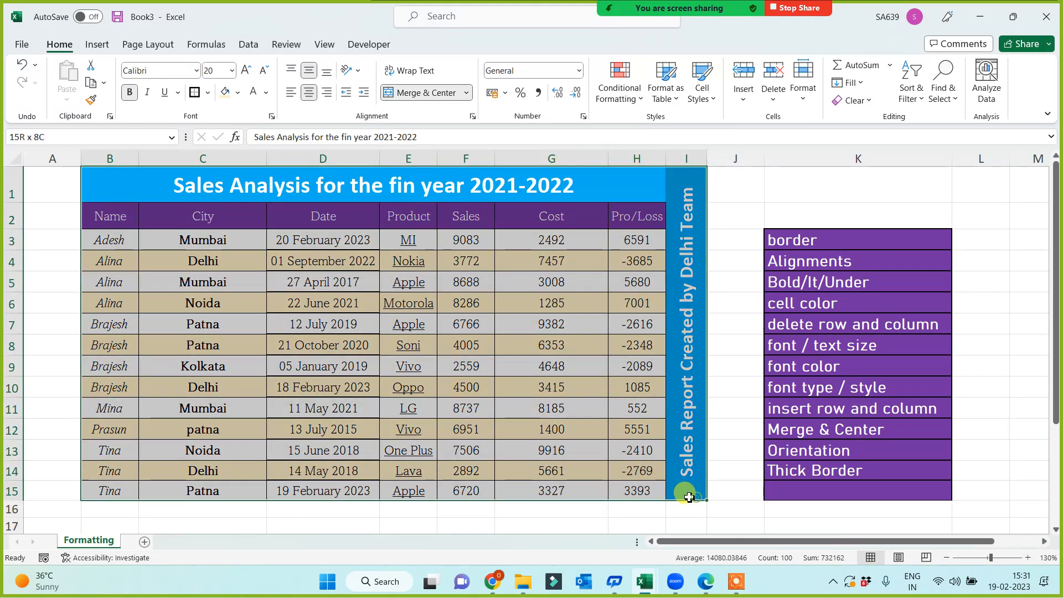
Fill the merged 'Sales Analysis for the fin year 2021-2022' banner in B1 with standard Red.
left_click(342, 443)
left_click(288, 521)
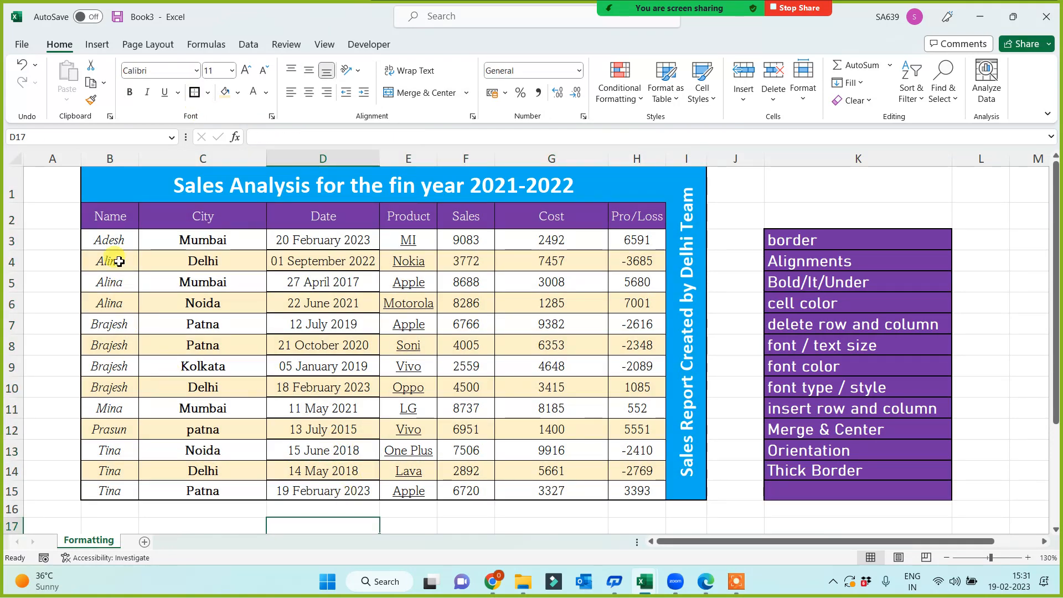
left_click(419, 525)
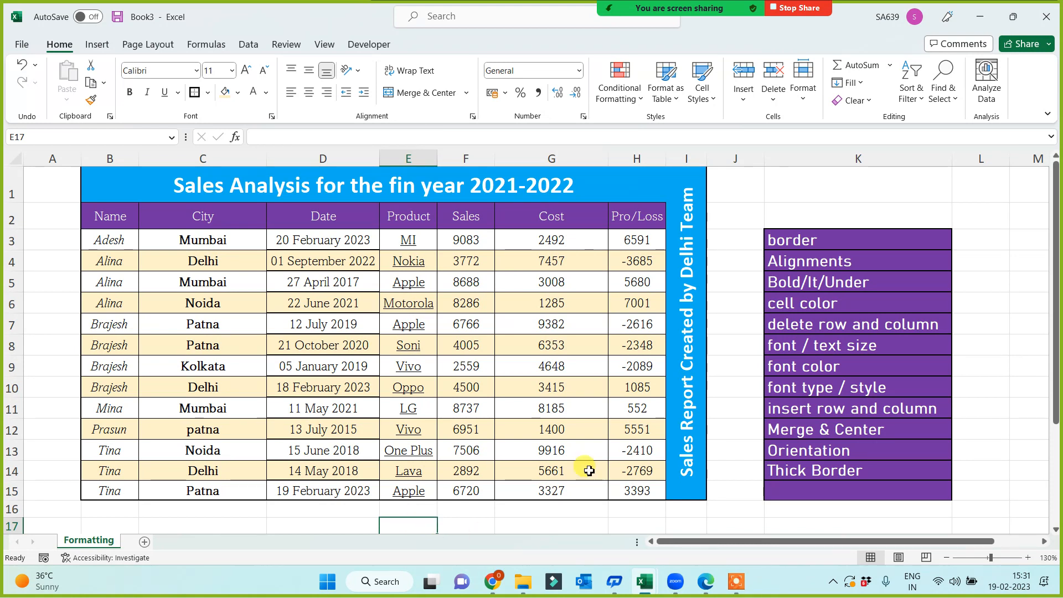
left_click(142, 191)
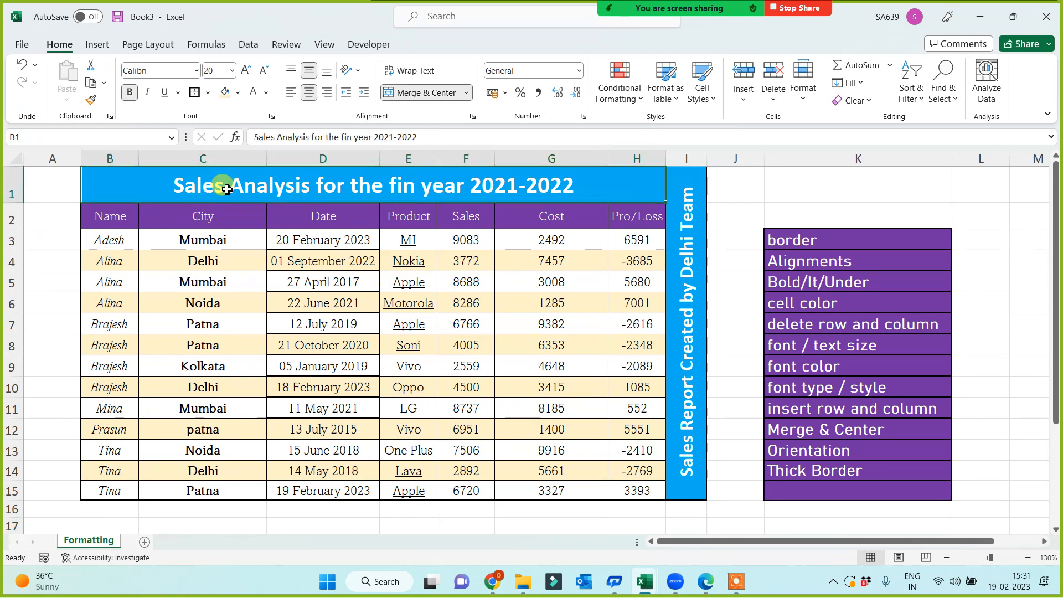
left_click(238, 93)
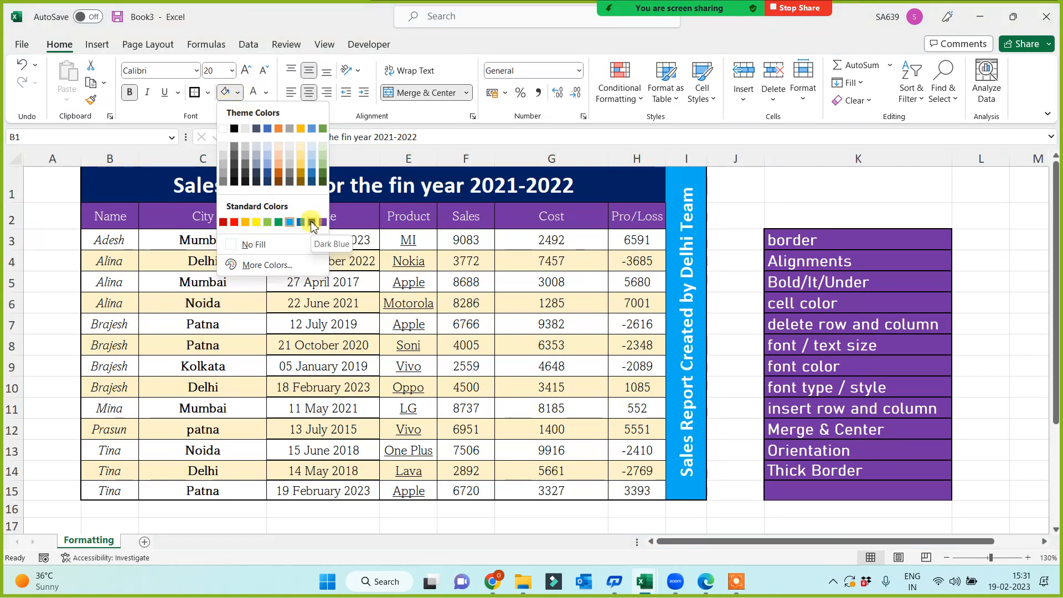
left_click(224, 222)
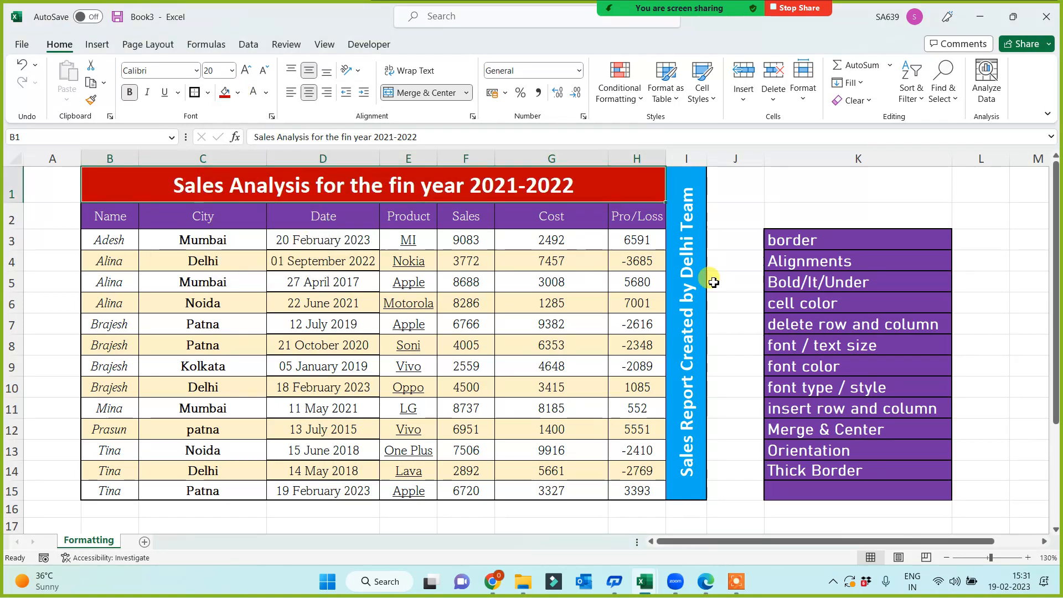
left_click(687, 210)
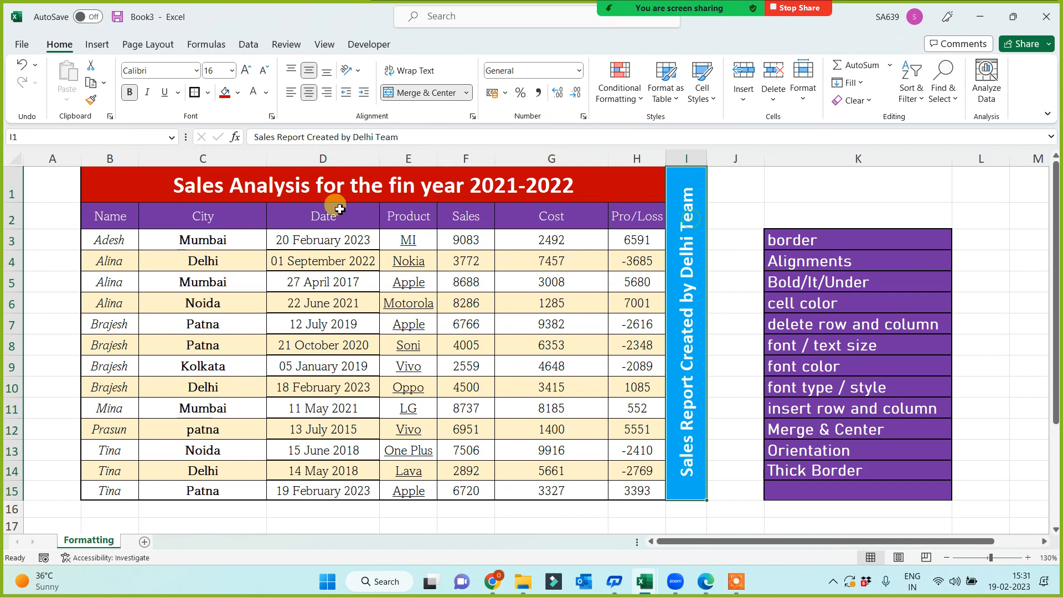
Apply the same red fill to the vertical 'Sales Report Created by Delhi Team' label in I1.
left_click(225, 94)
left_click(754, 206)
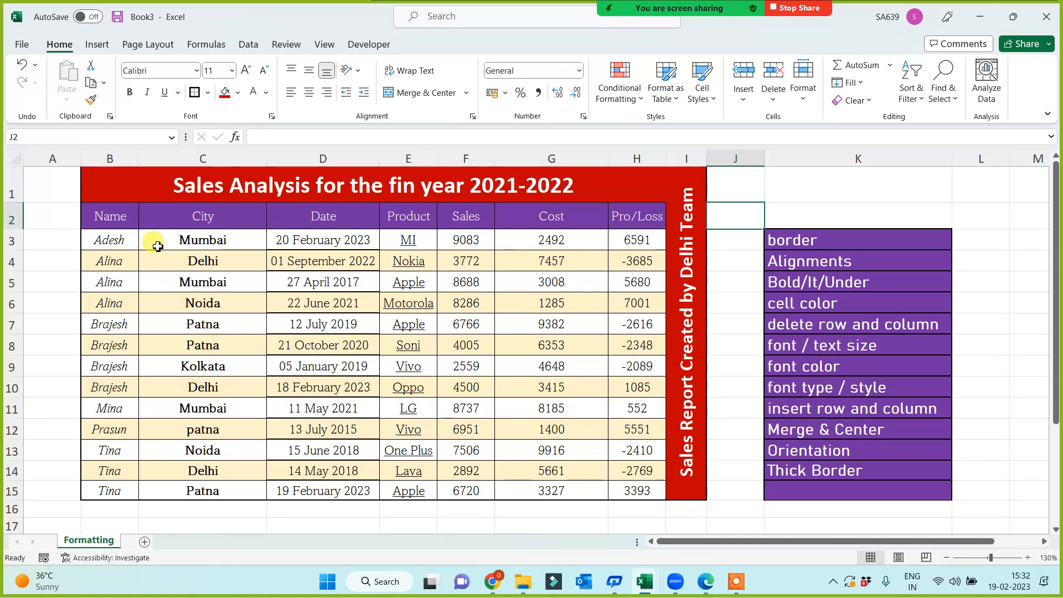
Copy the sales table B2:H15 and paste it at A1 of a new Sheet2.
left_click_drag(91, 207, 615, 483)
key("ctrl+c")
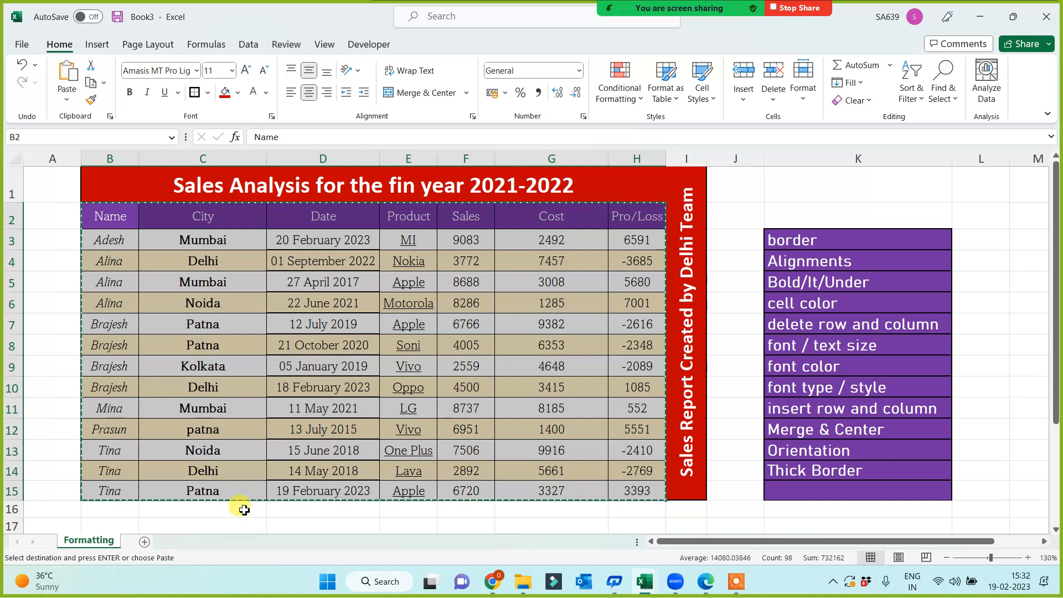
left_click(145, 541)
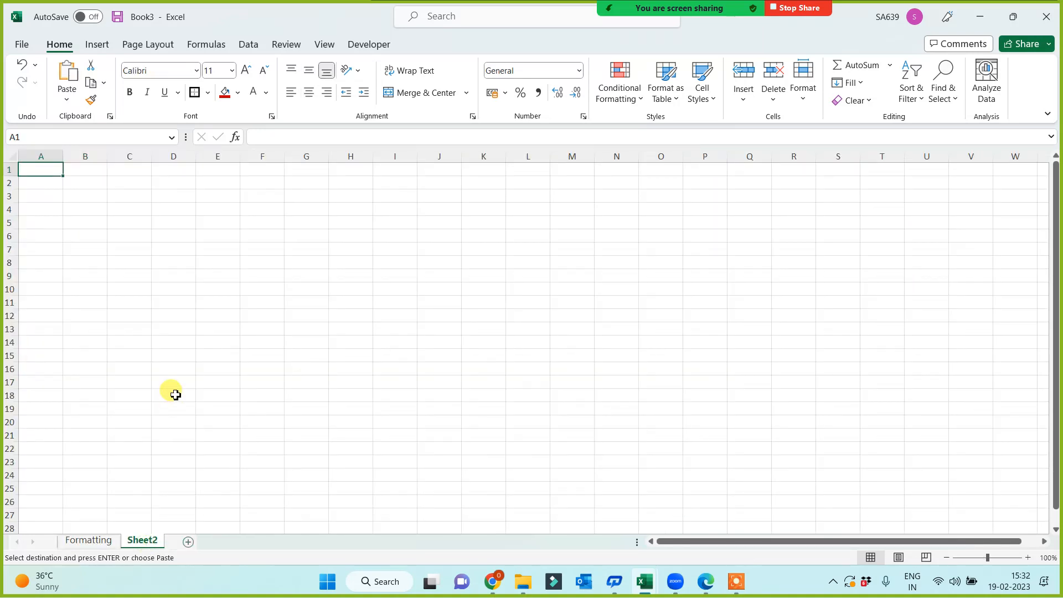
key("ctrl+v")
scroll(481, 375, "up", 4)
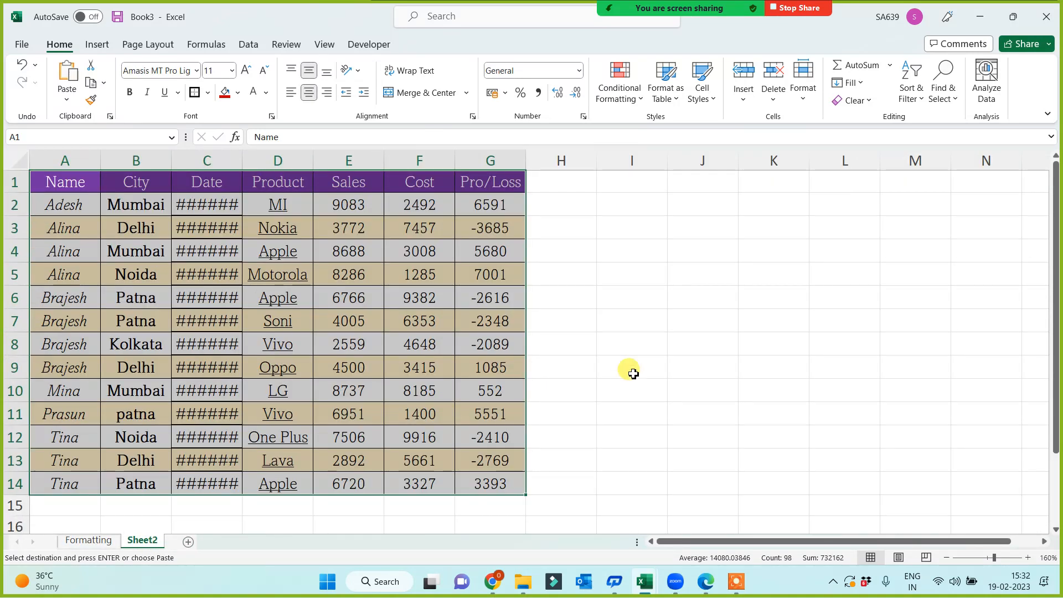
left_click(633, 374)
Autofit the Date column C on Sheet2 so full dates show.
double_click(242, 161)
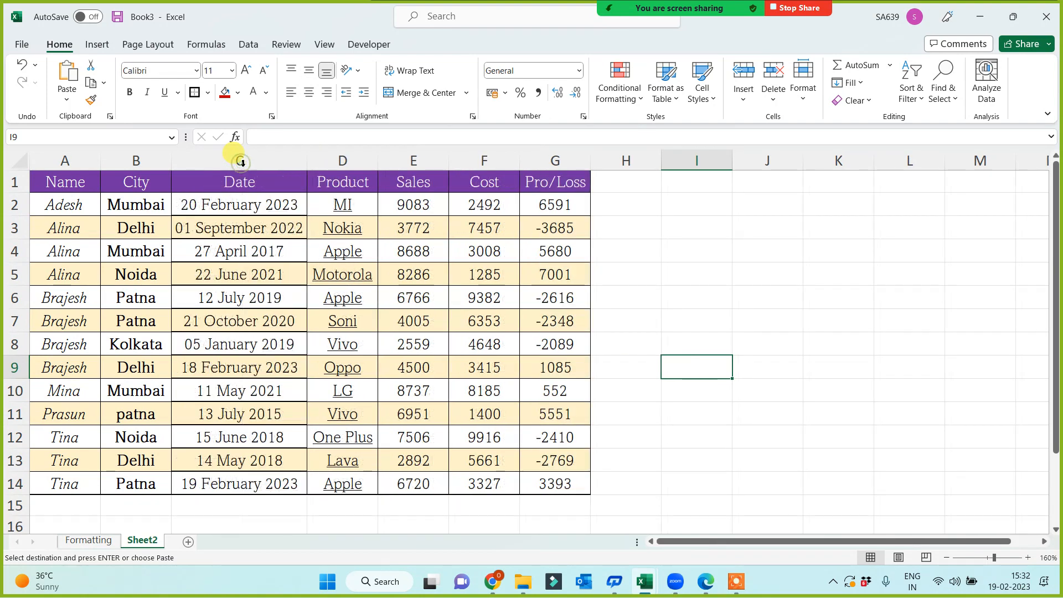
scroll(671, 323, "up", 1)
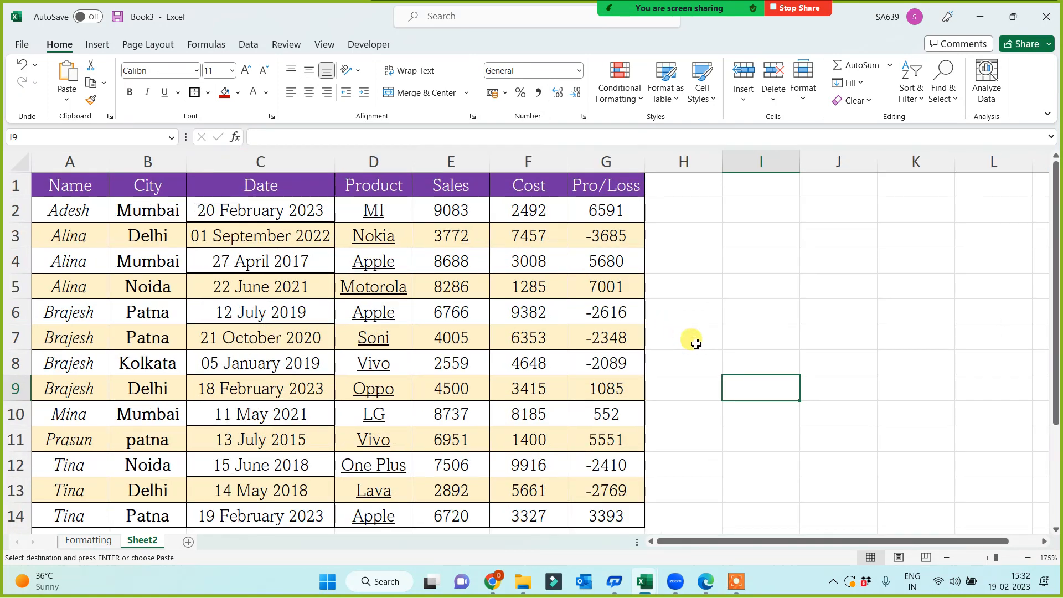
left_click(773, 300)
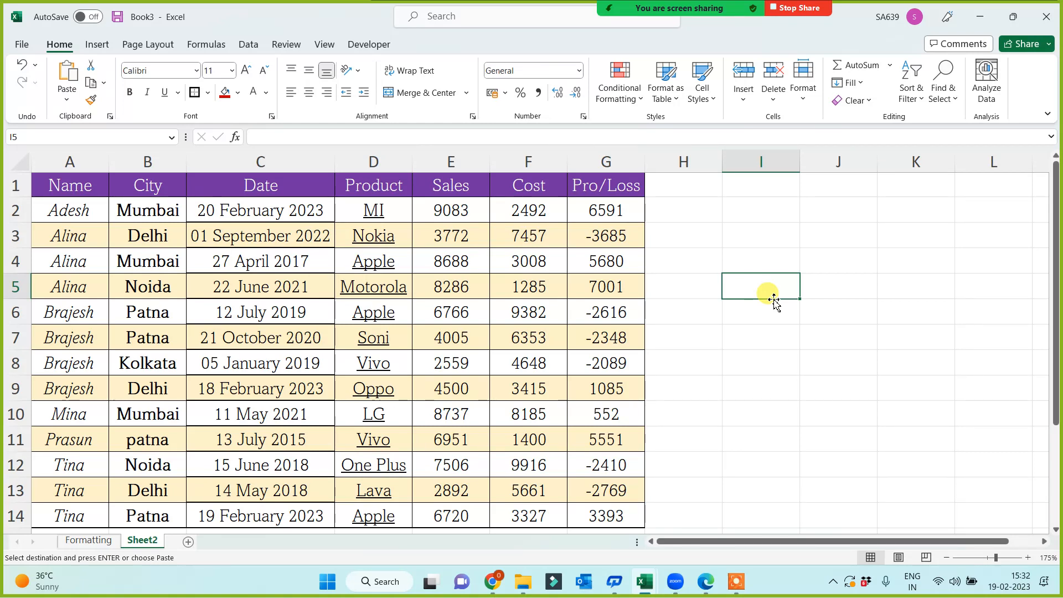
scroll(755, 288, "down", 1)
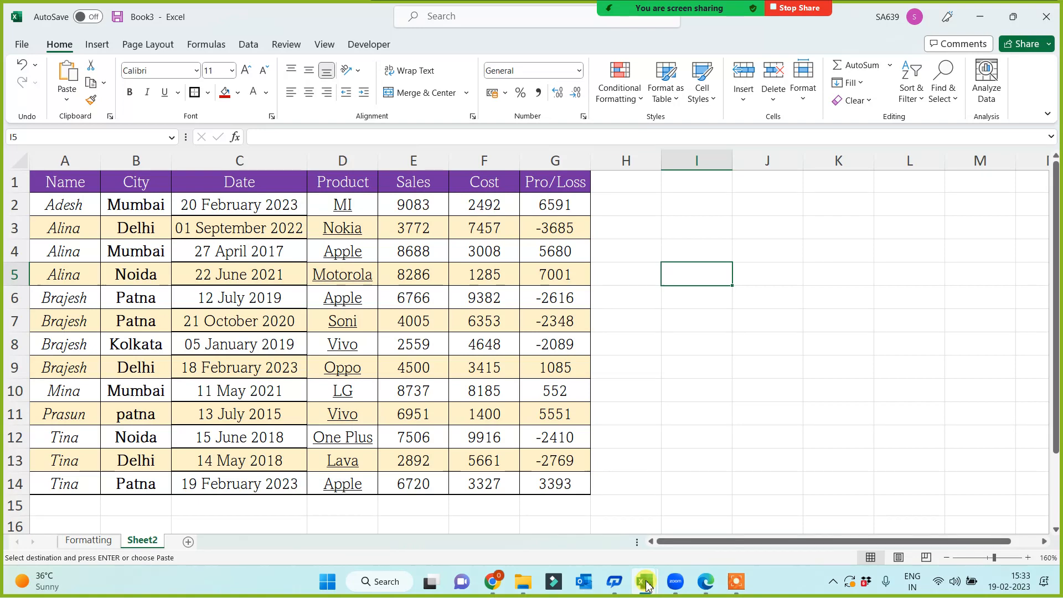
left_click(735, 582)
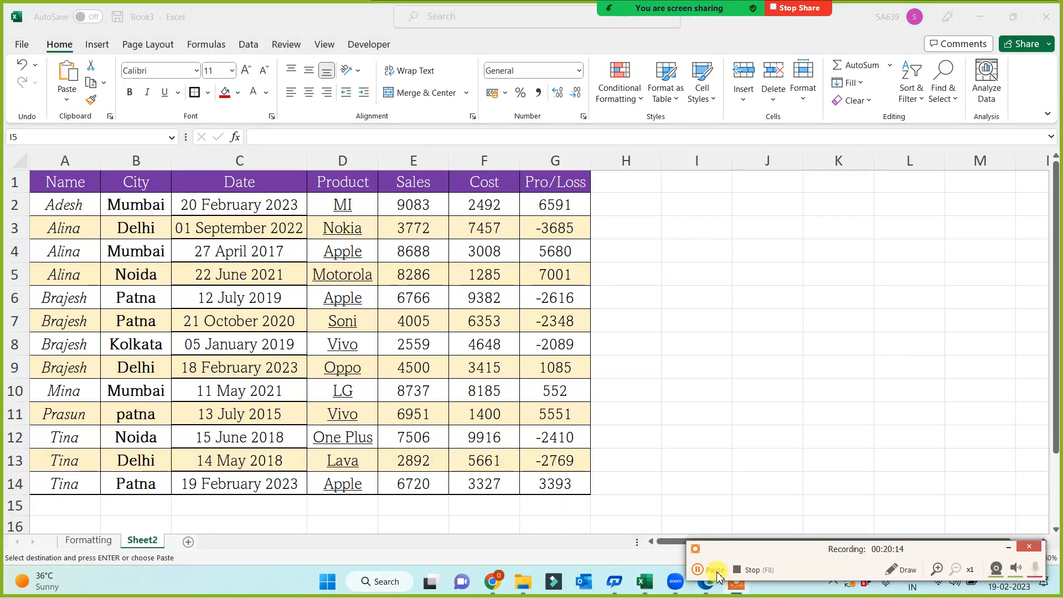
left_click(1008, 284)
left_click(698, 321)
left_click(716, 387)
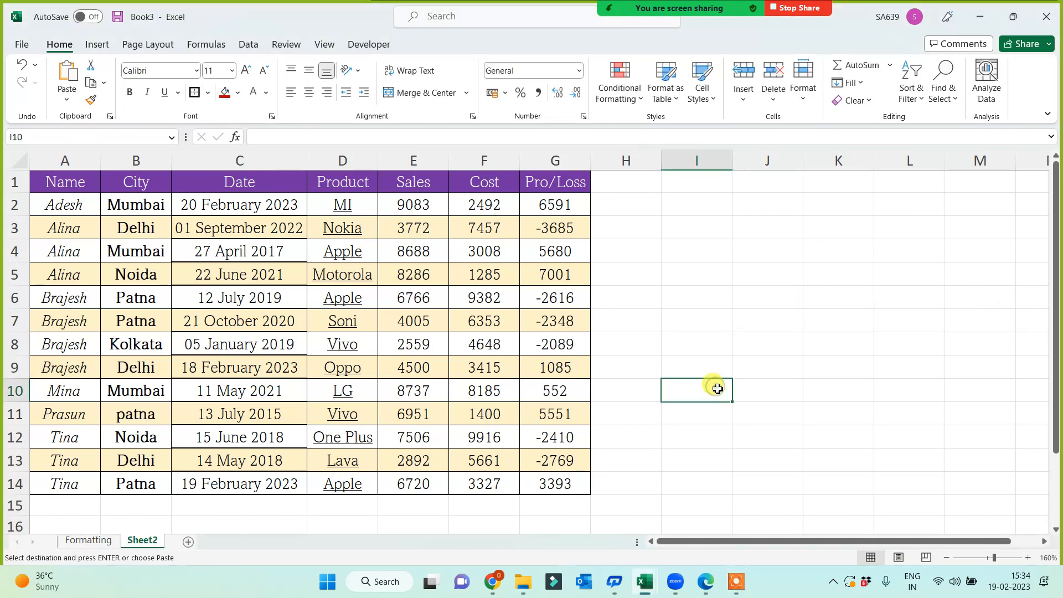
In Tab Options for All.xlsx, paint the blue fill of B15:B16 onto the Clear list B7:B12.
mouse_move(649, 585)
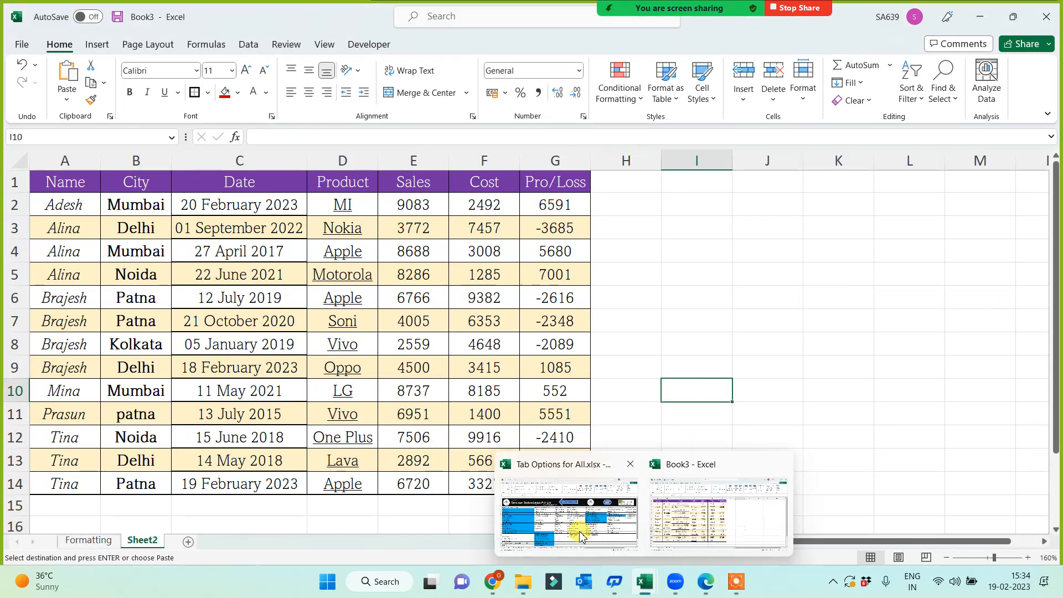
left_click(576, 526)
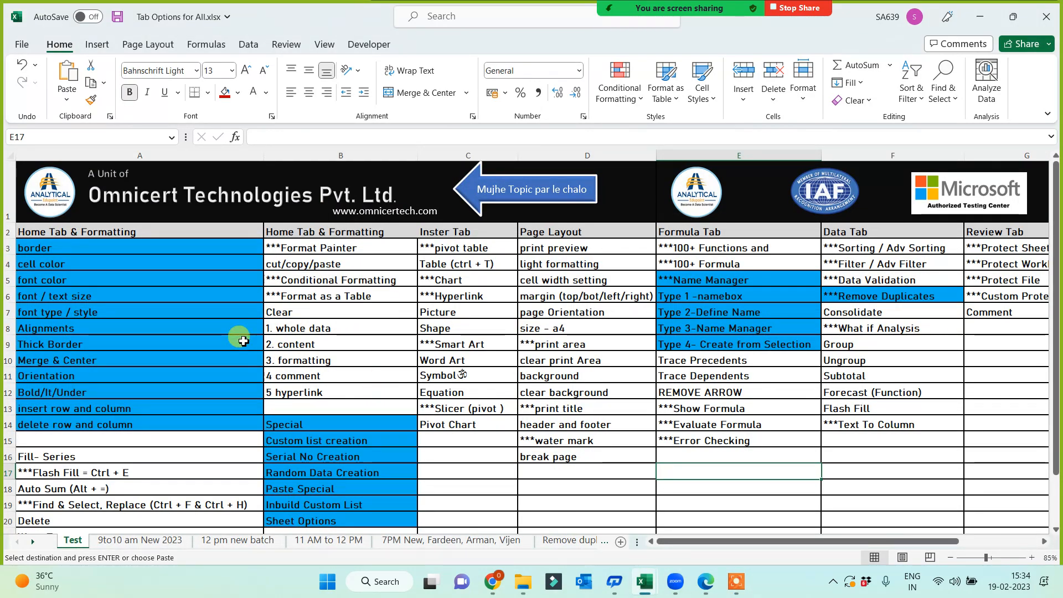
left_click_drag(313, 441, 317, 455)
key("ctrl+v")
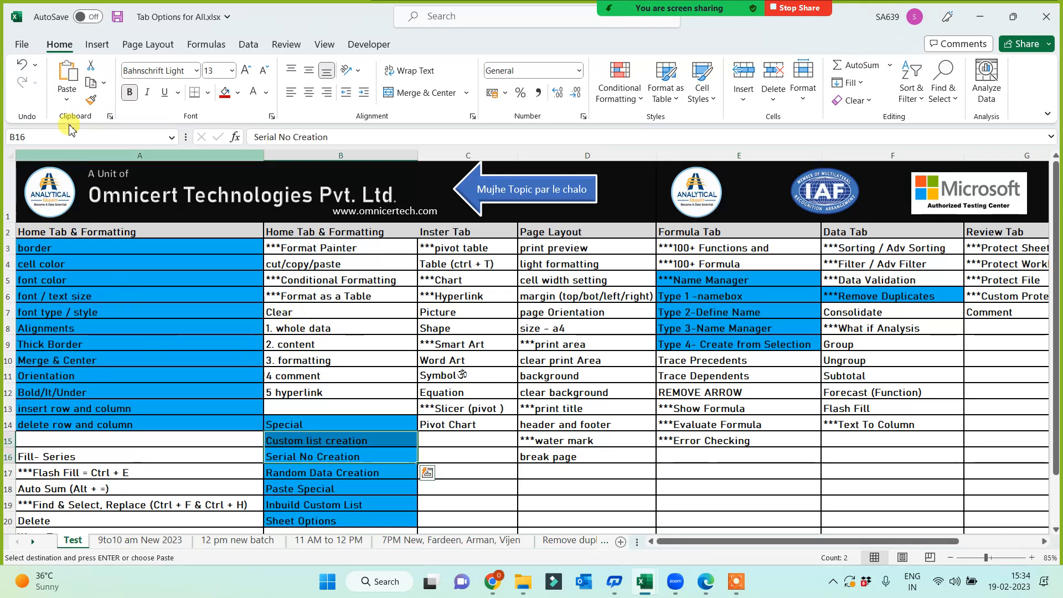
left_click(90, 100)
left_click_drag(314, 314, 316, 397)
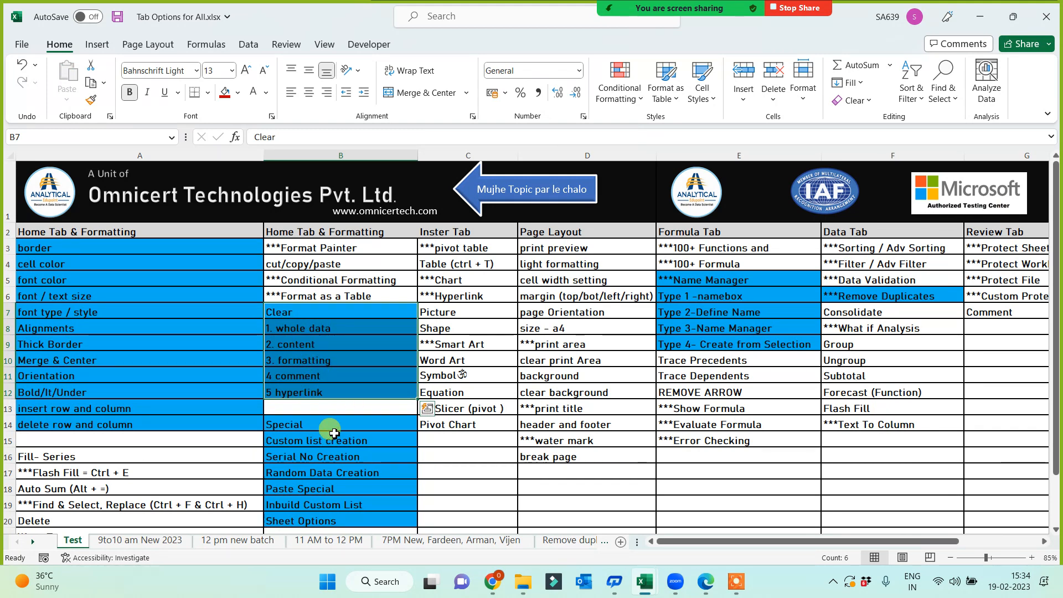
Copy the Clear list B7:B12 and return to the Book3 workbook.
key("ctrl+c")
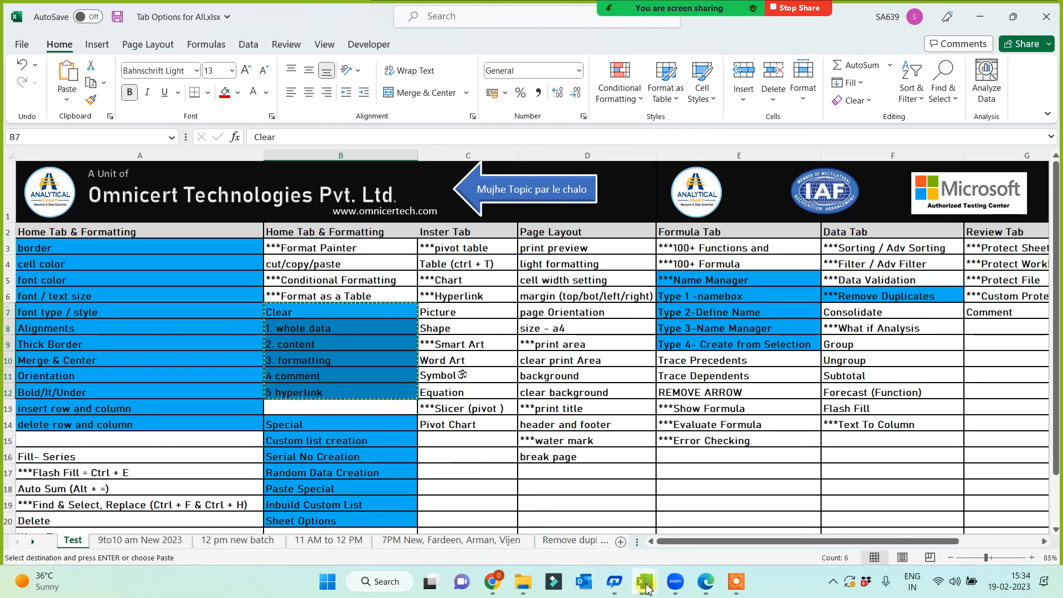
mouse_move(646, 588)
left_click(720, 525)
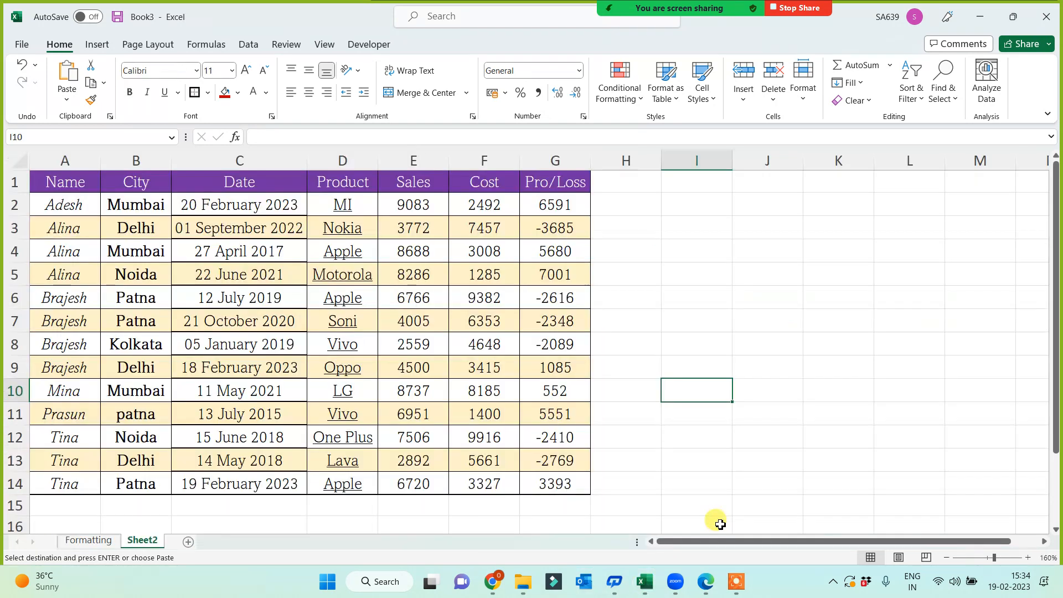
Paste the Clear list at I4, widen column I, and fill the '1. whole data' label red.
left_click(713, 252)
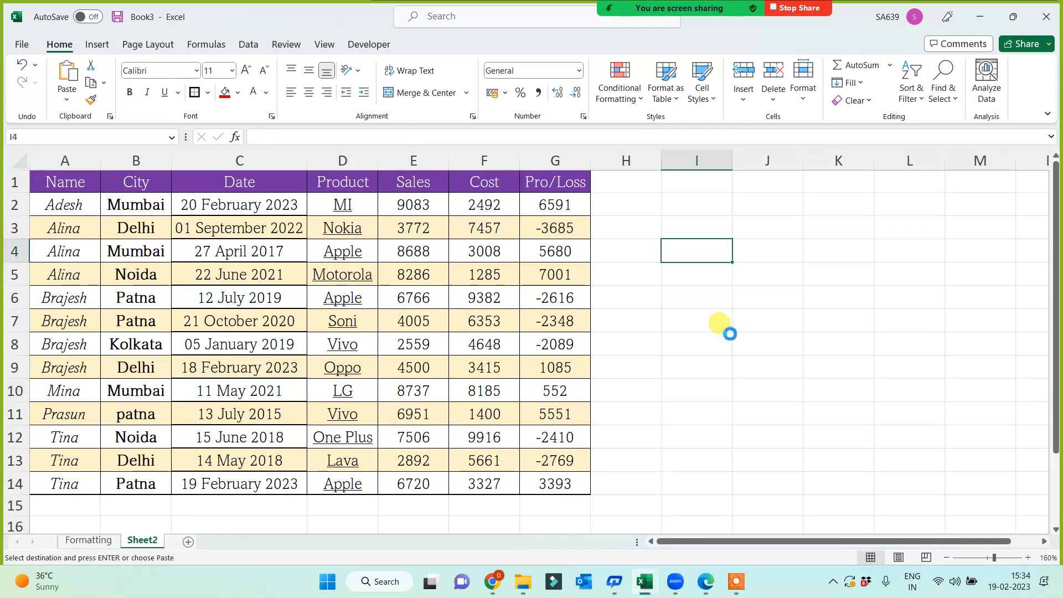
key("ctrl+v")
left_click_drag(732, 160, 812, 162)
left_click(716, 474)
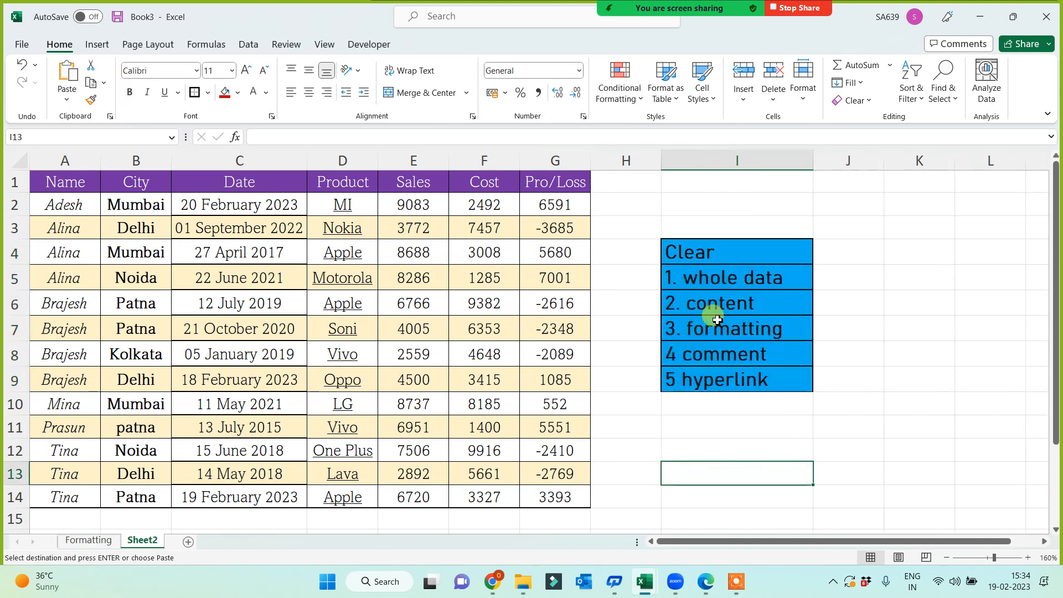
left_click(715, 280)
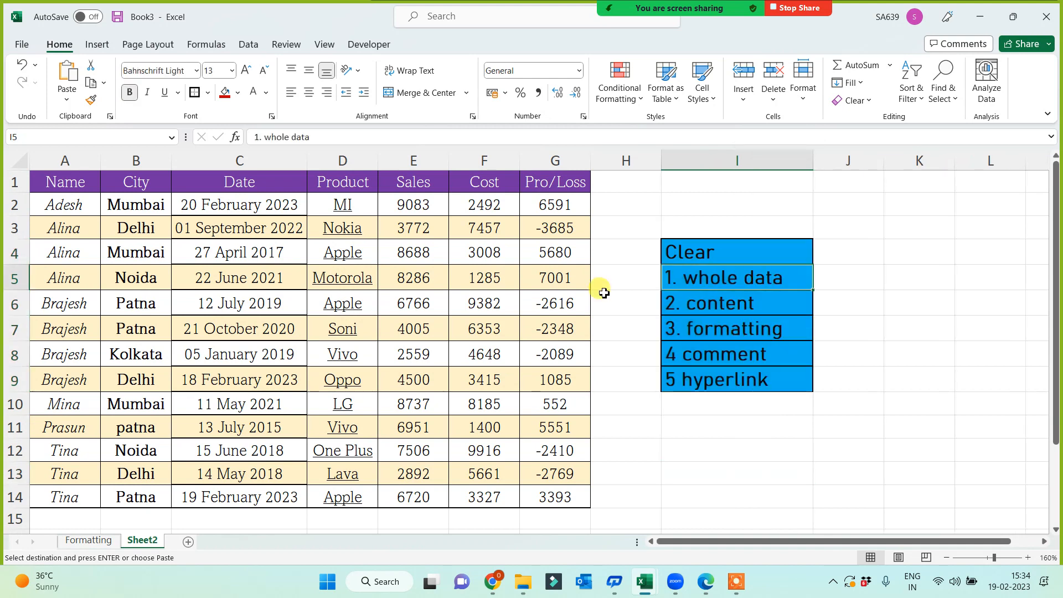
left_click(225, 97)
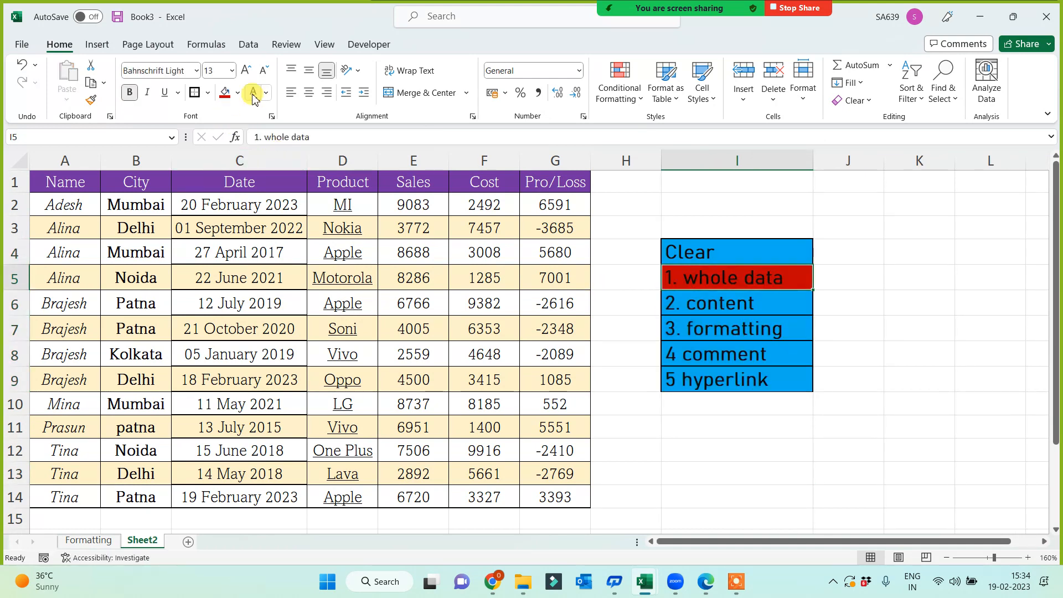
left_click(666, 448)
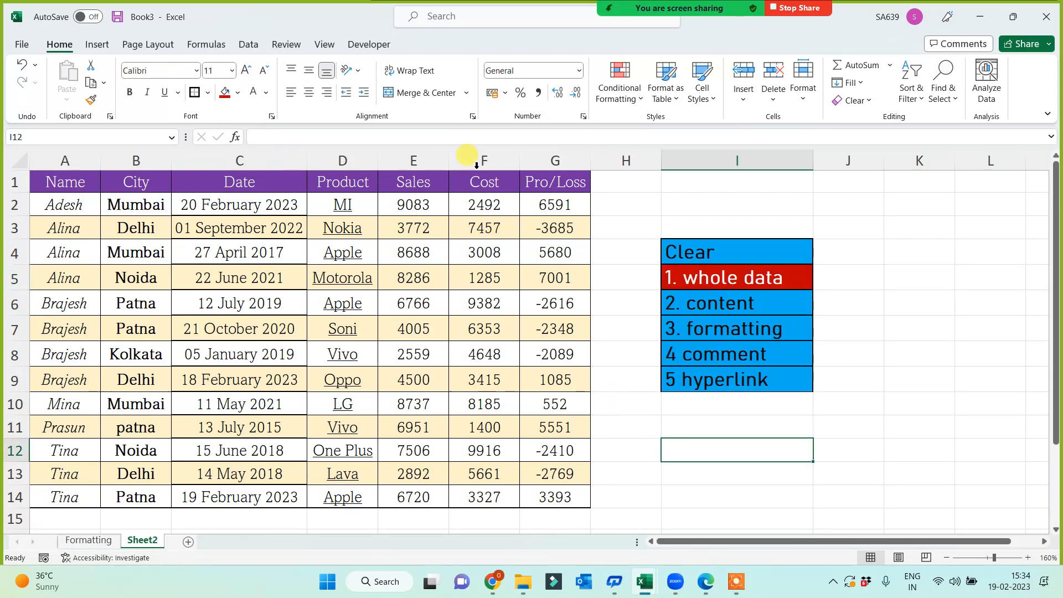
Clear All from the Pro/Loss column G, removing values and formatting.
left_click_drag(477, 165, 552, 161)
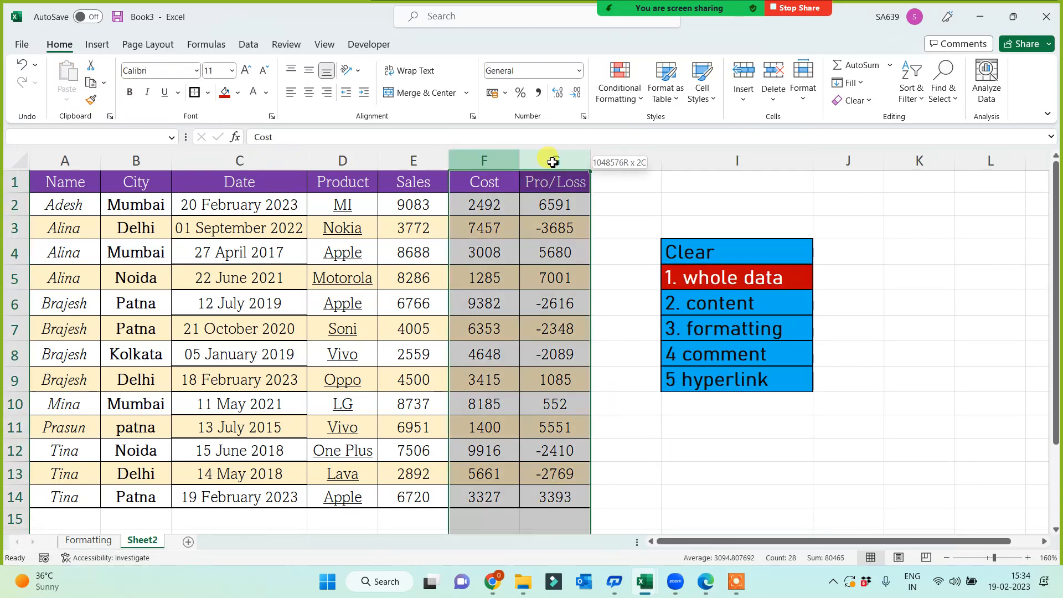
left_click(553, 161)
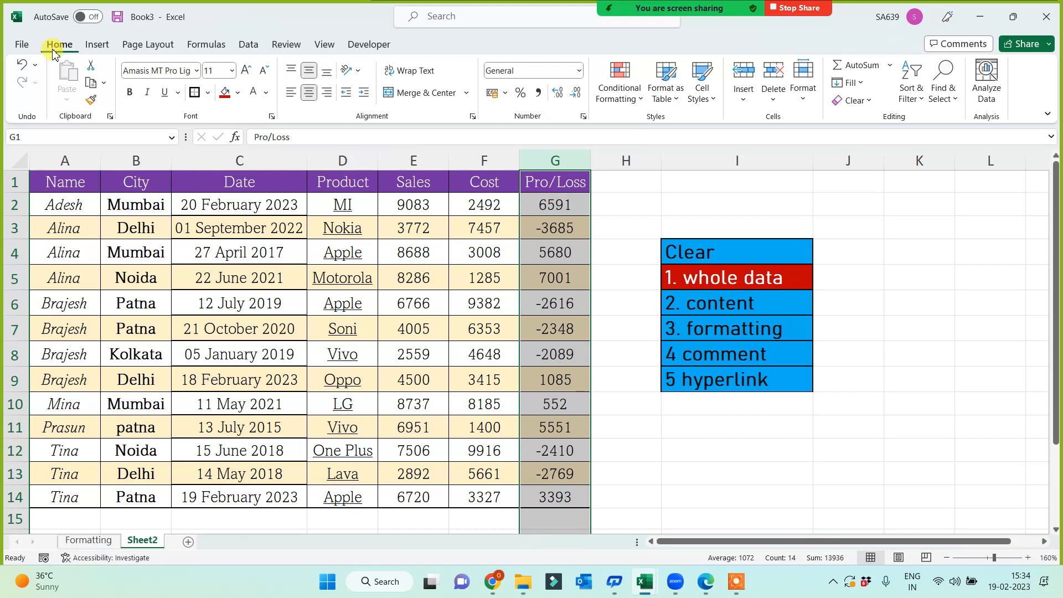
left_click(852, 100)
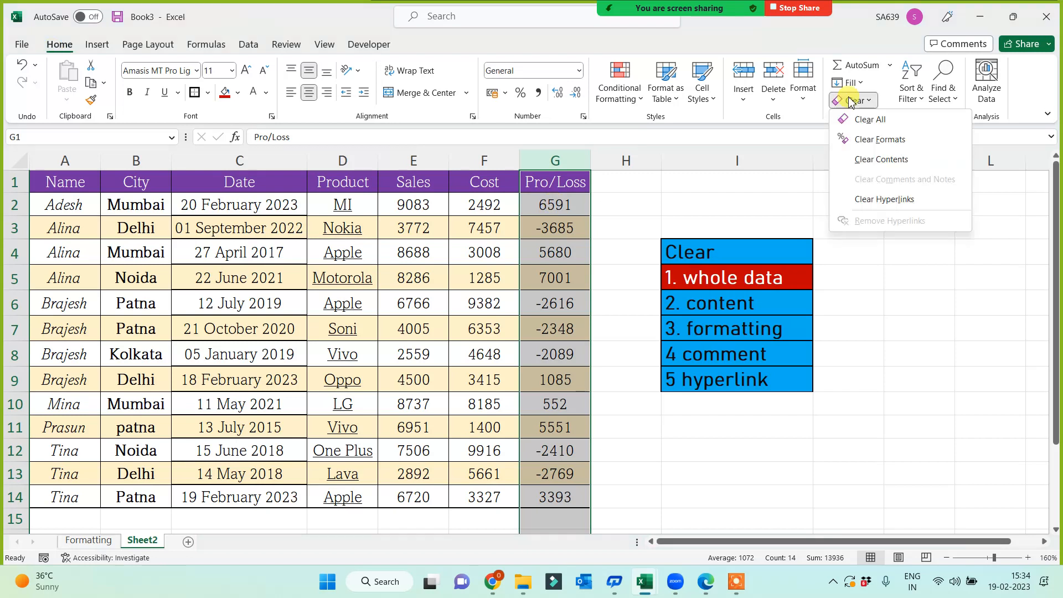
left_click(869, 121)
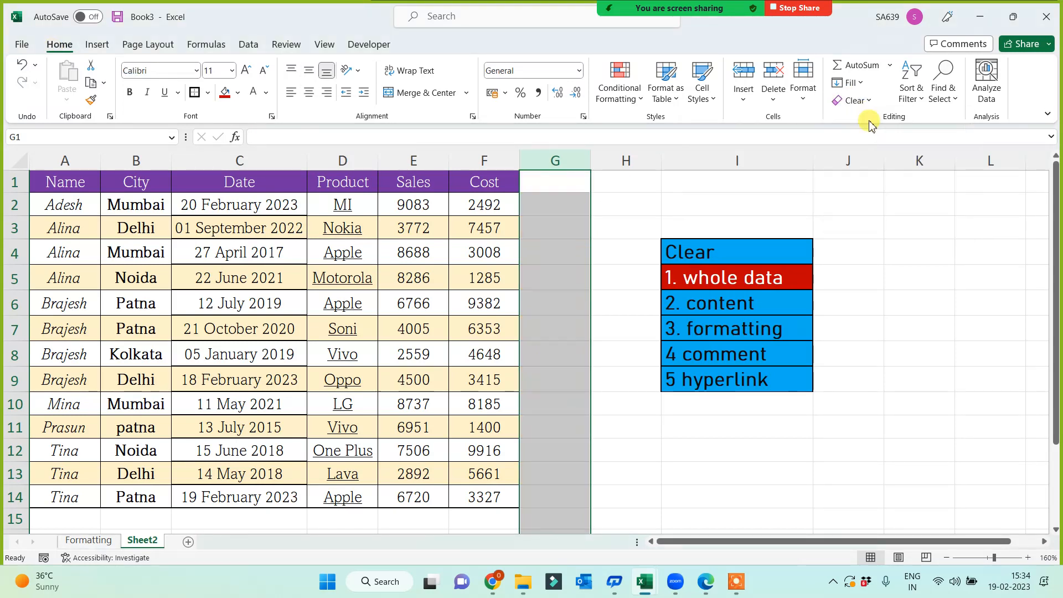
left_click(751, 284)
left_click(973, 400)
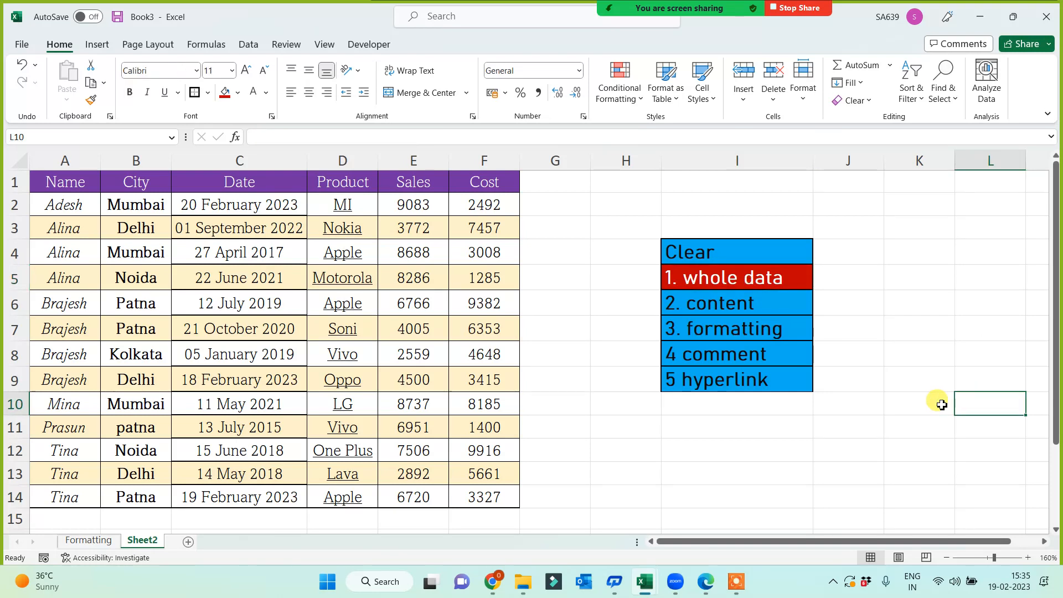
left_click(709, 307)
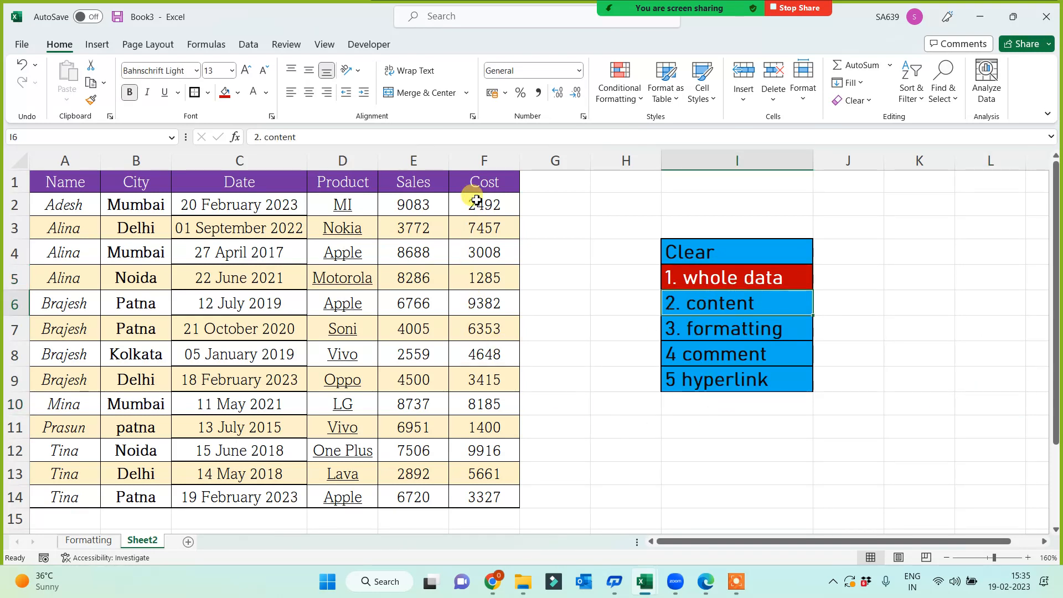
Clear only the values from the Cost cells F1:F14, keeping their purple styling.
left_click_drag(479, 185, 475, 507)
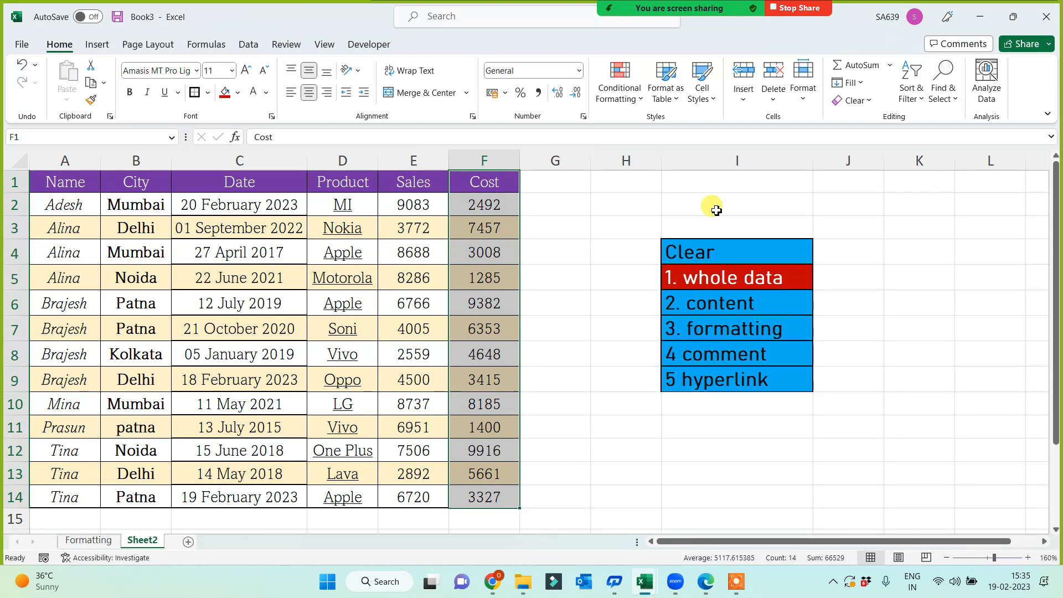
left_click(853, 100)
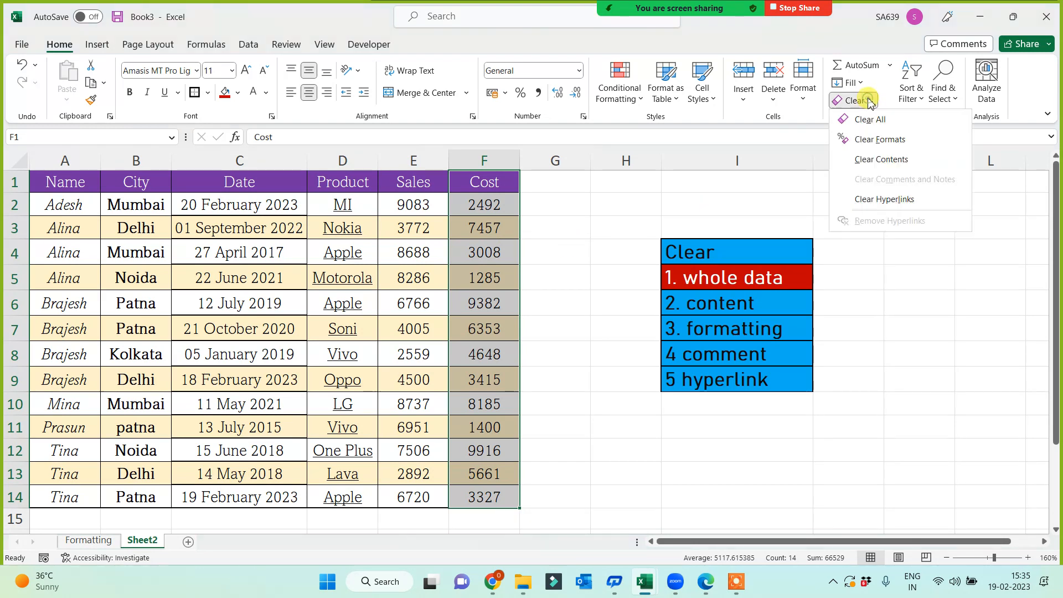
left_click(873, 159)
left_click(606, 296)
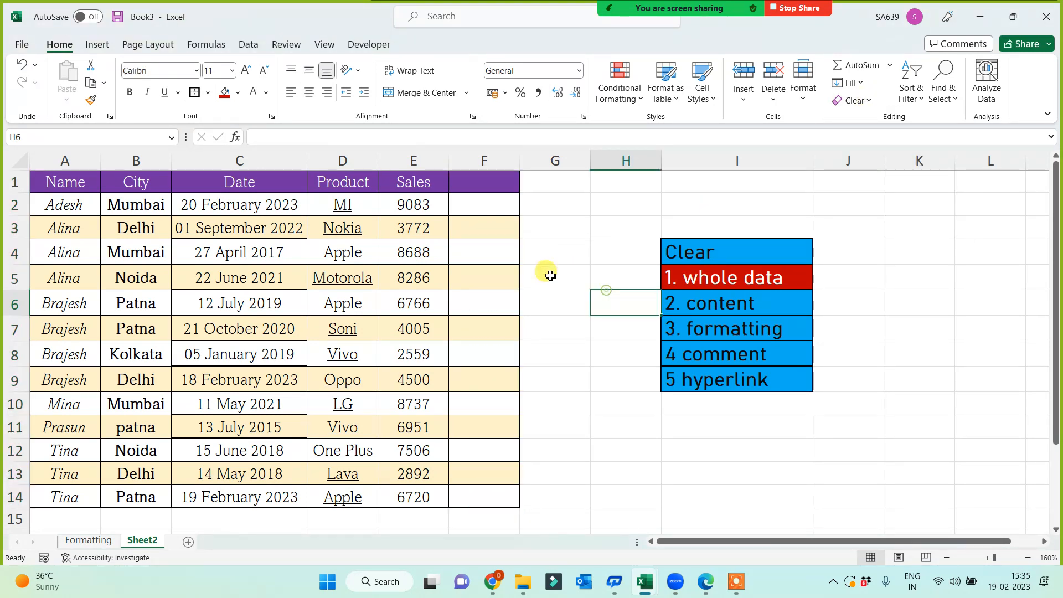
left_click_drag(478, 186, 476, 503)
left_click(609, 471)
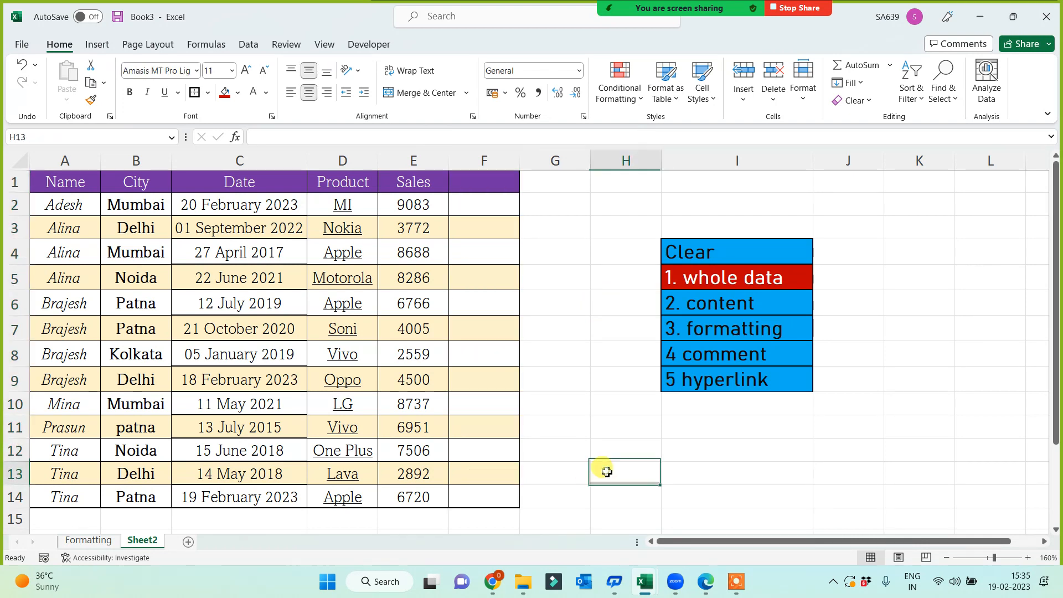
left_click(714, 326)
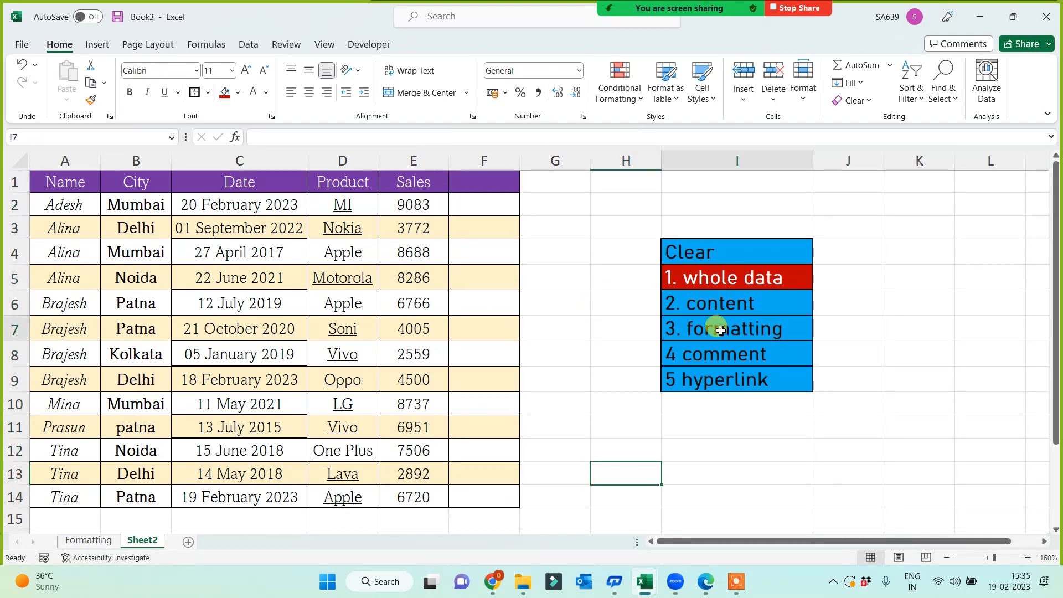
Strip all formatting from the Product cells D1:D14, leaving their text.
left_click_drag(348, 182, 356, 498)
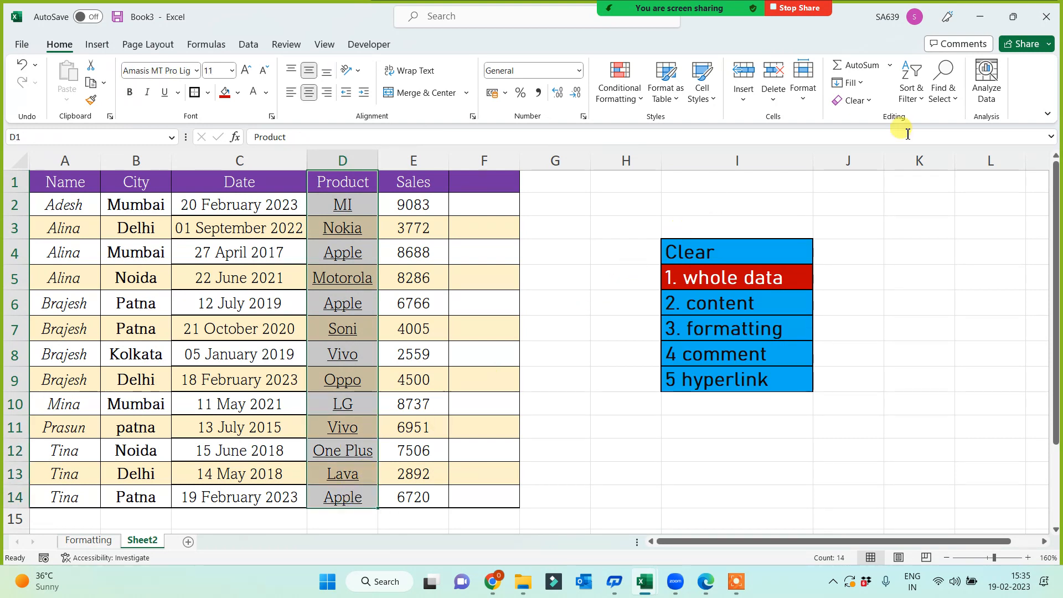
left_click(869, 100)
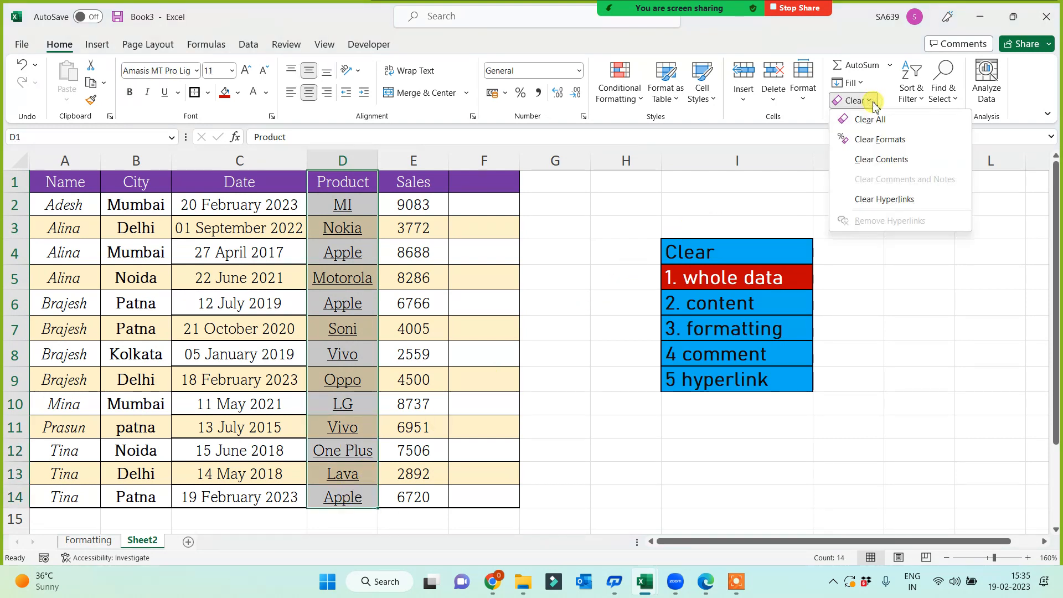
left_click(871, 140)
left_click(514, 395)
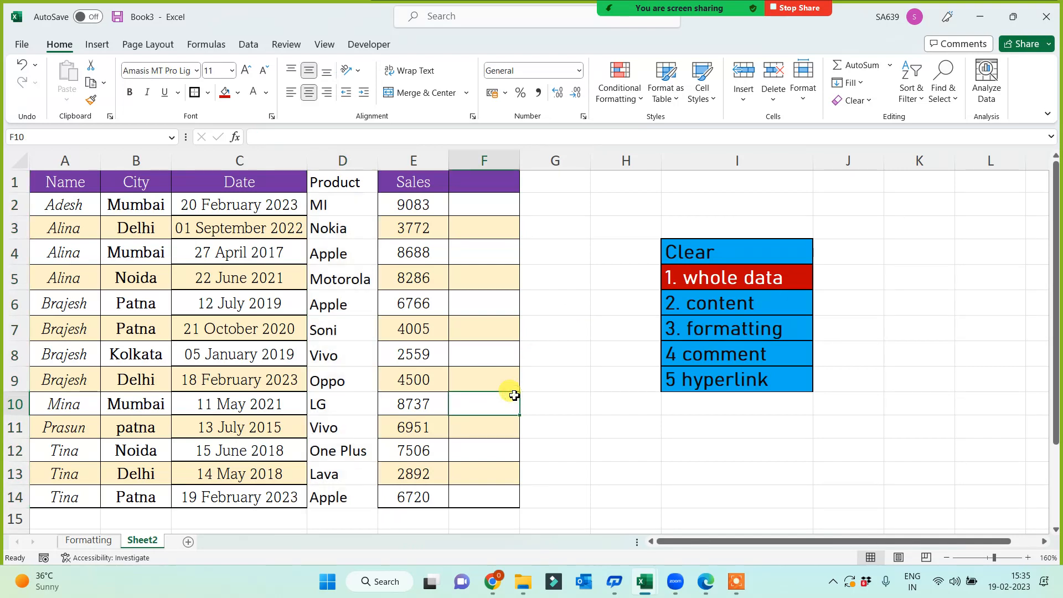
left_click_drag(492, 183, 494, 501)
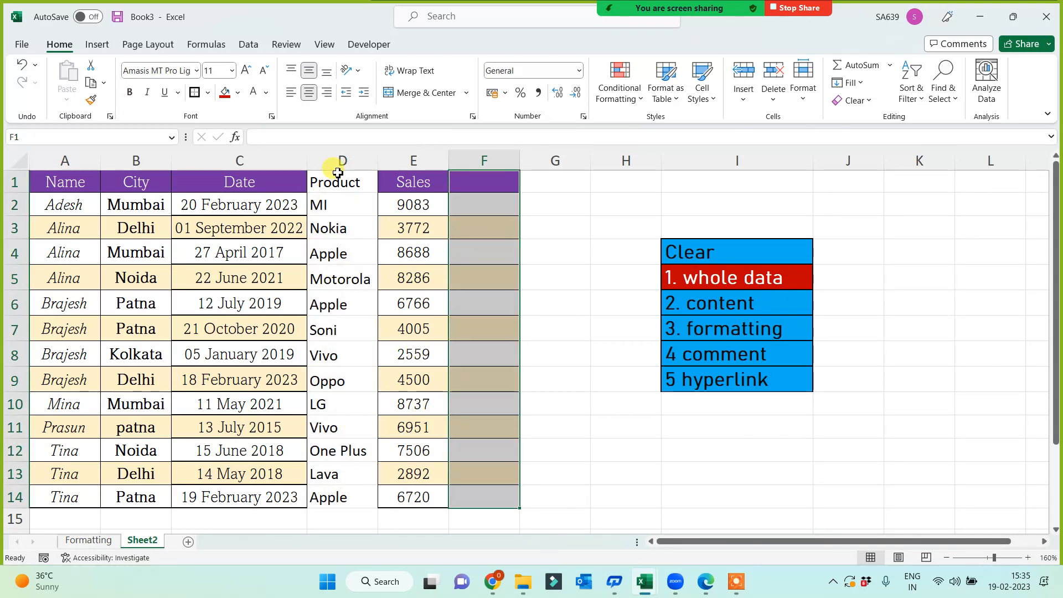
left_click_drag(335, 182, 331, 497)
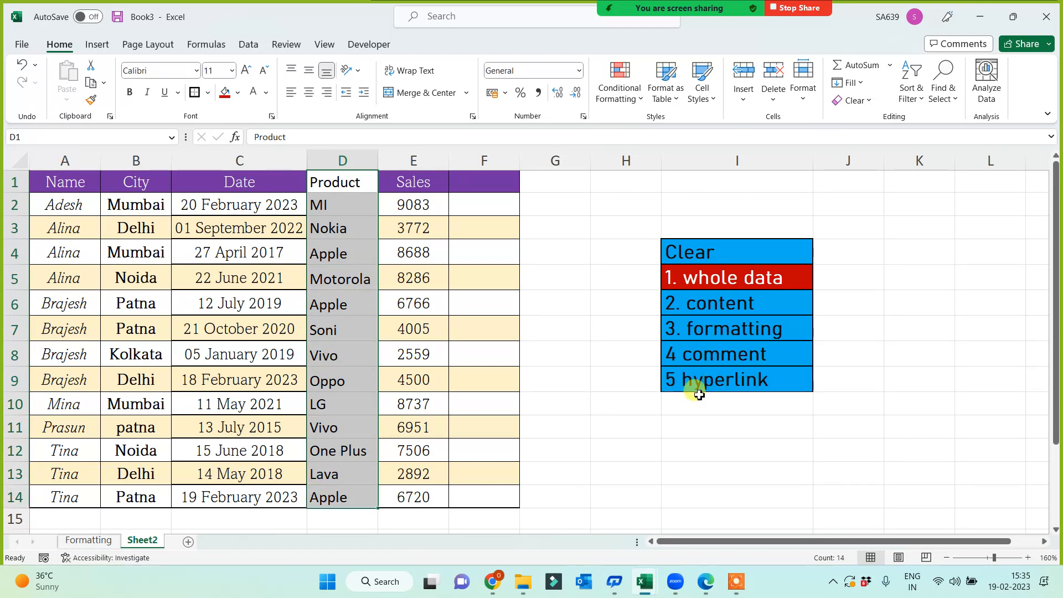
left_click(643, 443)
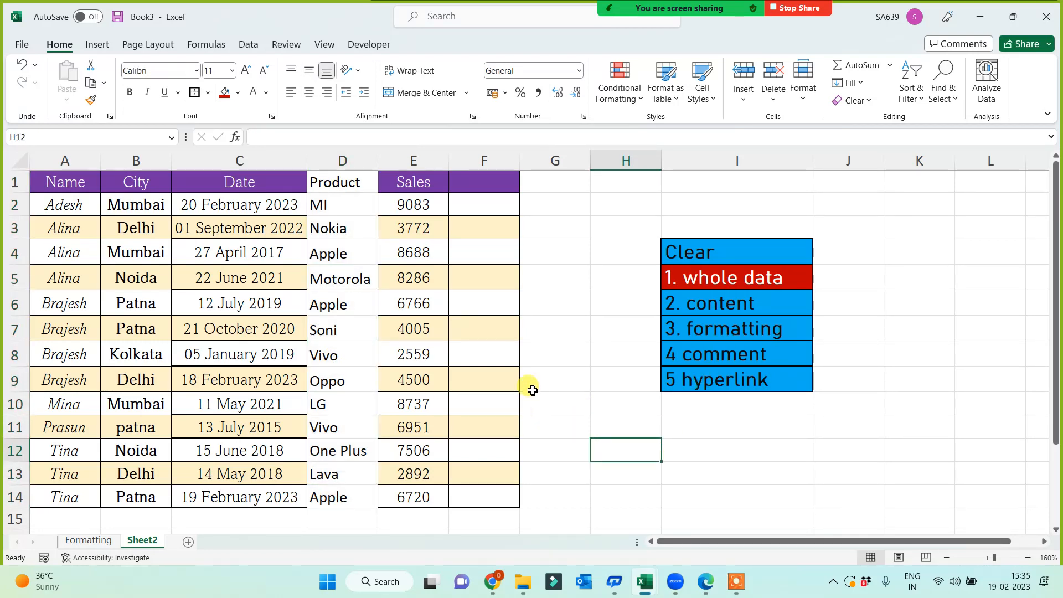
right_click(432, 206)
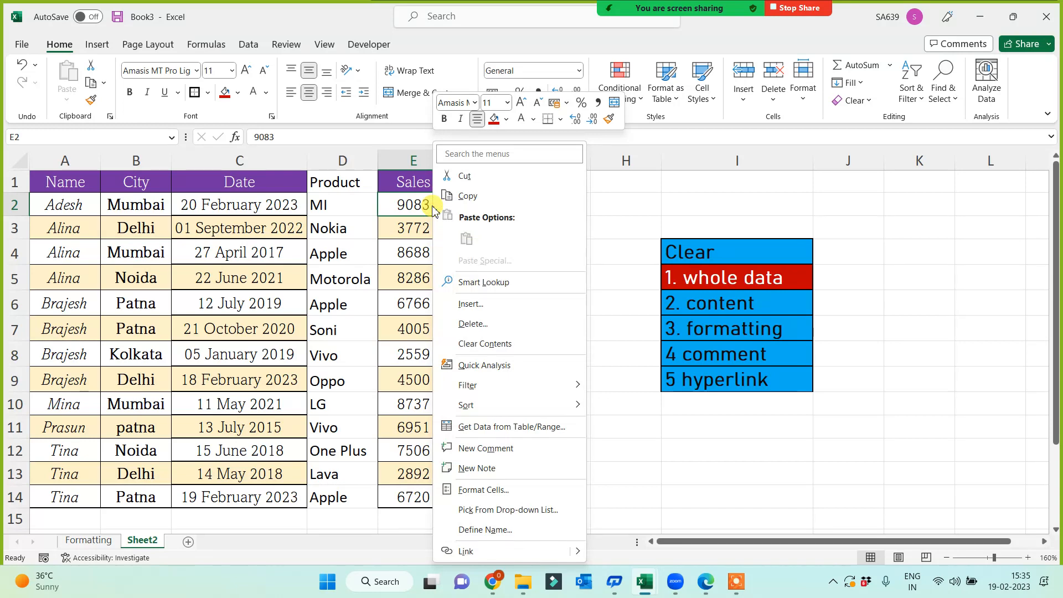
left_click(477, 468)
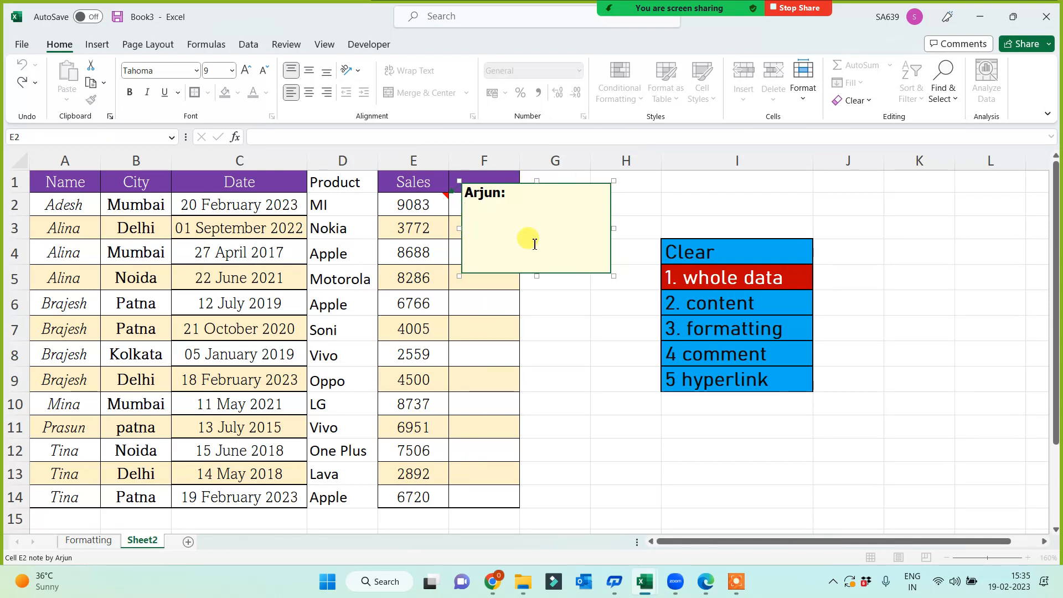
type("sdf sdfs dfsdf sd")
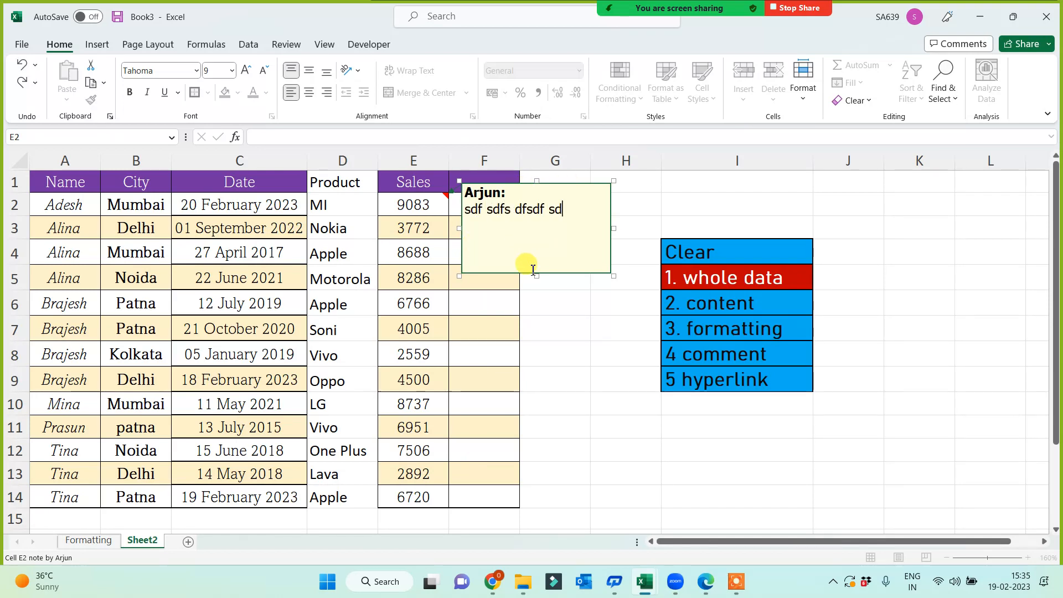
type("f sdfsd")
left_click(566, 331)
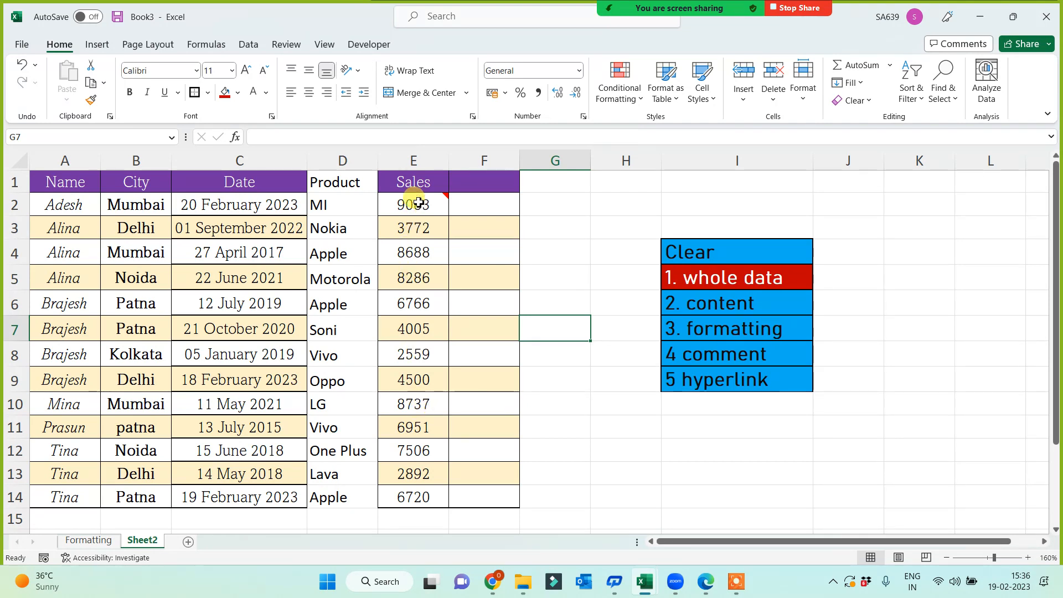
mouse_move(417, 203)
left_click(414, 445)
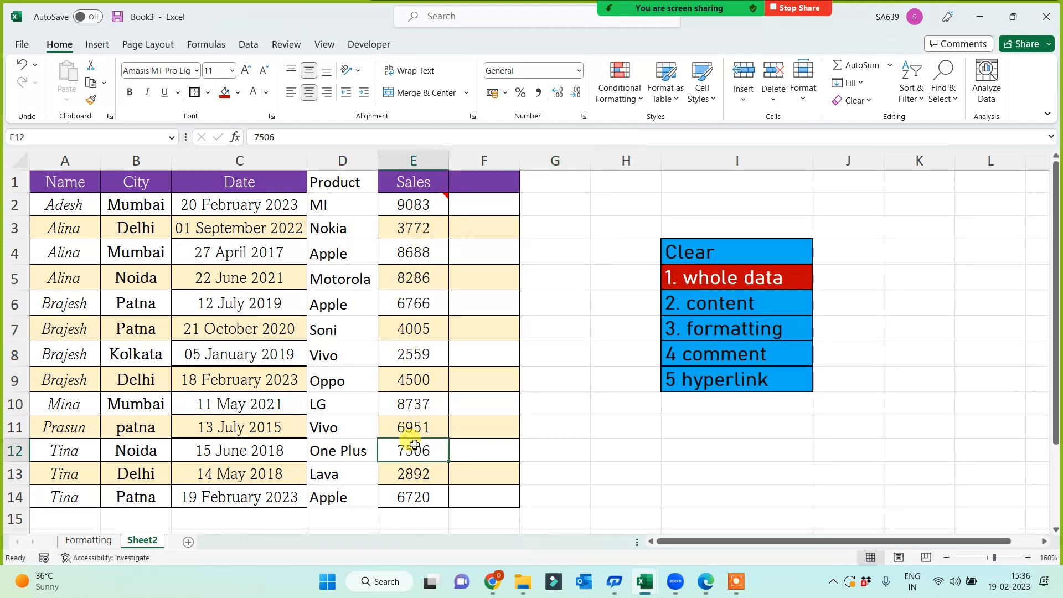
key("Up")
key("Up")
key("Up")
key("Up")
key("Up")
key("Up")
key("Up")
key("Up")
key("Up")
key("Up")
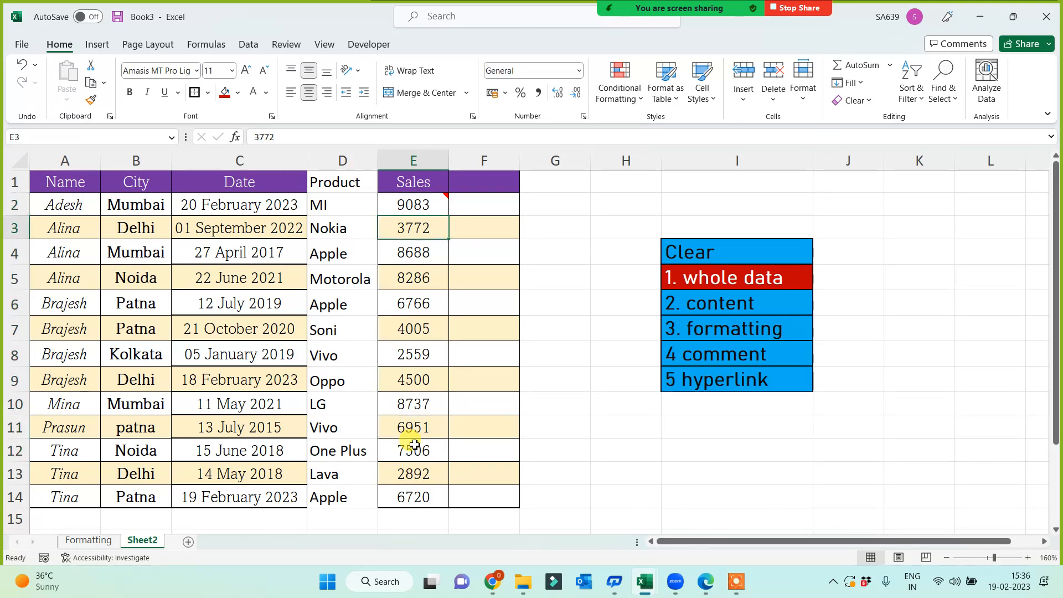
key("Right")
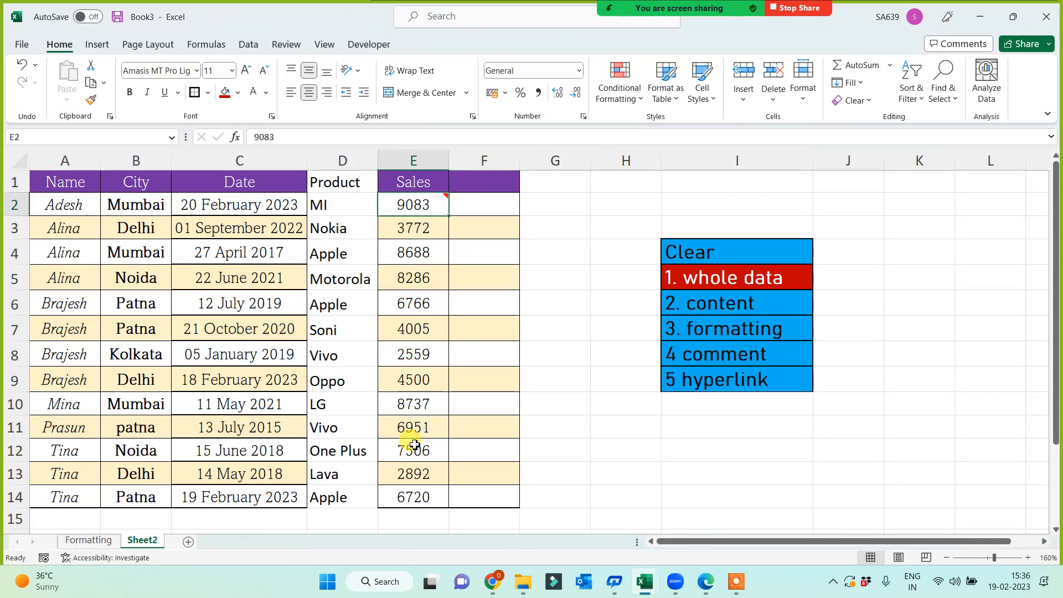
left_click(495, 430)
mouse_move(425, 211)
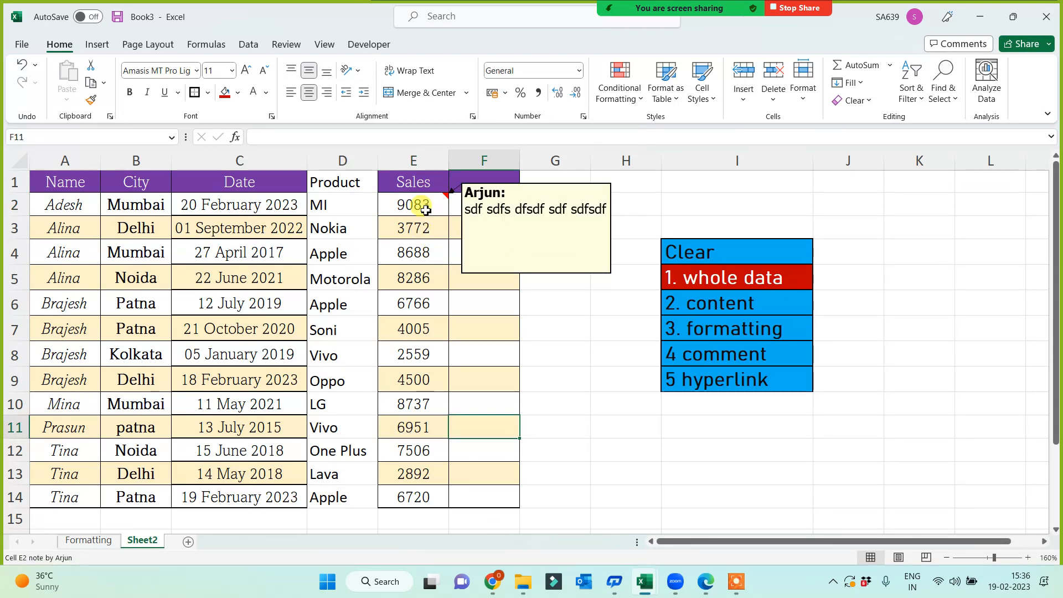
left_click(413, 207)
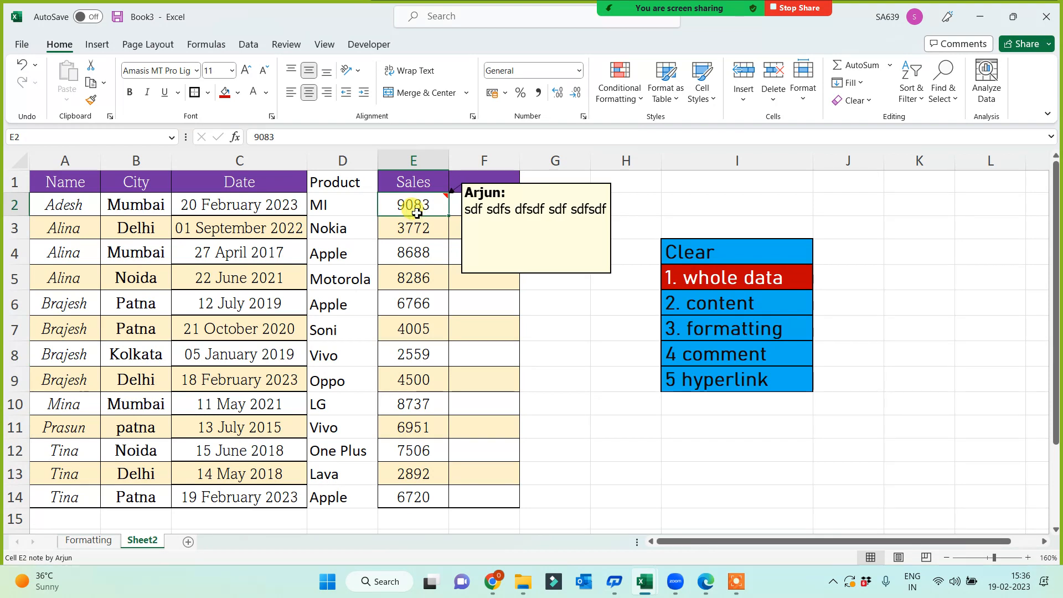
mouse_move(421, 206)
left_click(381, 307)
key("Up")
key("Up")
key("Up")
key("Up")
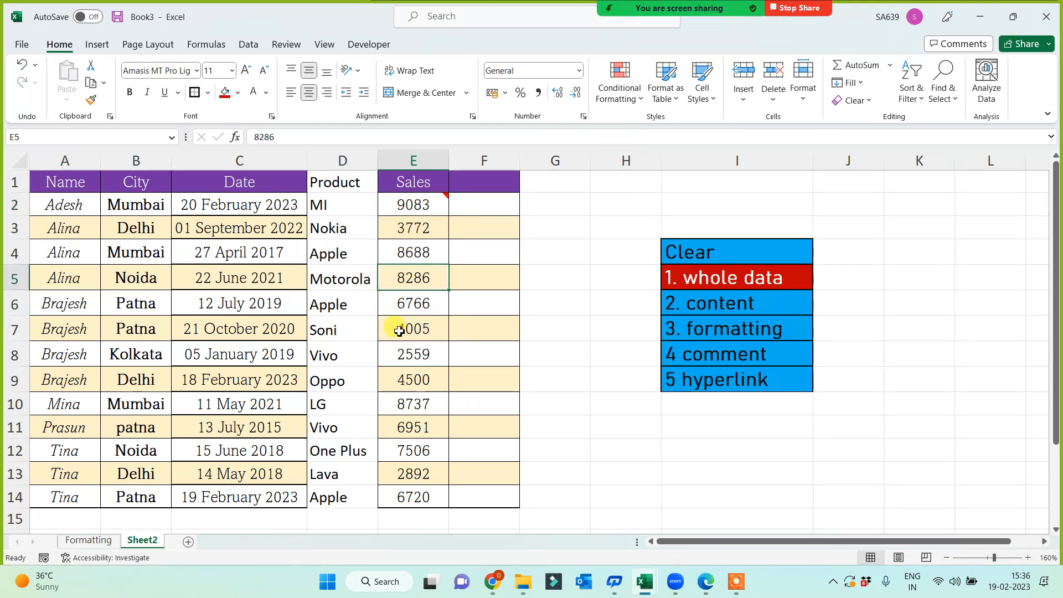
key("ctrl+Down")
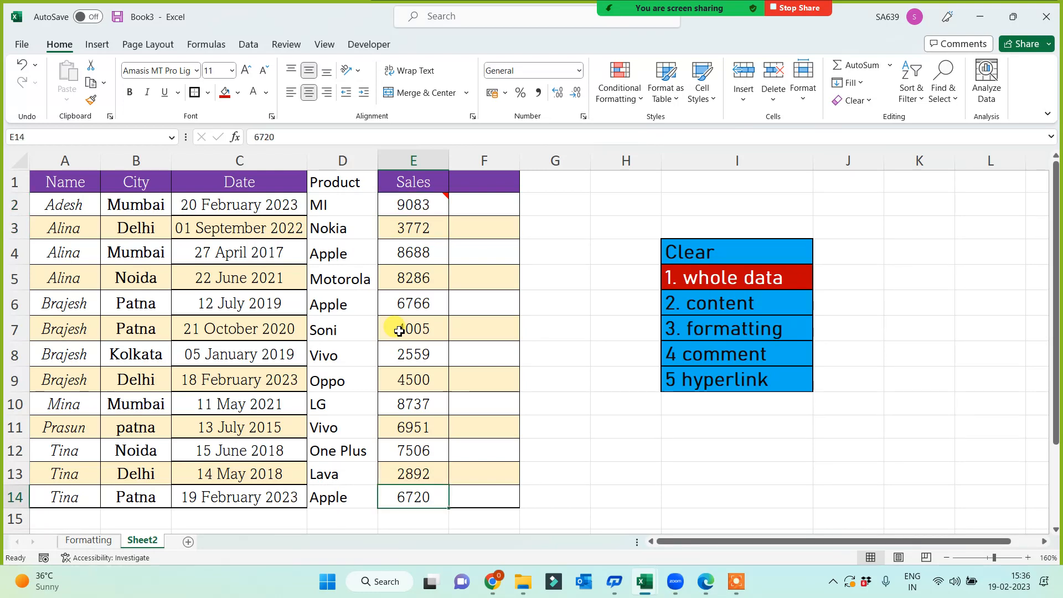
key("ctrl+Up")
key("Down")
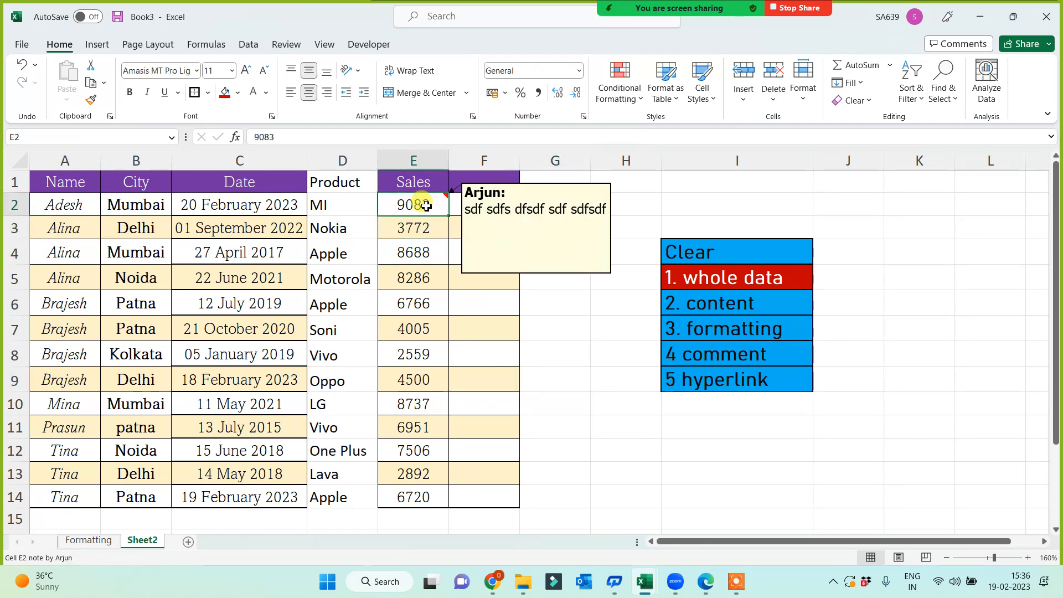
left_click(588, 358)
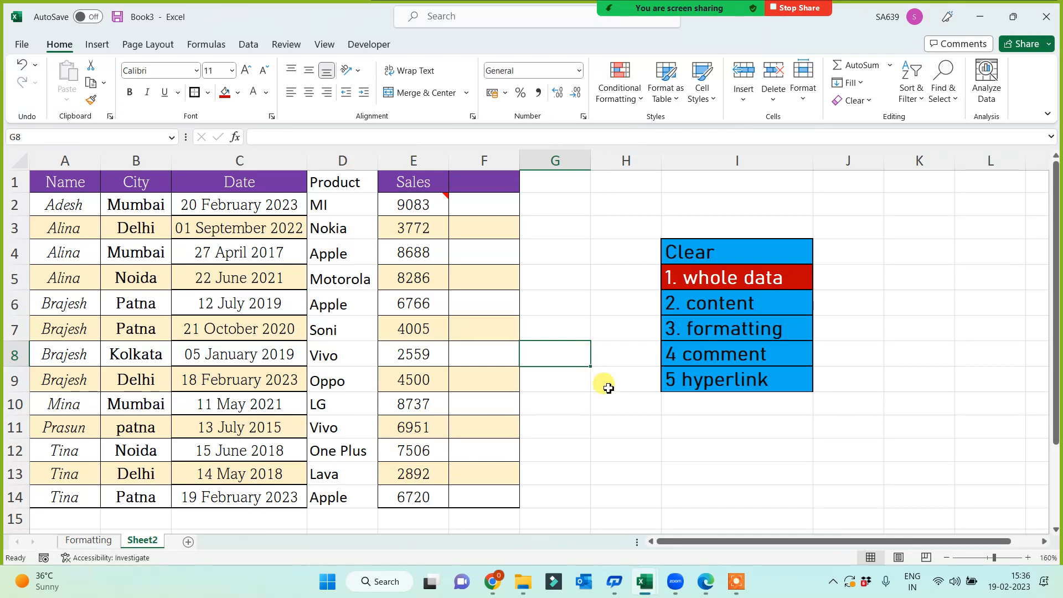
Post the threaded comment 'fsdfsdfsdf' on Sales cell E7 (4005).
left_click(437, 331)
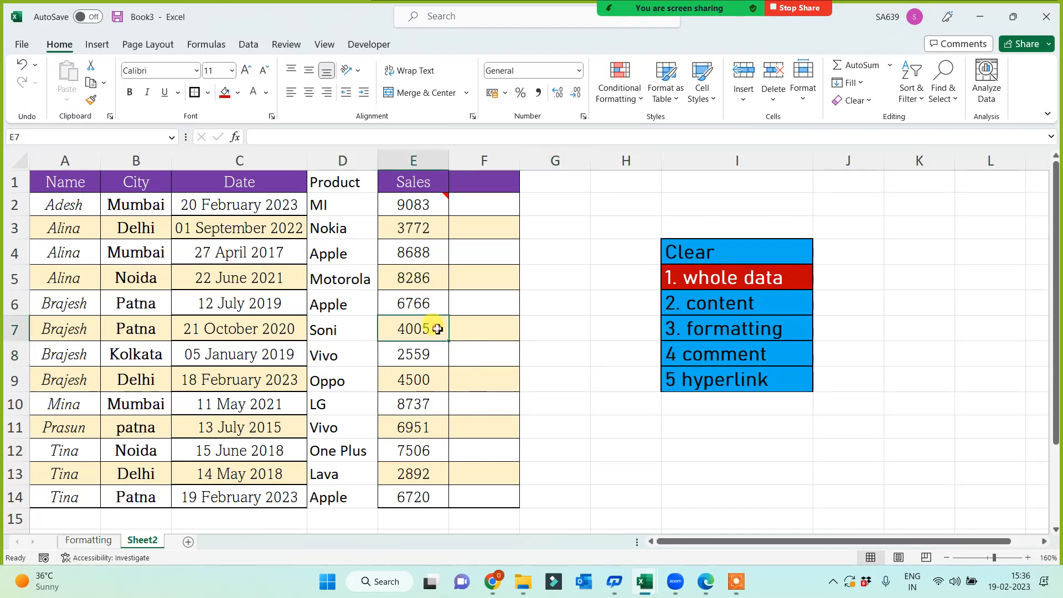
right_click(442, 336)
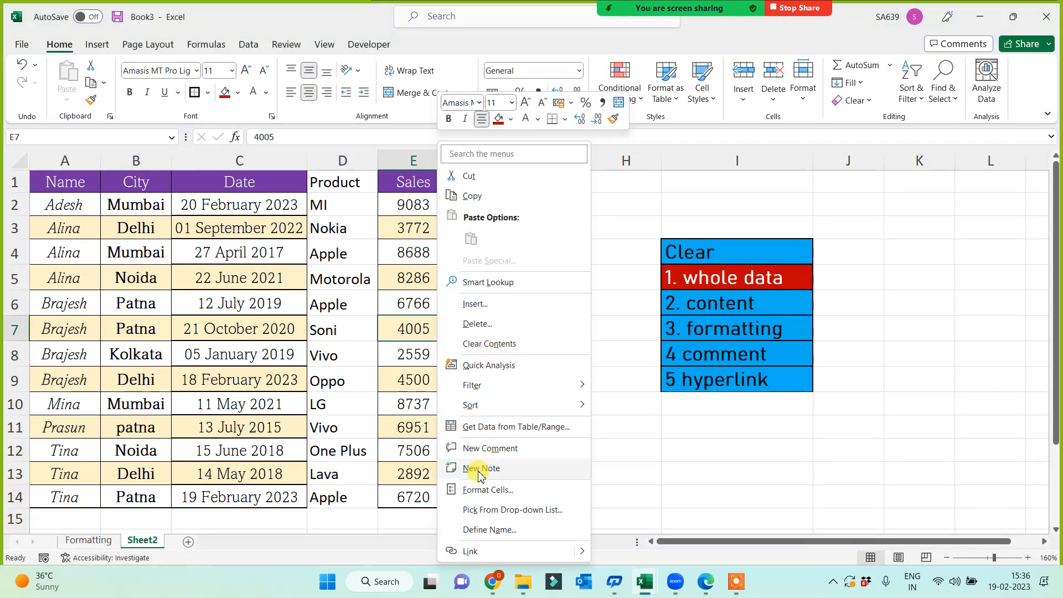
key("Escape")
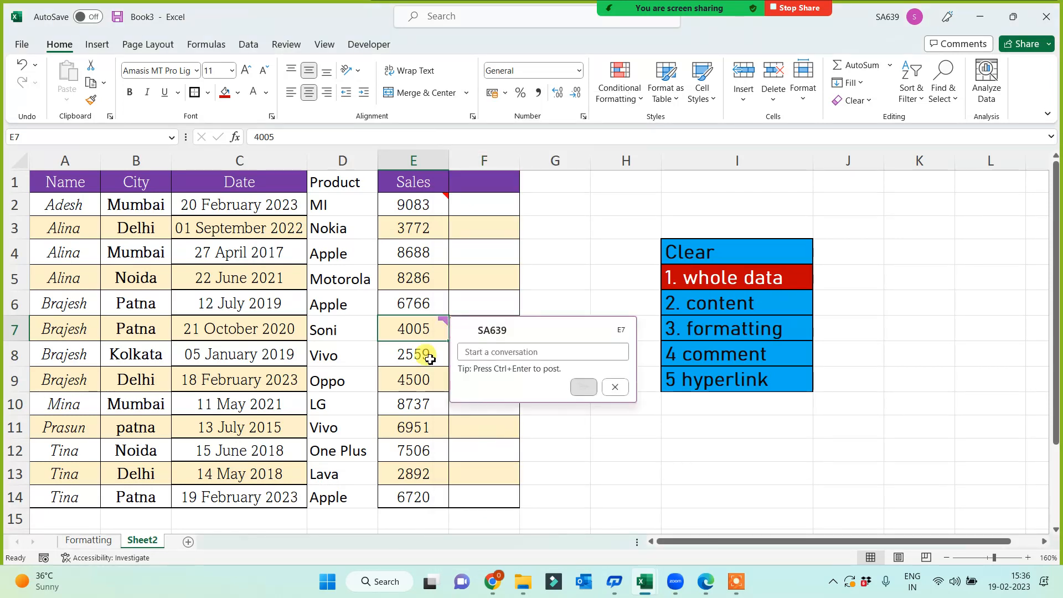
key("ctrl+shift+F2")
type("fsdfsdfsdf")
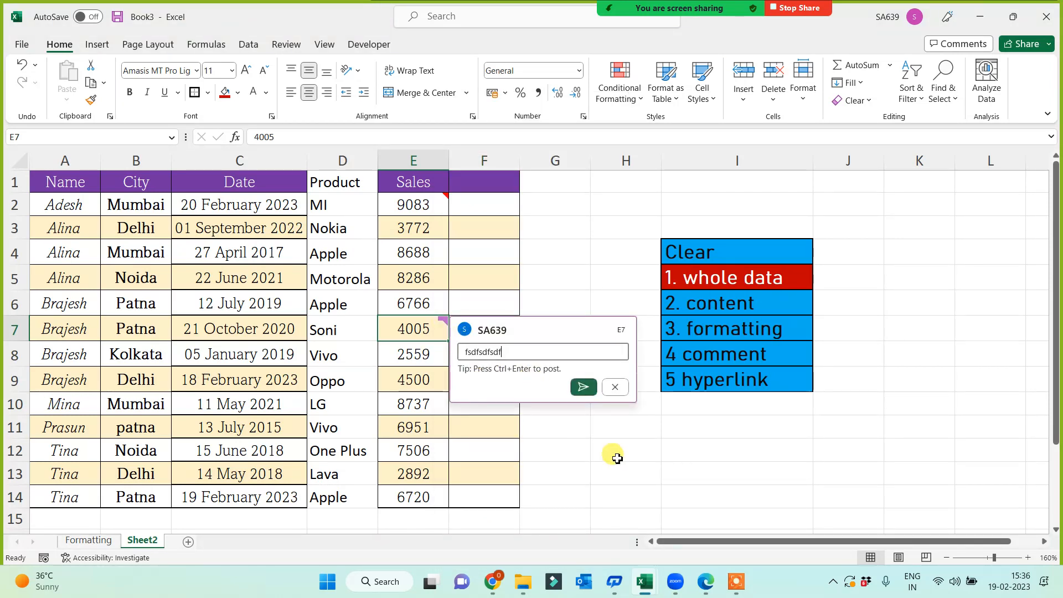
left_click(583, 387)
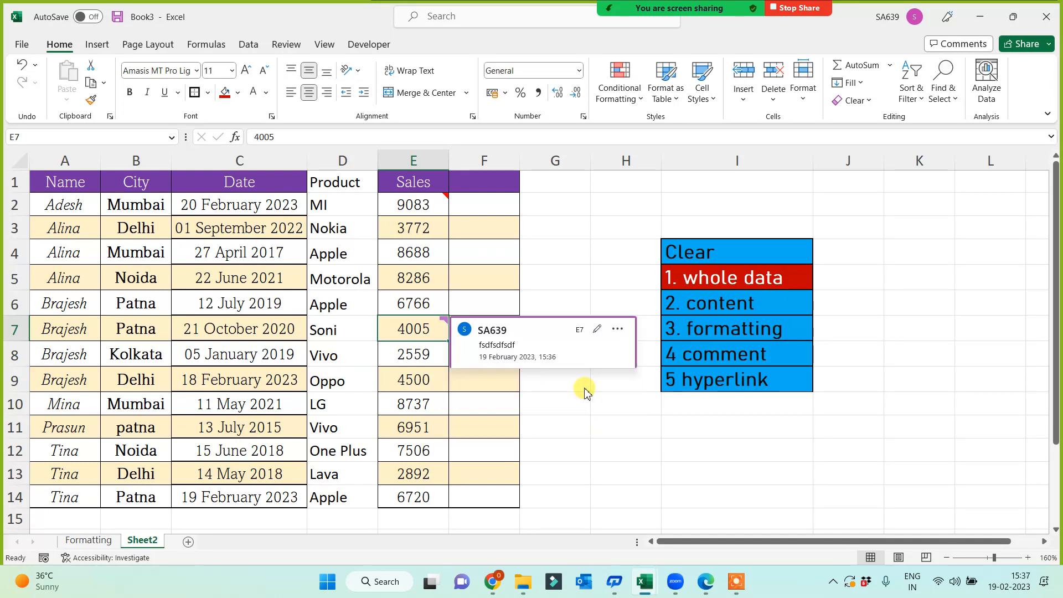
left_click(631, 498)
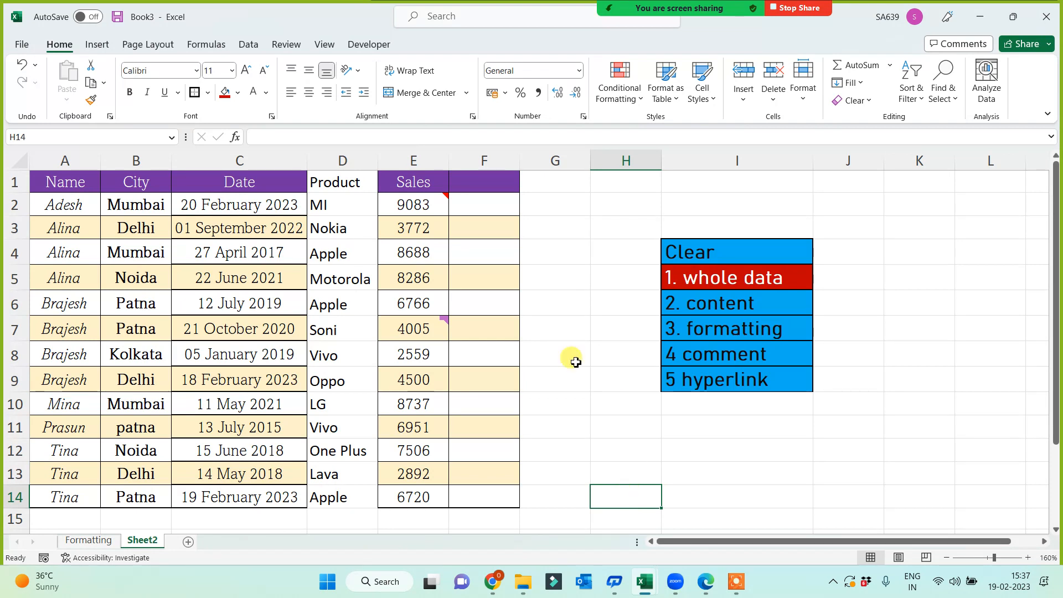
Move through the Sales column and back to E7 to view the comment.
mouse_move(432, 207)
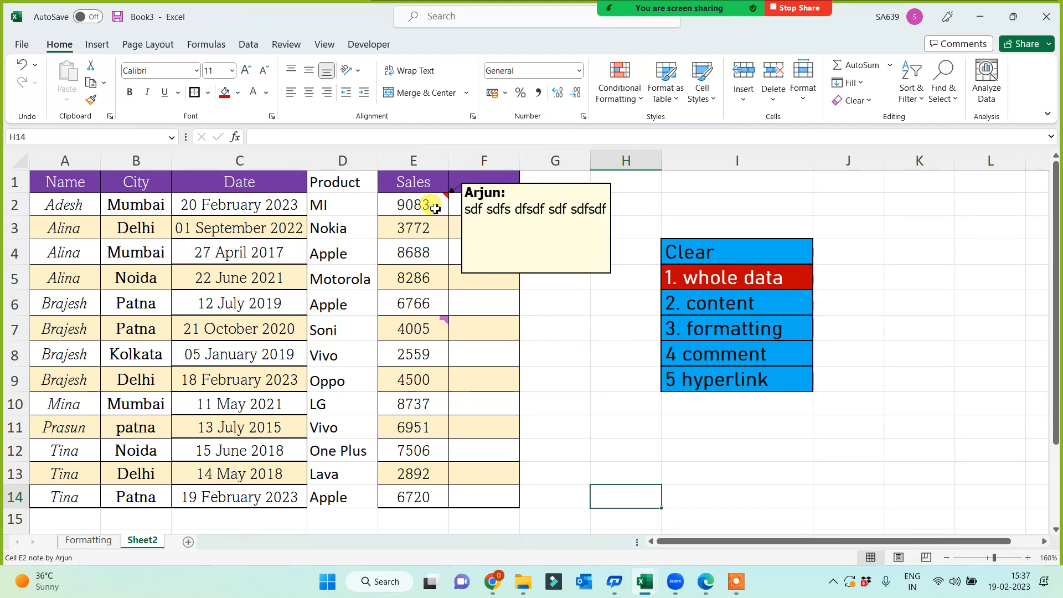
mouse_move(440, 325)
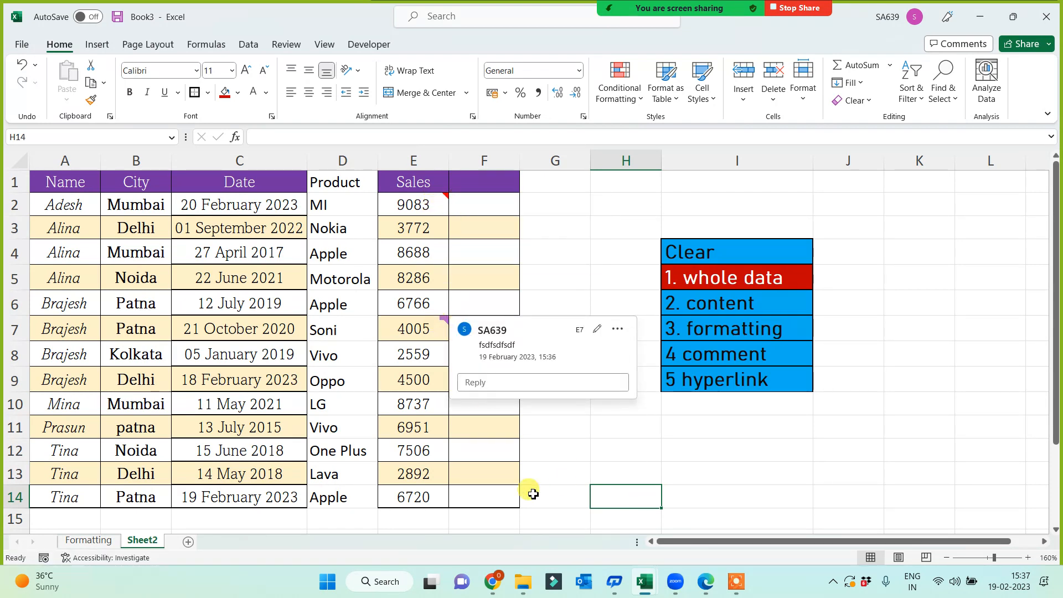
left_click(430, 498)
key("Up")
key("Up")
key("Up")
key("Up")
key("Up")
key("Up")
key("Up")
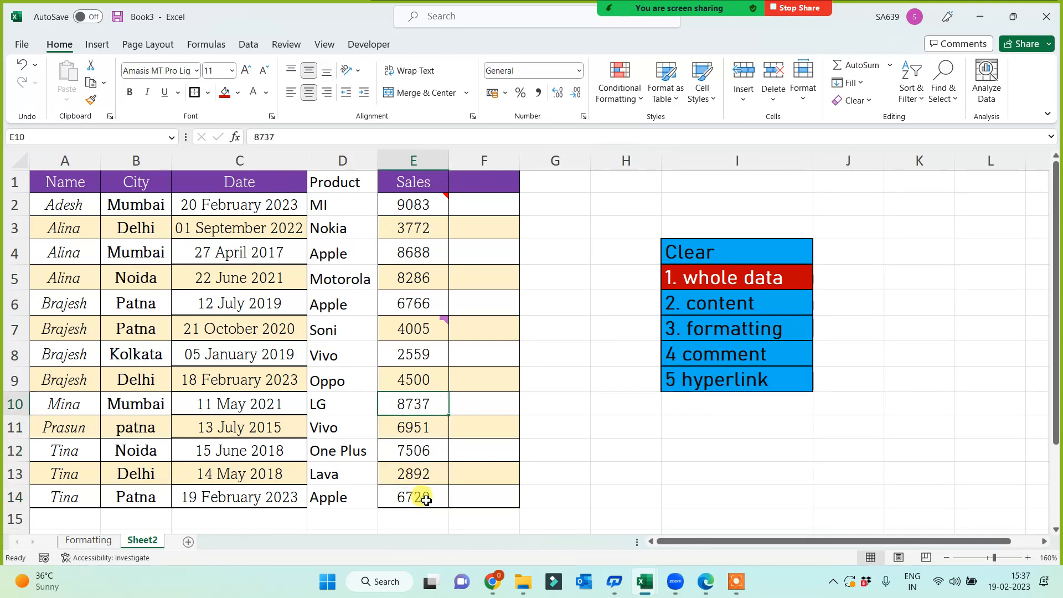
key("Down")
key("Up")
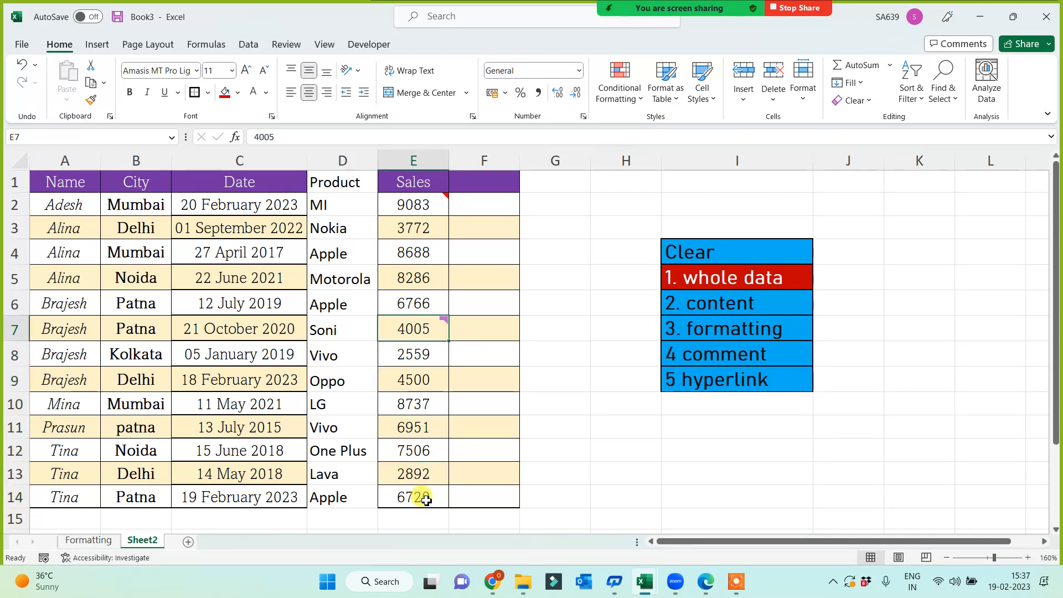
left_click(568, 409)
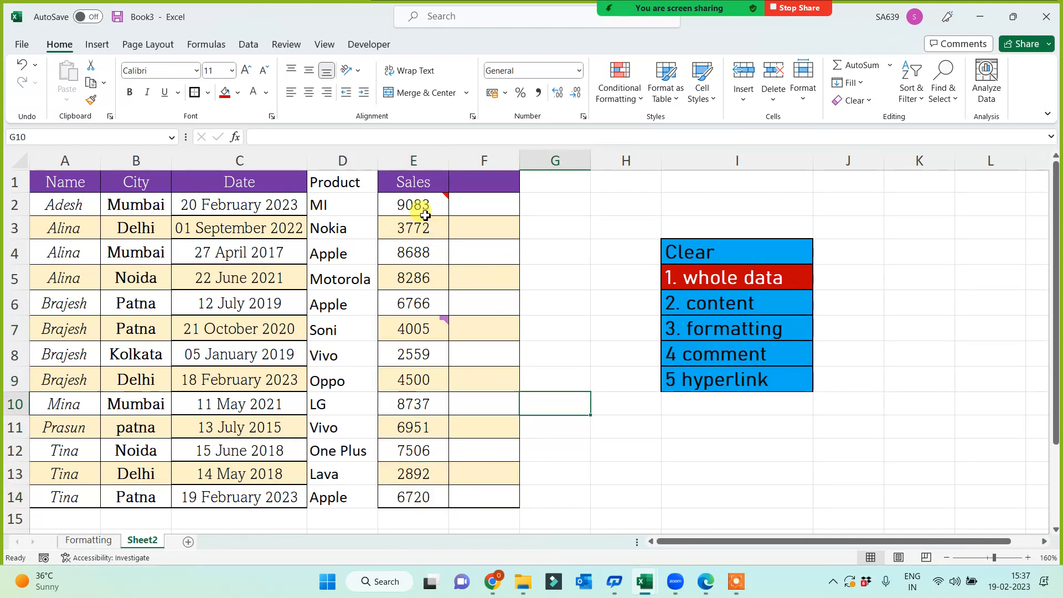
left_click(419, 324)
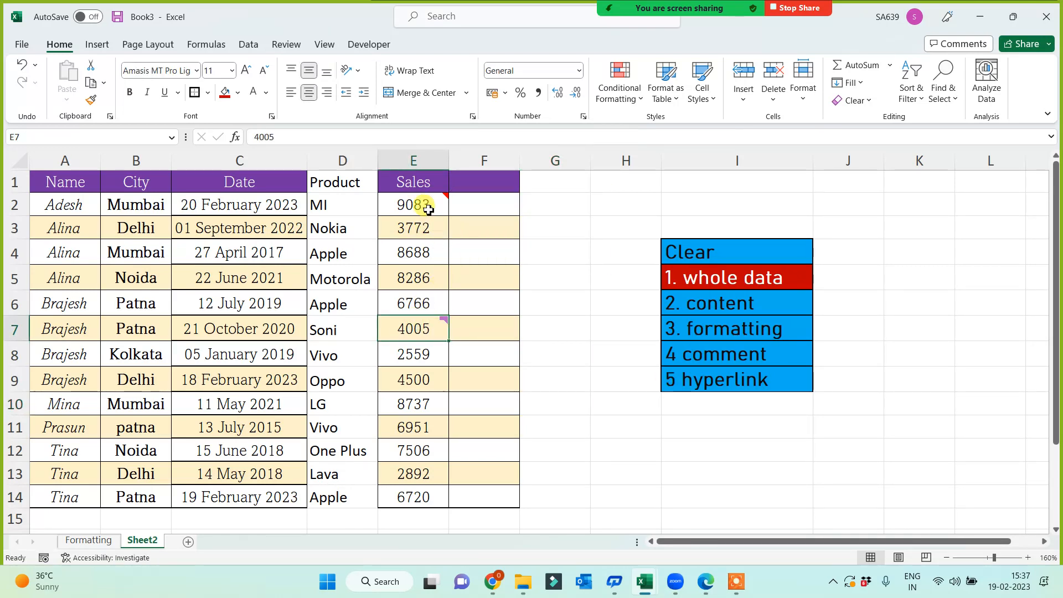
mouse_move(441, 334)
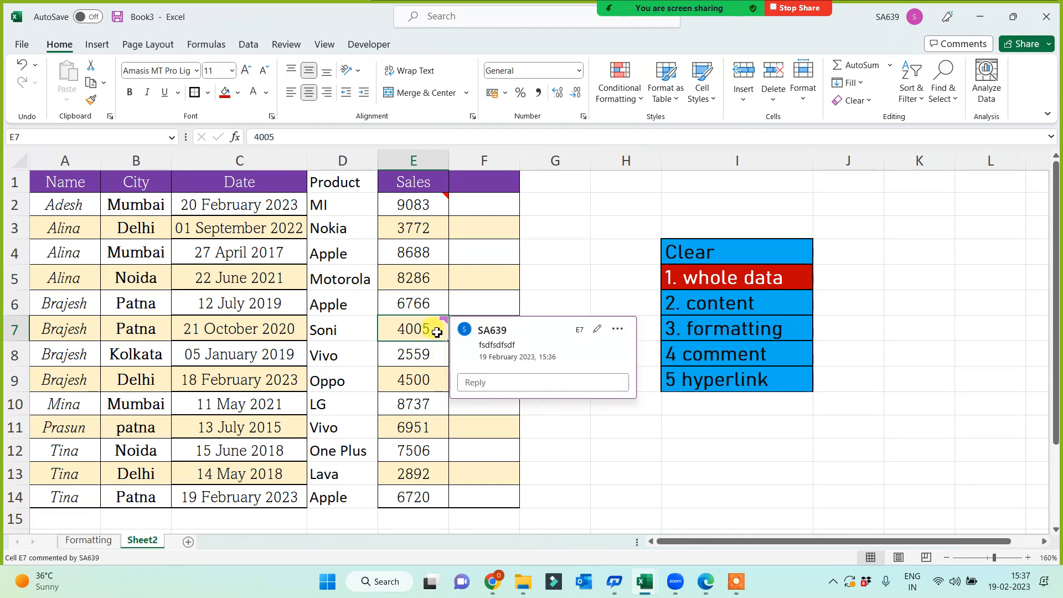
Delete the threaded comment from cell E7.
right_click(438, 333)
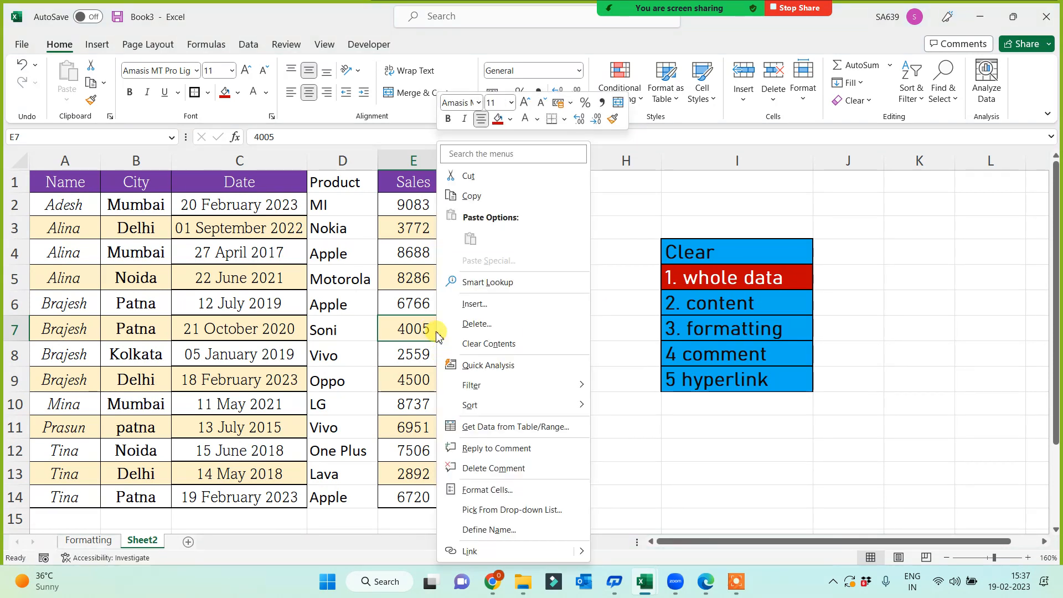
left_click(478, 469)
left_click(484, 376)
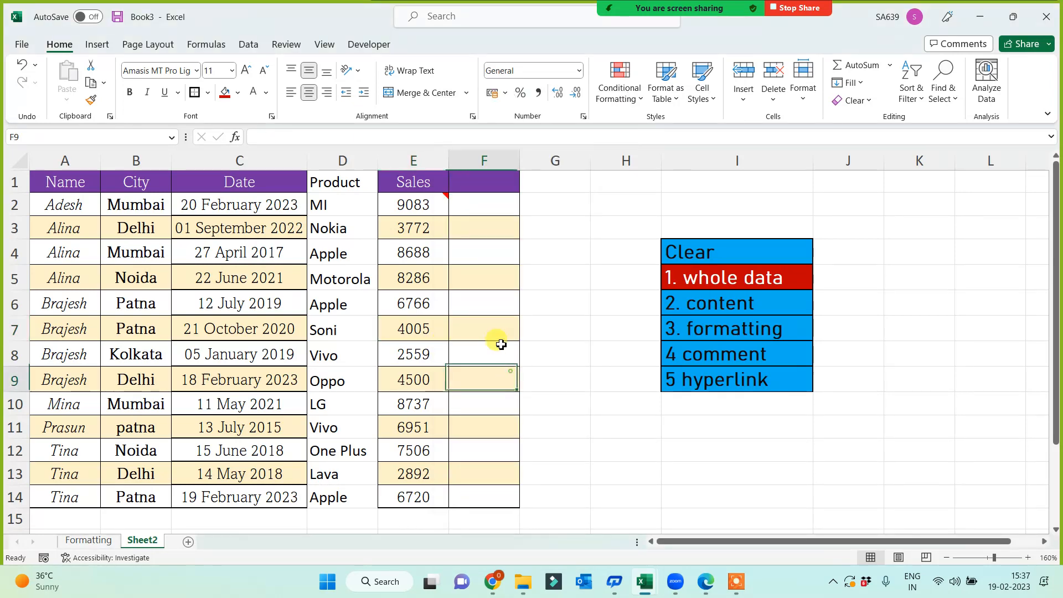
right_click(432, 205)
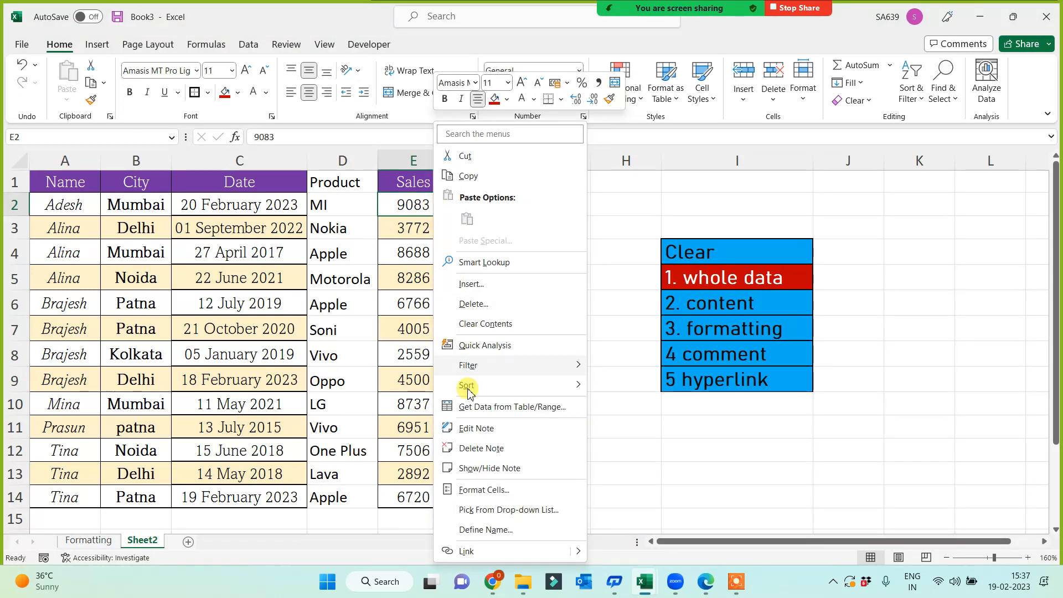
left_click(676, 480)
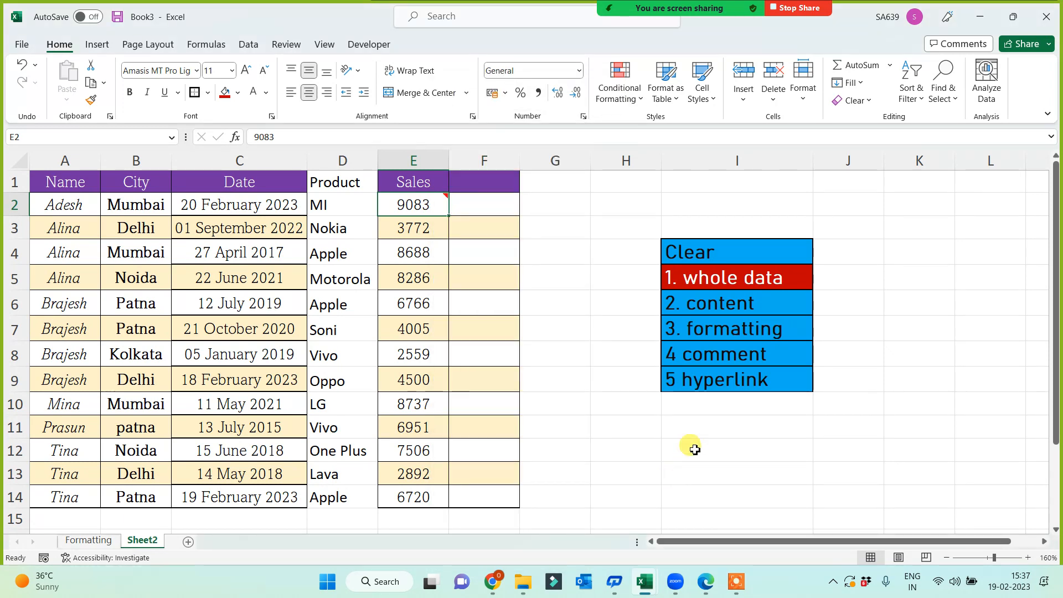
Remove the note from cell E2 with Clear Comments and Notes.
mouse_move(428, 212)
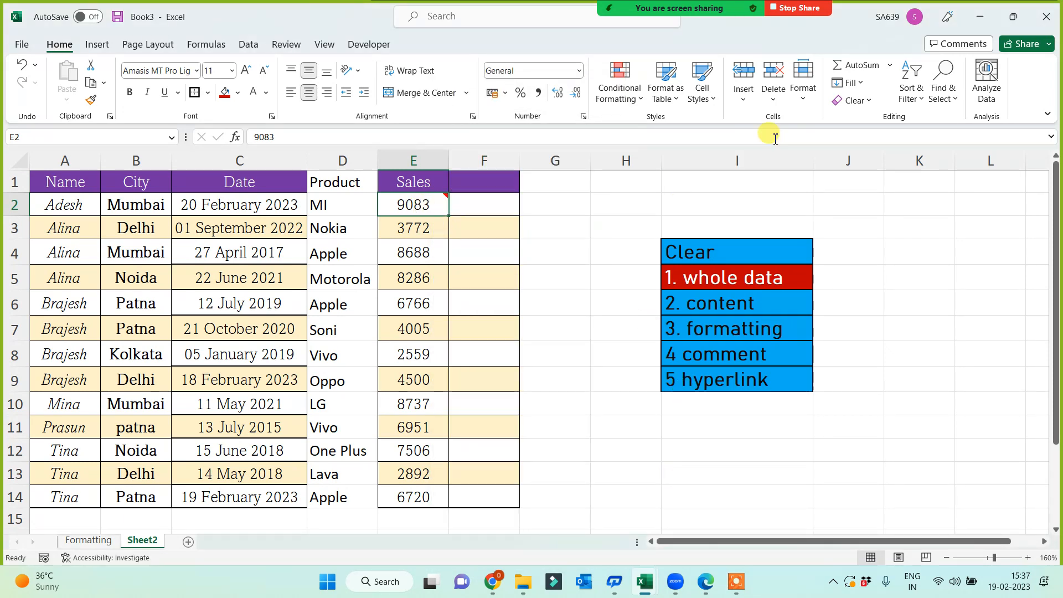
left_click(871, 103)
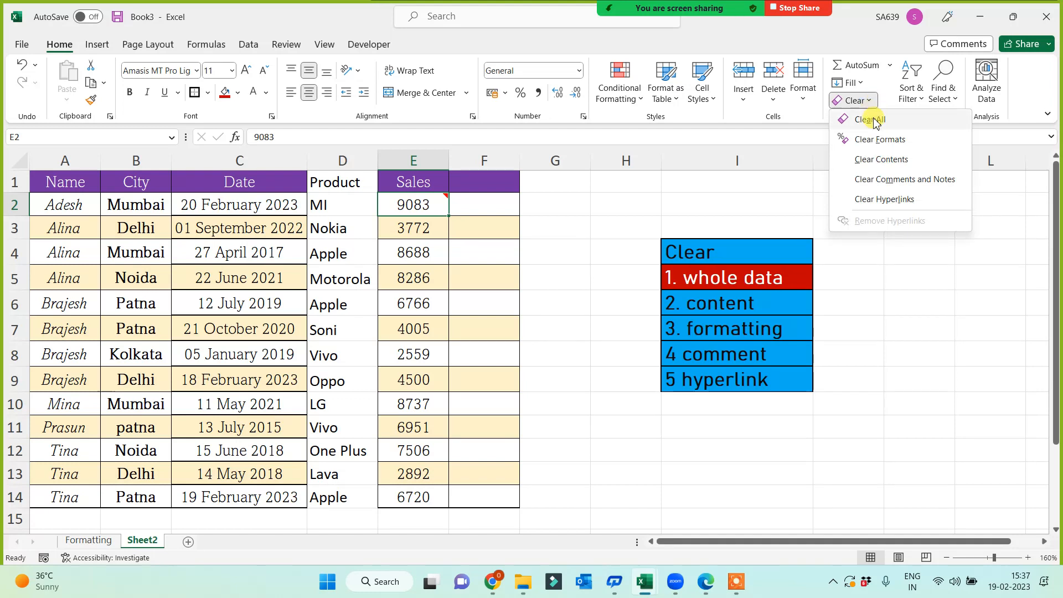
left_click(902, 181)
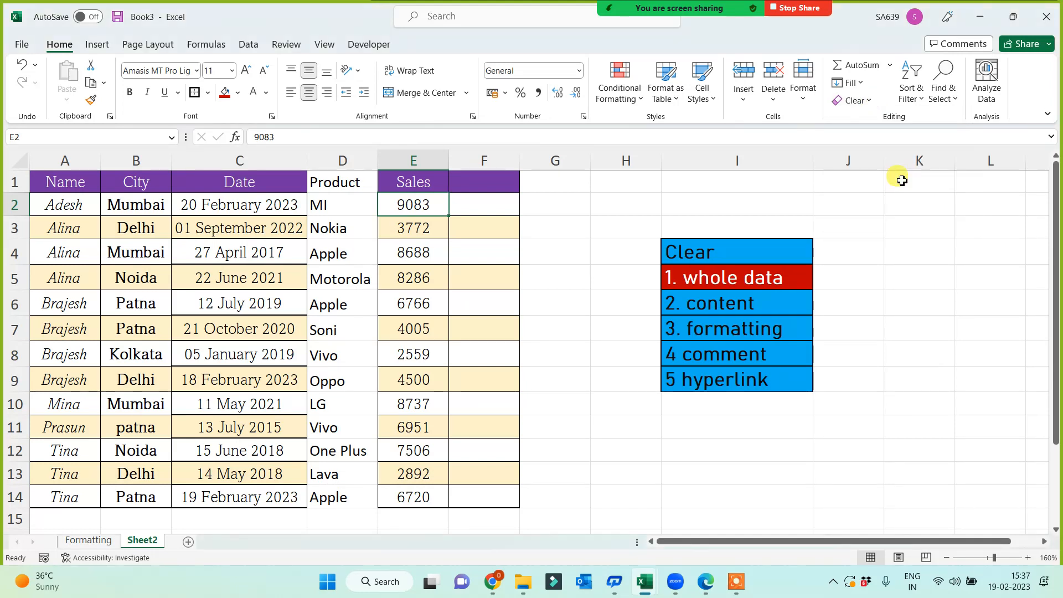
left_click(501, 301)
left_click(682, 369)
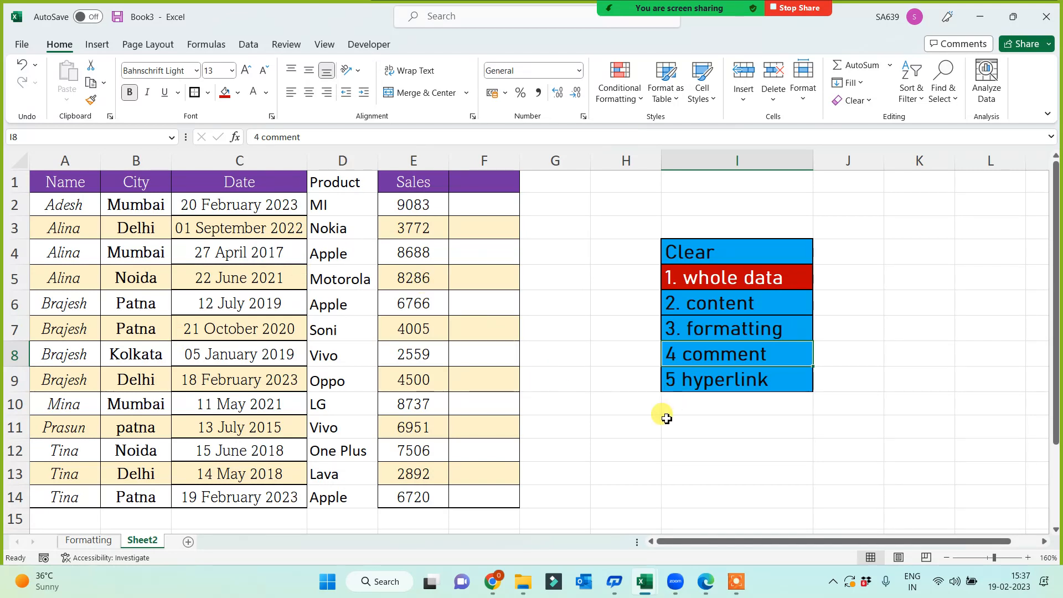
left_click(699, 387)
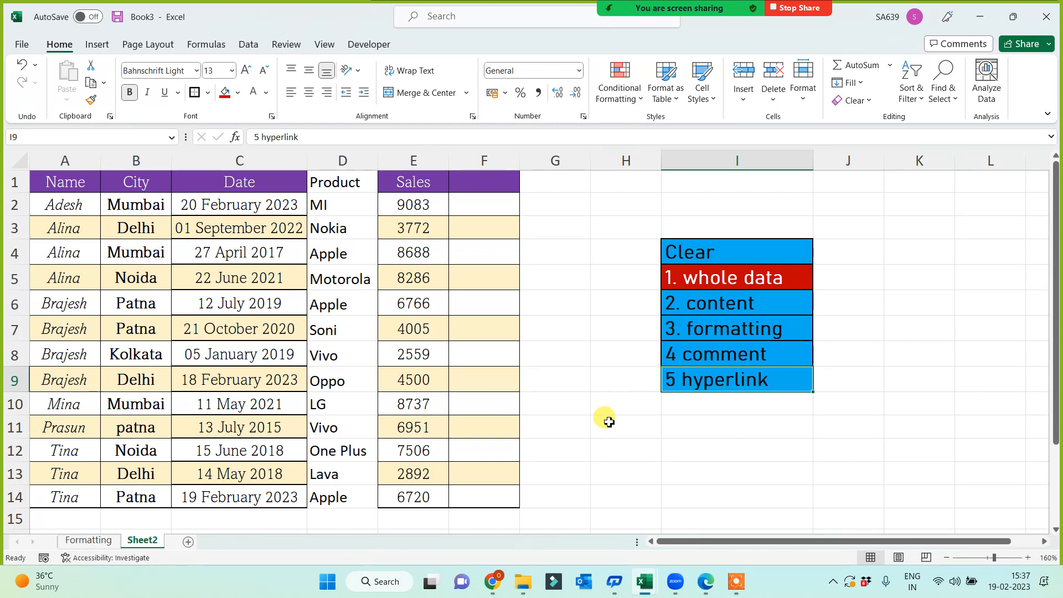
left_click(584, 430)
Hyperlink the Mumbai cell C5 on the Formatting sheet to Sheet2.
left_click(94, 542)
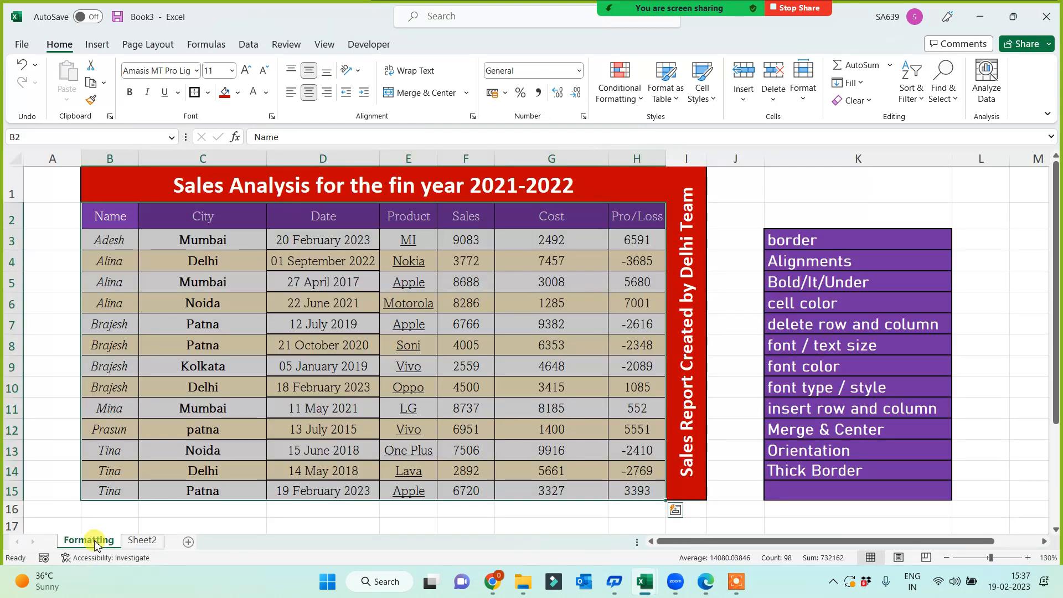
left_click(203, 287)
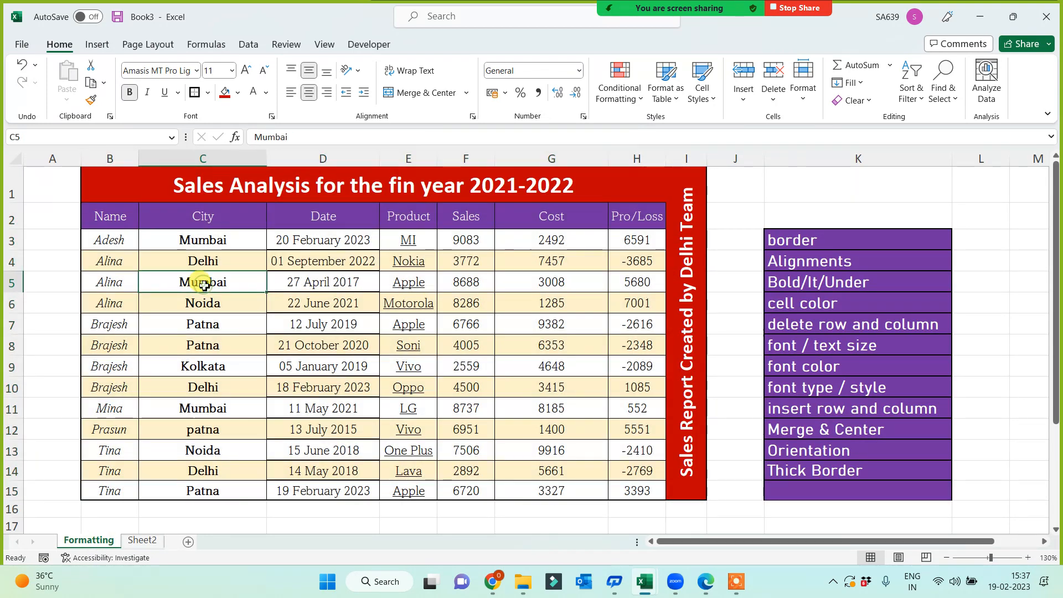
right_click(220, 287)
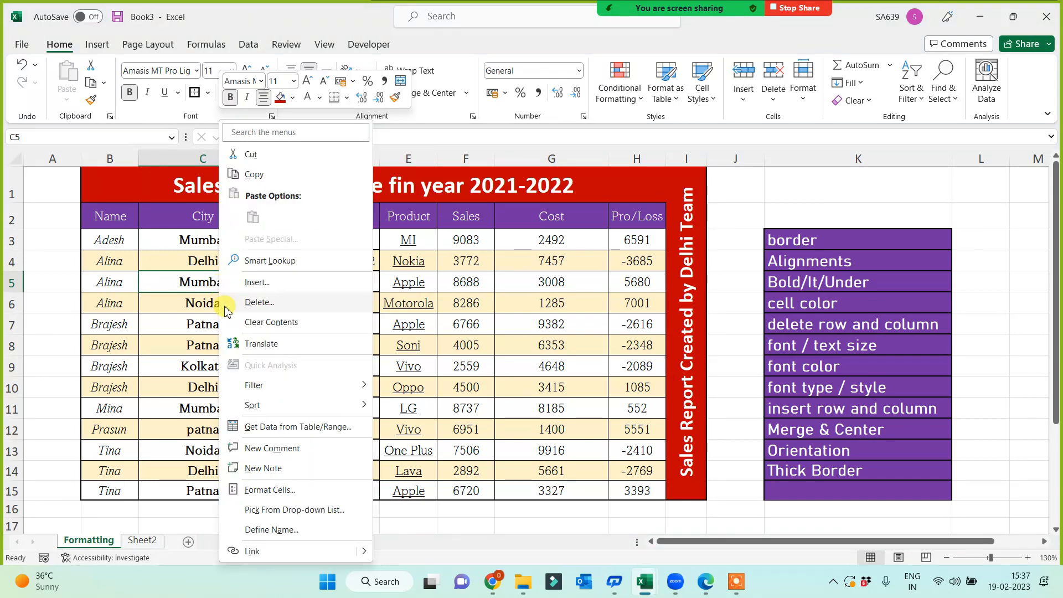
left_click(256, 551)
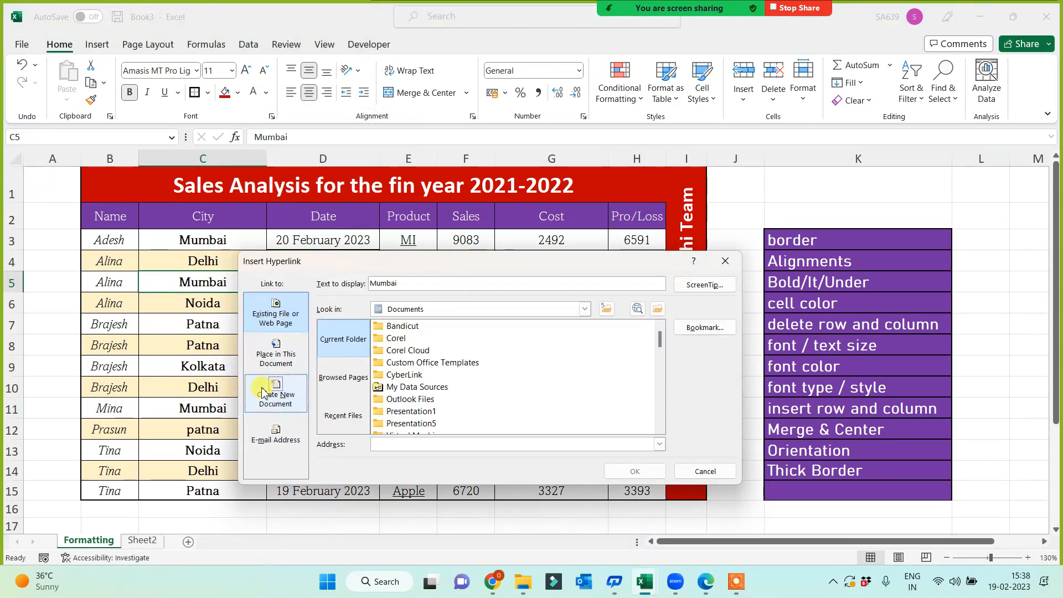
left_click(265, 355)
left_click(353, 372)
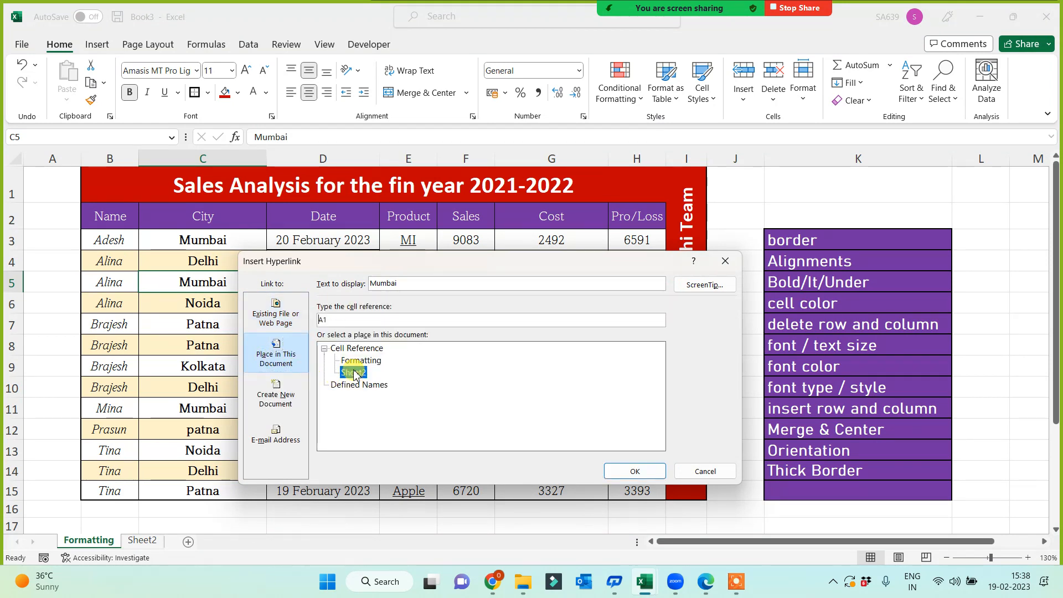
left_click(636, 471)
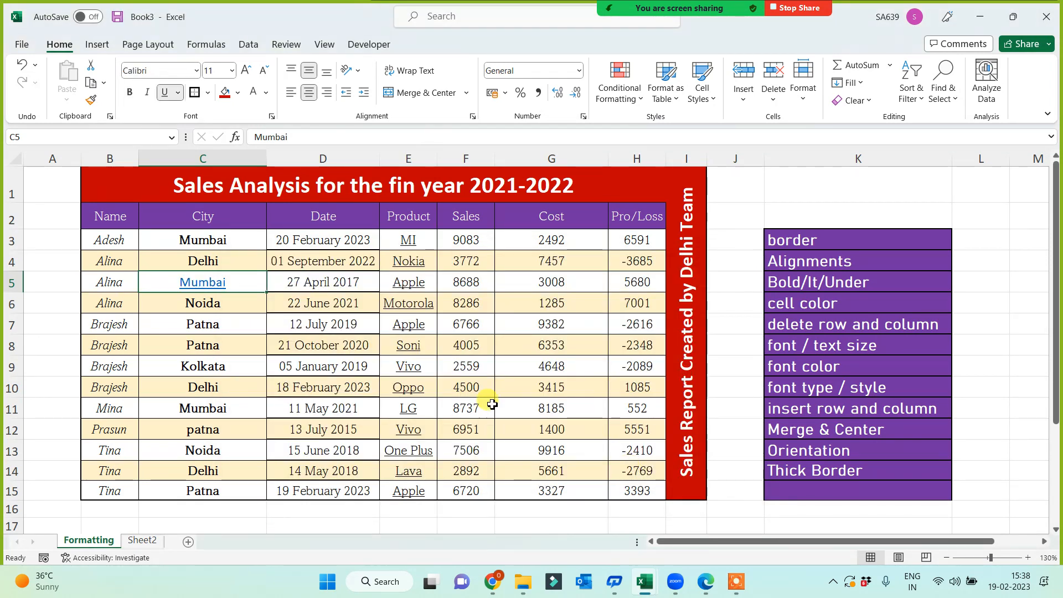
left_click(409, 519)
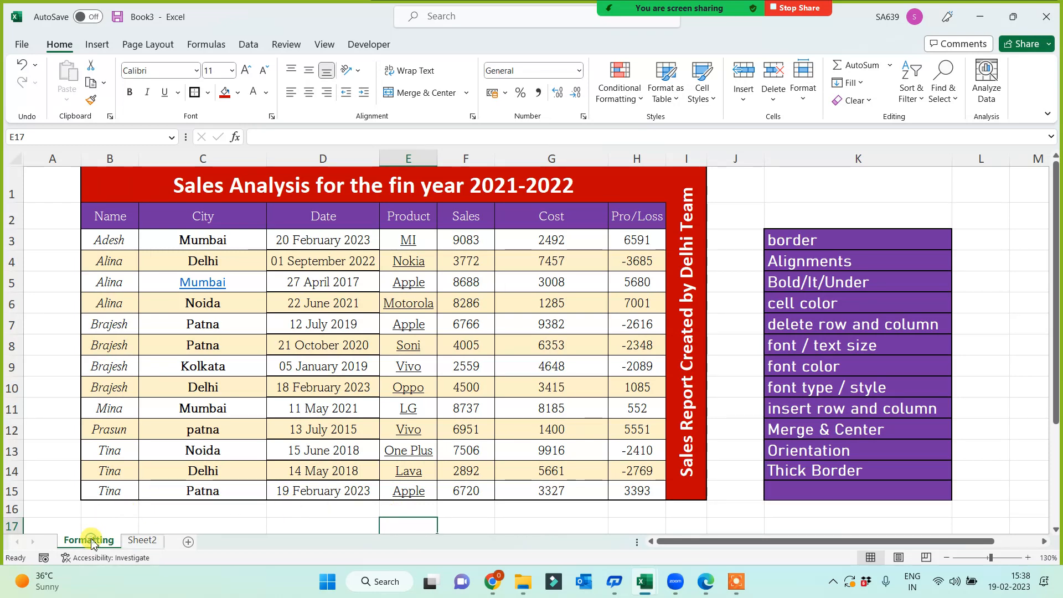
Check the link target on Sheet2, then return to the Mumbai cell.
key("ctrl+Page_Down")
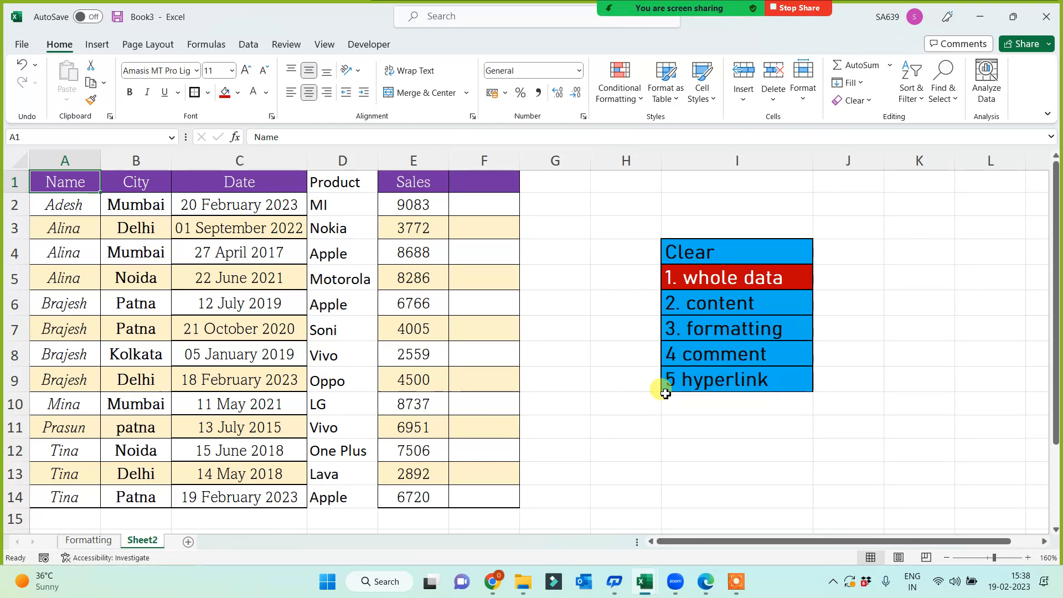
left_click(99, 541)
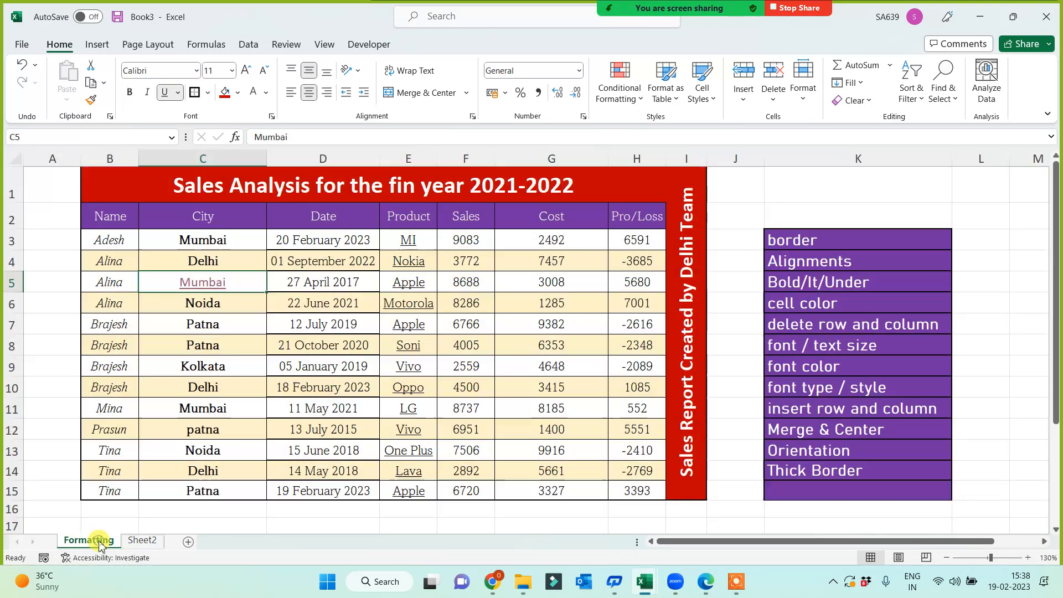
left_click(185, 326)
key("Up")
key("Up")
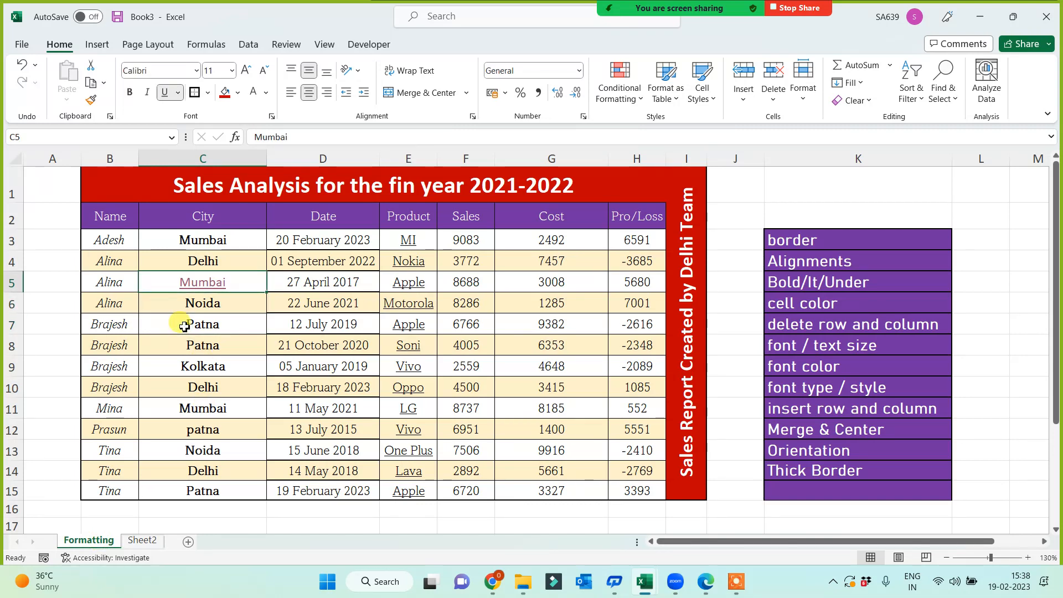
Remove the hyperlink so Mumbai is plain text, ending on Sheet2.
right_click(235, 282)
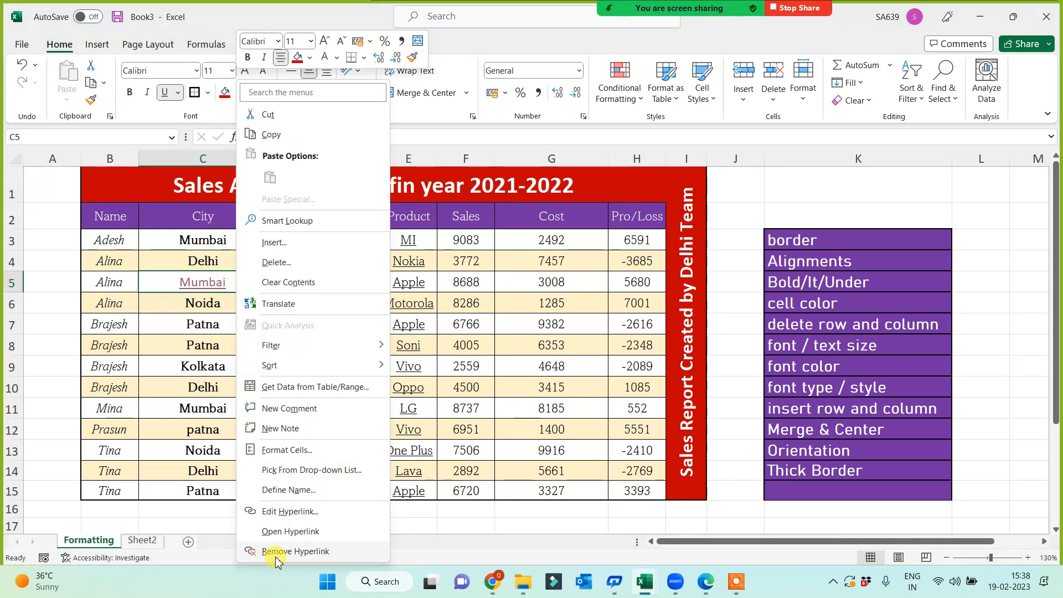
left_click(157, 325)
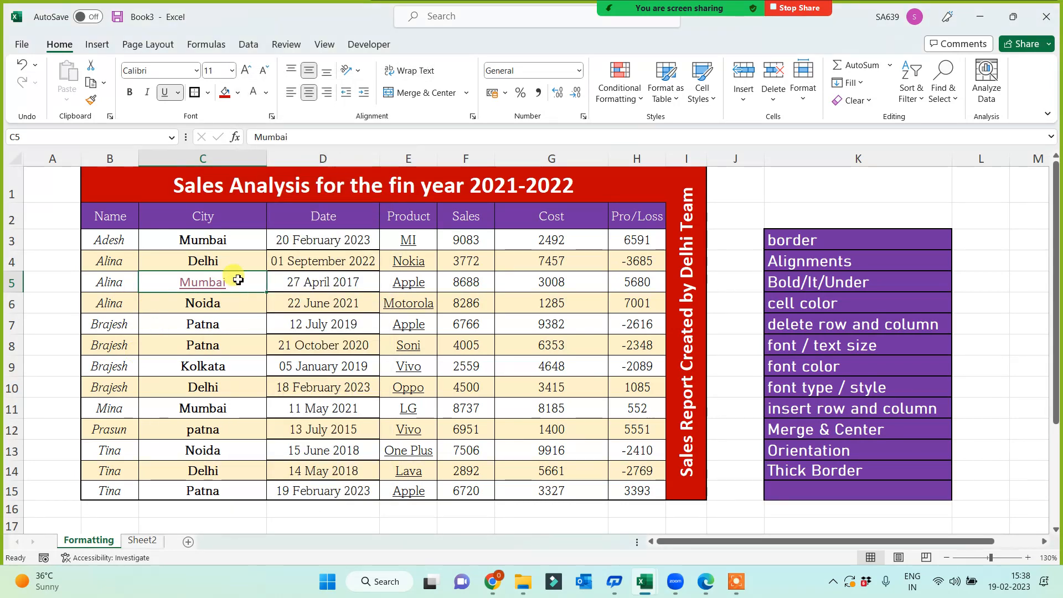
left_click(865, 105)
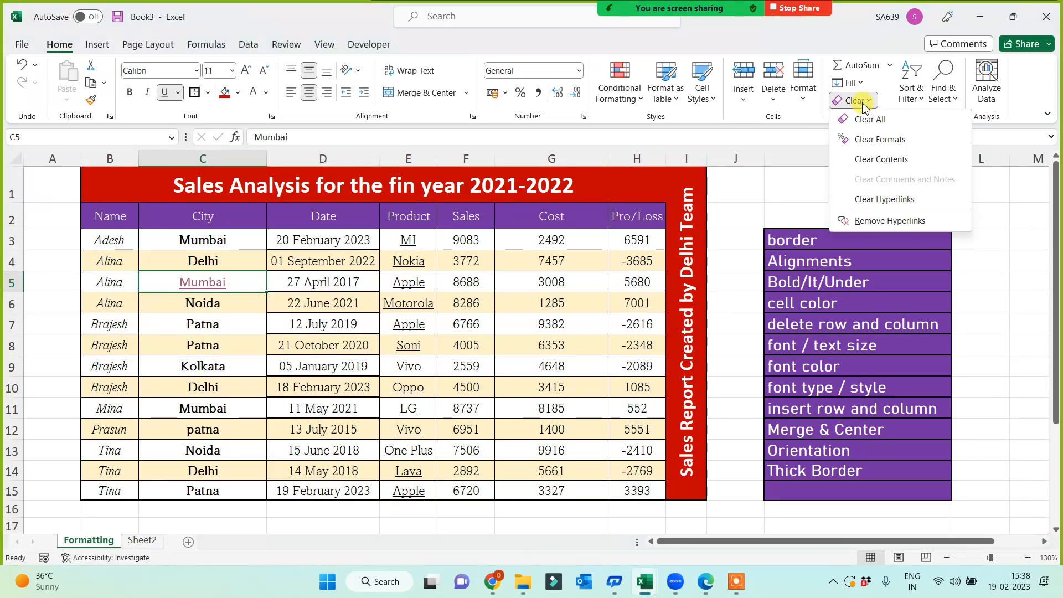
left_click(873, 221)
left_click(224, 382)
left_click(192, 288)
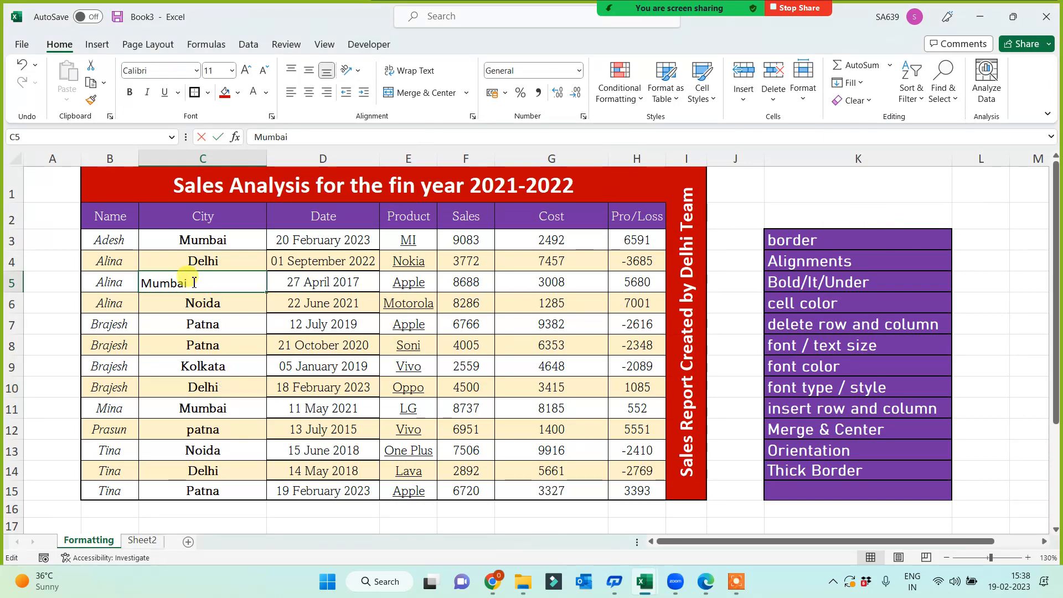
key("Down")
left_click(213, 287)
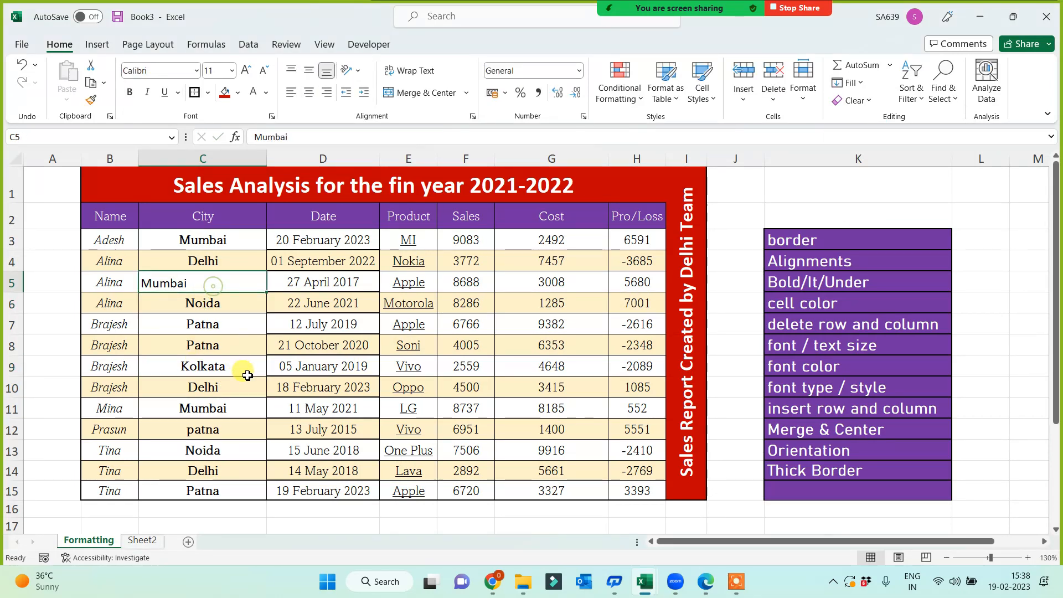
left_click(146, 546)
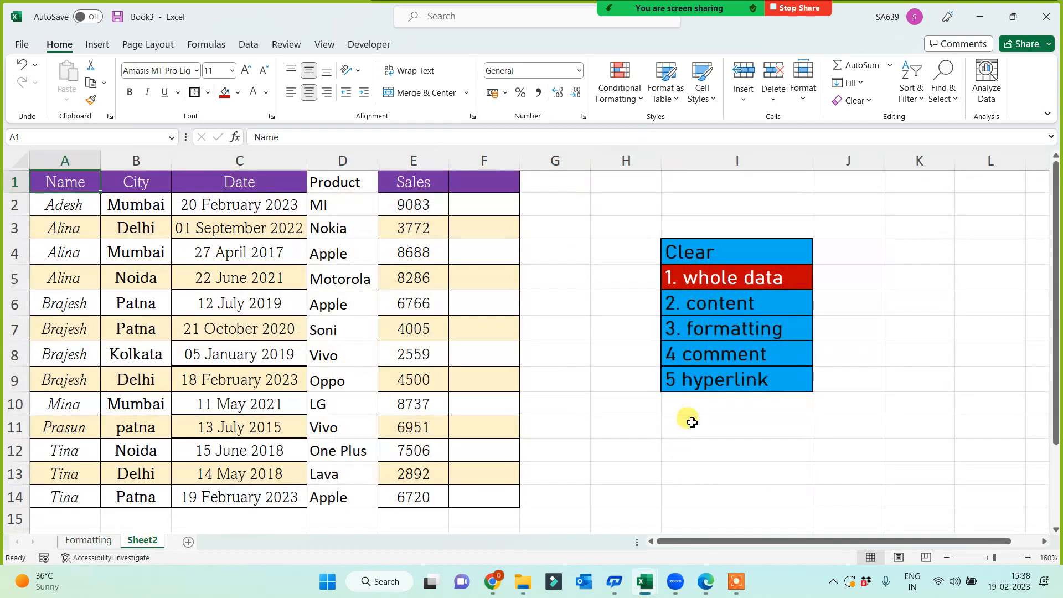
Format Painter the red style of '1. whole data' onto Clear items I6:I9.
left_click(705, 380)
left_click(713, 276)
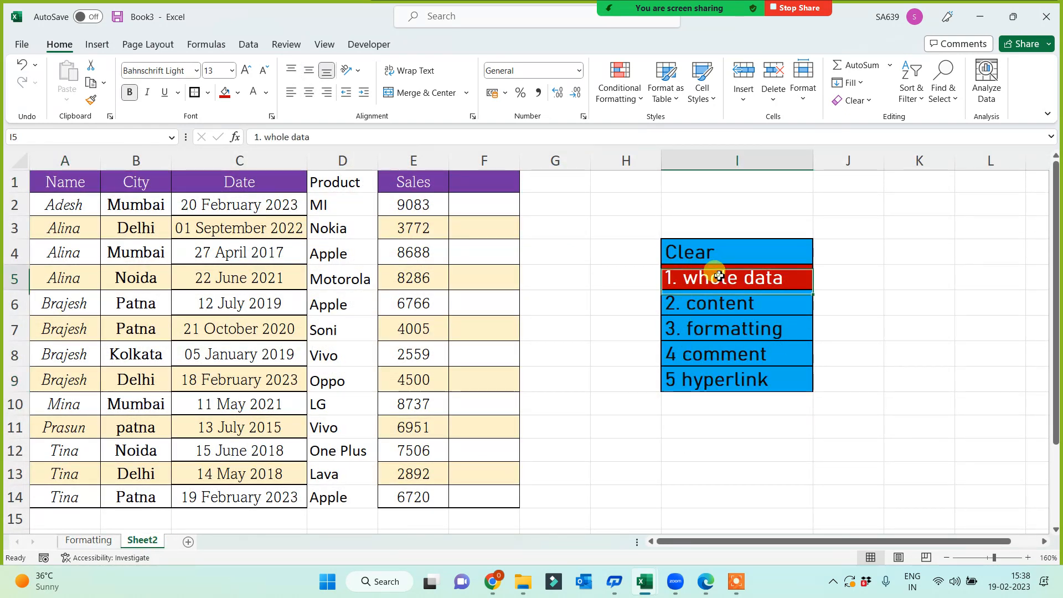
left_click(91, 100)
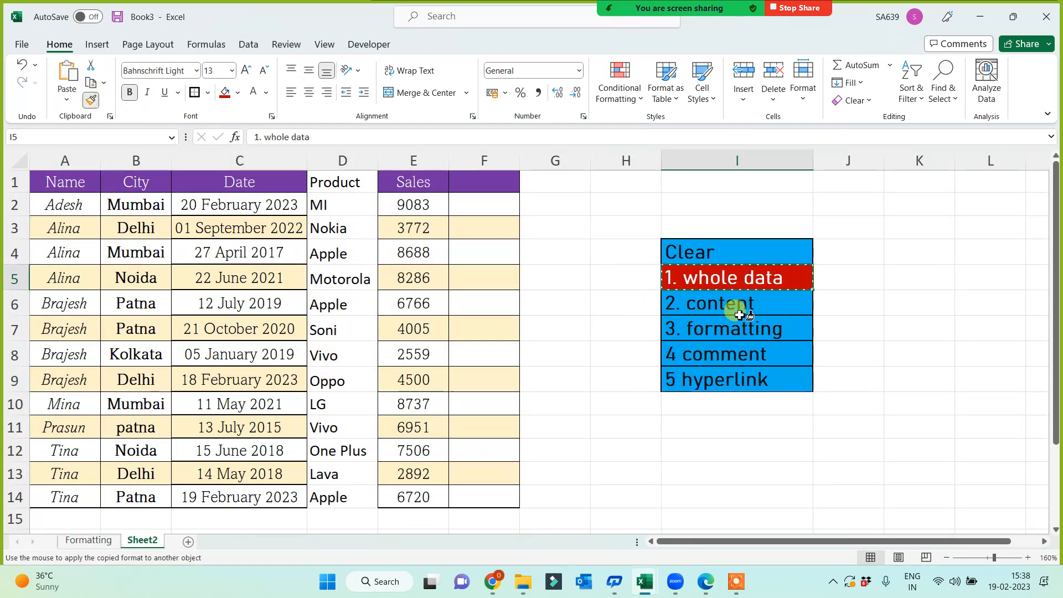
left_click_drag(738, 306, 740, 389)
left_click(646, 491)
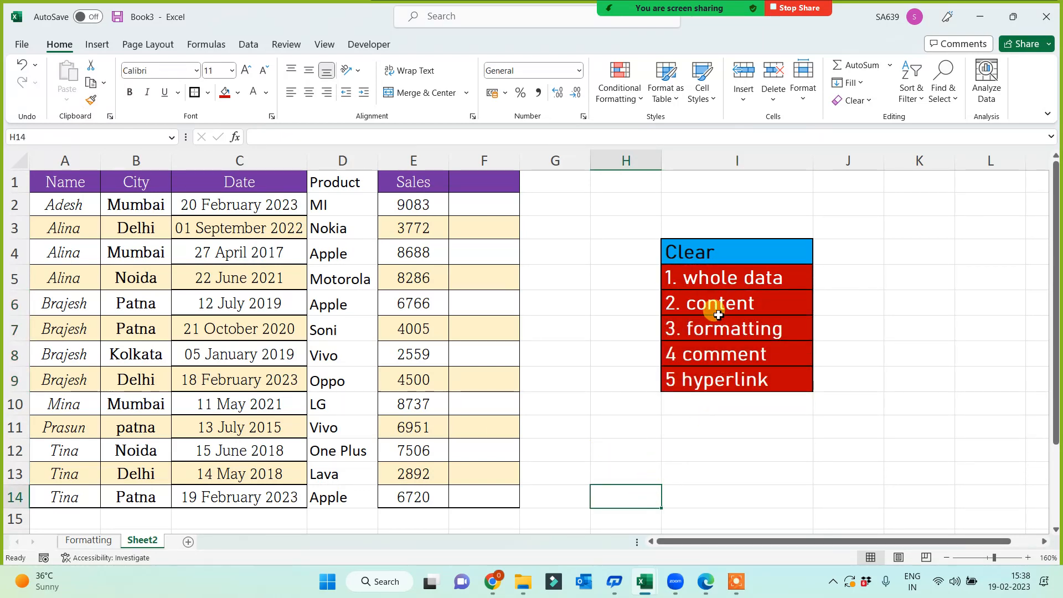
Inspect the recoloured '2. content' and '3. formatting' items.
left_click_drag(712, 304, 715, 327)
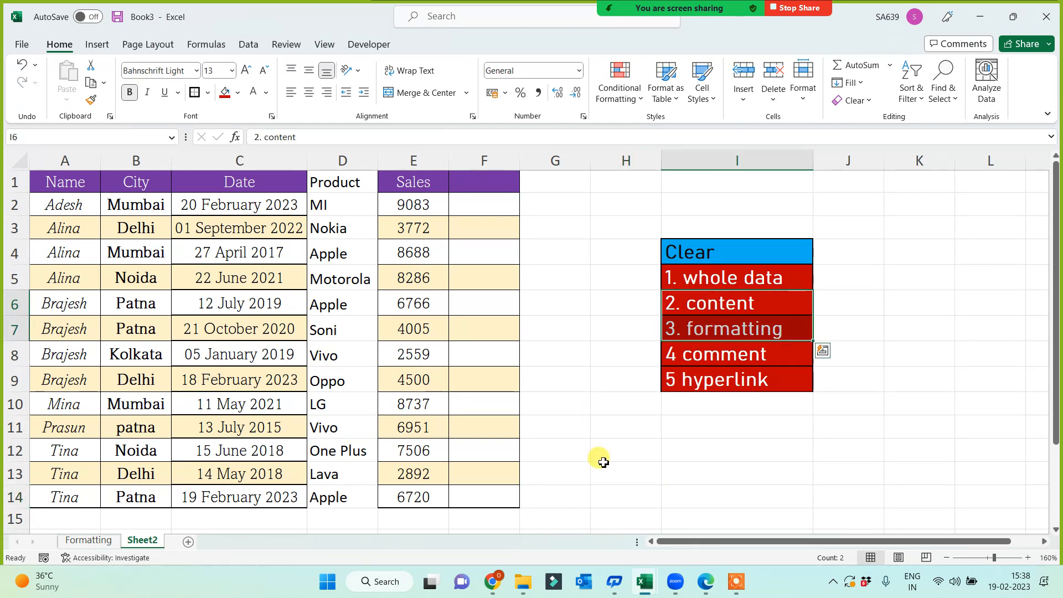
left_click(559, 414)
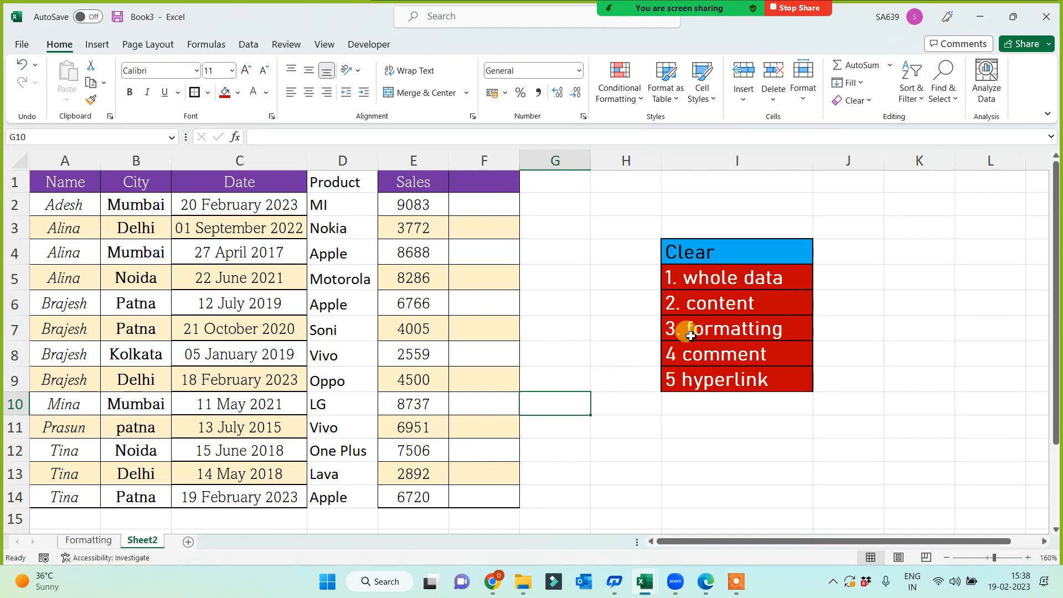
left_click(712, 301)
left_click(702, 334)
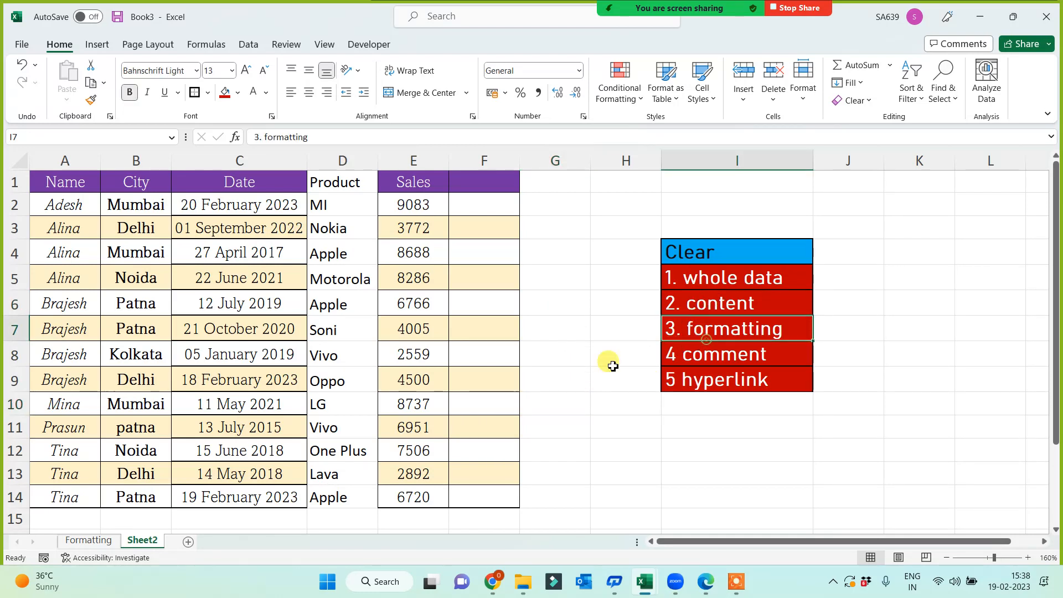
left_click(580, 369)
left_click(759, 302)
left_click(765, 329)
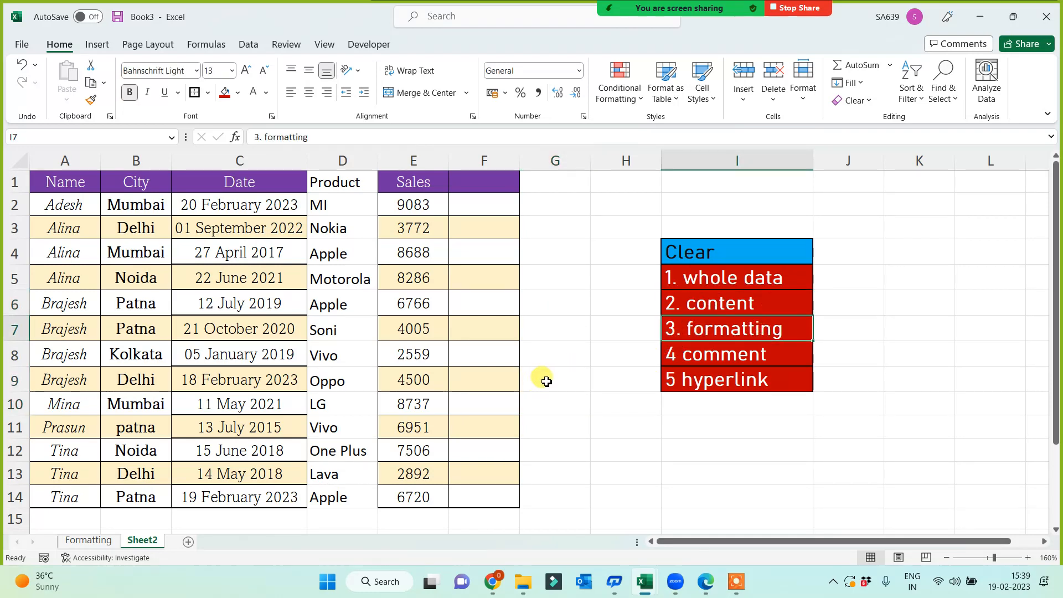
left_click(547, 382)
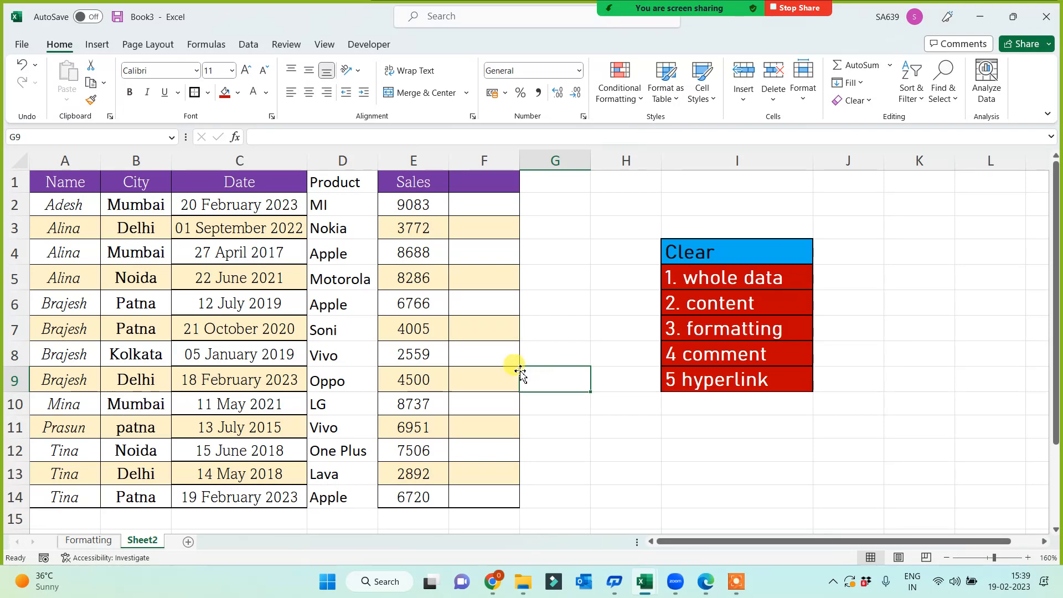
Name the Sheet2 tab 'Clear', then show the Zoom participants list.
left_click(343, 161)
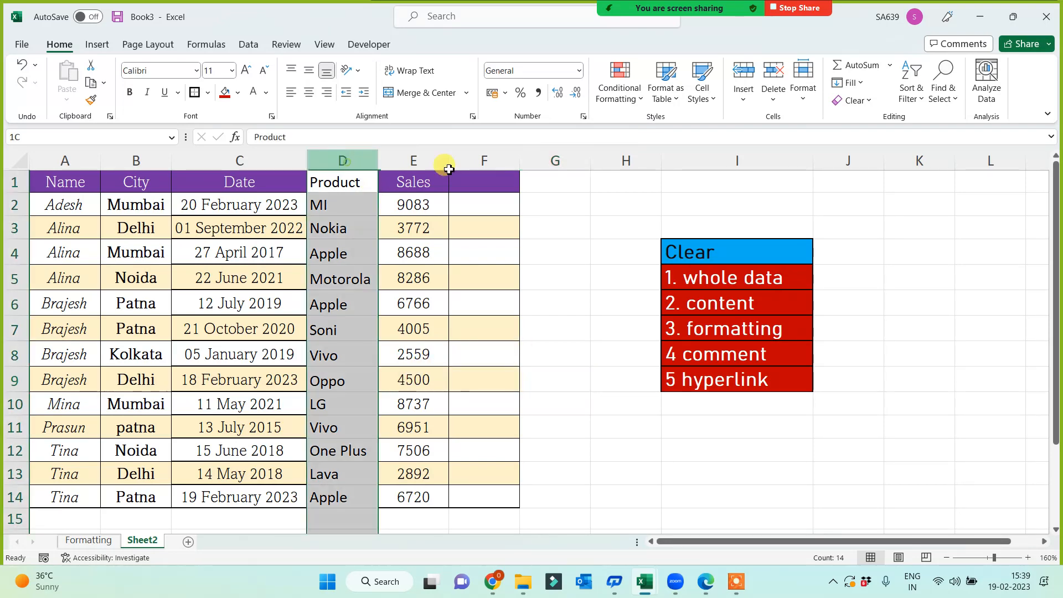
left_click(603, 304)
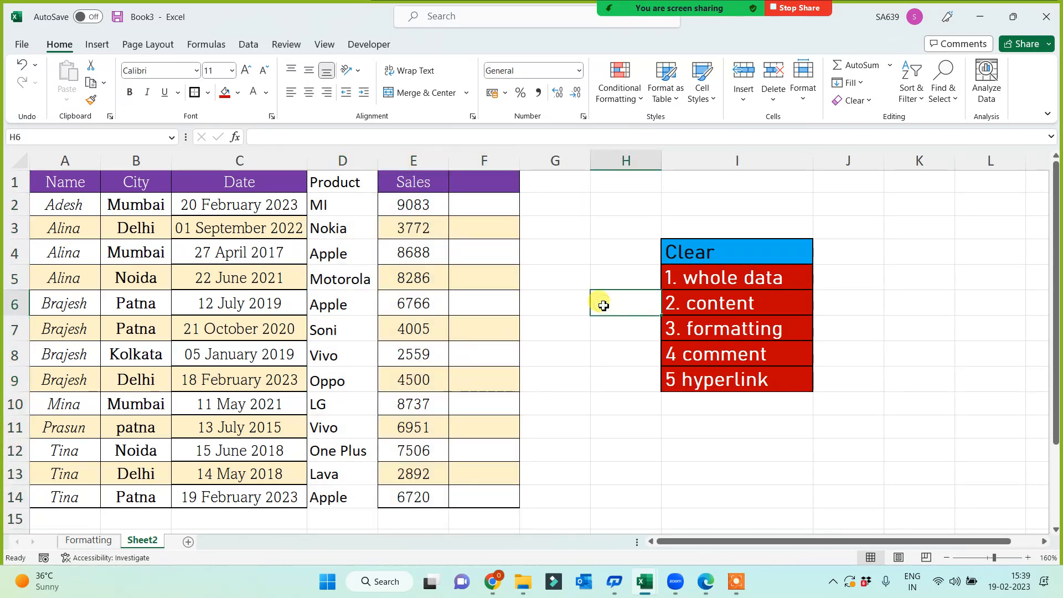
double_click(135, 541)
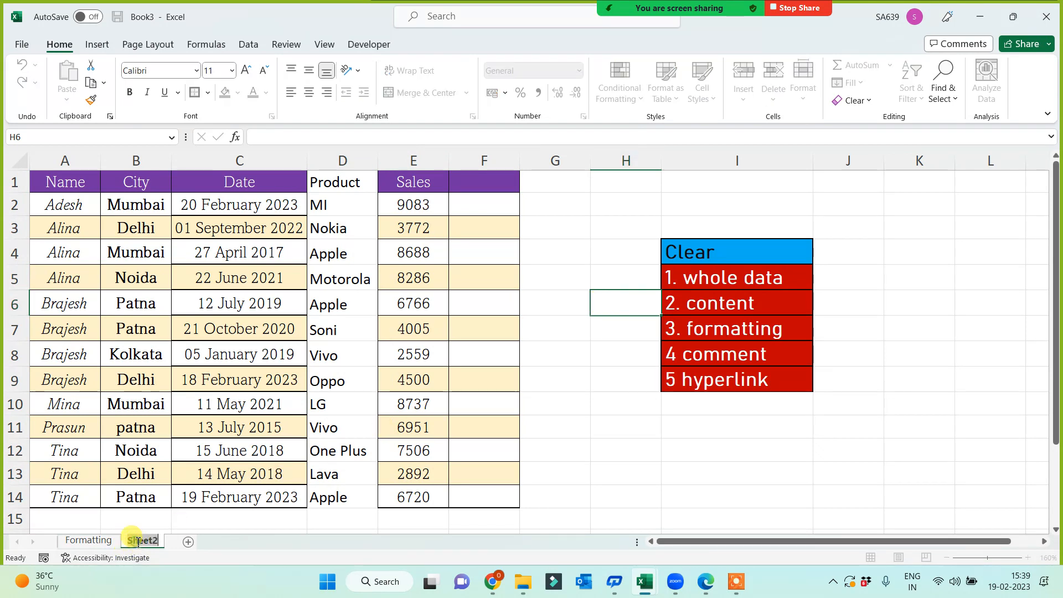
type("Clear")
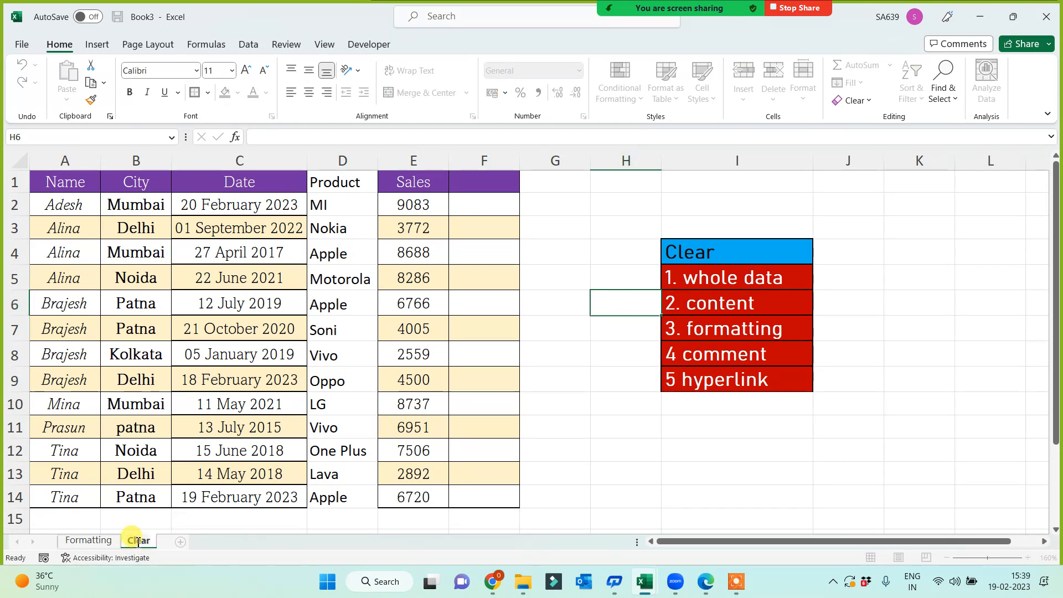
left_click(551, 401)
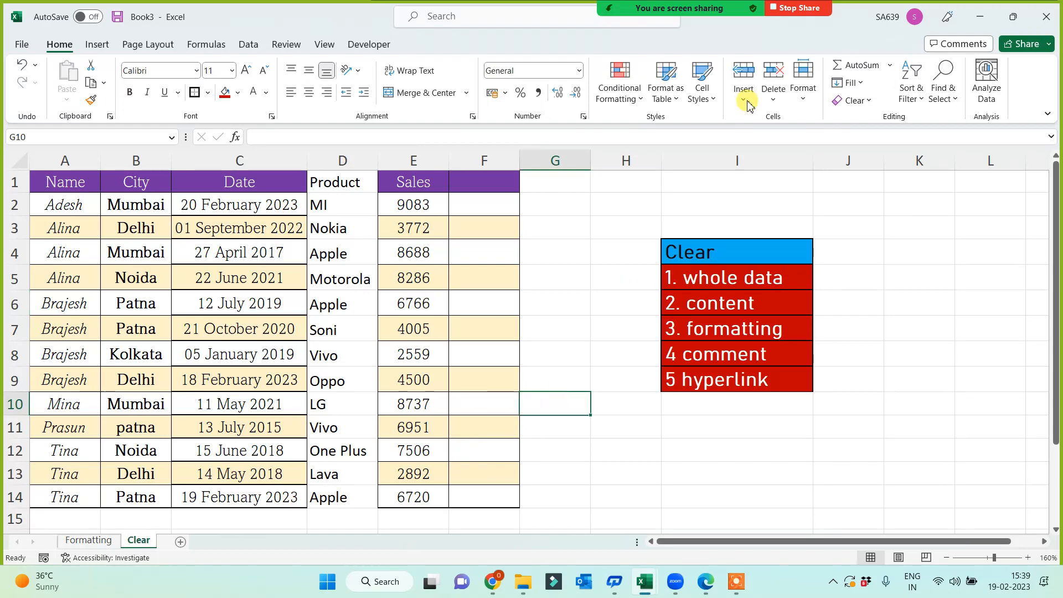
left_click(587, 17)
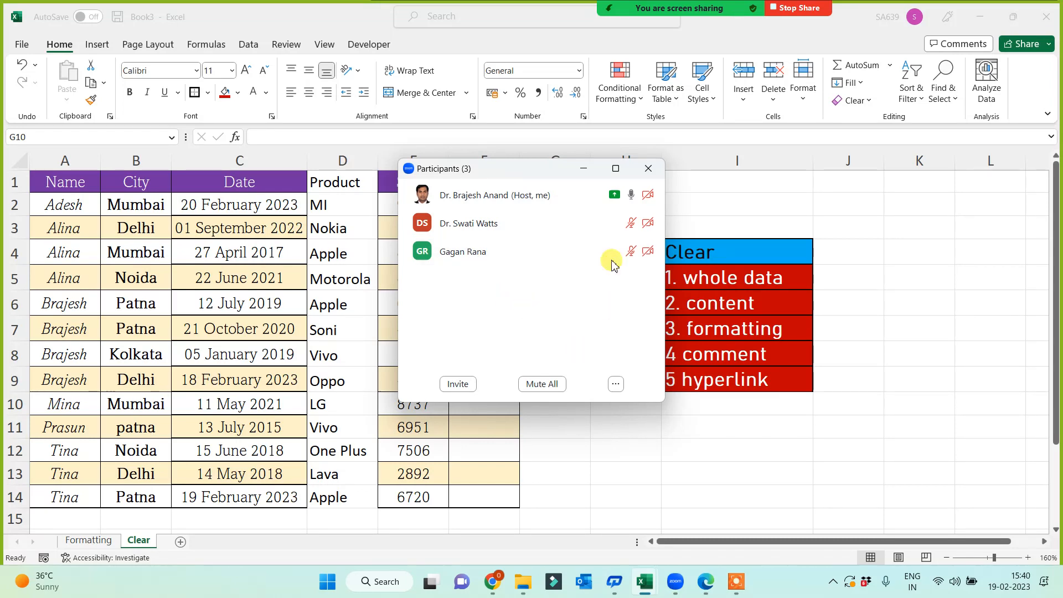
left_click(584, 168)
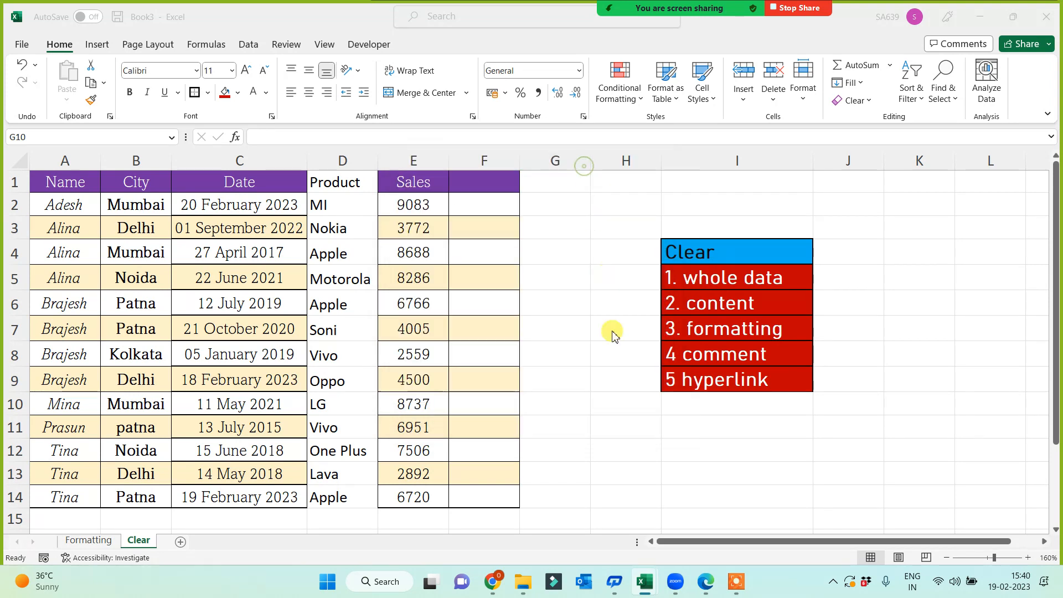
left_click(723, 445)
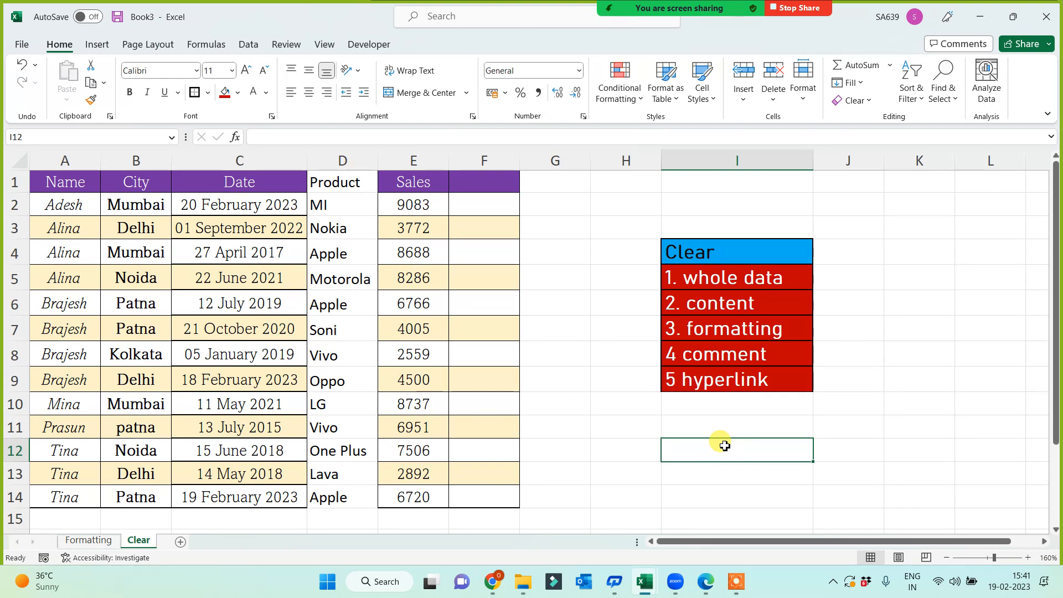
left_click(666, 428)
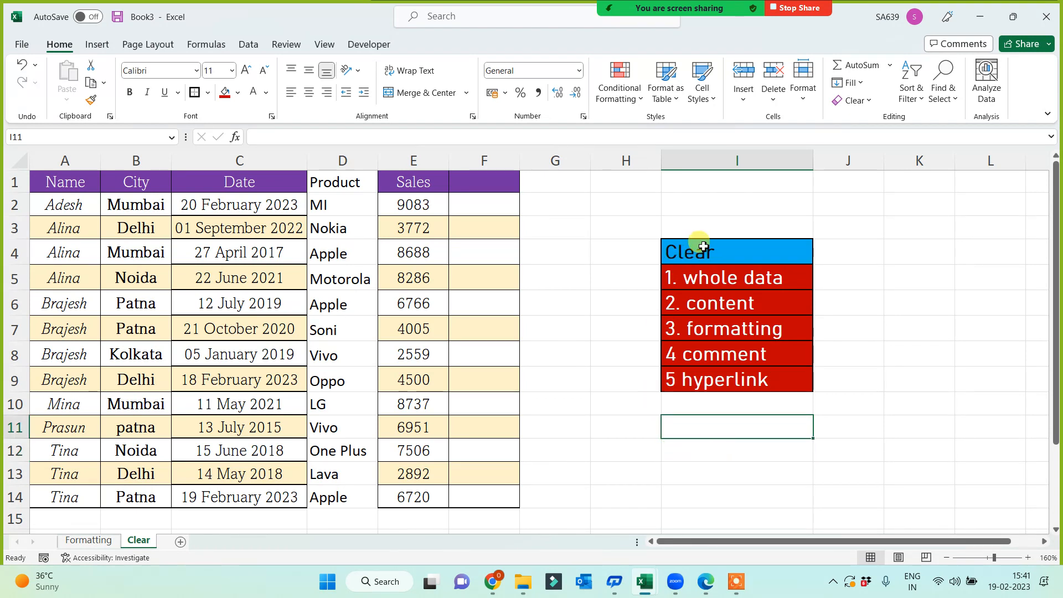
left_click_drag(703, 245, 703, 380)
left_click(641, 472)
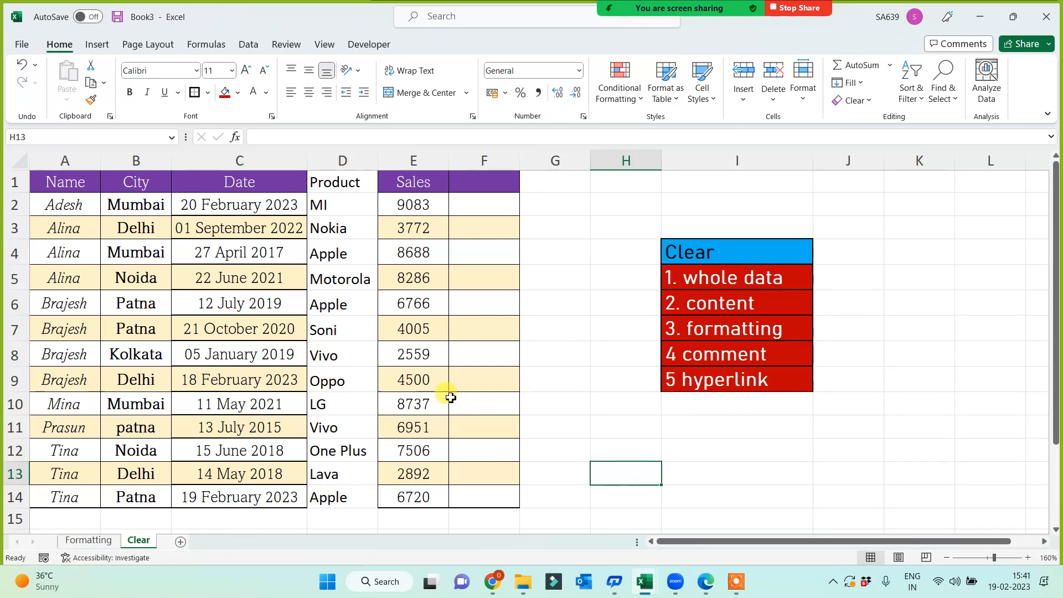
left_click(328, 254)
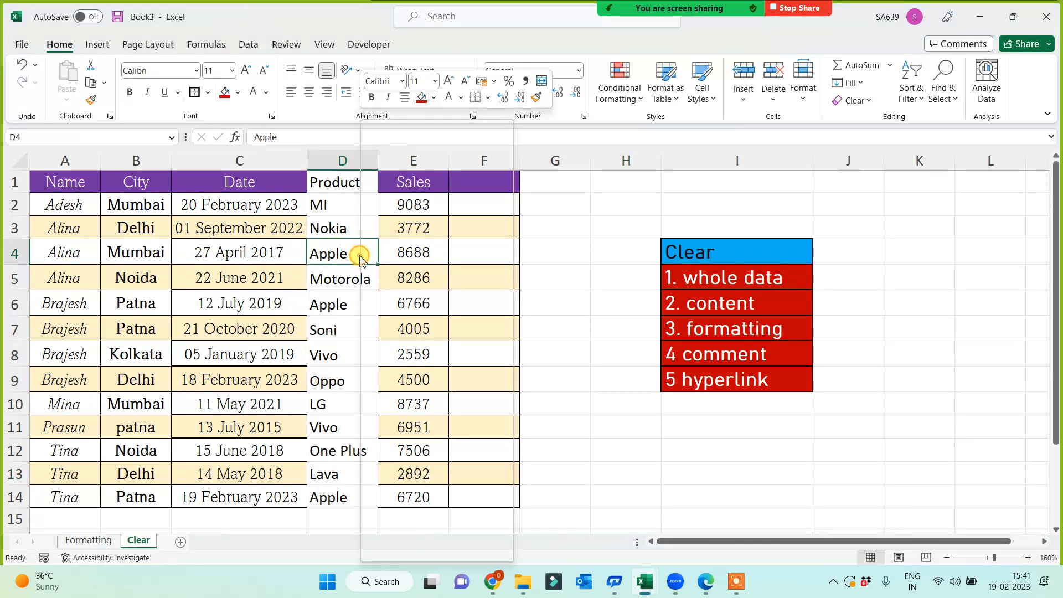
Drag the D/E header border slightly right to widen the Product column D.
right_click(360, 257)
key("Escape")
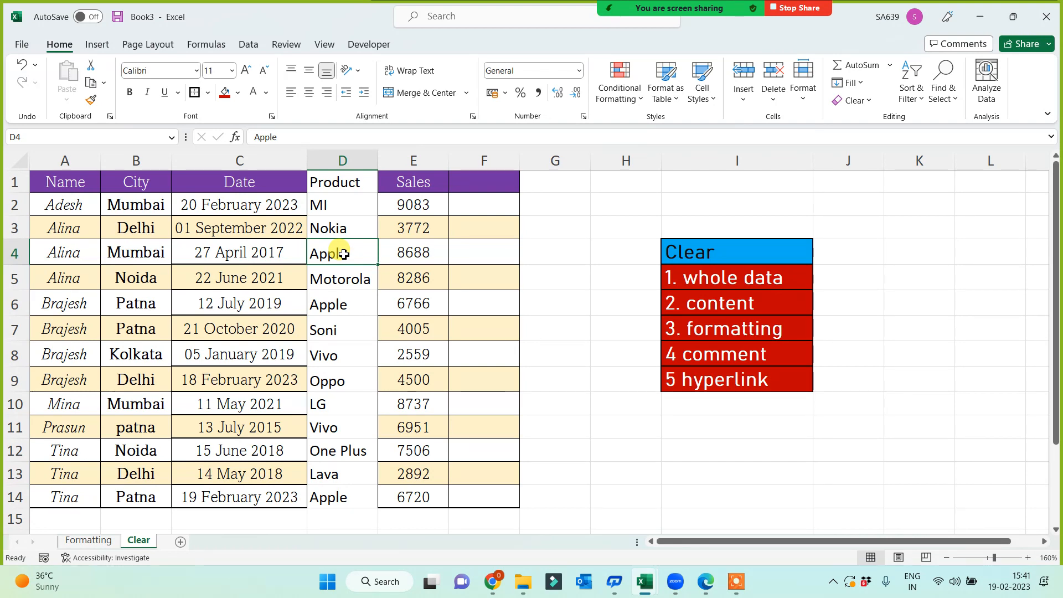
left_click(572, 403)
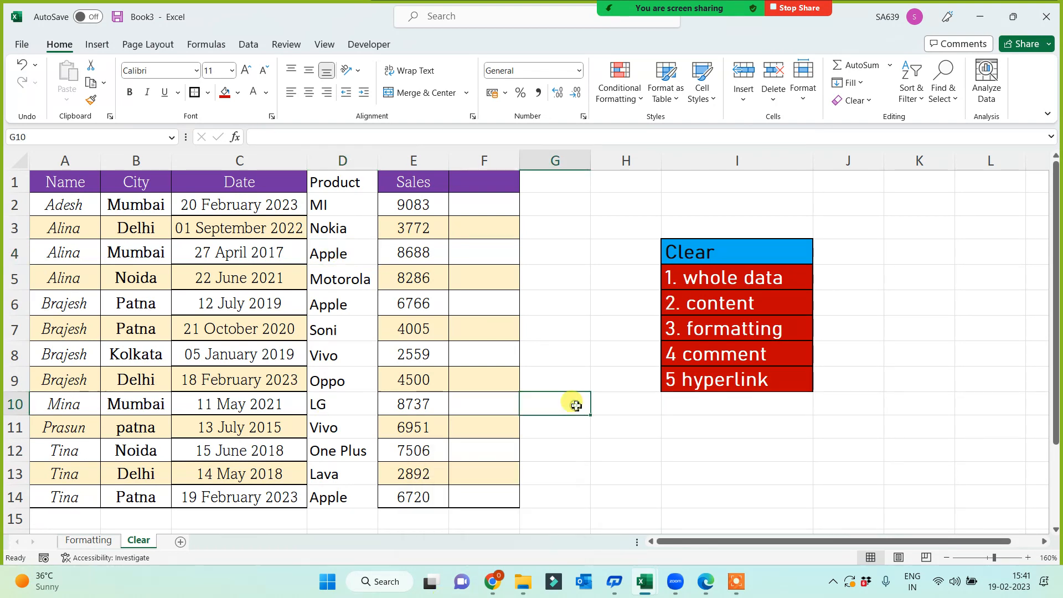
left_click_drag(378, 160, 389, 161)
left_click(332, 518)
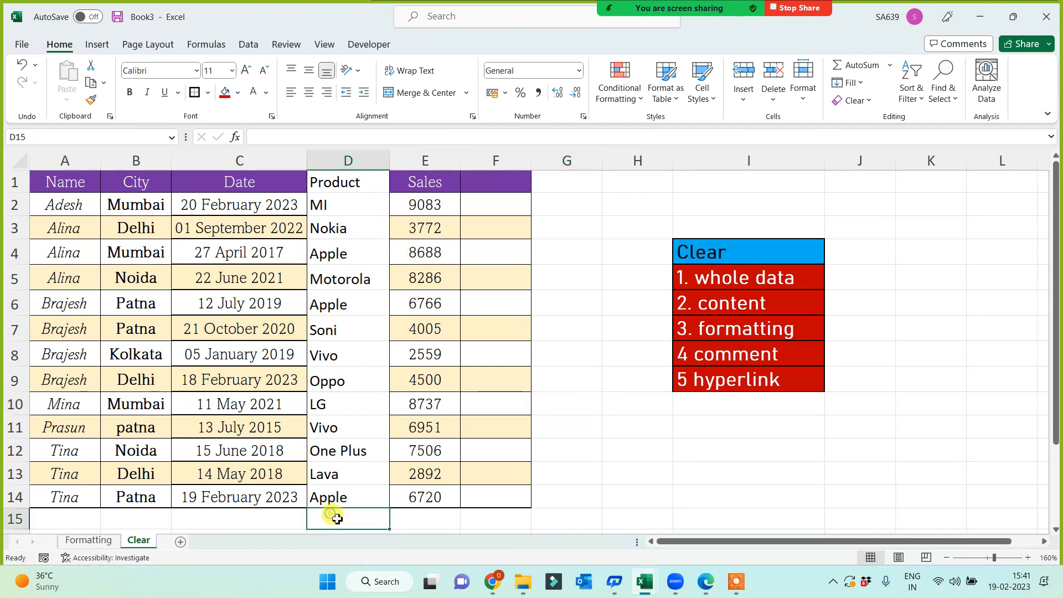
left_click(557, 432)
left_click(587, 472)
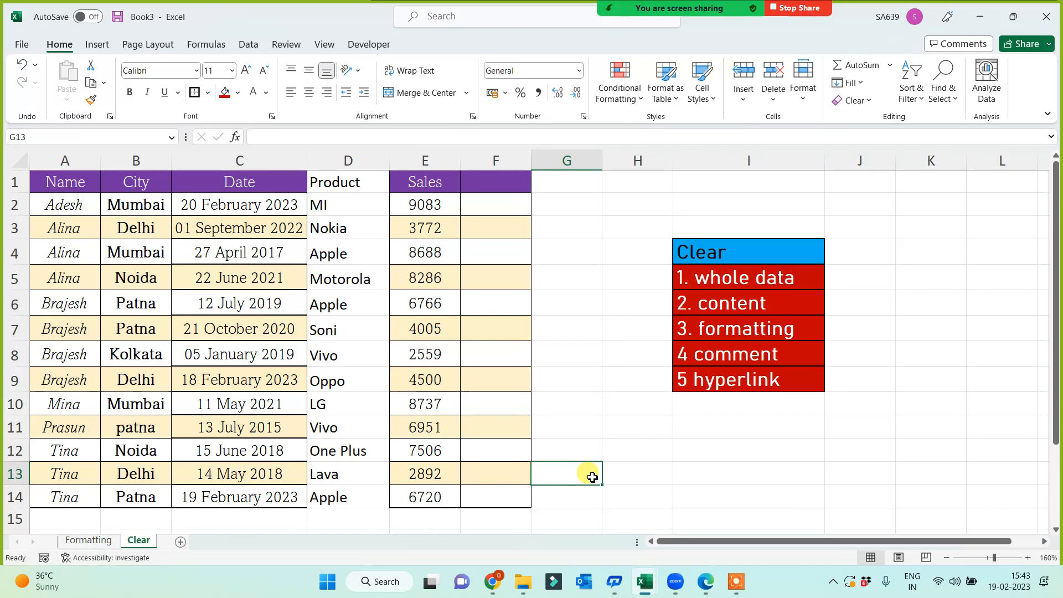
Drag the D/E header border further right so Product entries have more room.
left_click(617, 434)
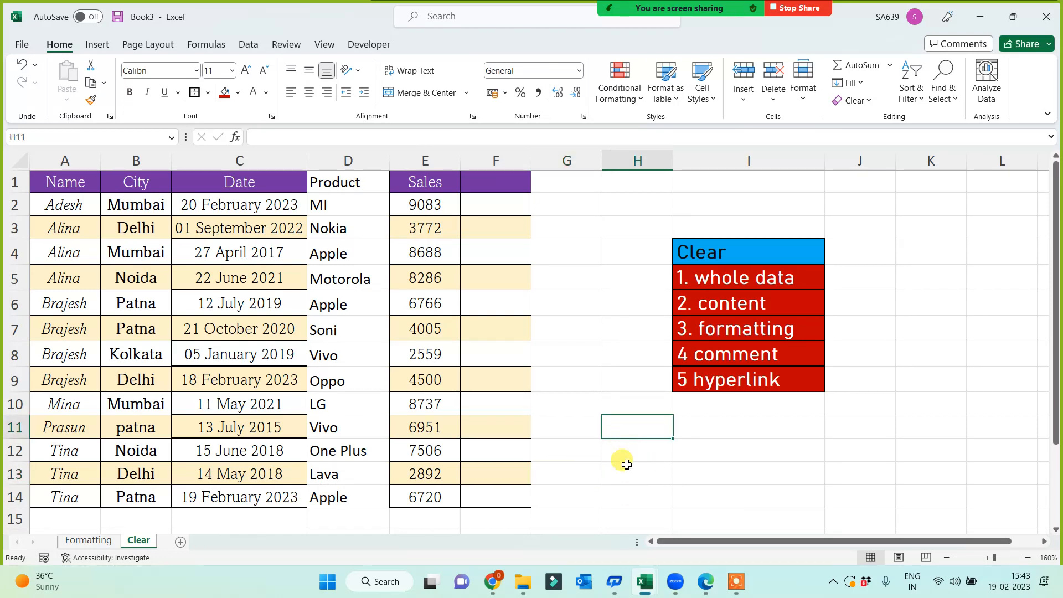
left_click_drag(330, 184, 333, 497)
left_click(675, 468)
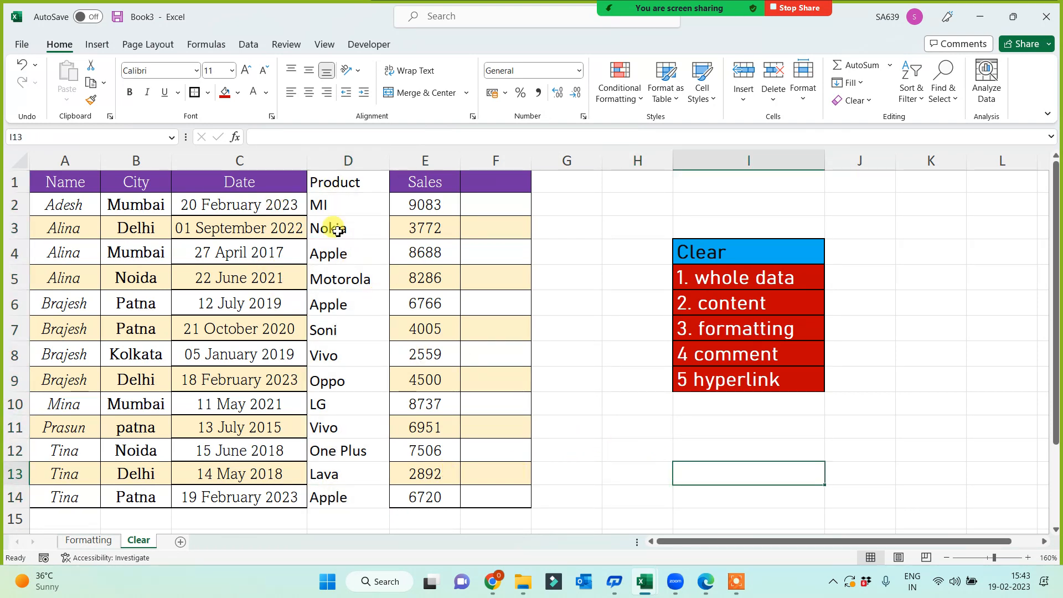
left_click(345, 186)
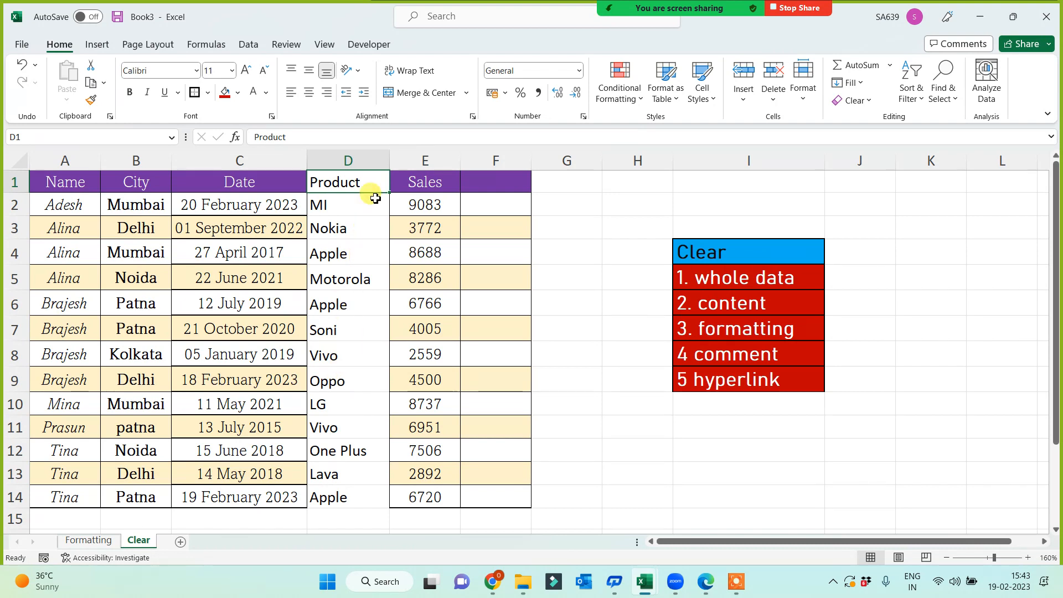
left_click_drag(390, 160, 415, 160)
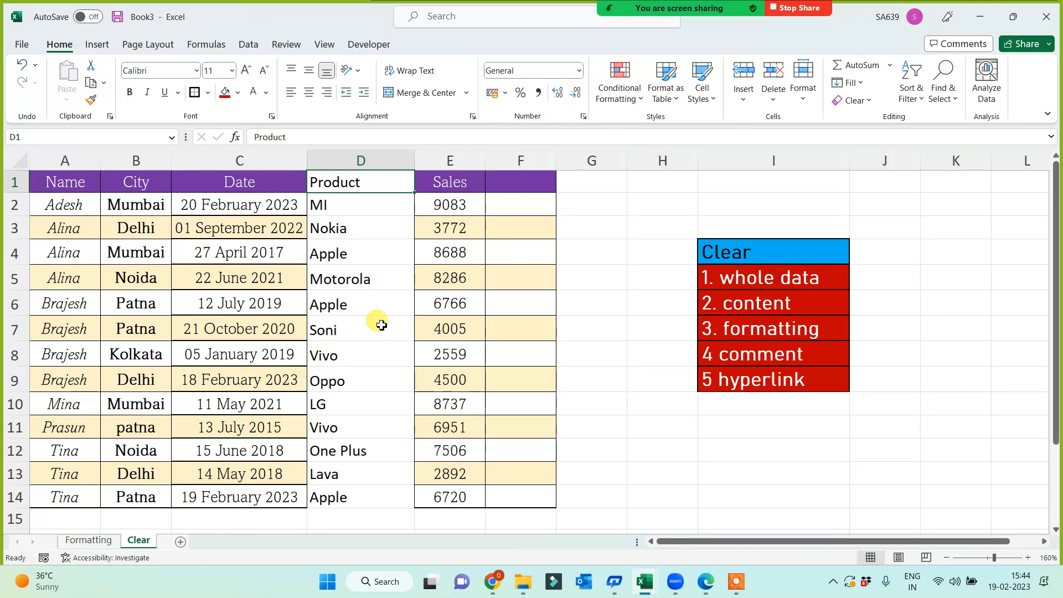
left_click(660, 416)
left_click(363, 178)
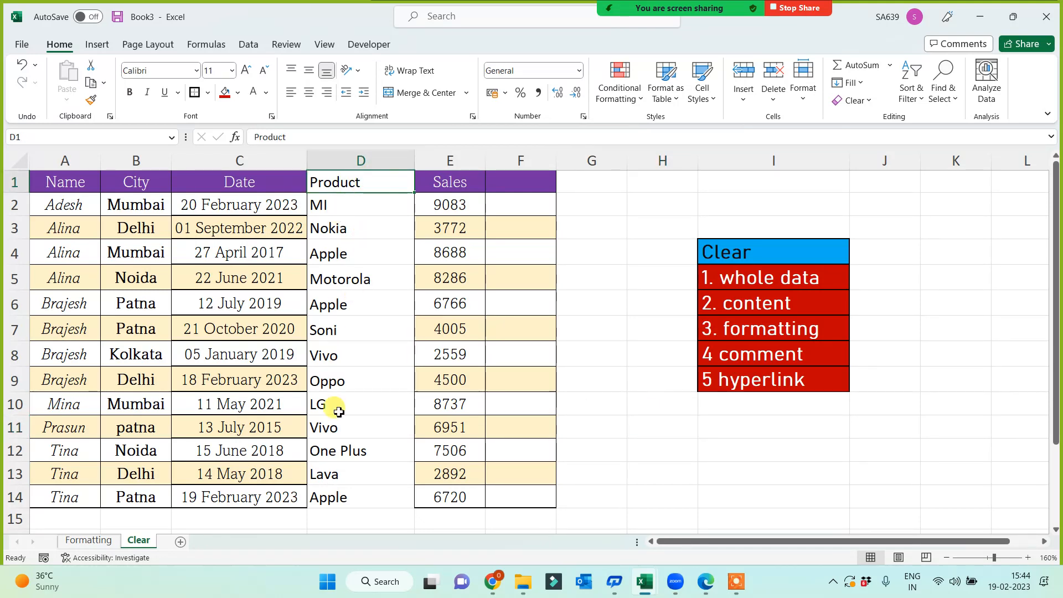
Copy the sales table from the Formatting sheet and paste it onto a new sheet.
left_click(87, 540)
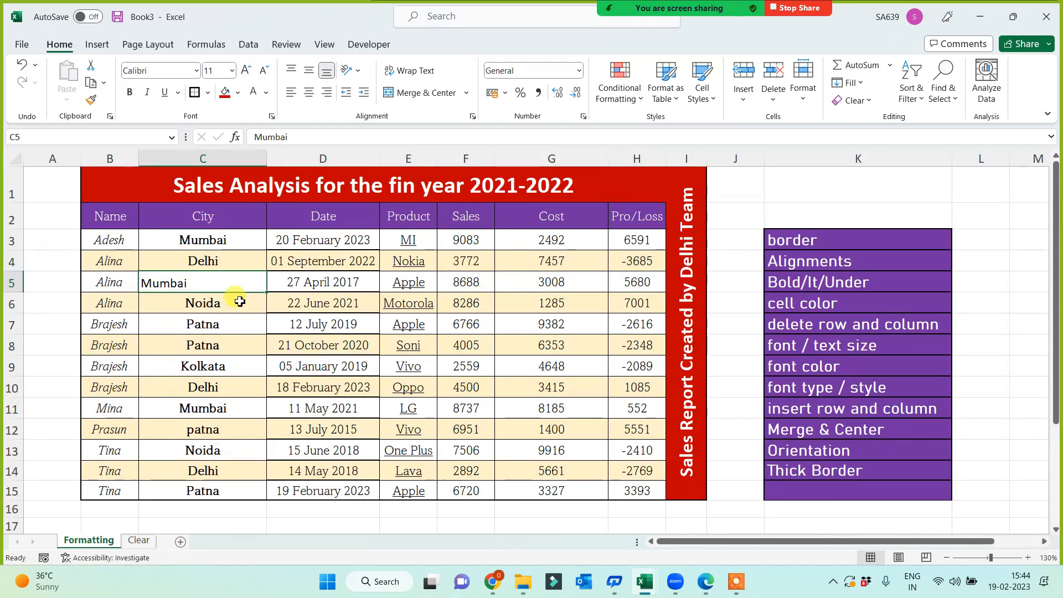
left_click_drag(114, 210, 631, 493)
key("ctrl+c")
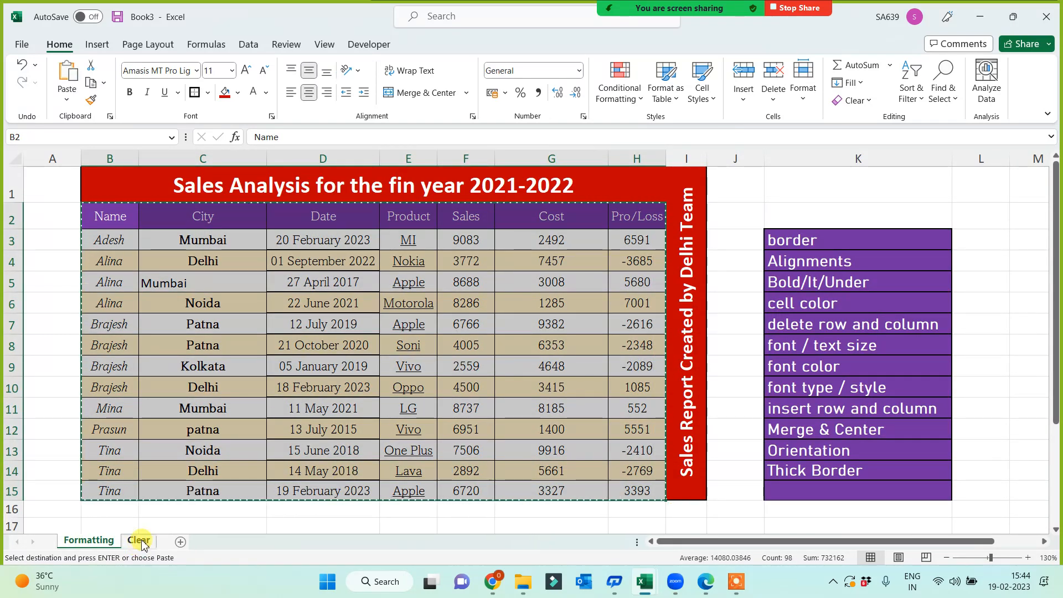
left_click(180, 541)
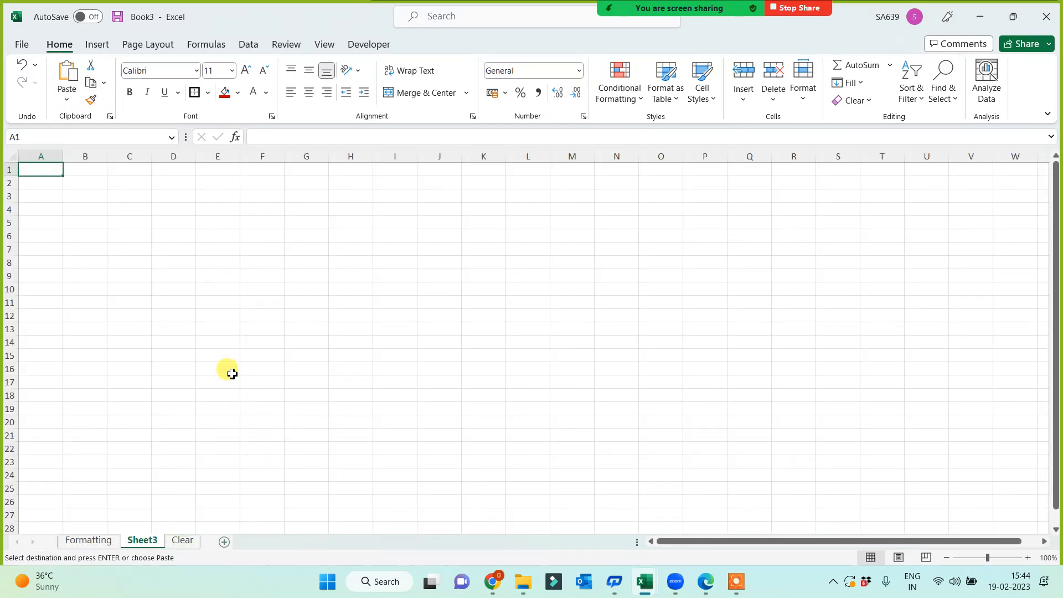
key("ctrl+v")
scroll(439, 441, "up", 3)
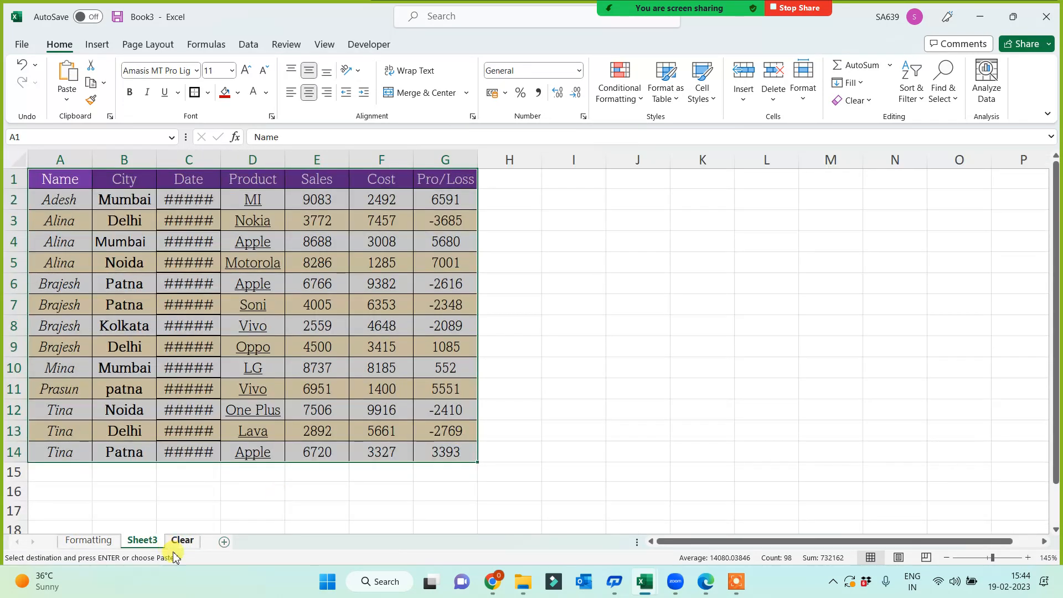
Clear all formats from the pasted table and show dates C2:C14 as Long Date.
left_click(855, 100)
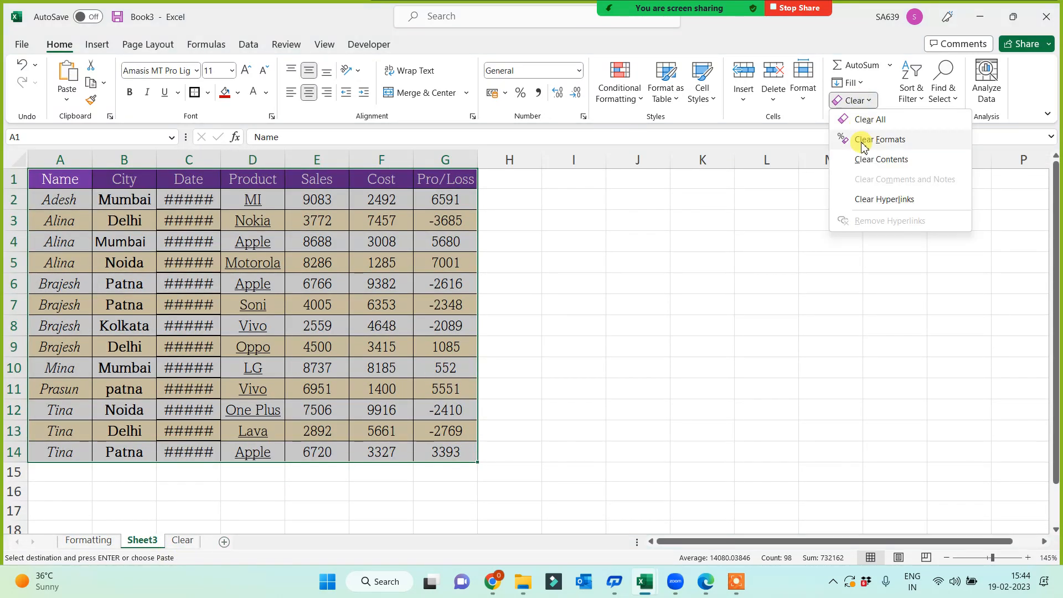
left_click(872, 145)
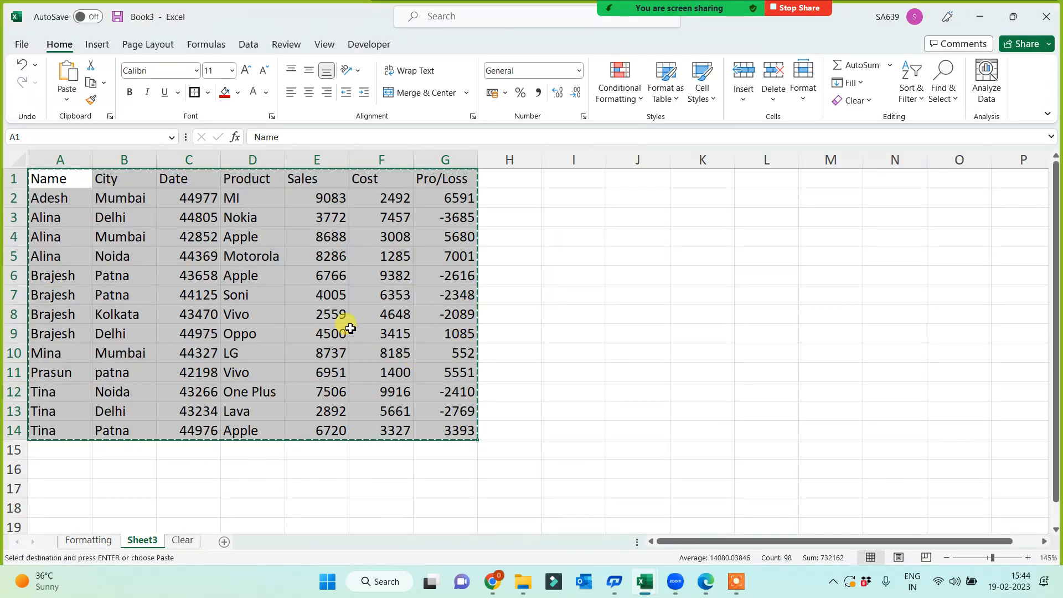
left_click_drag(172, 198, 166, 427)
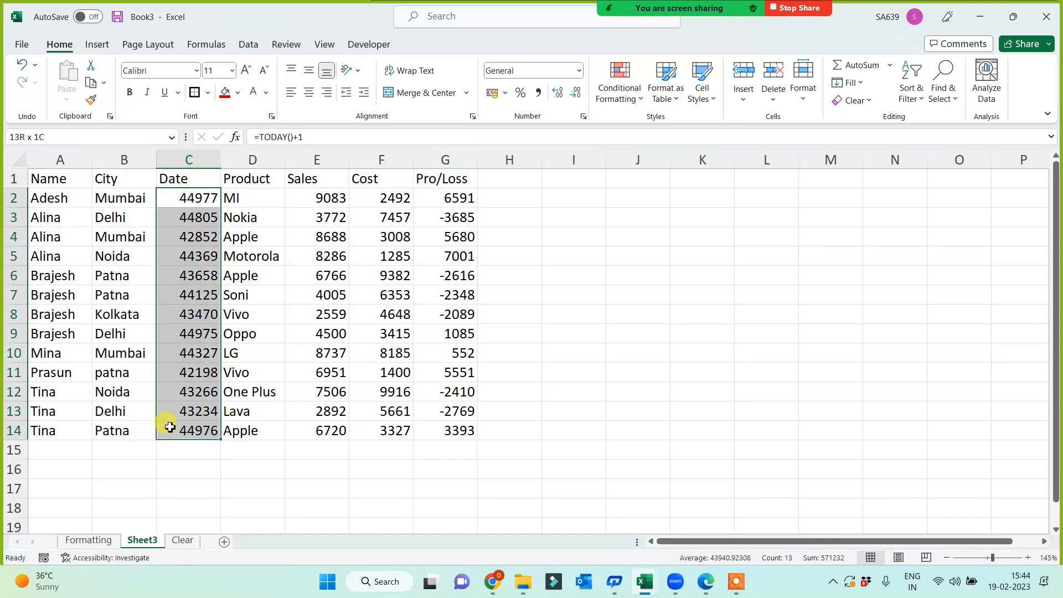
left_click(579, 70)
left_click(546, 264)
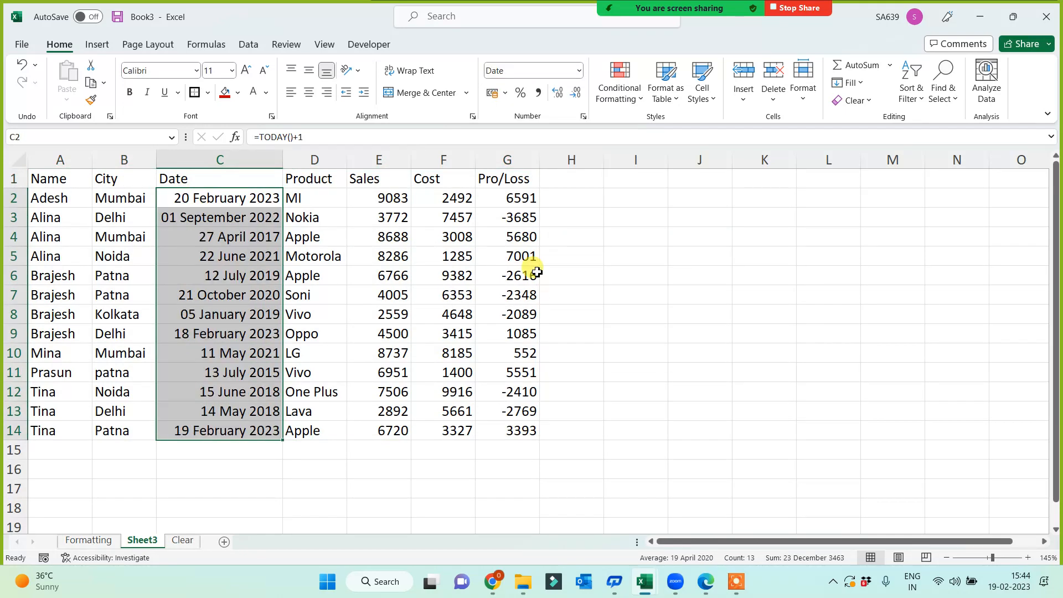
Copy the plain table A1:G14 and add another new sheet.
left_click_drag(48, 177, 534, 431)
key("ctrl+c")
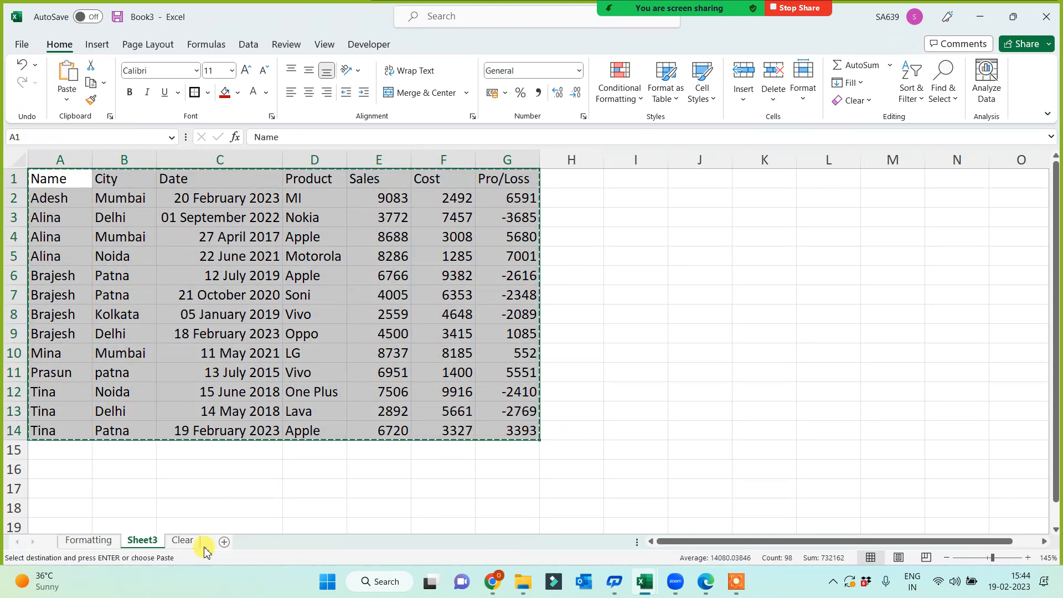
left_click(223, 542)
Paste the plain table into Sheet4 and new Sheet5, autofitting Date column C on each.
key("ctrl+v")
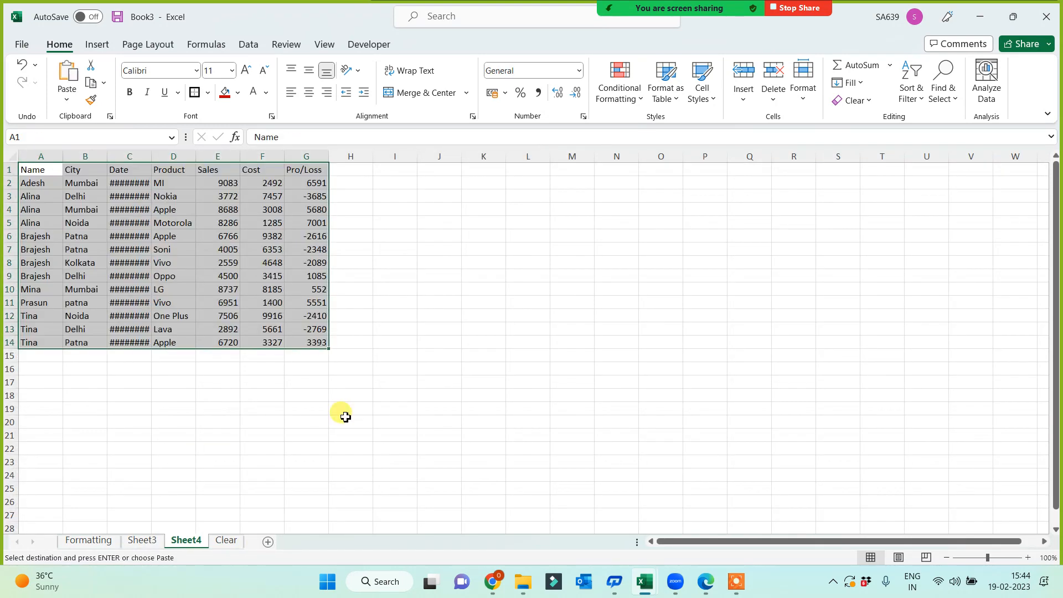
scroll(486, 434, "up", 5)
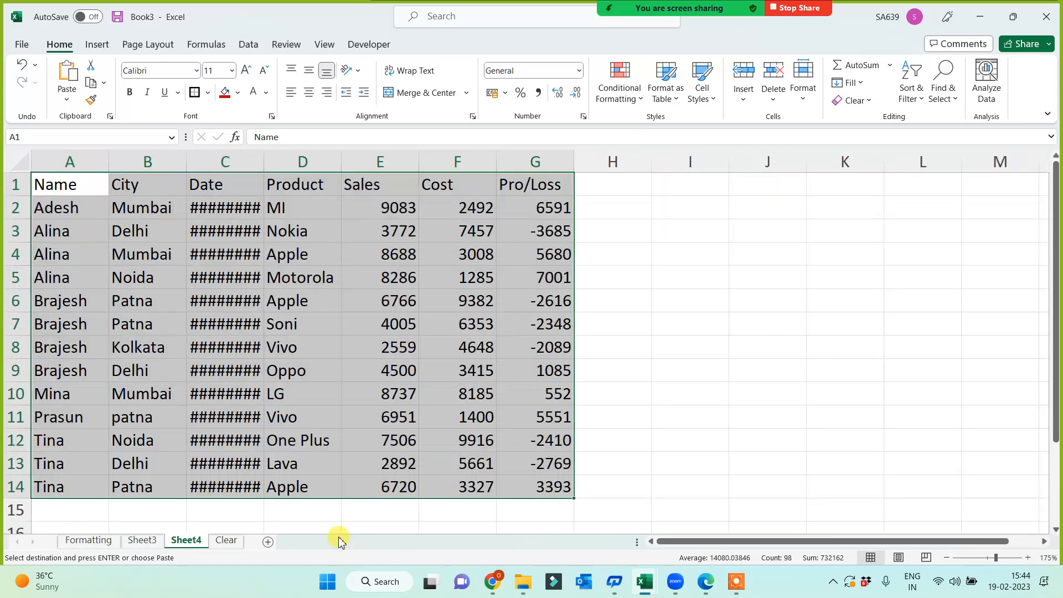
double_click(265, 154)
left_click(268, 542)
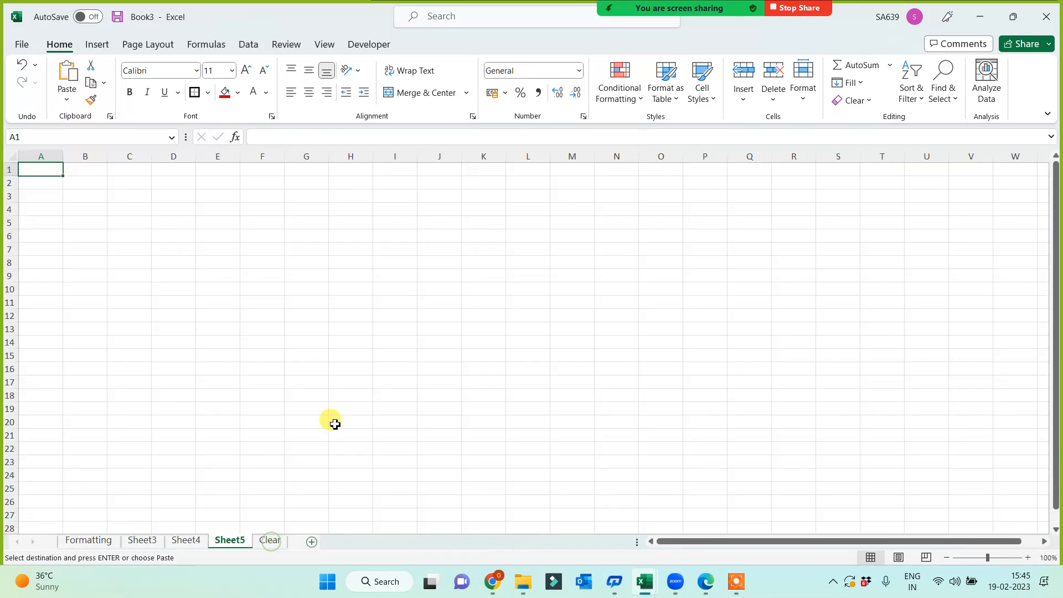
key("ctrl+v")
scroll(342, 412, "up", 4)
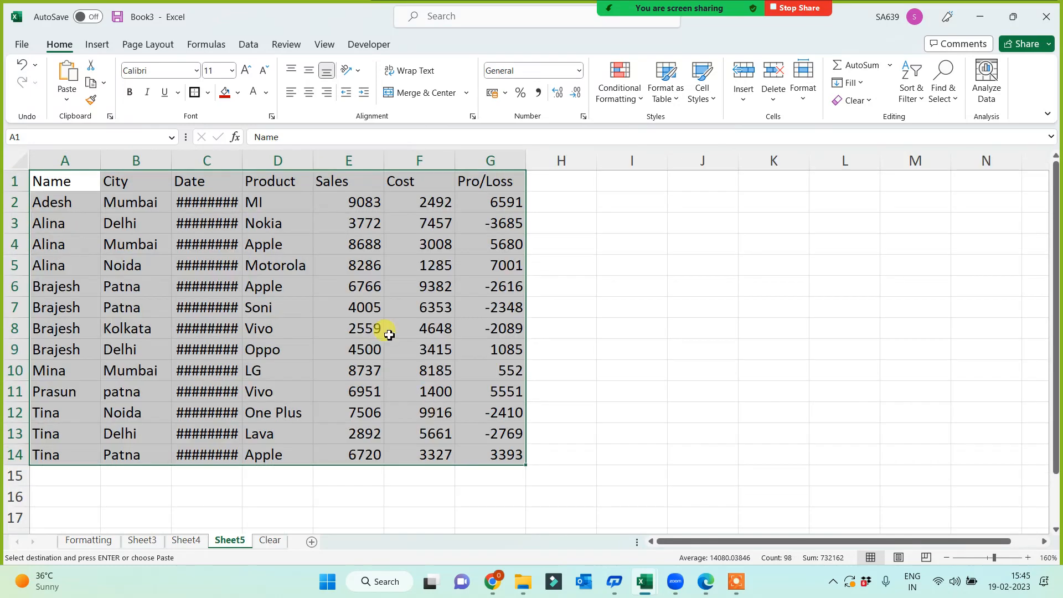
double_click(244, 153)
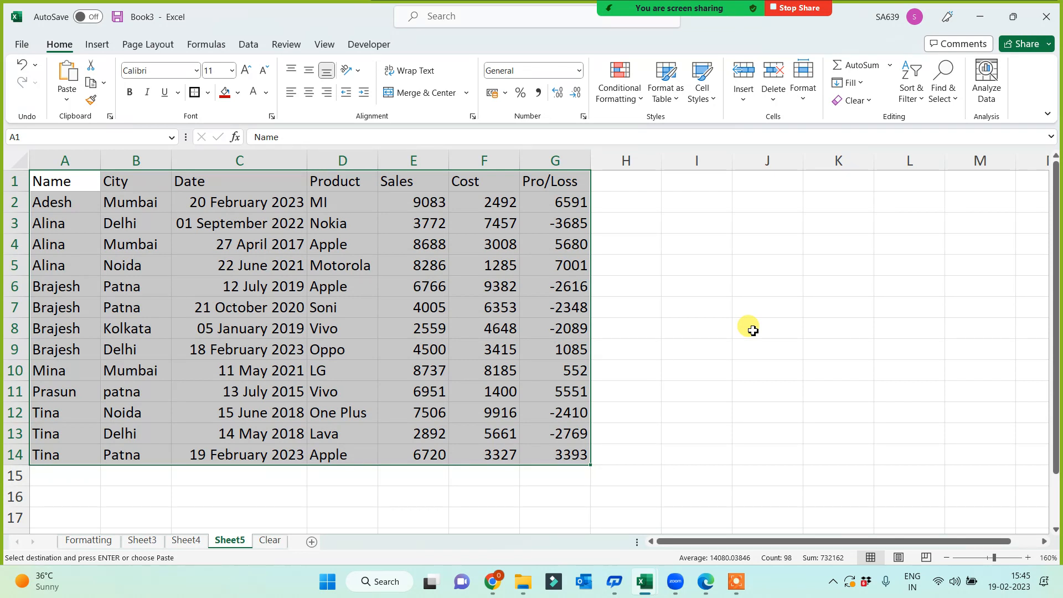
Rename the Sheet5 tab to 'Table' and select cell A1 of its sales data.
double_click(230, 541)
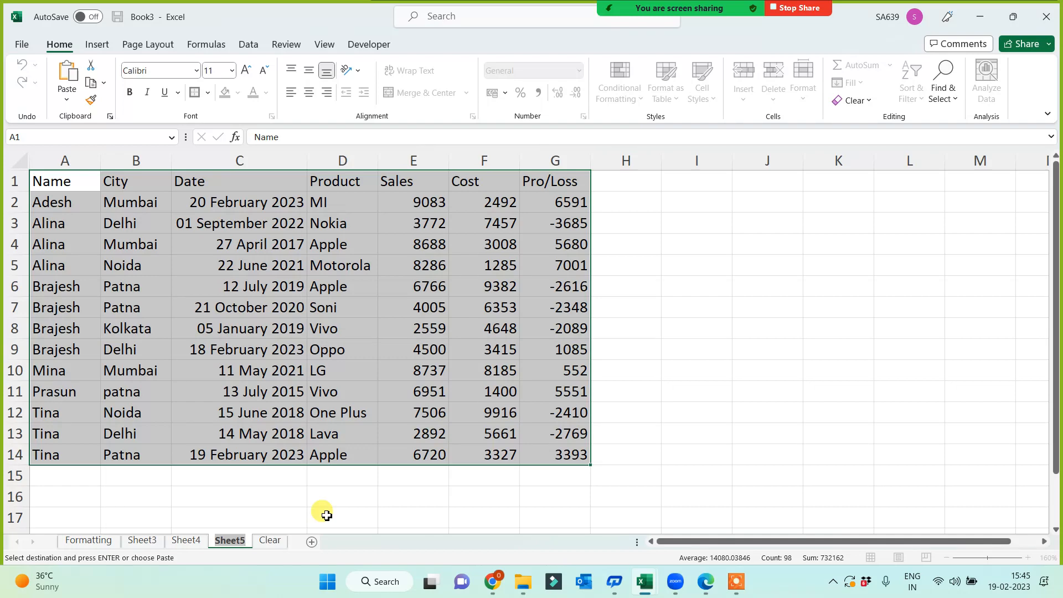
type("Table")
left_click(416, 507)
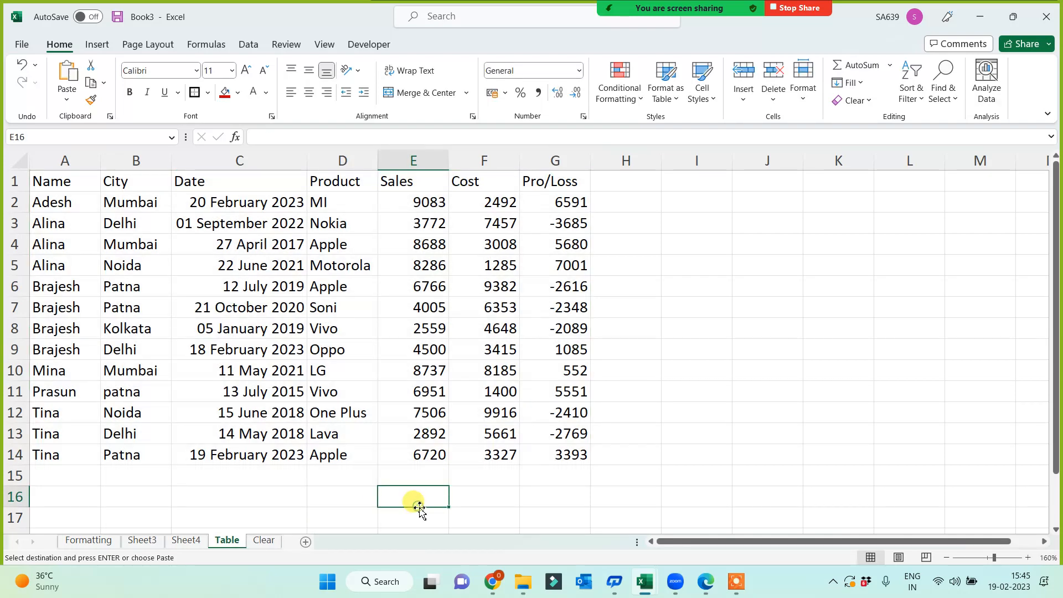
left_click(55, 182)
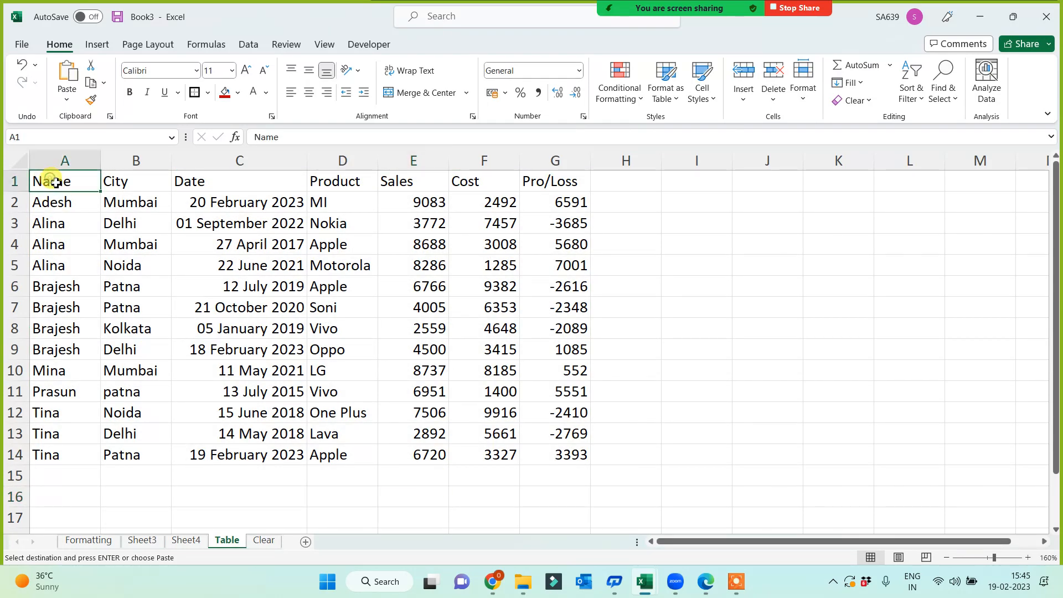
Convert the whole A1:G14 sales range into an Excel table with headers using Ctrl+T.
key("ctrl+a")
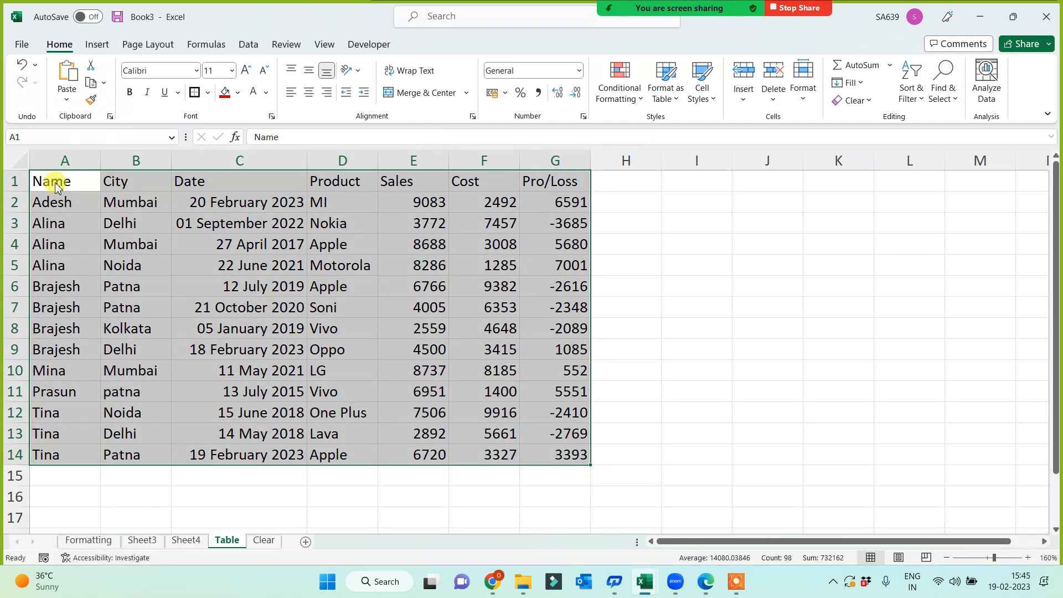
key("ctrl+t")
key("Return")
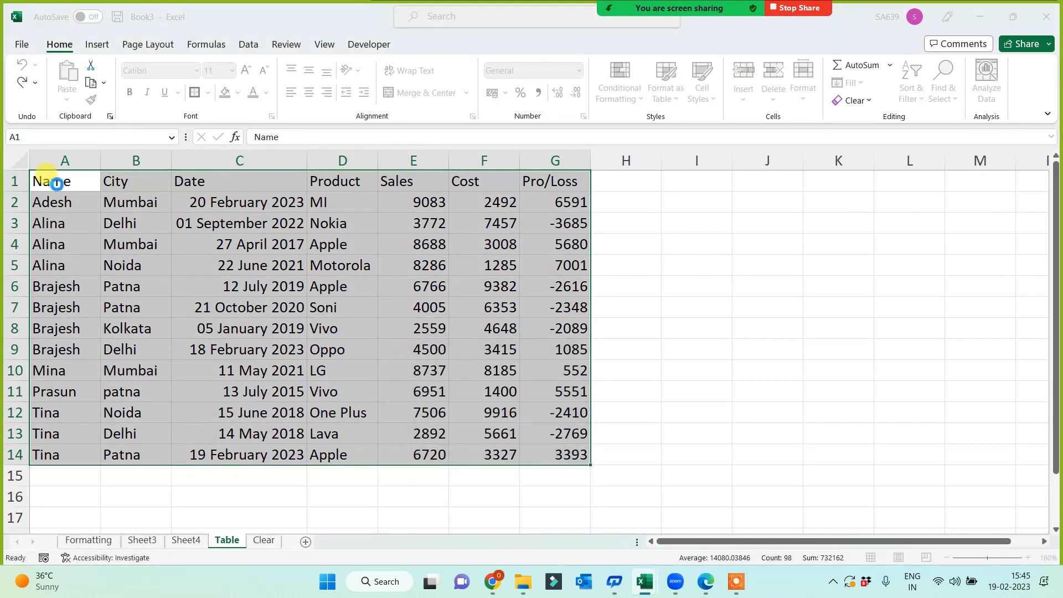
Write the note 'Ctrl + T' in cell J4.
left_click(747, 244)
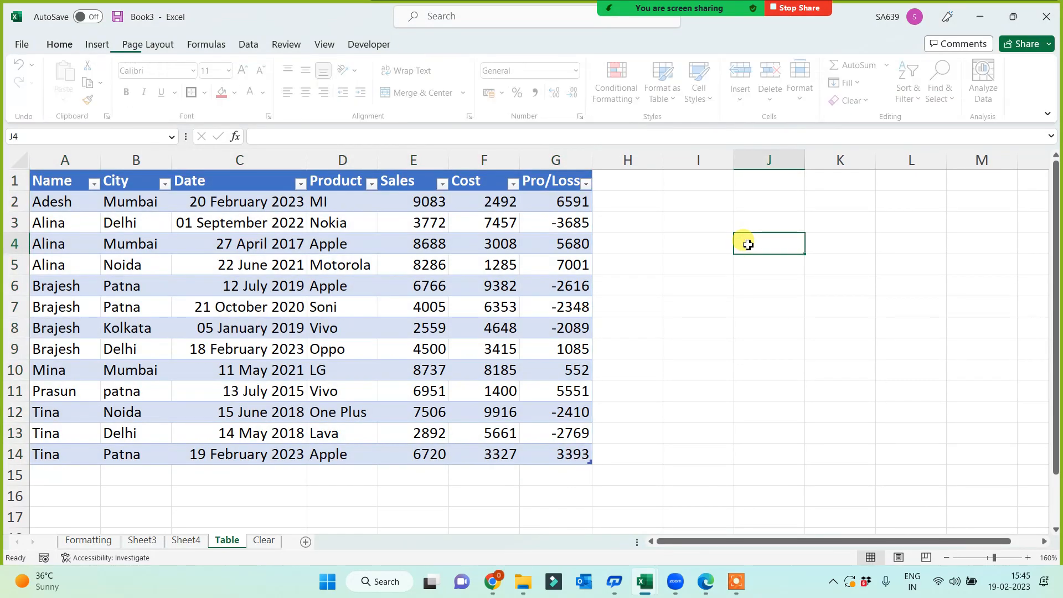
type("Ctrl ")
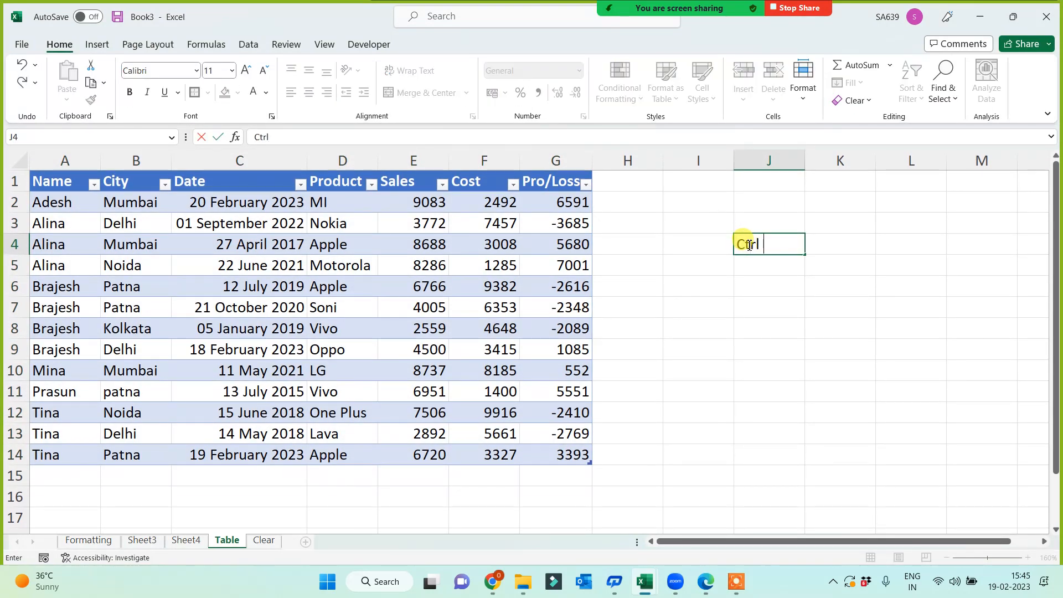
type("+ T")
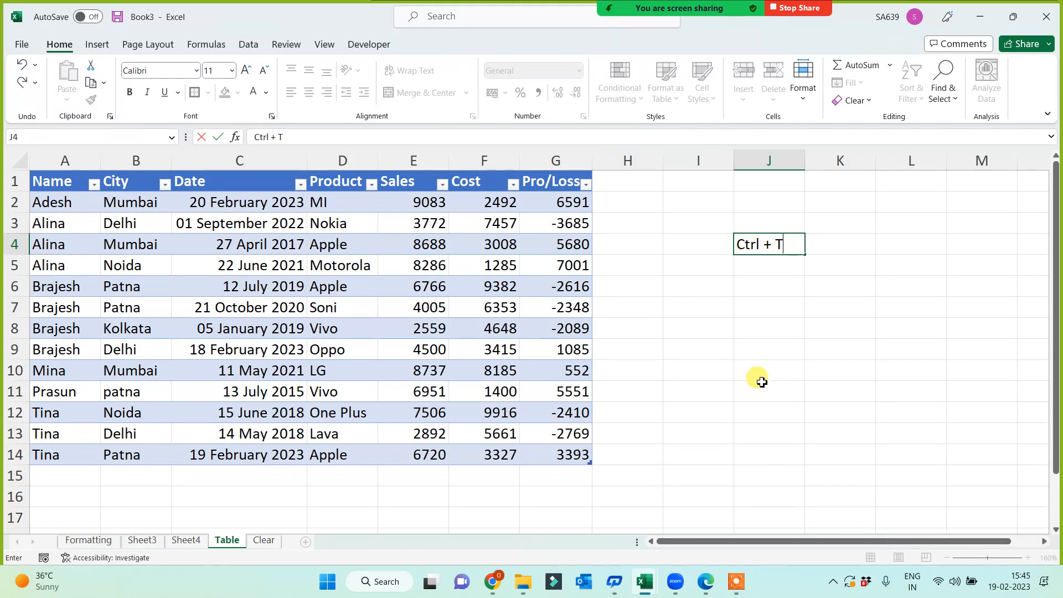
left_click(753, 388)
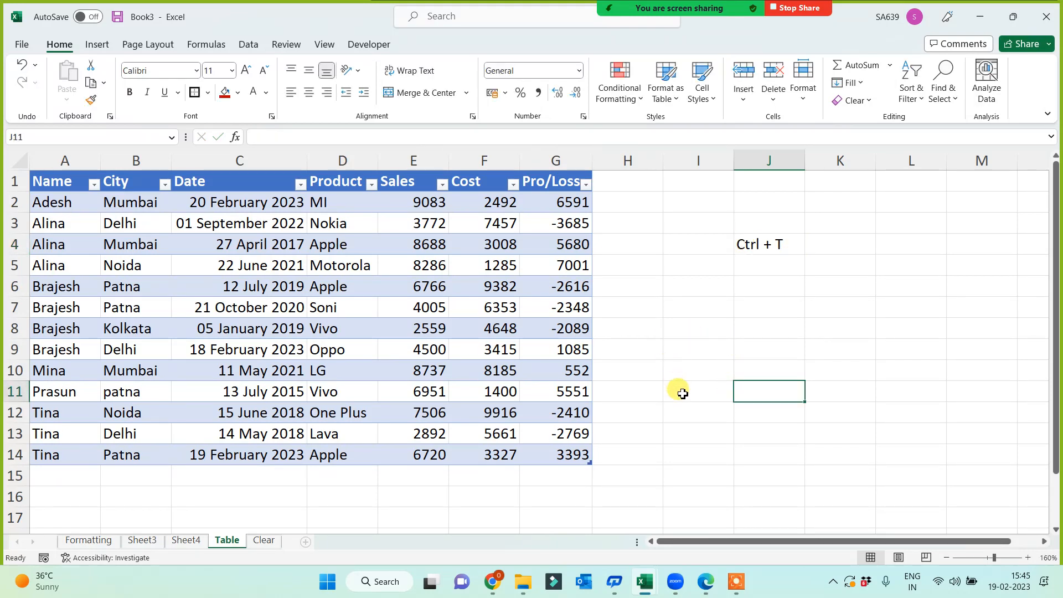
Try orange, dark green and grey table styles, settling on the green banded style.
left_click(220, 281)
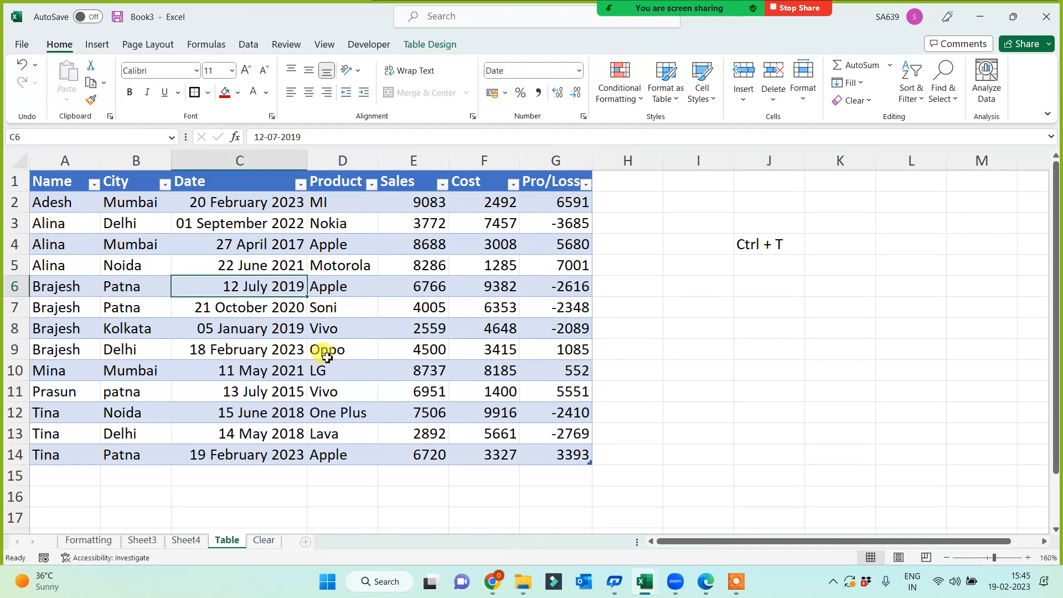
left_click(426, 46)
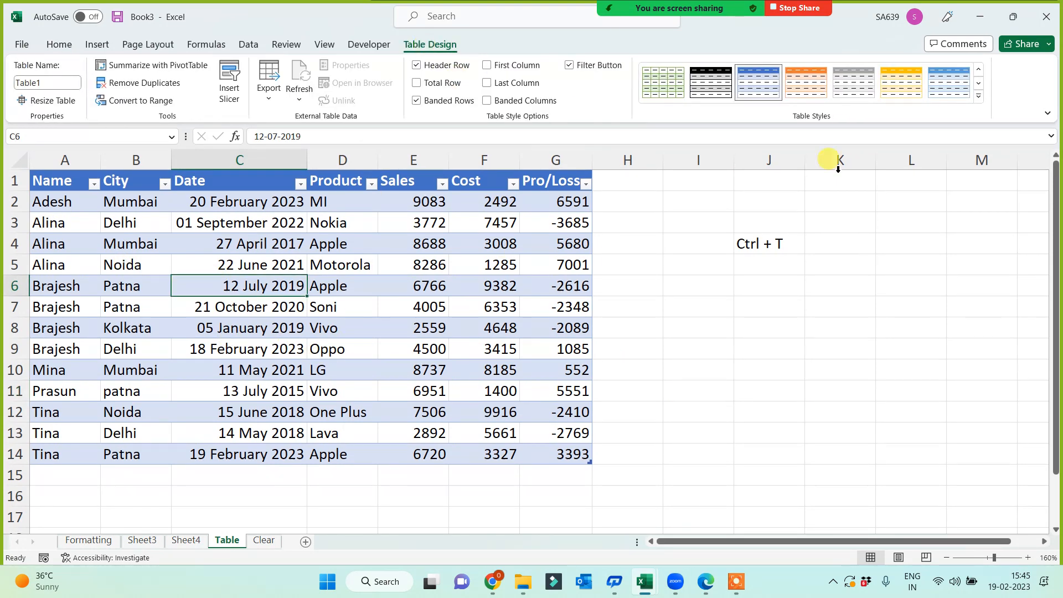
left_click(807, 82)
left_click(978, 96)
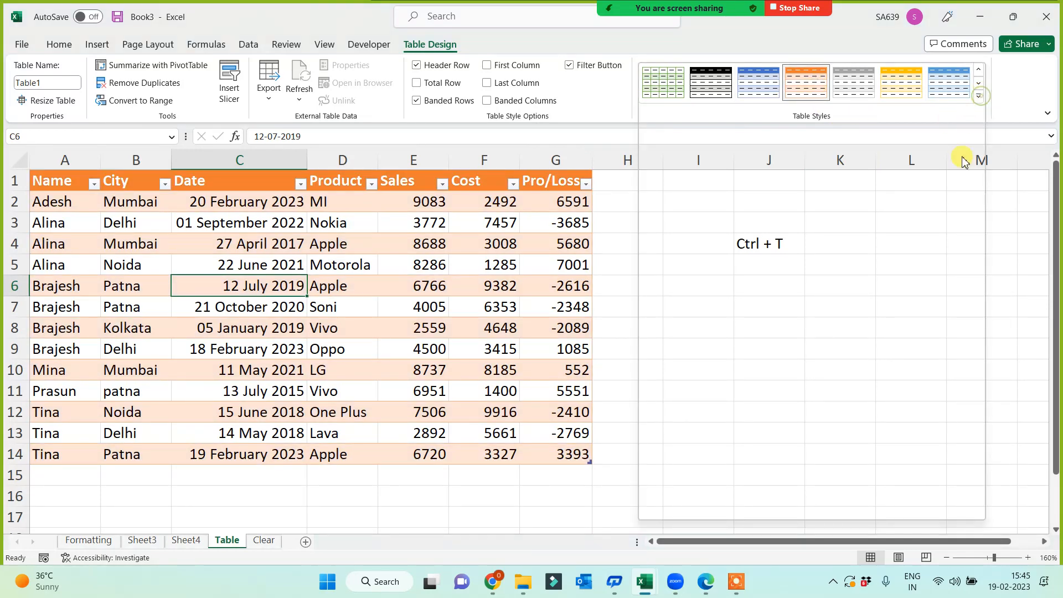
left_click(940, 447)
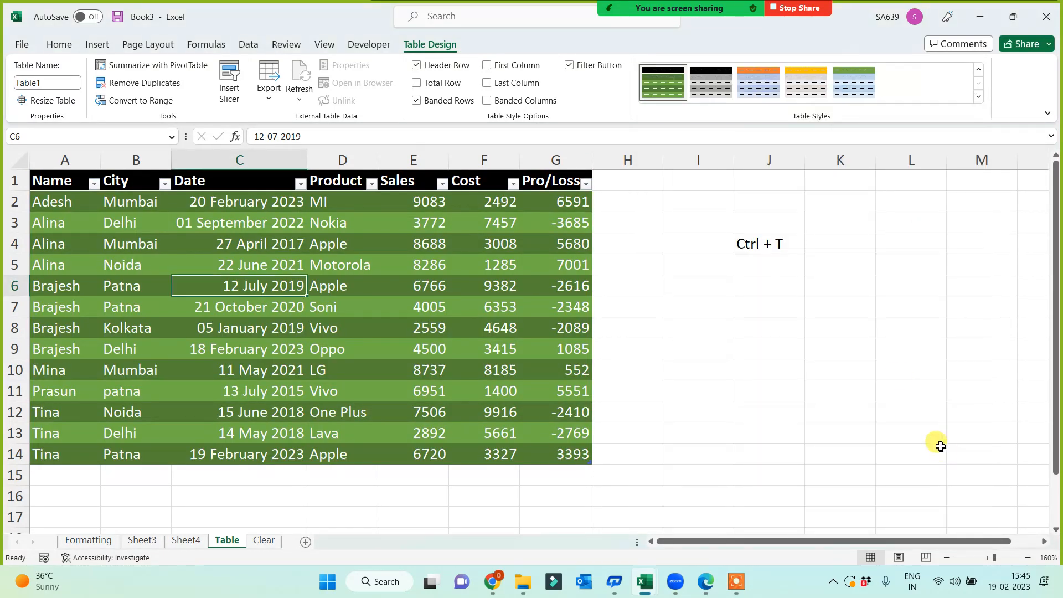
left_click(706, 83)
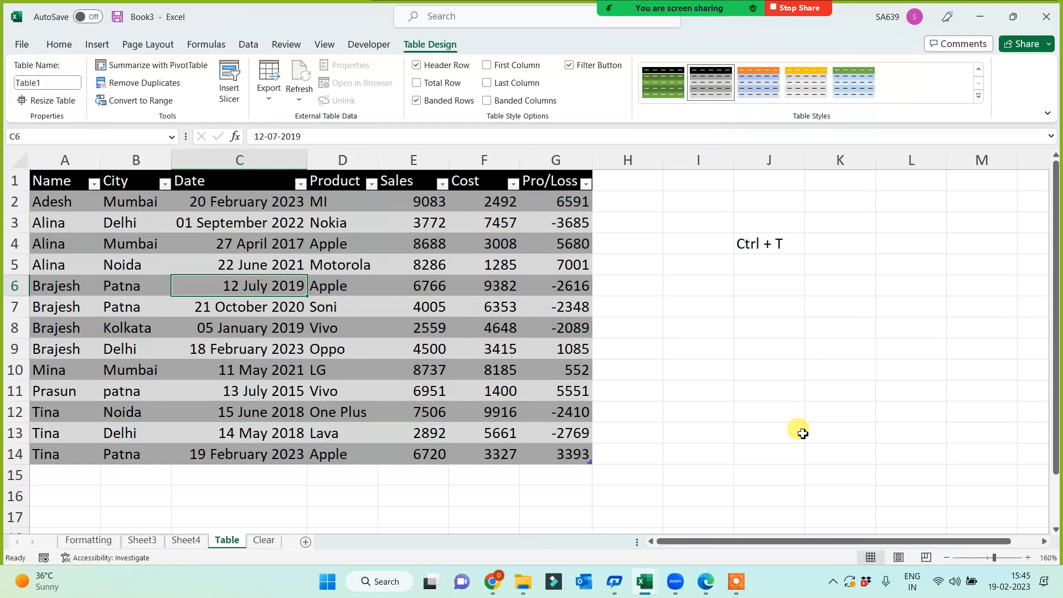
left_click(681, 83)
left_click(690, 329)
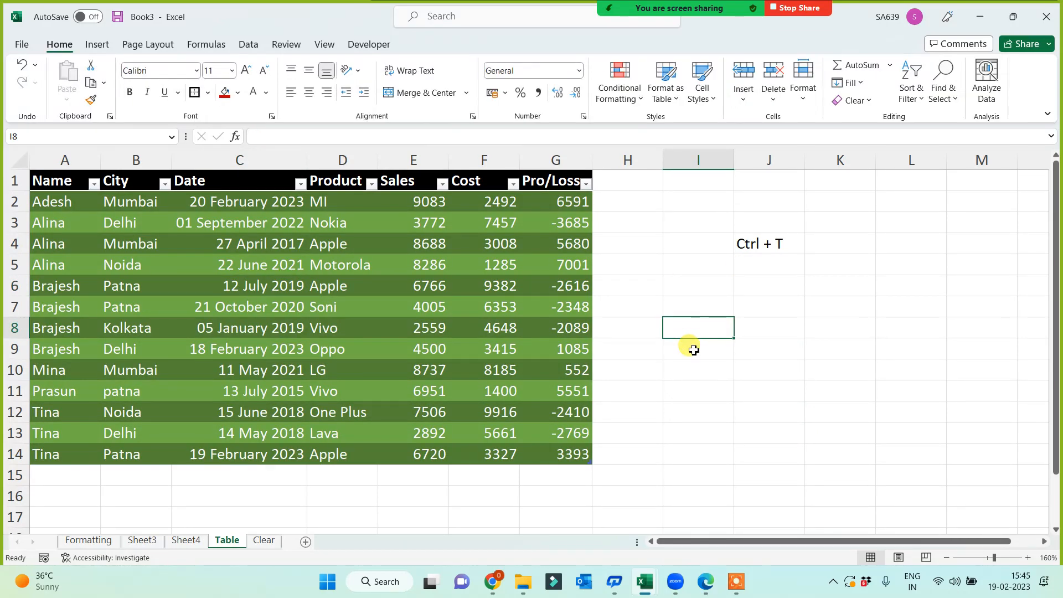
Rename the Sheet4 tab to 'Format as Table' and select a cell inside its data.
left_click(192, 543)
left_click_drag(192, 545, 190, 541)
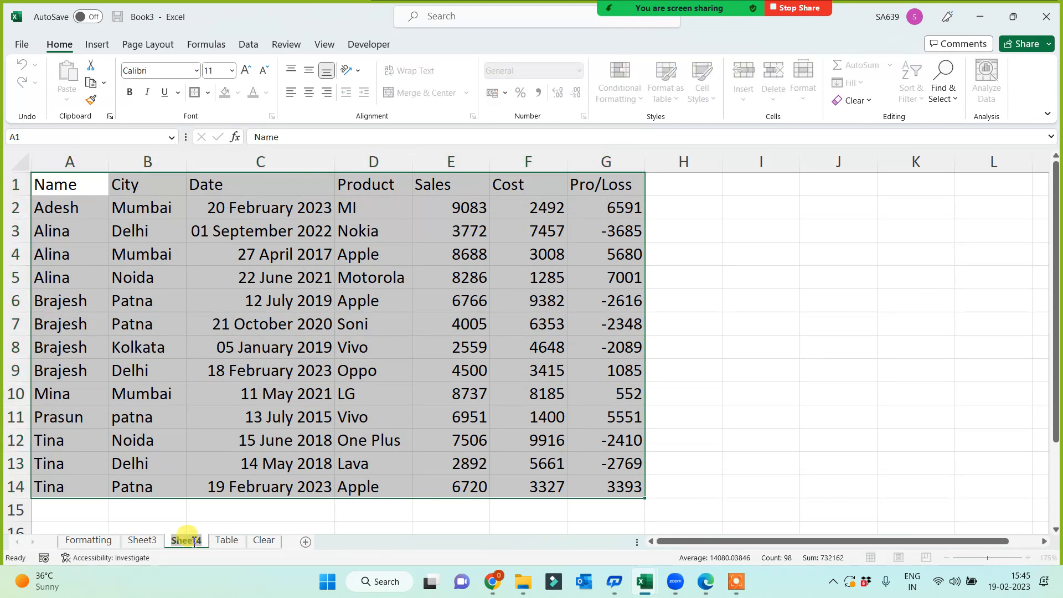
type("Format as Table")
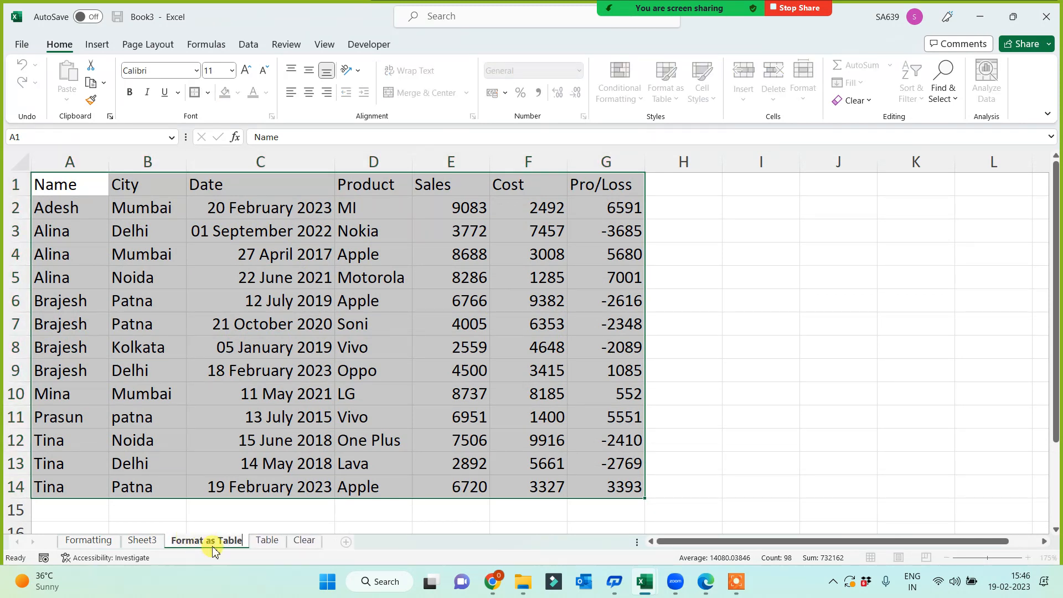
key("Return")
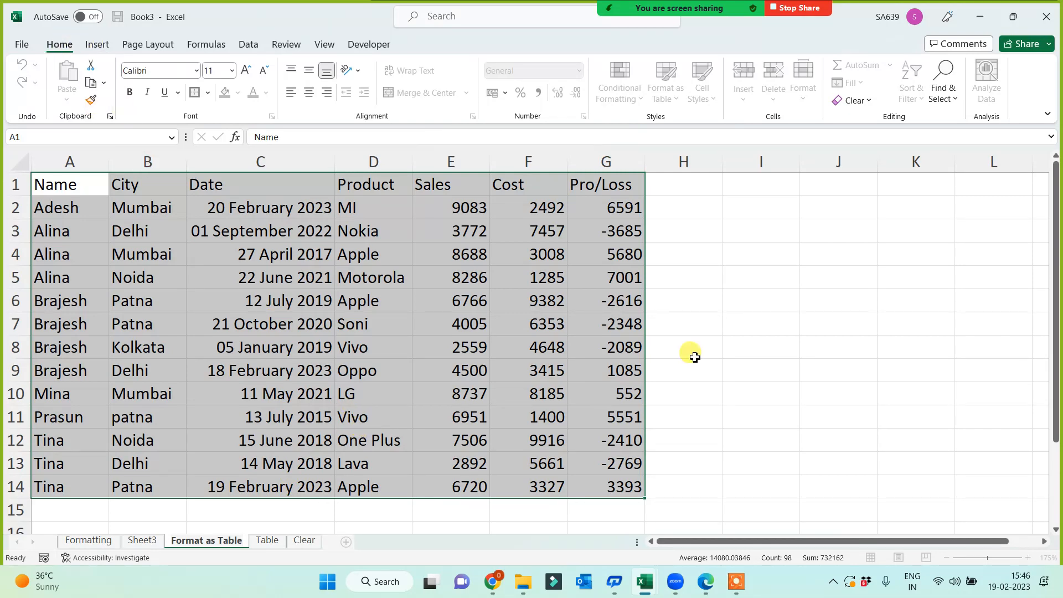
left_click(757, 356)
left_click(223, 324)
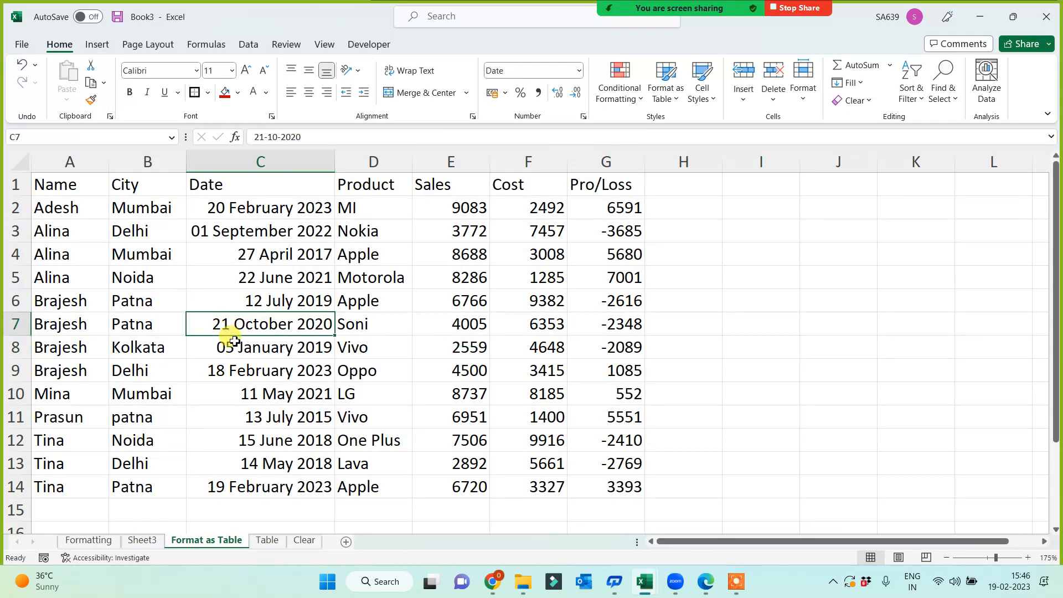
Insert a table with headers from the selected A1:G14 data via Insert > Table.
key("ctrl+a")
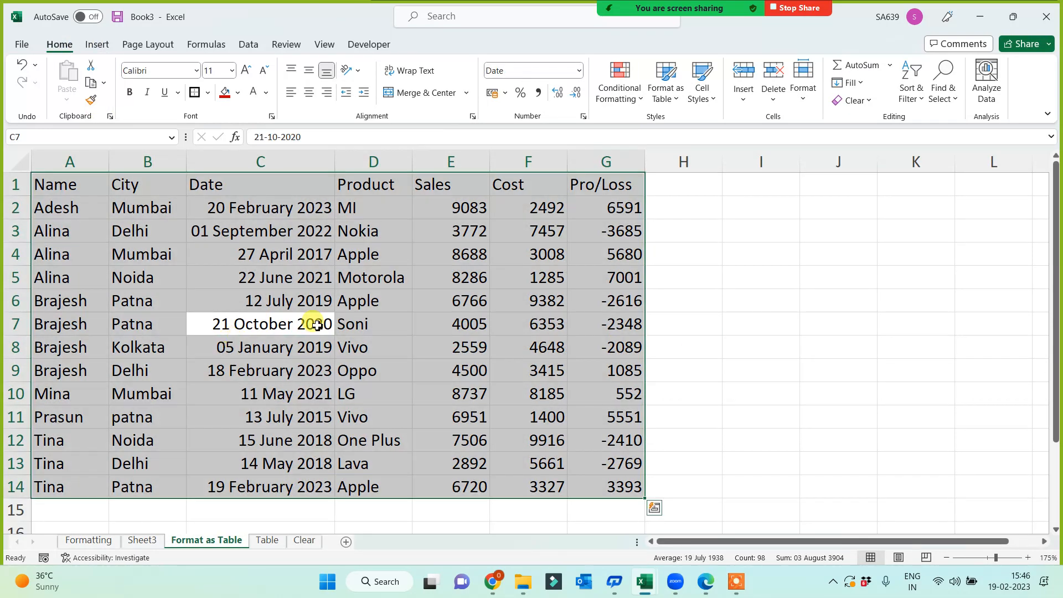
left_click(102, 51)
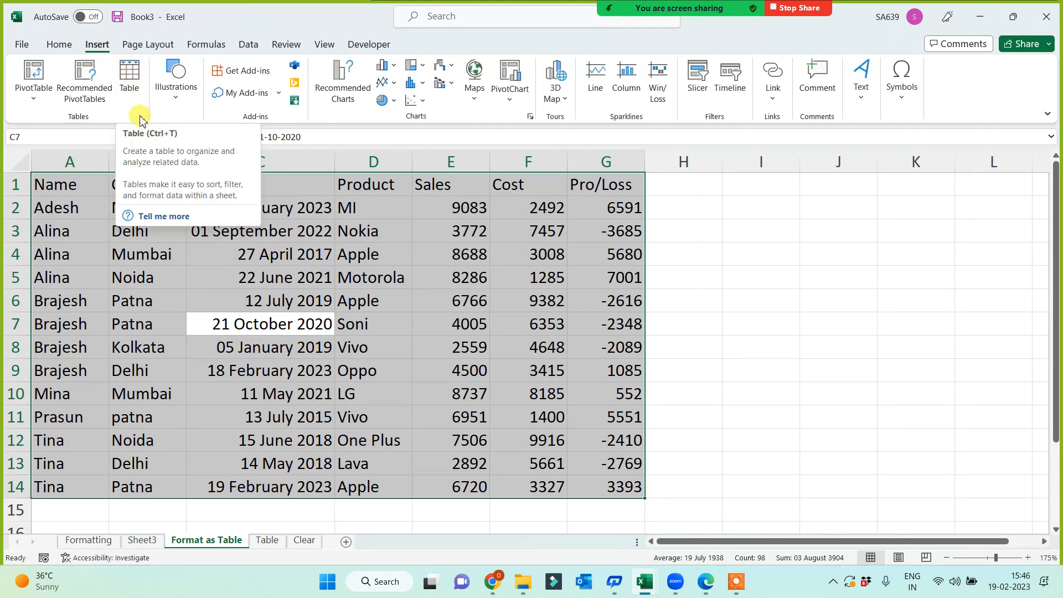
left_click(134, 82)
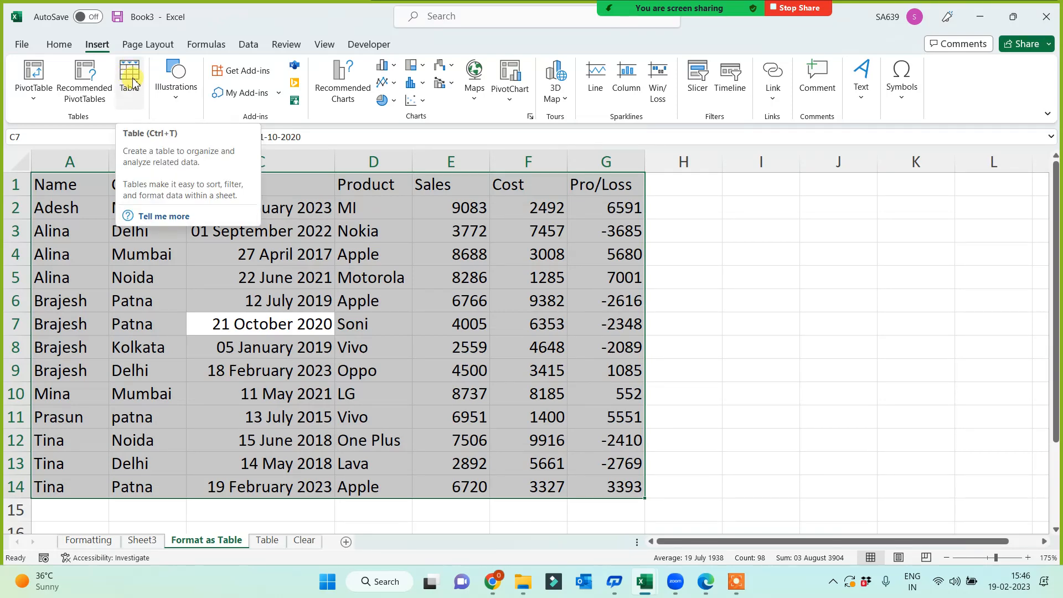
left_click(134, 82)
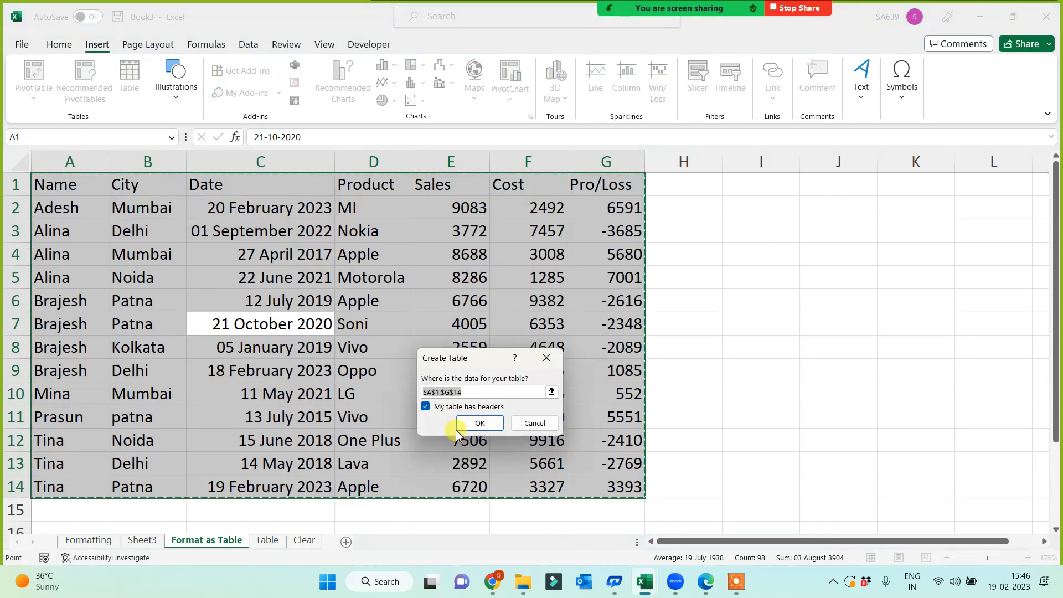
left_click(480, 424)
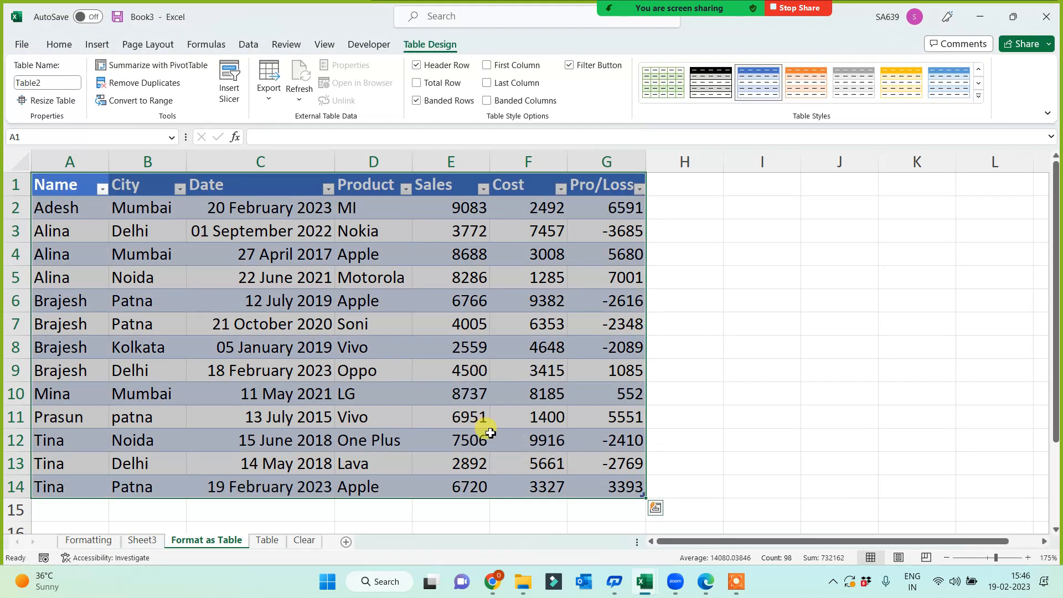
Apply a dark orange banded style to the table, then click away to cell I11.
left_click(978, 95)
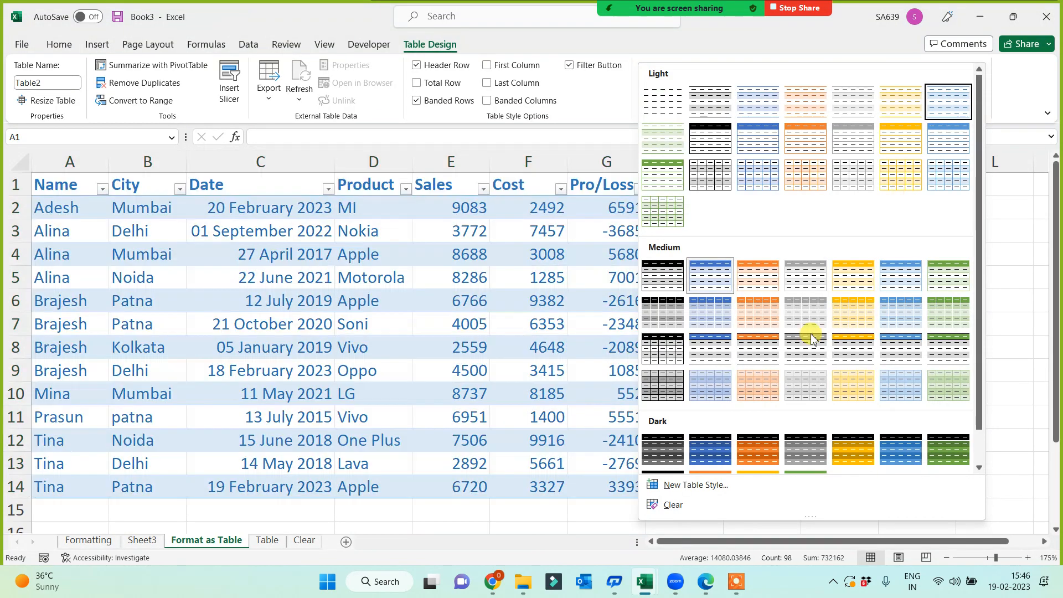
left_click(761, 464)
left_click(757, 417)
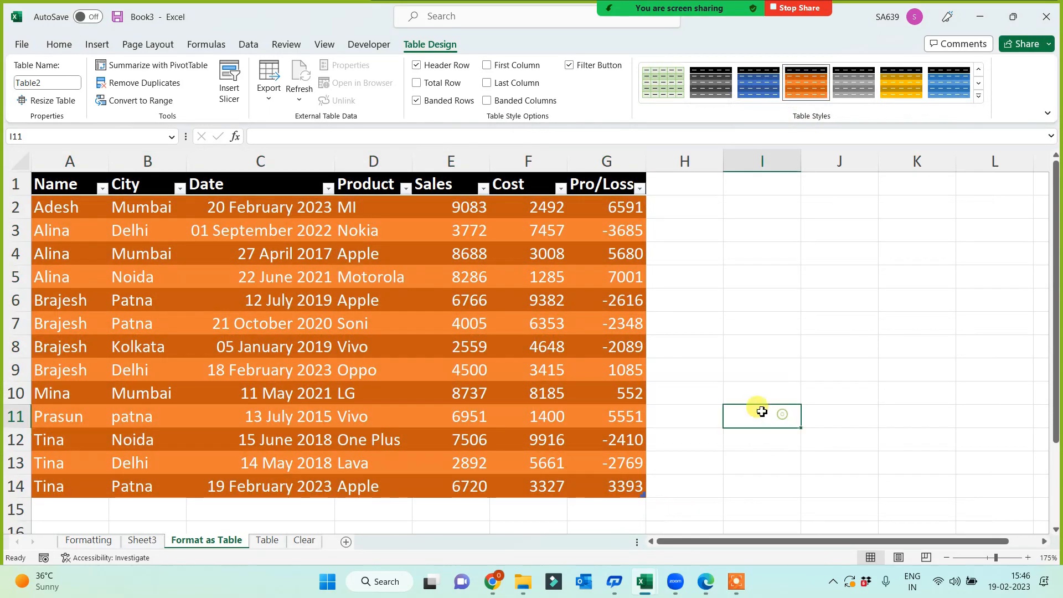
On Sheet3, format the sales data as a table using the Dark Green style.
left_click(148, 542)
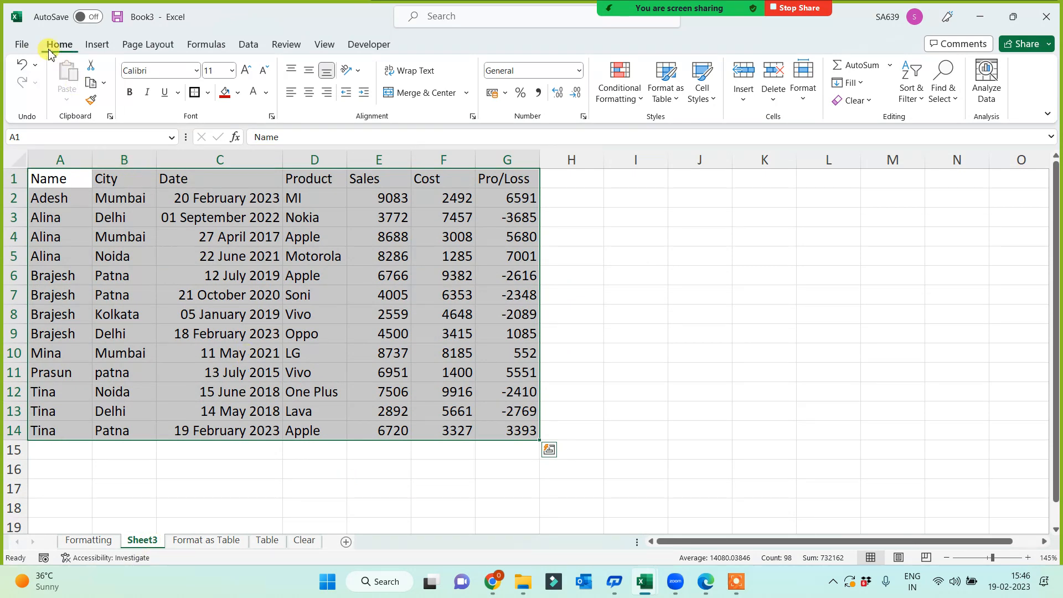
left_click(674, 105)
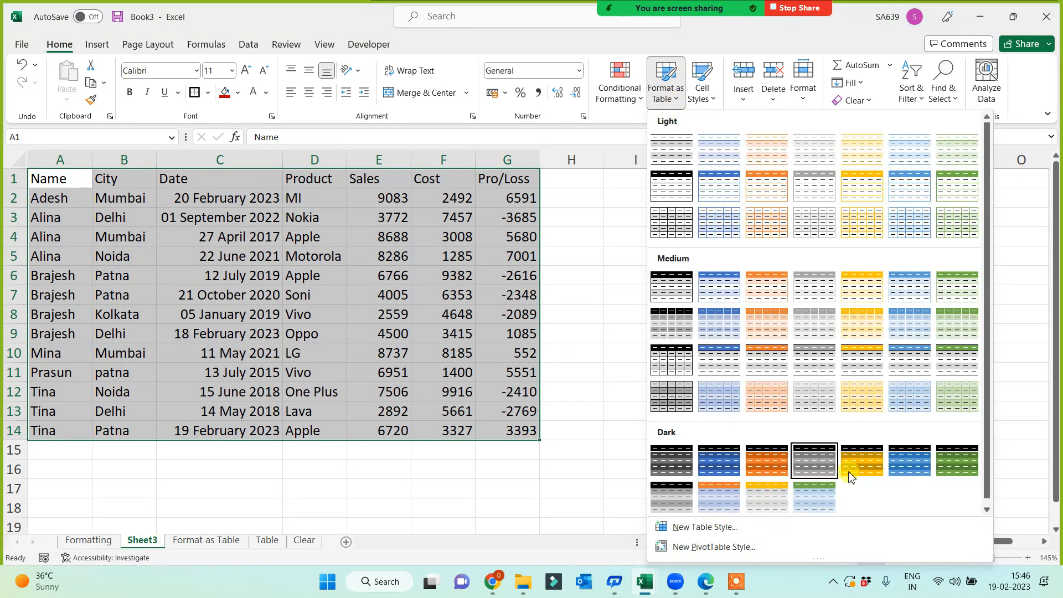
left_click(964, 468)
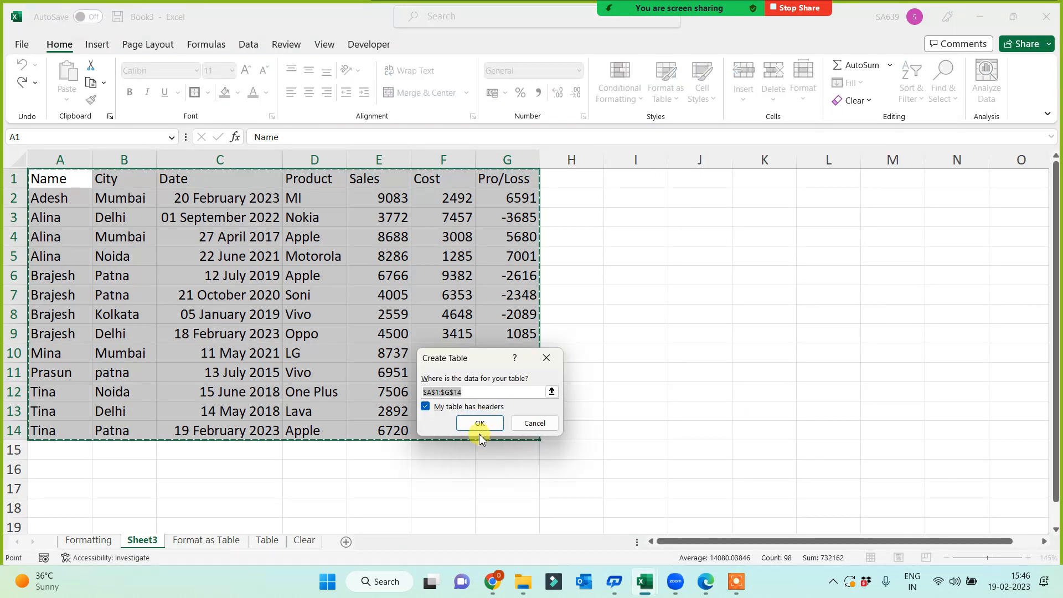
left_click(477, 424)
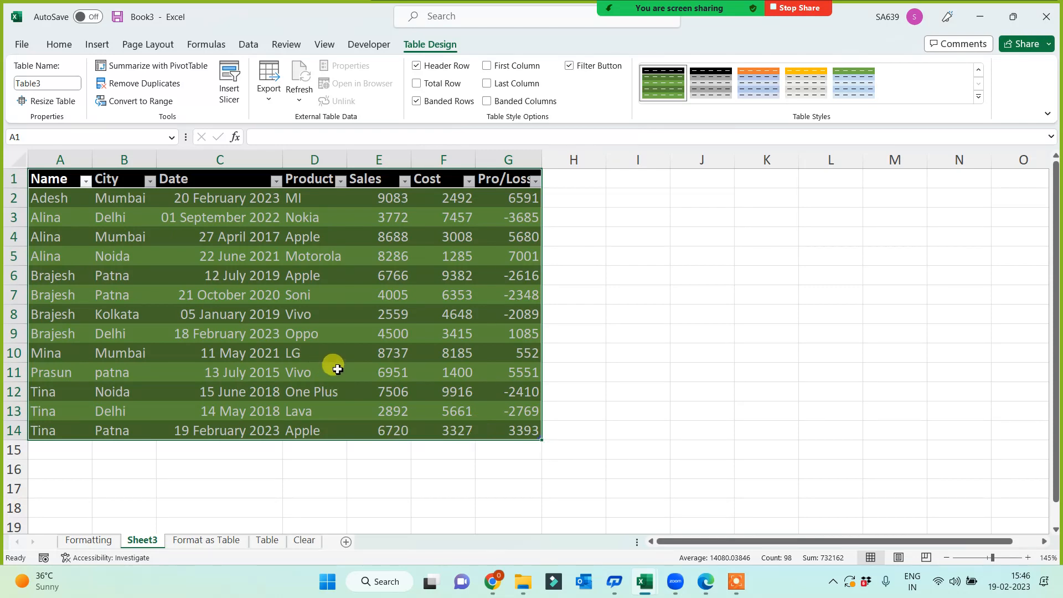
Restyle the Sheet3 table to a dark blue banded style and zoom to 160%.
left_click(978, 97)
left_click(709, 458)
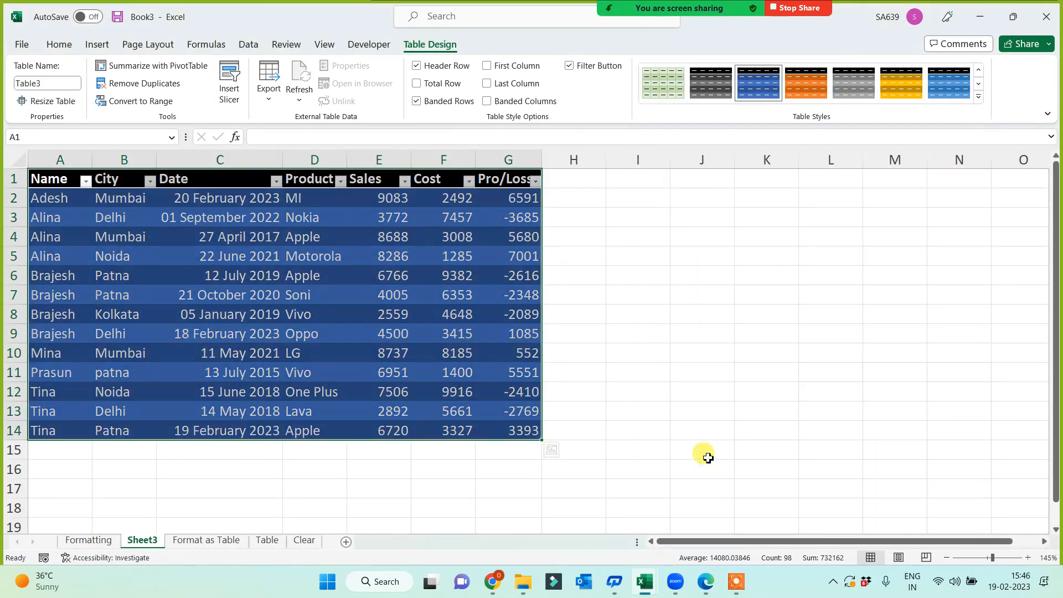
scroll(667, 393, "up", 1)
key("ctrl+q")
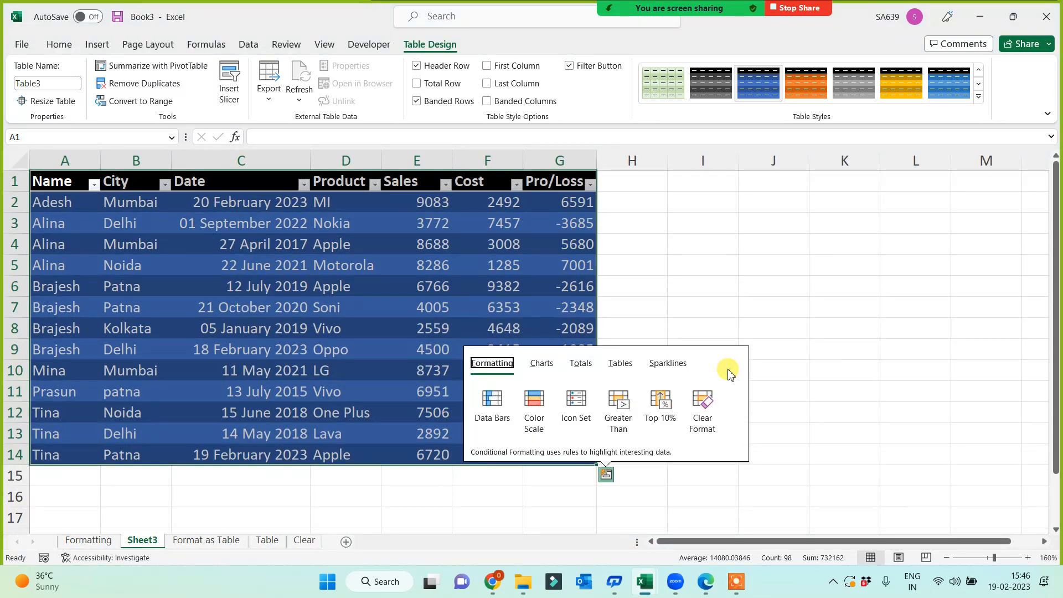
After the duplicate-name warning for 'Format as Table', name the Sheet3 tab 'Ctrl + T'.
double_click(143, 541)
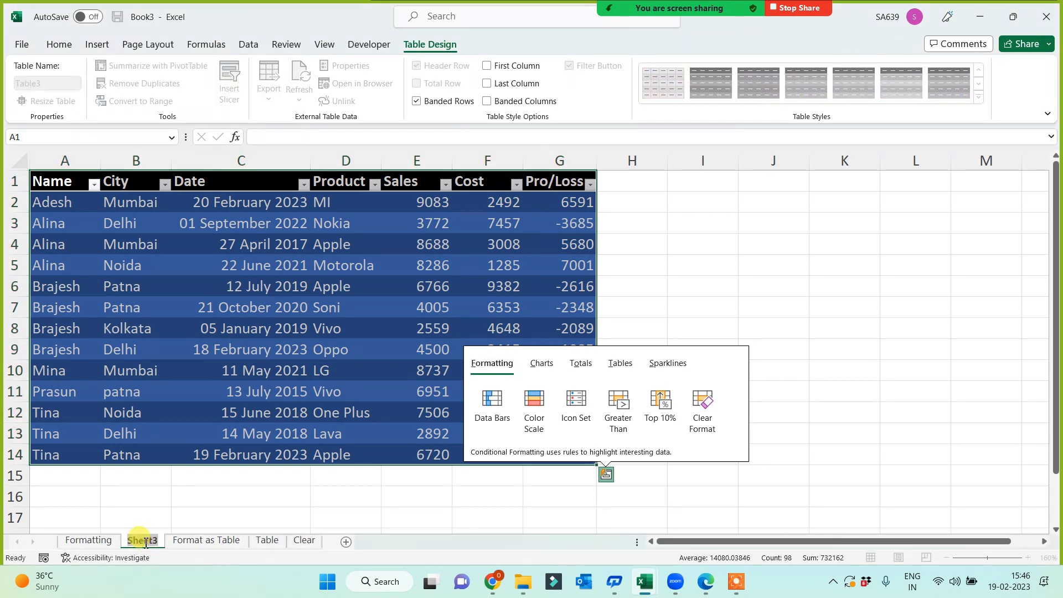
type("Forma")
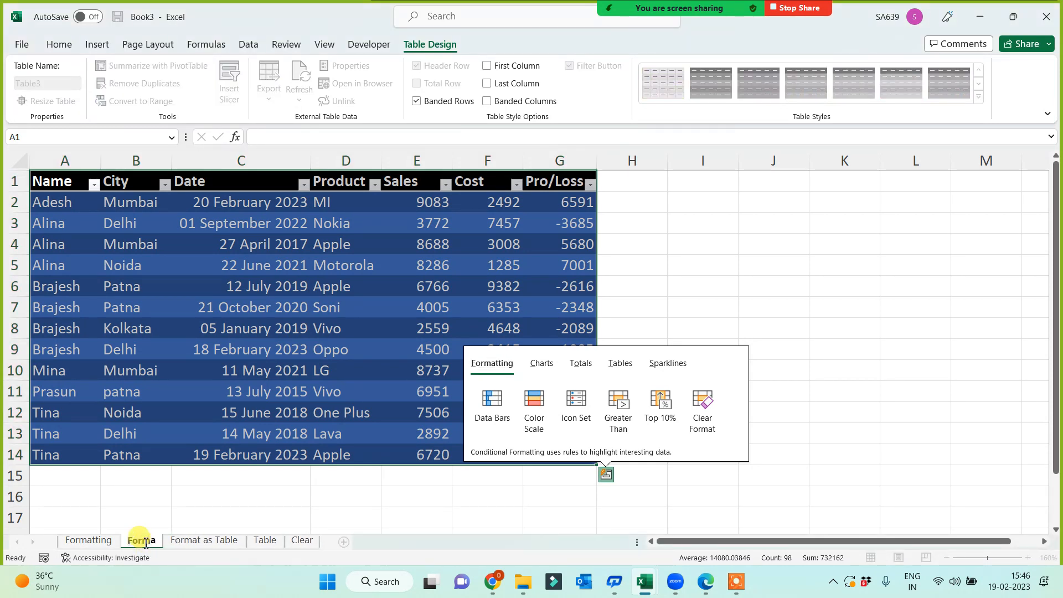
type("t as Table")
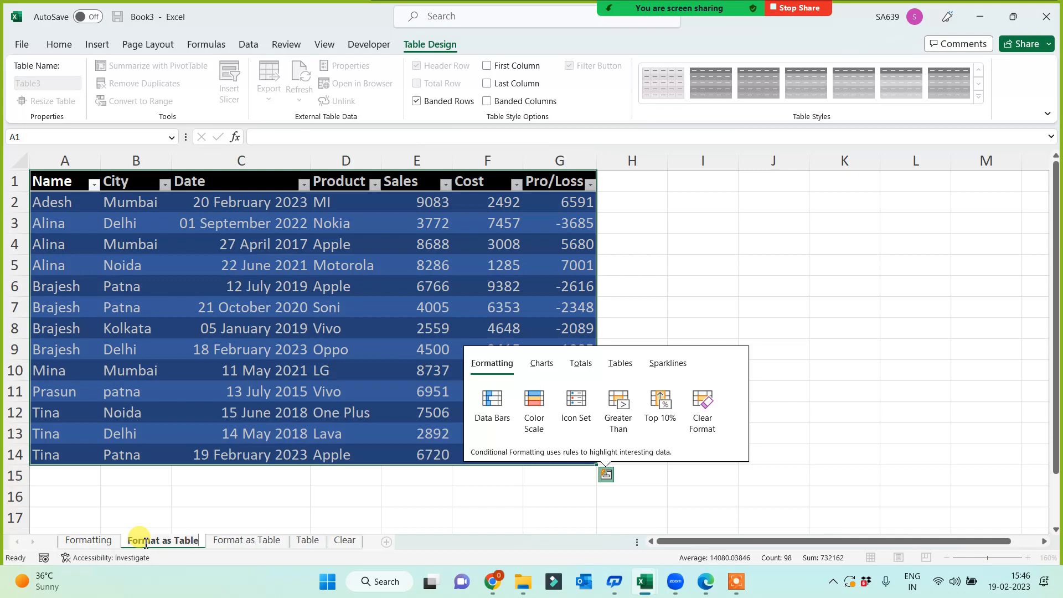
left_click(804, 289)
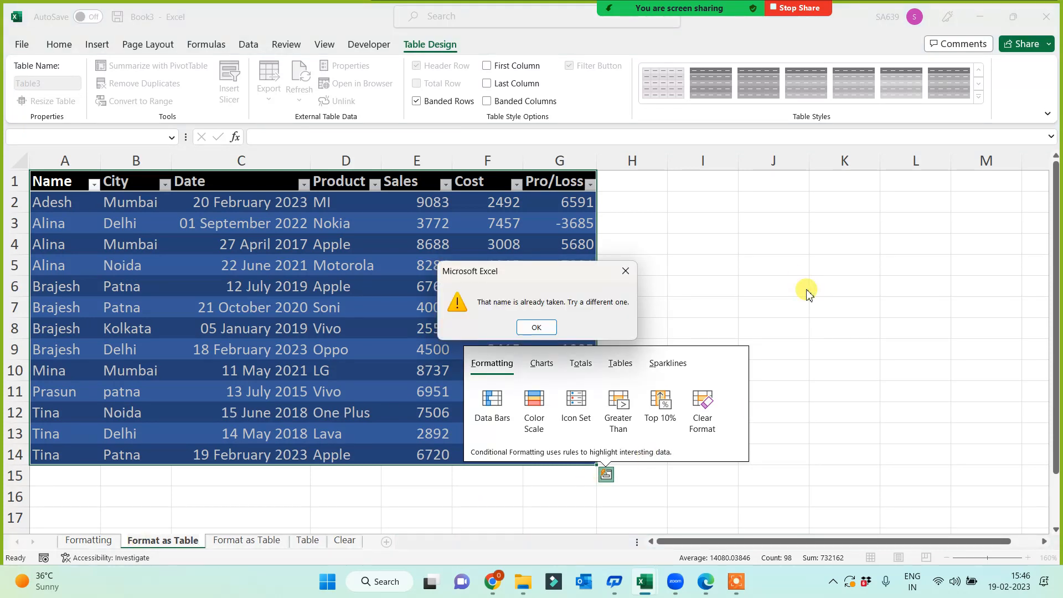
left_click(626, 274)
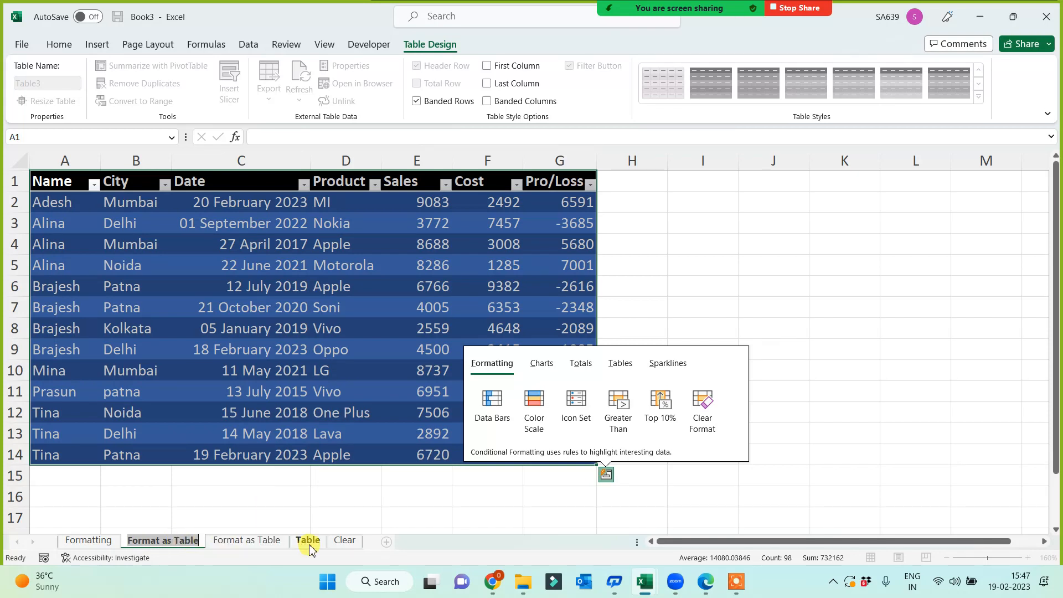
type("Ct")
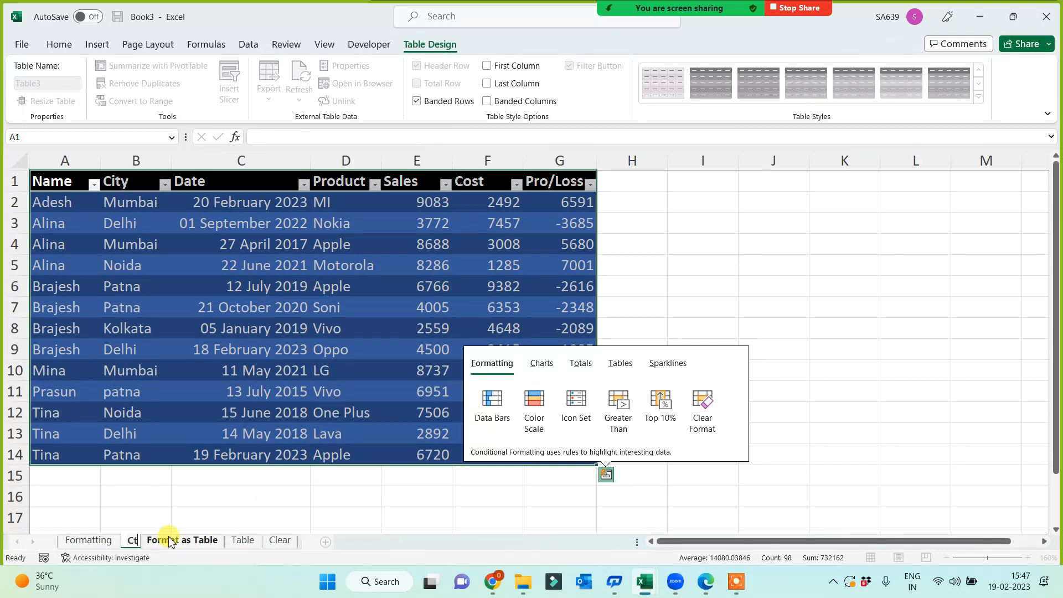
type("rl +")
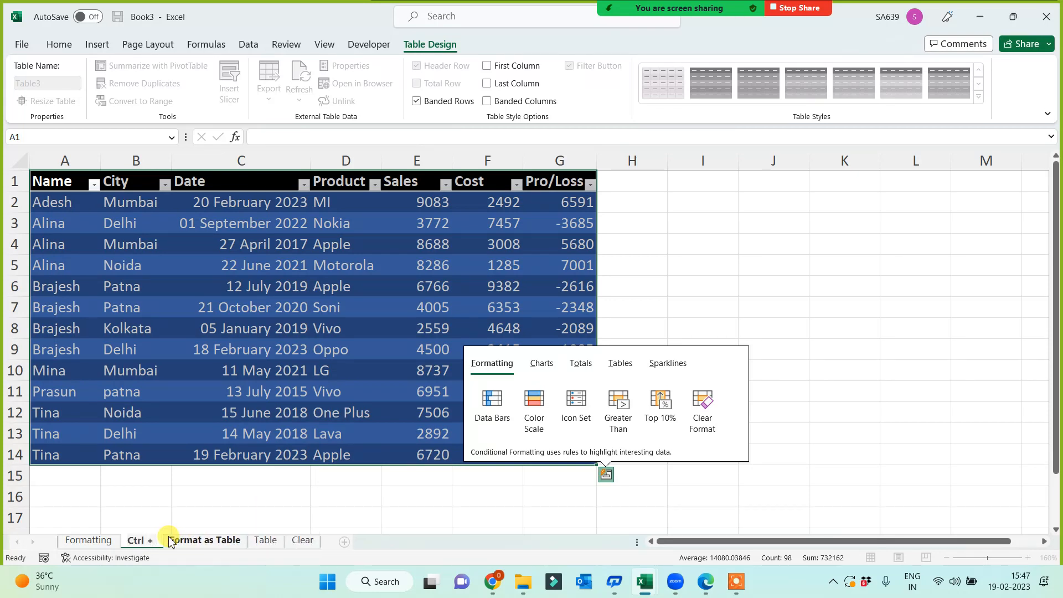
type(" T")
left_click(858, 329)
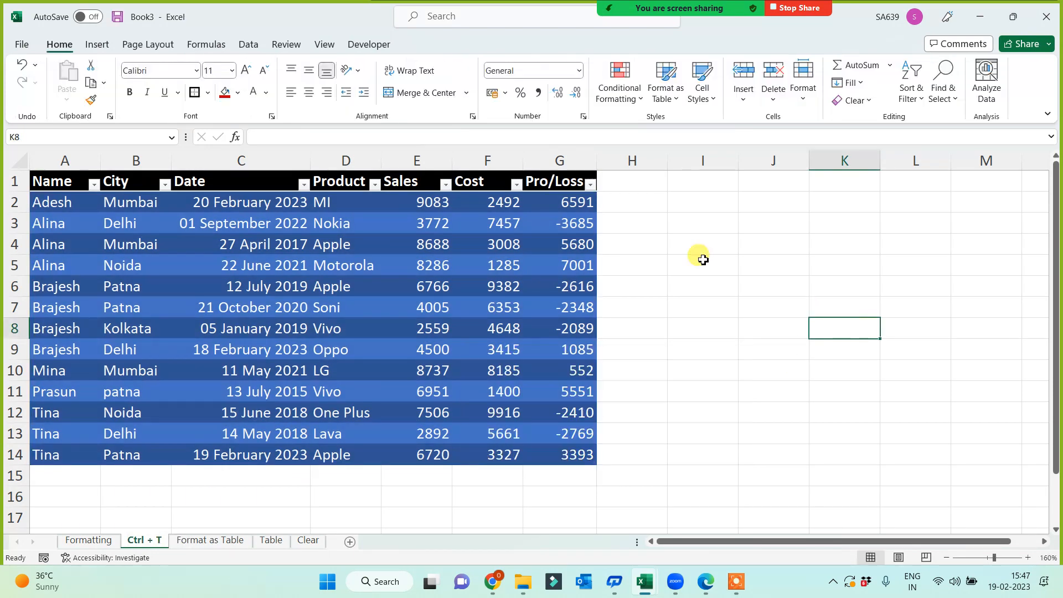
Browse the Insert and Data ribbon tabs, returning to Home after each.
left_click(656, 342)
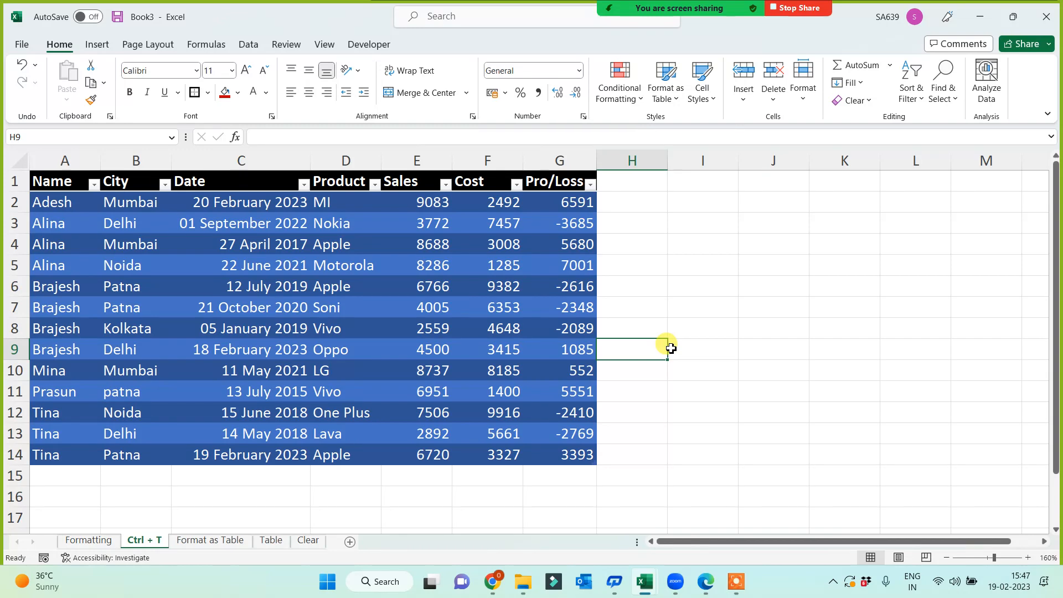
left_click(98, 45)
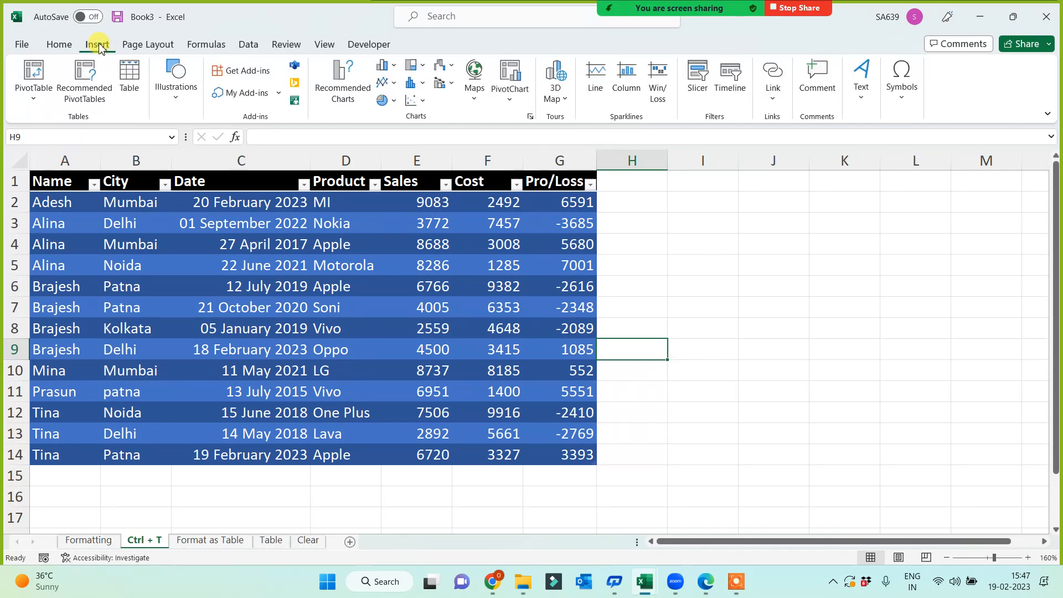
left_click(62, 46)
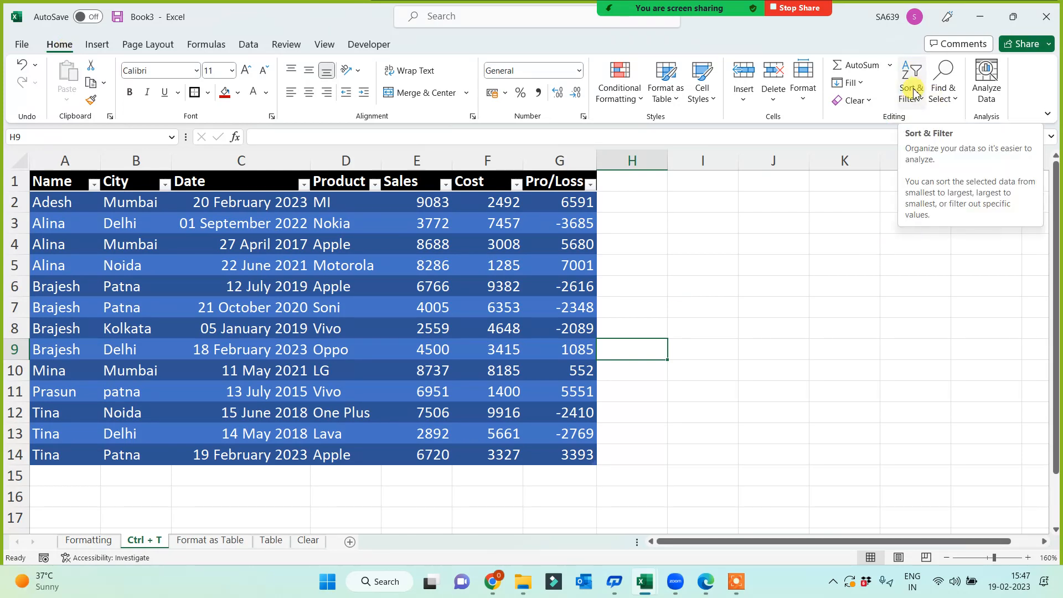
left_click(249, 51)
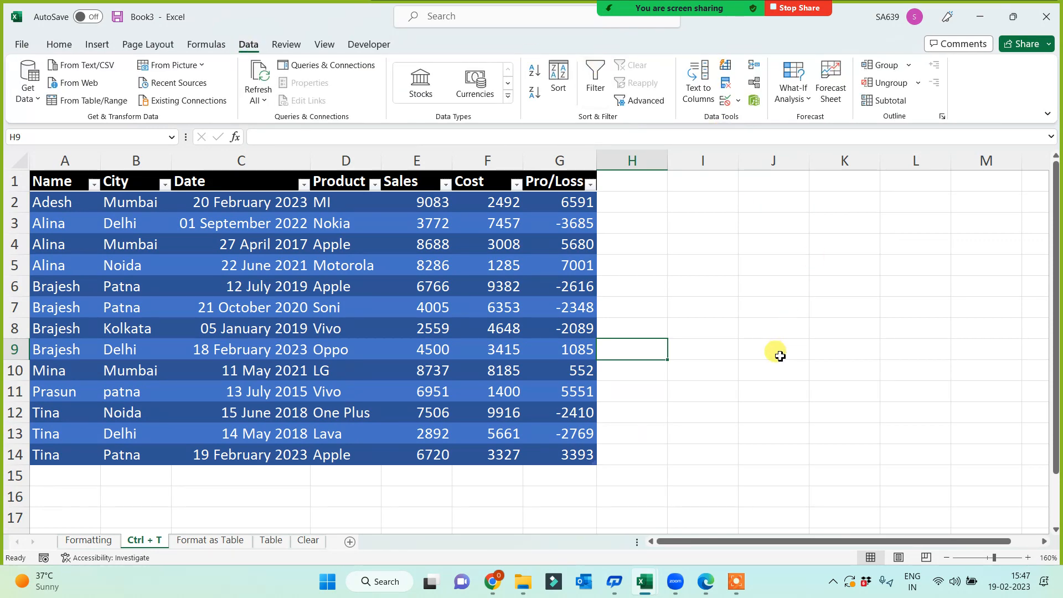
left_click(68, 44)
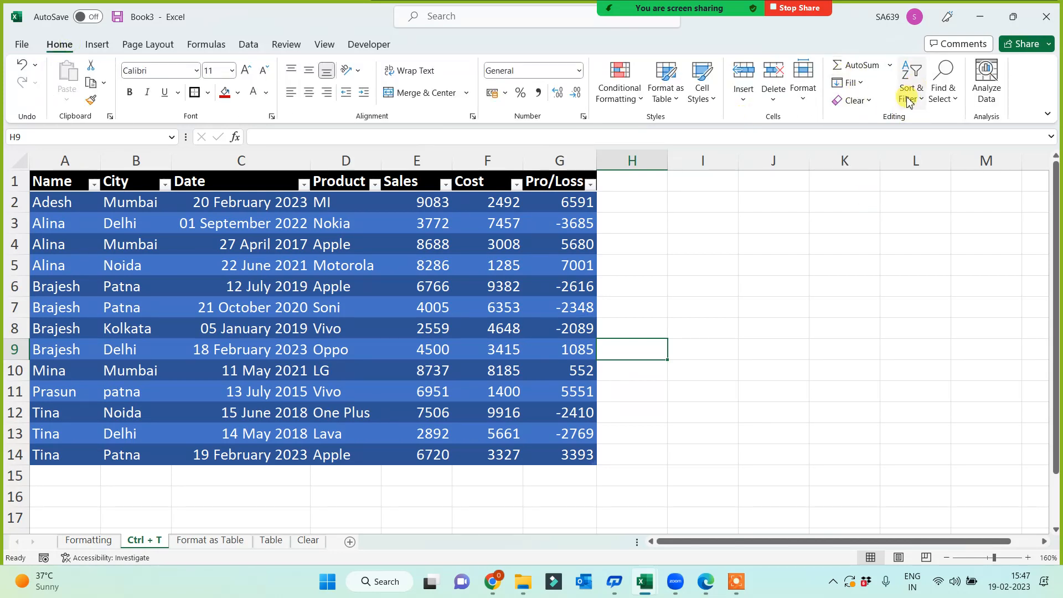
left_click(712, 349)
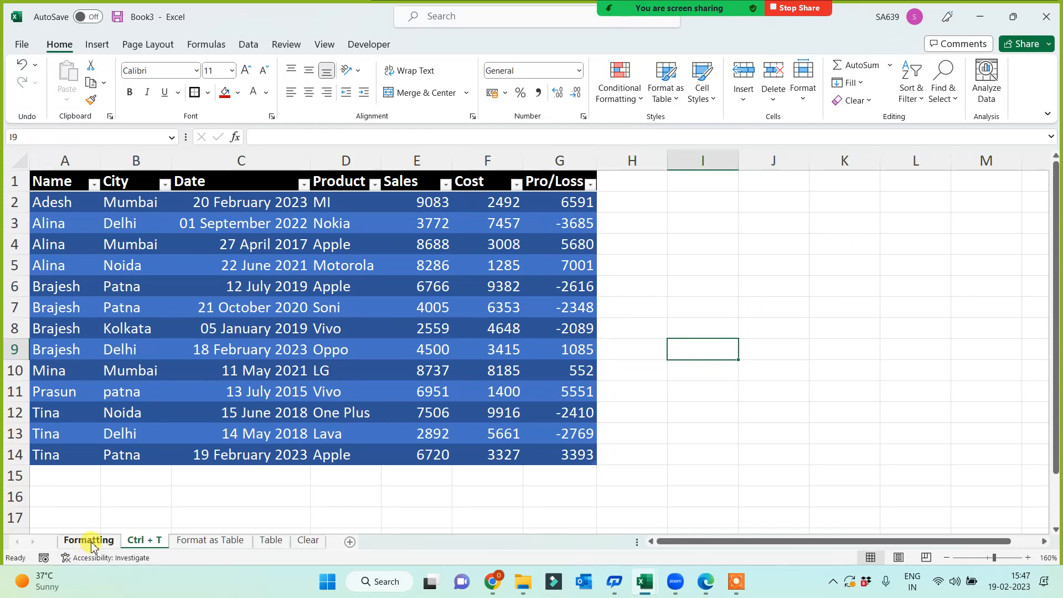
Cycle through the Formatting, Ctrl + T, Format as Table and Table sheets.
left_click(86, 541)
left_click(148, 543)
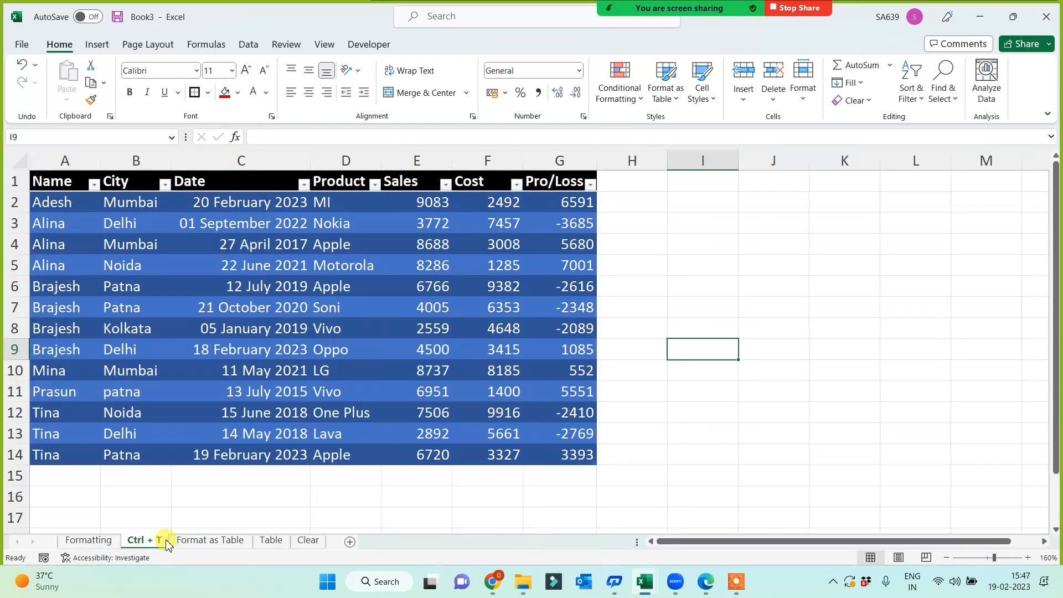
left_click(210, 542)
left_click(268, 541)
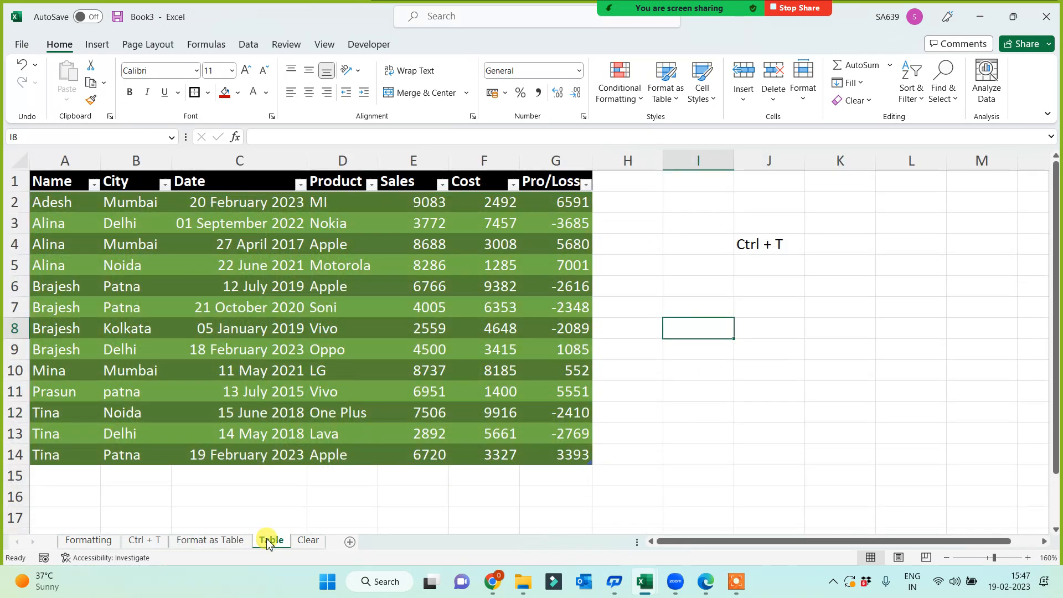
Move the Clear sheet after Formatting and add a new blank sheet at the end.
left_click(309, 544)
left_click_drag(310, 546, 134, 542)
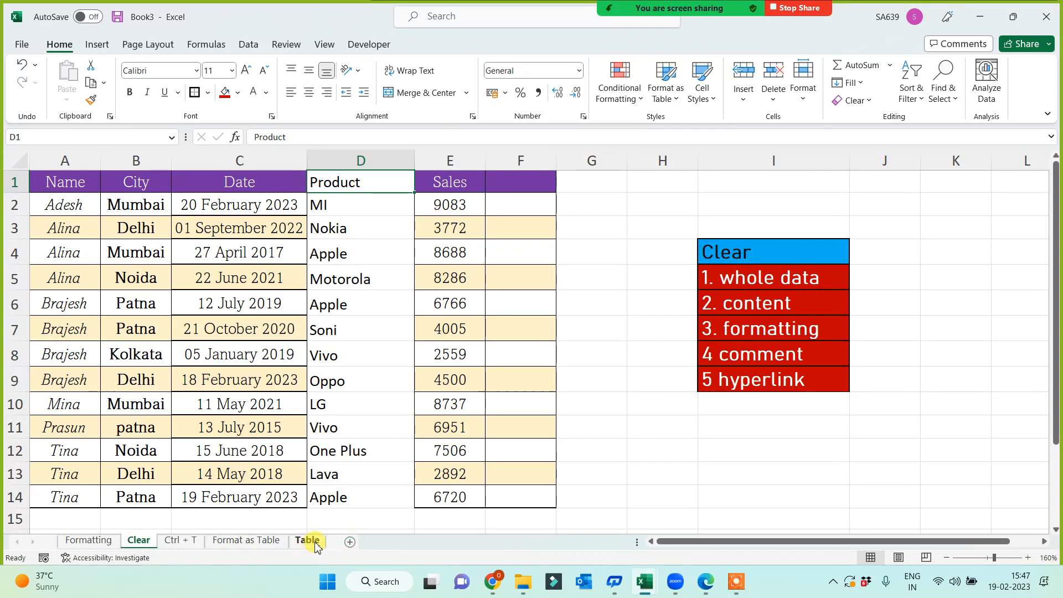
left_click(350, 542)
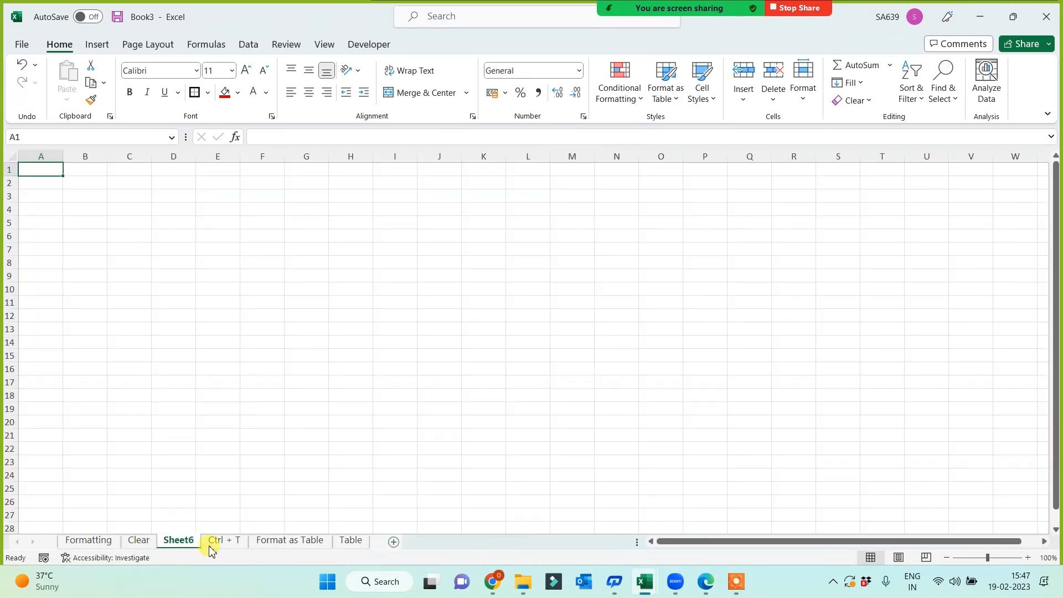
mouse_move(191, 545)
left_mouse_down()
mouse_move(398, 550)
mouse_move(339, 543)
mouse_move(381, 540)
left_mouse_up()
Rename the new sheet 'Hyperlink' and select cells F4 and F6 on it.
double_click(344, 542)
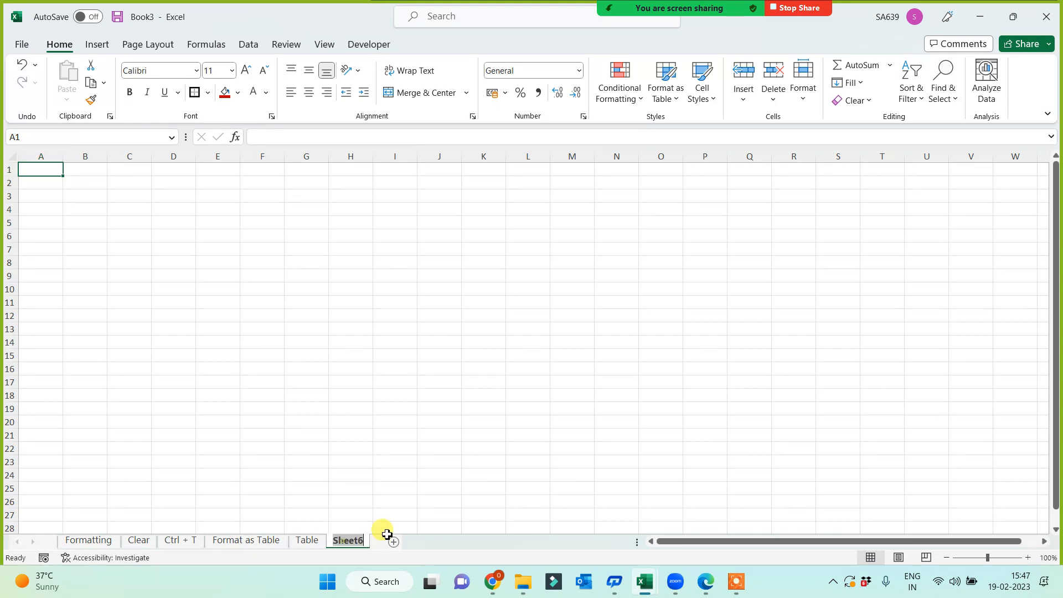
type("Hyperlink")
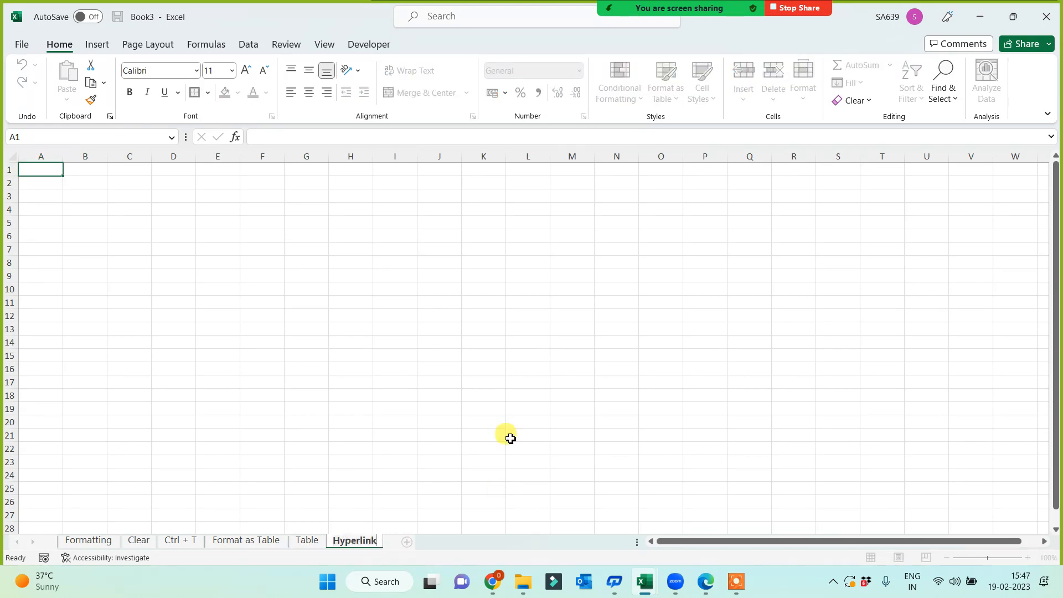
left_click(360, 355)
scroll(418, 322, "up", 4, "ctrl")
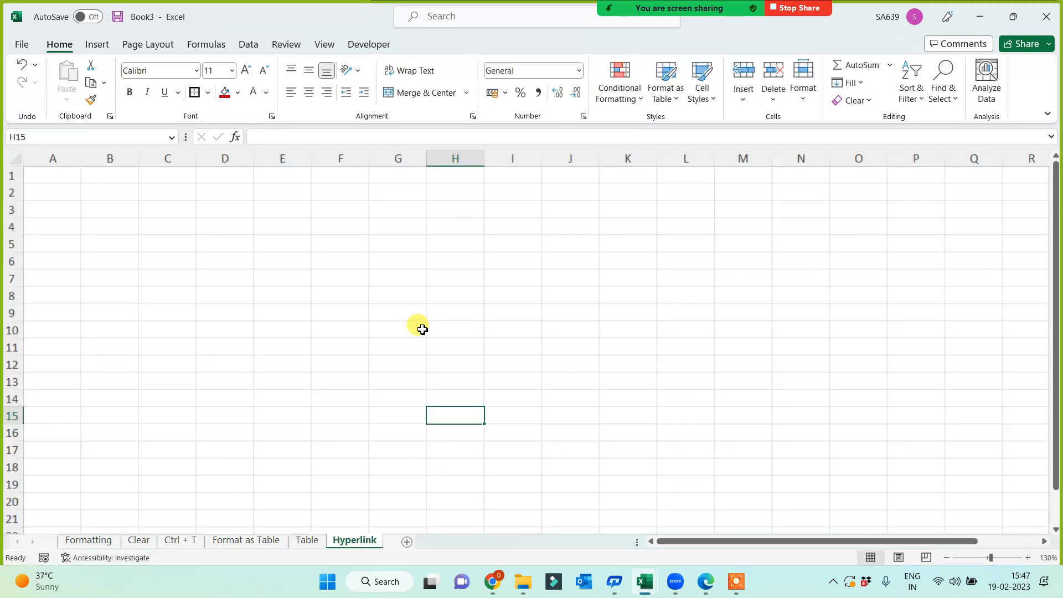
left_click(436, 240)
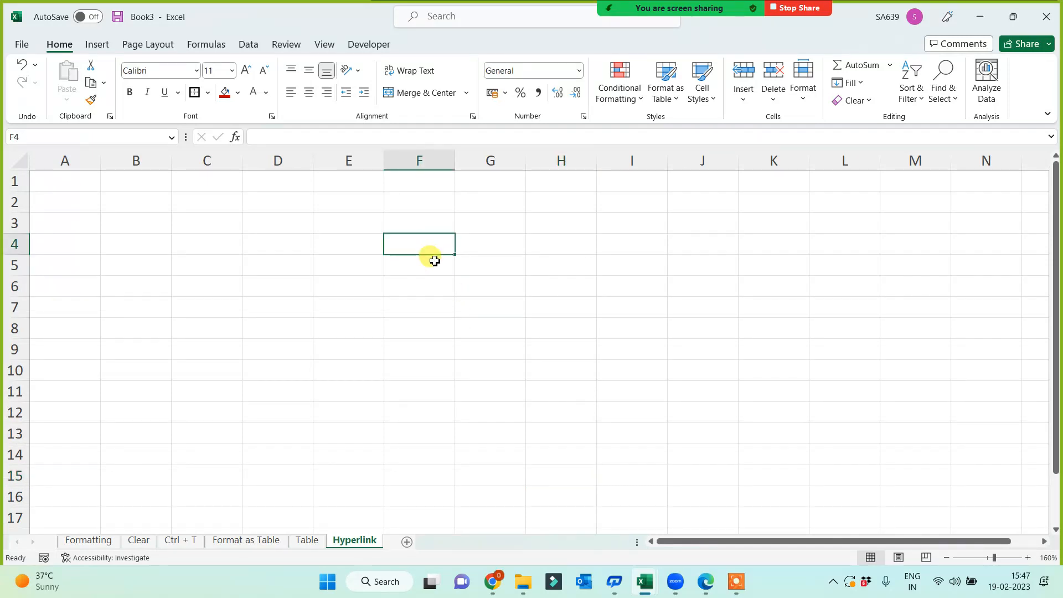
left_click(734, 581)
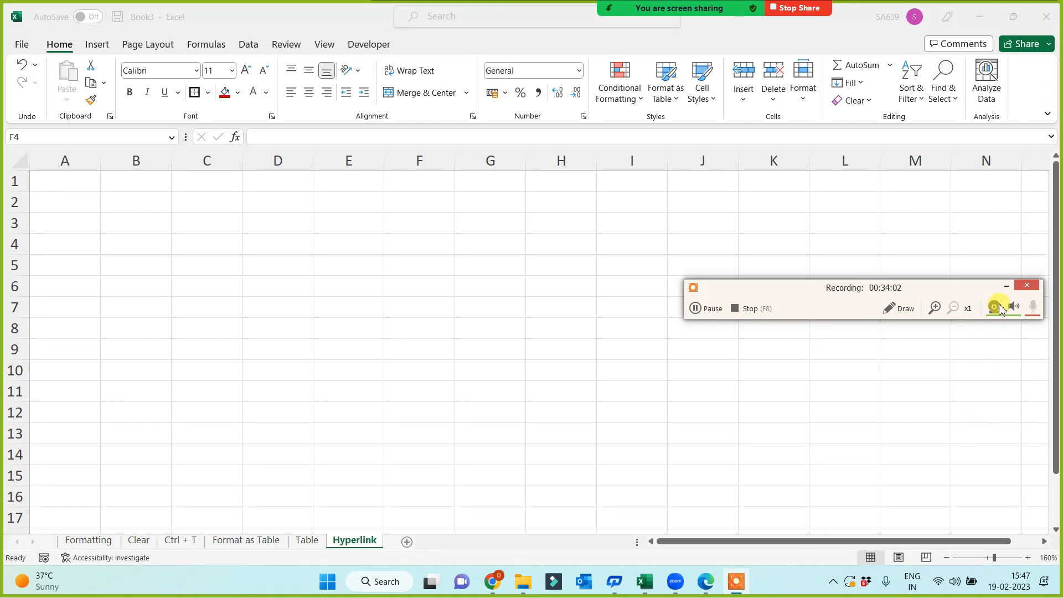
left_click(1006, 286)
left_click(440, 286)
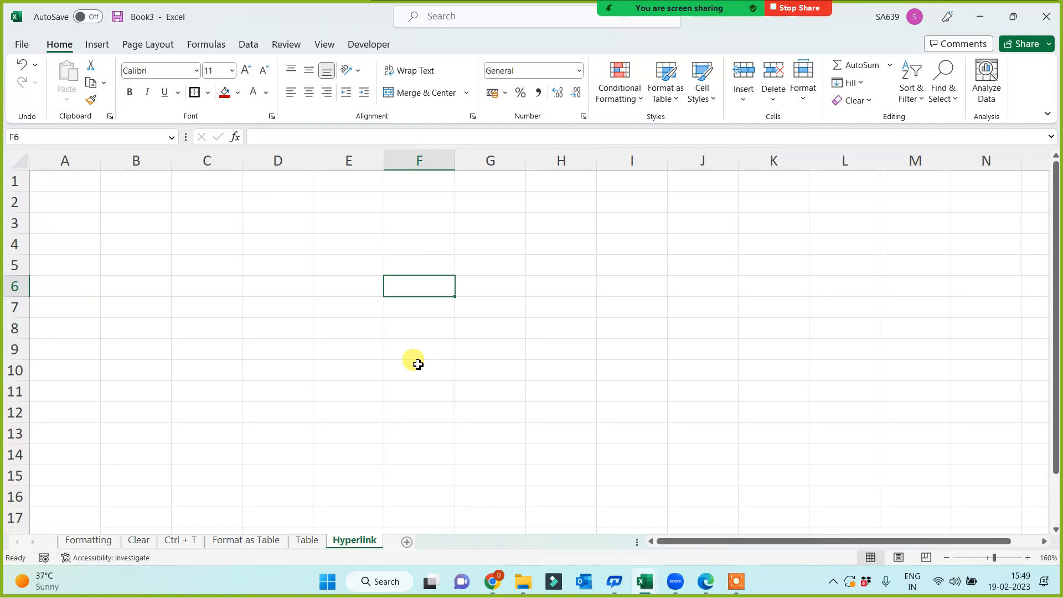
Enter the heading 'Weblink' in cell F2 of the Hyperlink sheet.
left_click(653, 348)
scroll(600, 329, "up", 3)
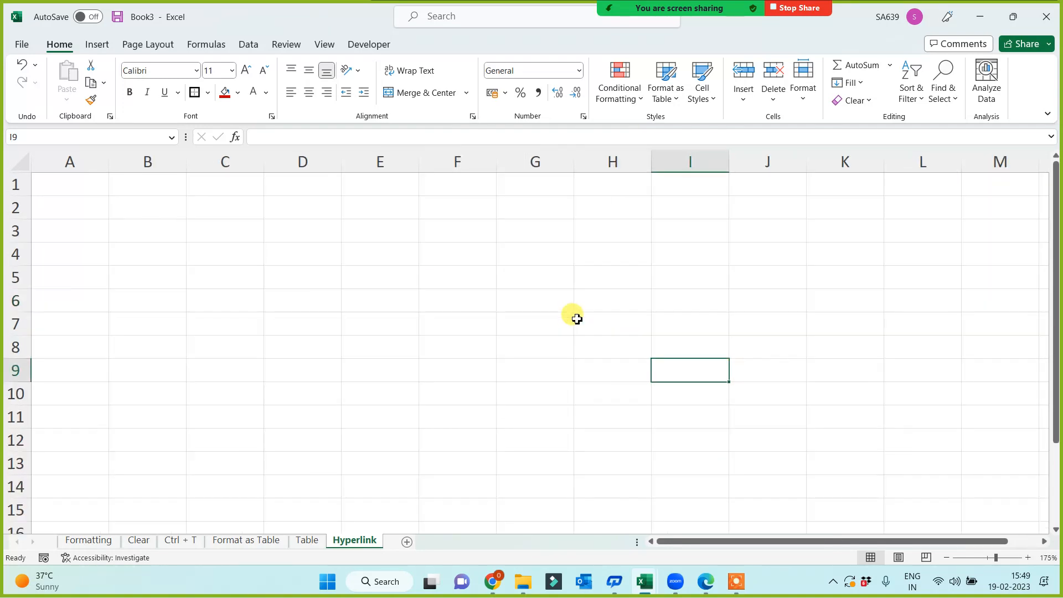
left_click(504, 204)
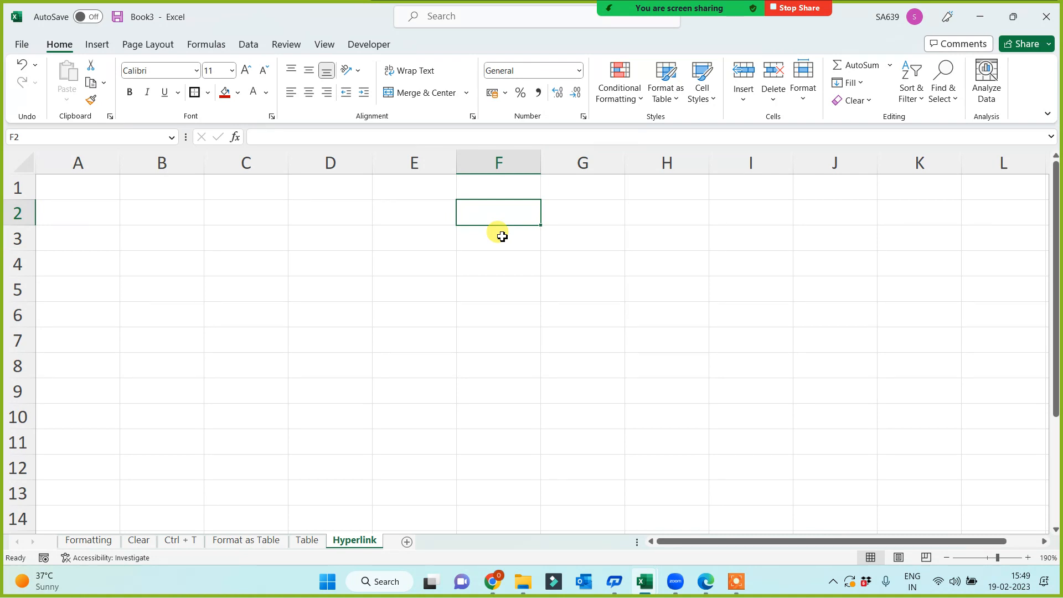
type("We")
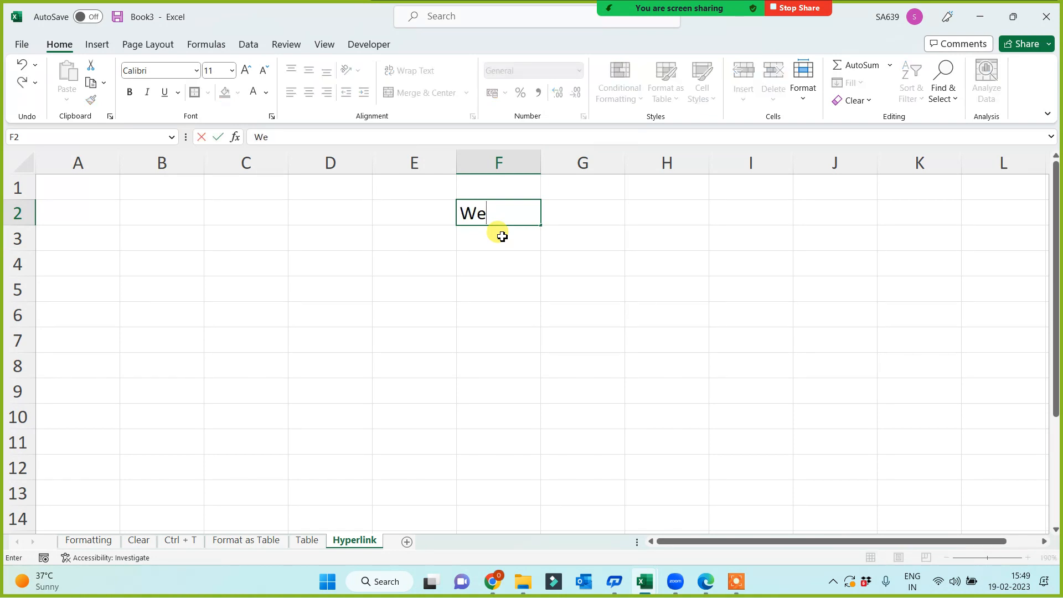
type("blink")
key("ctrl+Return")
key("Return")
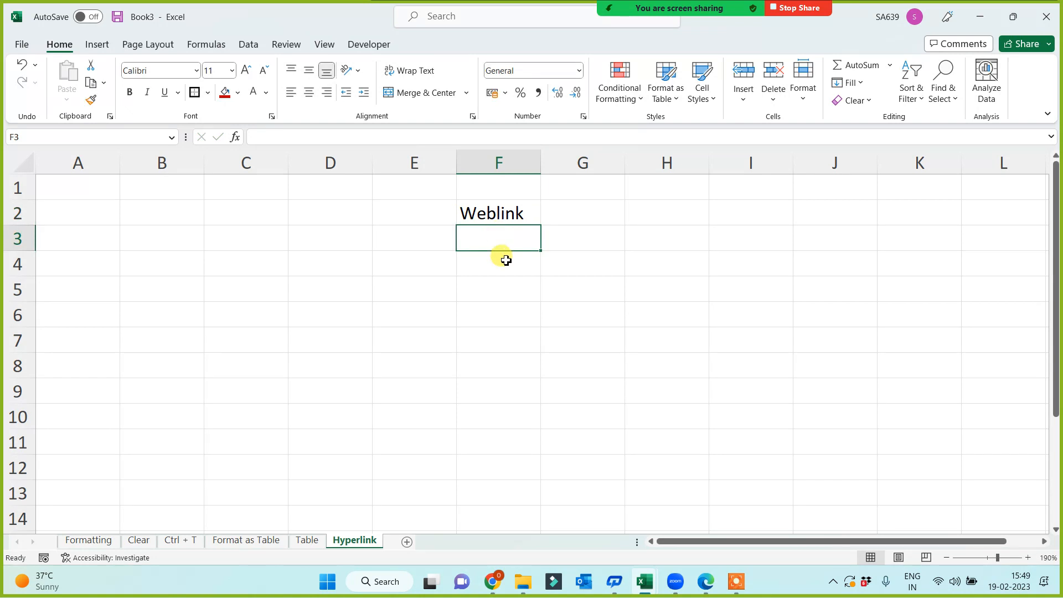
left_click(506, 260)
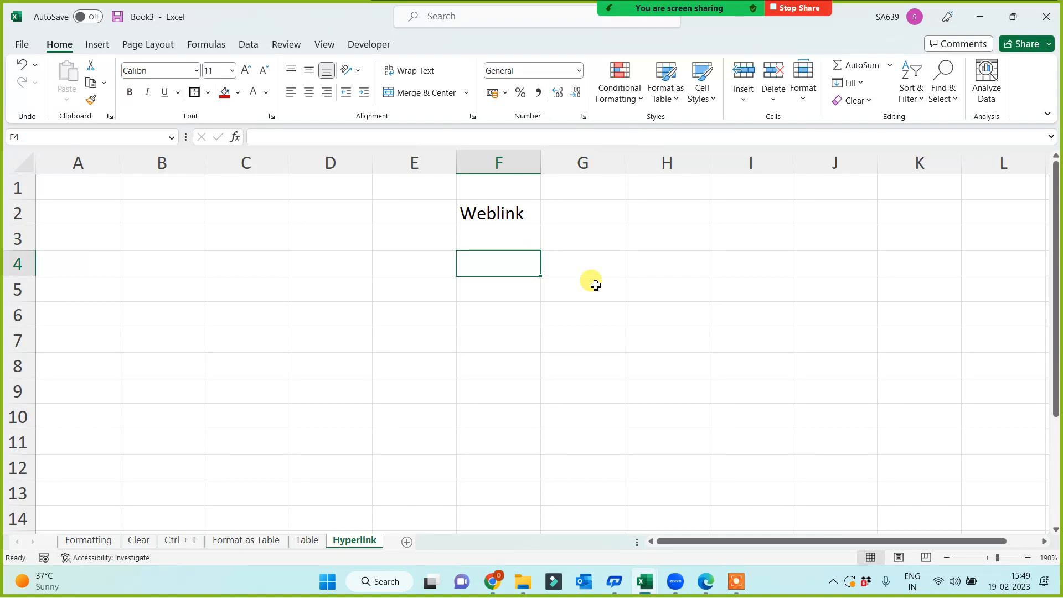
type("www.g")
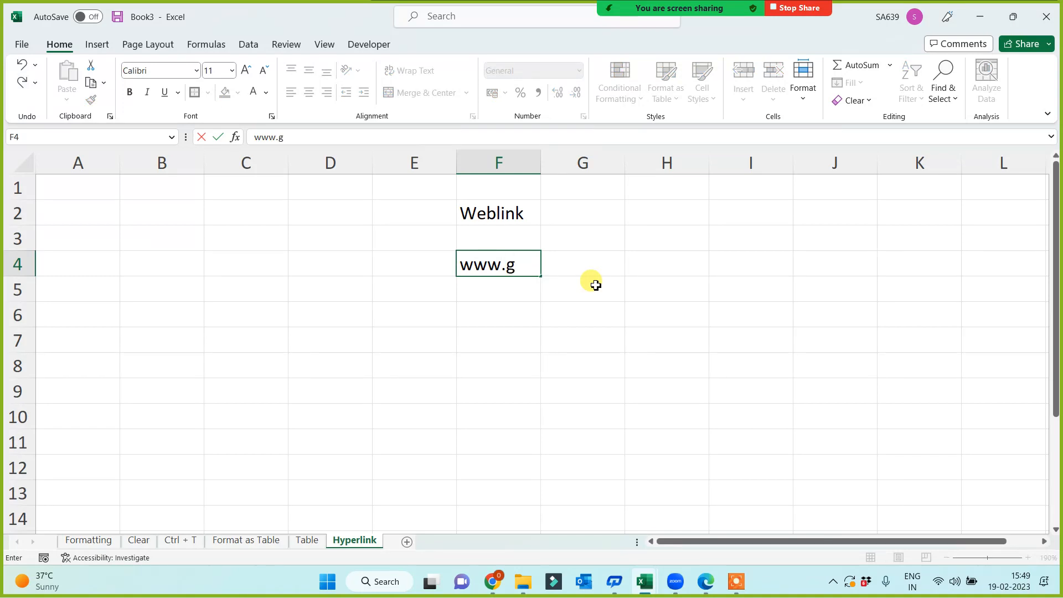
type("oogle.com")
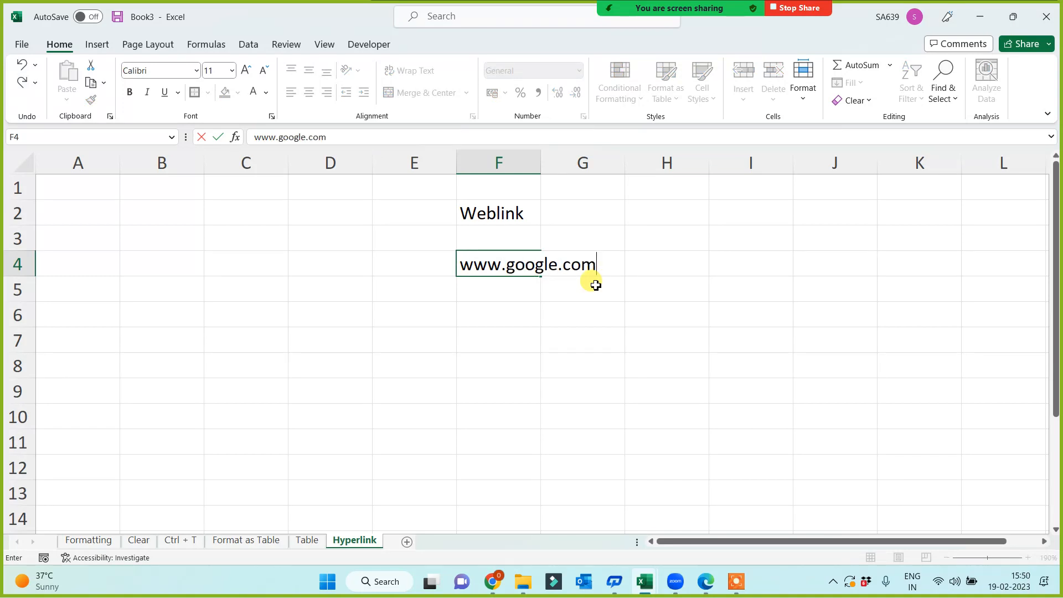
key("Return")
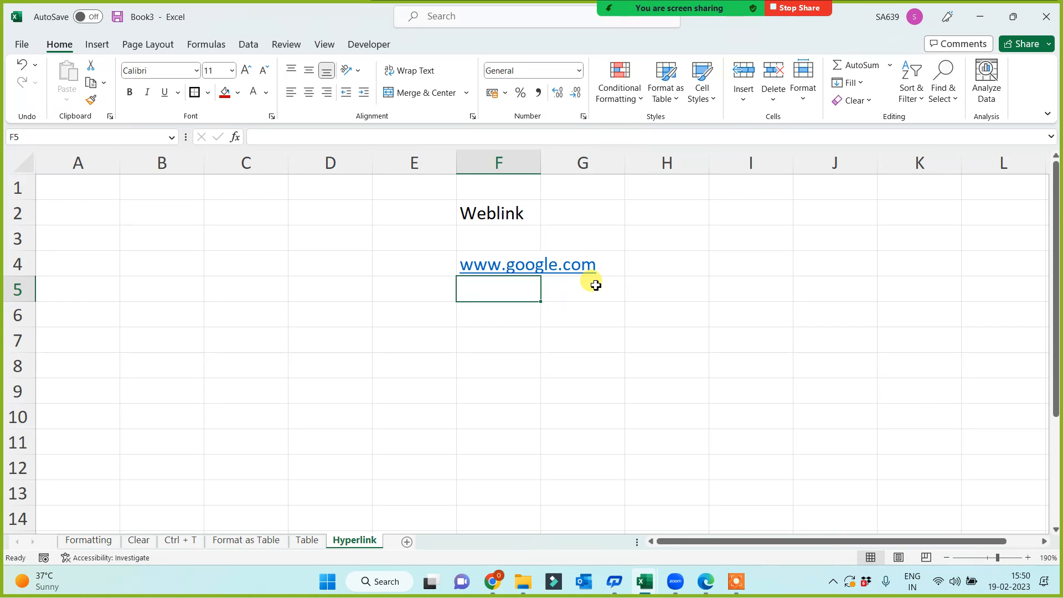
left_click(722, 441)
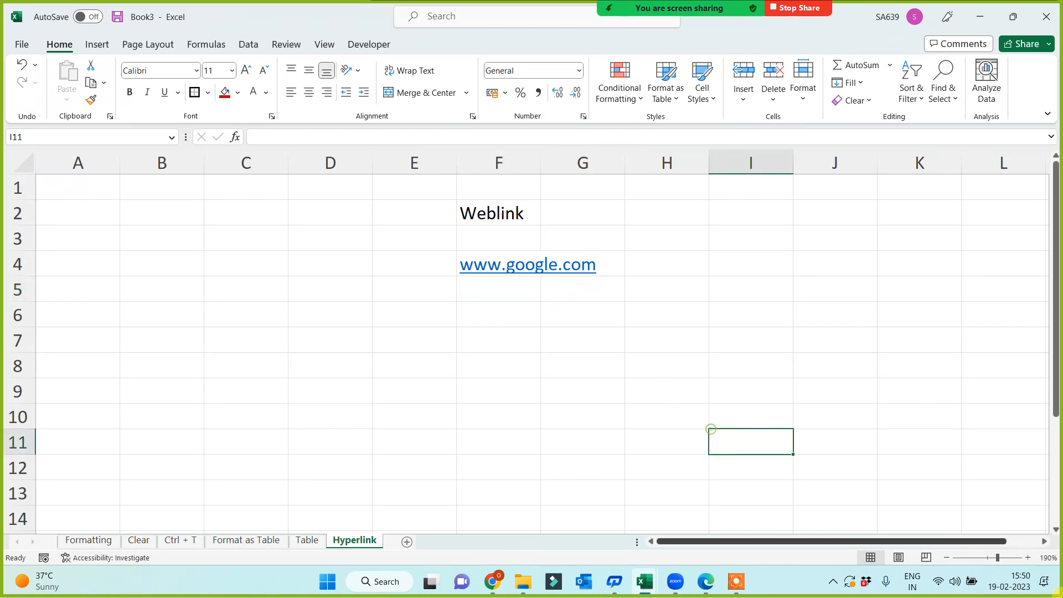
double_click(542, 162)
left_click(523, 316)
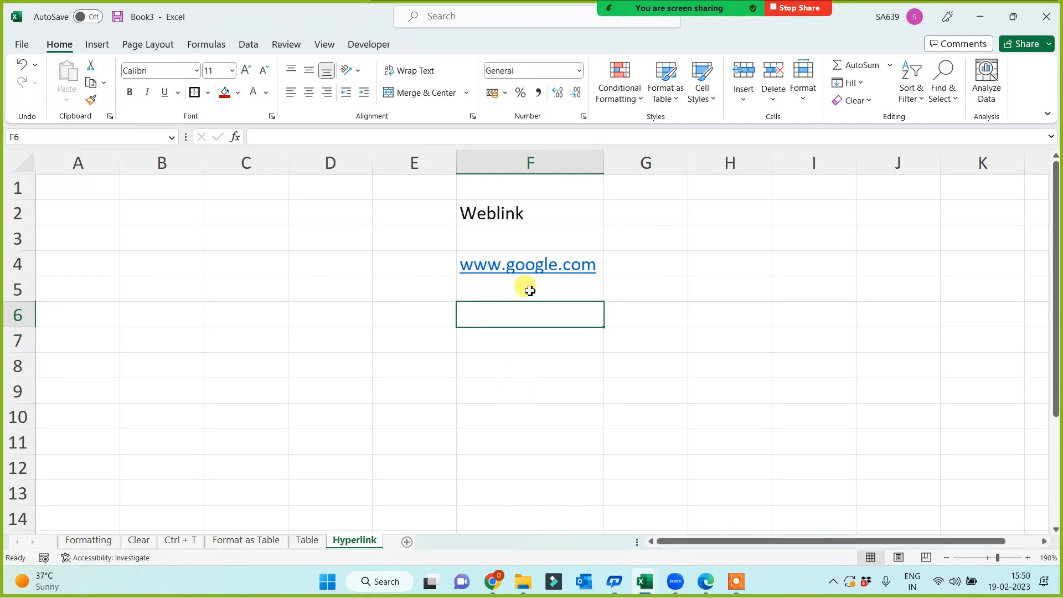
left_click(534, 268)
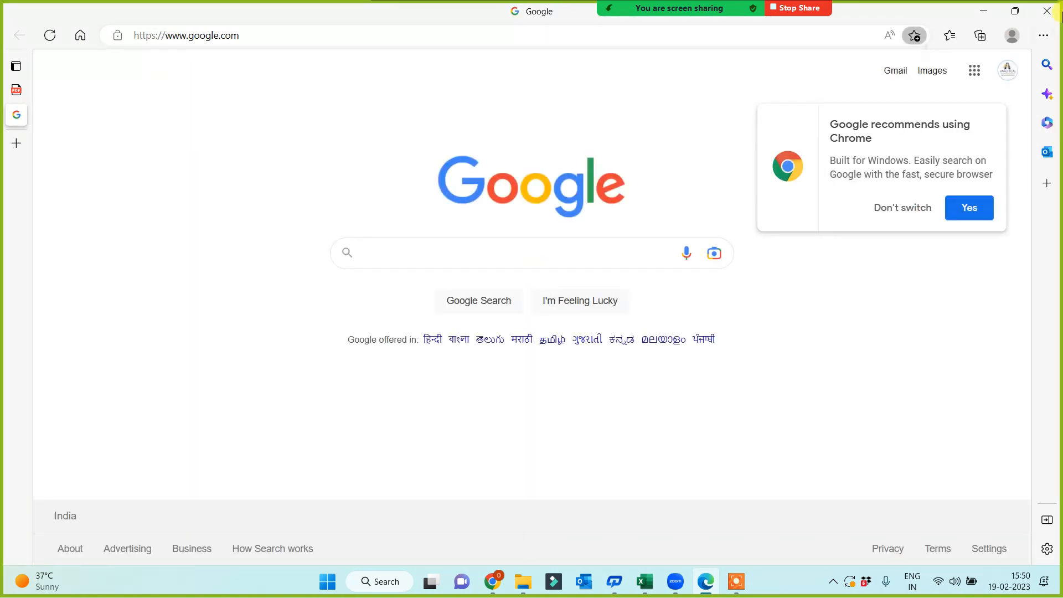
left_click(1046, 11)
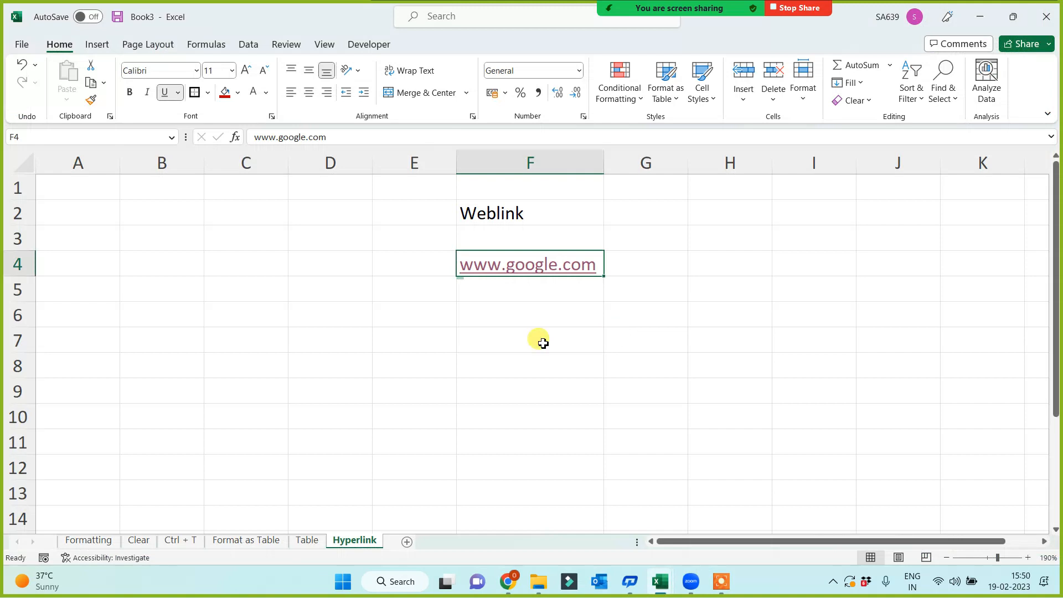
left_click(541, 339)
left_click(505, 289)
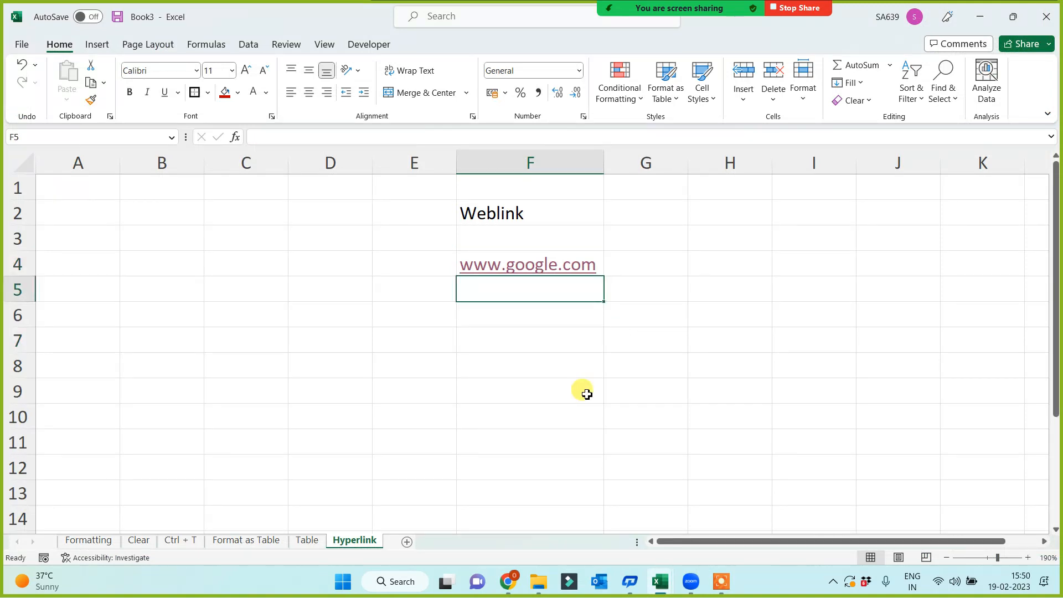
type("www.")
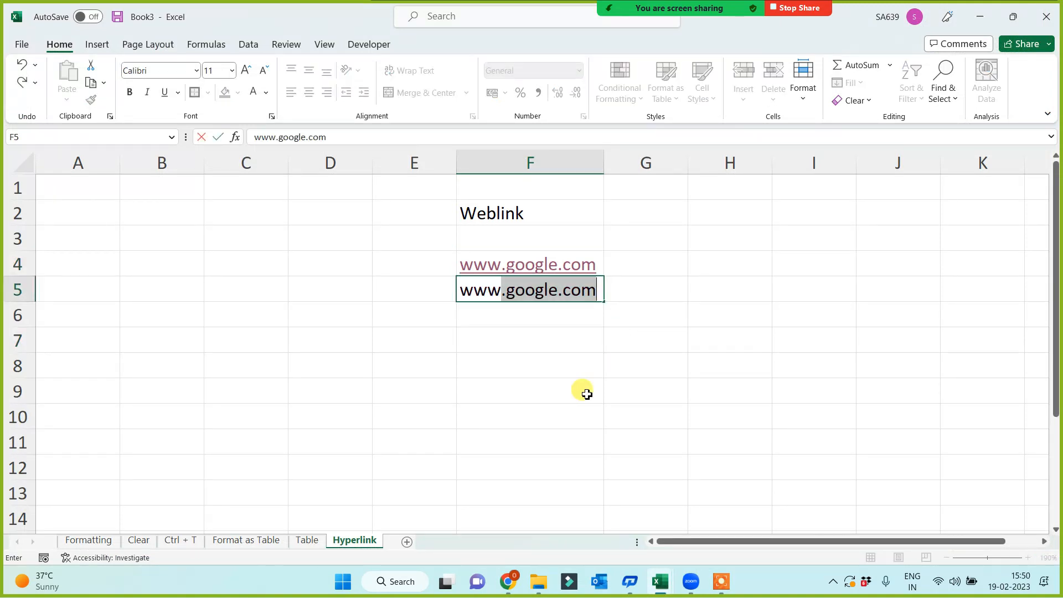
type("analyticale")
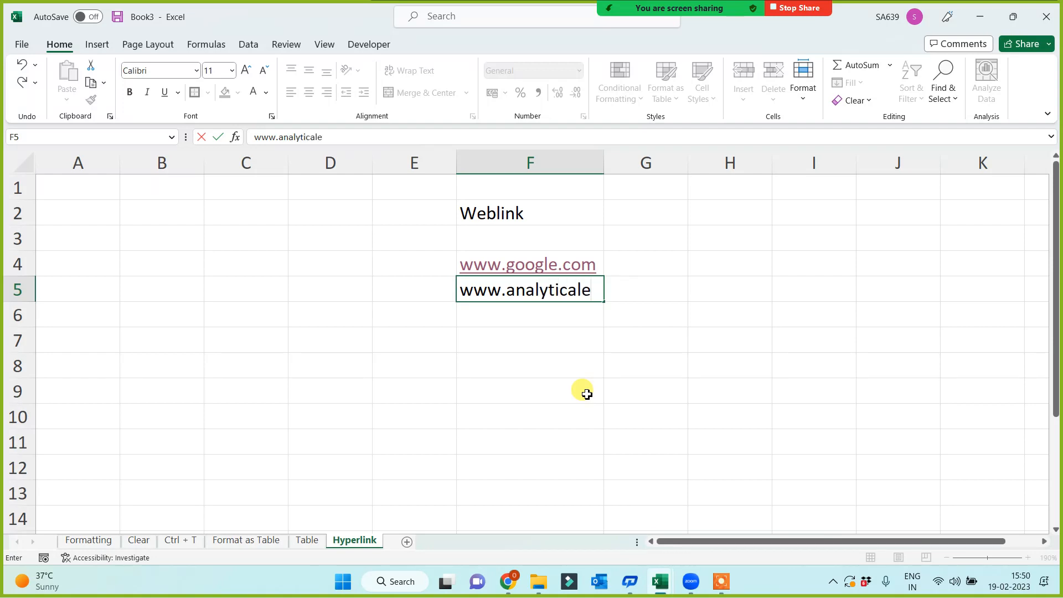
type("dupoint.com")
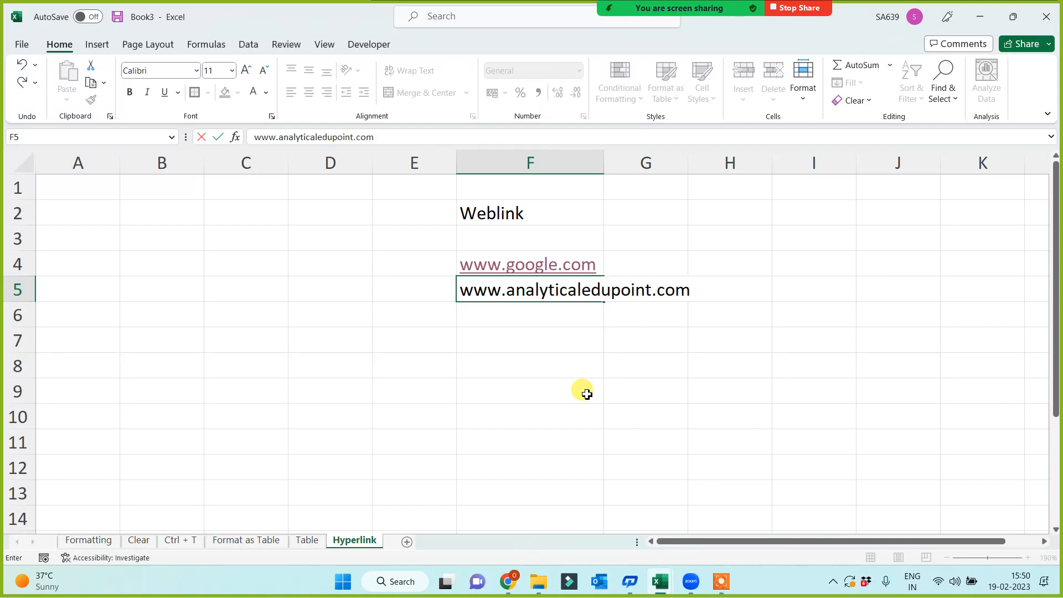
key("Return")
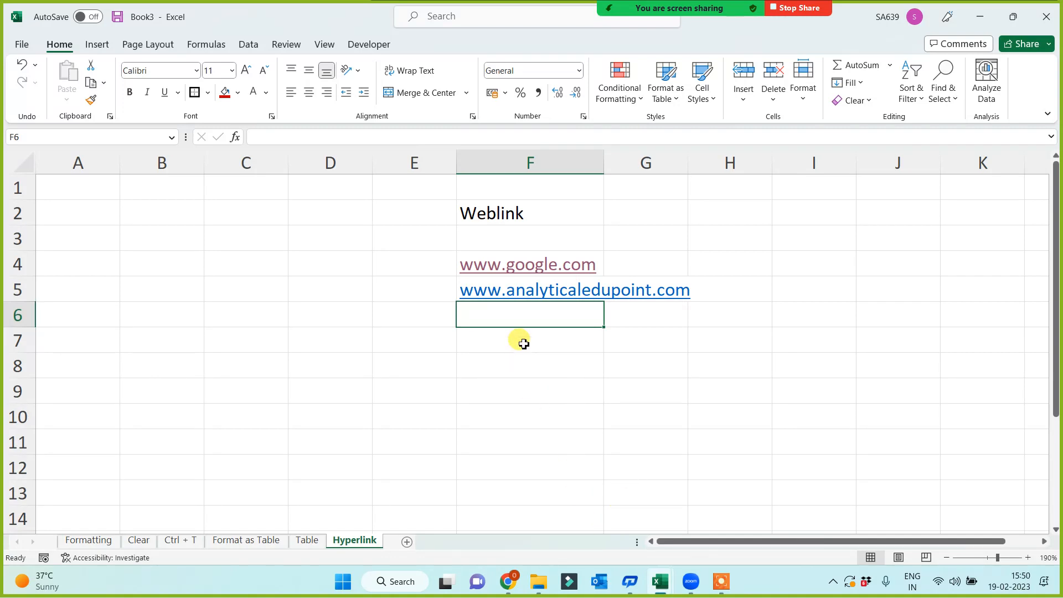
left_click(528, 292)
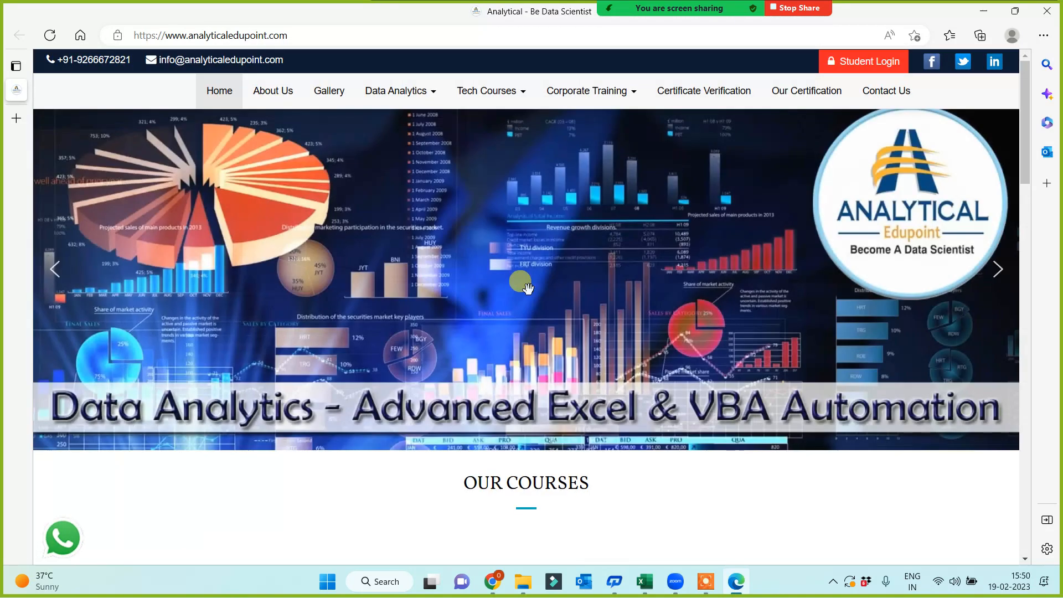
Browse the site's Tech Courses list and Contact Us page, then return to the workbook.
left_click(515, 98)
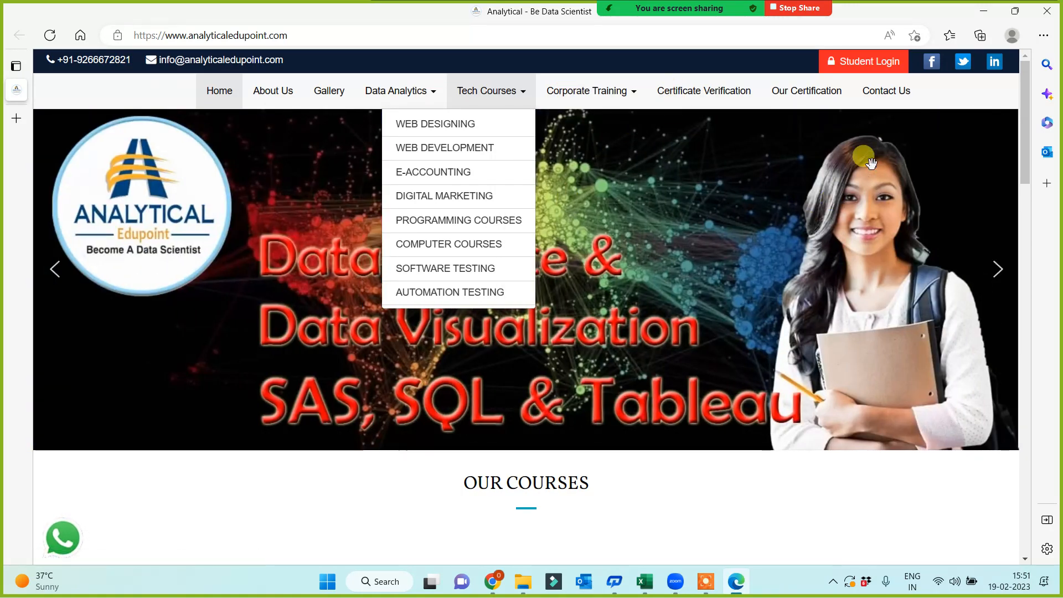
left_click(894, 96)
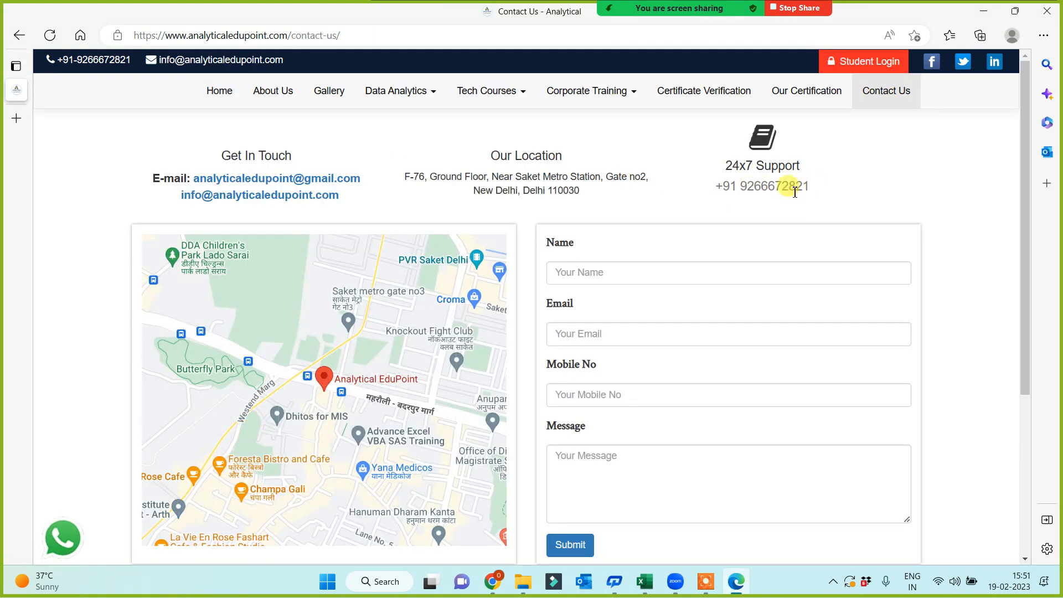
scroll(454, 310, "down", 4)
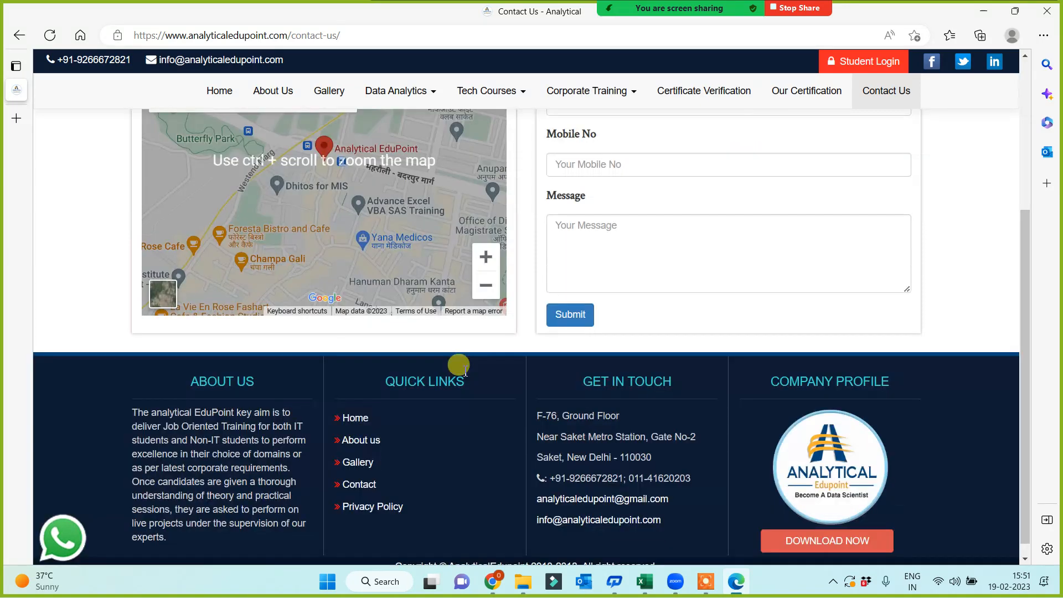
scroll(565, 375, "up", 5)
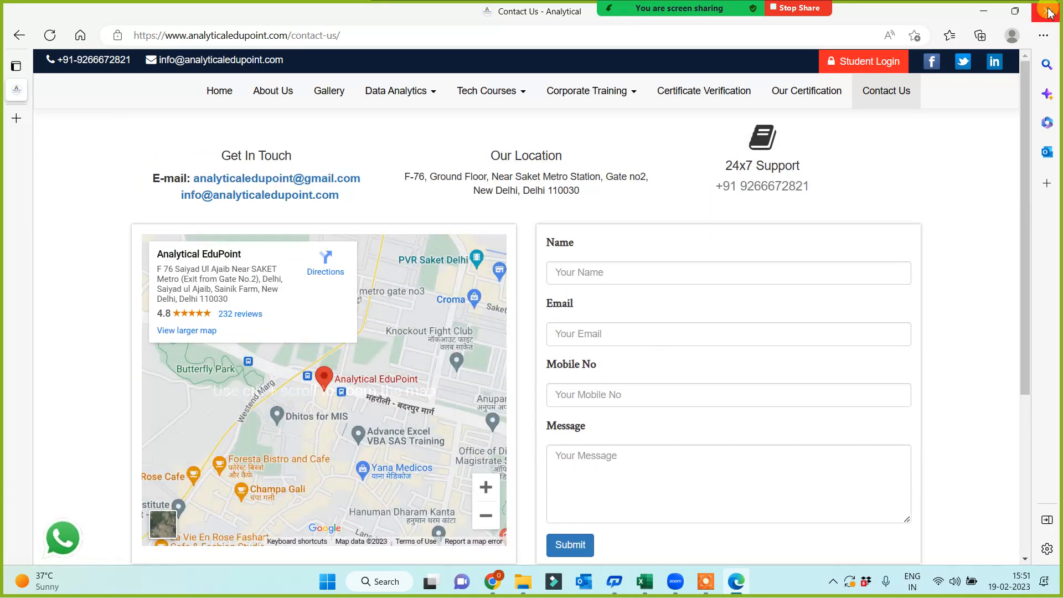
key("alt+Tab")
left_click(489, 381)
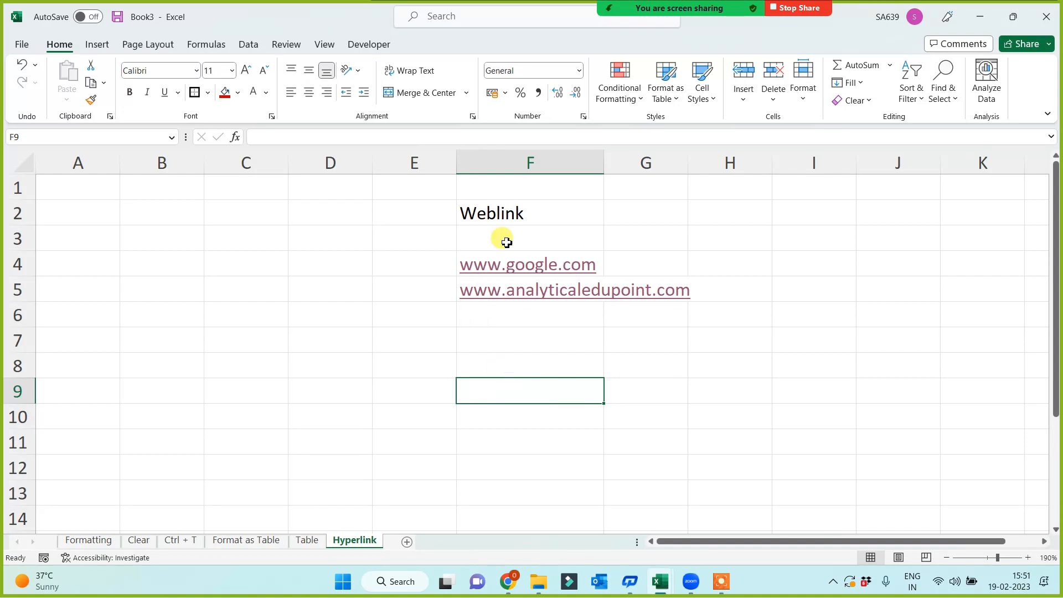
Number the sections with 1 in E2 and 2 in E7.
left_click(522, 212)
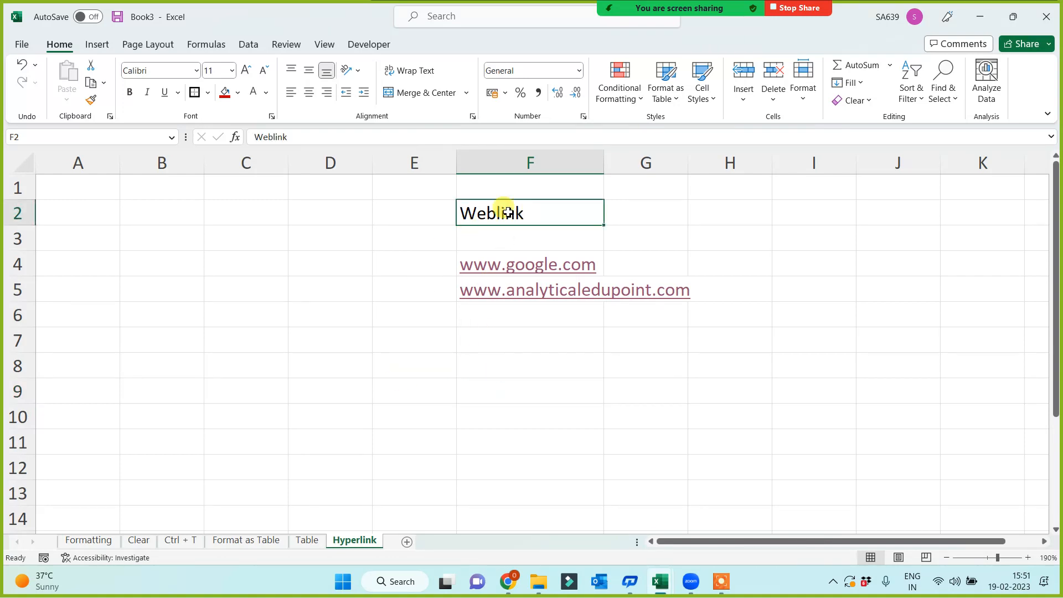
left_click(393, 221)
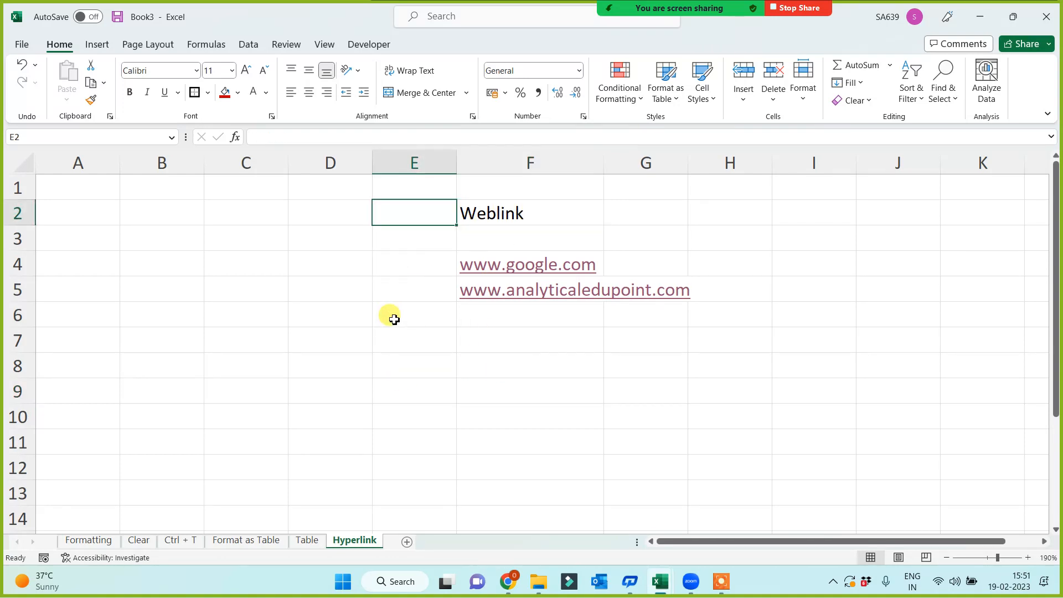
type("1")
left_click(388, 354)
left_click(433, 343)
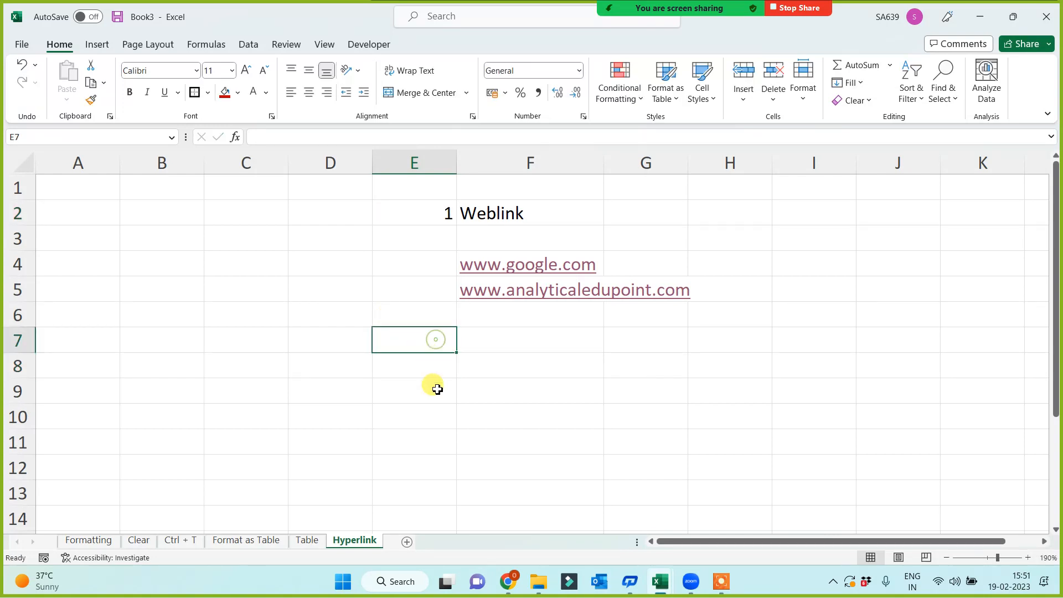
type("2")
left_click(434, 388)
Add the heading 'Link b/w Two Sheets' in F7 and autofit column F.
left_click(523, 349)
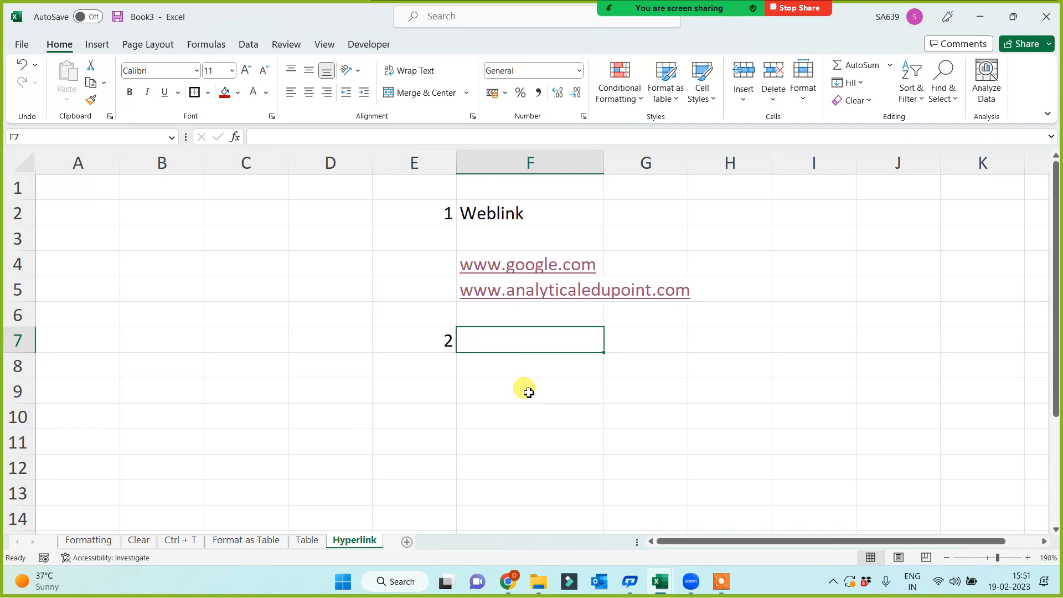
type("Lin")
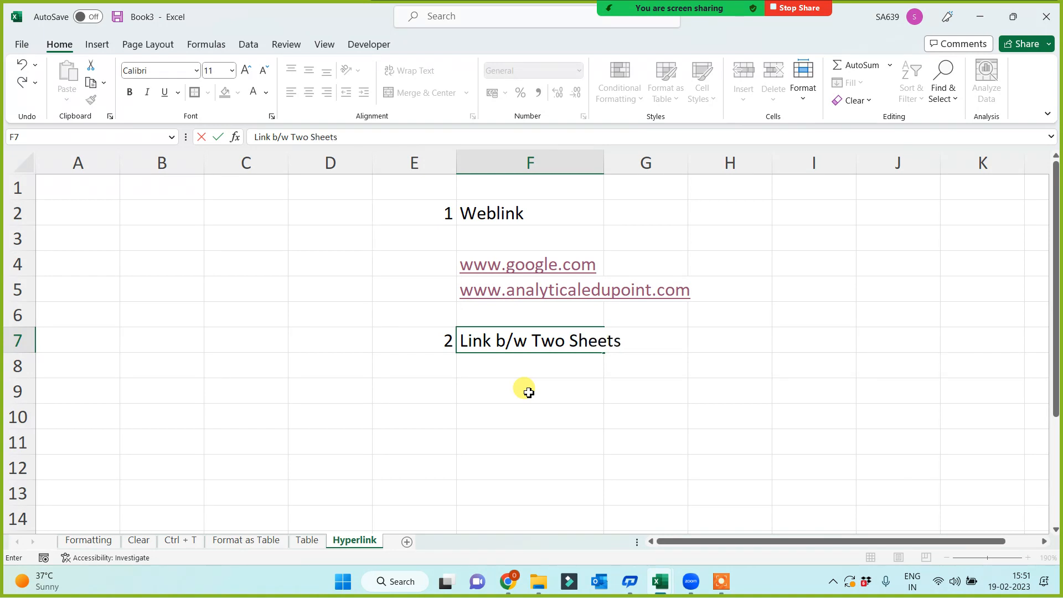
type("k b/w Two Sheets")
key("Return")
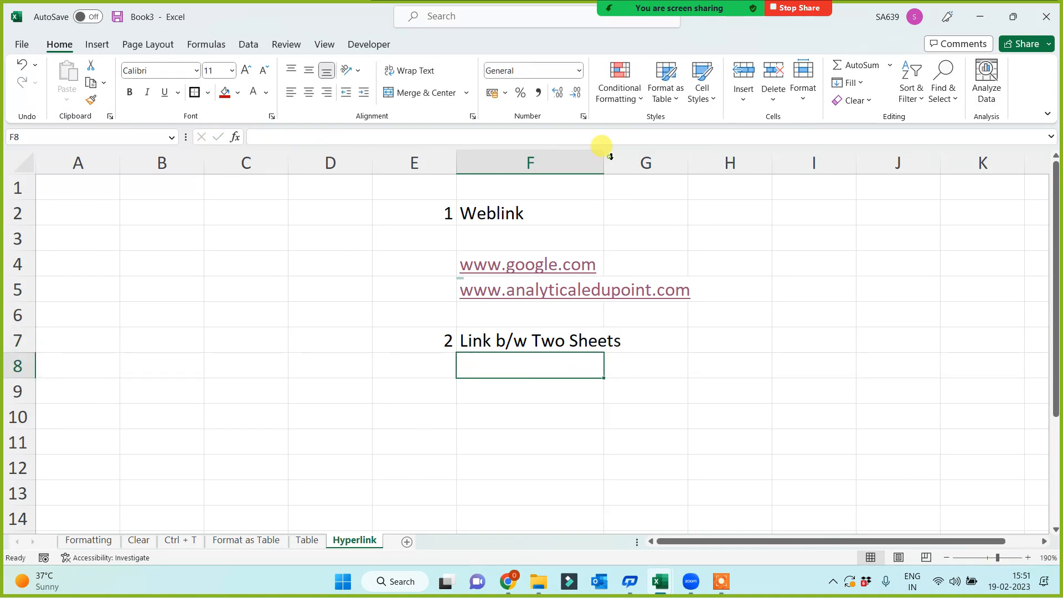
double_click(604, 157)
left_click(347, 406)
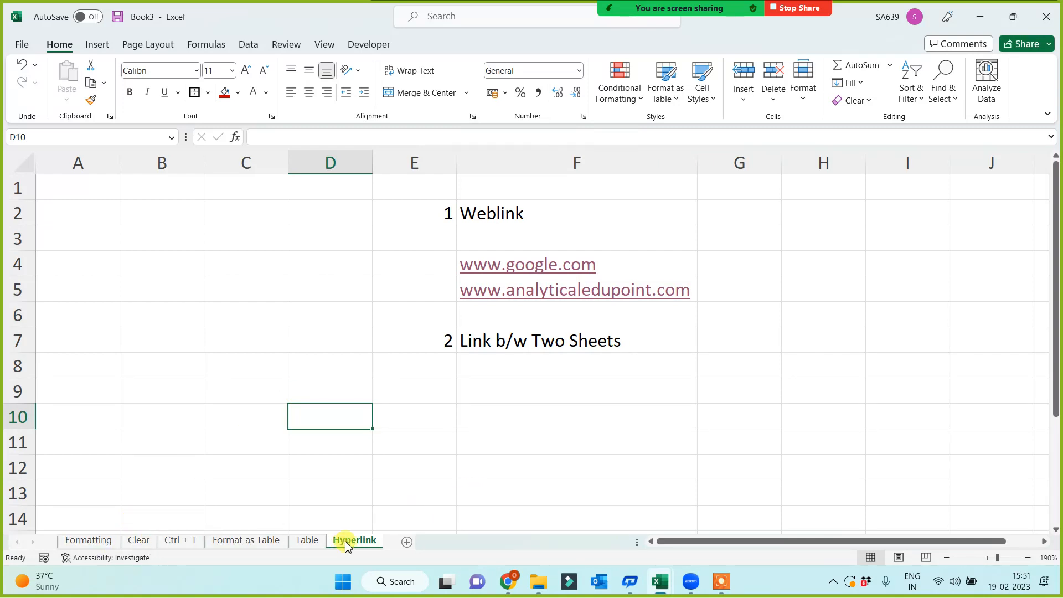
Add a new sheet and rename it 'Index Page'.
left_click(407, 542)
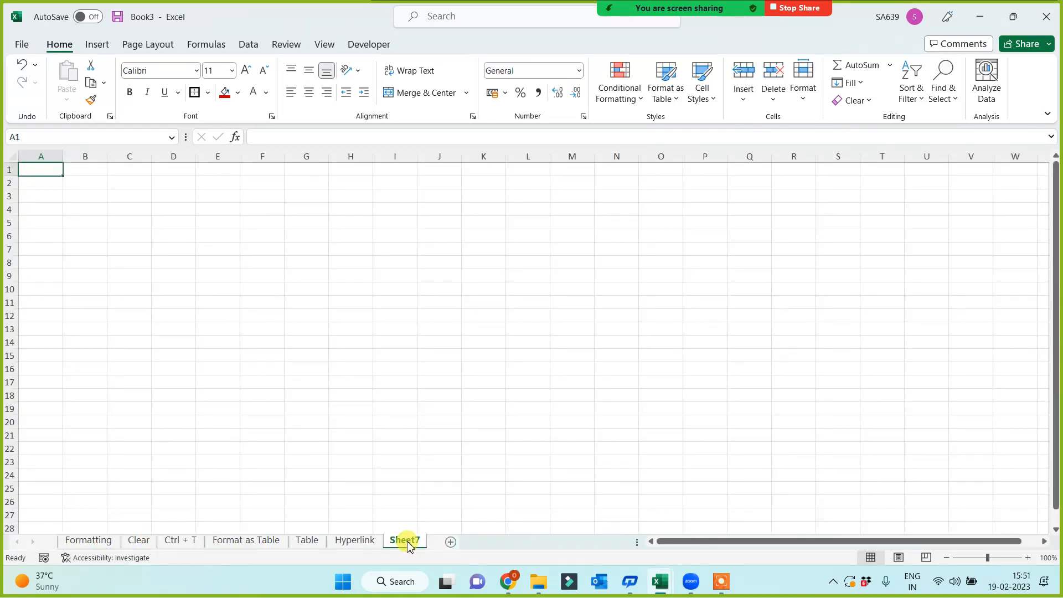
double_click(407, 541)
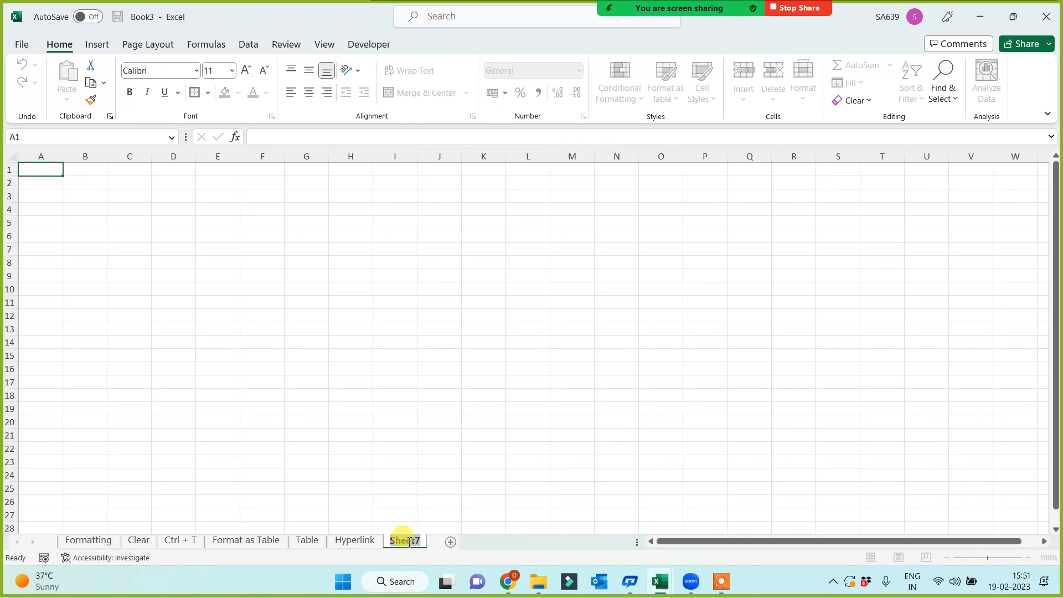
type("Index Page")
left_click(185, 234)
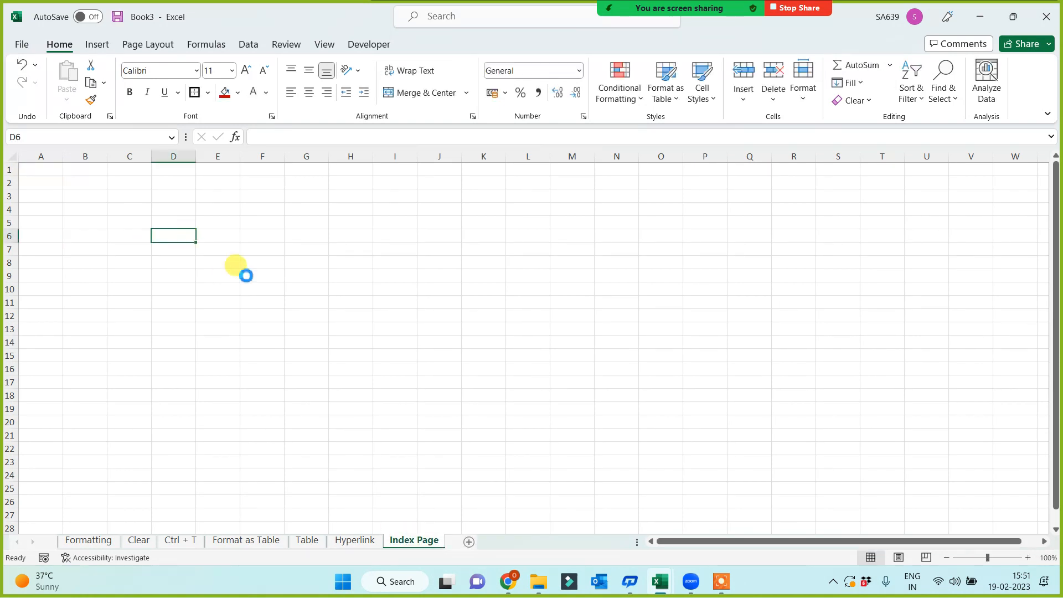
scroll(246, 275, "up", 6)
List Clear, Formatting, Hyperlink, Table and Format as Table in B1 through B5.
left_click(121, 221)
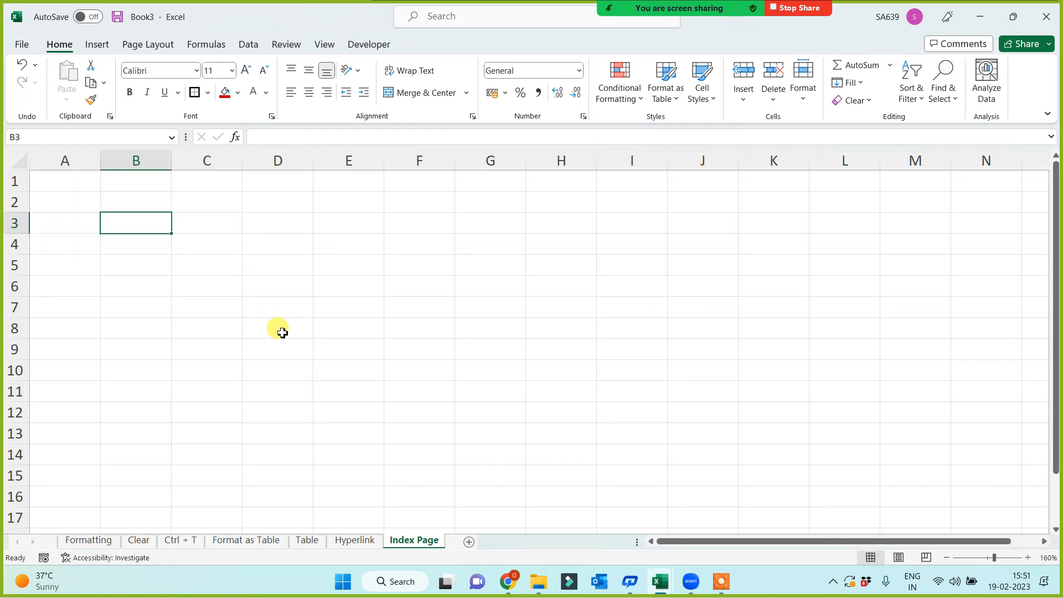
type("Hy")
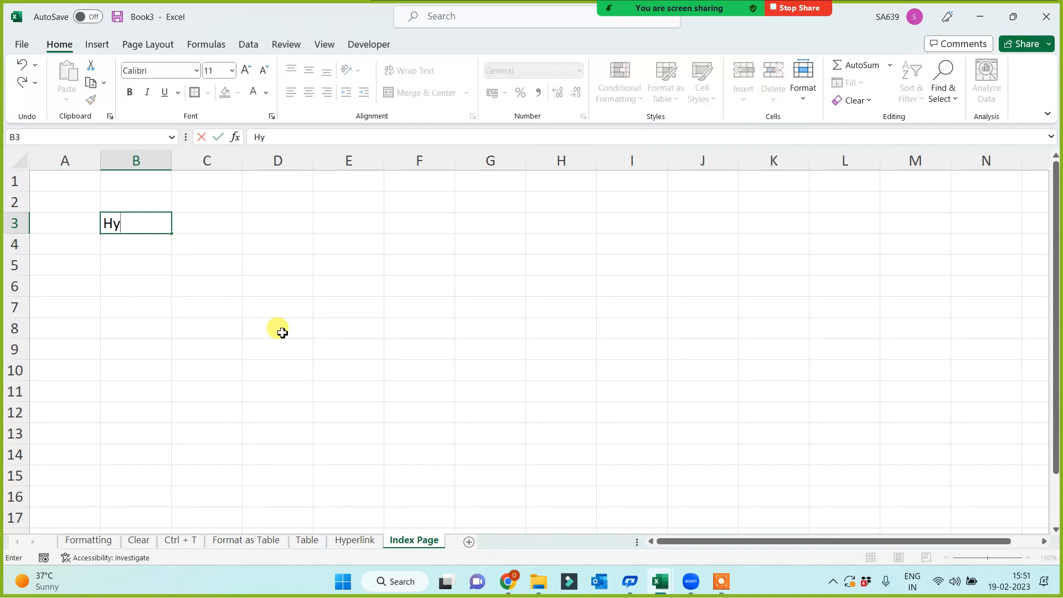
type("perlink")
key("Return")
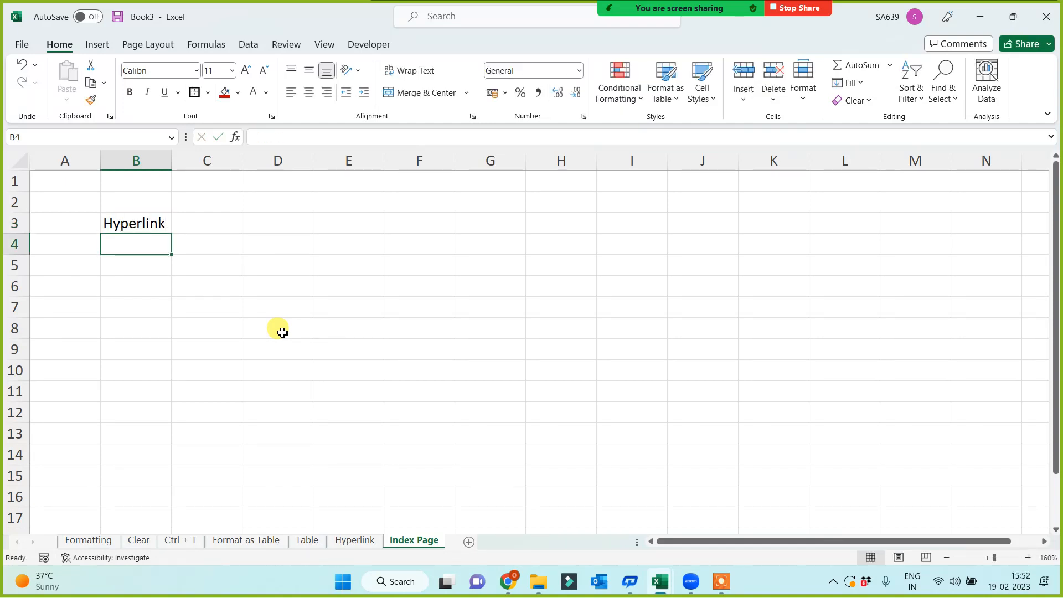
type("TAble")
key("Return")
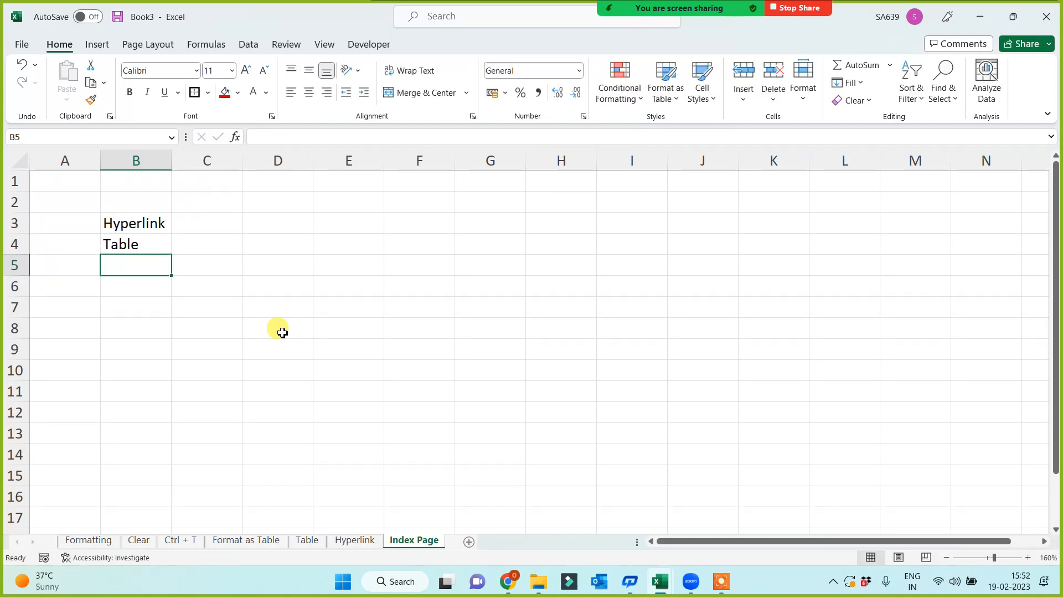
type("Format as Table")
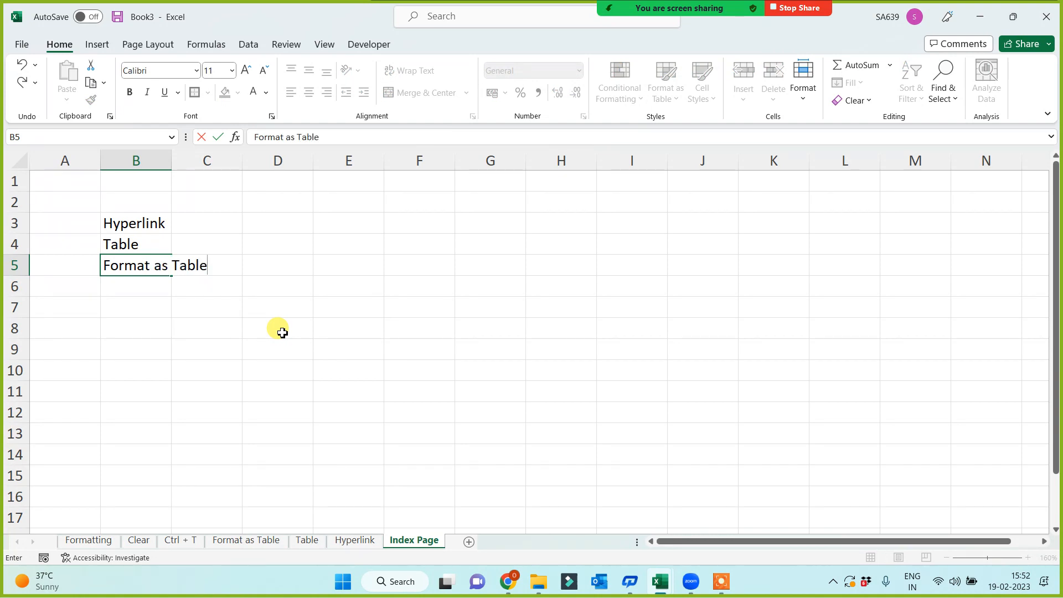
left_click(132, 203)
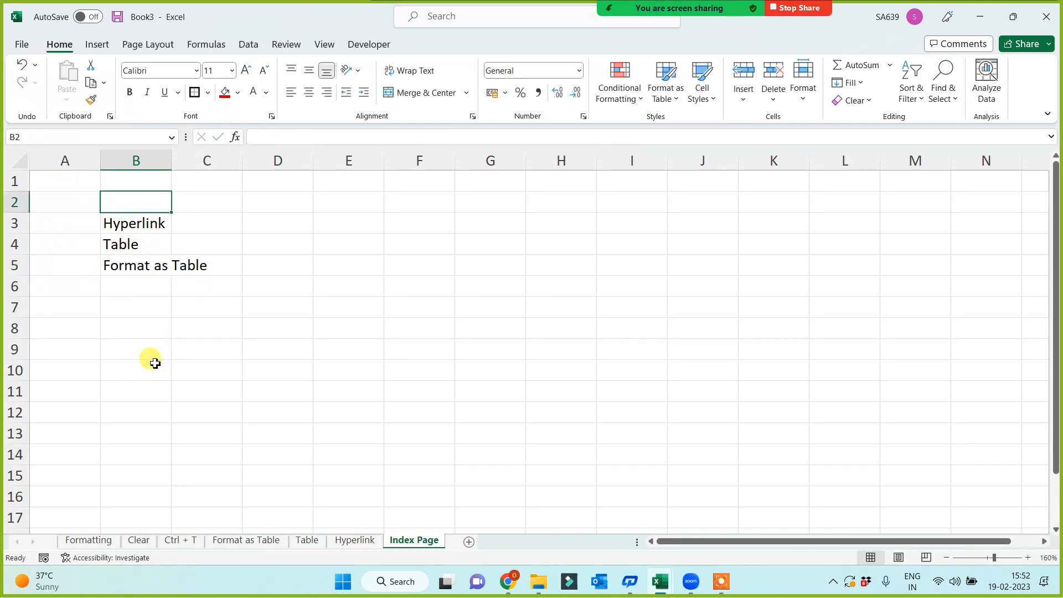
type("Formatting")
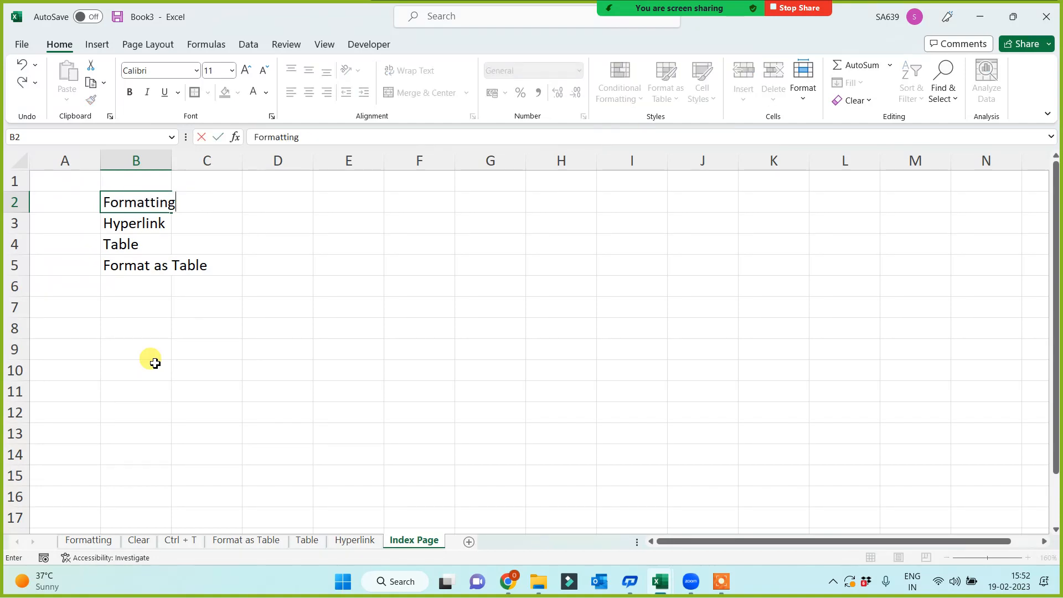
key("Return")
key("Up")
key("Up")
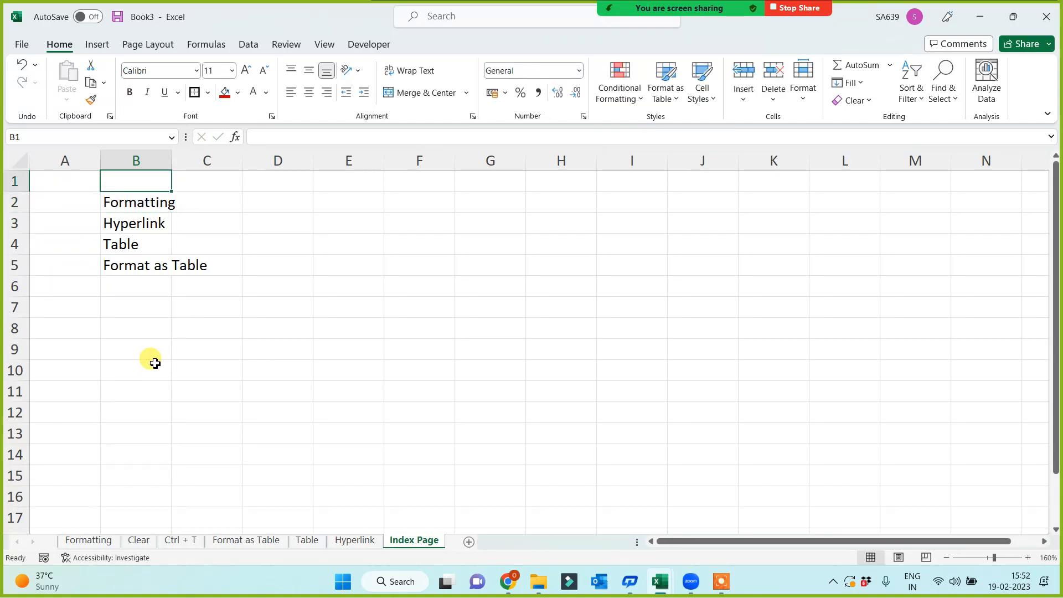
type("Cleart")
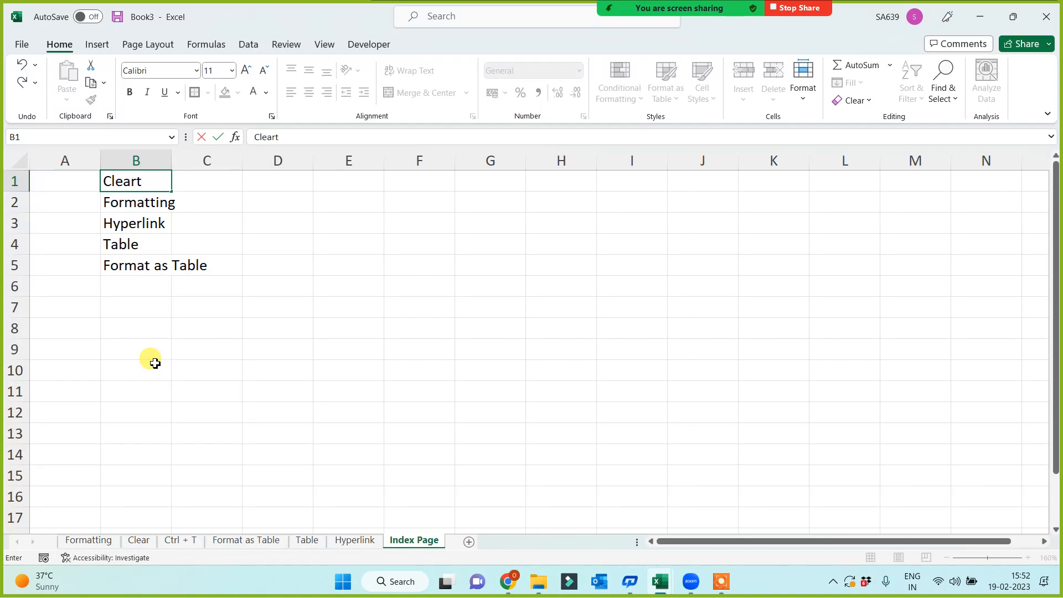
left_click(233, 424)
Correct the B1 entry to 'Clear' and autofit column B.
double_click(143, 180)
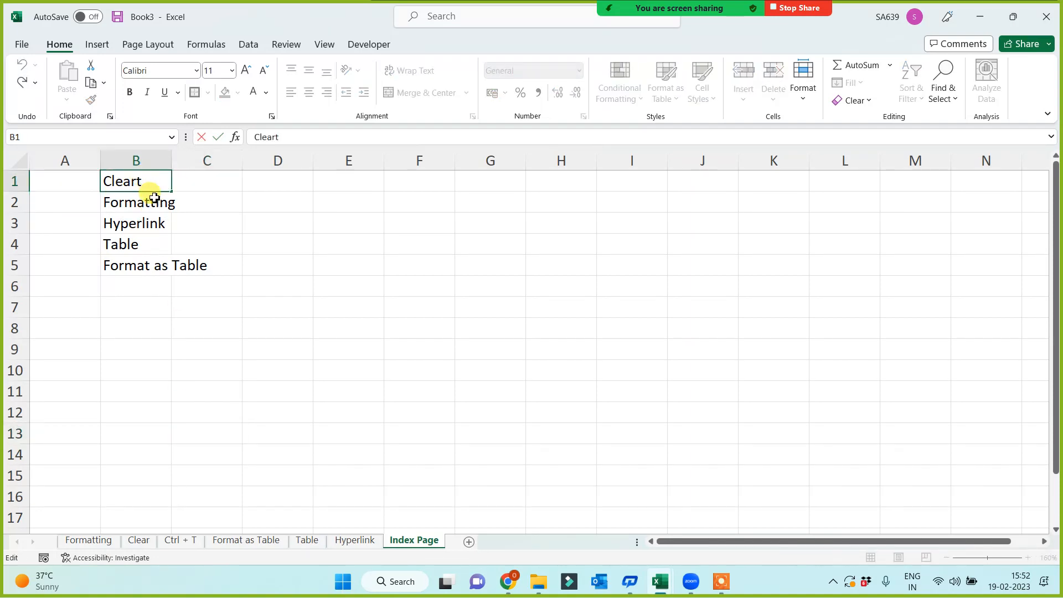
key("BackSpace")
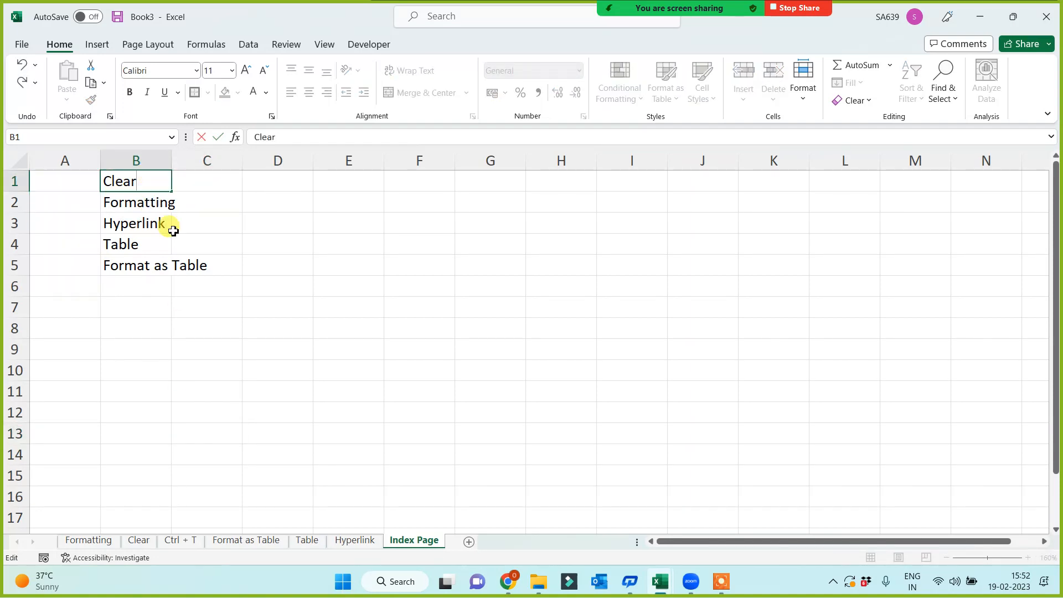
left_click(273, 374)
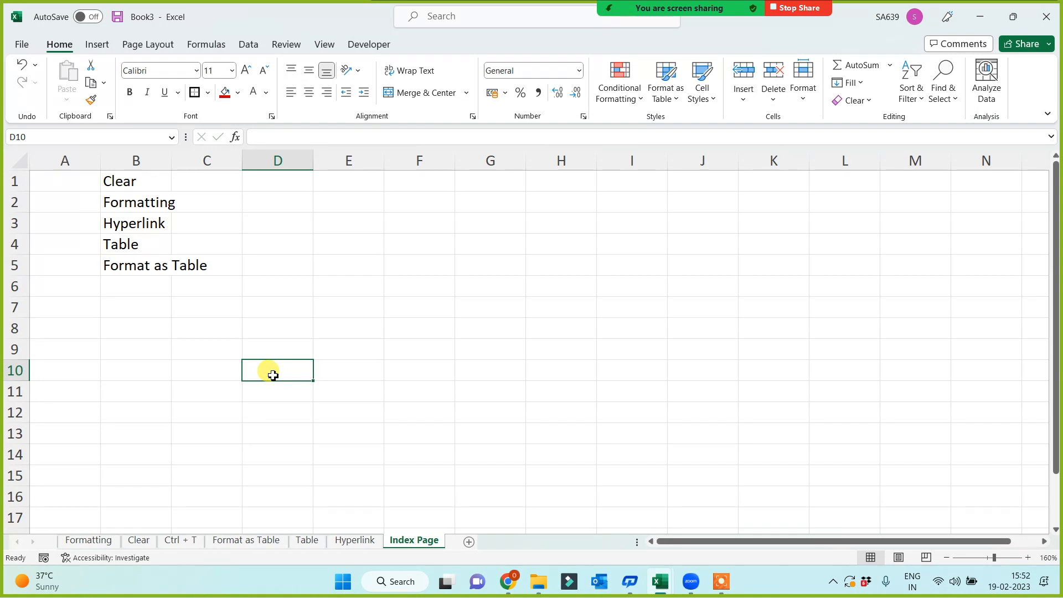
double_click(145, 183)
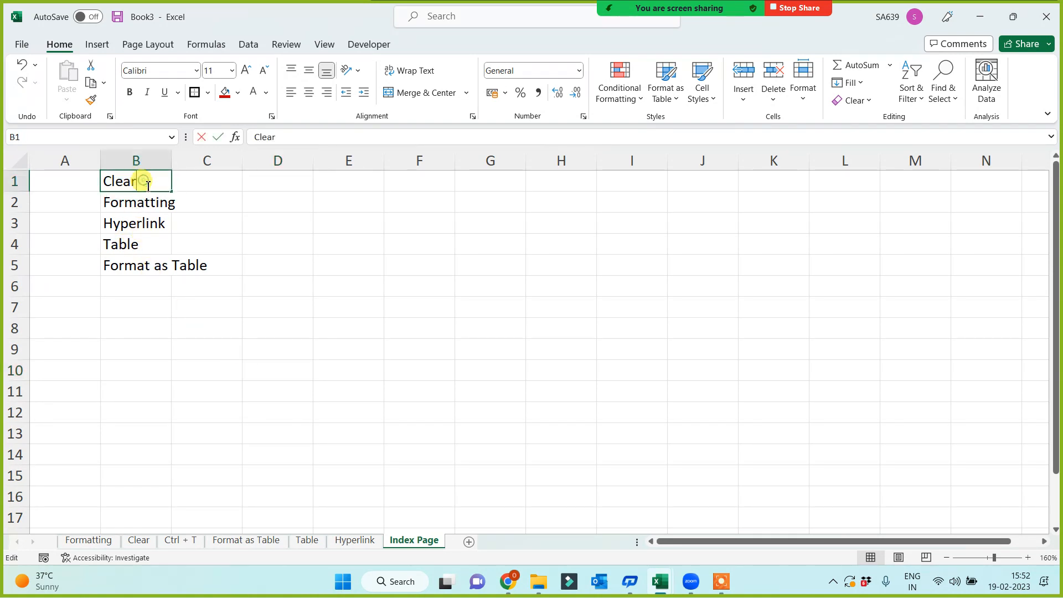
left_click(283, 258)
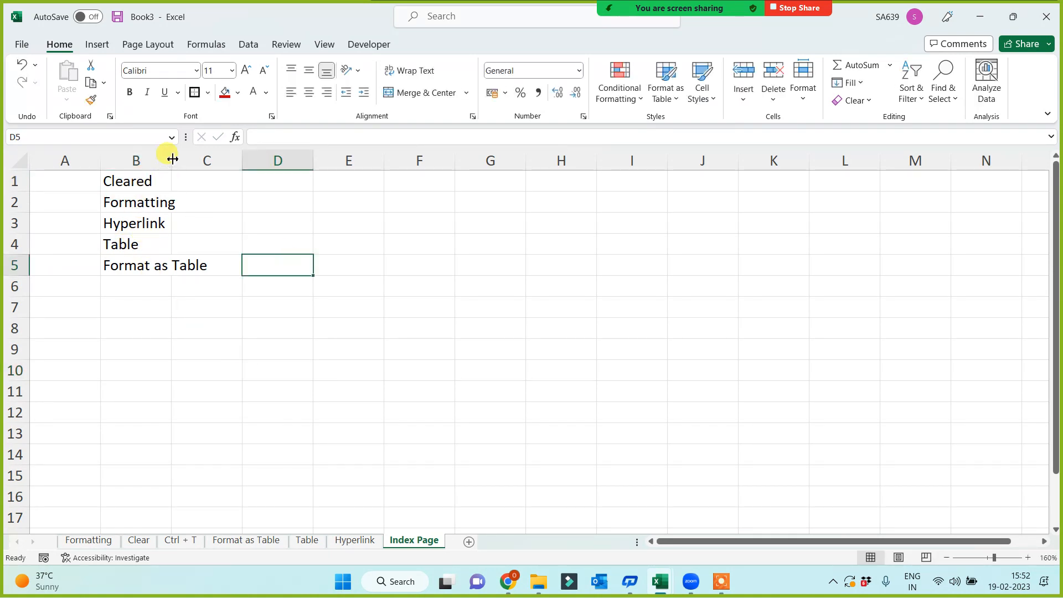
double_click(171, 160)
left_click(385, 334)
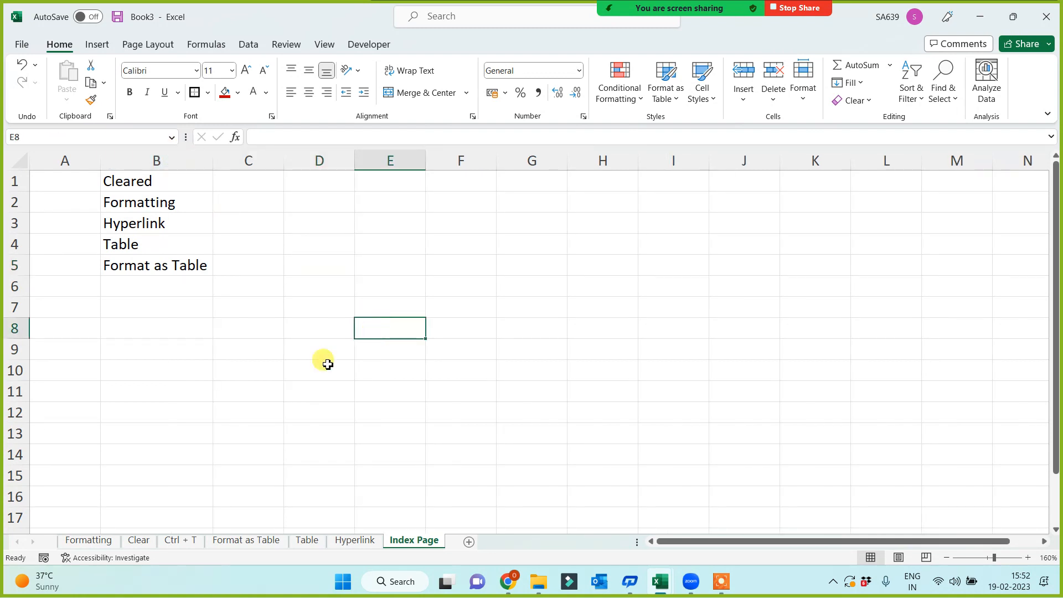
double_click(169, 177)
double_click(170, 177)
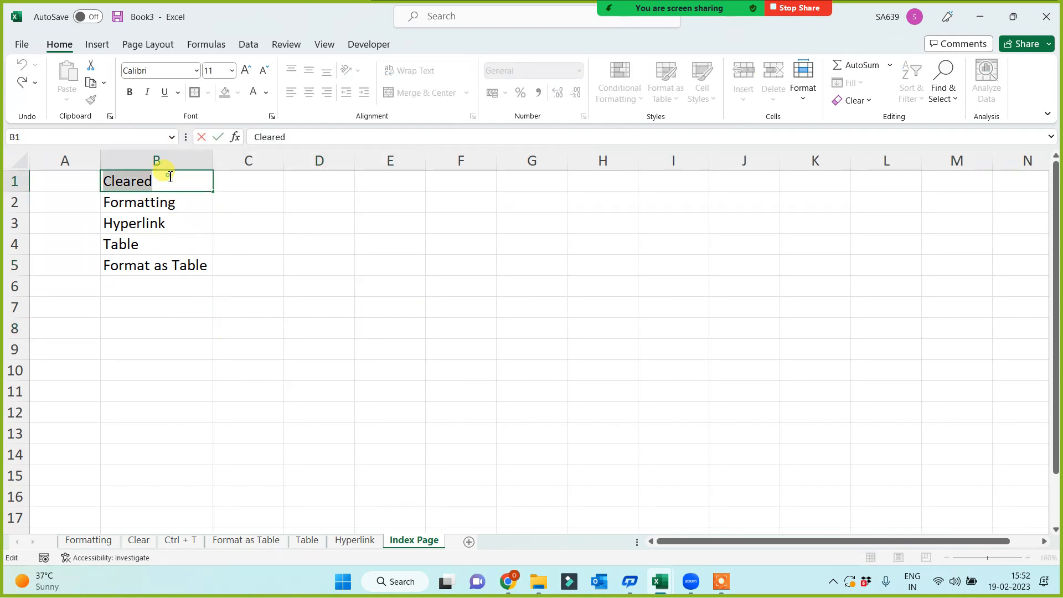
left_click(170, 177)
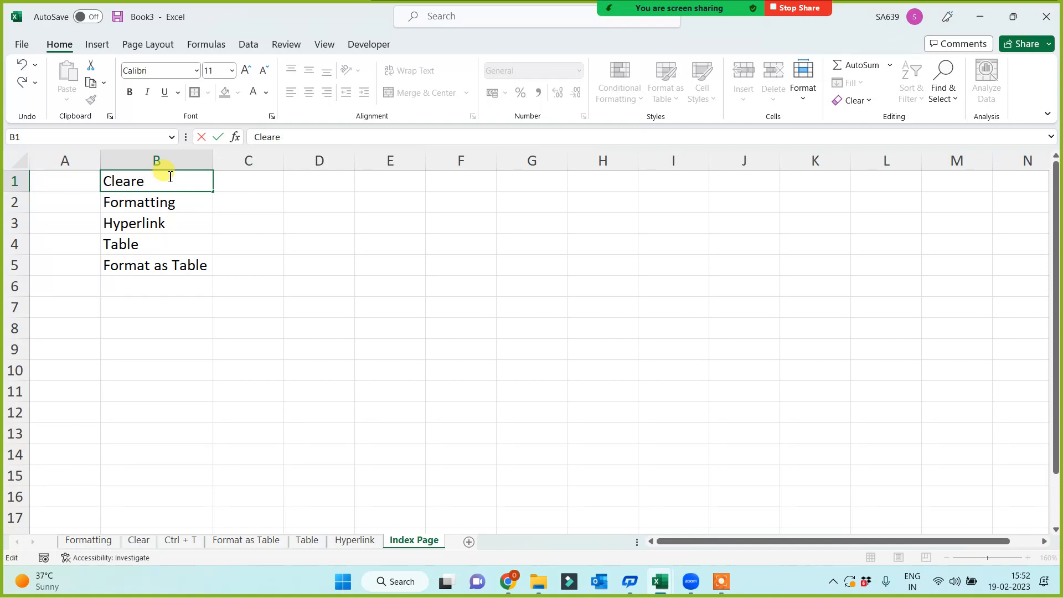
left_click(310, 272)
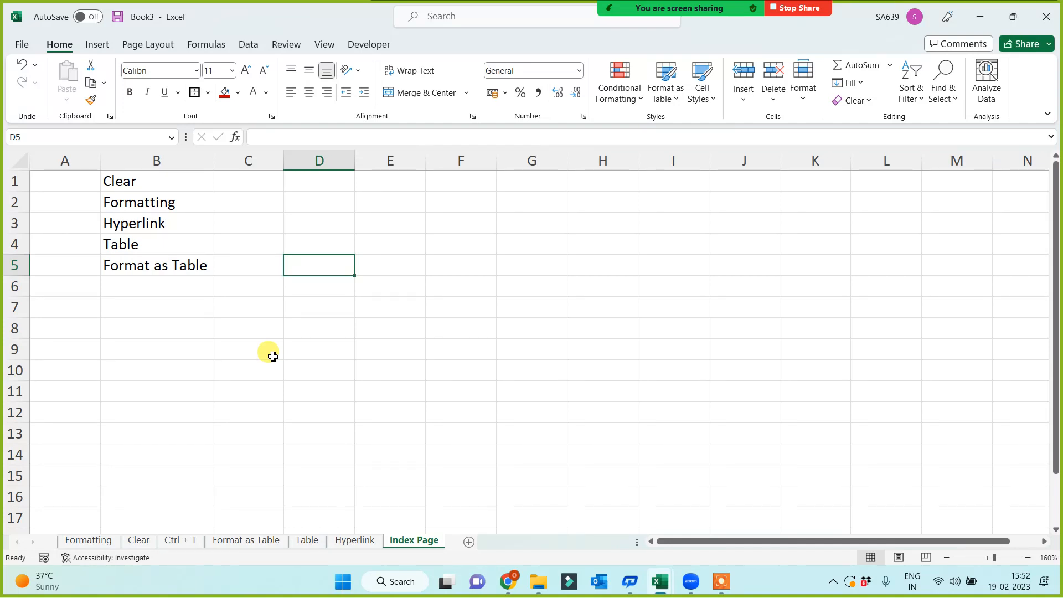
Select Clear in B1, view the Clear sheet, and return to Index Page.
left_click(481, 412)
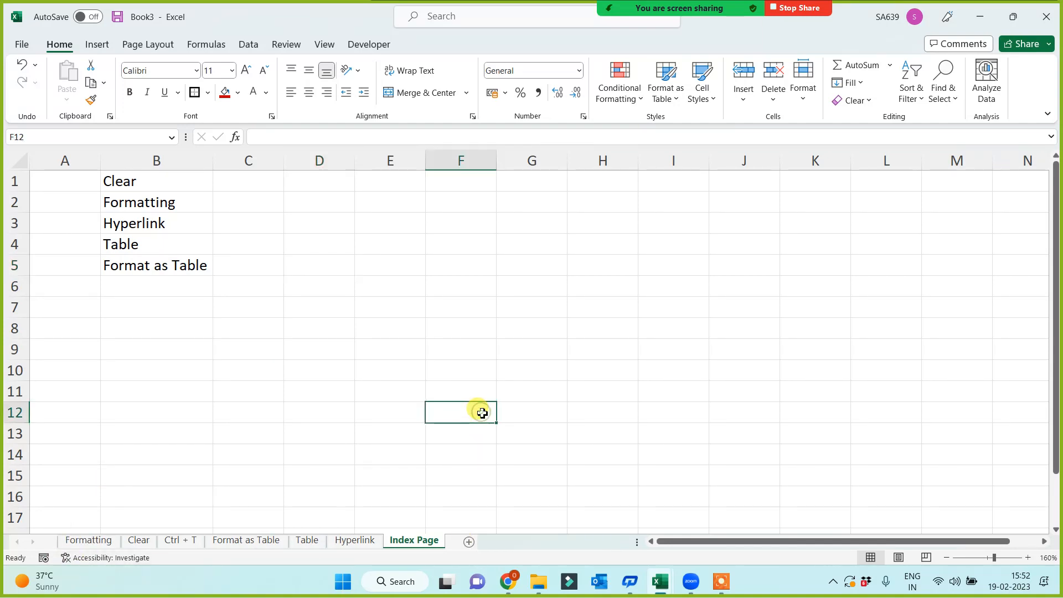
scroll(406, 377, "up", 2)
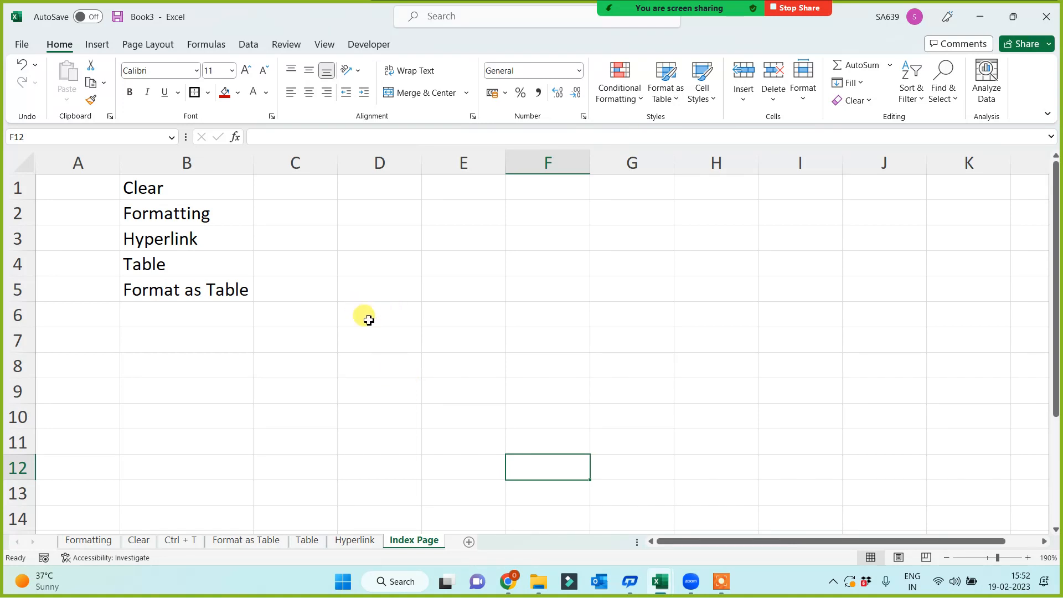
left_click(182, 191)
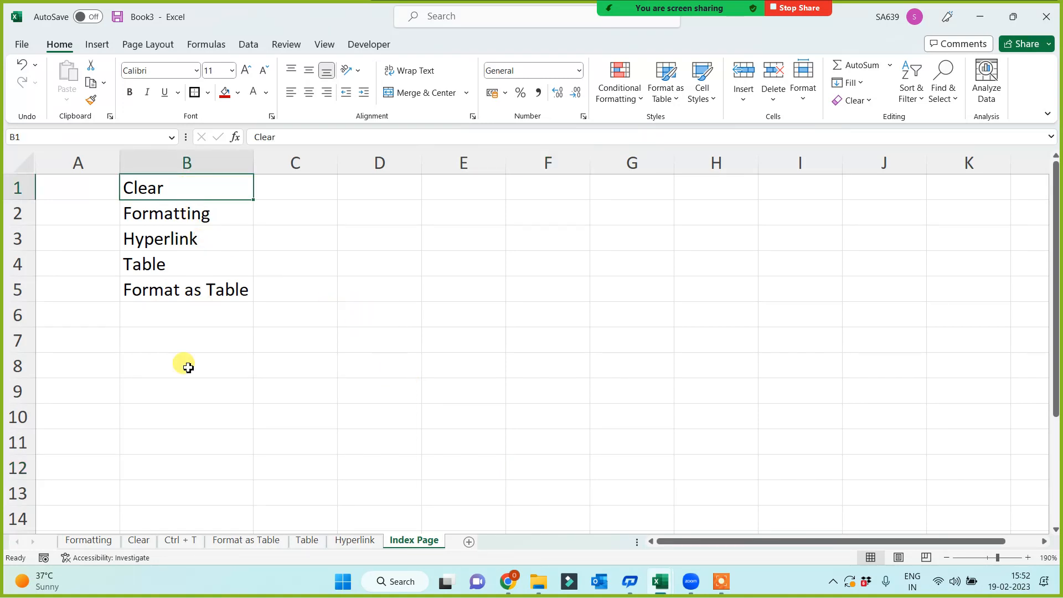
left_click(141, 540)
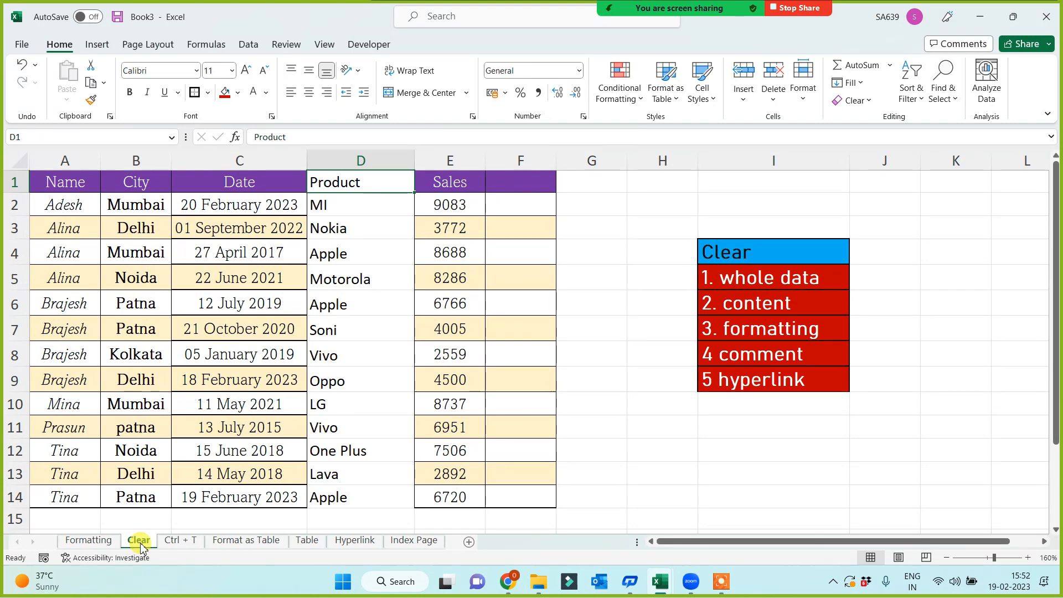
left_click(412, 539)
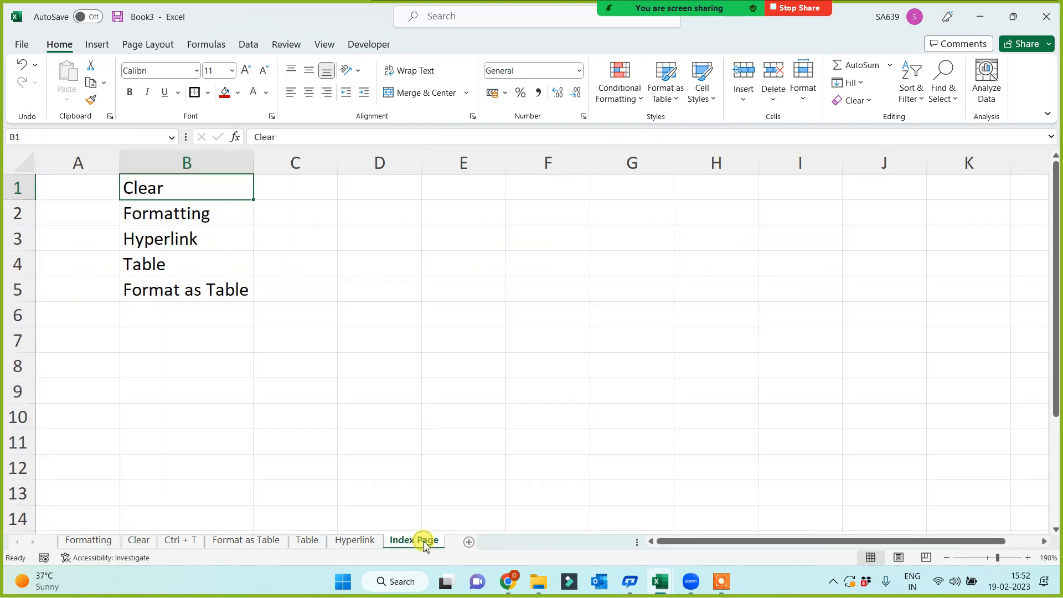
Hyperlink B1 to the Clear sheet via Place in This Document, then test it.
right_click(214, 198)
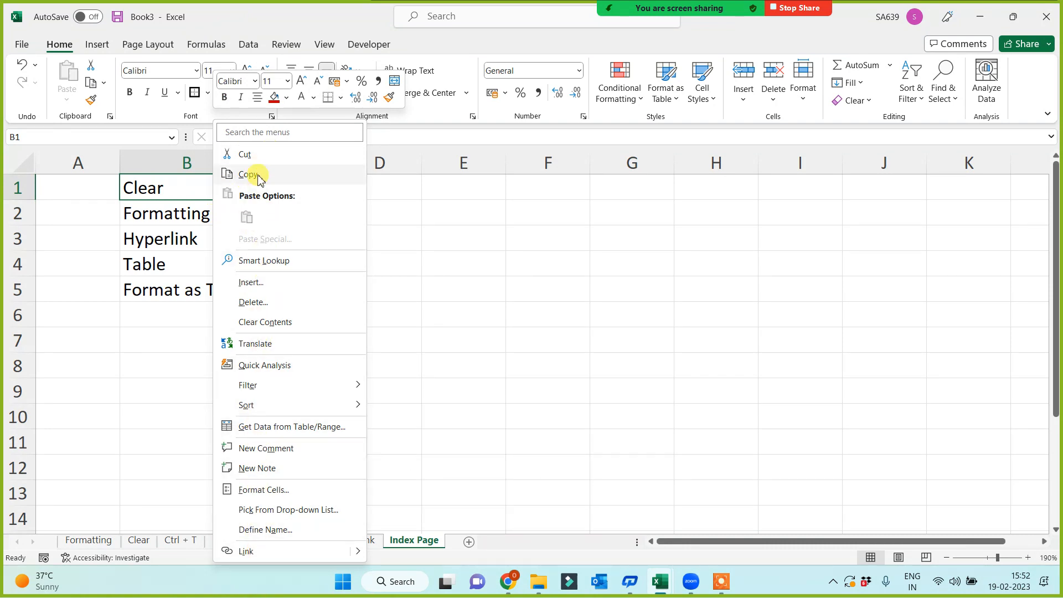
left_click(248, 553)
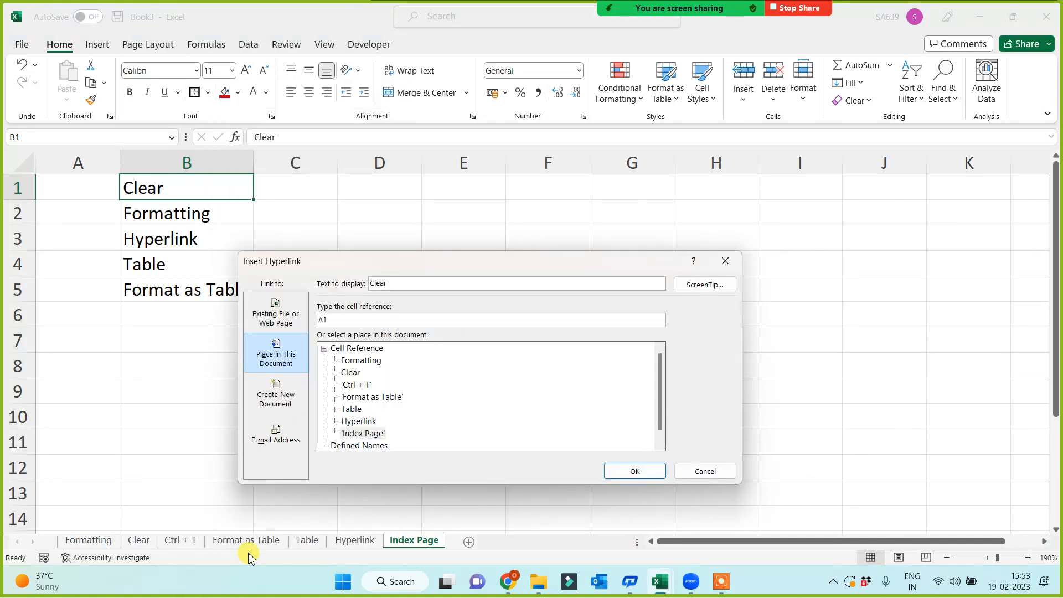
left_click(277, 320)
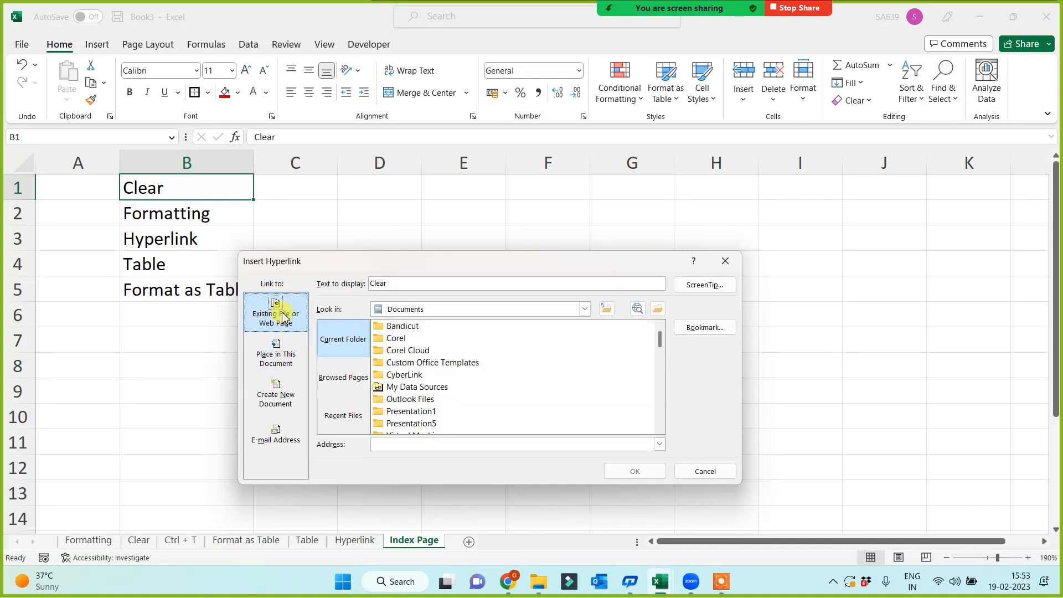
left_click(275, 357)
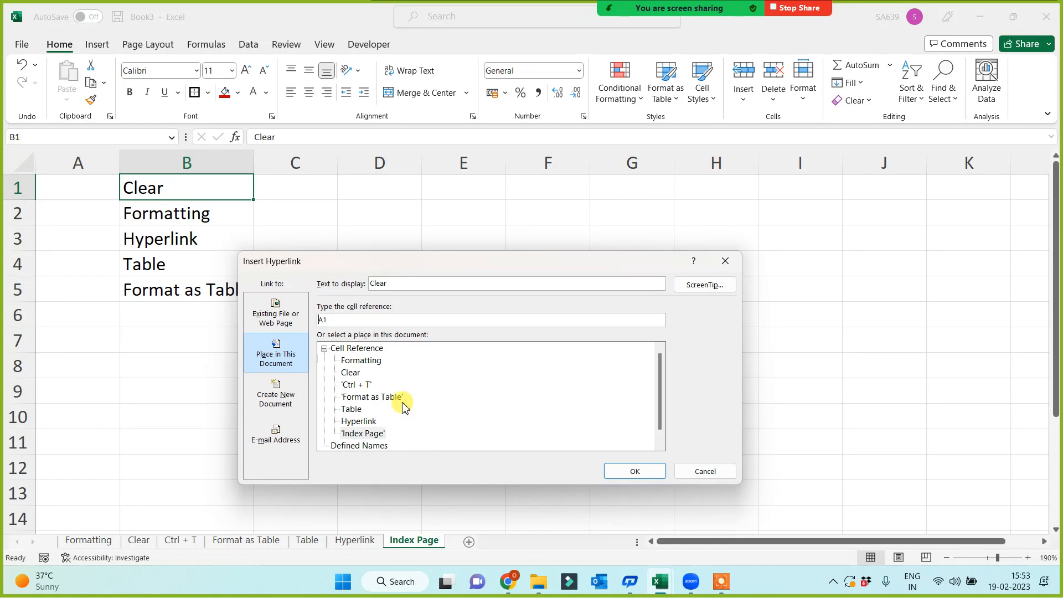
left_click(351, 372)
left_click(619, 467)
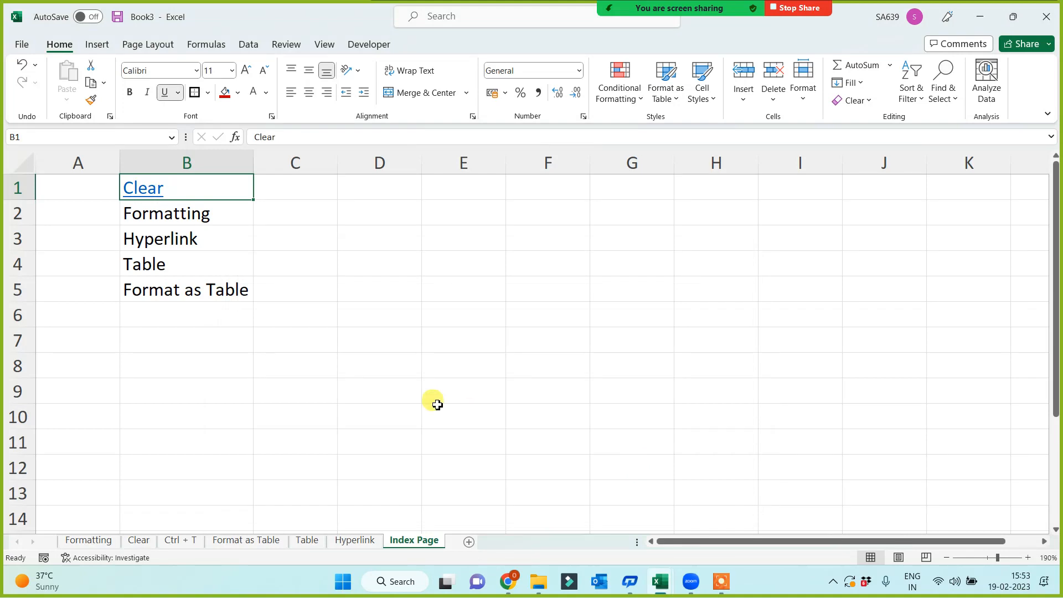
left_click(435, 401)
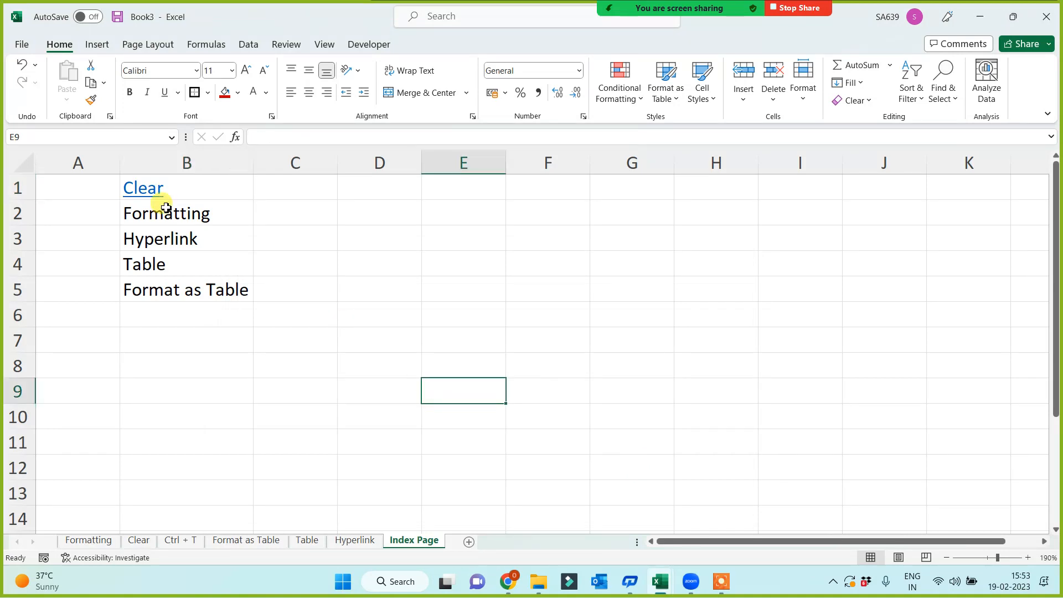
left_click(143, 187)
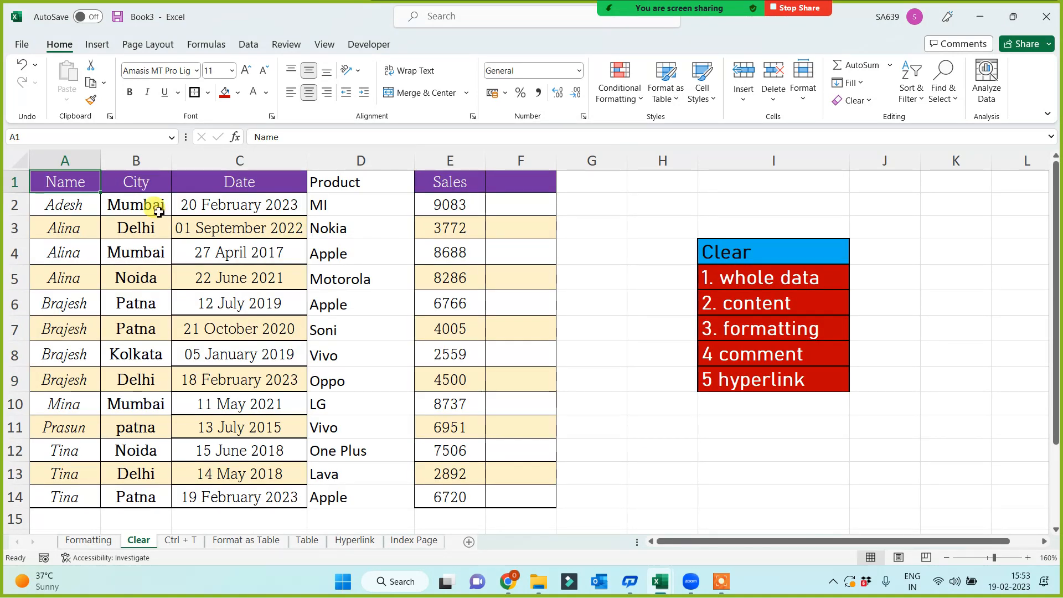
Link the Hyperlink entry in B3 to the Hyperlink sheet.
left_click(411, 542)
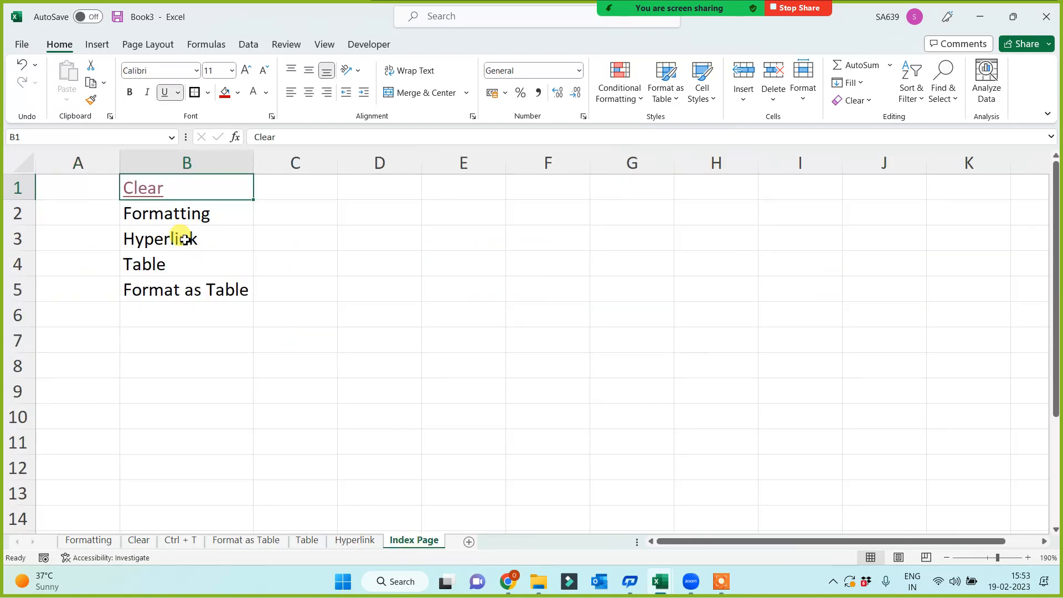
right_click(186, 238)
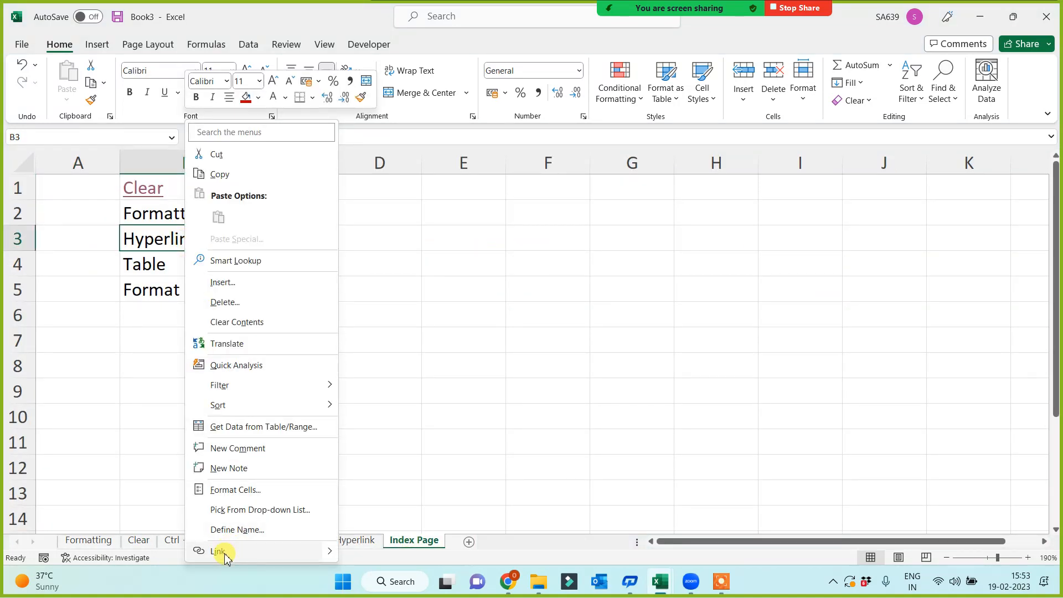
left_click(219, 551)
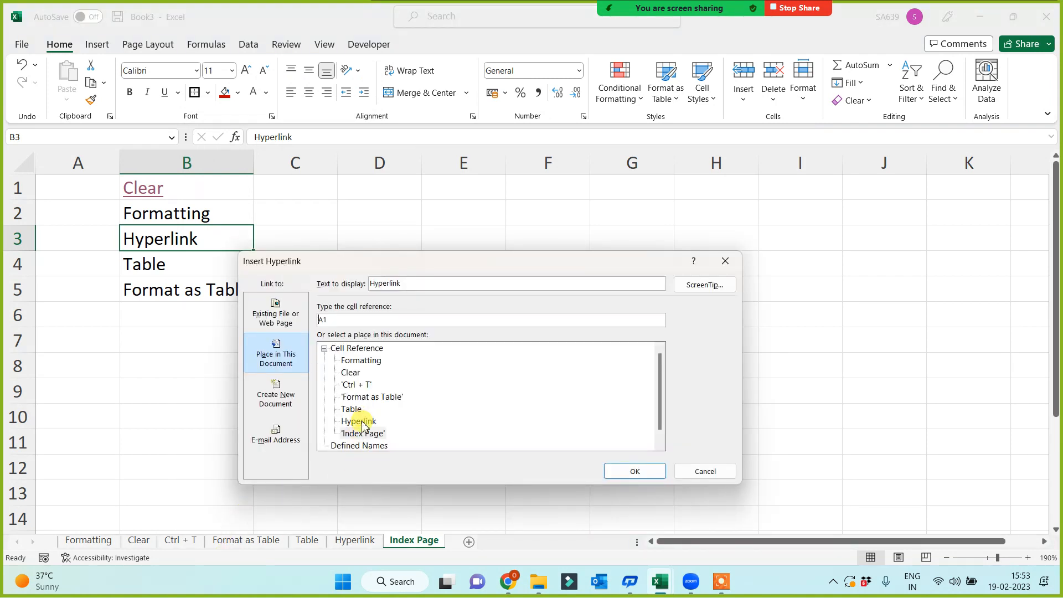
left_click(359, 421)
left_click(635, 471)
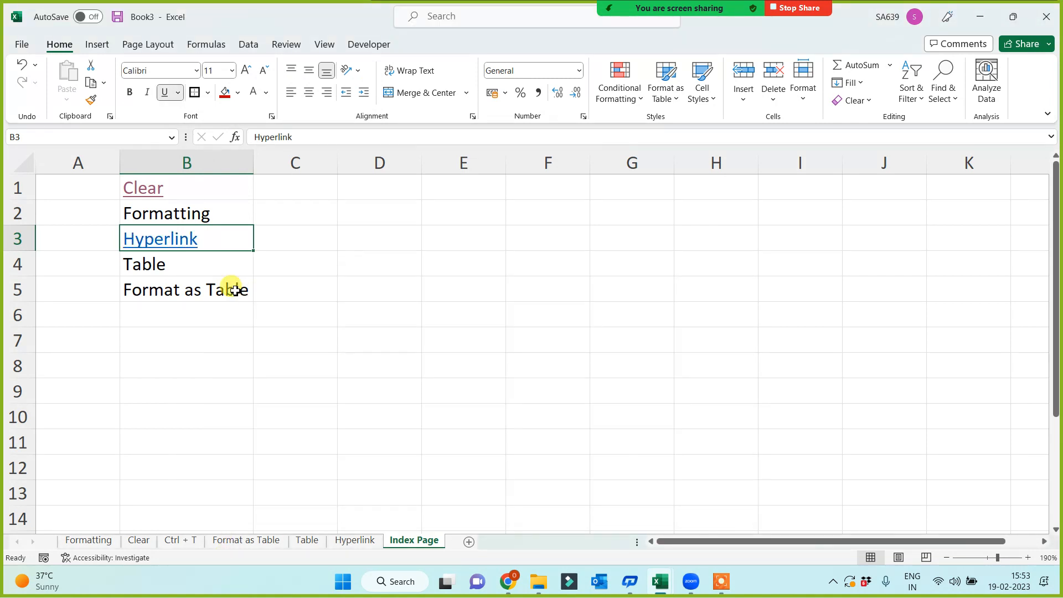
Link the Format as Table entry in B5 to its sheet using Ctrl+K.
right_click(236, 290)
key("Escape")
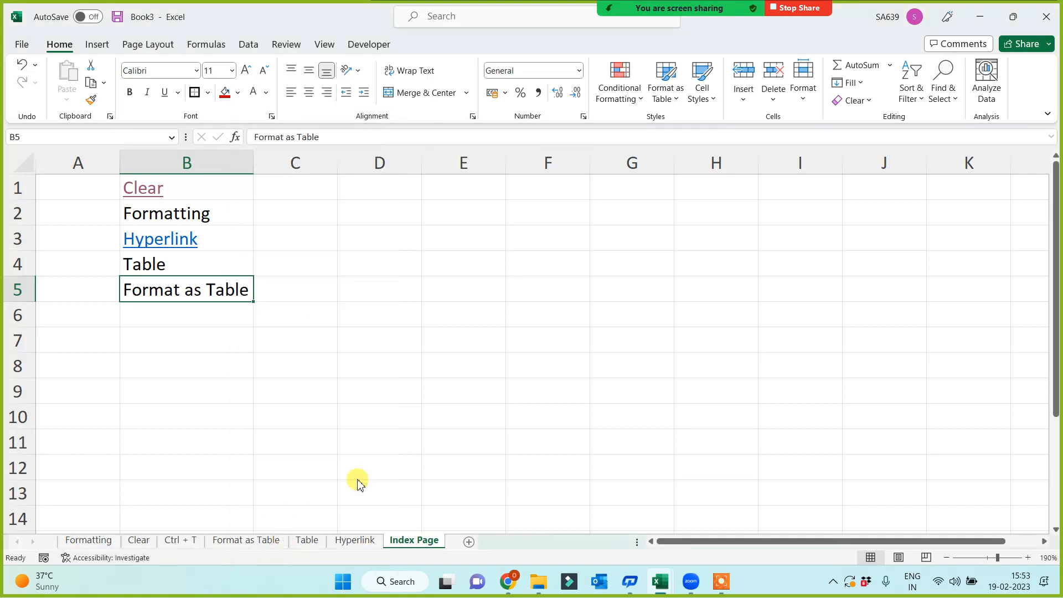
key("ctrl+k")
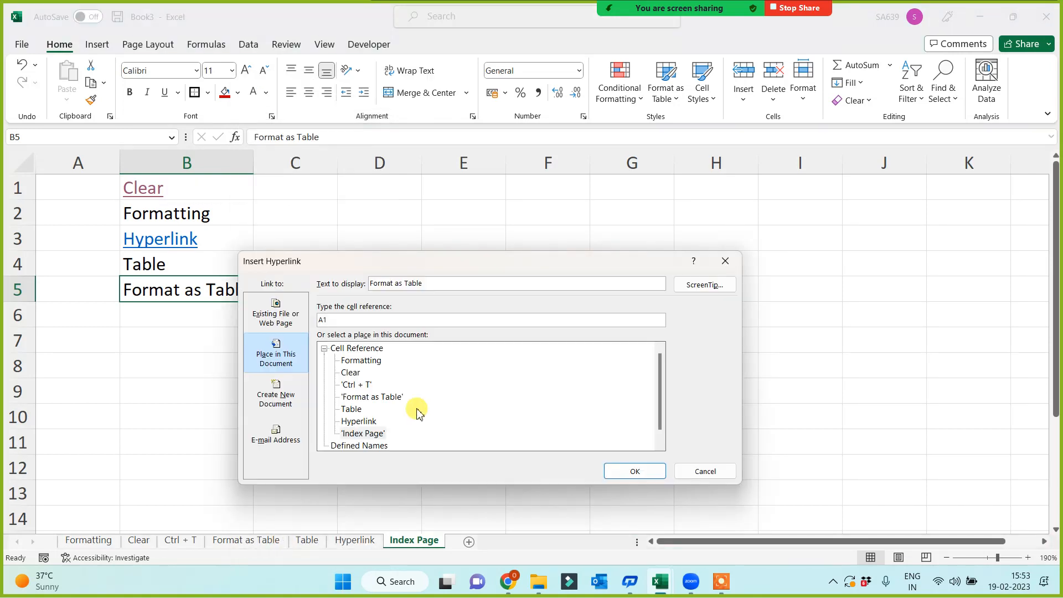
left_click(372, 397)
left_click(659, 471)
left_click(248, 434)
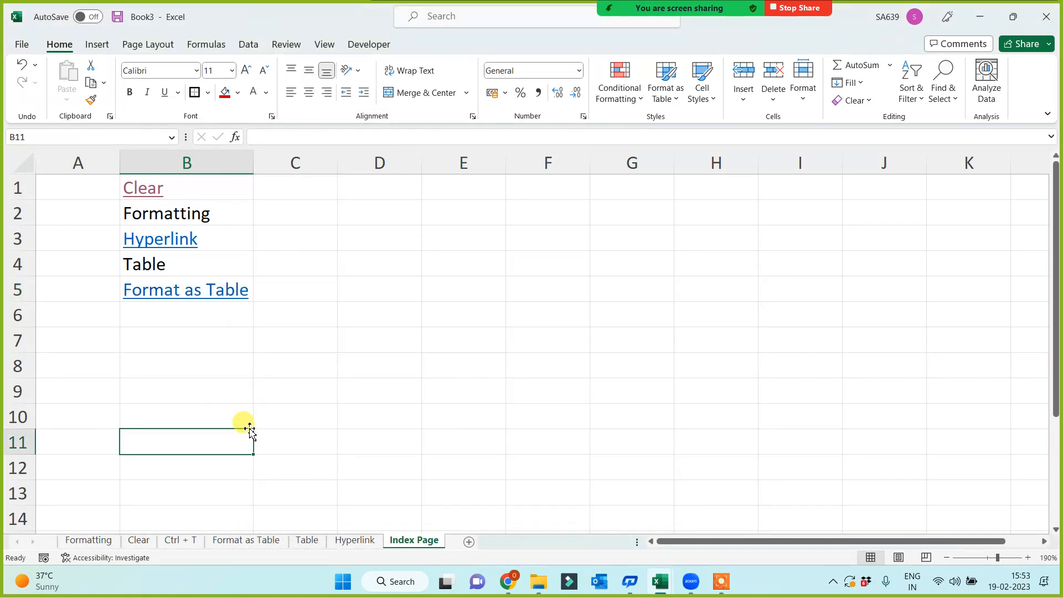
Test the Hyperlink and Format as Table links, returning to Index Page each time.
left_click(149, 240)
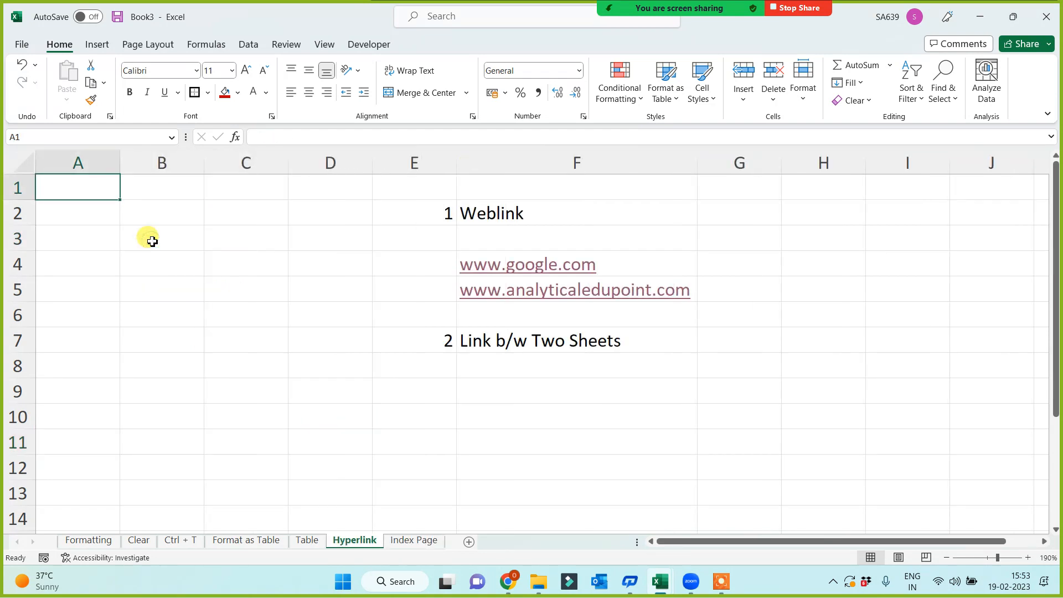
left_click(409, 541)
left_click(169, 291)
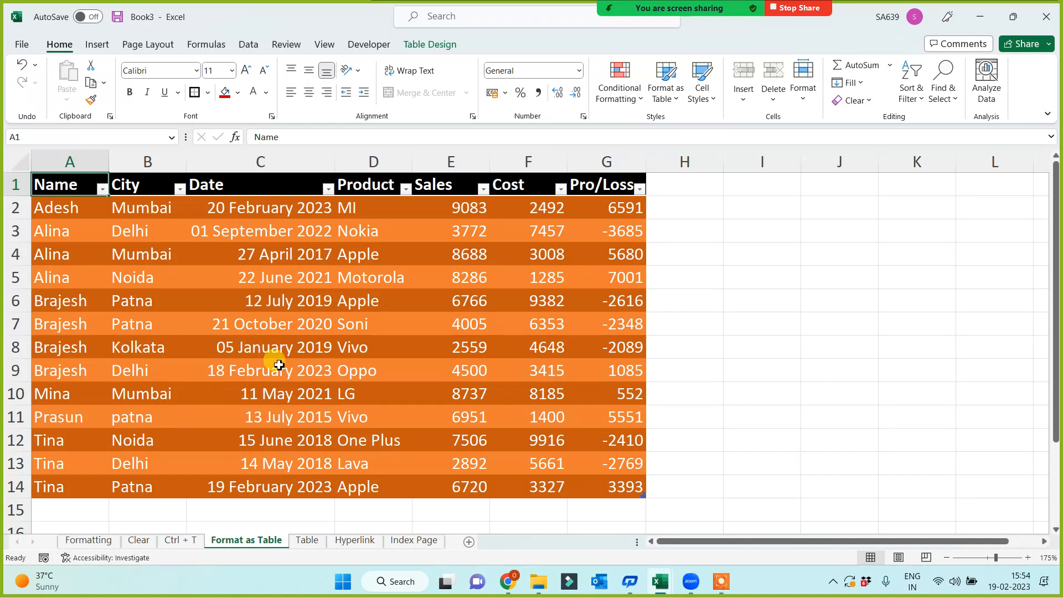
left_click(838, 328)
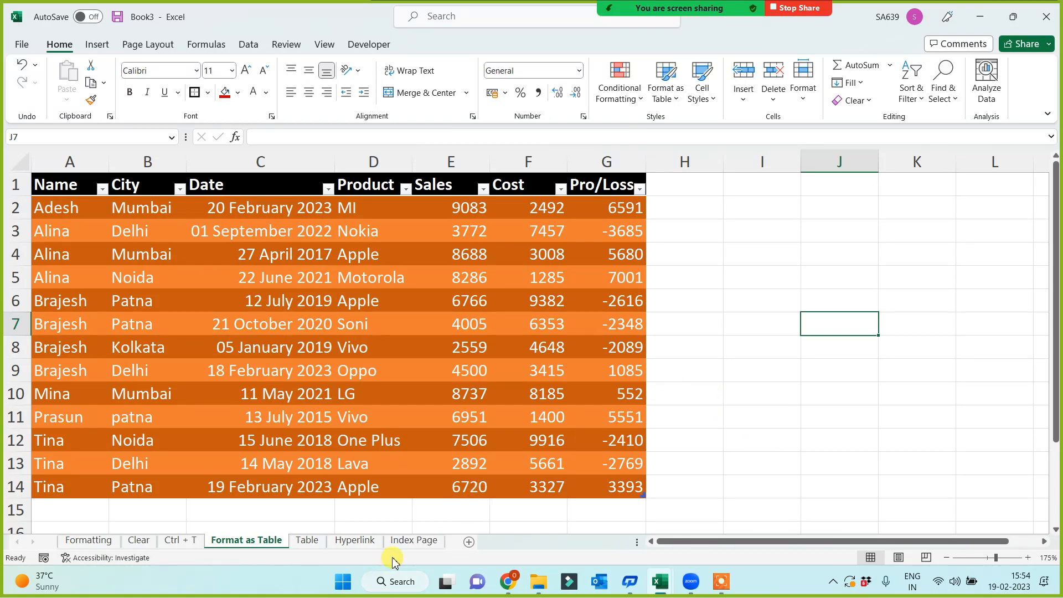
left_click(412, 541)
left_click(413, 290)
left_click(371, 232)
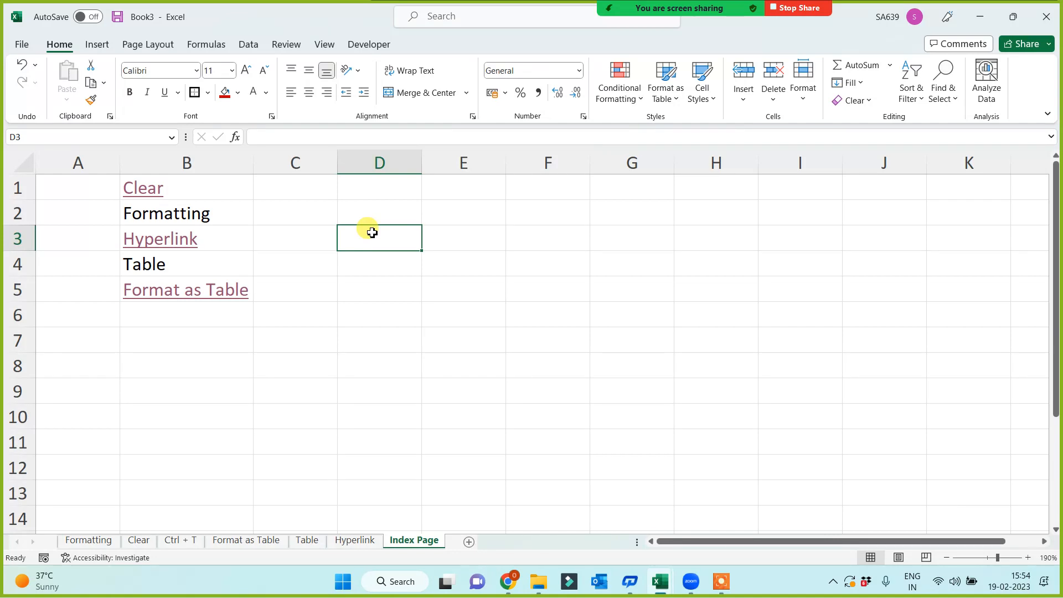
Link Formatting in B2 and Table in B4 to their matching sheets.
right_click(227, 214)
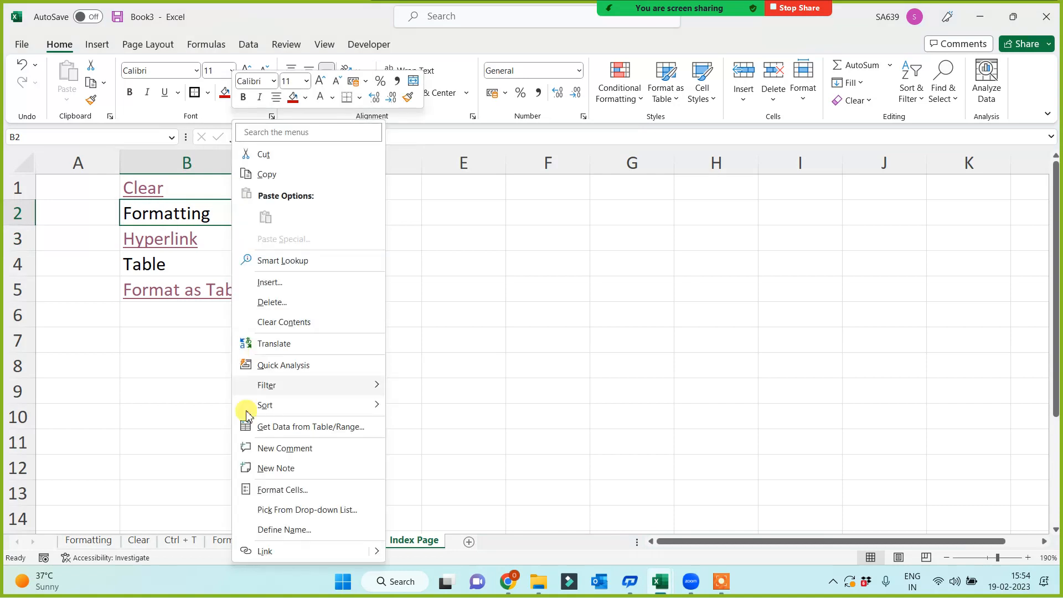
left_click(263, 551)
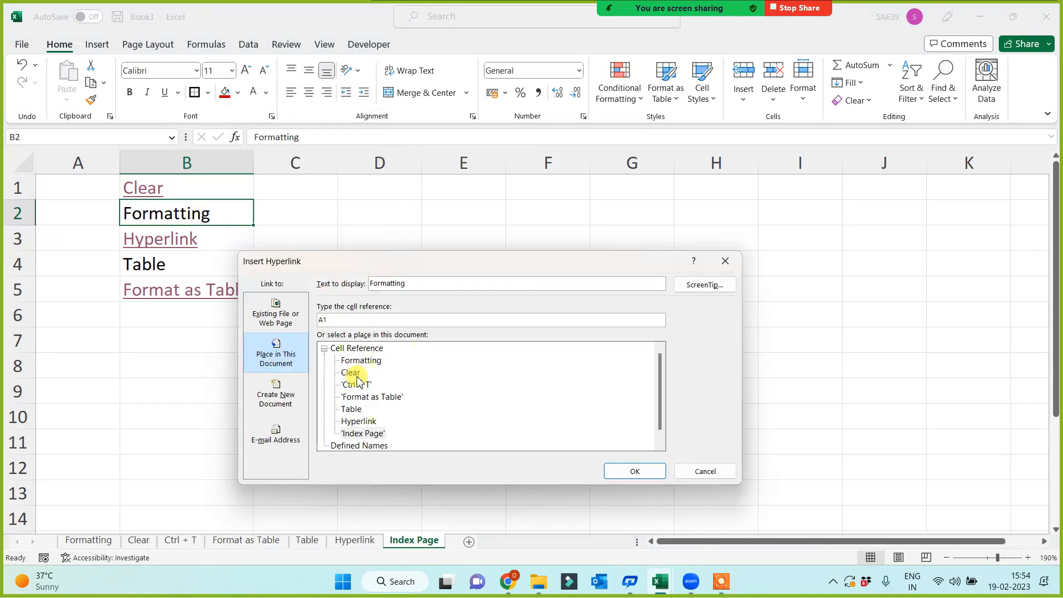
left_click(361, 361)
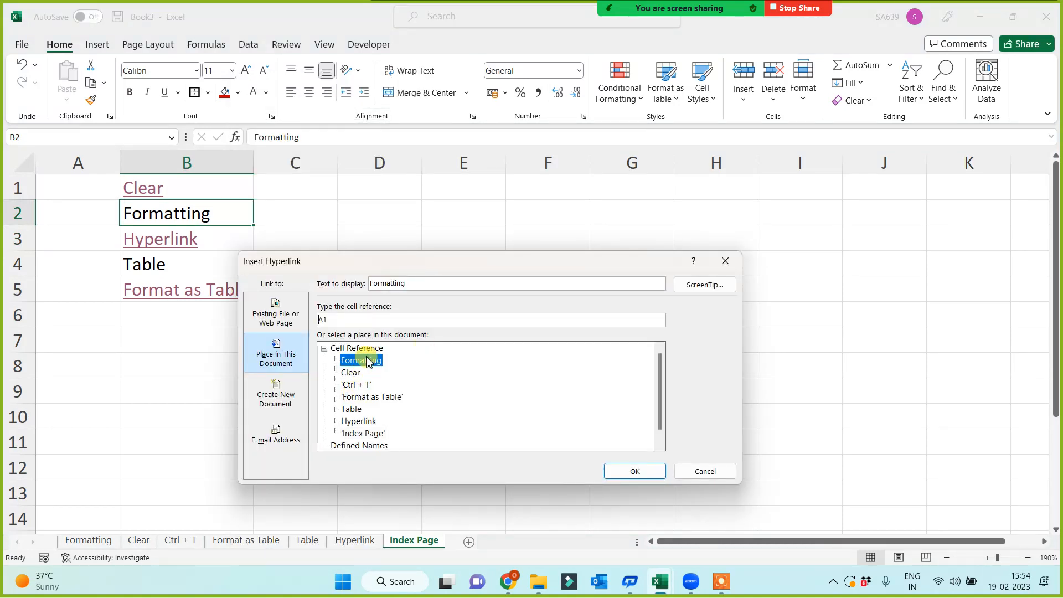
left_click(653, 473)
right_click(202, 268)
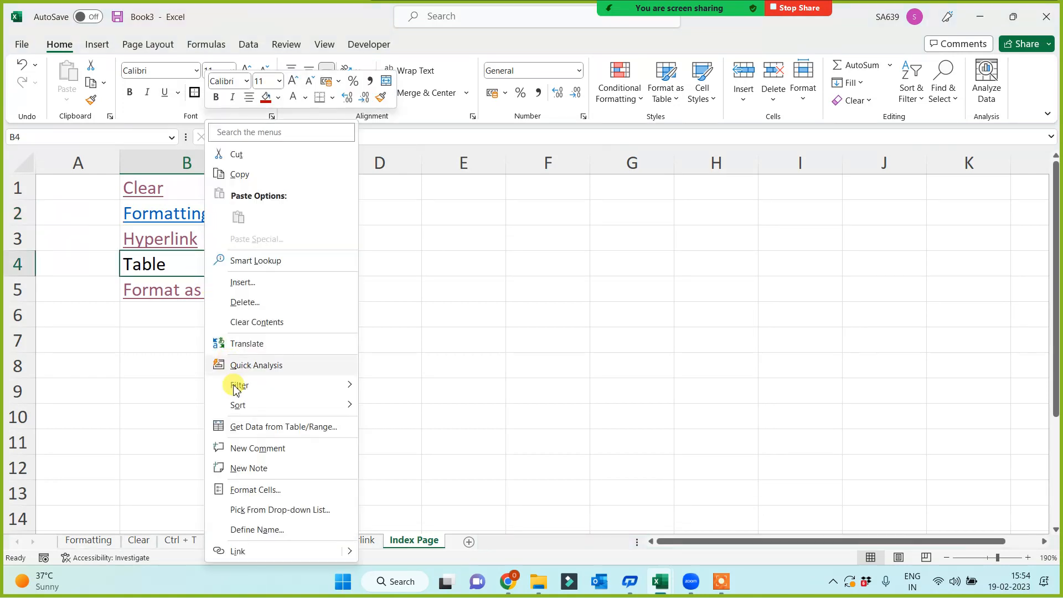
left_click(245, 552)
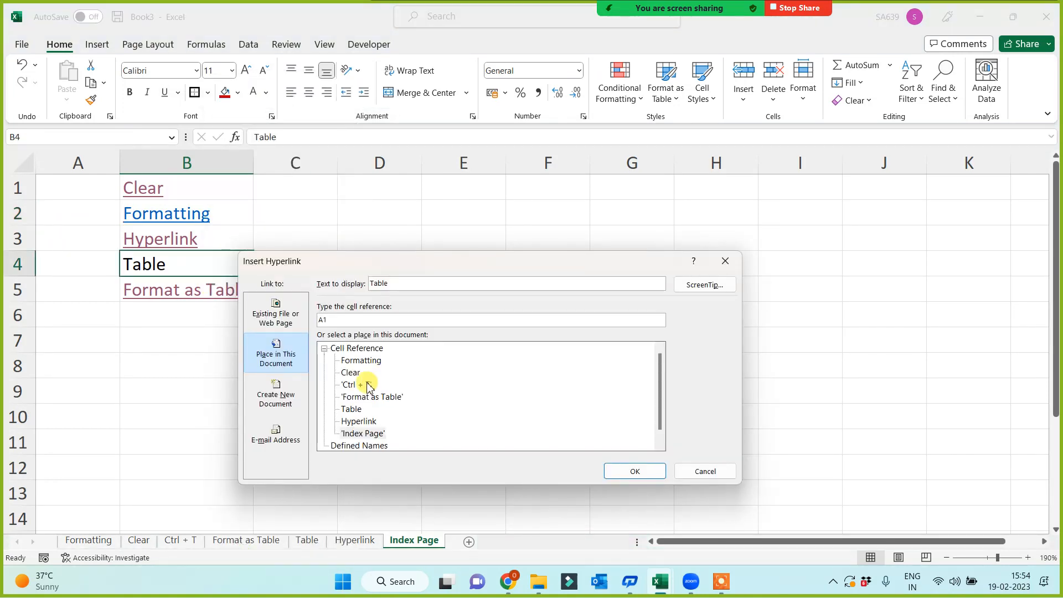
left_click(352, 410)
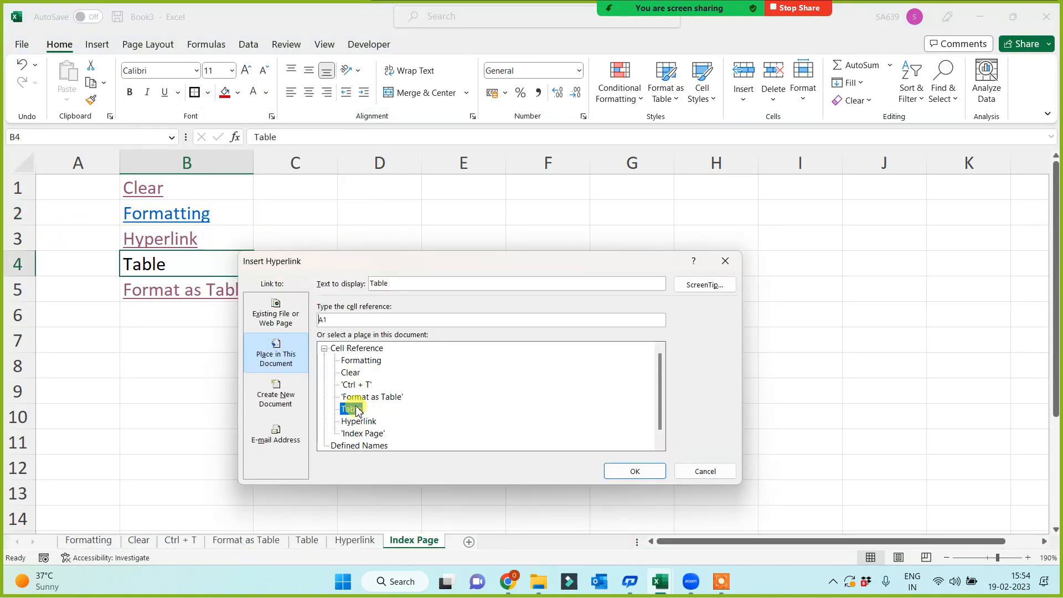
left_click(635, 471)
left_click(467, 368)
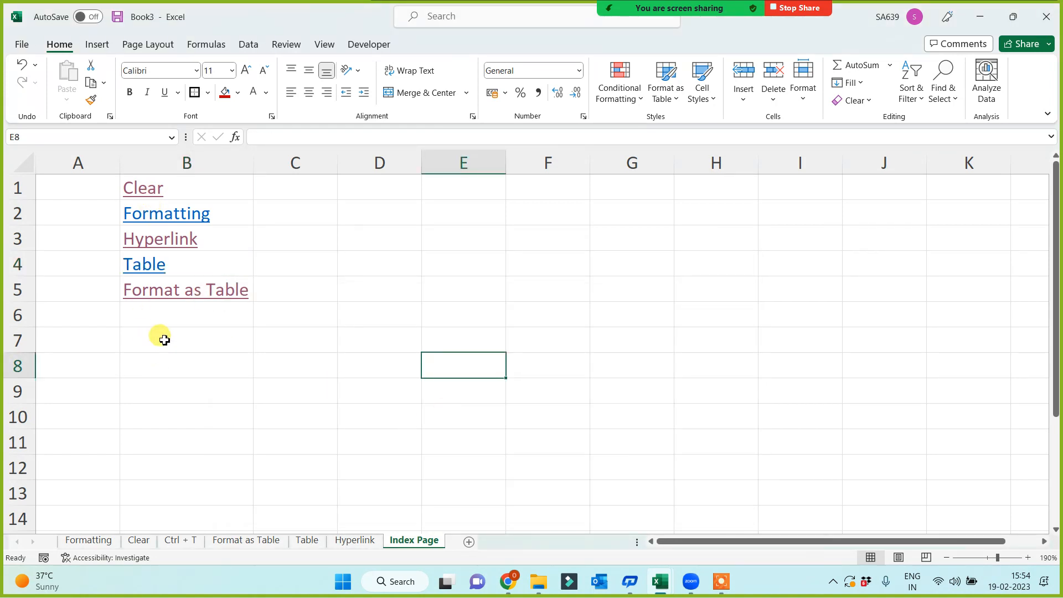
Test the Formatting and Table links, then follow the Clear link to its sheet.
left_click(162, 216)
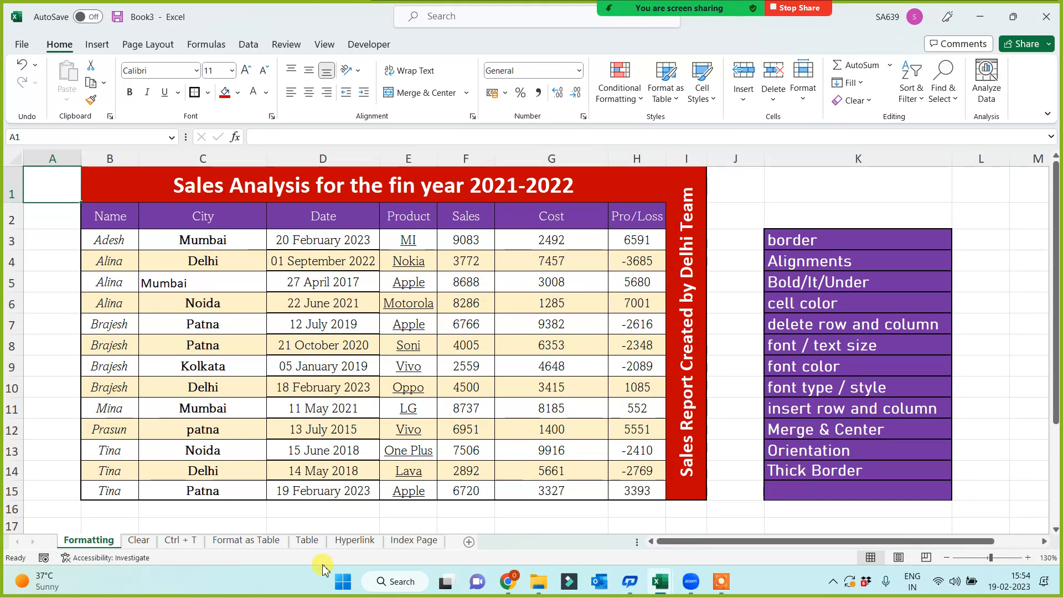
left_click(414, 540)
left_click(156, 266)
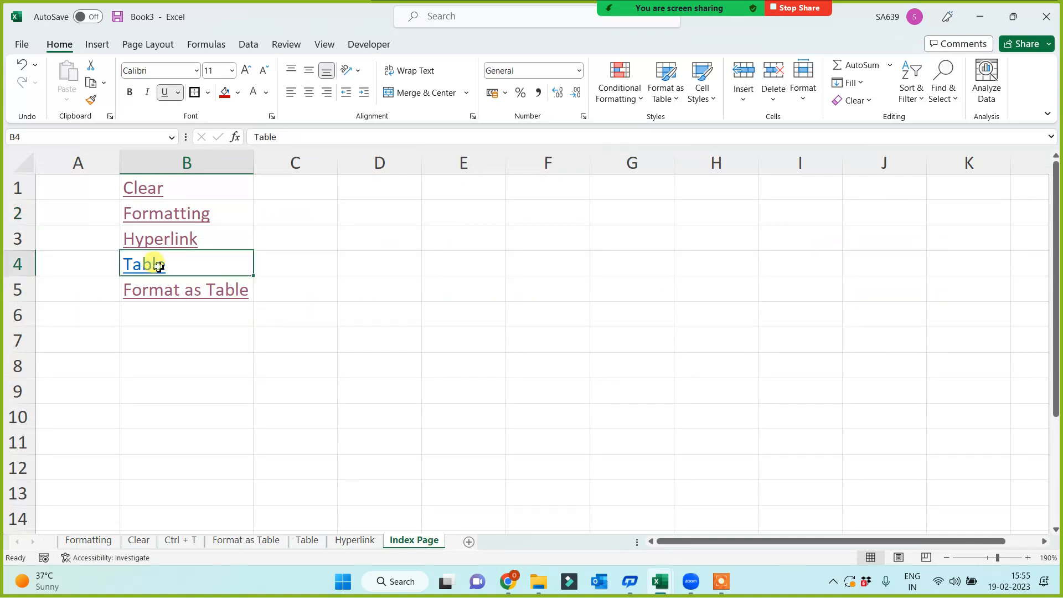
left_click(741, 250)
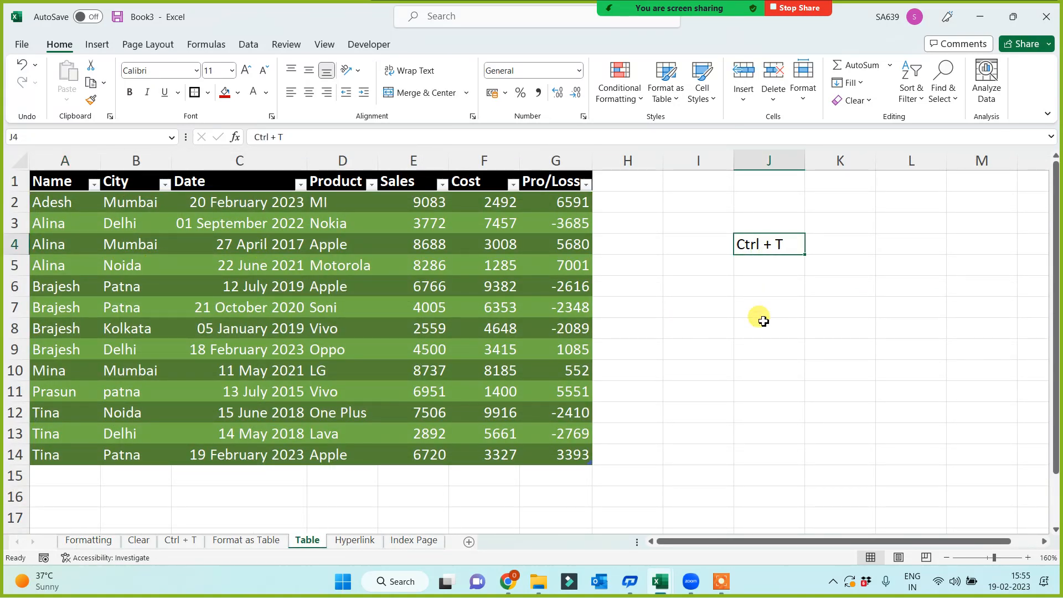
left_click(405, 542)
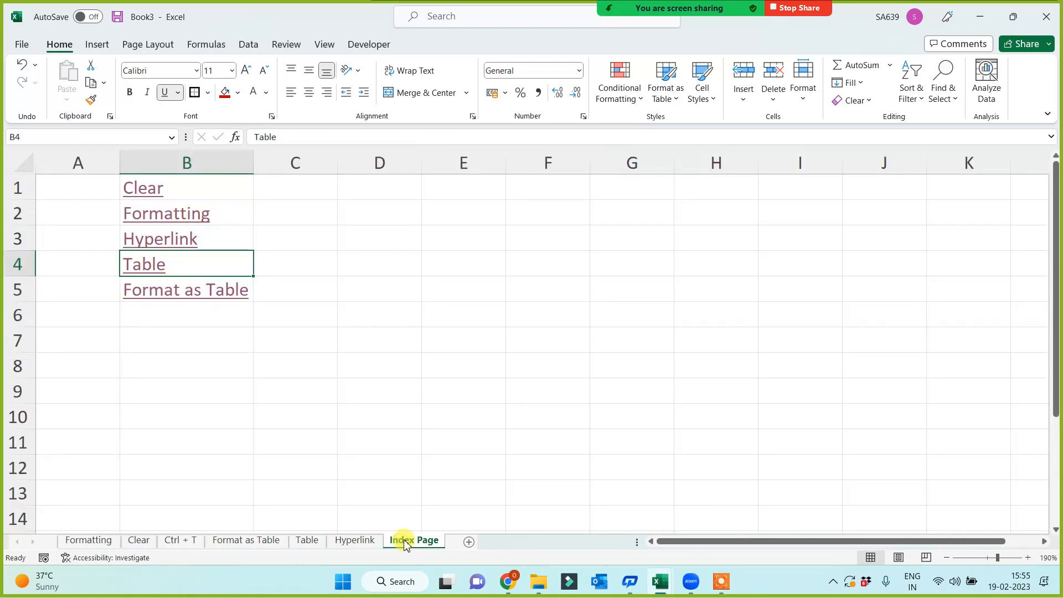
left_click(353, 540)
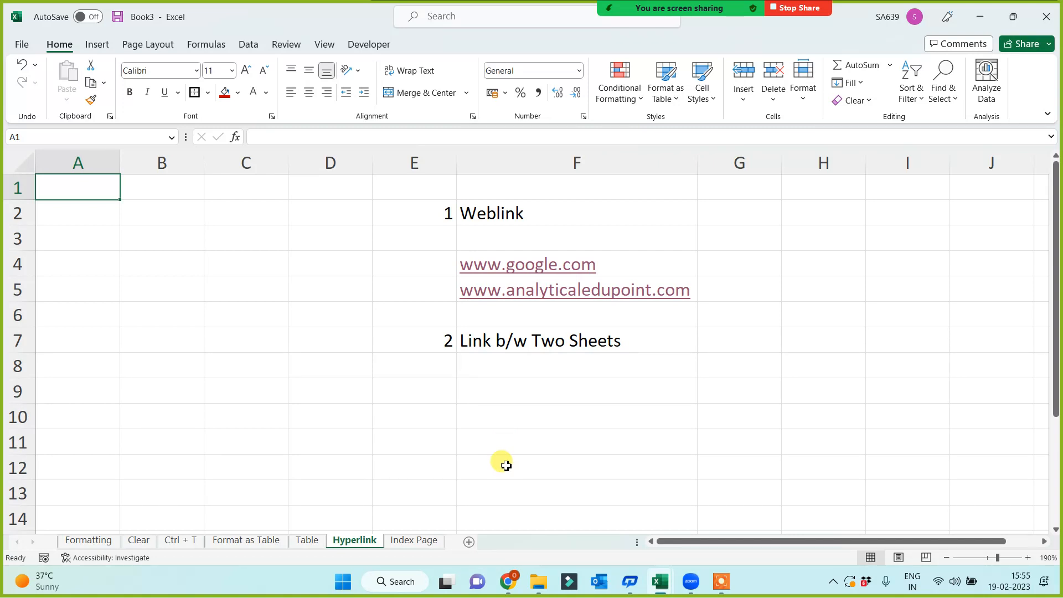
left_click(410, 542)
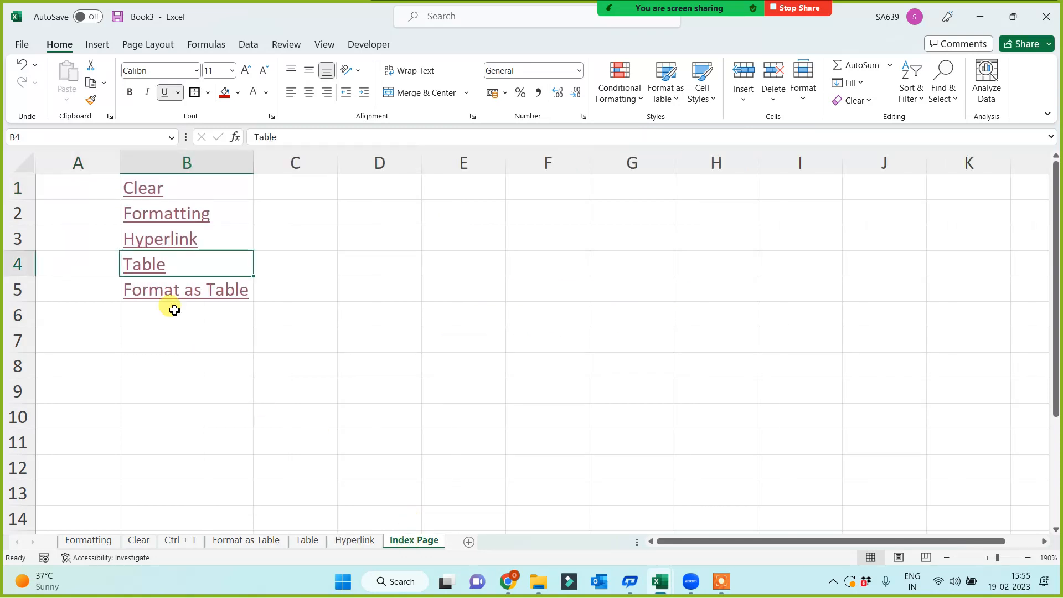
left_click(147, 189)
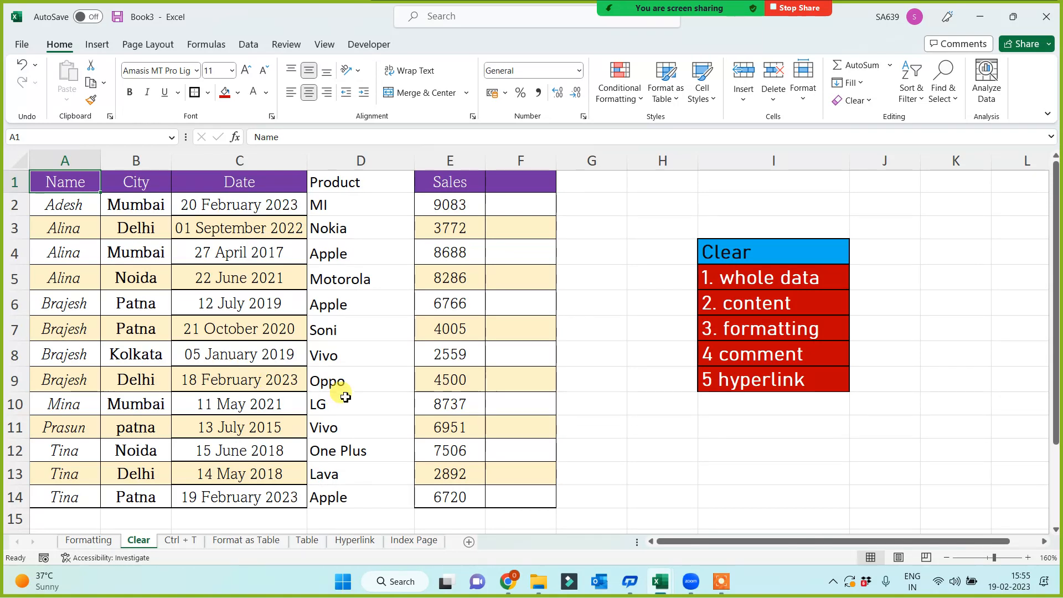
Type 'Jump to Index page' in cell I1 of the Clear sheet.
left_click(765, 180)
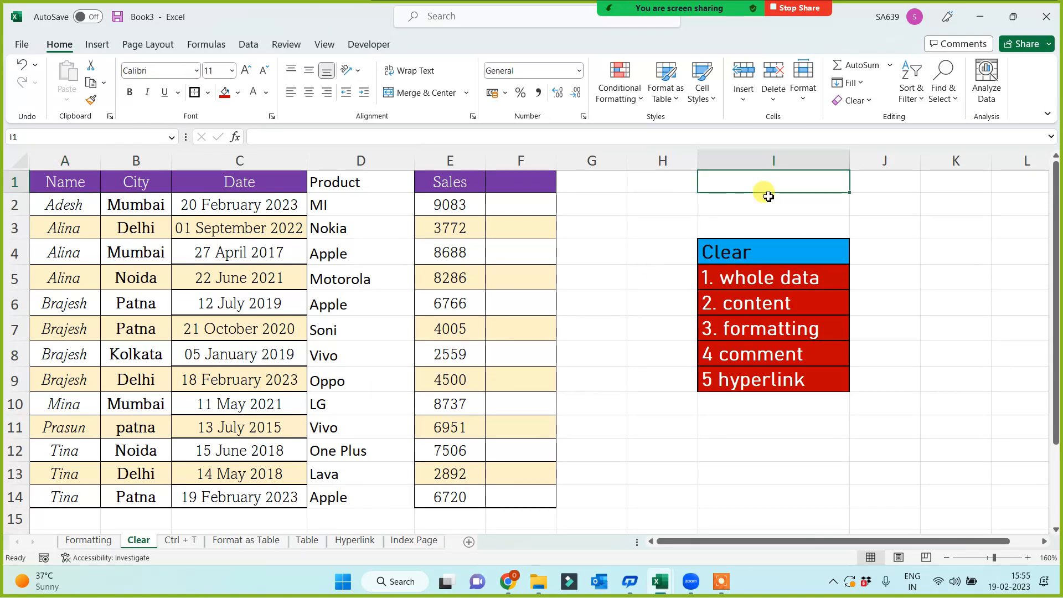
type("Jump")
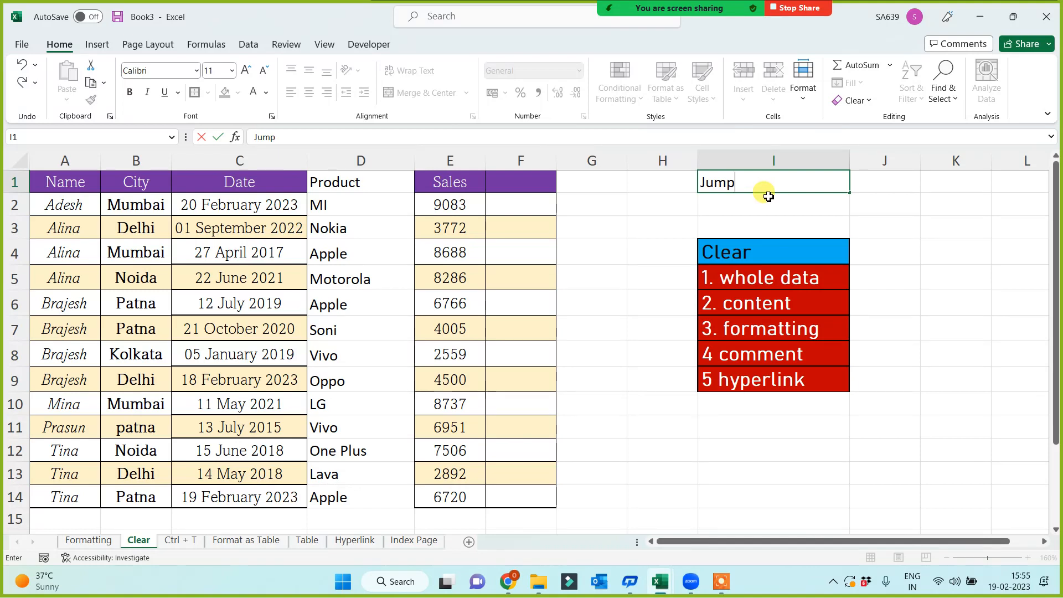
type(" to Index page")
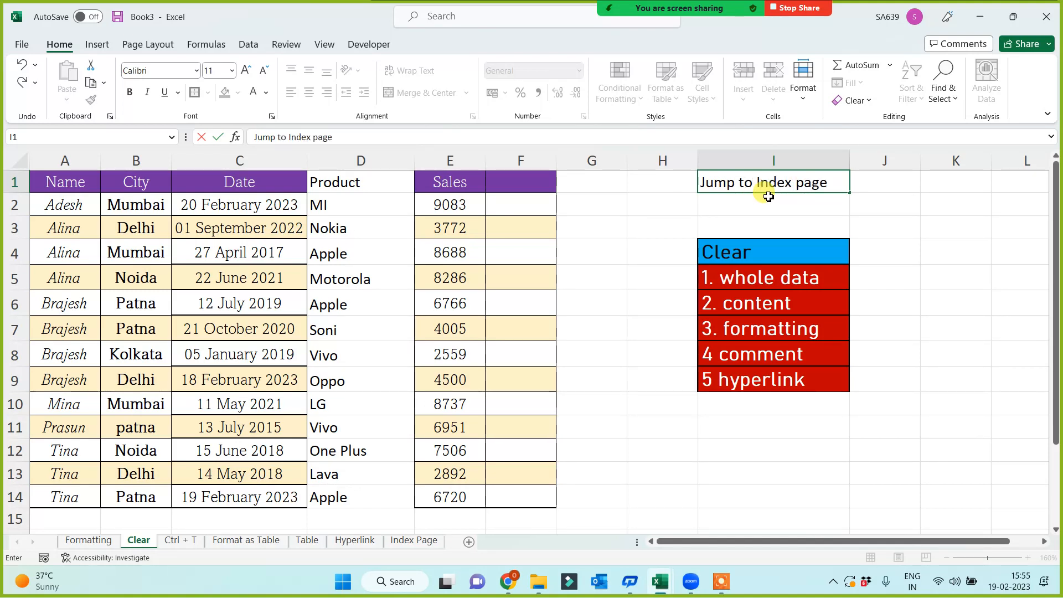
left_click(939, 203)
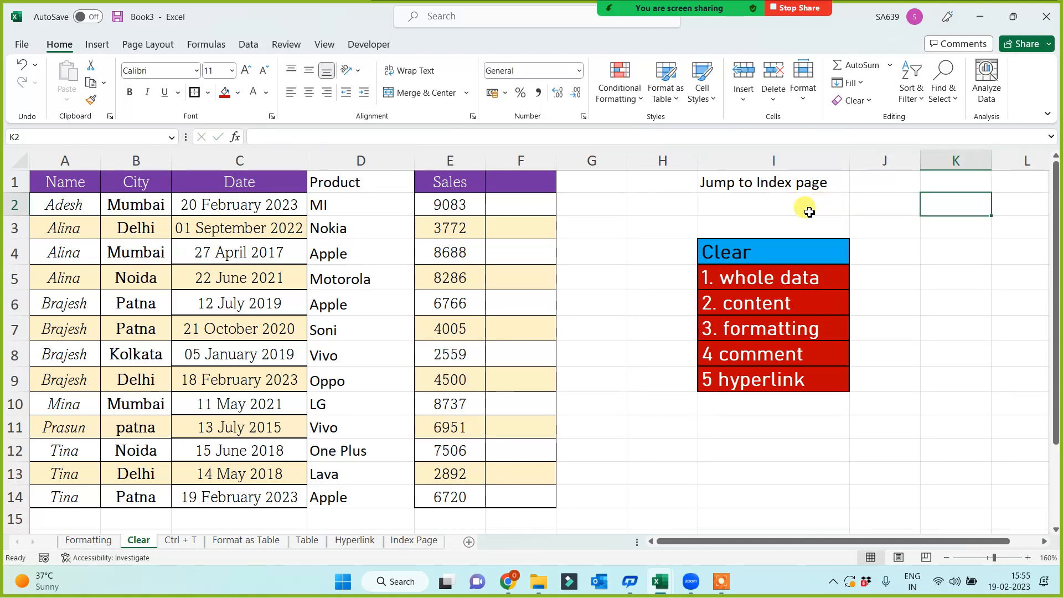
left_click(756, 178)
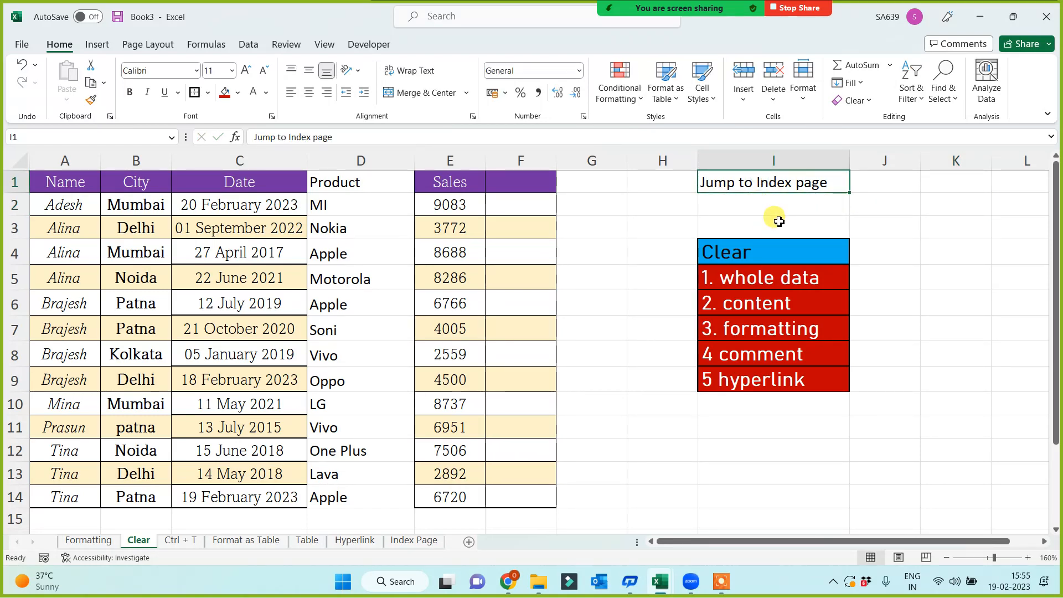
Link I1 to the Index Page sheet and follow it to test.
right_click(764, 189)
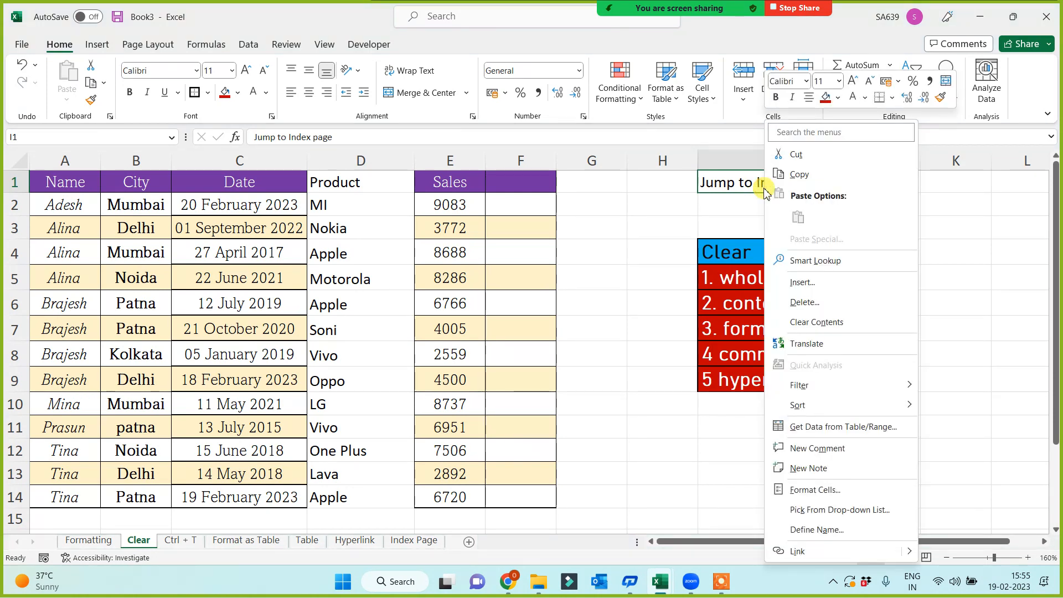
left_click(803, 552)
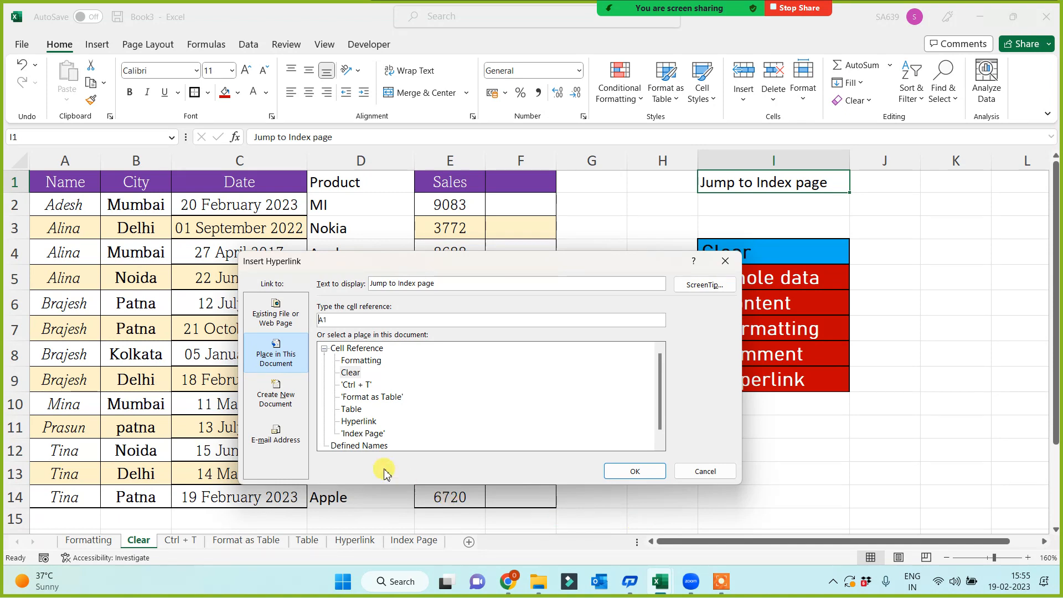
left_click(363, 433)
left_click(654, 472)
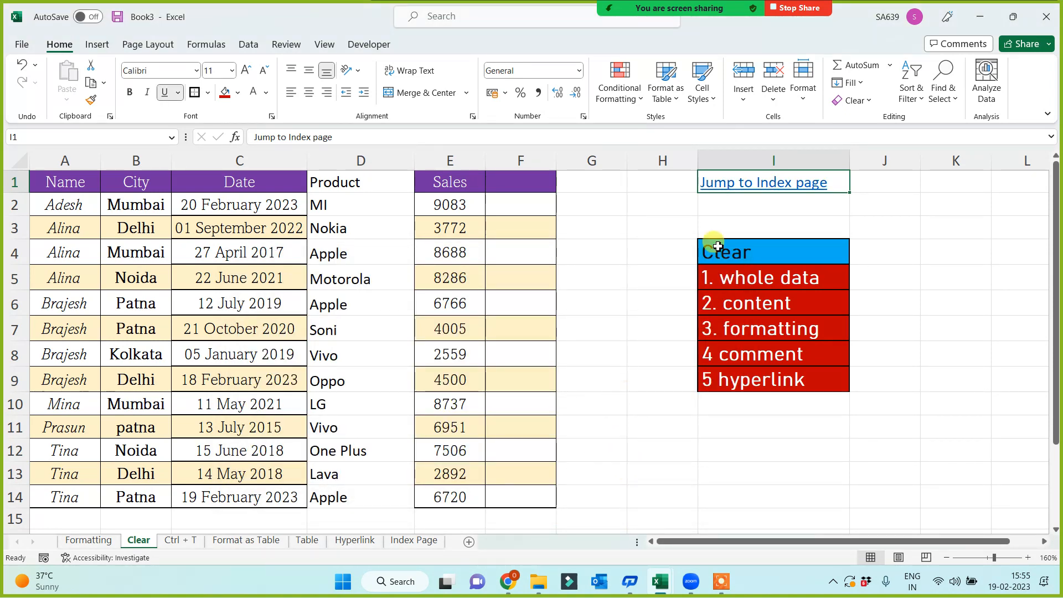
left_click(747, 183)
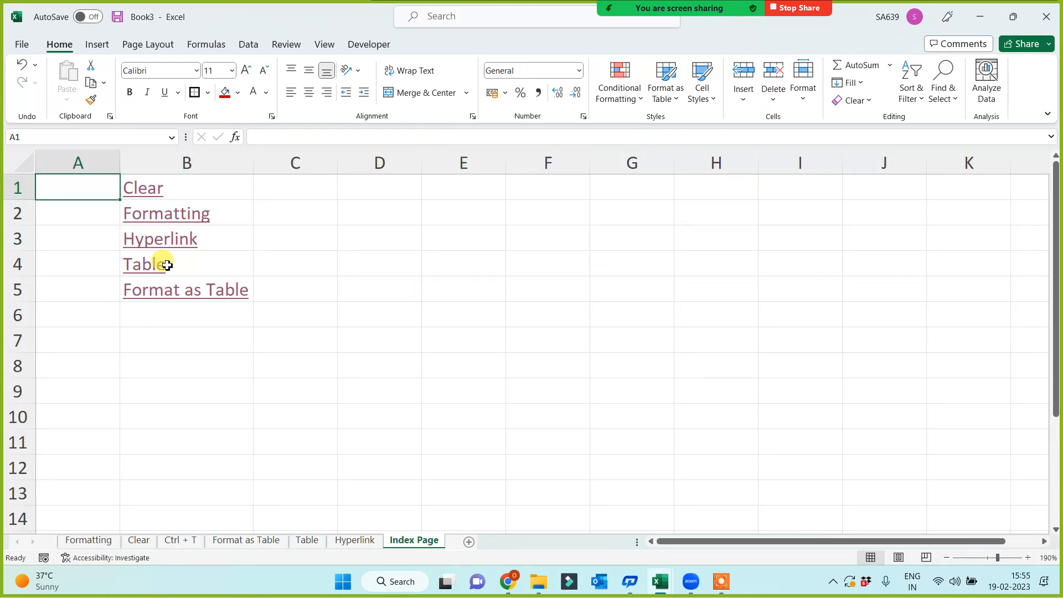
Test the Clear link from Index Page and back, then copy the Jump to Index page link in I1.
left_click(148, 191)
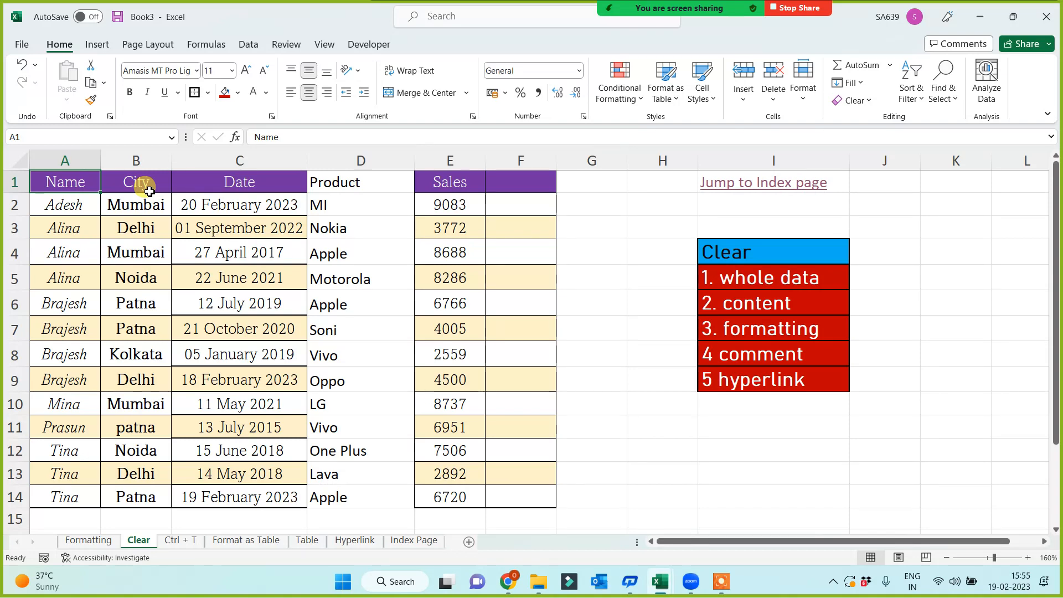
left_click(725, 184)
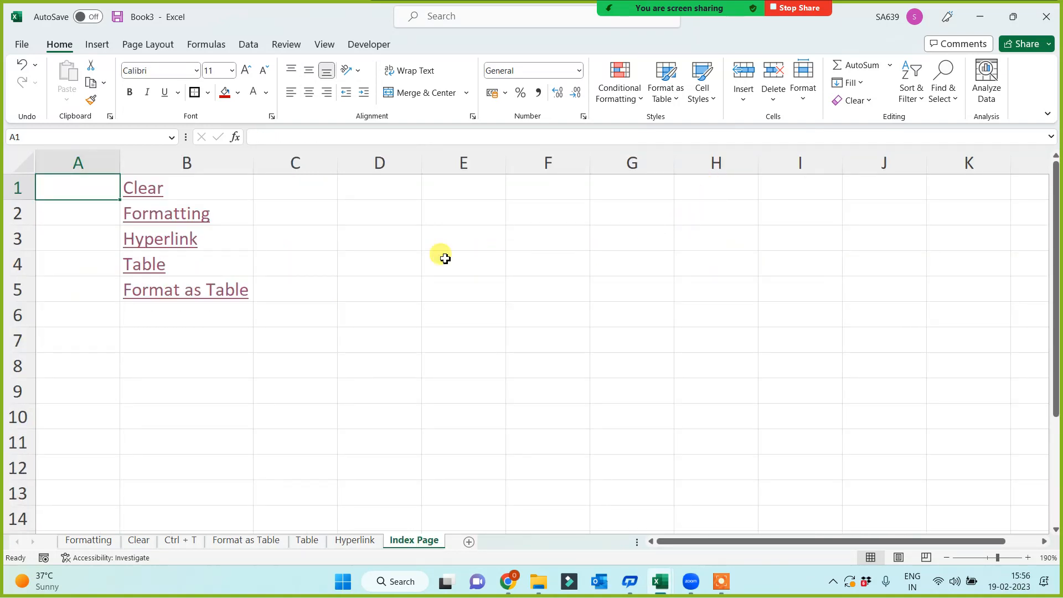
left_click(142, 193)
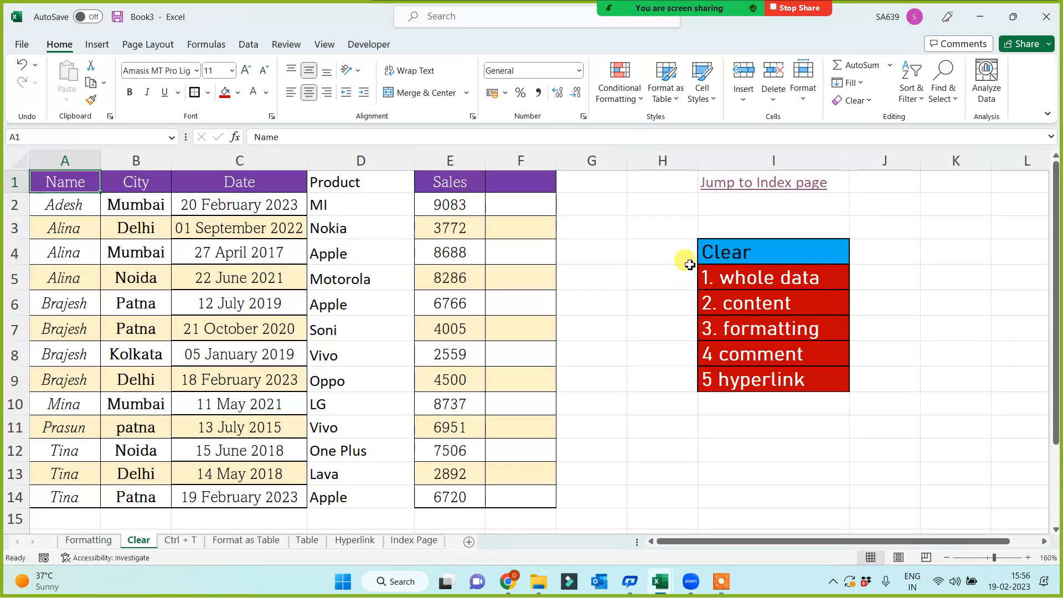
key("Up")
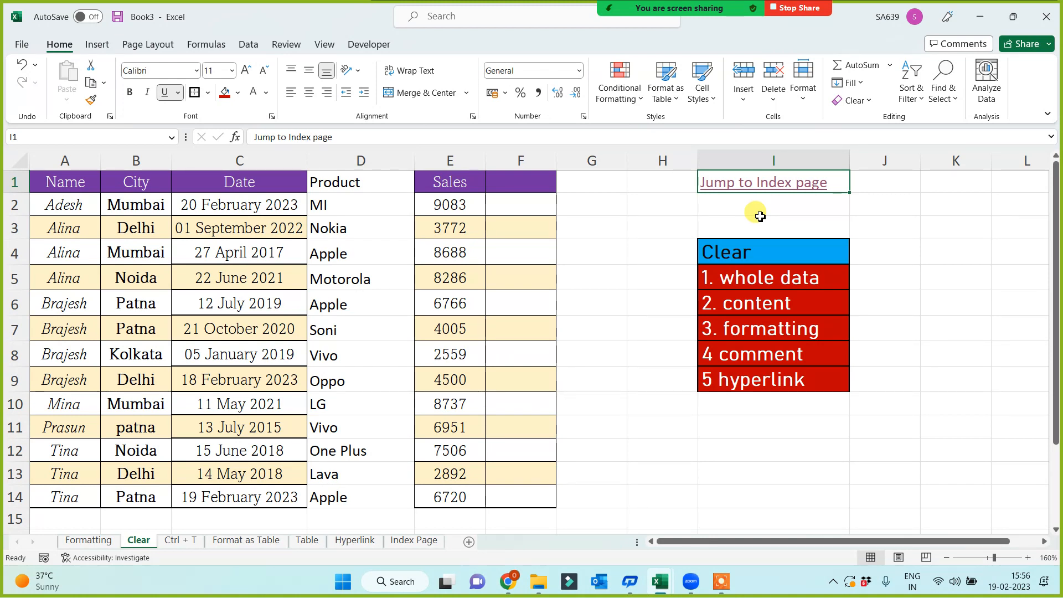
key("ctrl+c")
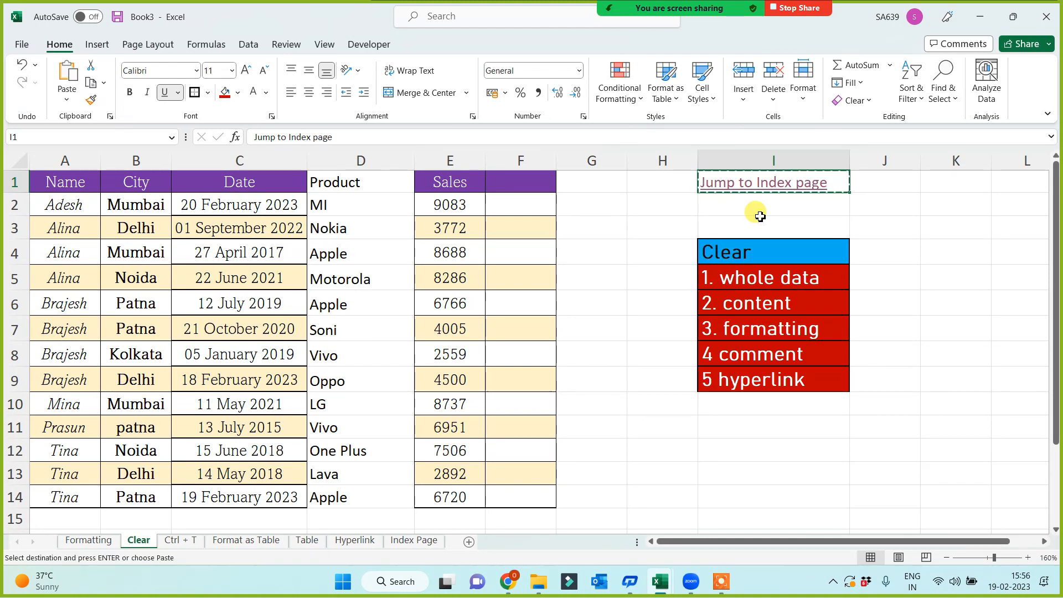
Paste the Jump to Index page link into Formatting K1, Format as Table I2, Table J6 and Hyperlink A1.
left_click(89, 541)
left_click(838, 187)
key("ctrl+v")
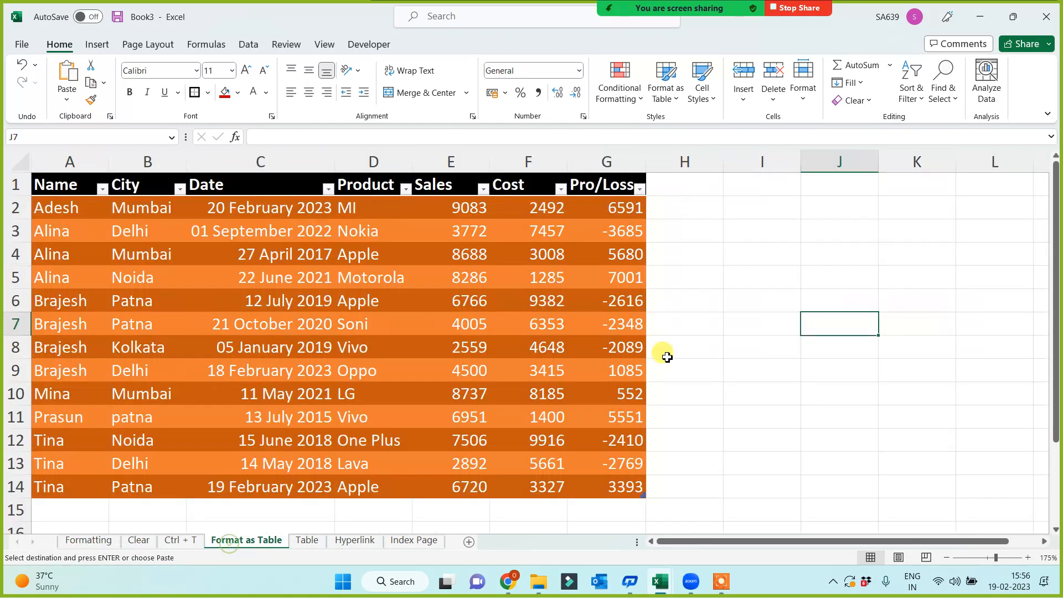
left_click(246, 541)
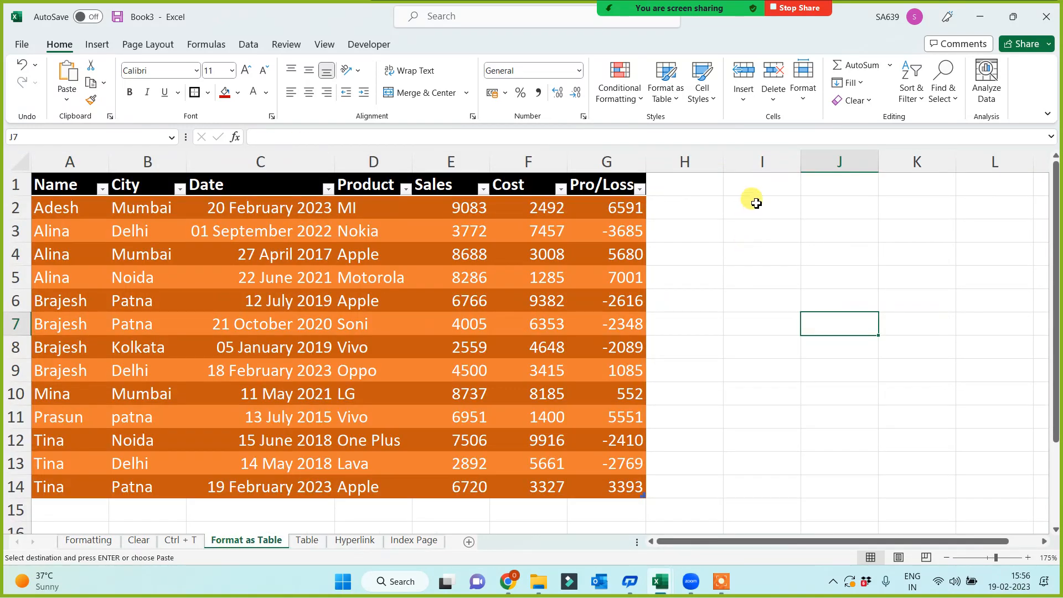
left_click(755, 203)
key("ctrl+v")
left_click(306, 540)
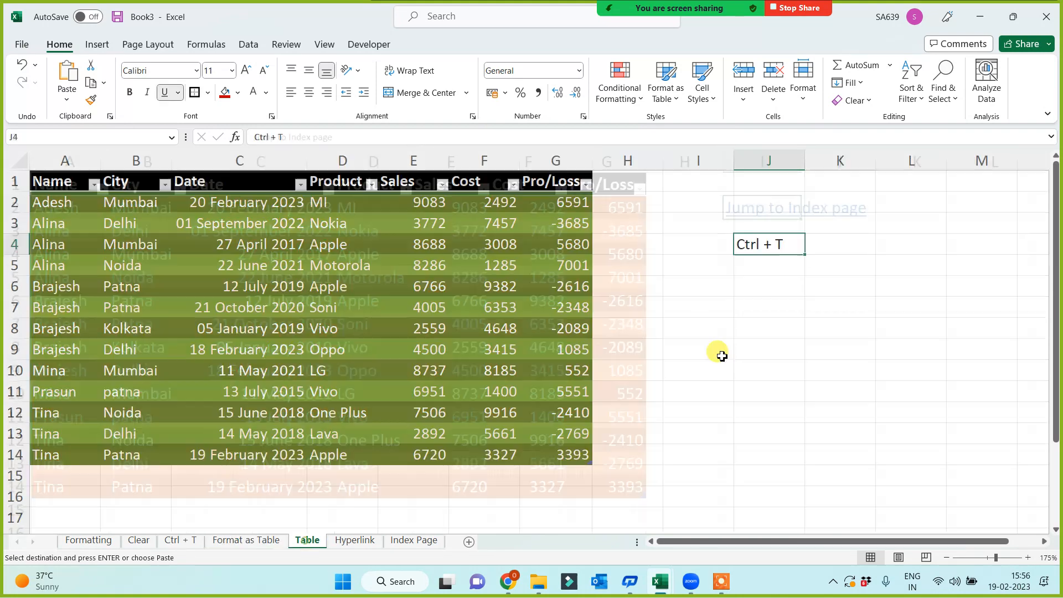
left_click(766, 285)
key("ctrl+v")
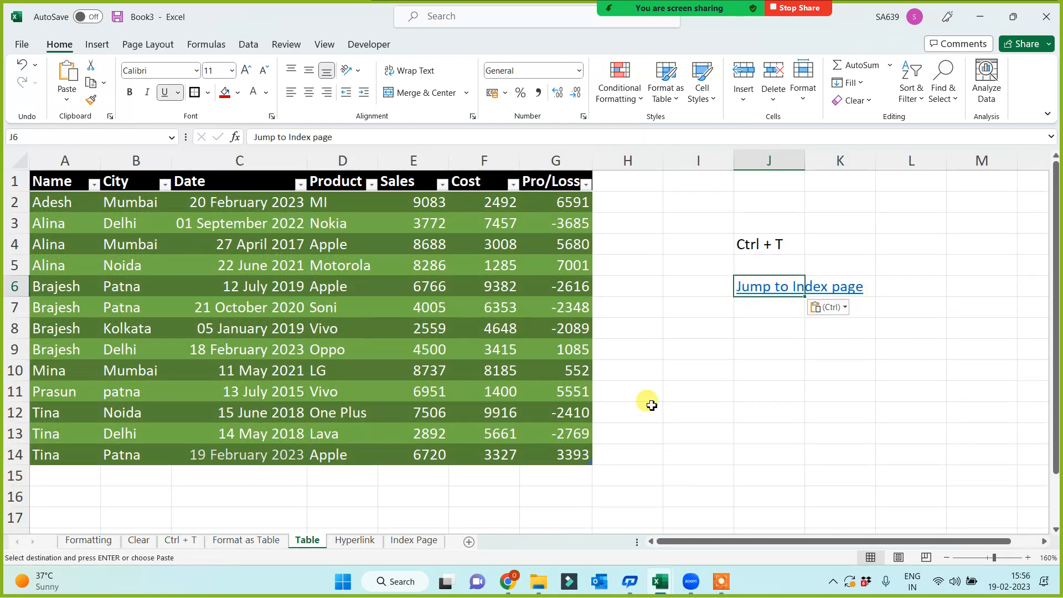
left_click(361, 544)
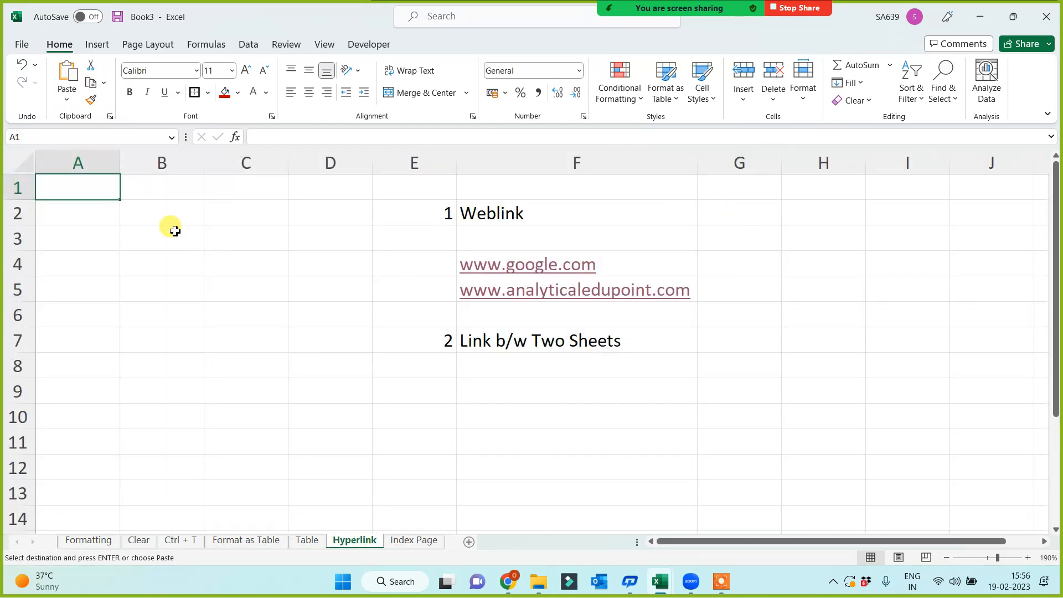
key("ctrl+v")
Paste the same link into cell I4 of the Ctrl + T sheet.
left_click(413, 540)
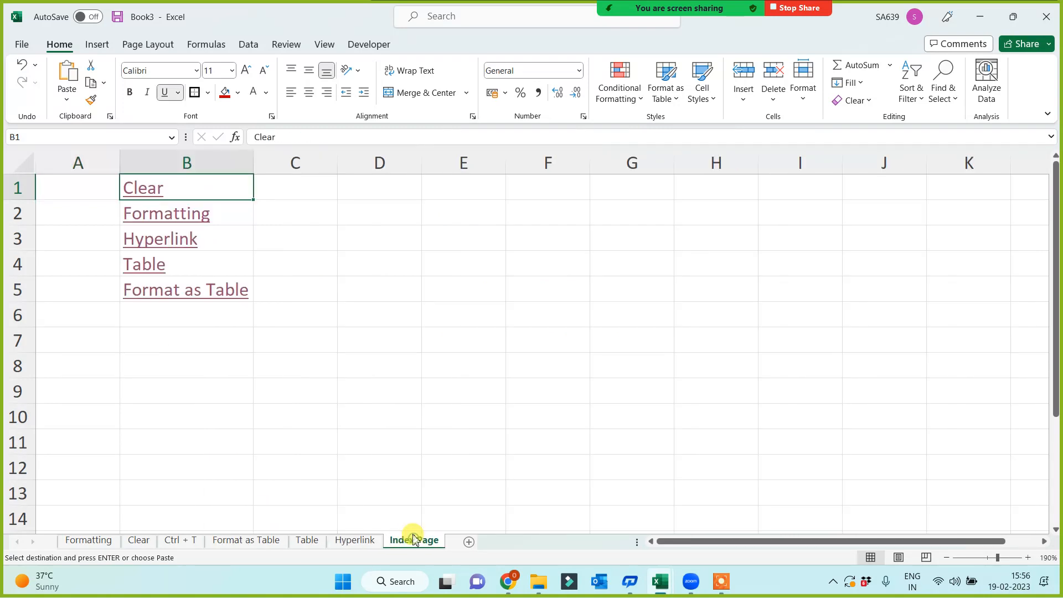
left_click(308, 539)
left_click(237, 541)
left_click(186, 542)
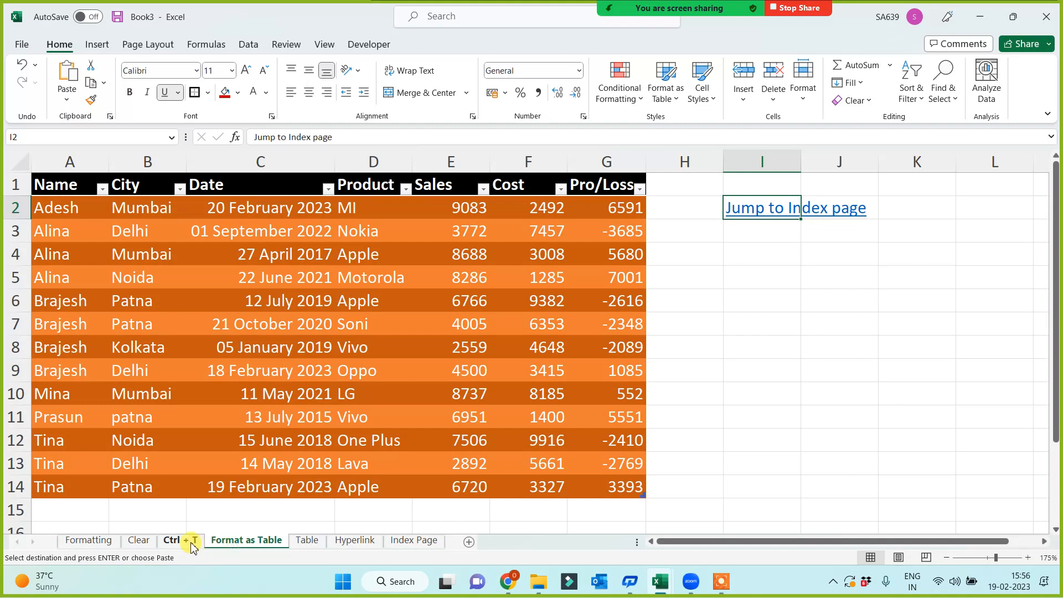
left_click(689, 243)
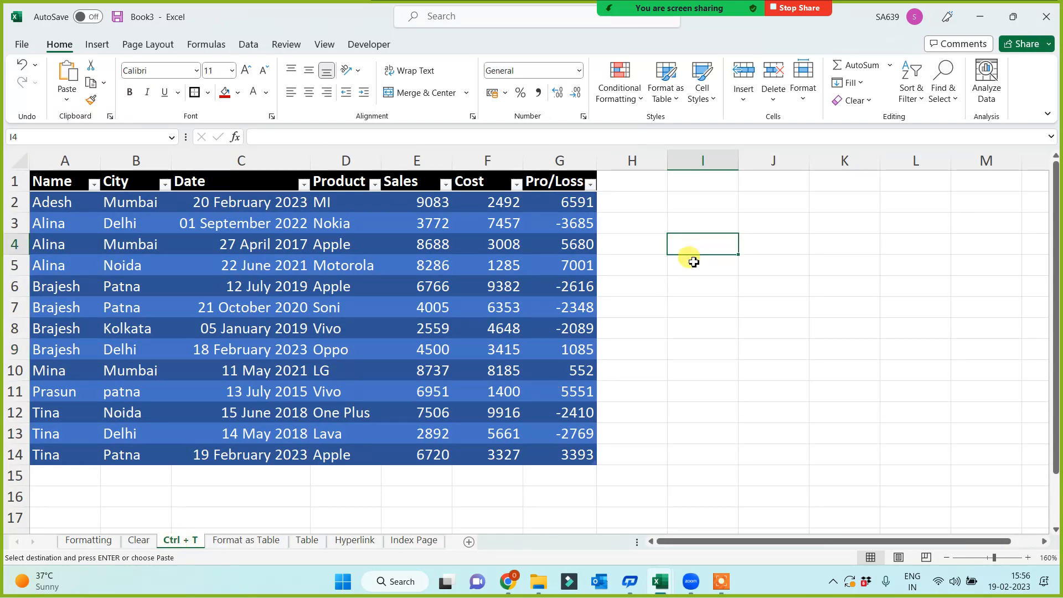
key("ctrl+v")
Test the Hyperlink and Formatting entries on Index Page and their links back.
left_click(414, 540)
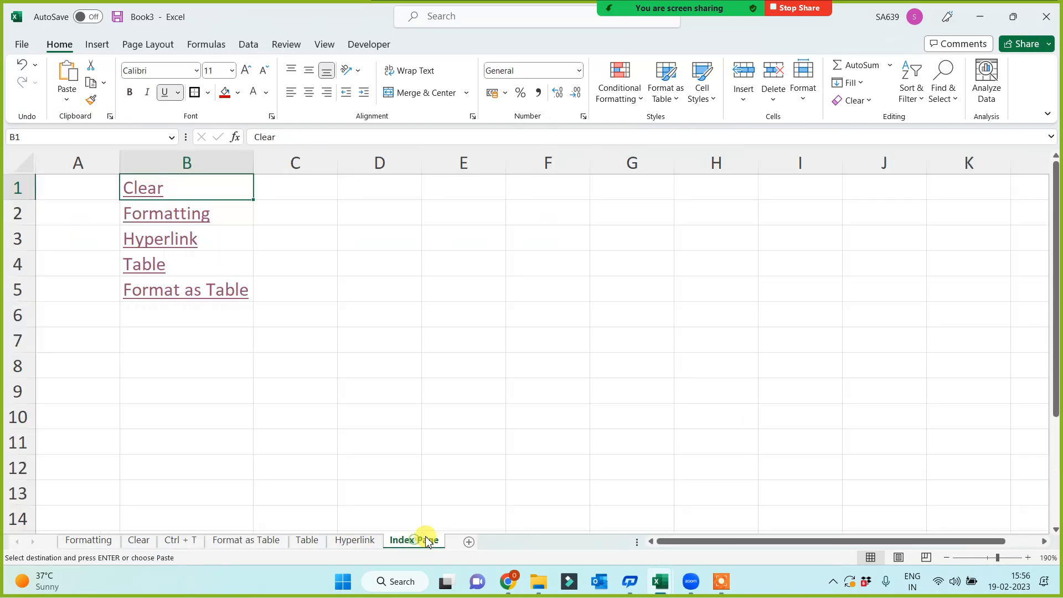
left_click(157, 239)
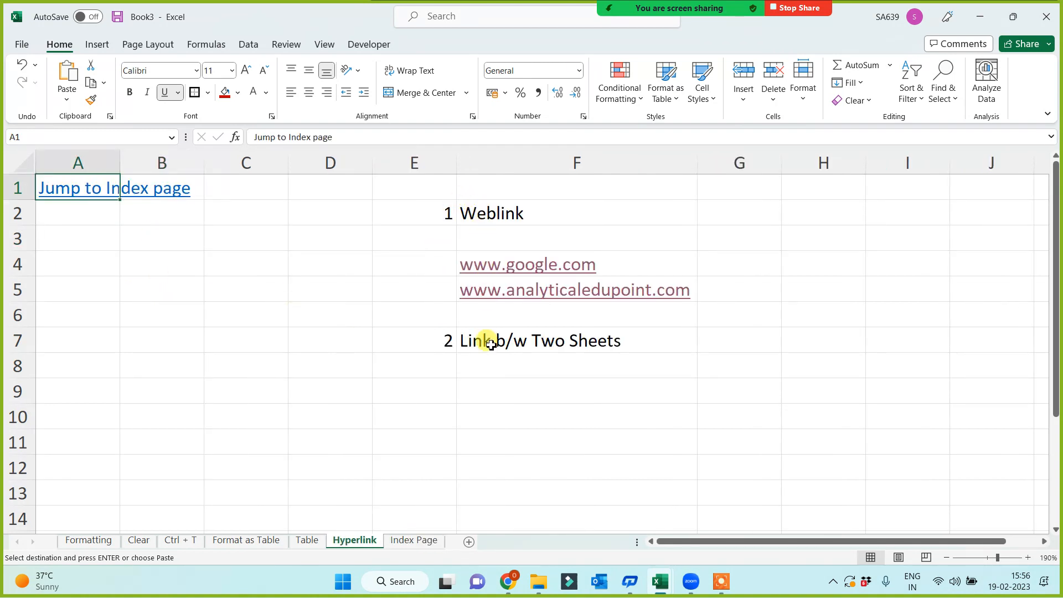
left_click(74, 190)
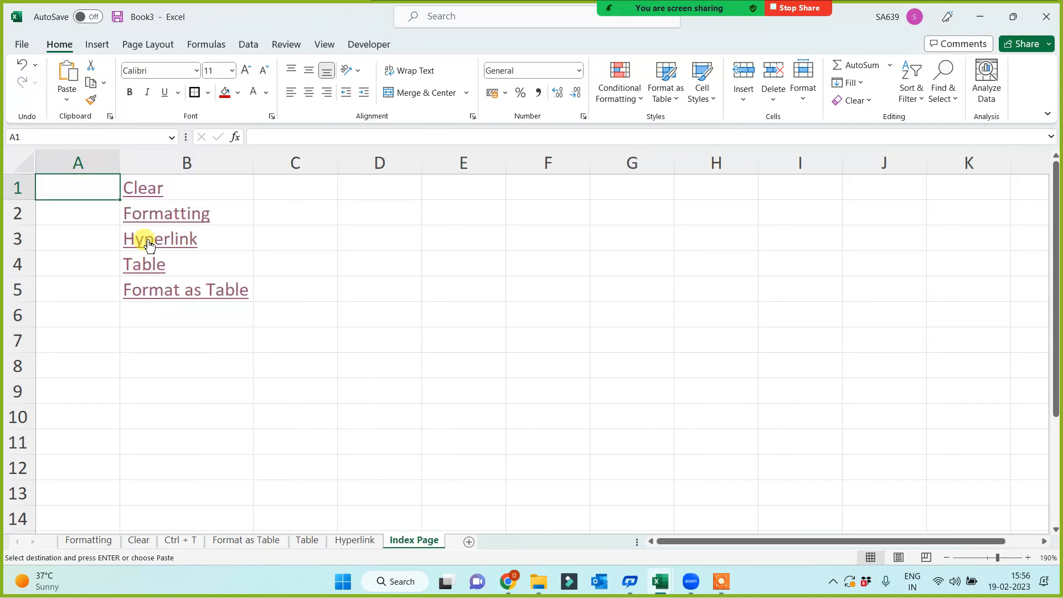
left_click(158, 220)
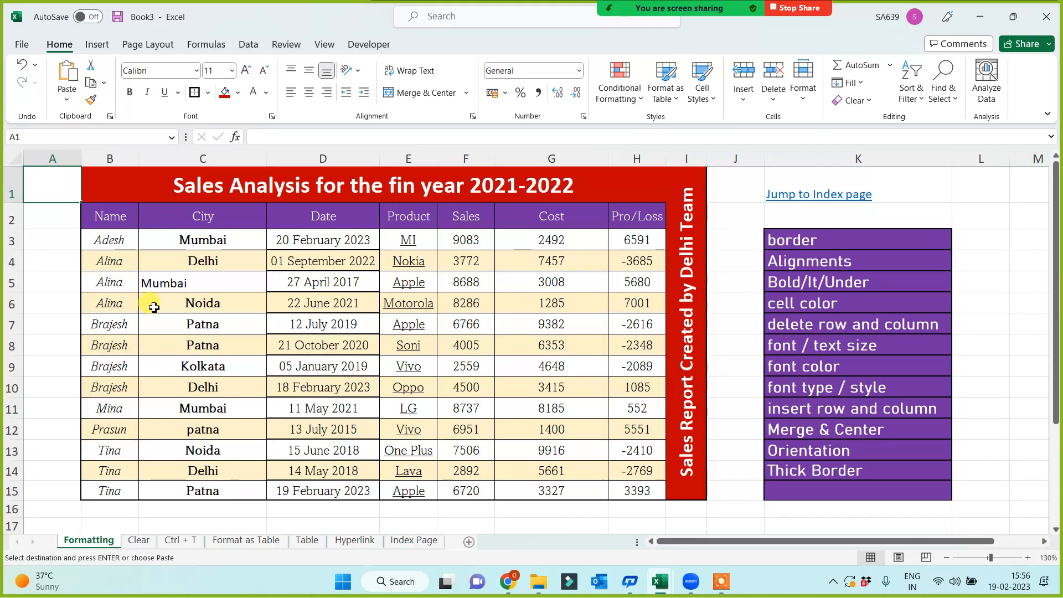
left_click(809, 196)
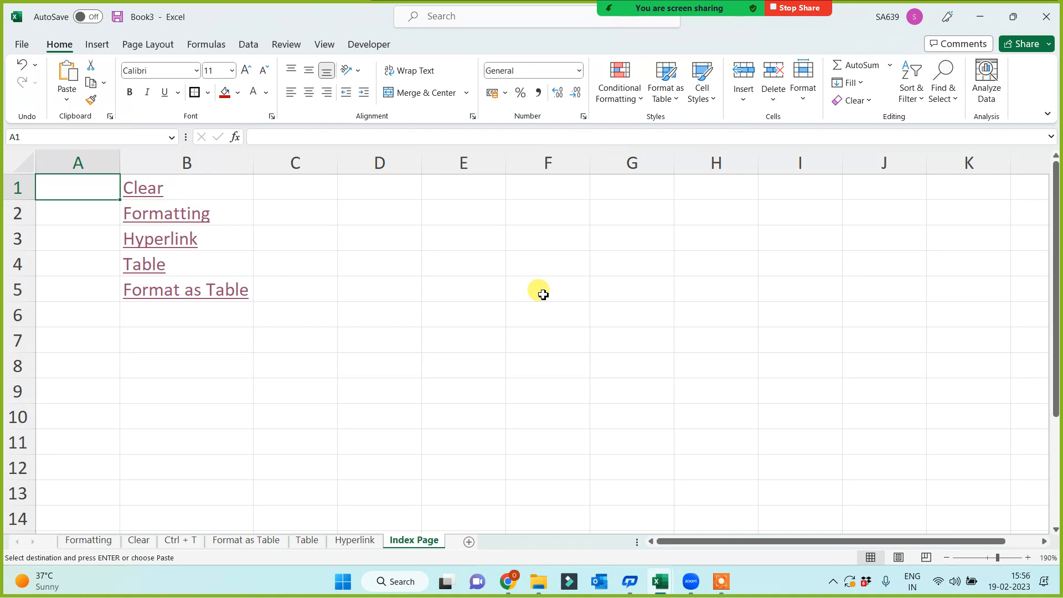
On the Hyperlink sheet, enter 3 in E9 and the heading 'Link b/w files' in F9.
left_click(353, 541)
left_click(451, 398)
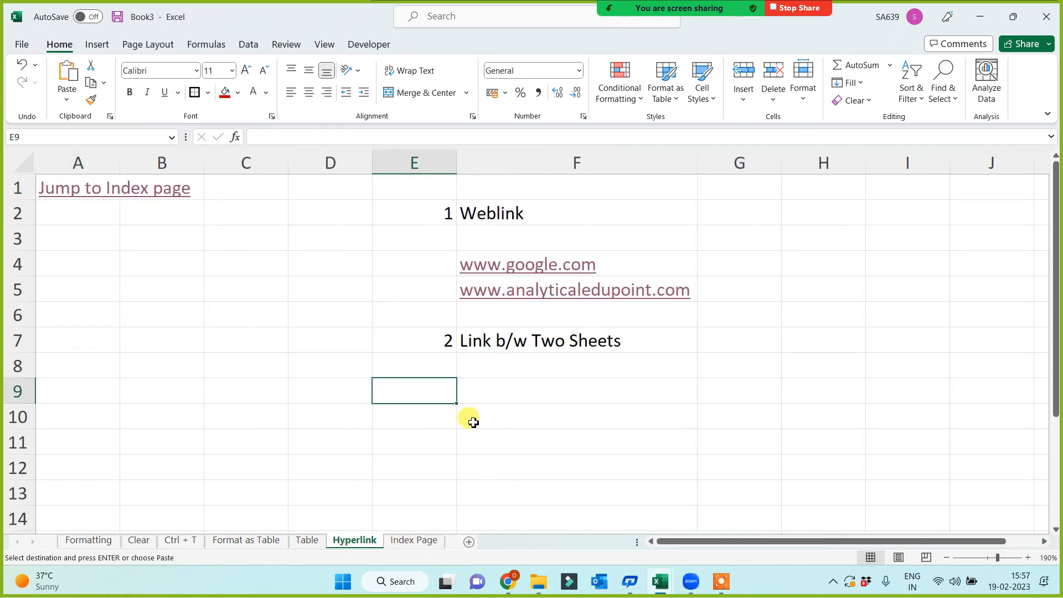
type("3")
left_click(498, 393)
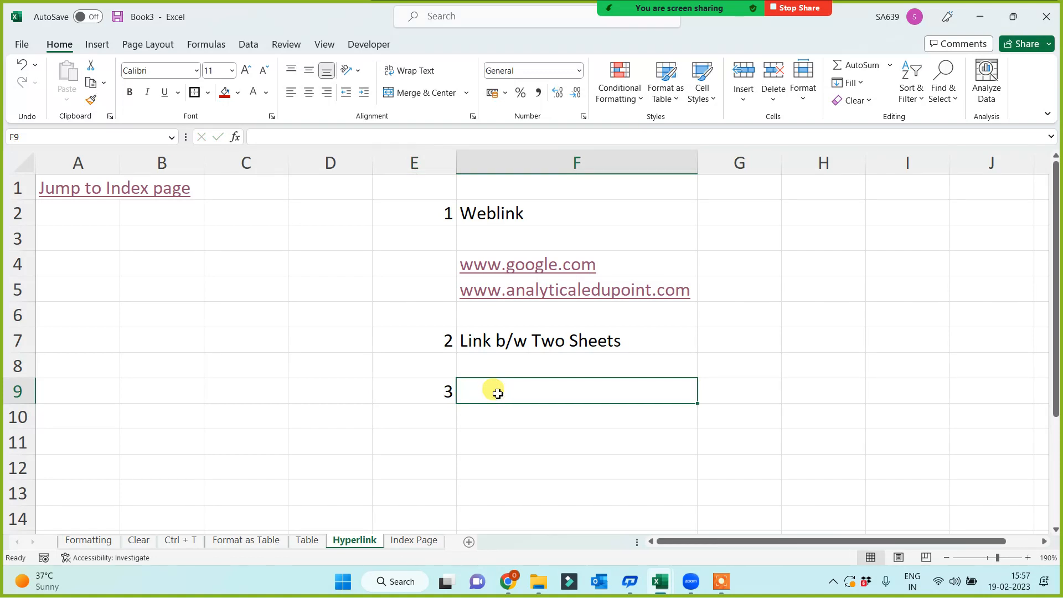
type("Link b")
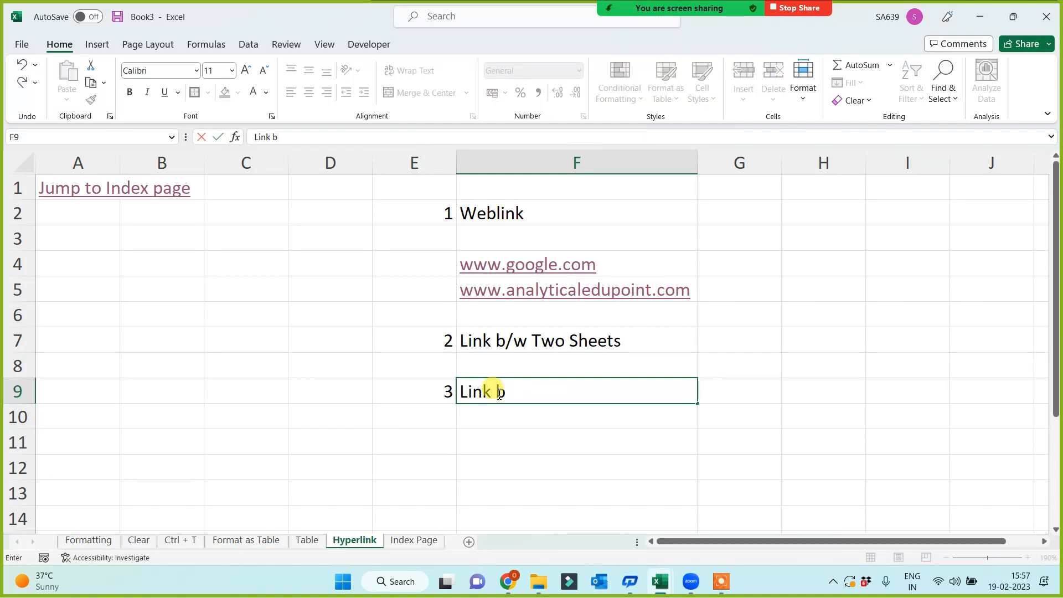
type("/w files")
left_click(507, 450)
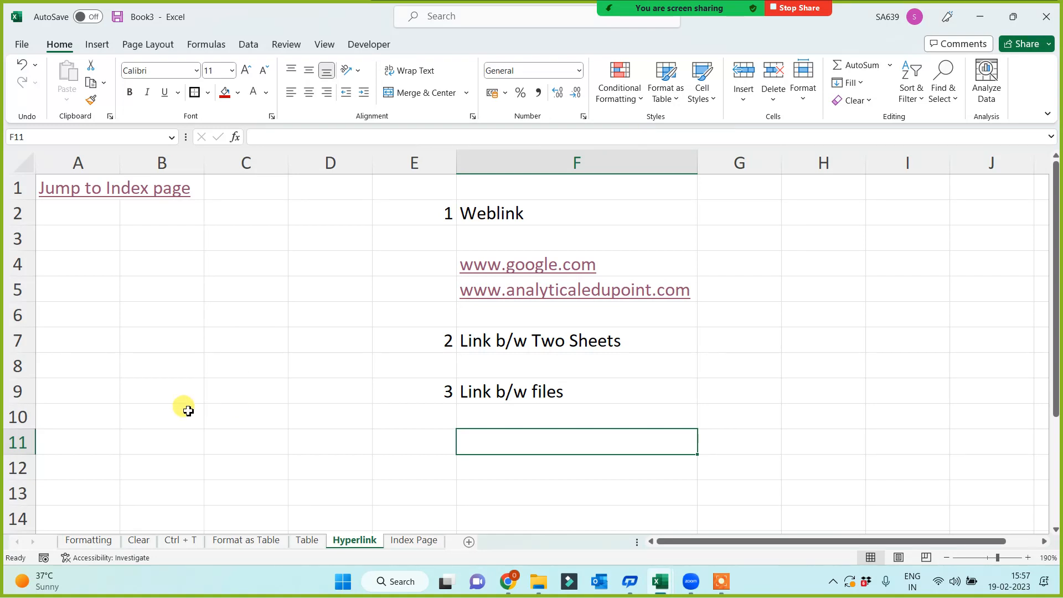
left_click(306, 384)
left_click(245, 304)
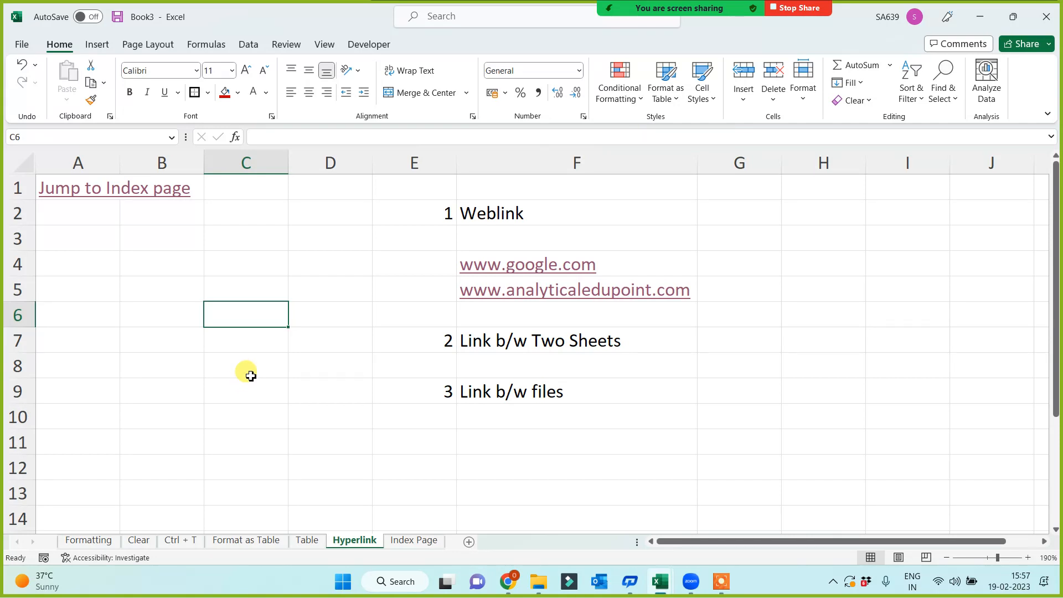
left_click(241, 270)
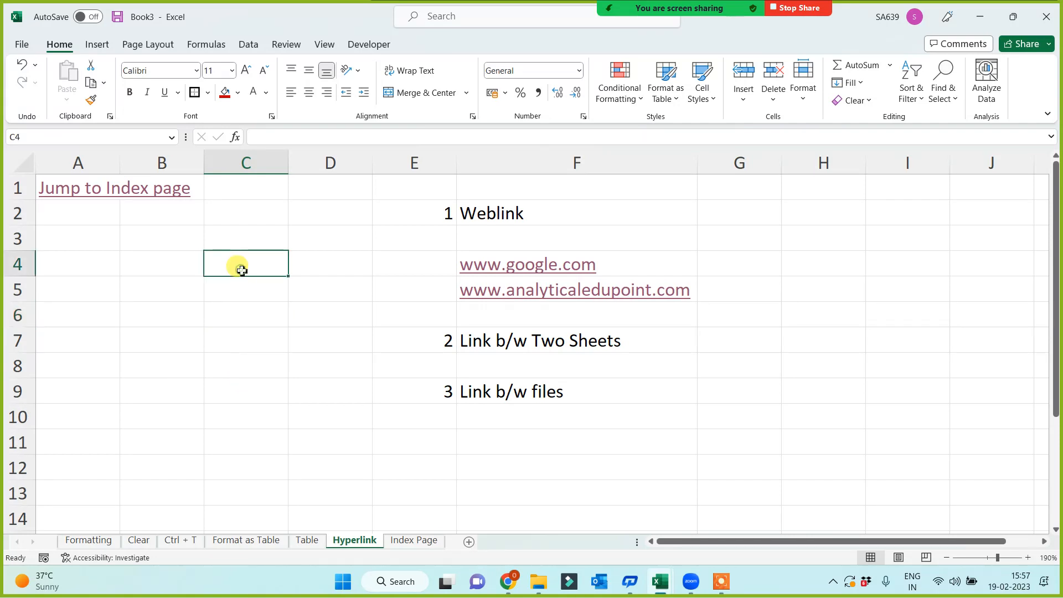
type("day 1")
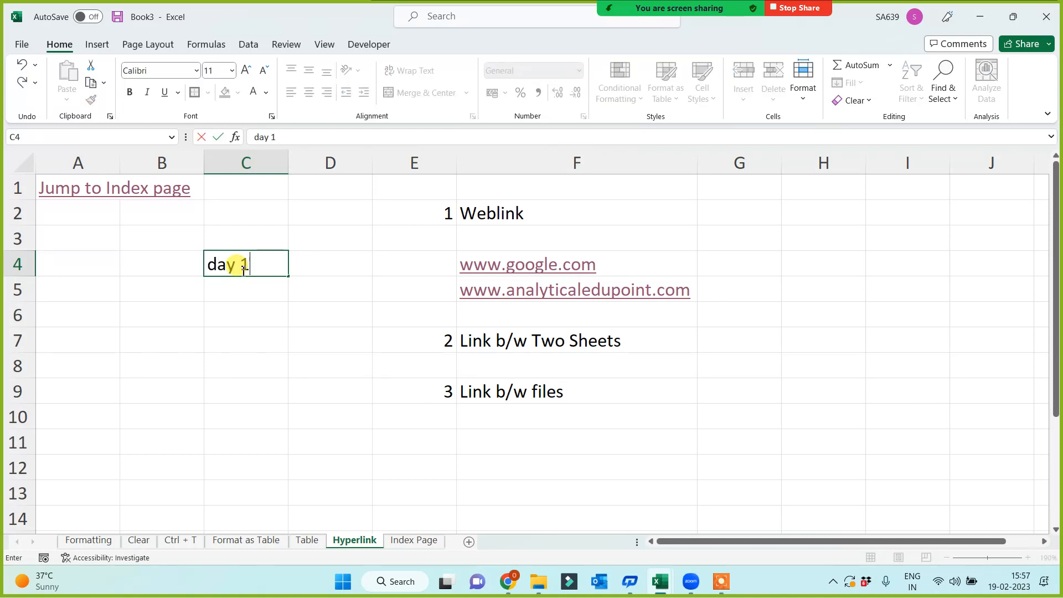
key("Return")
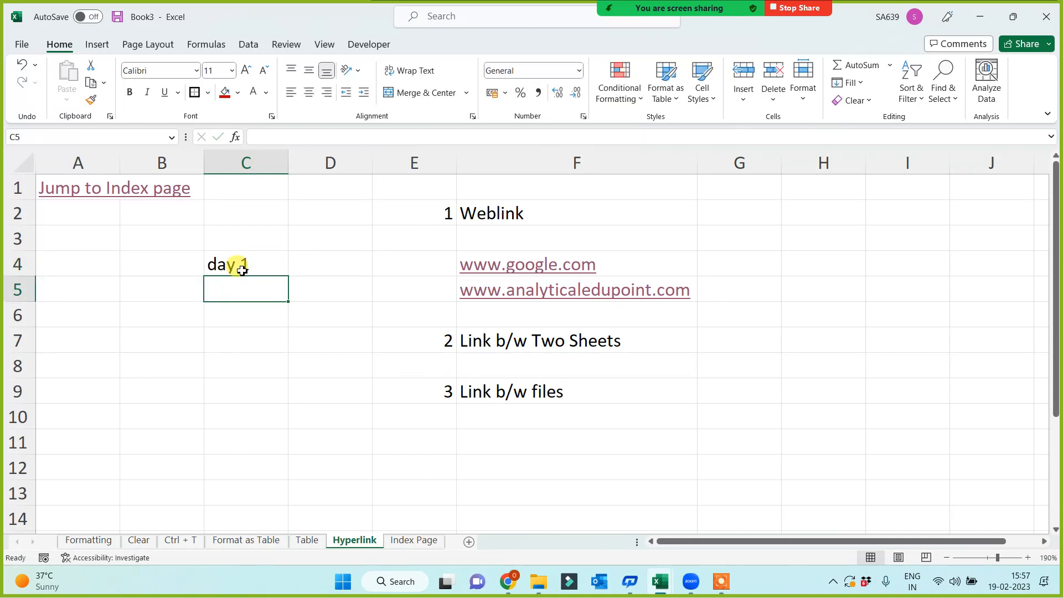
type("day")
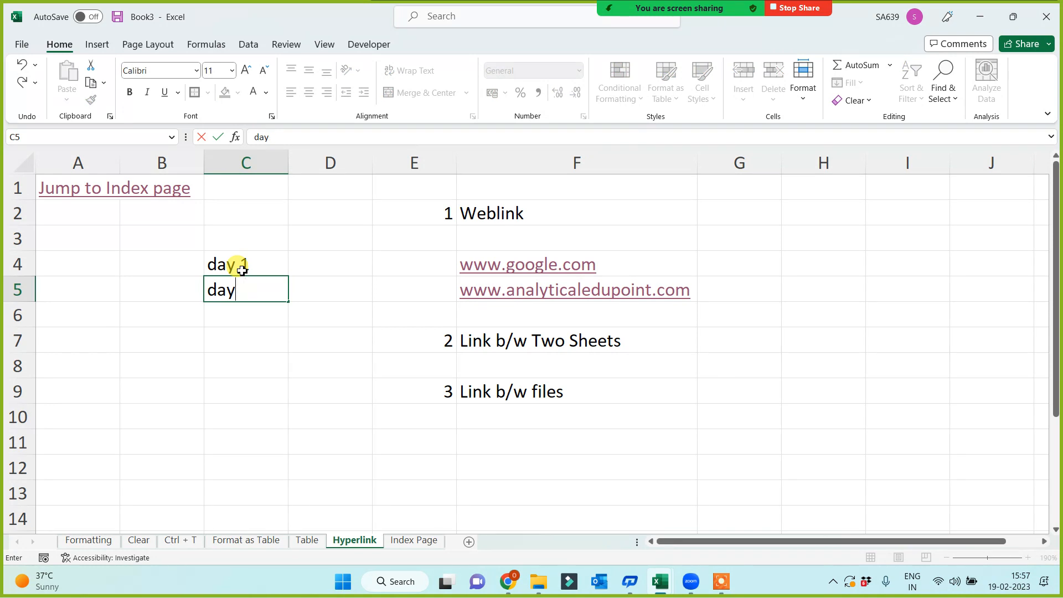
type("u 2")
key("Return")
type("day 3")
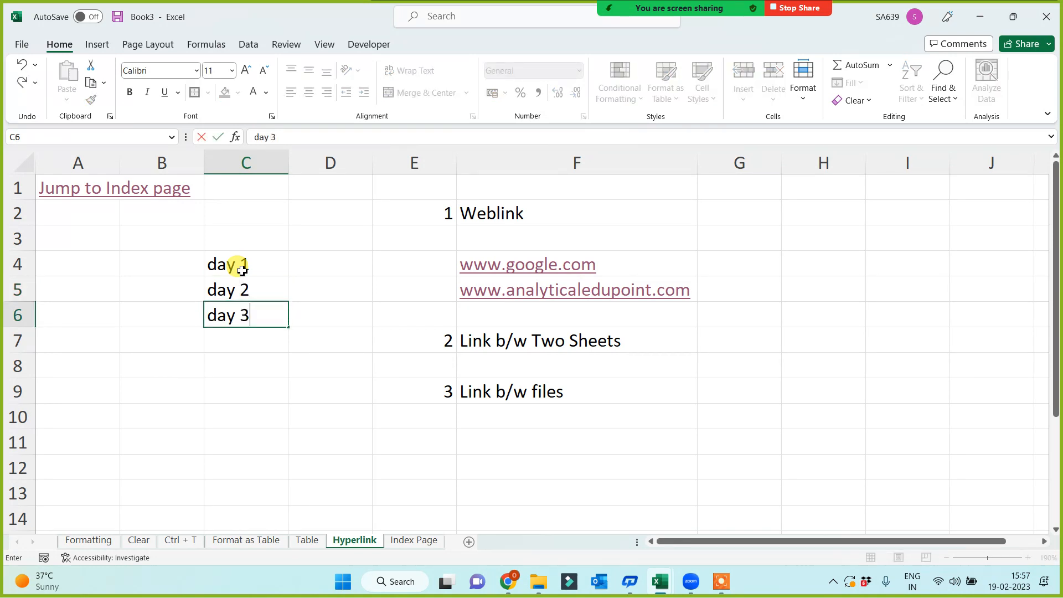
key("Return")
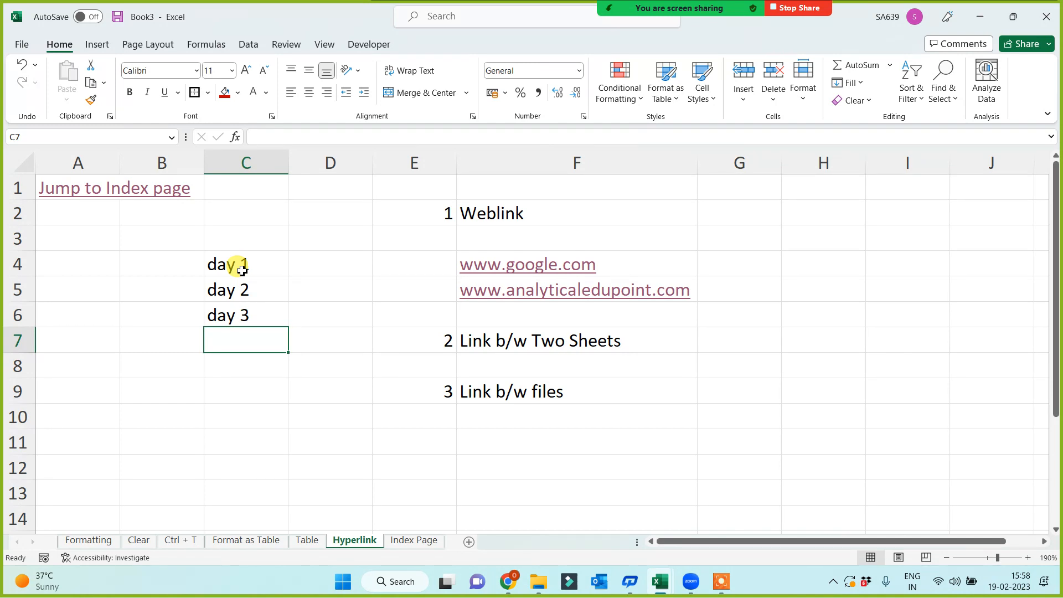
left_click(256, 413)
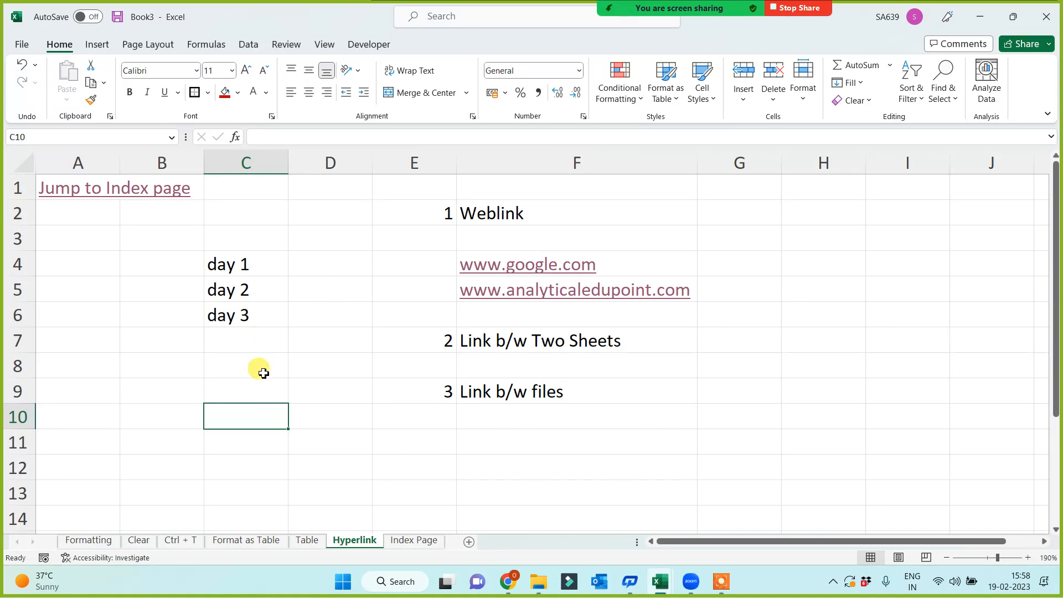
left_click_drag(244, 266, 244, 316)
left_click(238, 383)
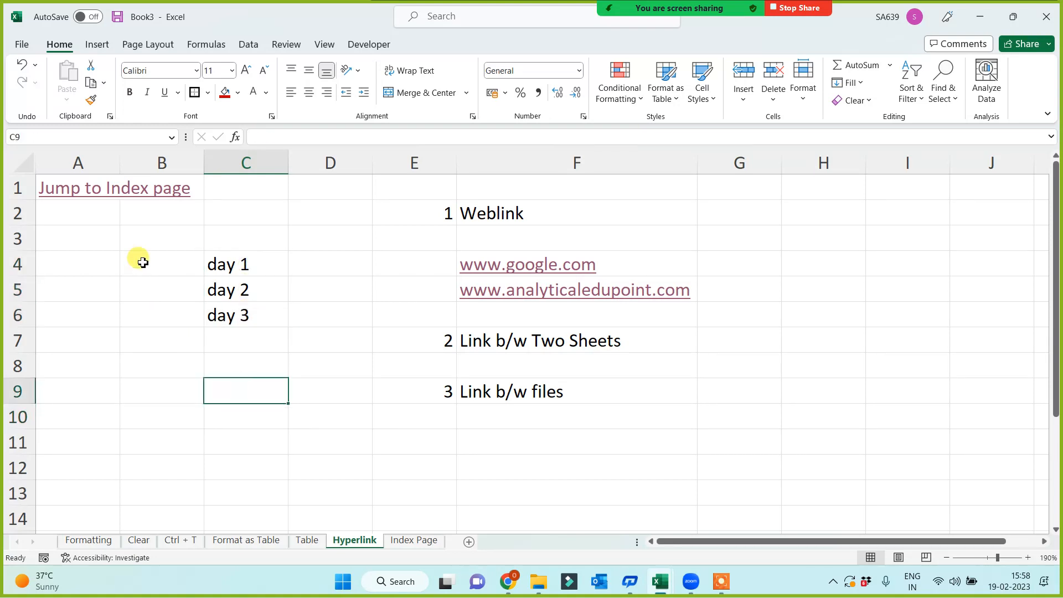
left_click(142, 261)
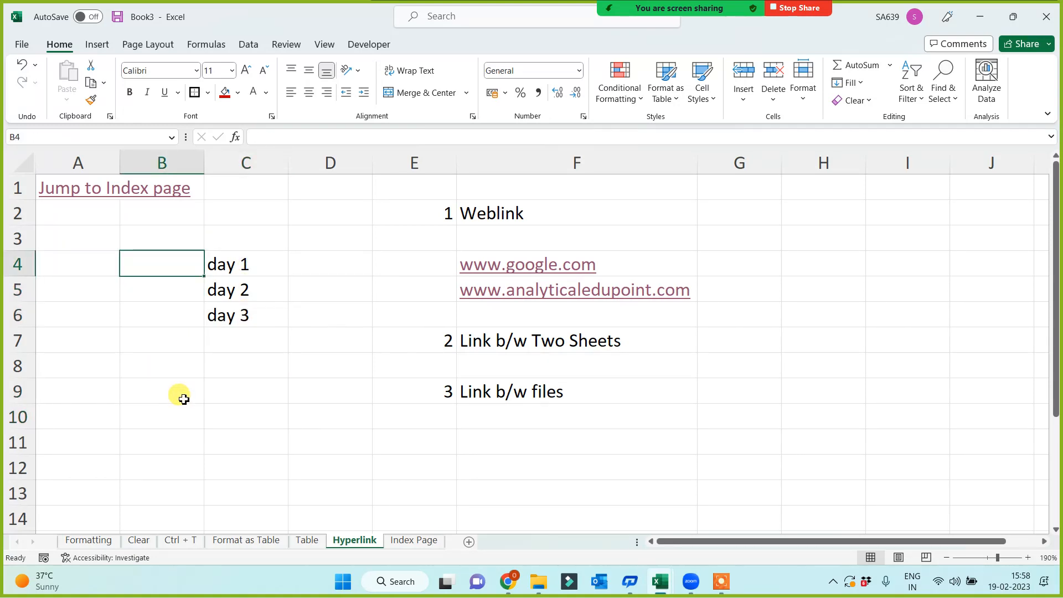
key("Down")
key("Down")
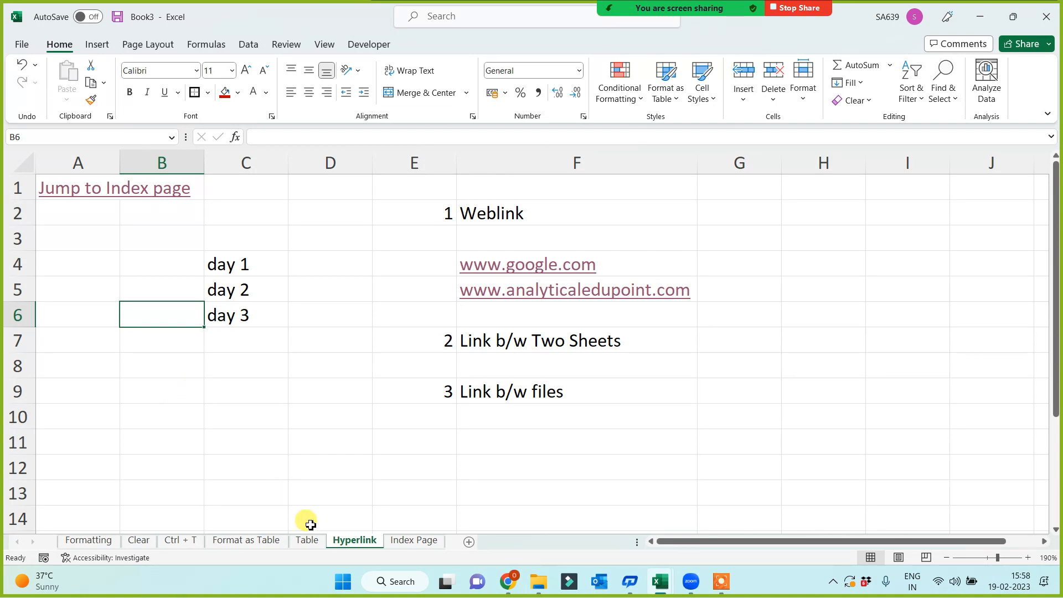
left_click(276, 394)
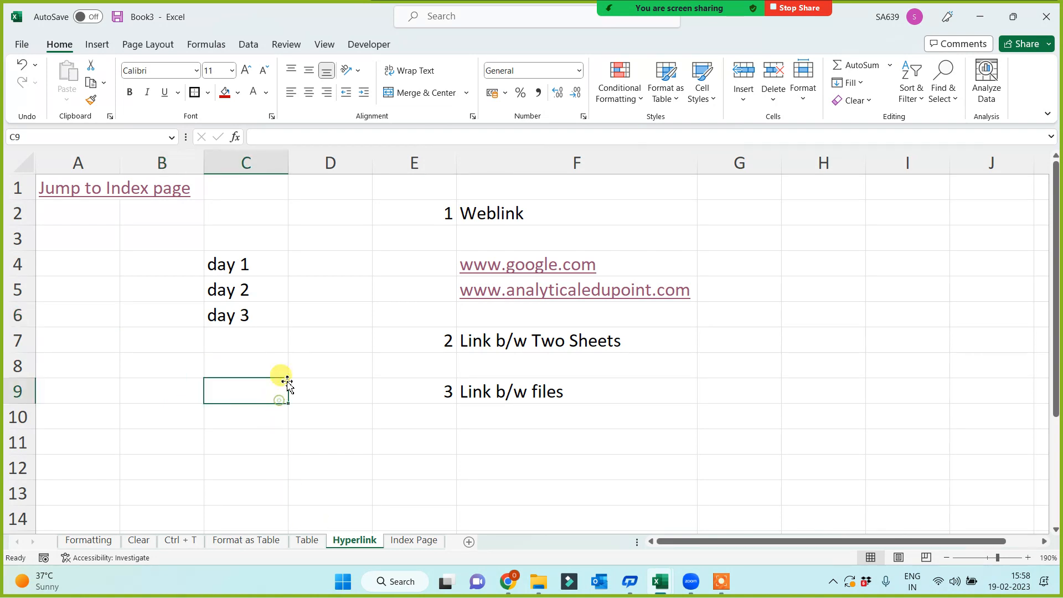
right_click(262, 267)
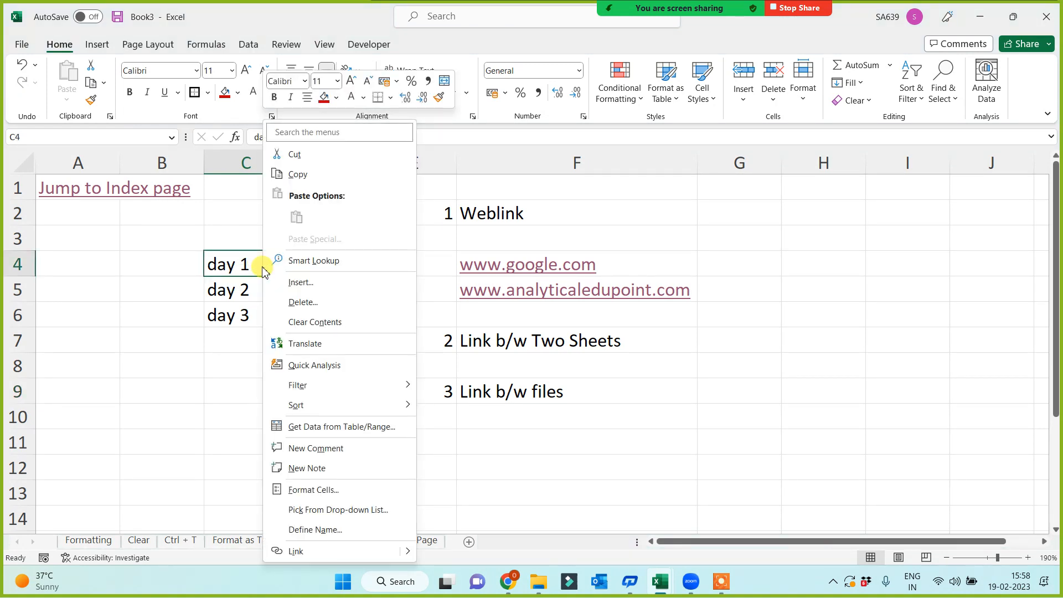
Link day 1 in C4 to the Presentation1.pptx file.
left_click(295, 551)
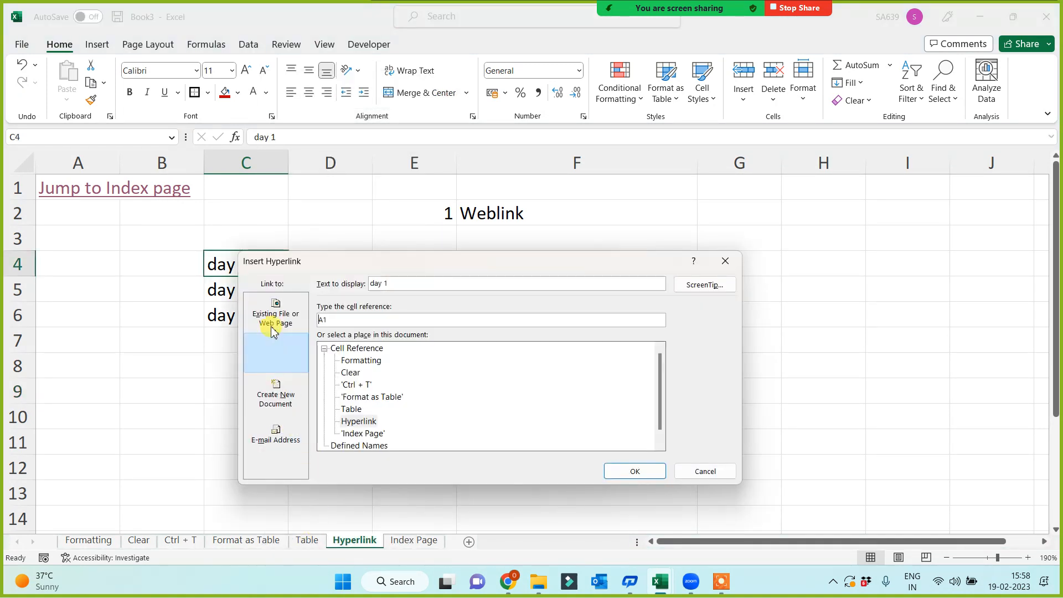
left_click(279, 315)
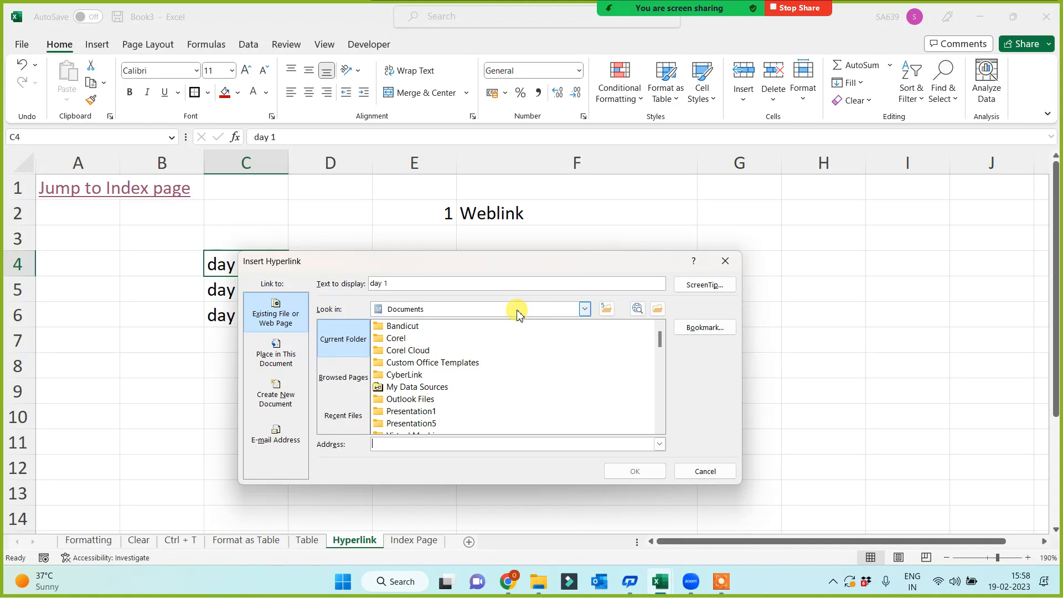
scroll(495, 387, "down", 5)
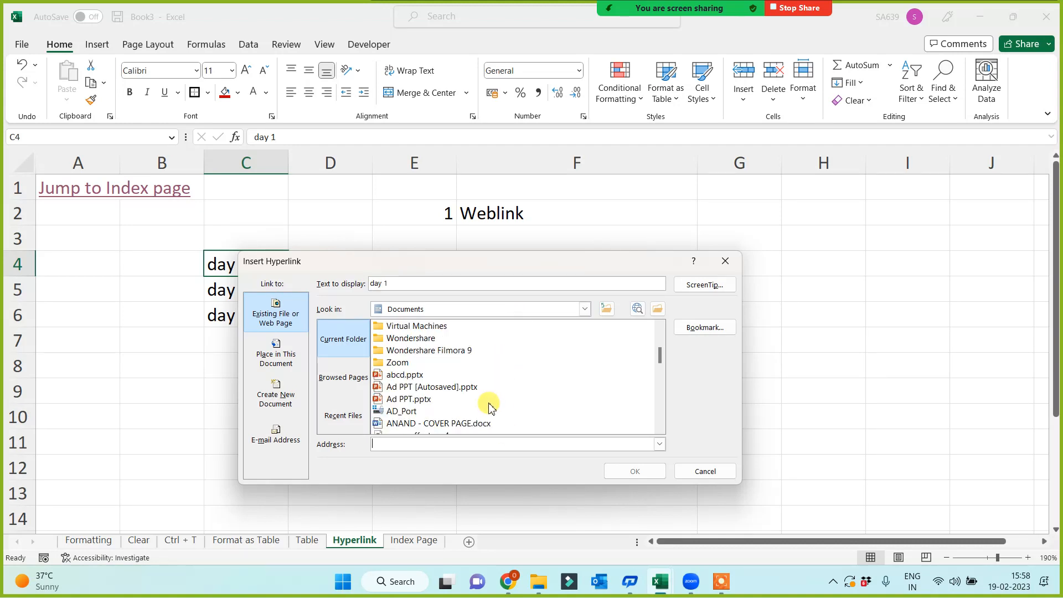
scroll(491, 407, "down", 3)
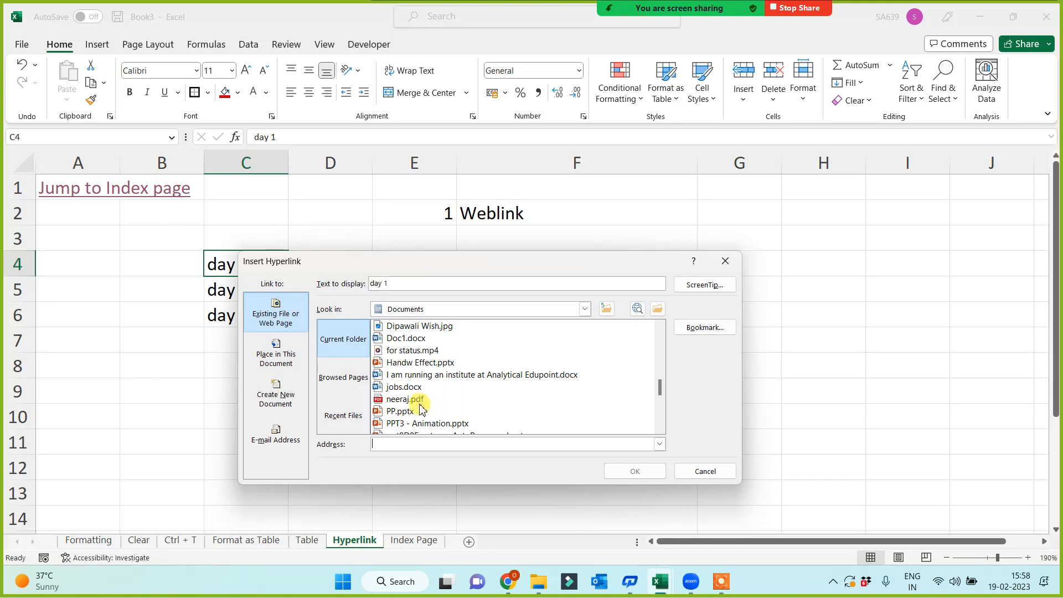
scroll(437, 410, "down", 1)
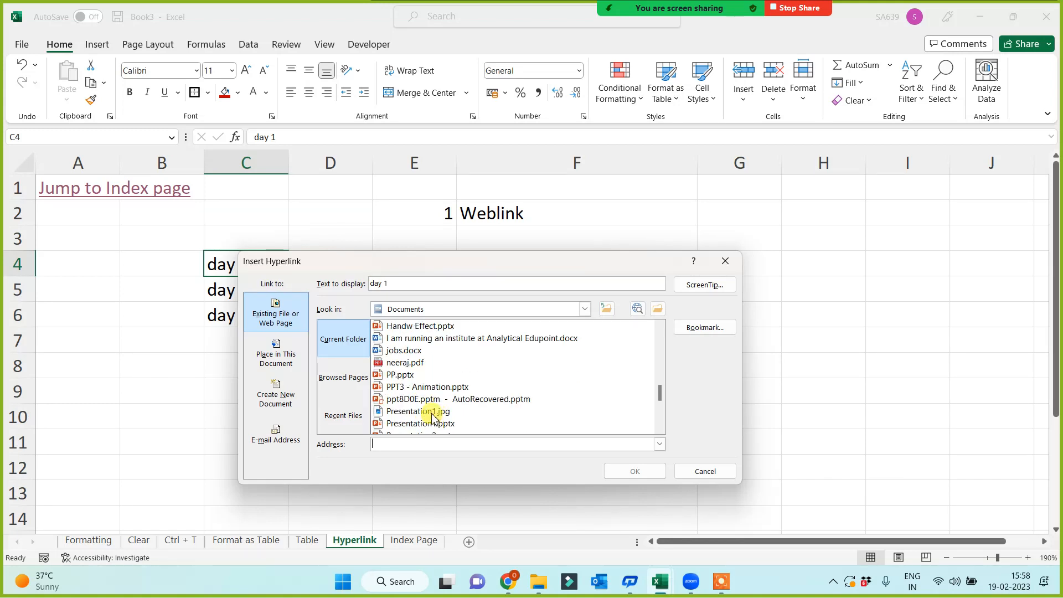
scroll(429, 413, "down", 1)
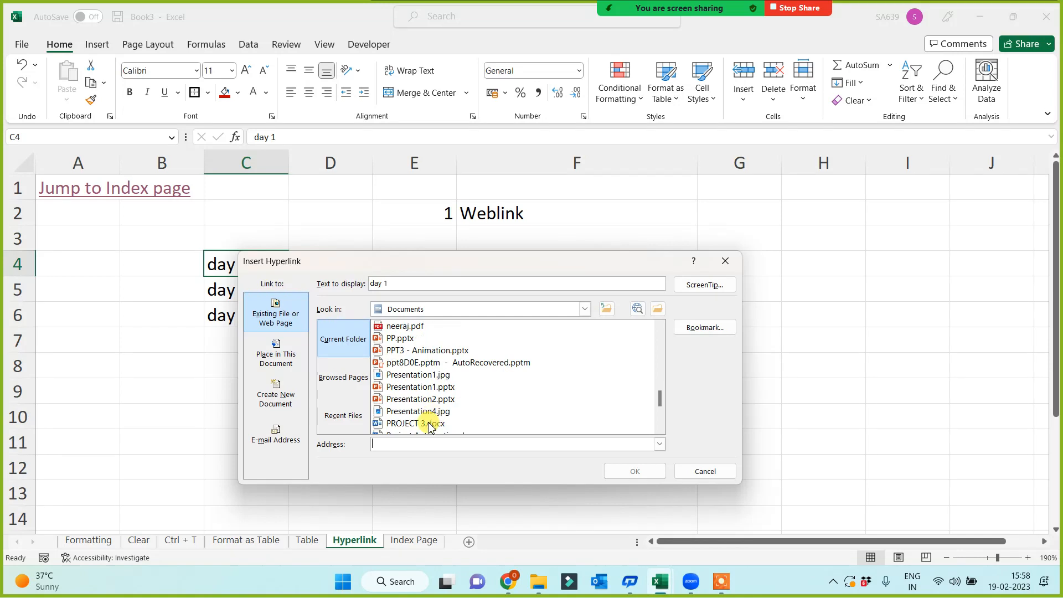
left_click(415, 386)
left_click(641, 476)
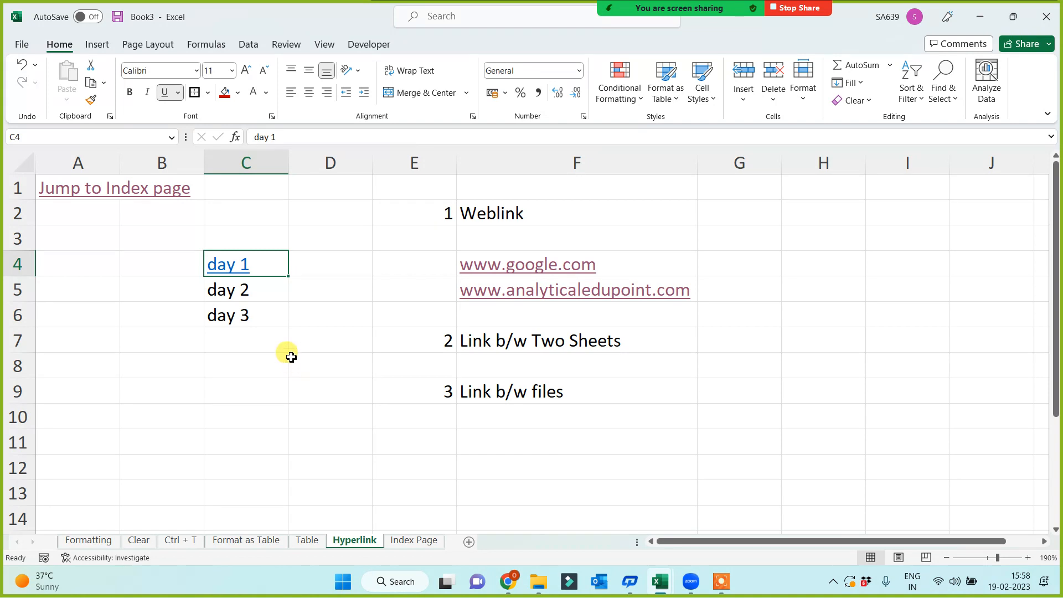
Link day 2 in C5 to the cover page Word document in Documents.
left_click(261, 292)
right_click(260, 293)
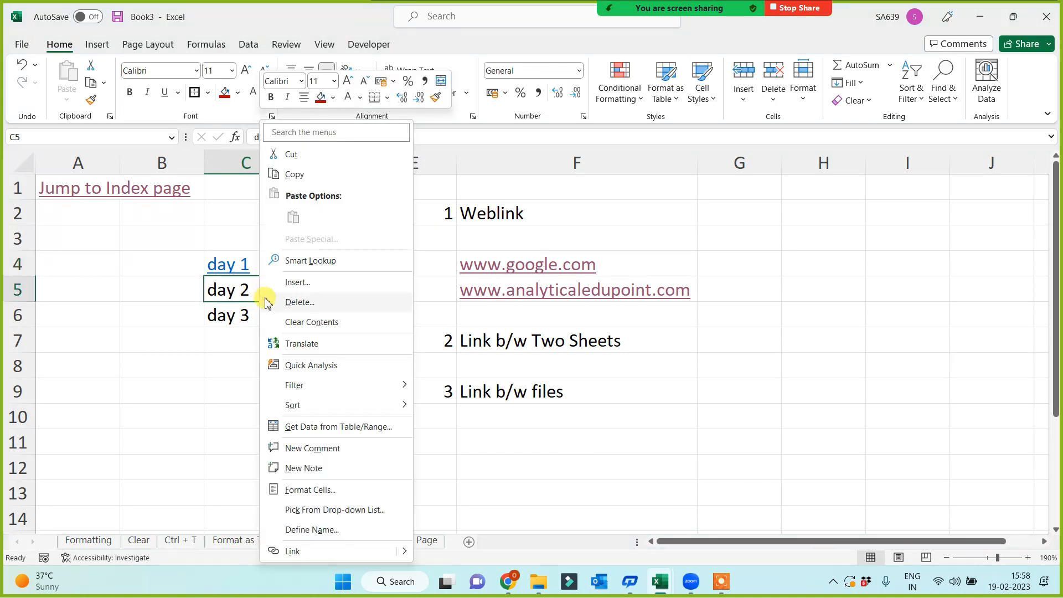
left_click(313, 548)
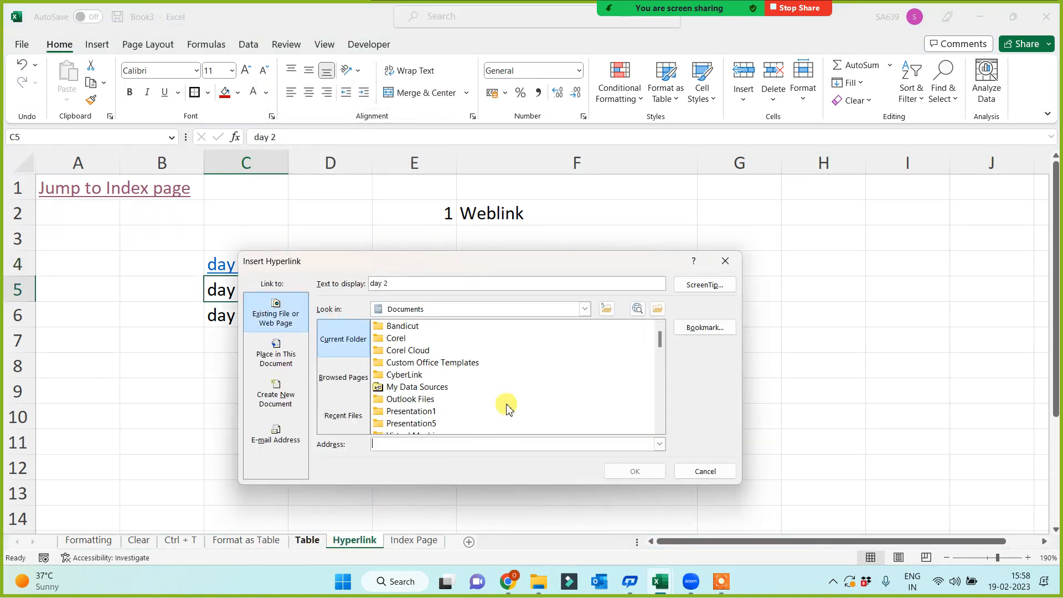
scroll(501, 401, "down", 6)
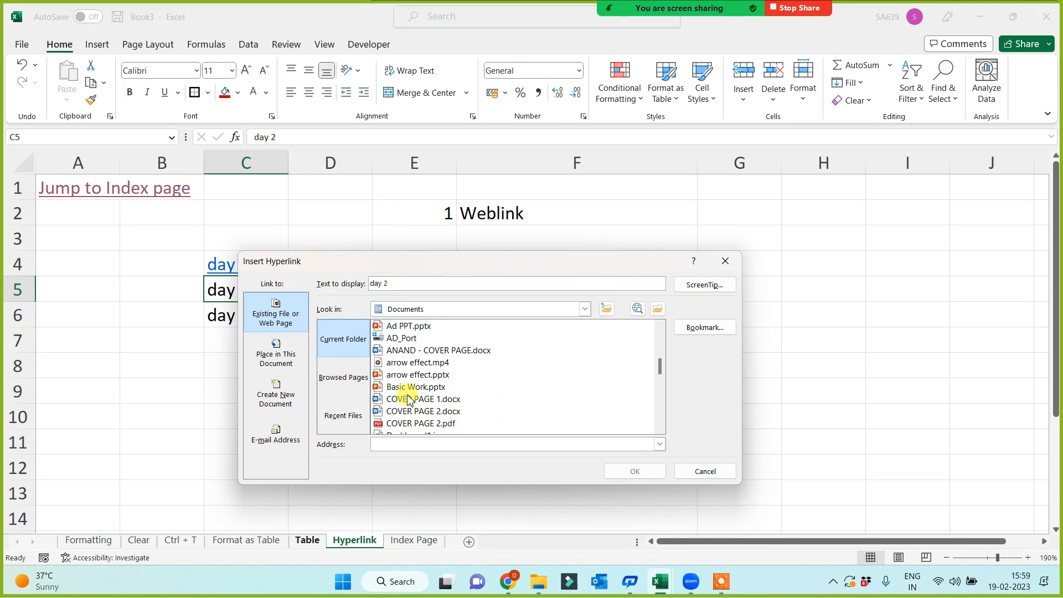
left_click(407, 354)
left_click(631, 470)
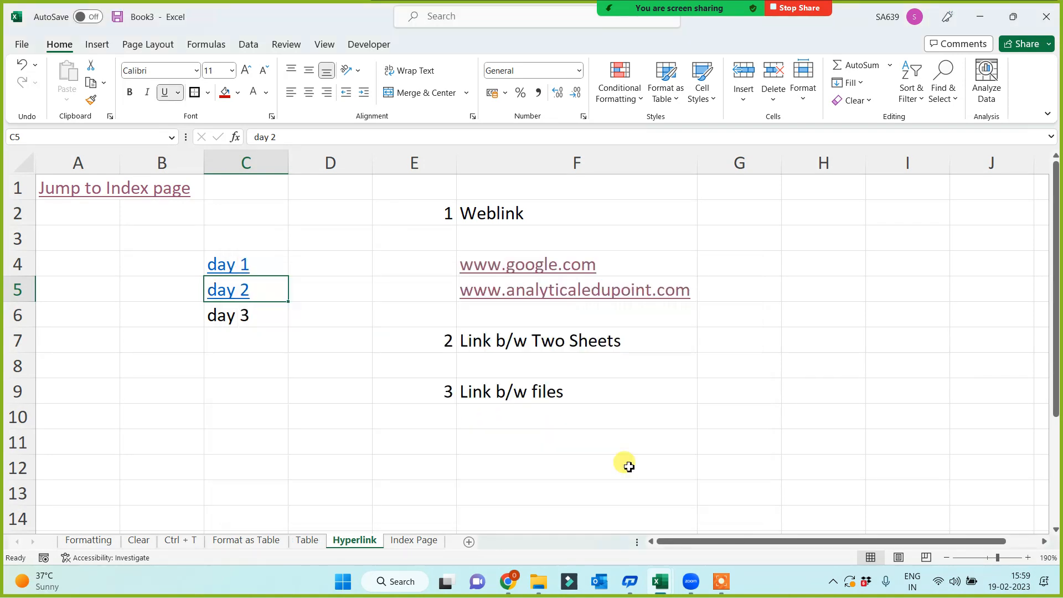
left_click(249, 326)
Link day 3 in C6 to the Index Page.xlsx workbook on the Desktop.
right_click(249, 314)
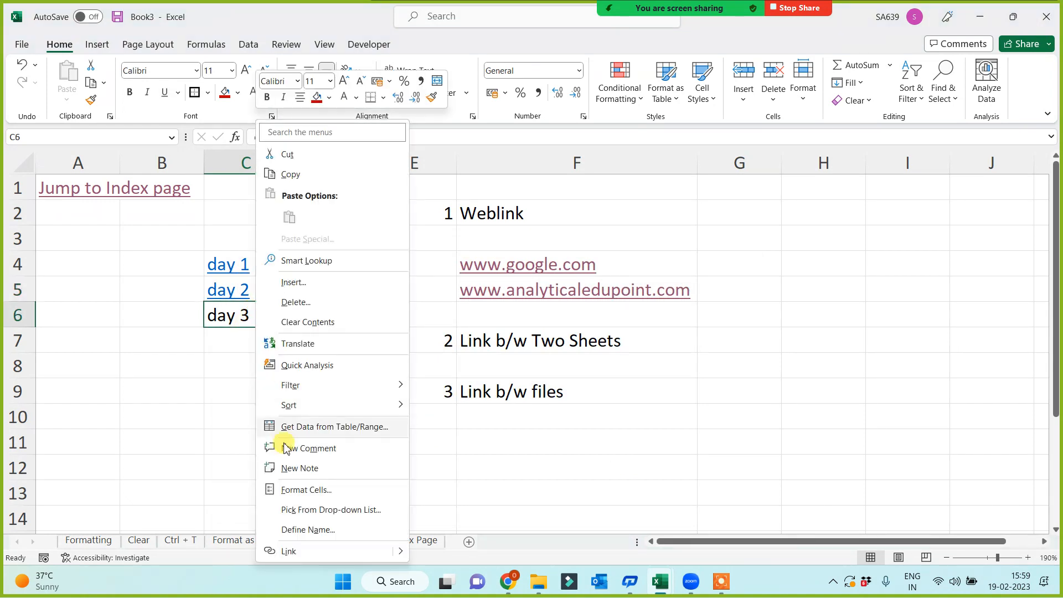
left_click(285, 548)
scroll(487, 390, "down", 10)
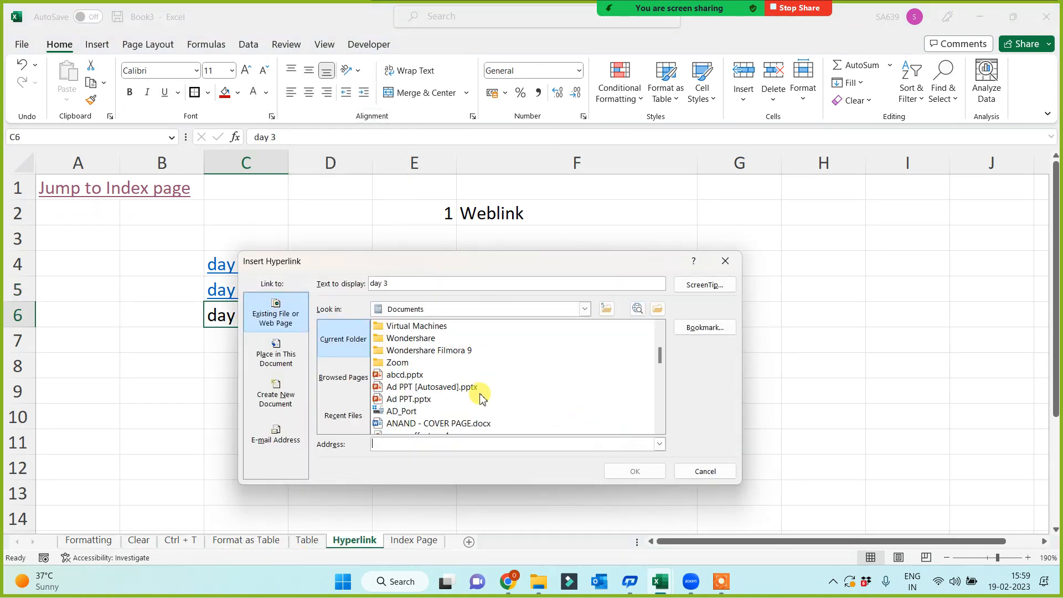
scroll(473, 404, "down", 6)
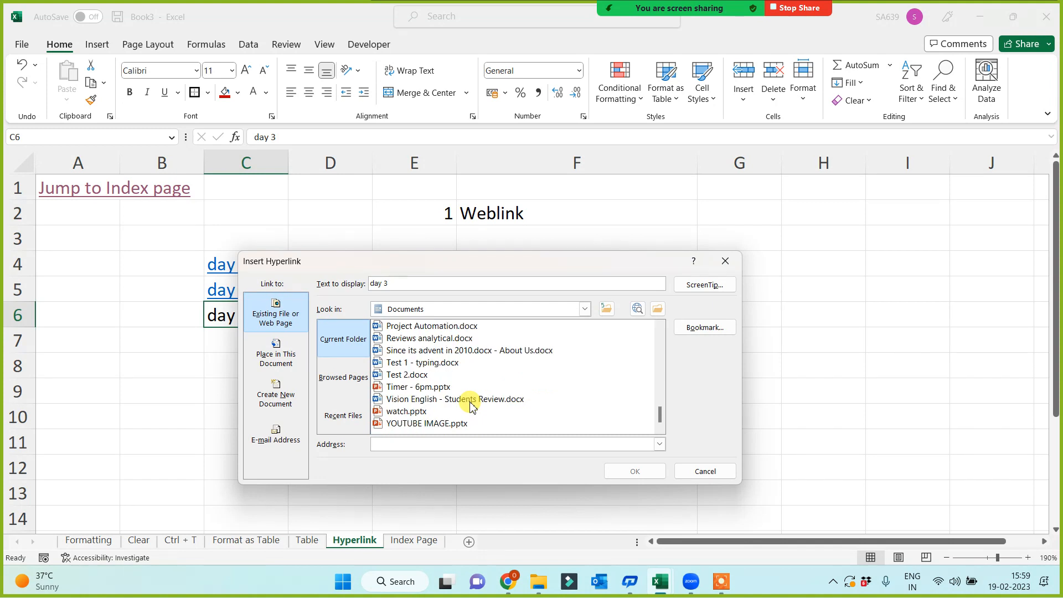
scroll(472, 408, "up", 4)
left_click(488, 307)
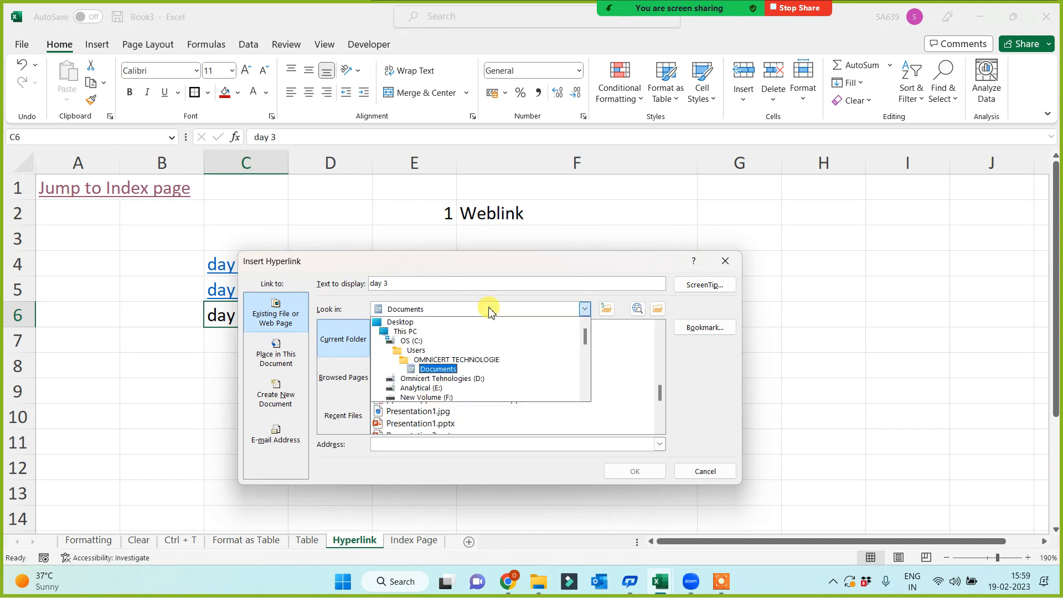
left_click(410, 325)
scroll(450, 386, "down", 6)
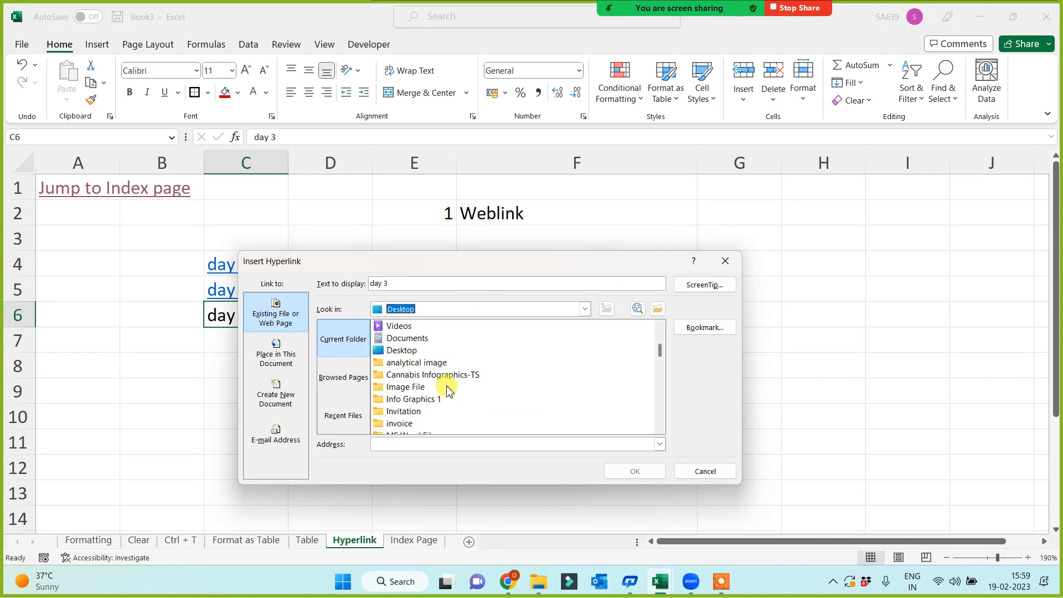
scroll(449, 390, "down", 3)
scroll(448, 392, "down", 3)
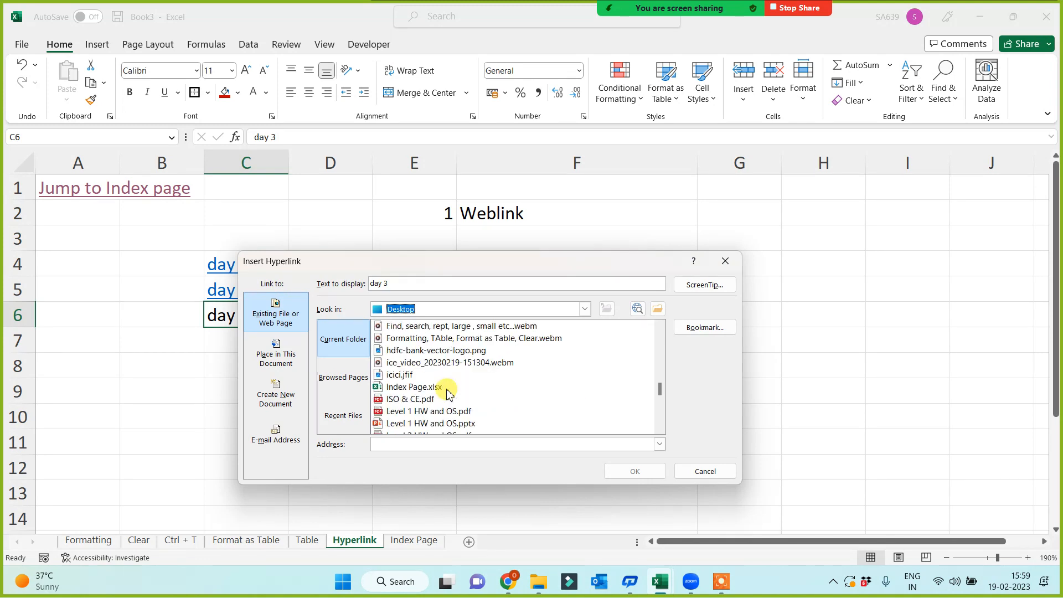
left_click(408, 388)
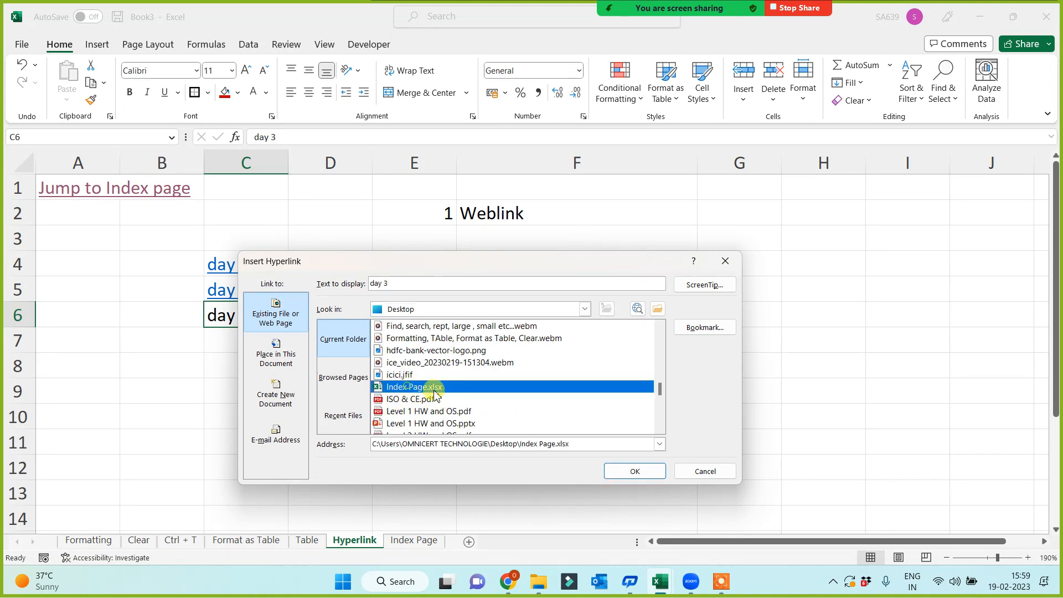
left_click(624, 470)
left_click(284, 442)
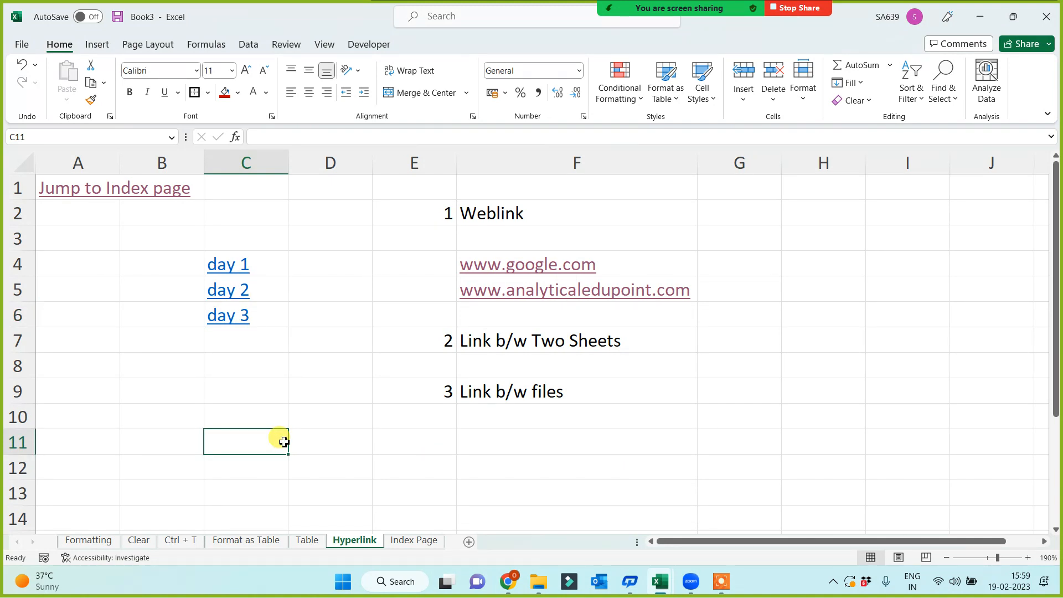
Open Presentation1.pptx in PowerPoint through the day 1 link.
left_click(227, 269)
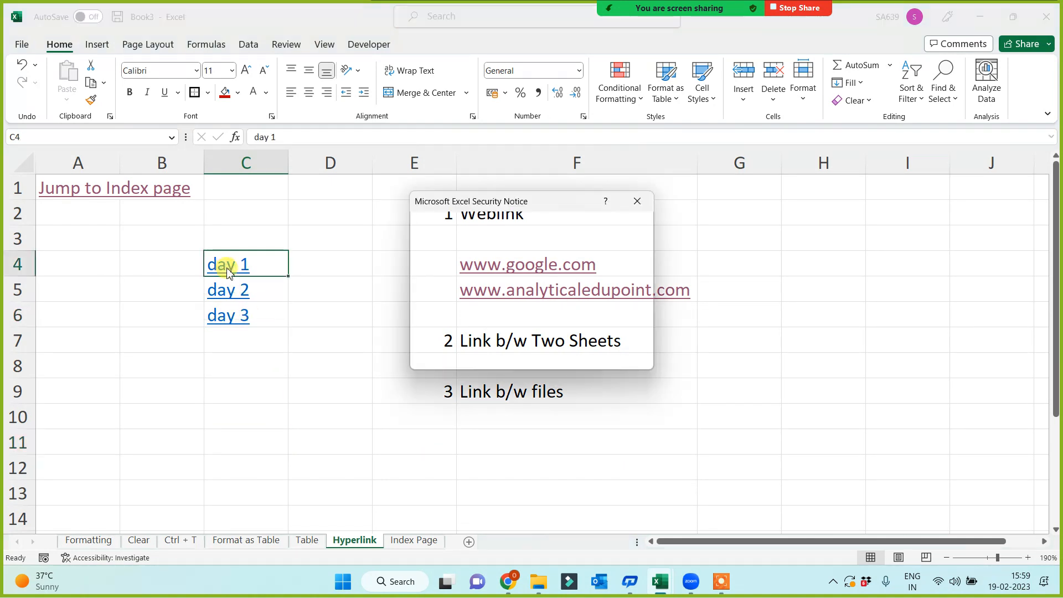
left_click(565, 358)
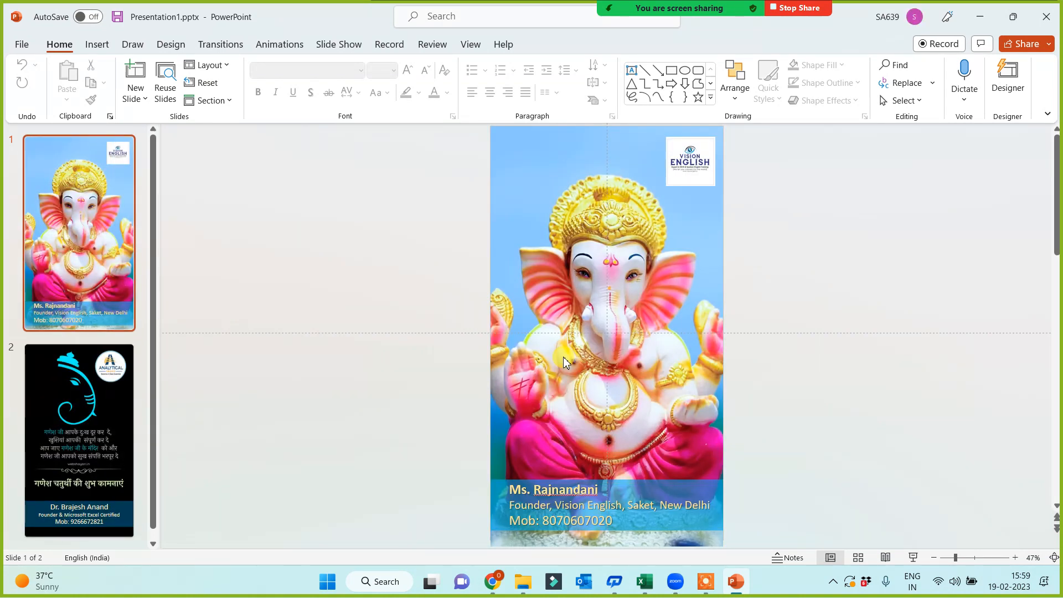
left_click(531, 295)
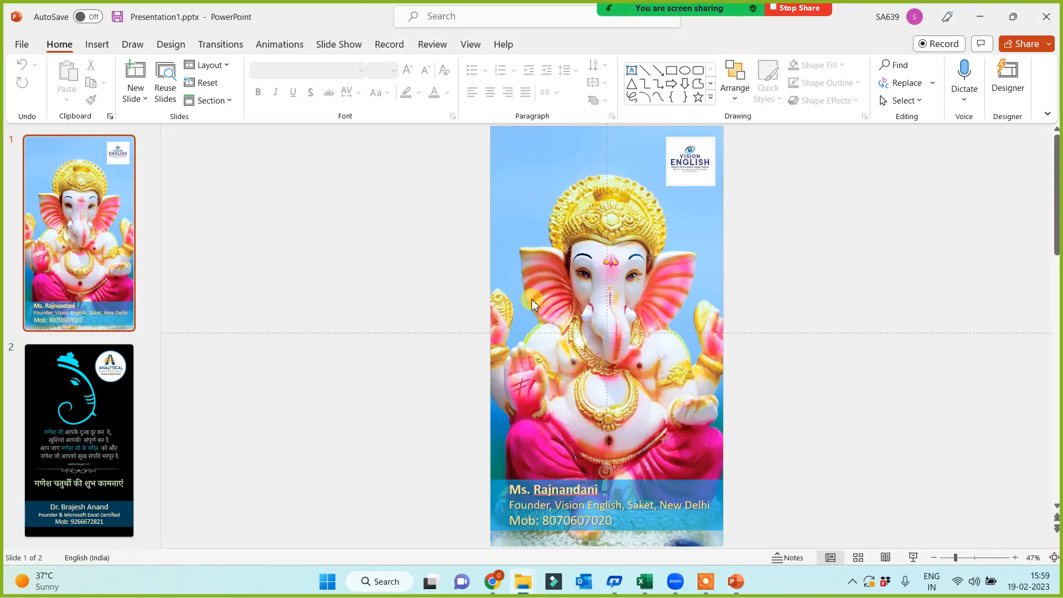
Play the two-slide show to the end, exit it and close PowerPoint.
key("F5")
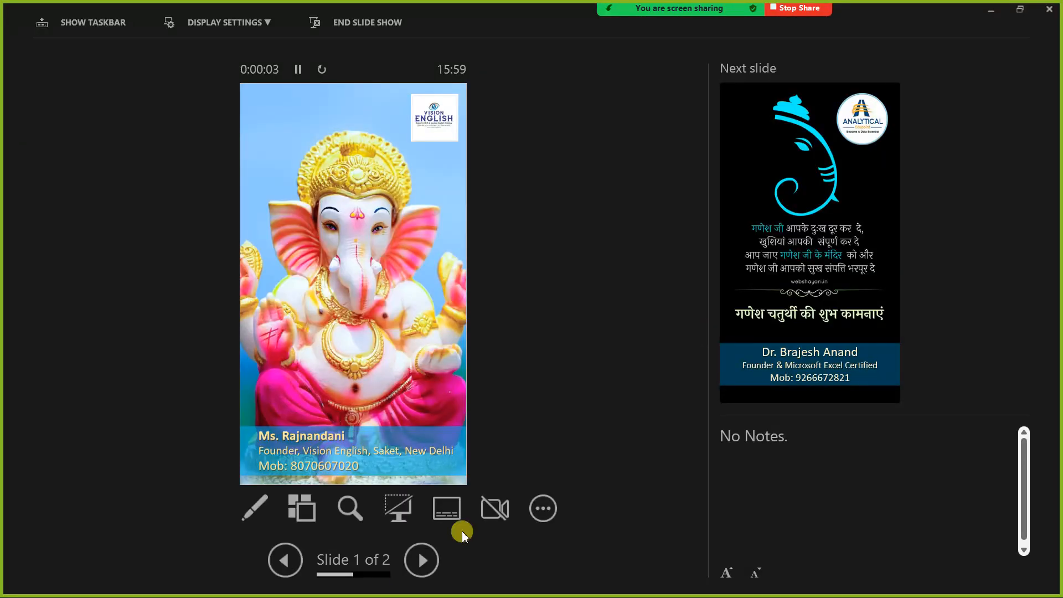
left_click(421, 559)
left_click(421, 561)
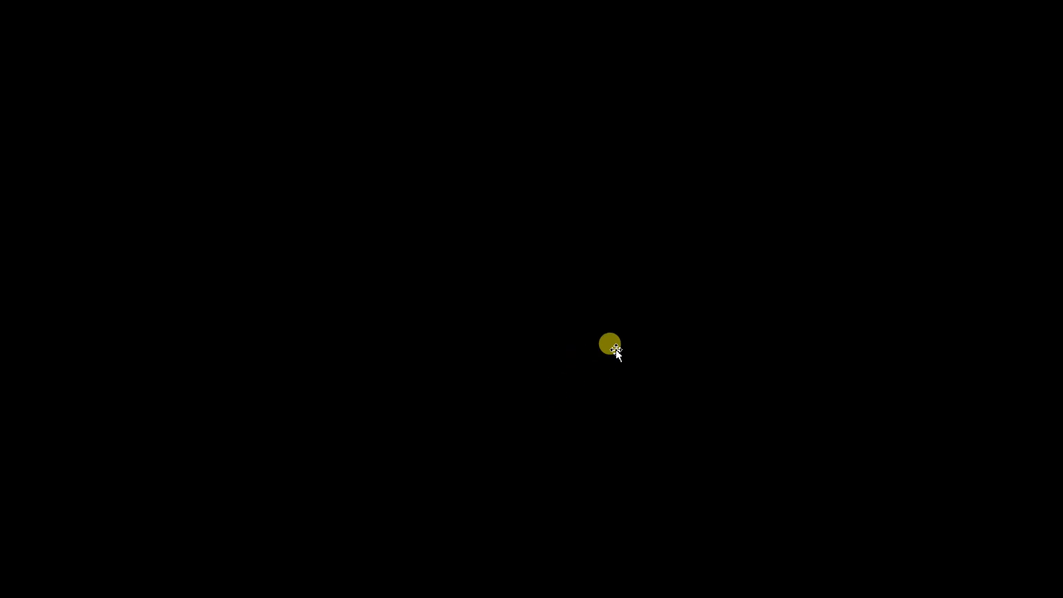
left_click(960, 274)
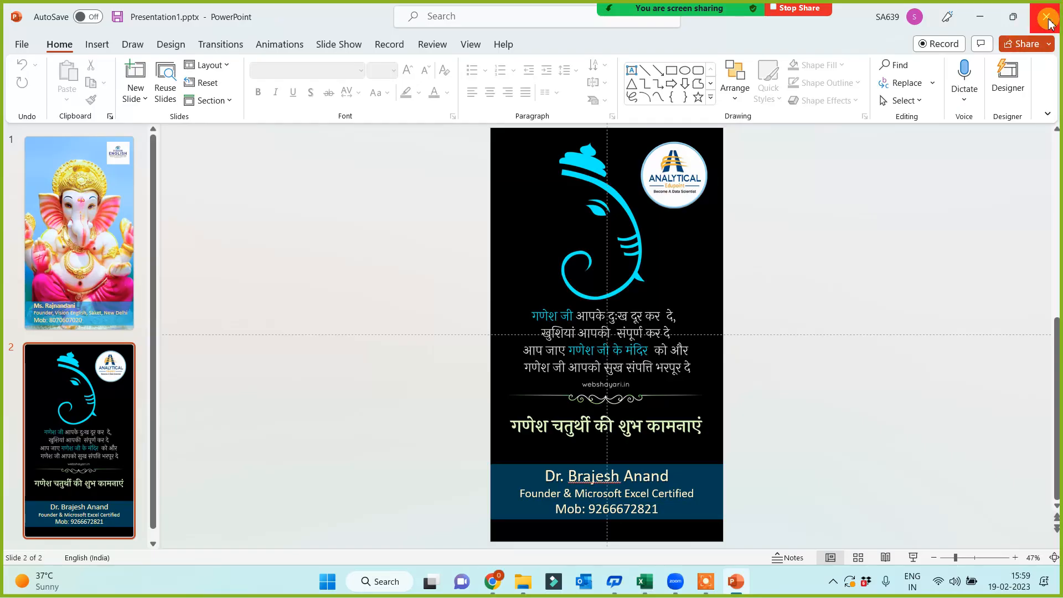
left_click(1046, 18)
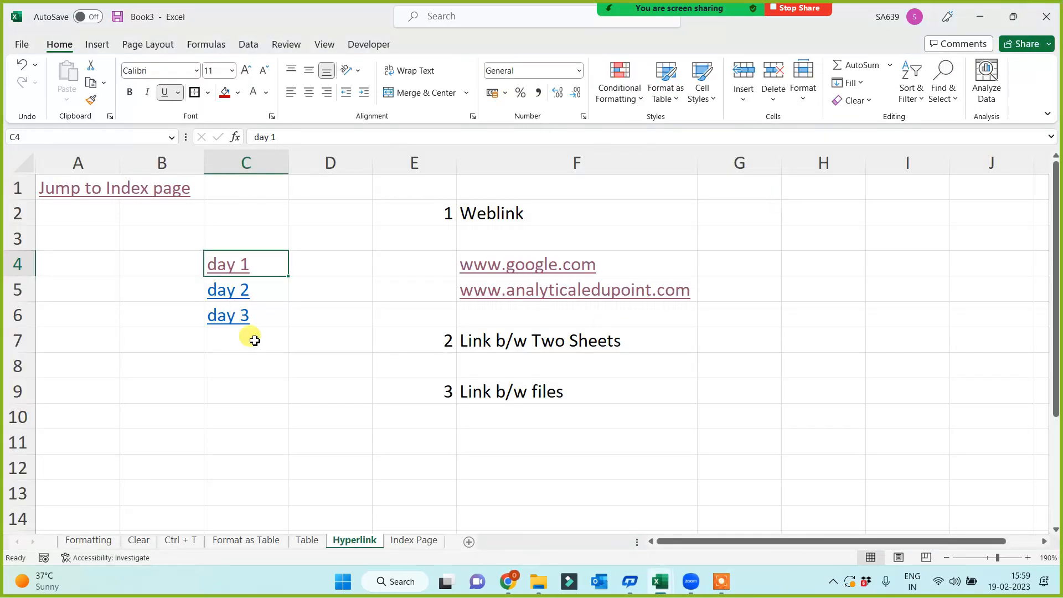
Open the cover page document via the day 2 link, scroll through it and close Word.
left_click(229, 294)
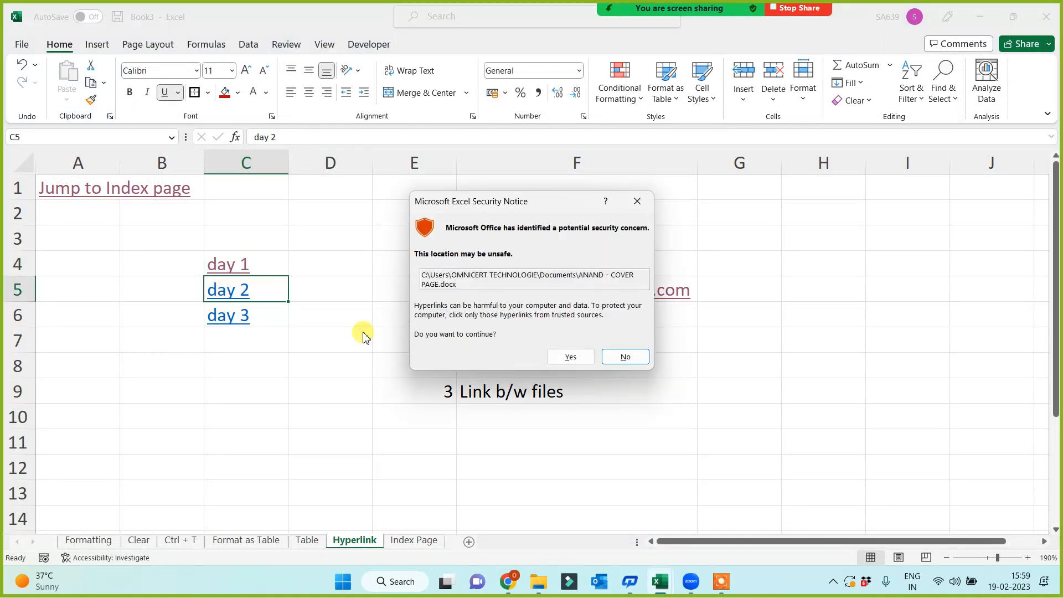
left_click(571, 357)
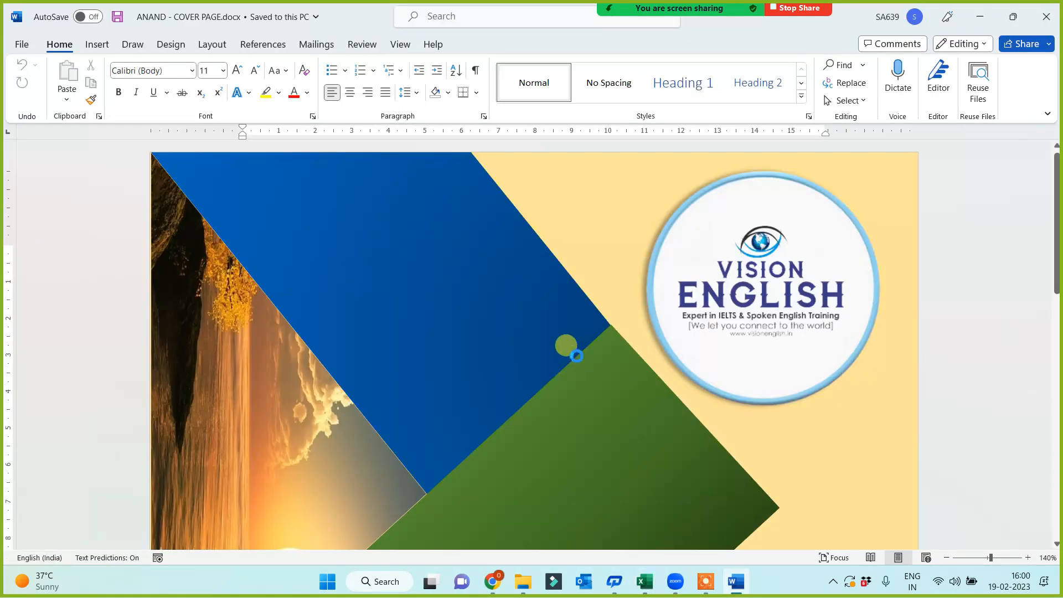
scroll(600, 352, "down", 10)
scroll(604, 392, "down", 8)
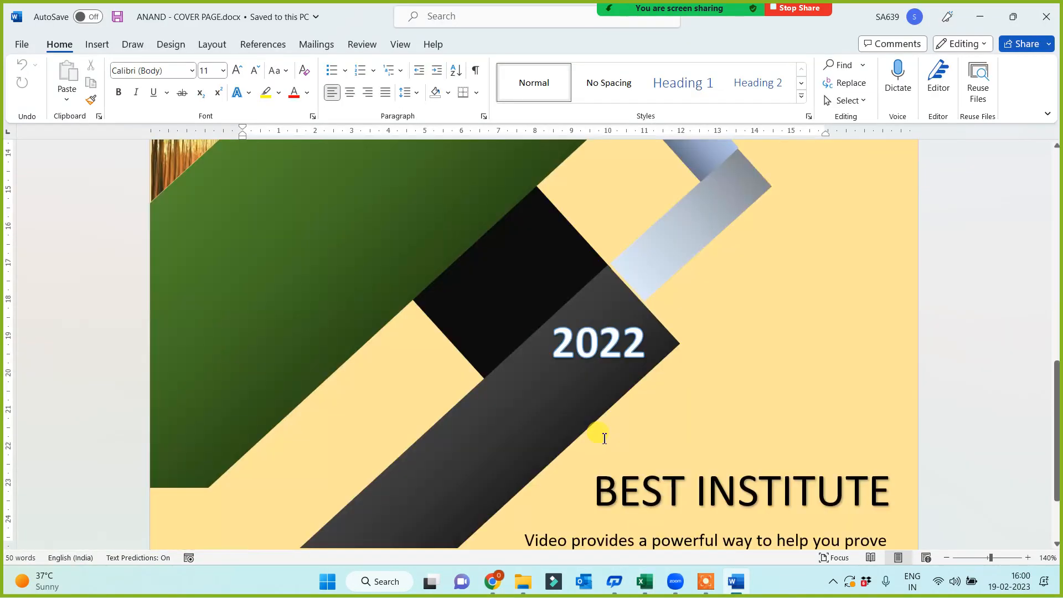
scroll(607, 468, "up", 18)
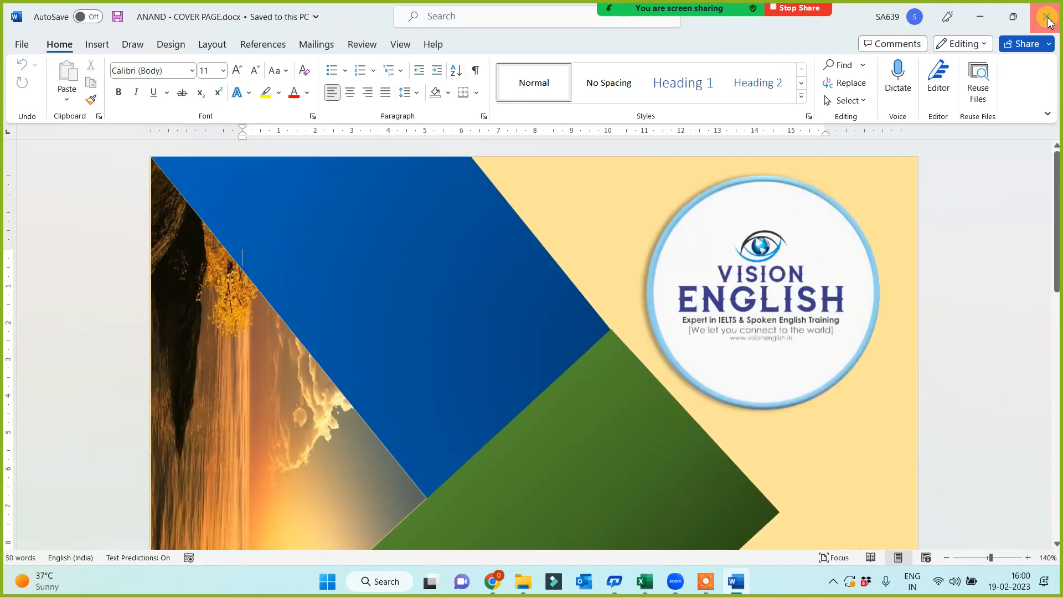
left_click(1046, 17)
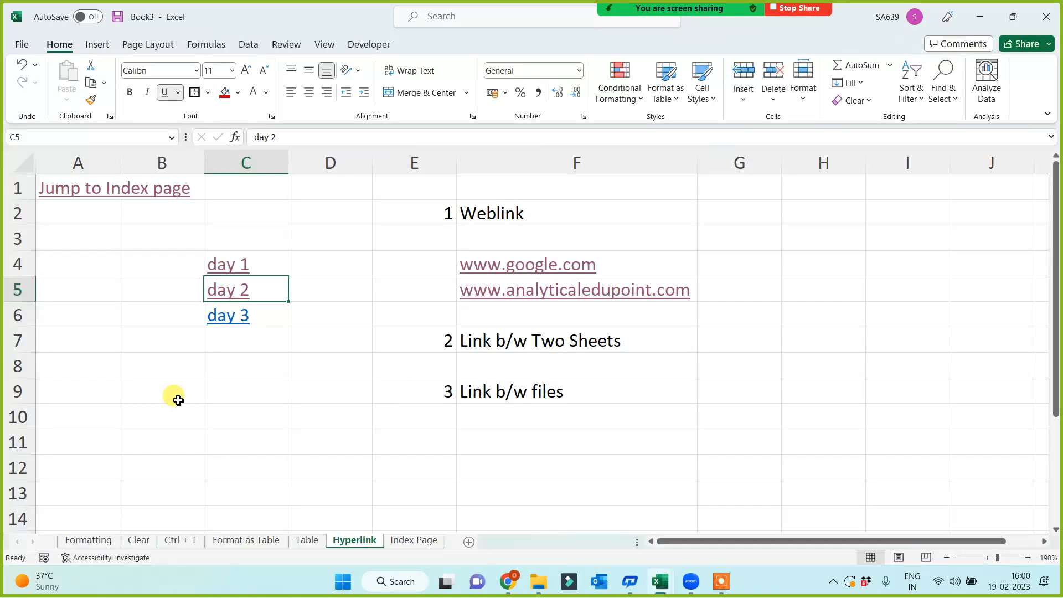
Open Index Page.xlsx through the day 3 link, accepting the security notice.
left_click(228, 321)
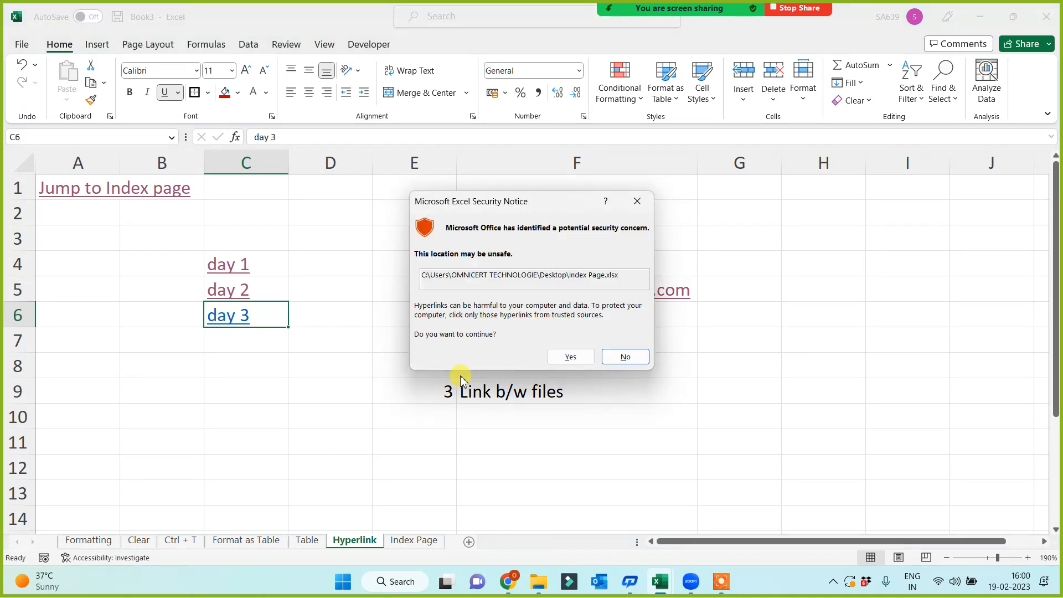
left_click(566, 357)
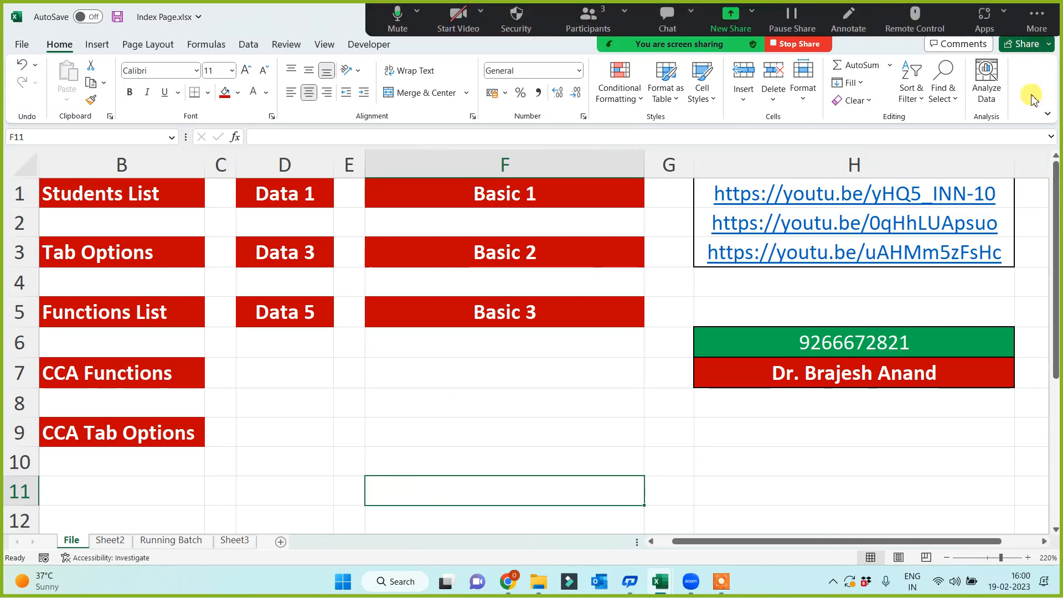
left_click(434, 399)
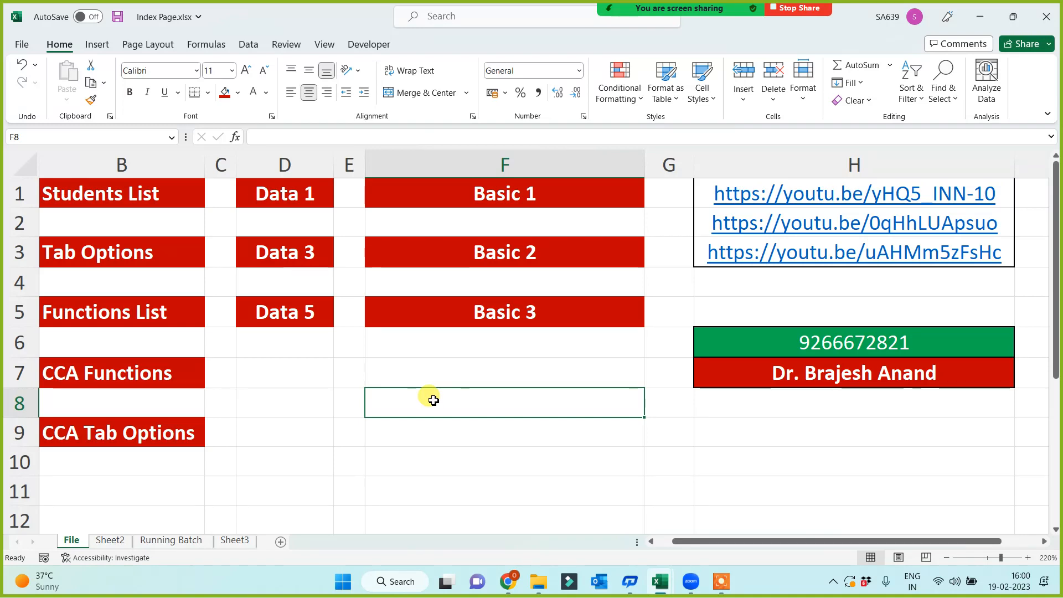
Open New Functions via Functions List, view its 1 pm, IQRA and 10to11AM sheets, then close it.
left_click(100, 316)
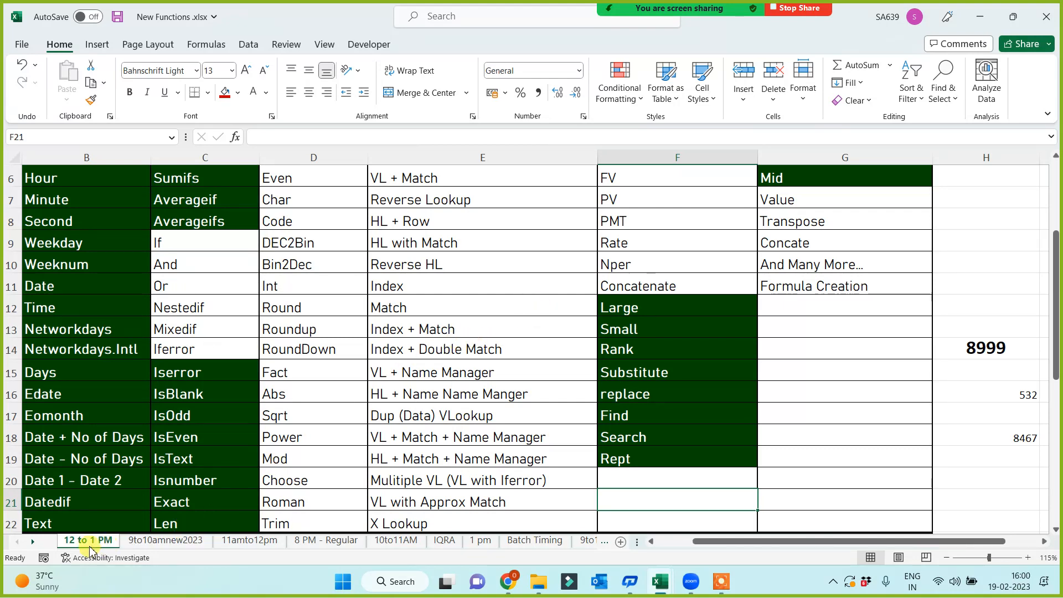
left_click(478, 541)
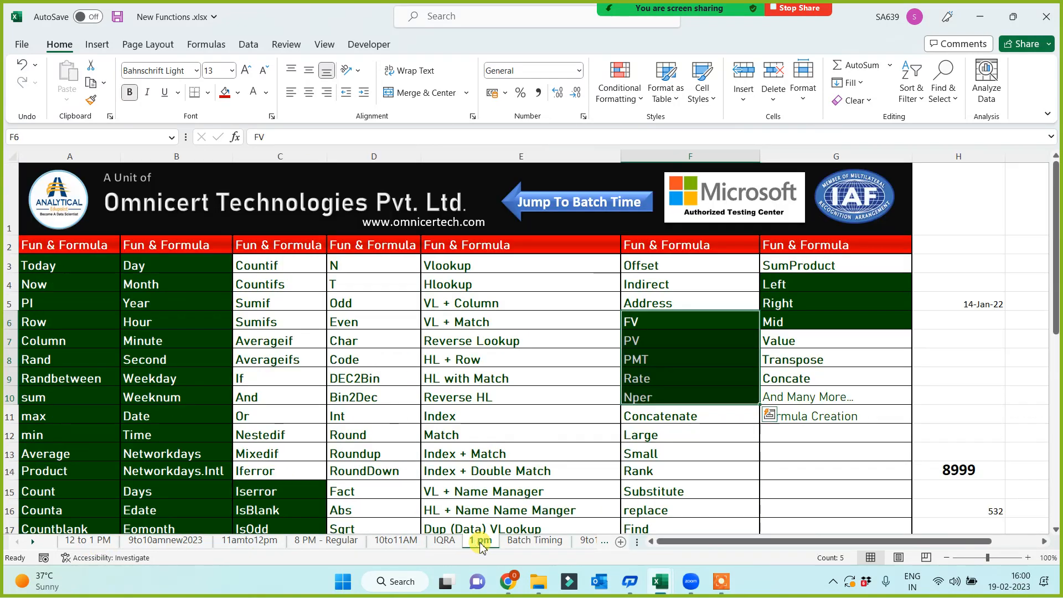
left_click(445, 541)
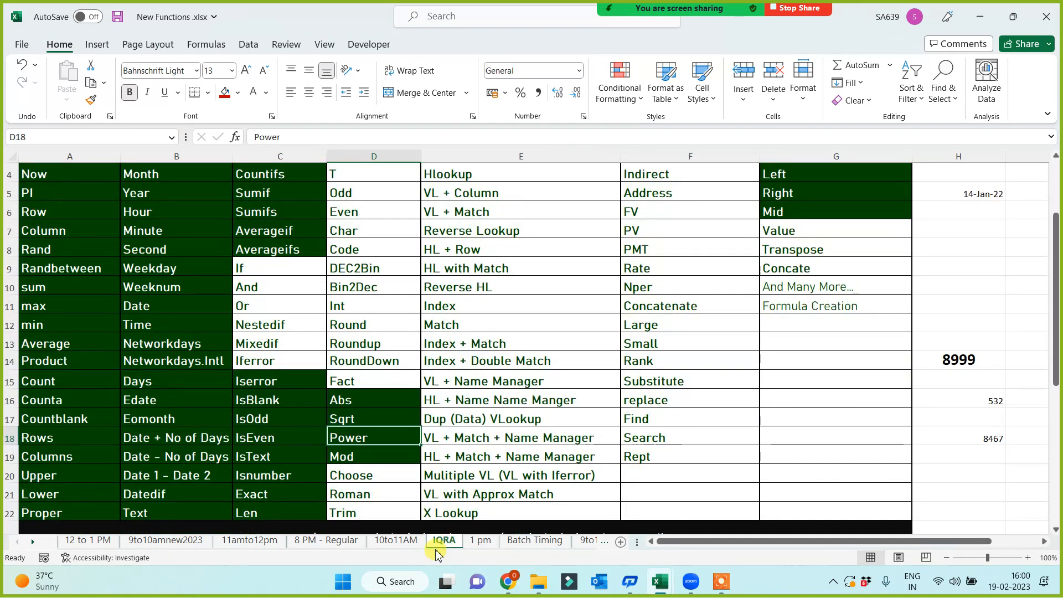
left_click(393, 542)
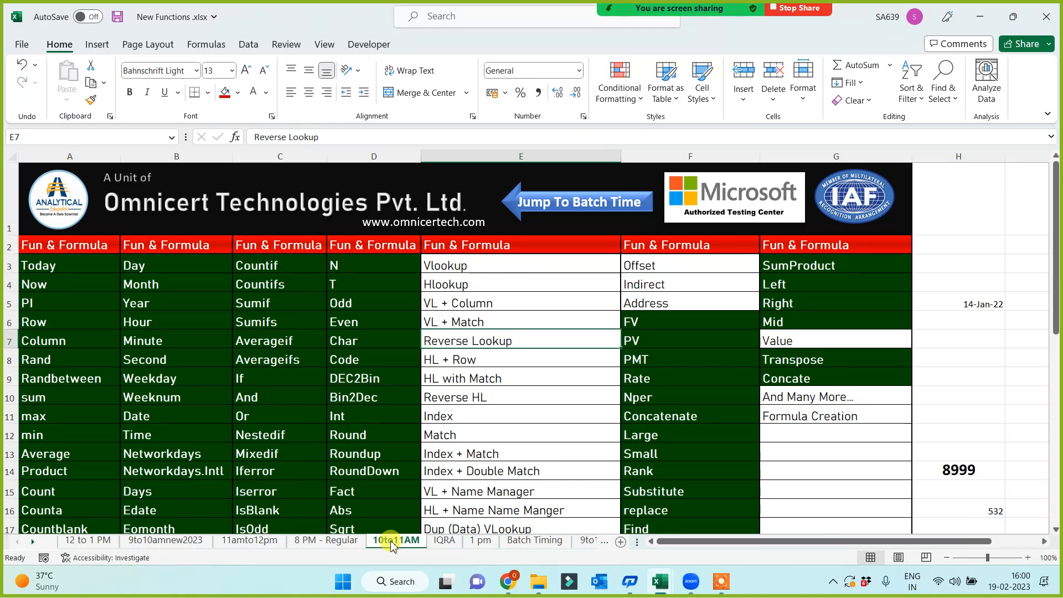
left_click(1046, 16)
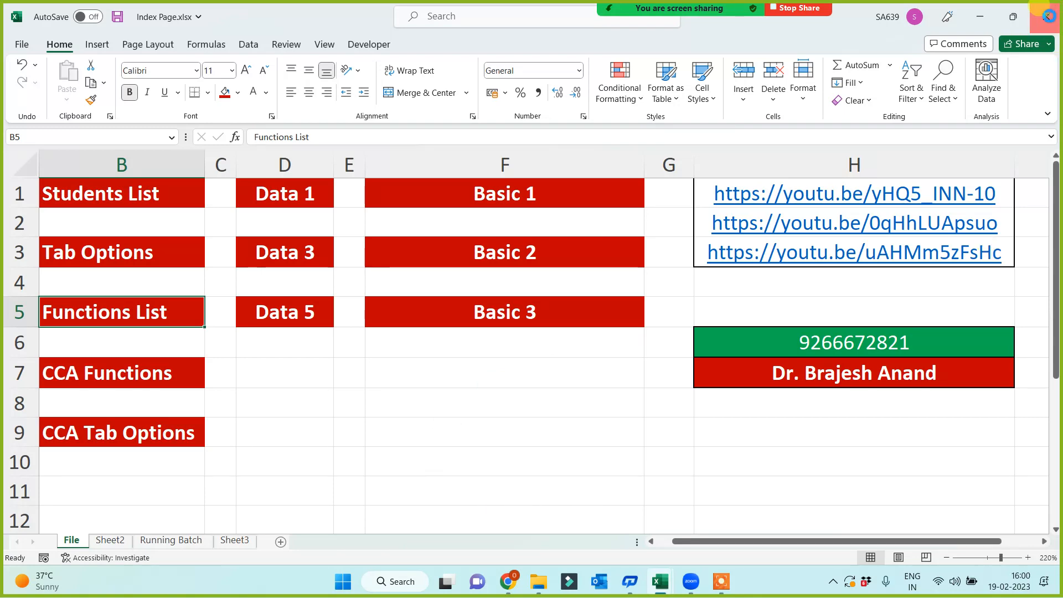
Close Index Page.xlsx and widen column A on the Hyperlink sheet to about 16.33.
left_click(1046, 17)
left_click(248, 368)
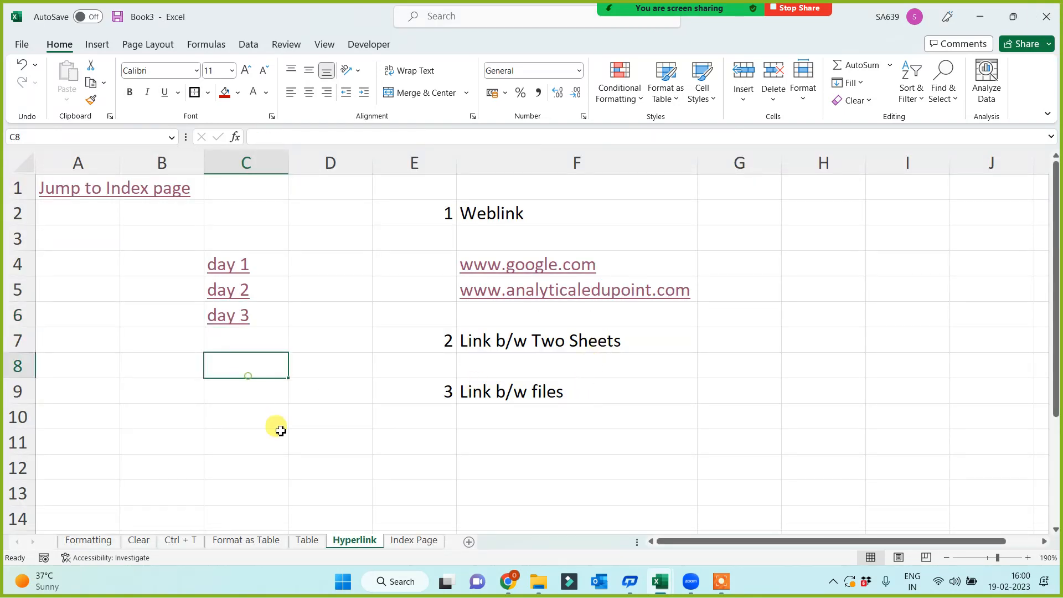
left_click(325, 410)
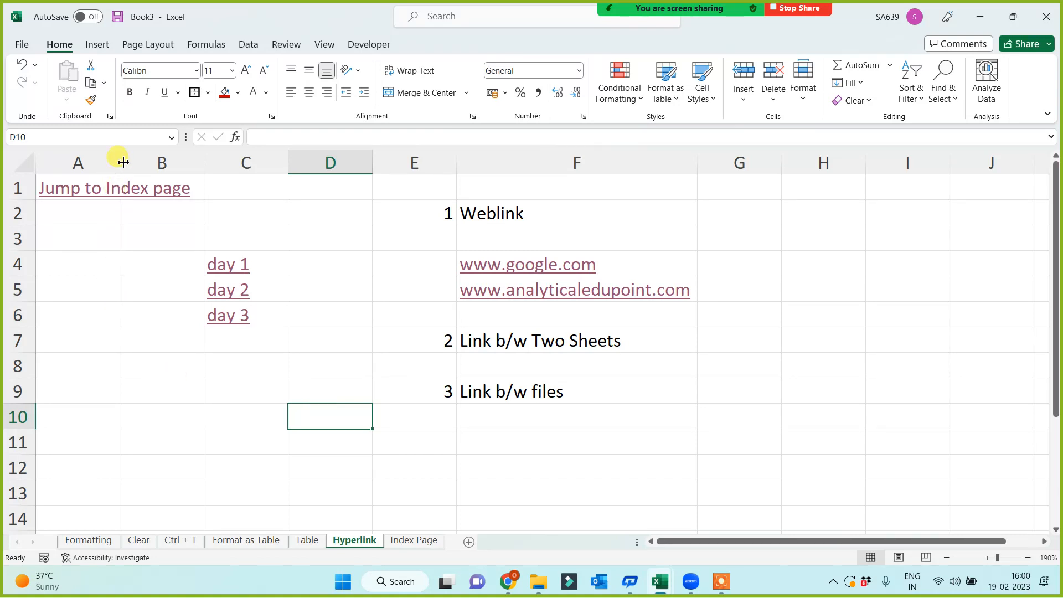
left_click_drag(119, 162, 202, 162)
left_click(344, 434)
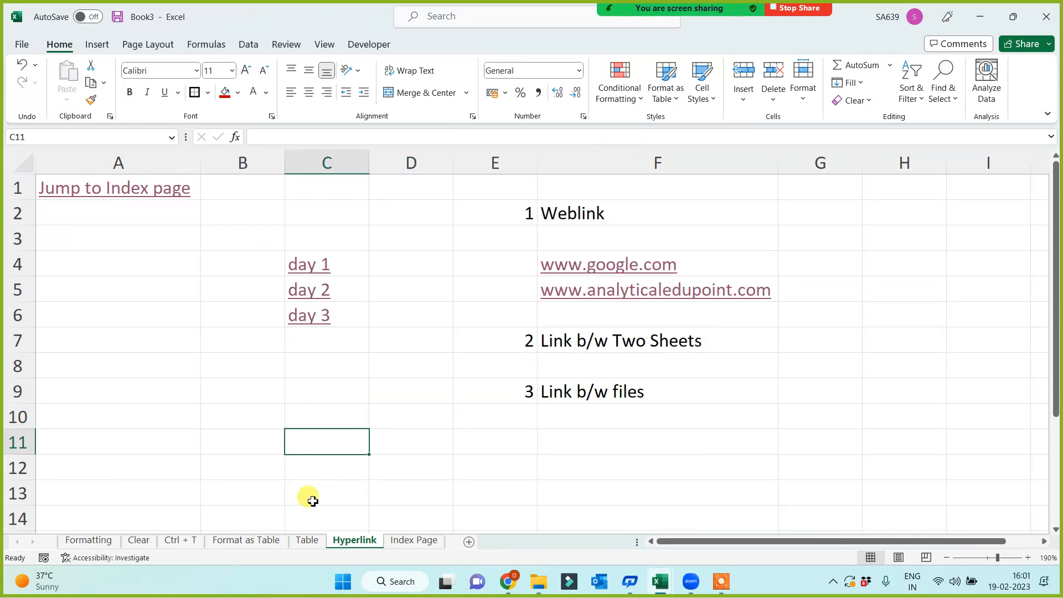
On the Index Page sheet, bring up the cell options for the Table entry in B4.
left_click(404, 541)
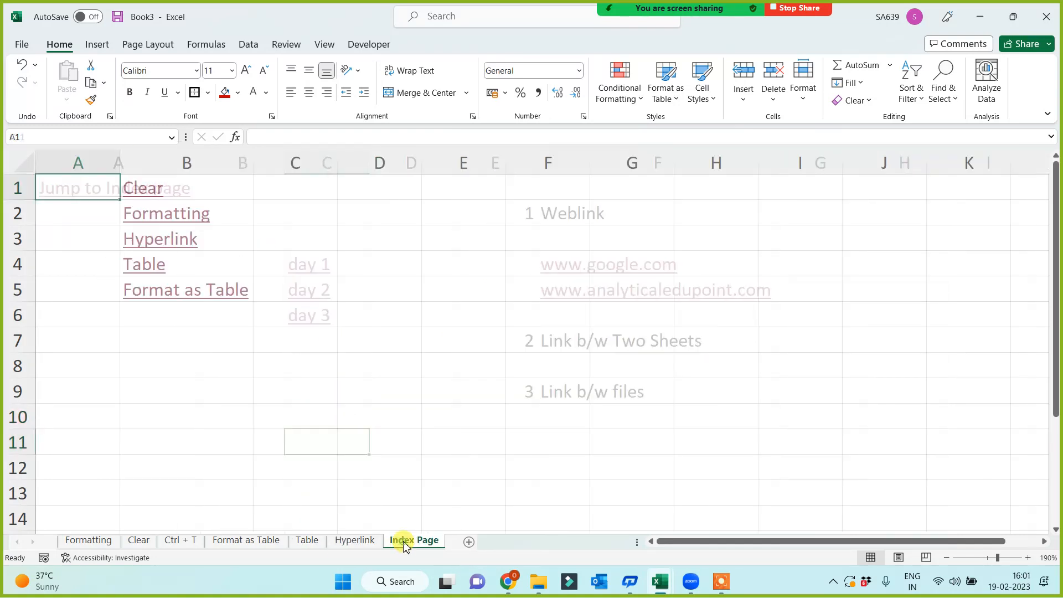
left_click(187, 270)
right_click(185, 269)
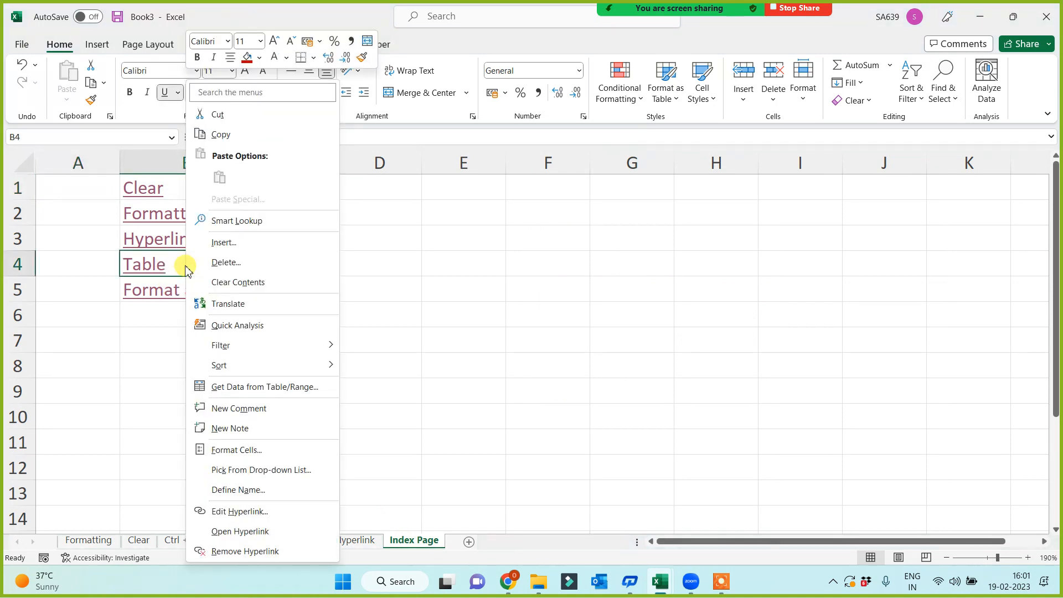
Strip the hyperlinks from Table (B4) and Formatting (B2), leaving them as plain text.
left_click(218, 551)
left_click(226, 219)
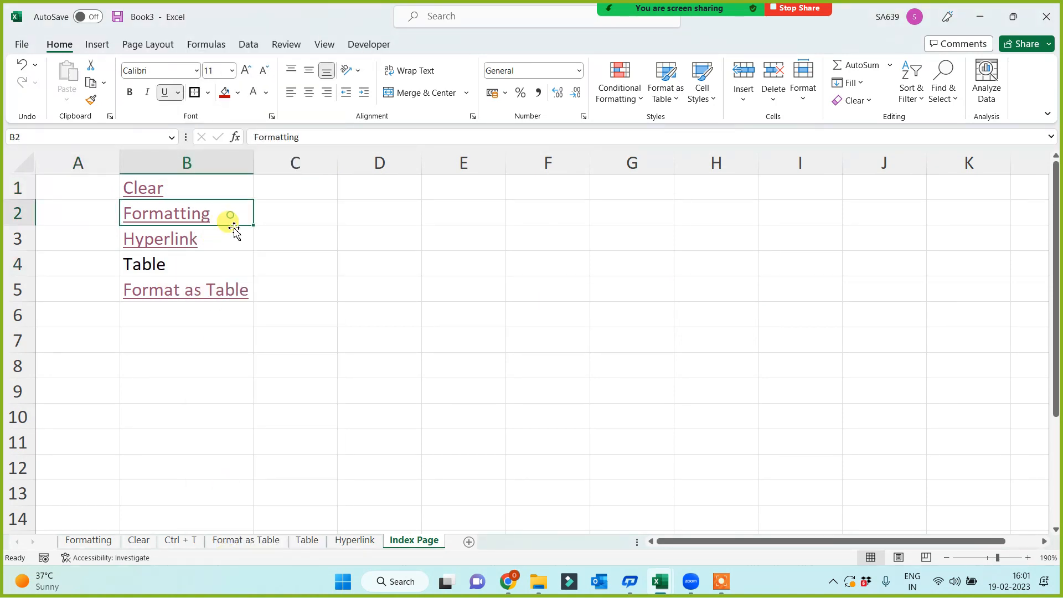
left_click(864, 101)
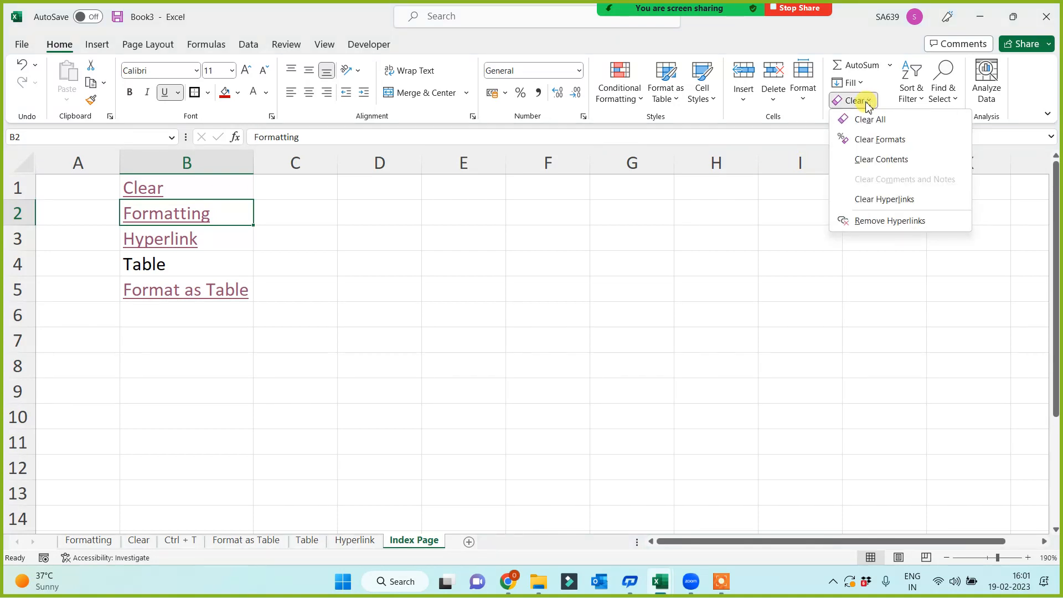
left_click(865, 221)
left_click(324, 354)
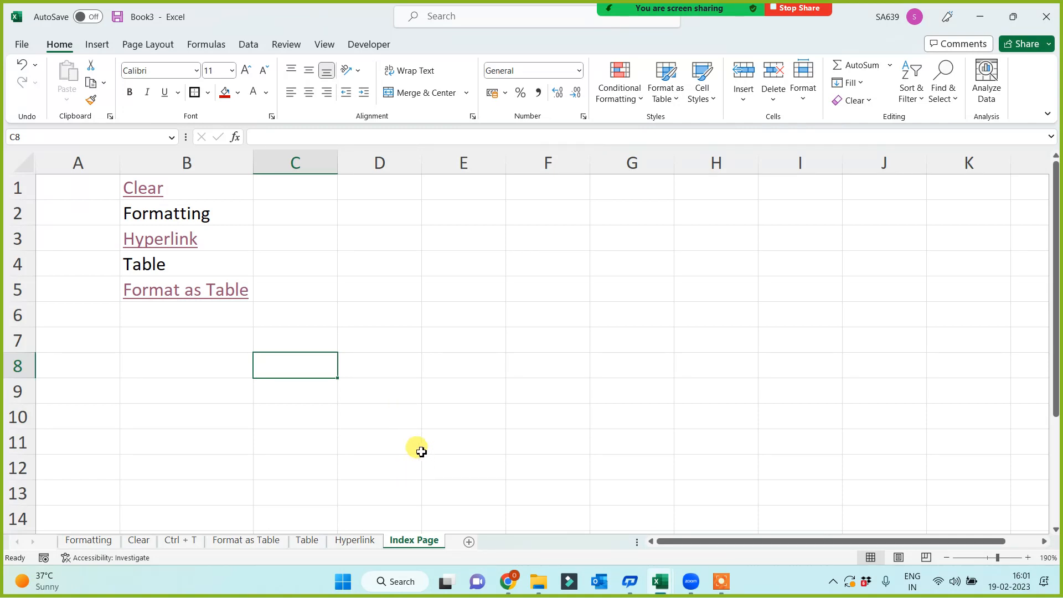
left_click(354, 540)
Move the Index Page tab to the front, with Hyperlink right after it.
left_click_drag(391, 542, 442, 537)
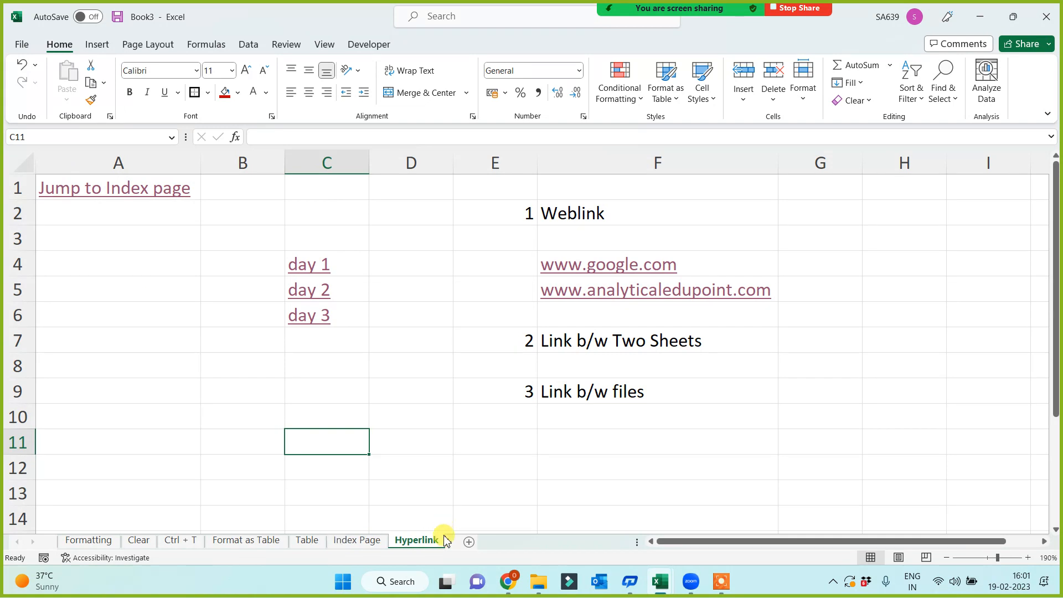
left_click_drag(364, 544, 61, 540)
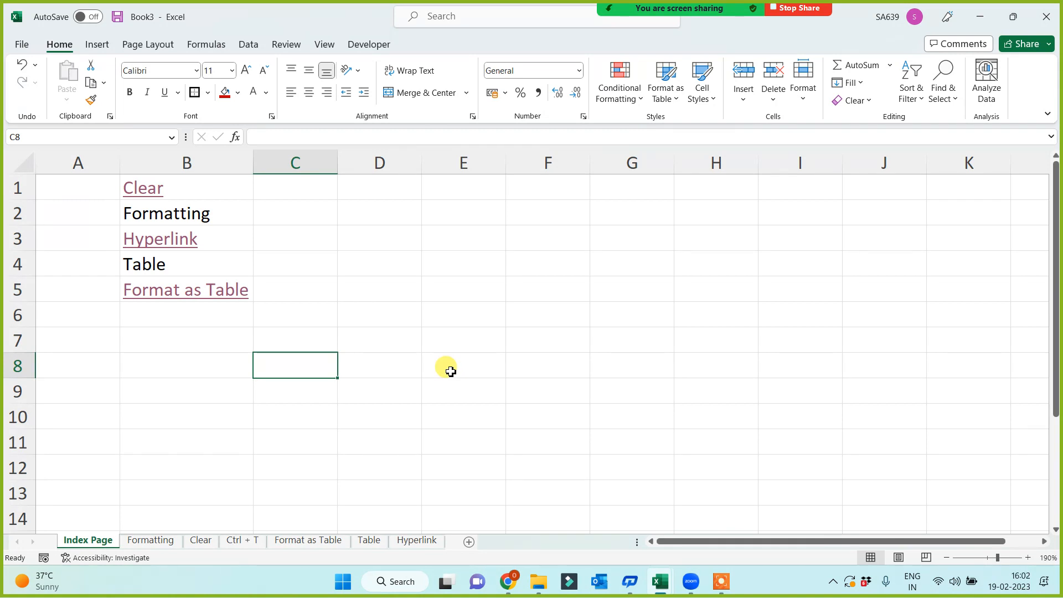
left_click(409, 542)
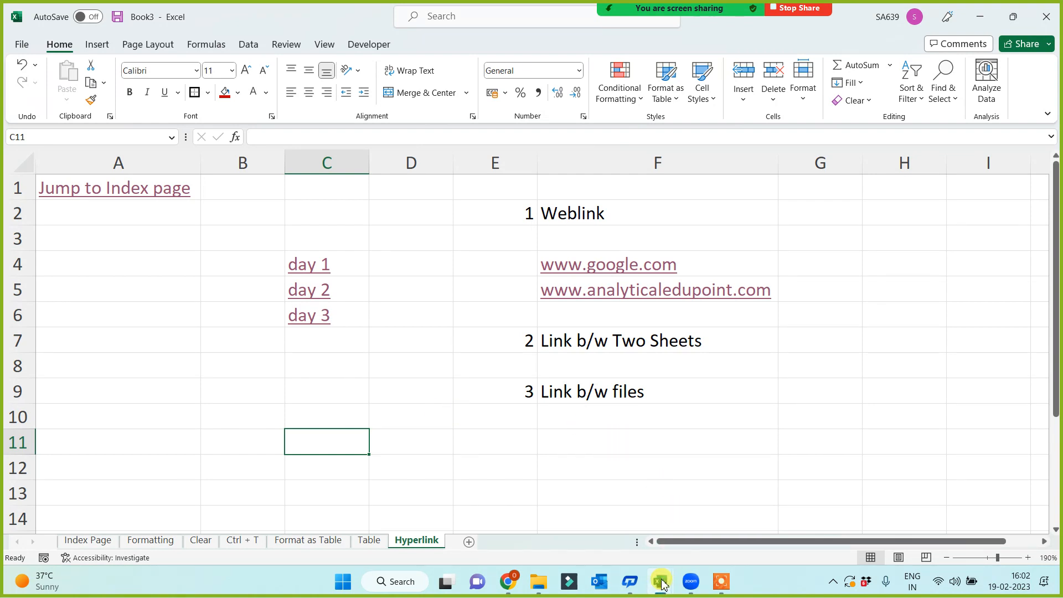
Select empty cells F13 and G11 on the Hyperlink sheet, then open File Explorer.
left_click(669, 482)
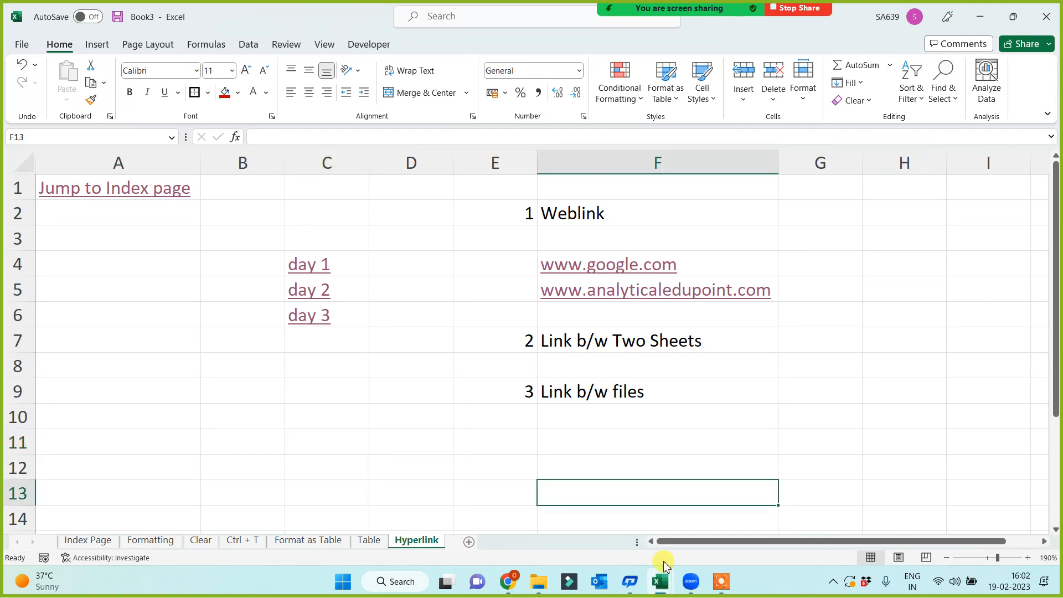
left_click(859, 440)
key("super+e")
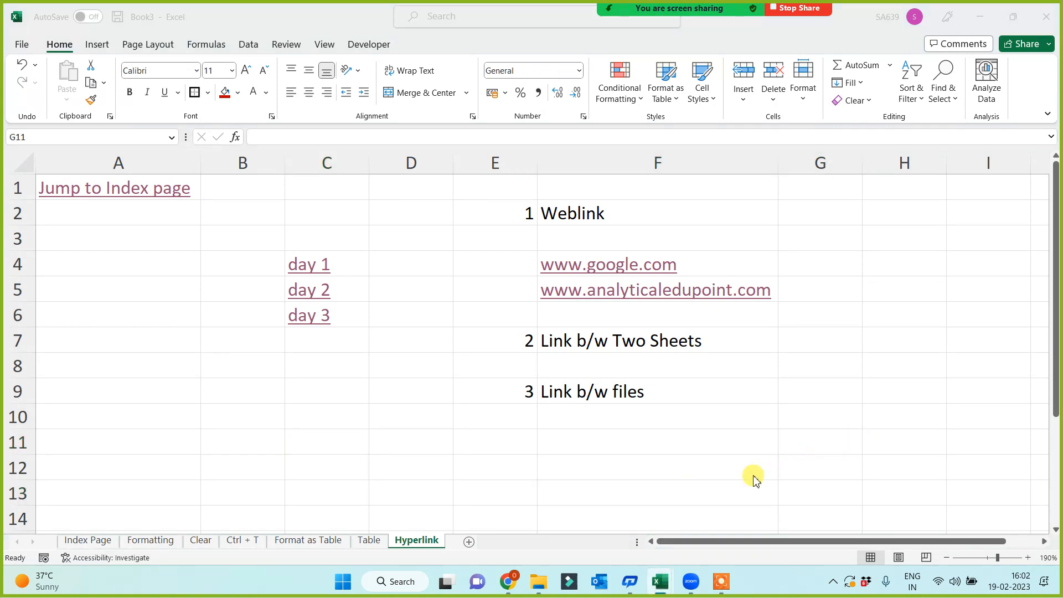
Alt+Tab to the Tab Options for All workbook and select cell D18.
key("alt+Tab")
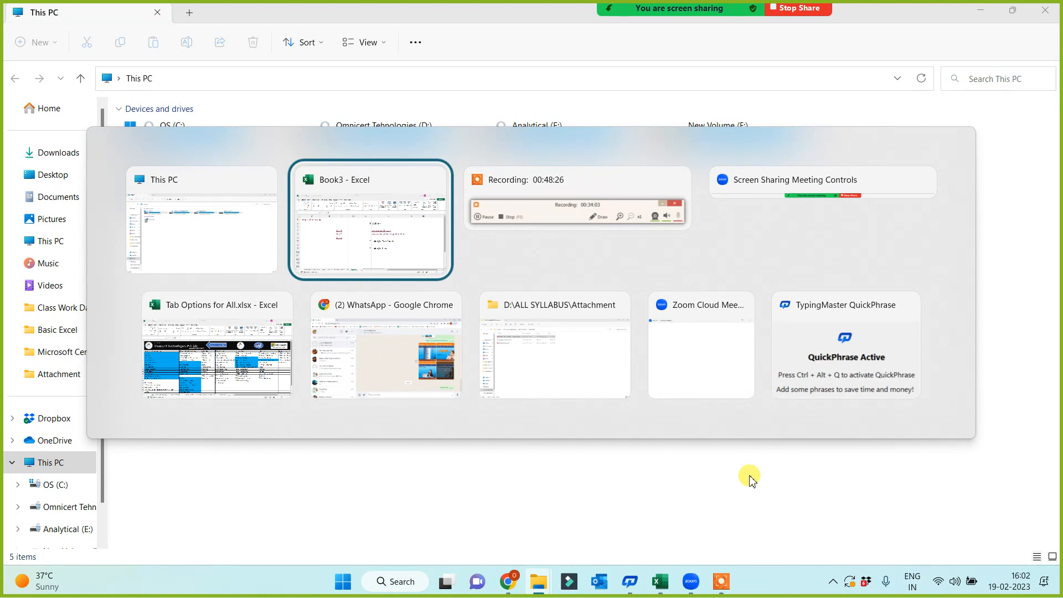
key("alt+Tab")
key("alt+Tab")
key("alt+Tab")
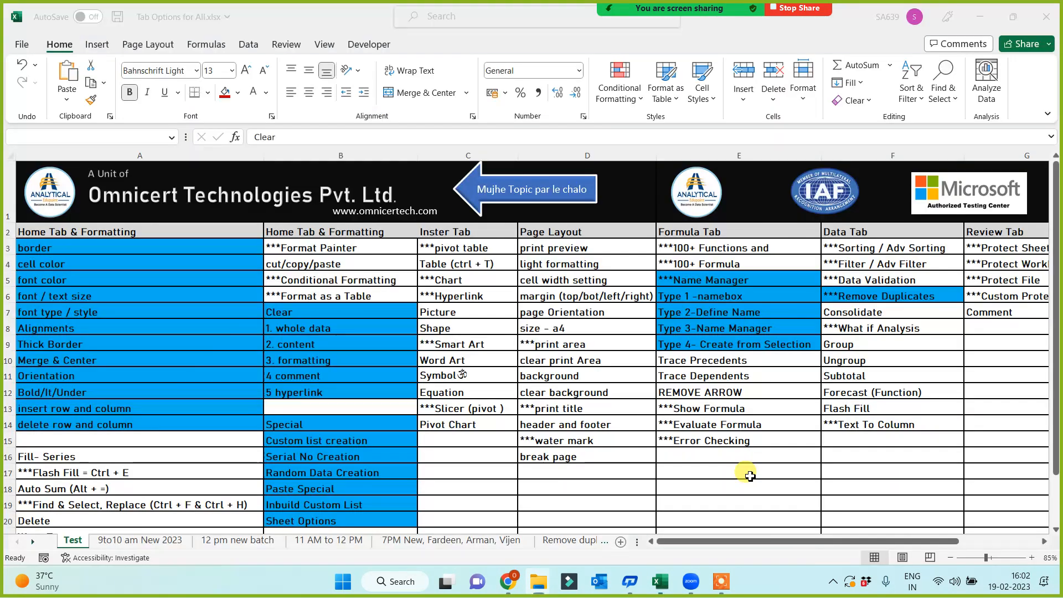
left_click(607, 489)
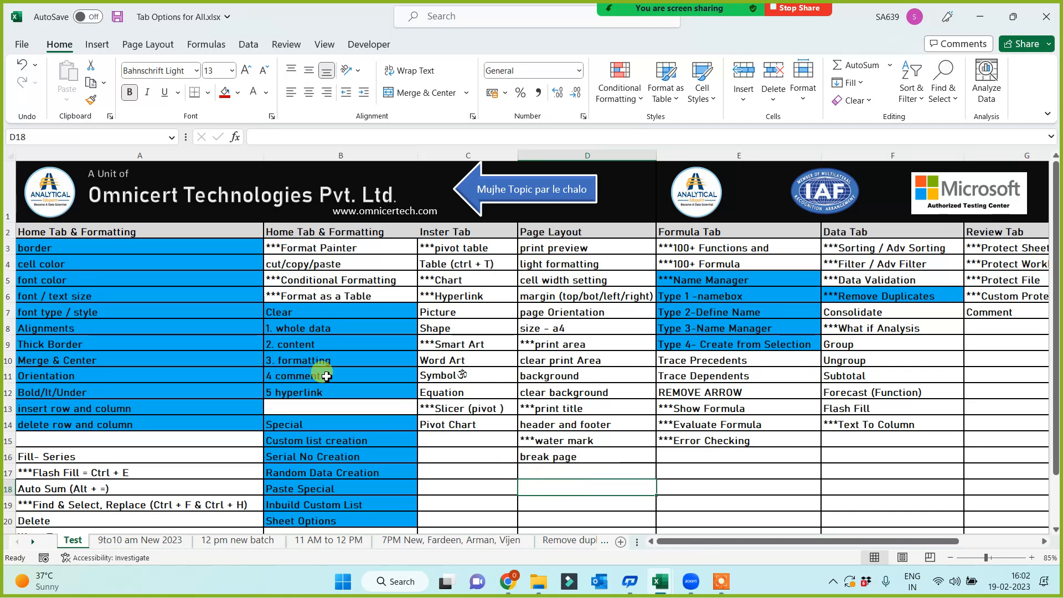
Copy B10's blue fill onto the '***Format as a Table' and 'Table (ctrl + T)' cells.
left_click_drag(297, 313, 287, 392)
left_click(208, 375)
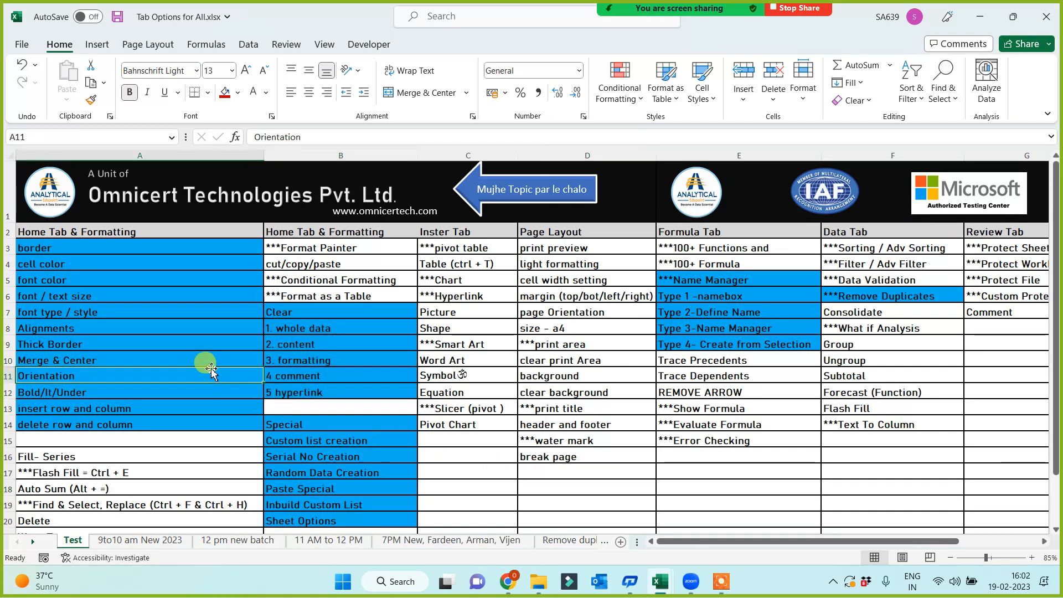
left_click(304, 360)
left_click(91, 99)
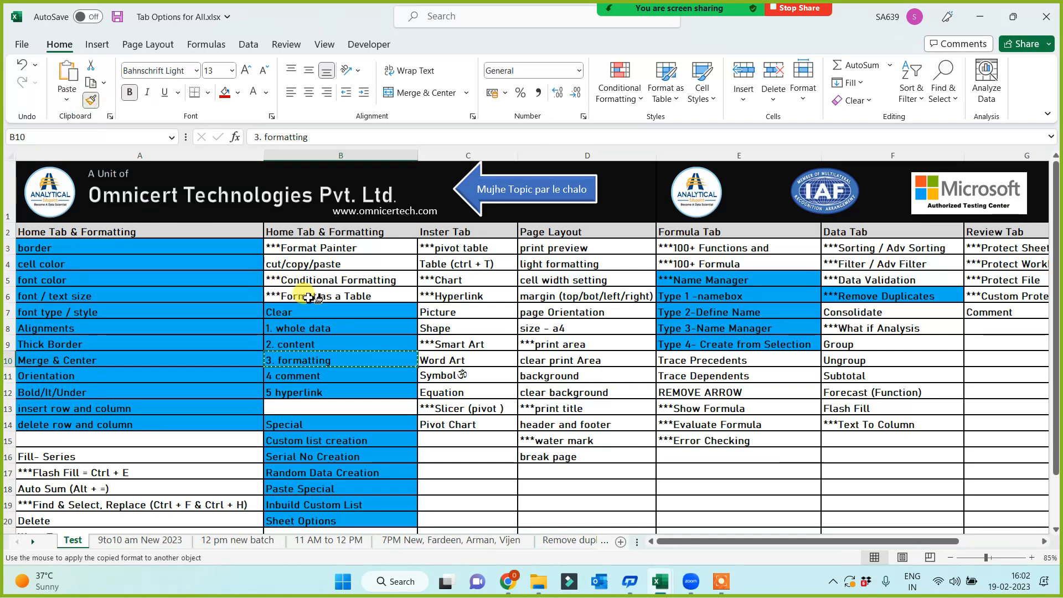
left_click(303, 296)
left_click(304, 359)
left_click(91, 100)
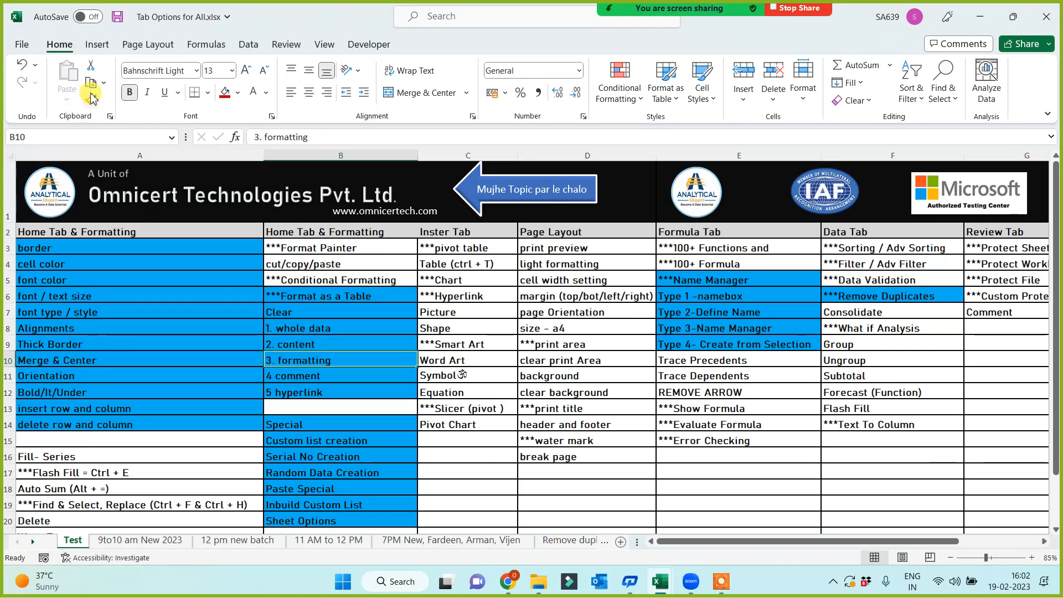
left_click(440, 264)
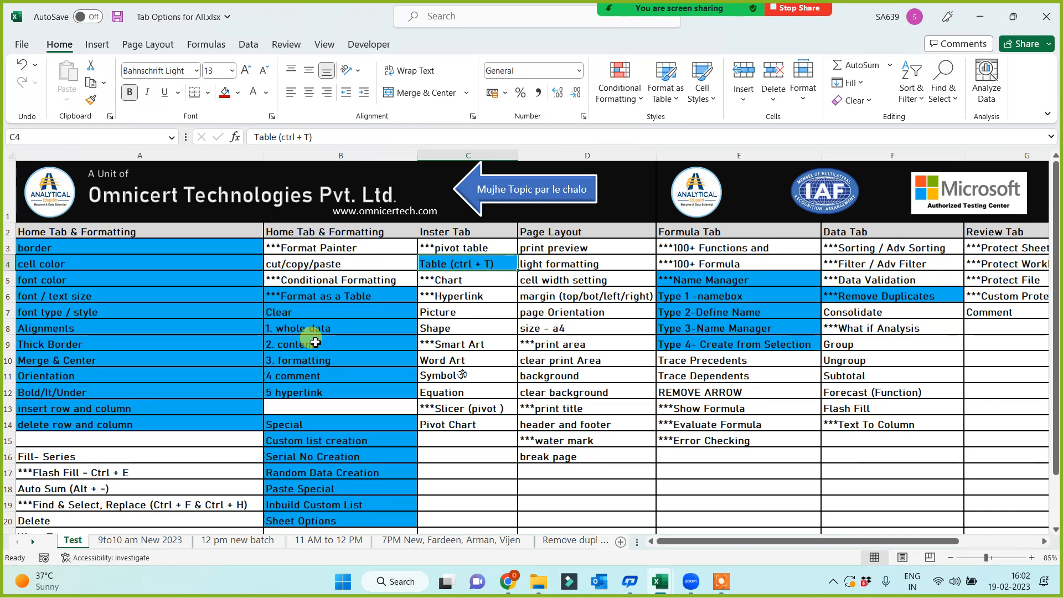
Return from File Explorer to Tab Options for All via the Excel taskbar thumbnail.
key("super+e")
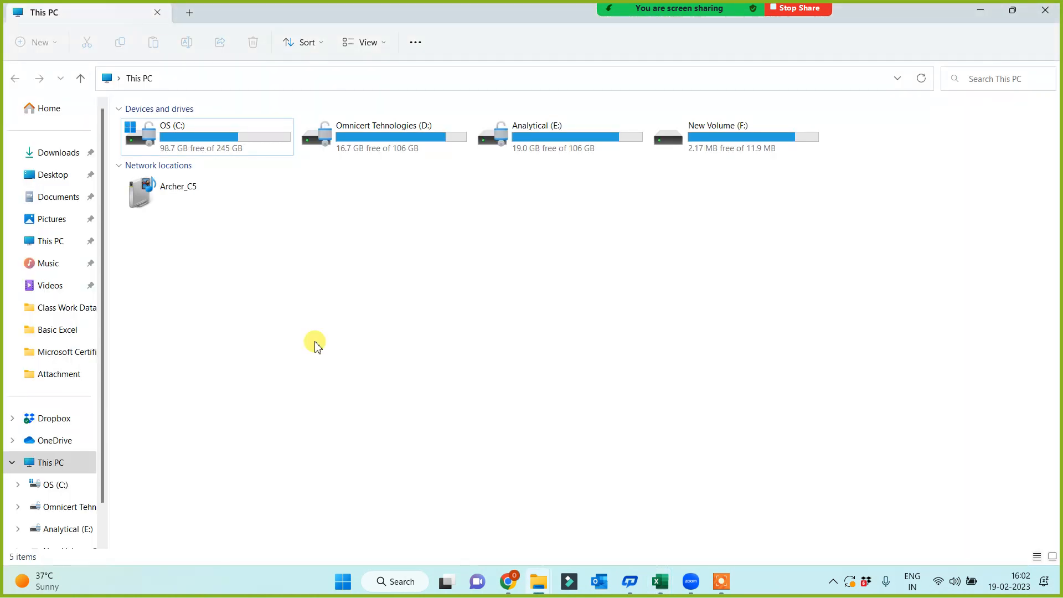
left_click(660, 581)
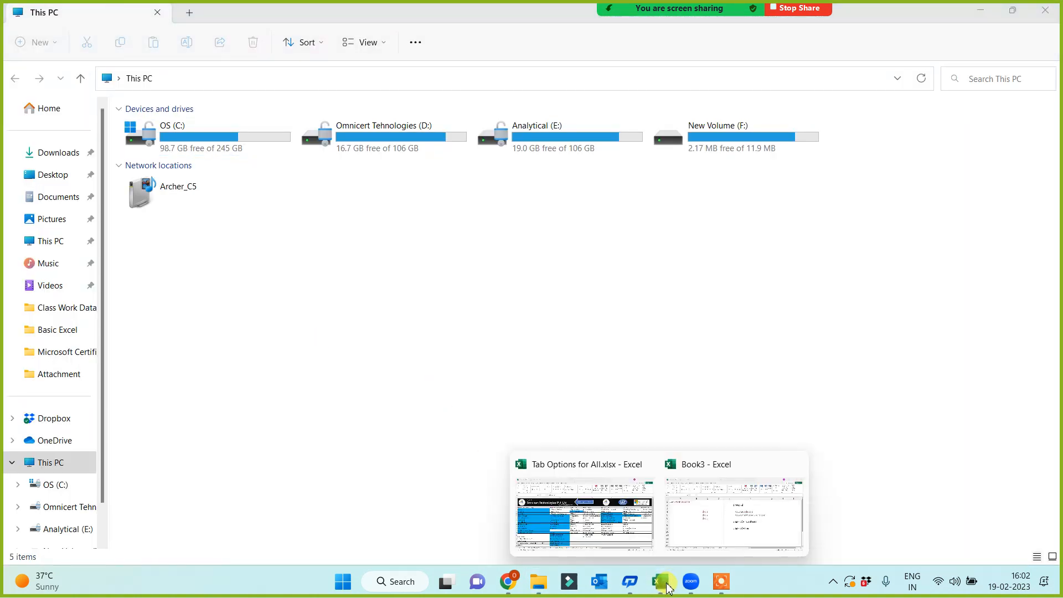
left_click(622, 551)
left_click(540, 500)
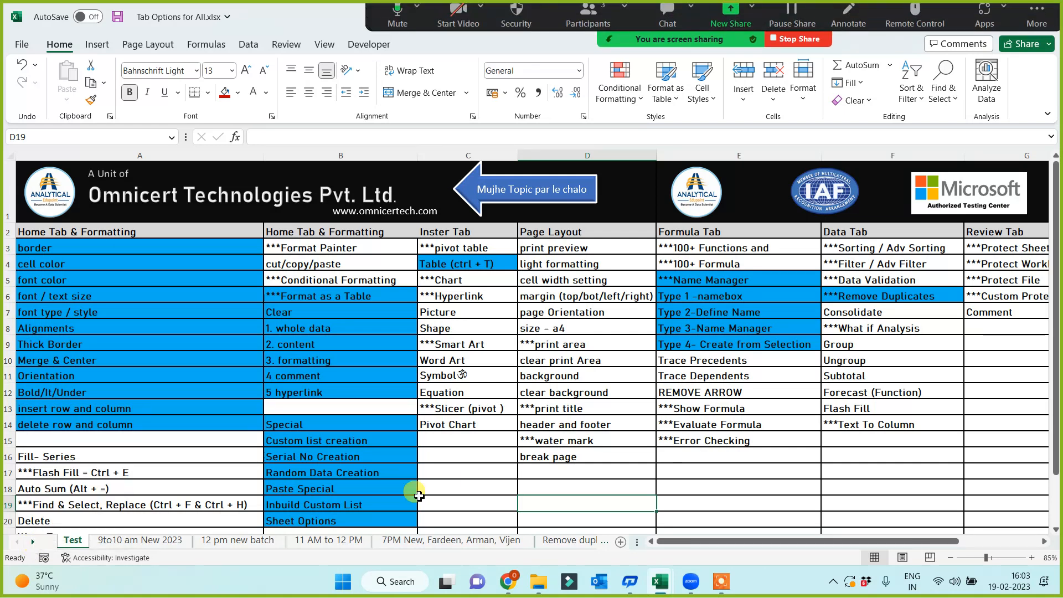
left_click(497, 490)
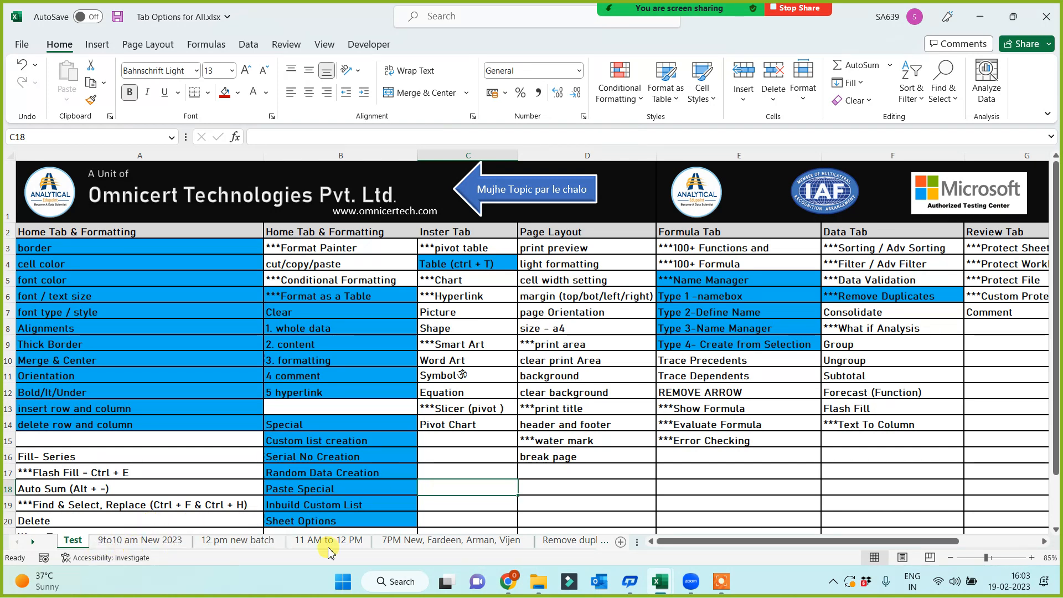
Switch to the 7PM batch sheet and select topic cells A3:A14.
left_click(412, 545)
left_click(524, 492)
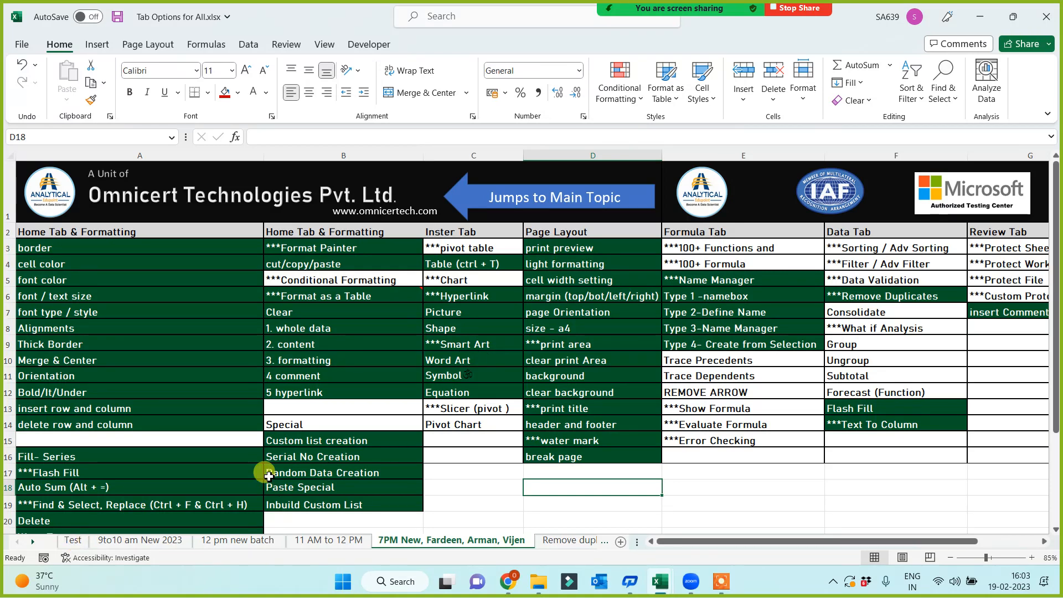
left_click_drag(109, 249, 89, 424)
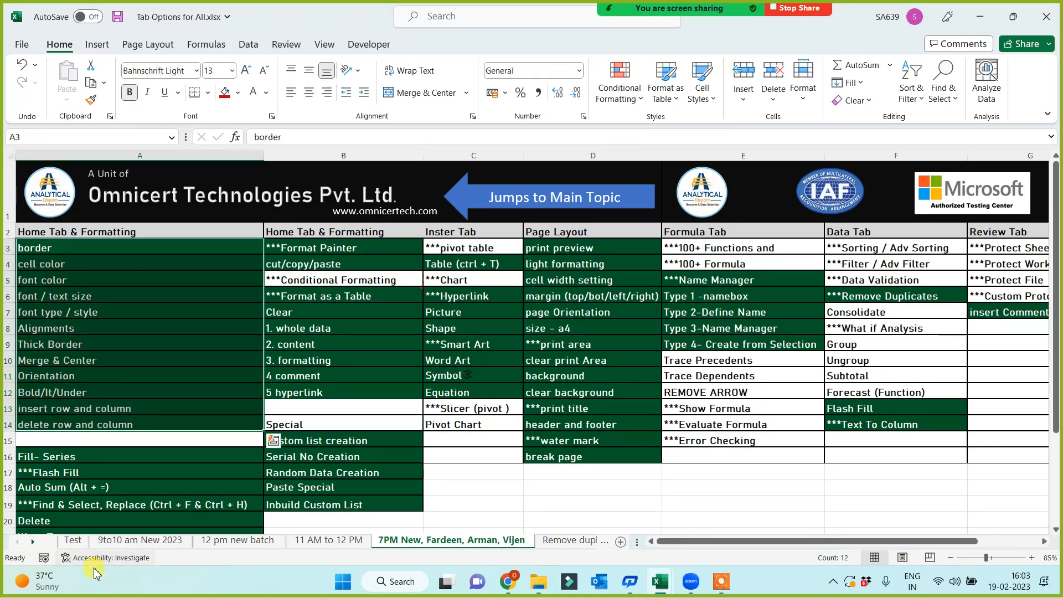
Deselect the range and bring up WhatsApp Web in Chrome.
left_click(645, 518)
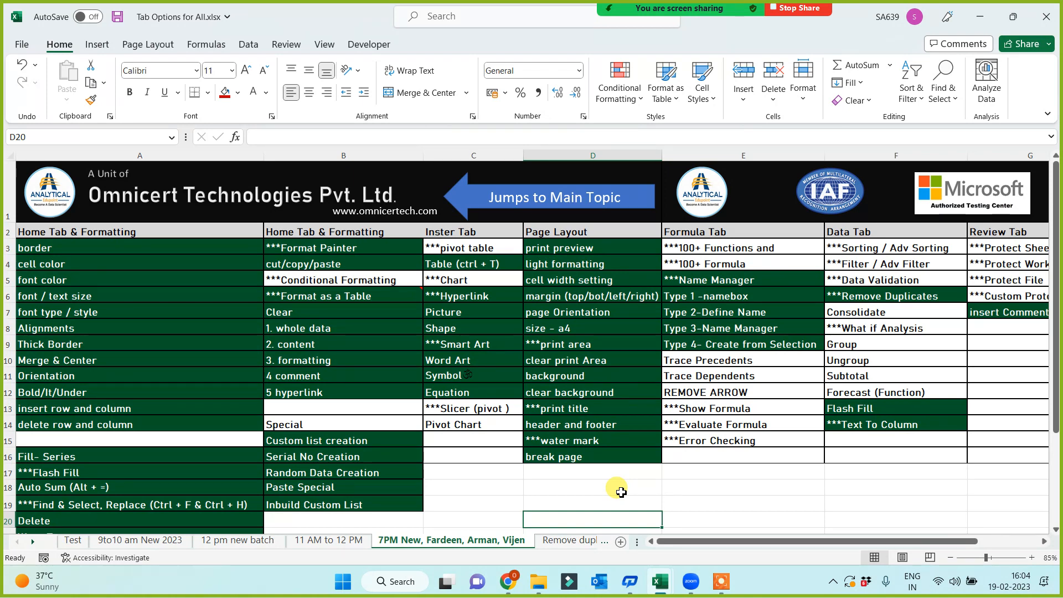
left_click(683, 489)
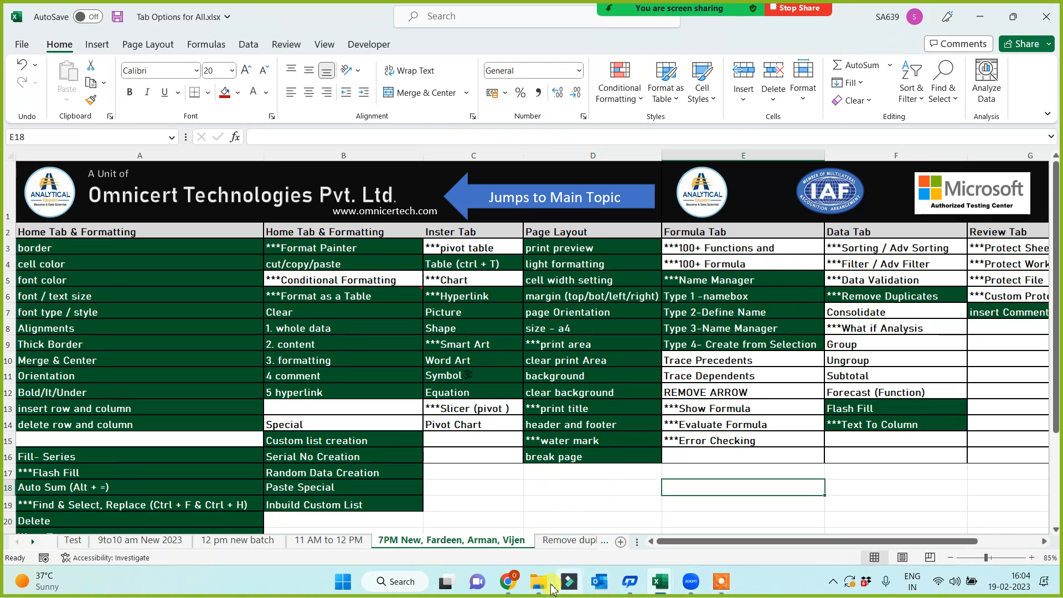
left_click(508, 581)
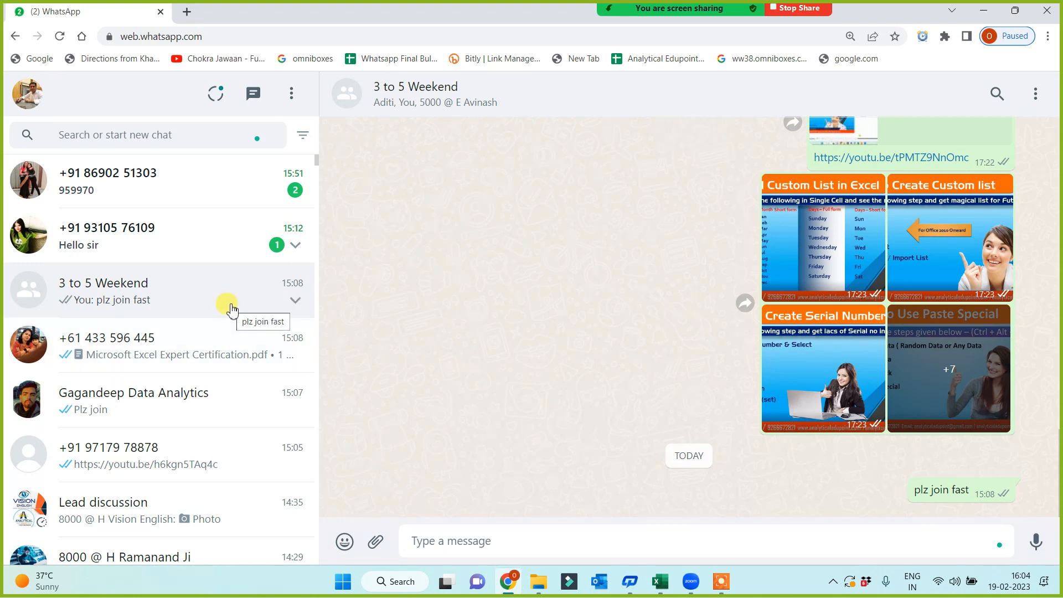
Read the unread WhatsApp chat, scrolling through it, then return to the Excel workbook.
left_click(183, 253)
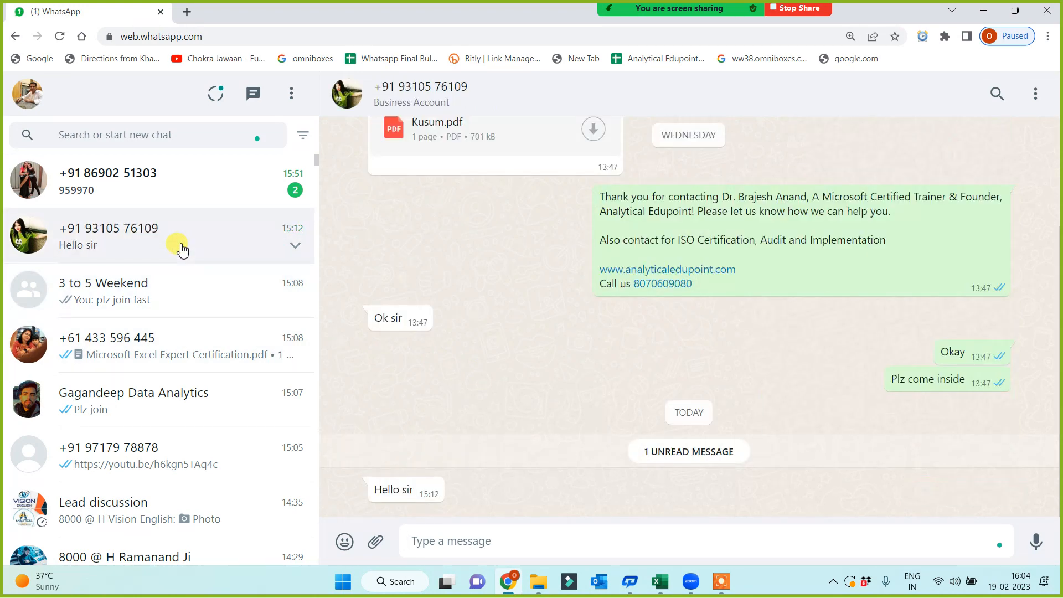
scroll(452, 332, "up", 1)
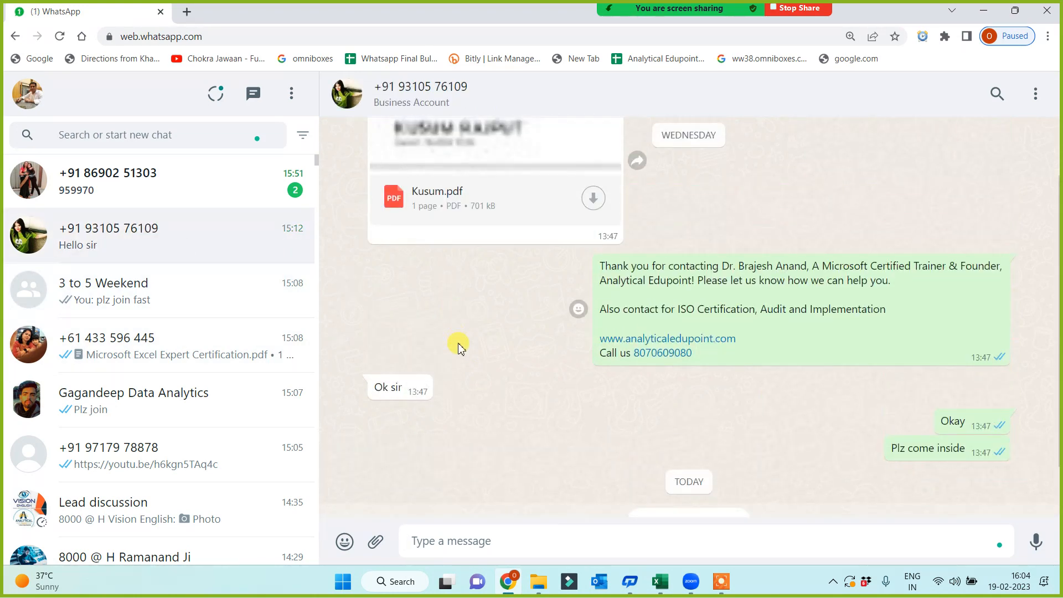
scroll(458, 346, "down", 1)
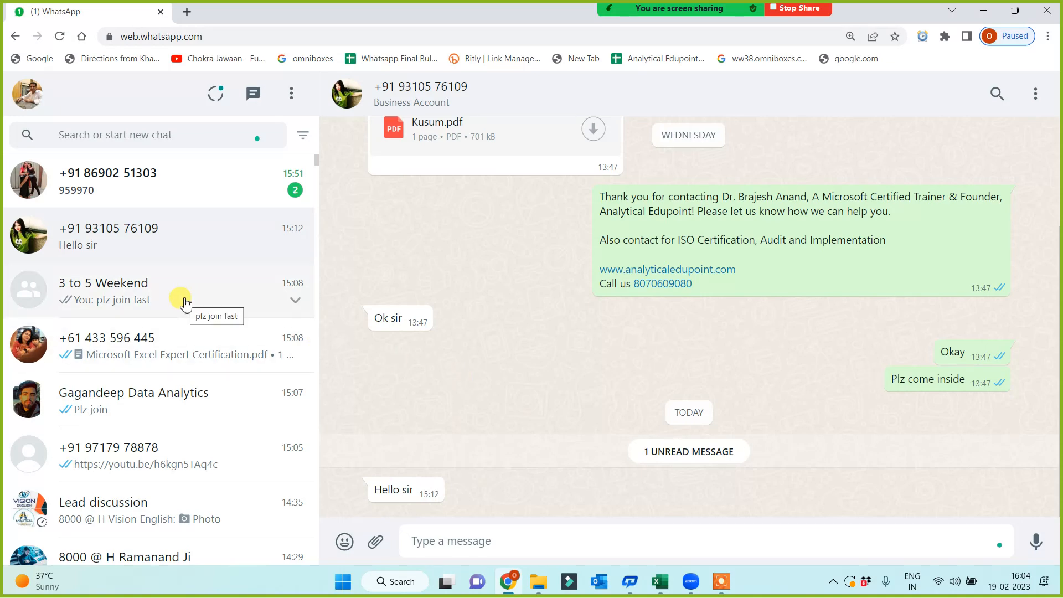
key("alt+Tab")
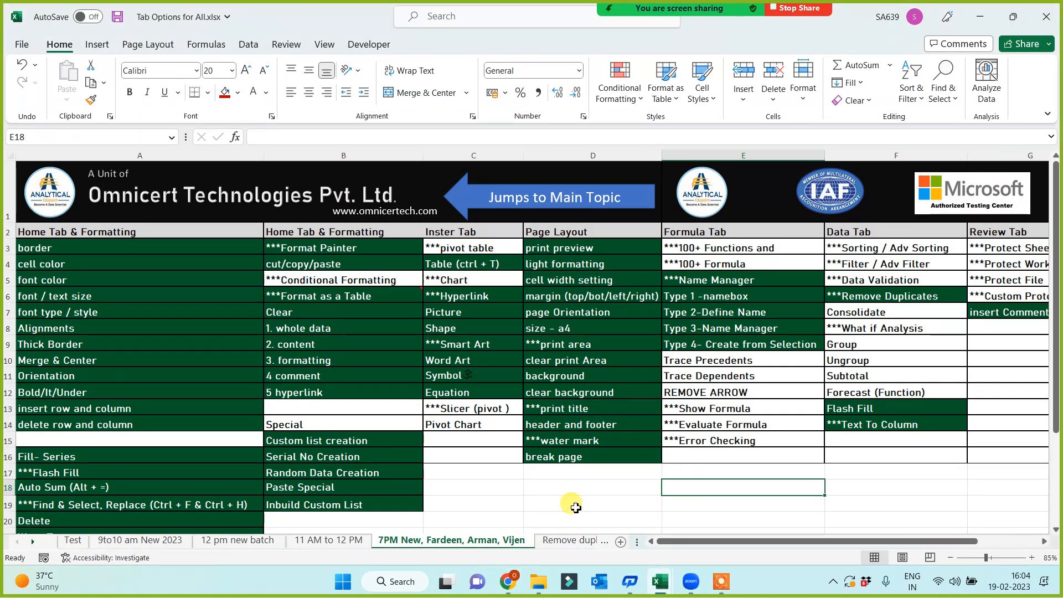
Save and close the Tab Options for All workbook.
left_click(576, 507)
key("ctrl+s")
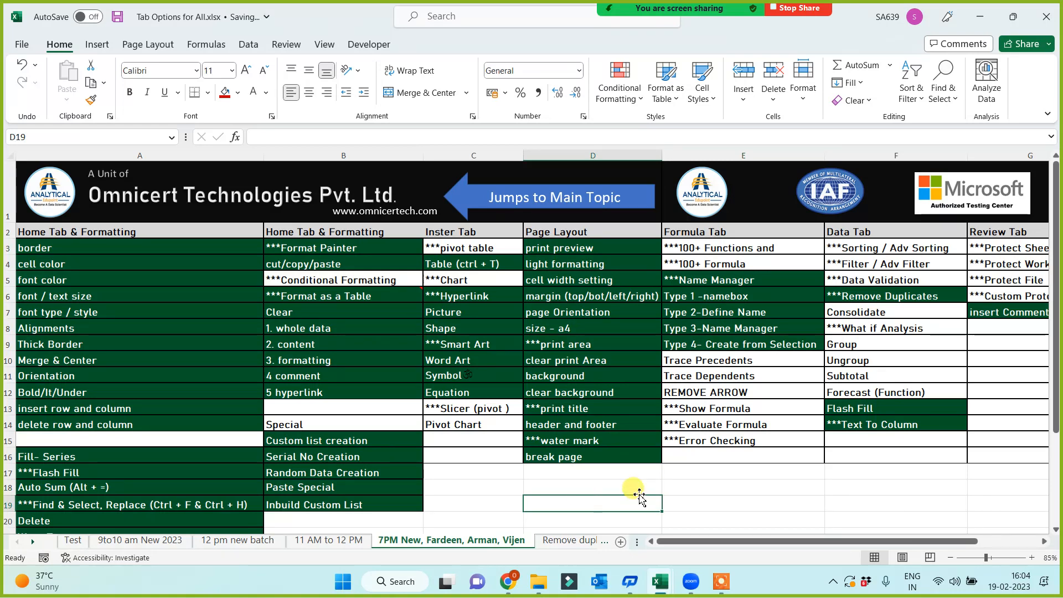
left_click(1046, 15)
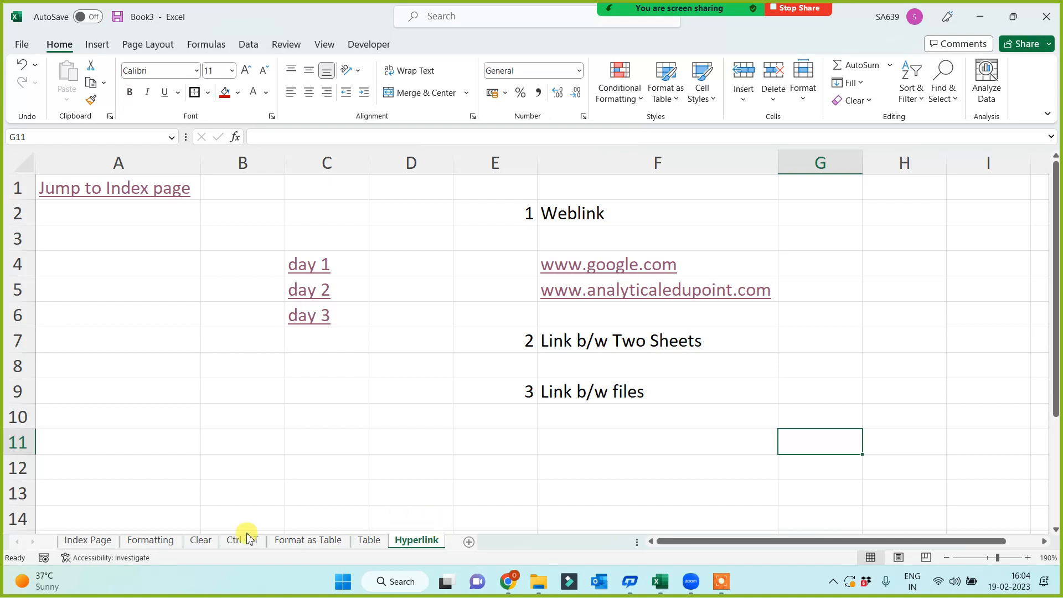
Go through Book3's Formatting, Clear, Format as Table and Hyperlink sheets, then add a new sheet.
left_click(149, 540)
left_click(201, 541)
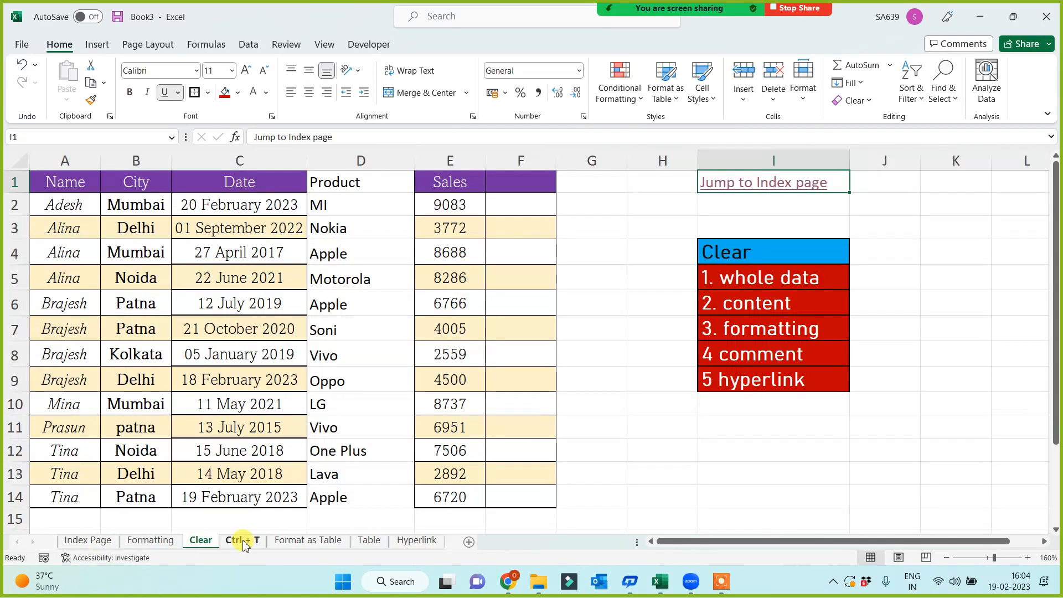
left_click(308, 541)
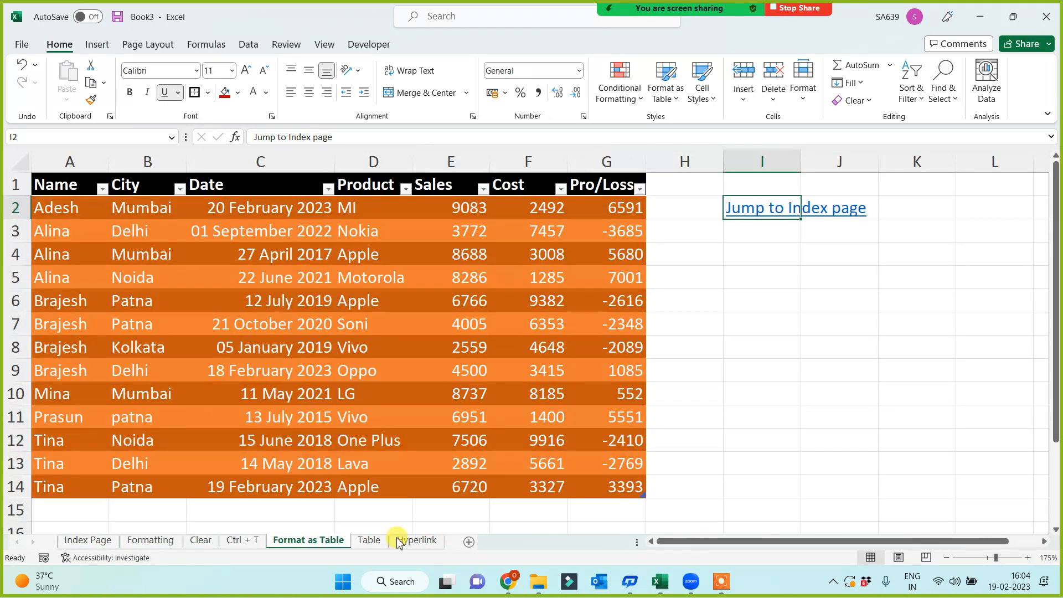
left_click(416, 540)
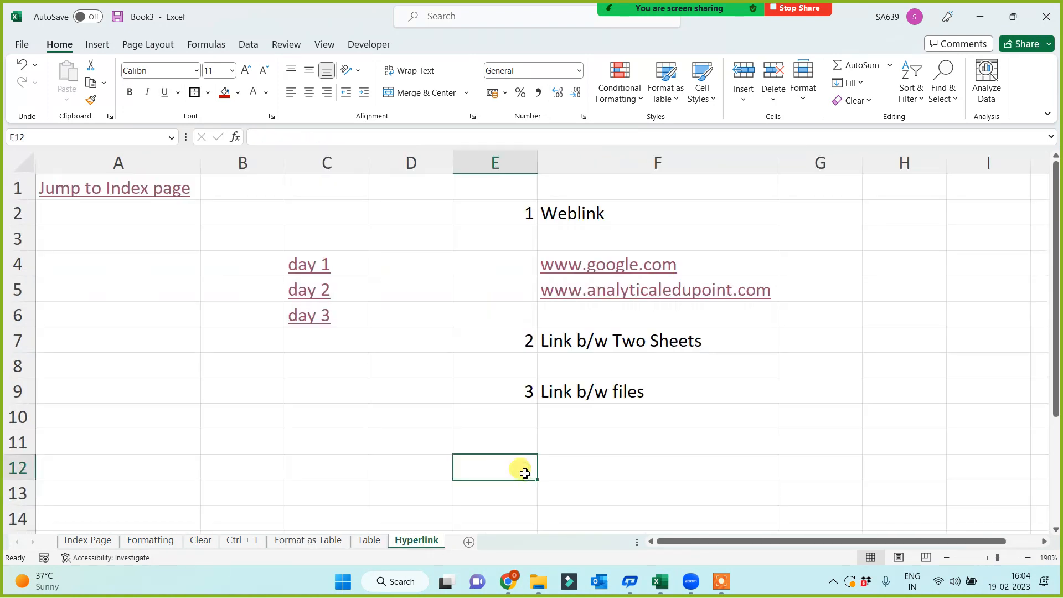
left_click(468, 541)
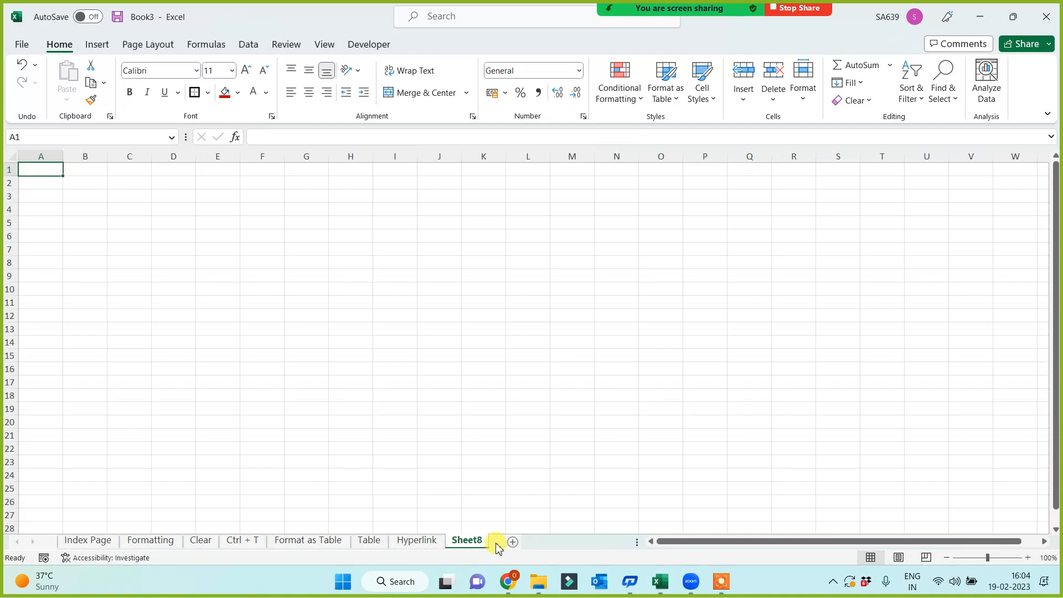
Rename Sheet8 to 'Flash Fill', replacing an initially typed 'Format'.
double_click(468, 540)
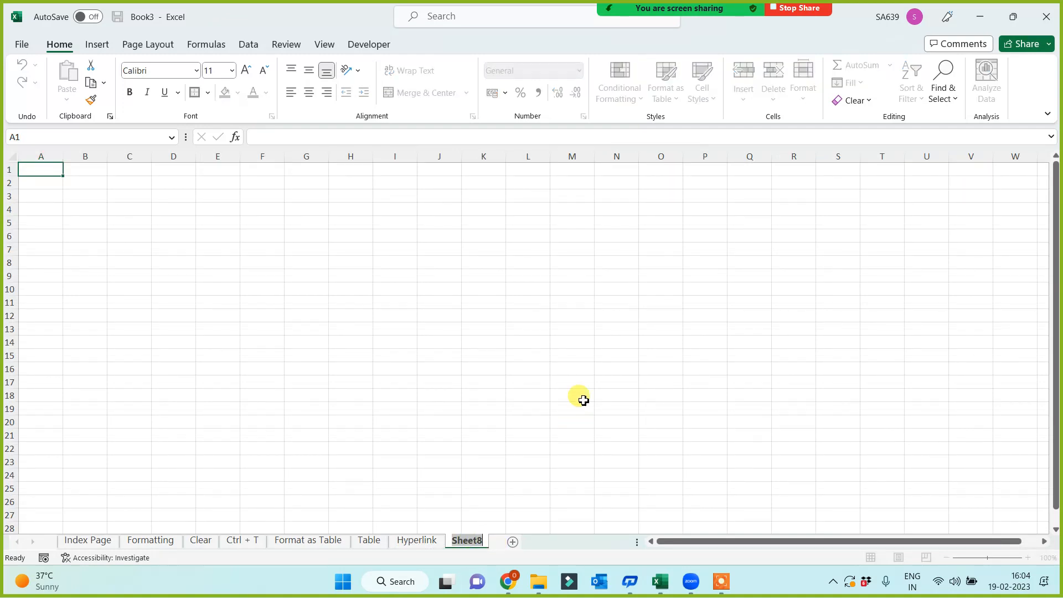
type("Format")
key("Return")
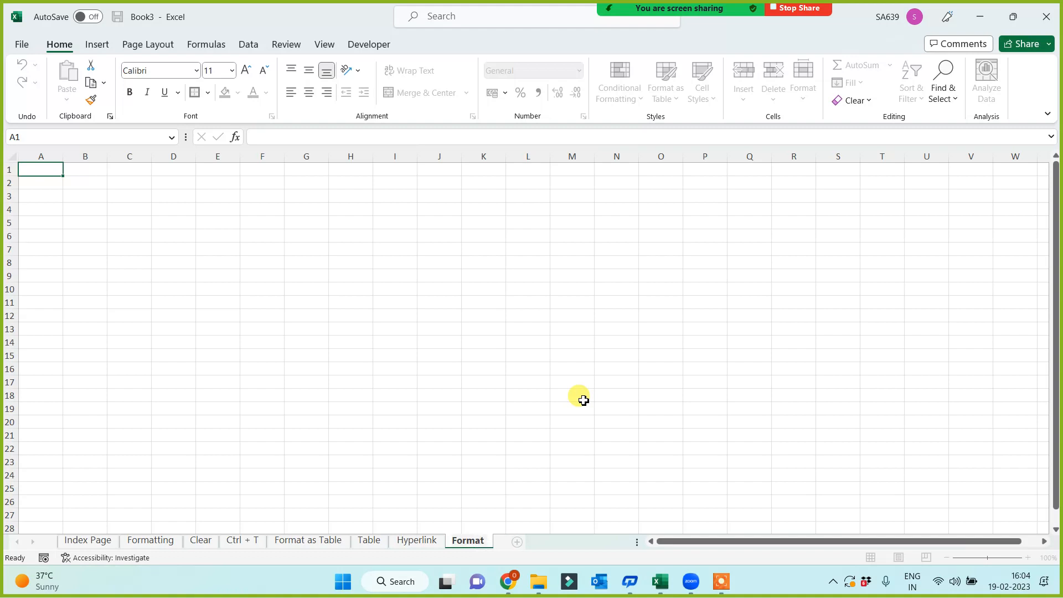
key("BackSpace")
key("BackSpace")
key("BackSpace")
key("BackSpace")
key("BackSpace")
key("BackSpace")
type("Fl")
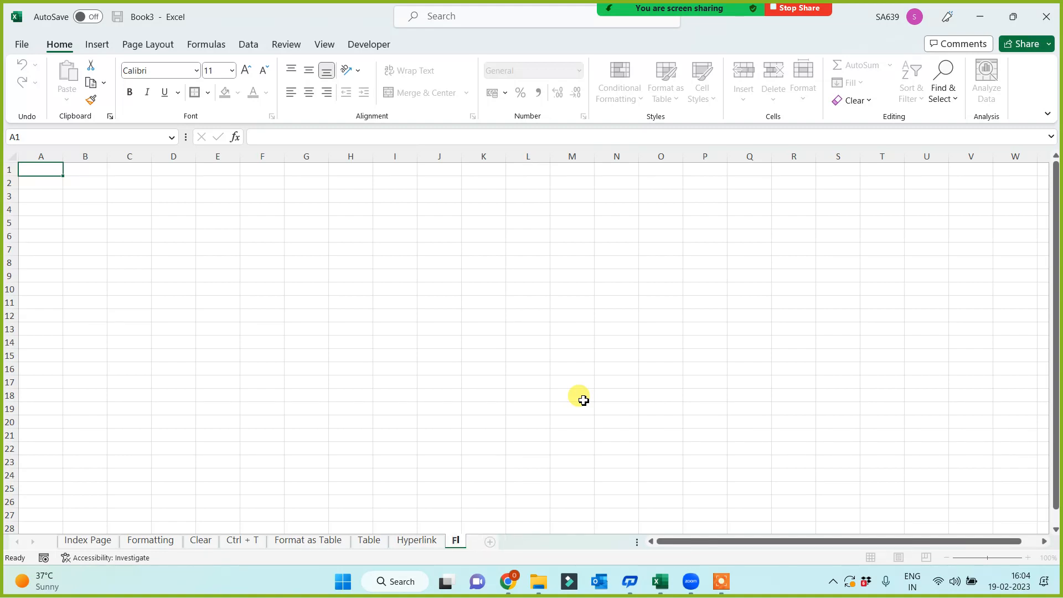
type("ash")
key("Return")
type("Fill")
left_click(465, 281)
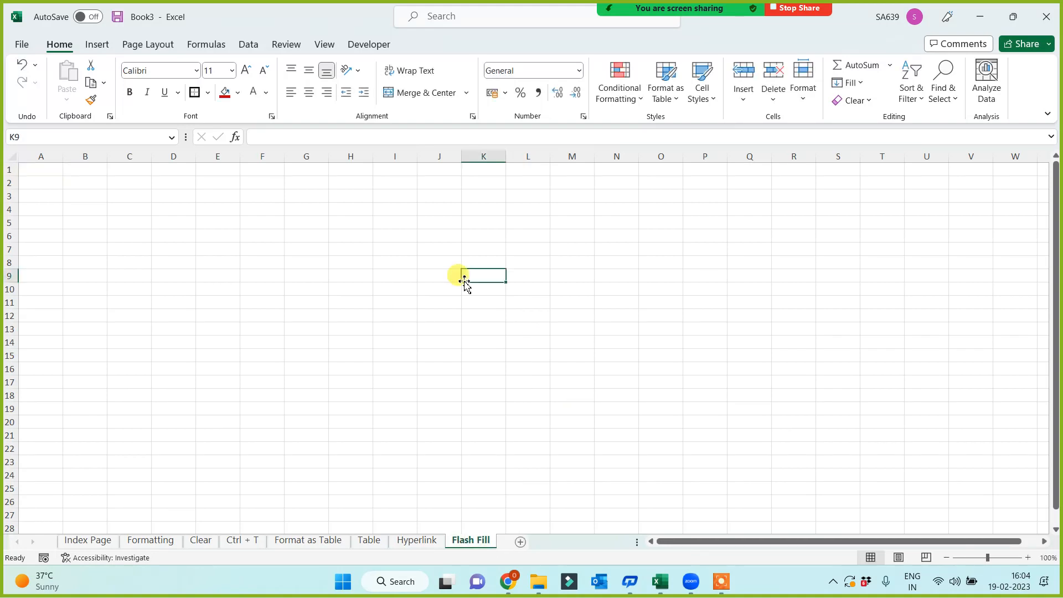
scroll(261, 253, "up", 3, "ctrl")
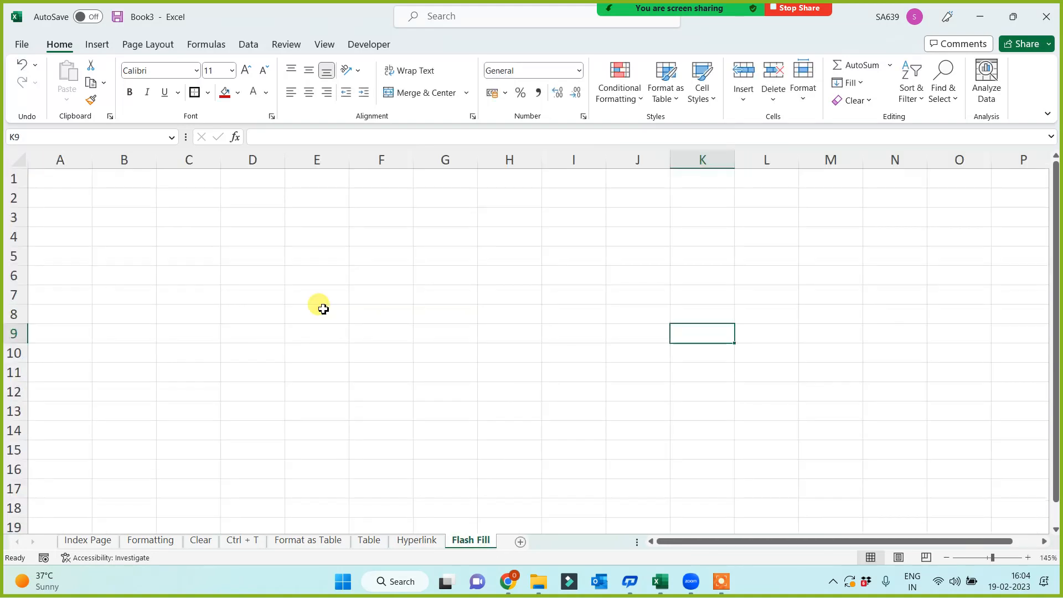
key("ctrl+Home")
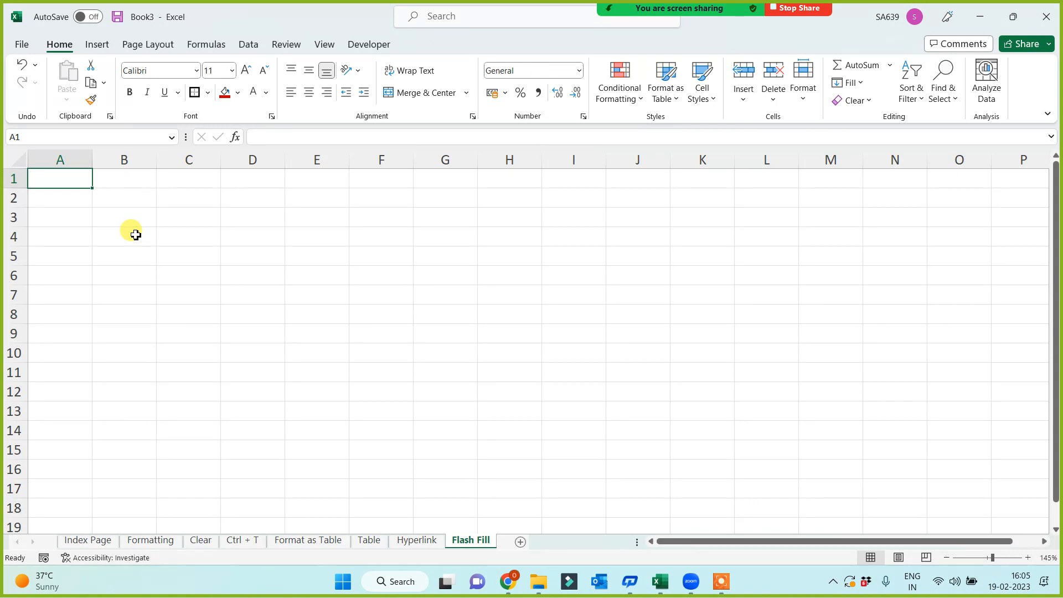
key("ctrl+e")
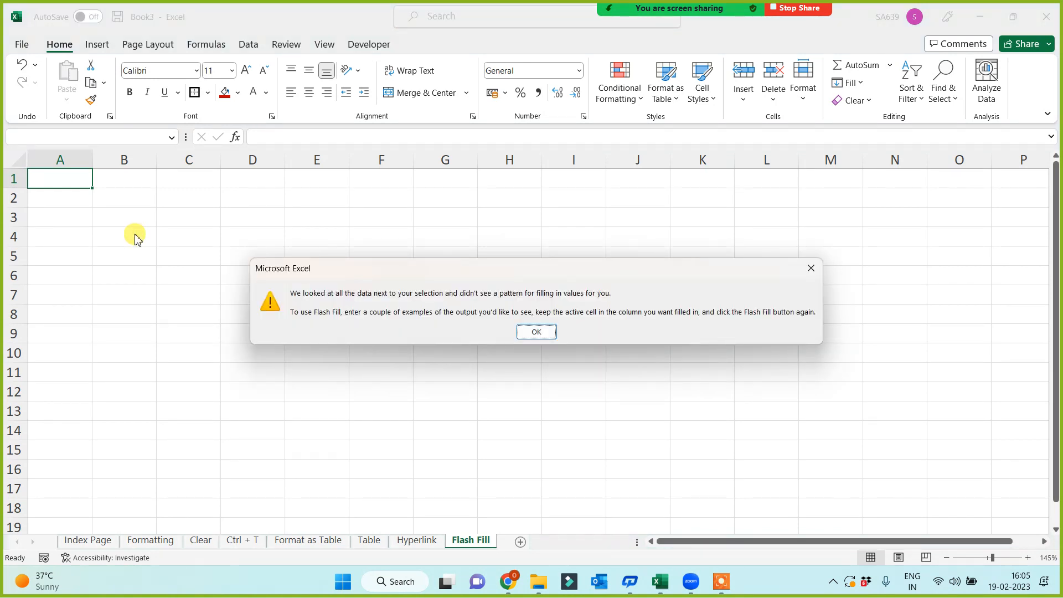
key("Return")
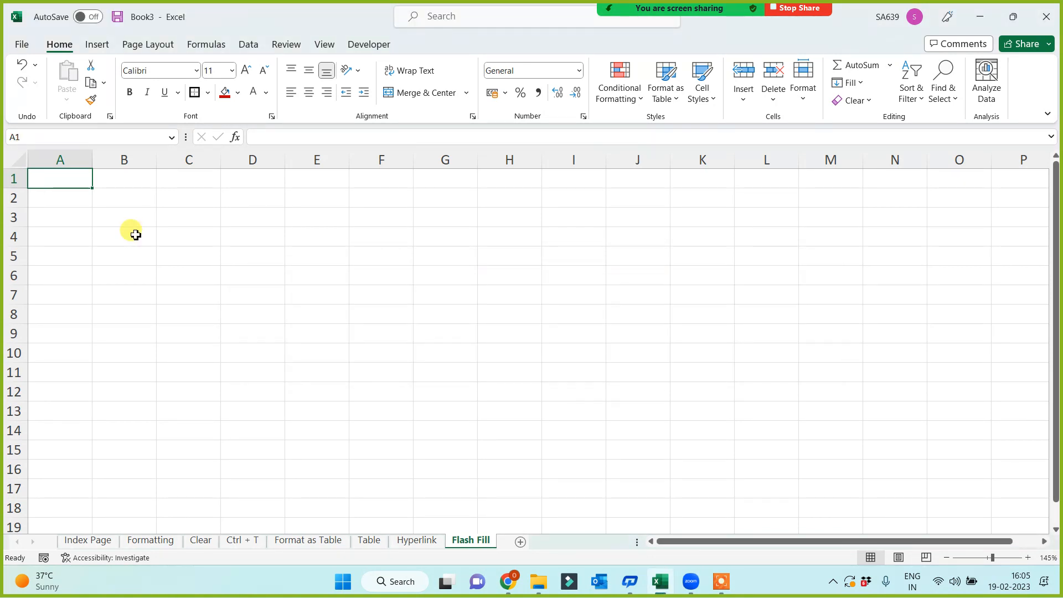
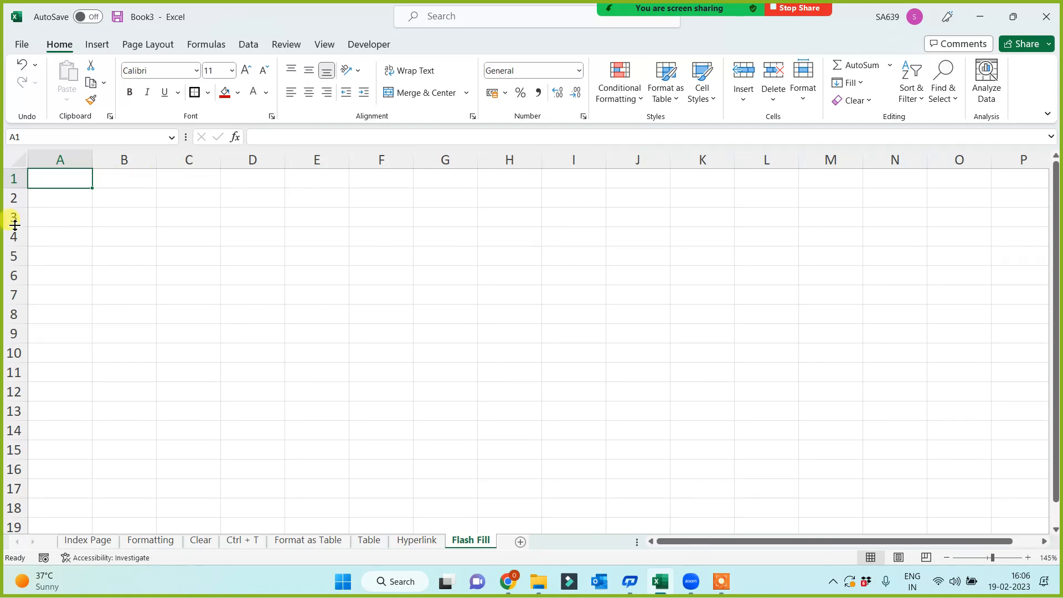
left_click_drag(92, 160, 148, 160)
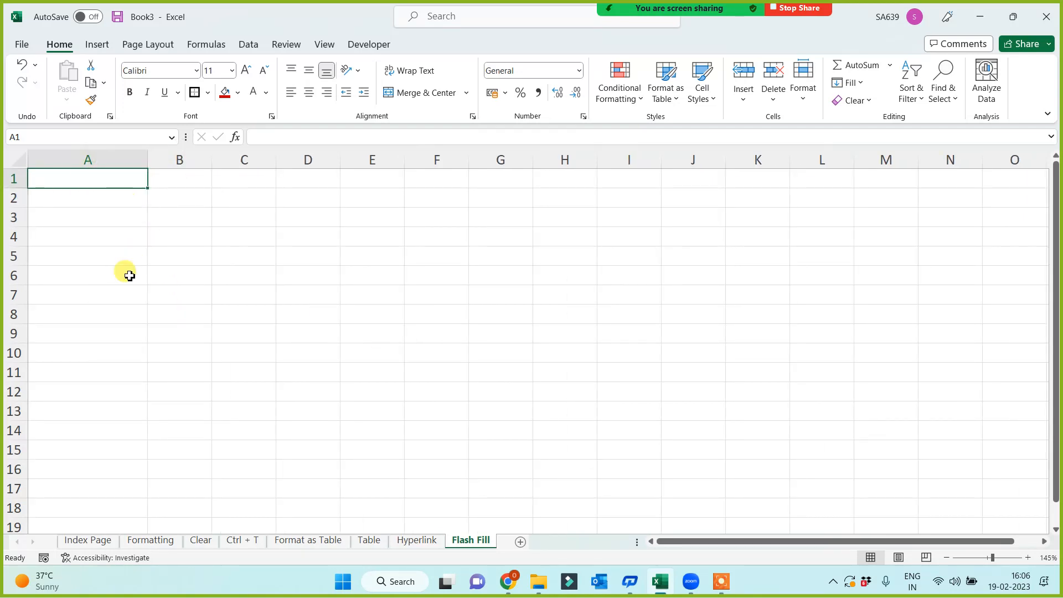
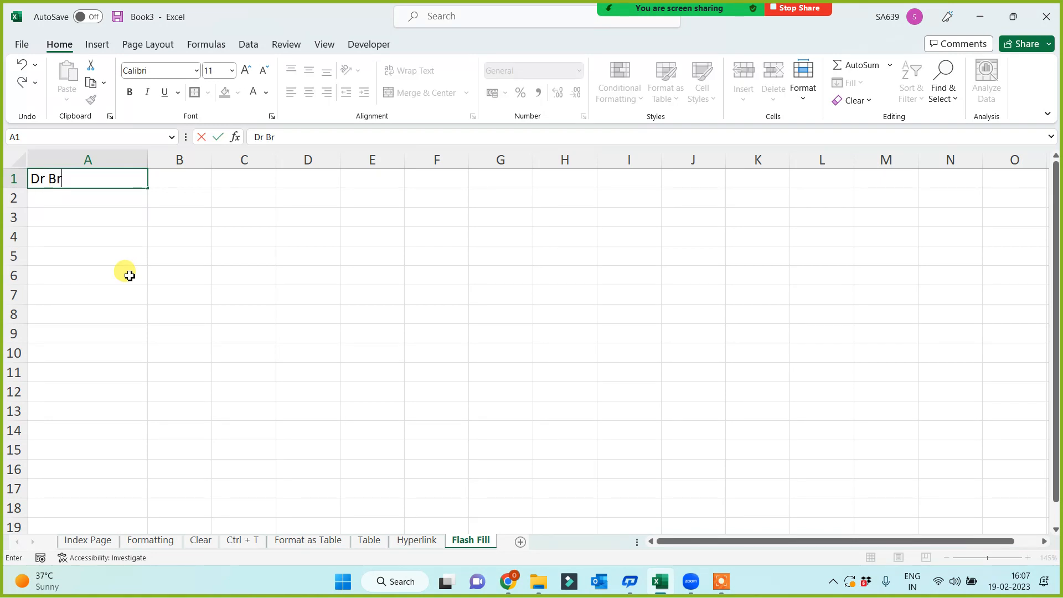
left_click(126, 275)
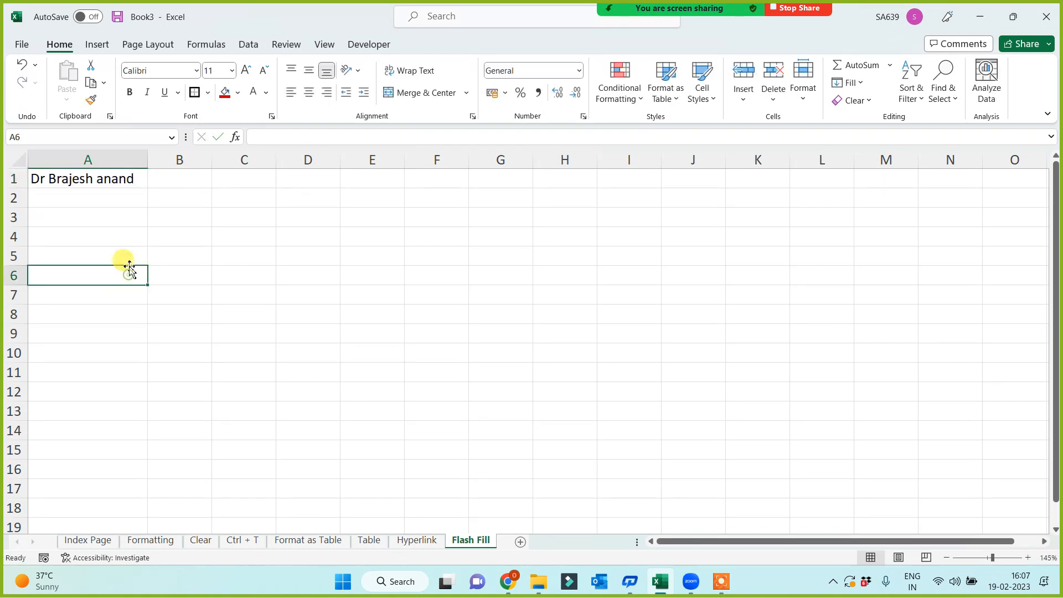
left_click(127, 178)
left_click_drag(147, 191, 148, 488)
left_click(34, 316)
key("ctrl+Home")
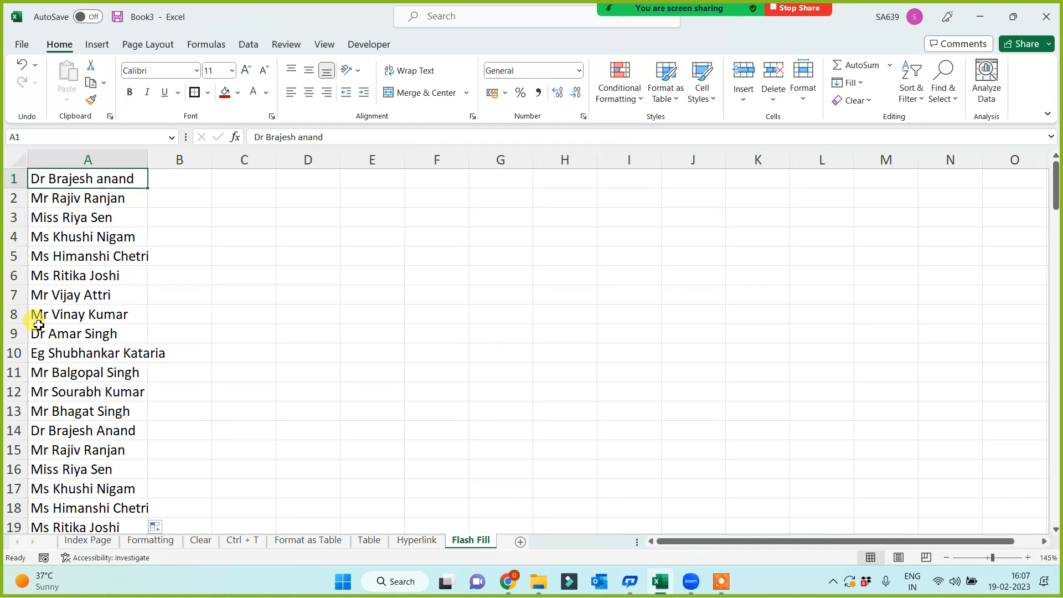
left_click_drag(143, 158, 186, 159)
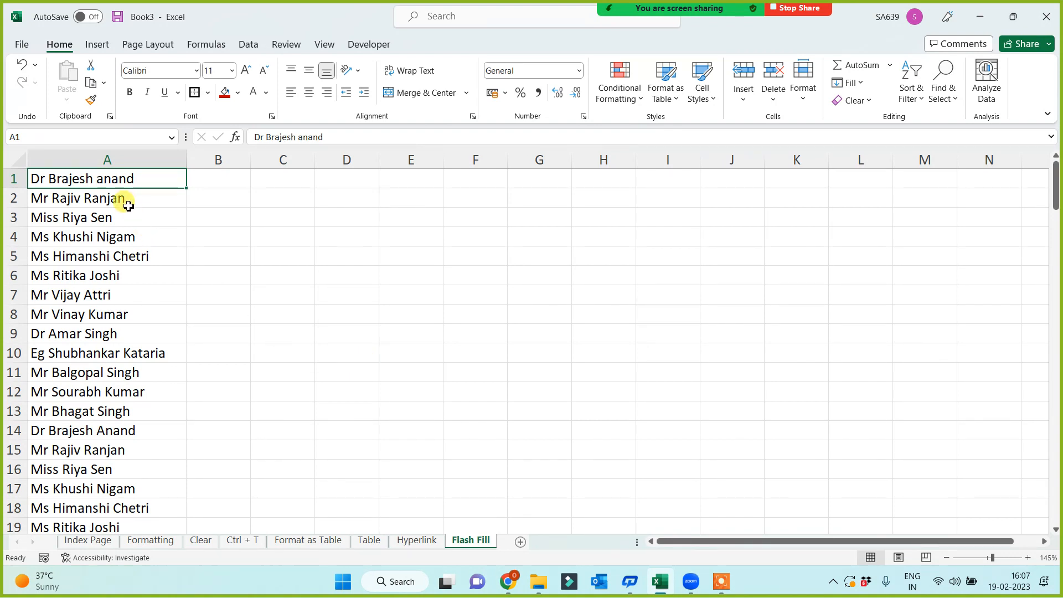
left_click(197, 180)
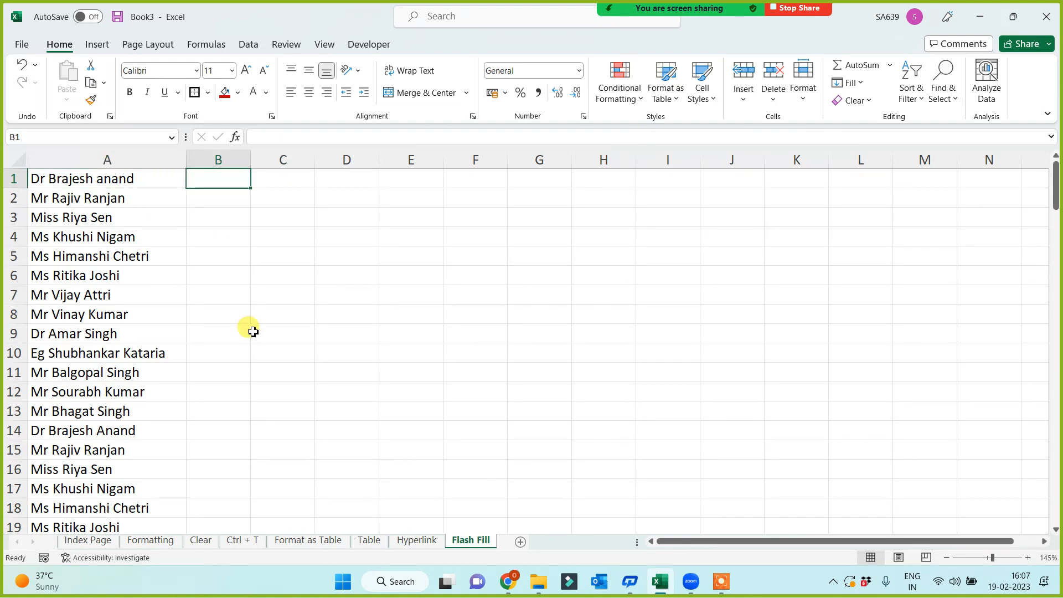
left_click(89, 160)
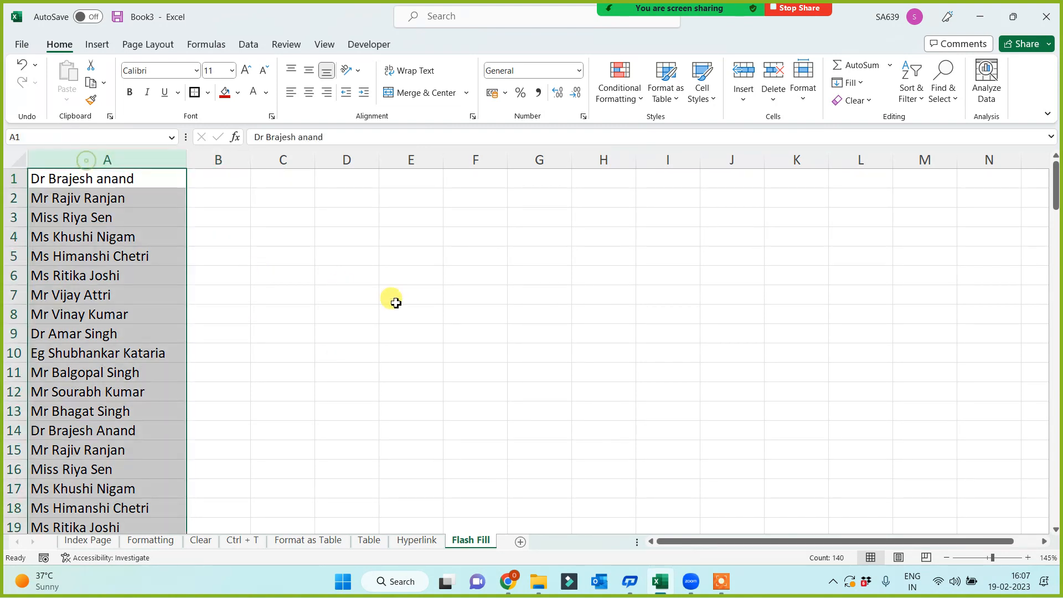
left_click(228, 184)
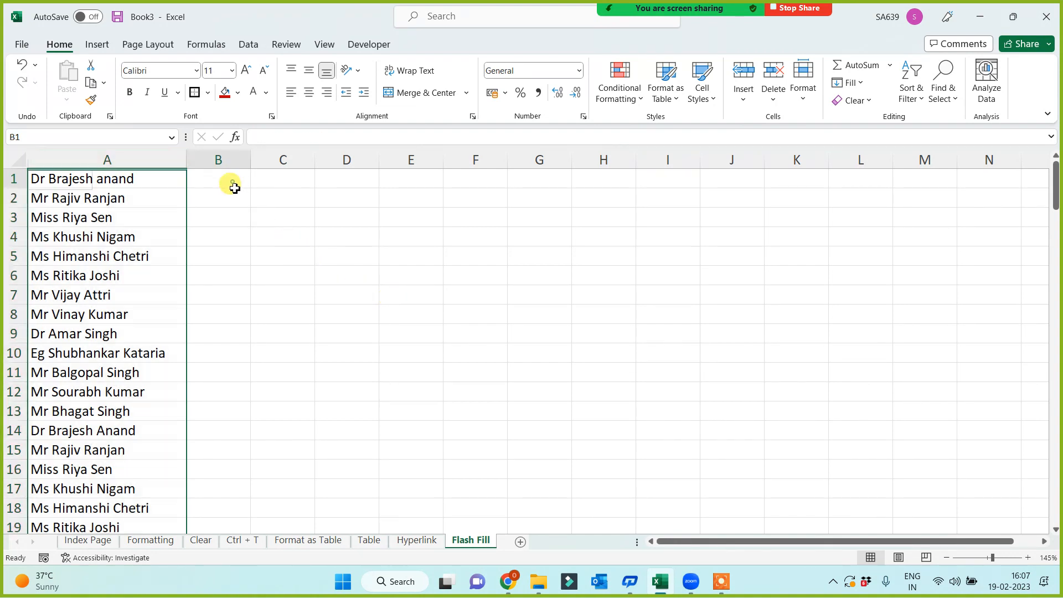
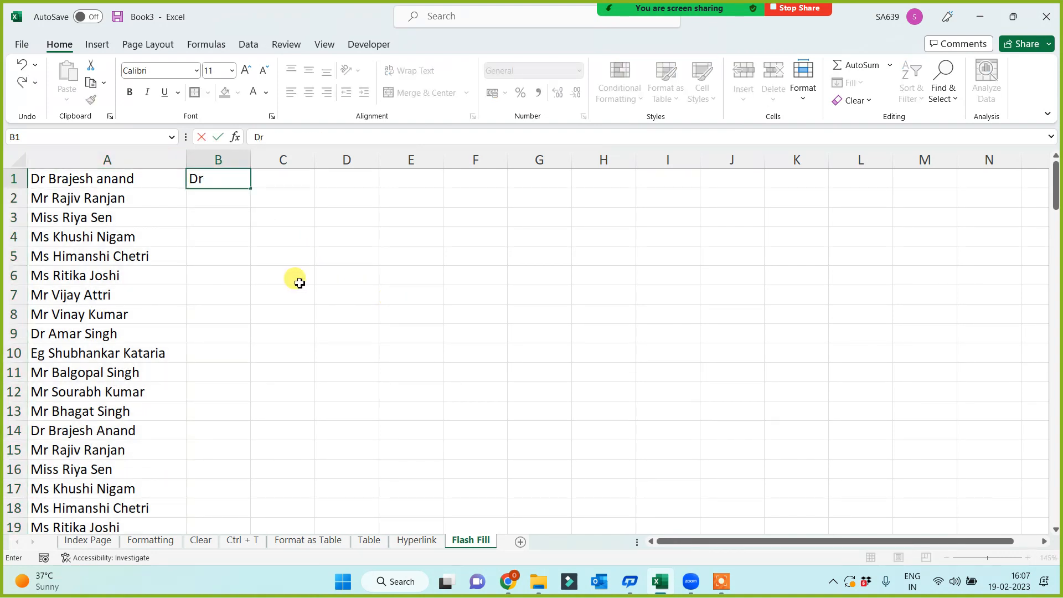
key("Tab")
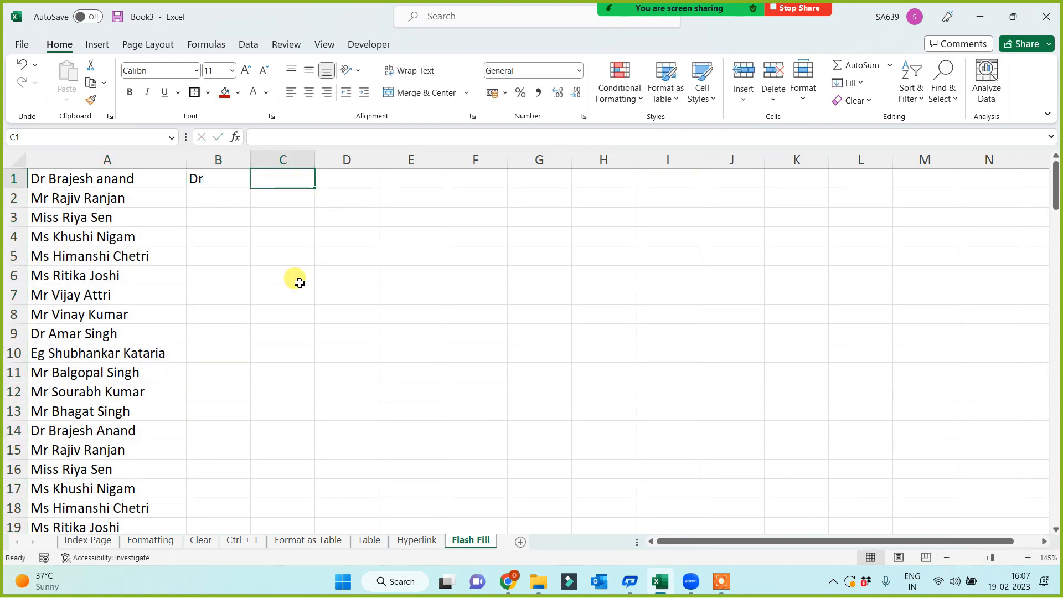
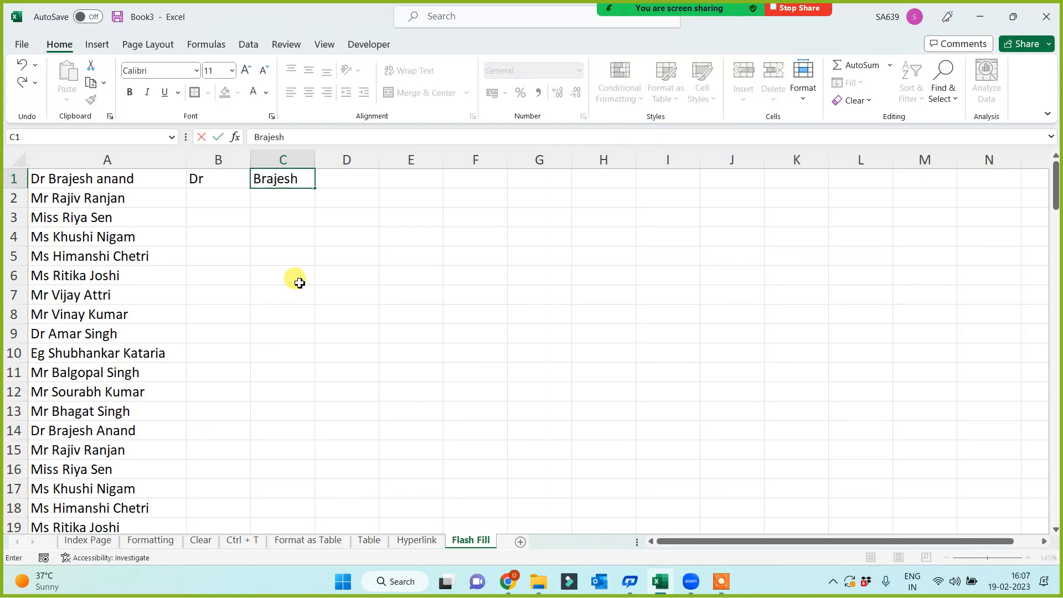
key("Tab")
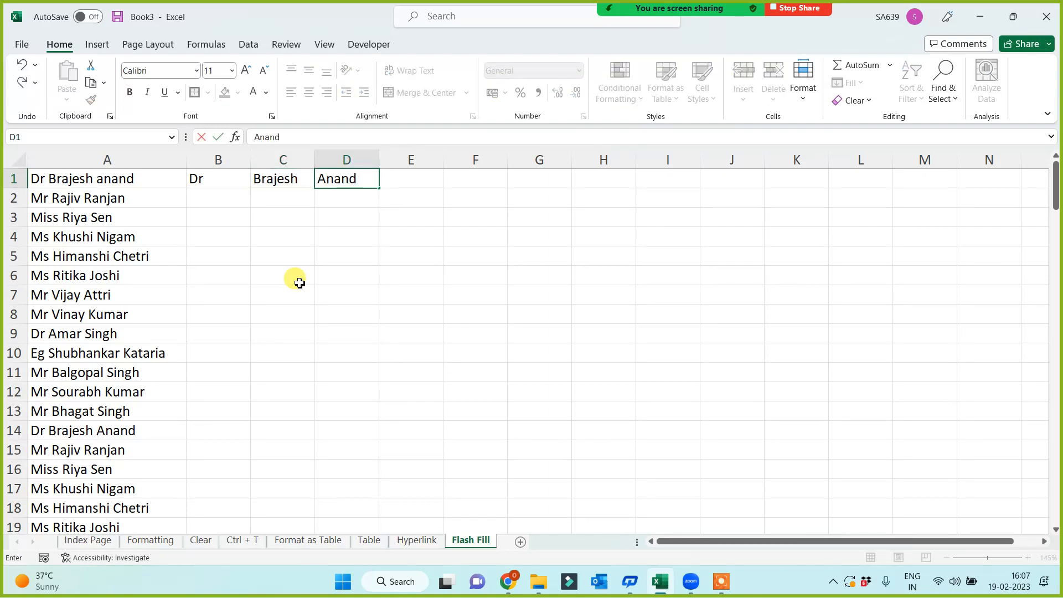
left_click(299, 283)
Flash Fill titles, first names and surnames down columns B, C and D with Ctrl+E.
left_click(200, 182)
left_click(274, 179)
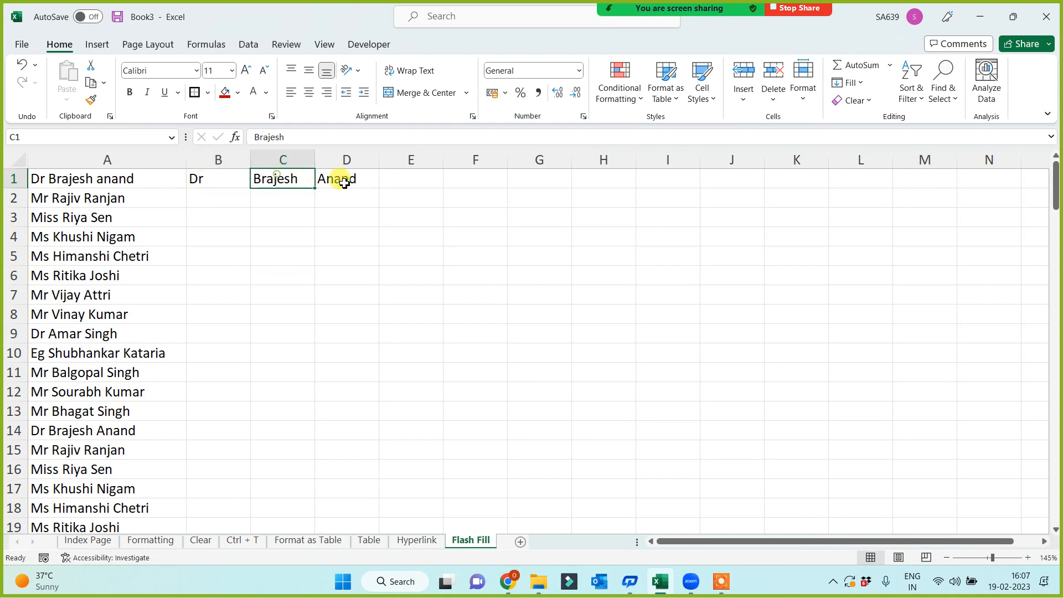
left_click(340, 179)
left_click(214, 179)
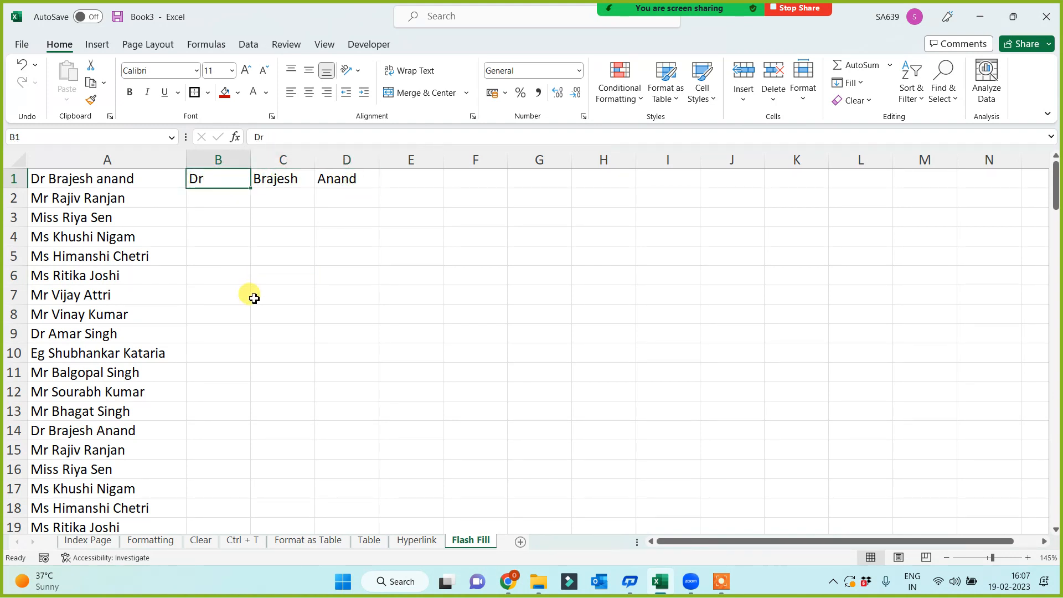
key("ctrl+e")
left_click(279, 177)
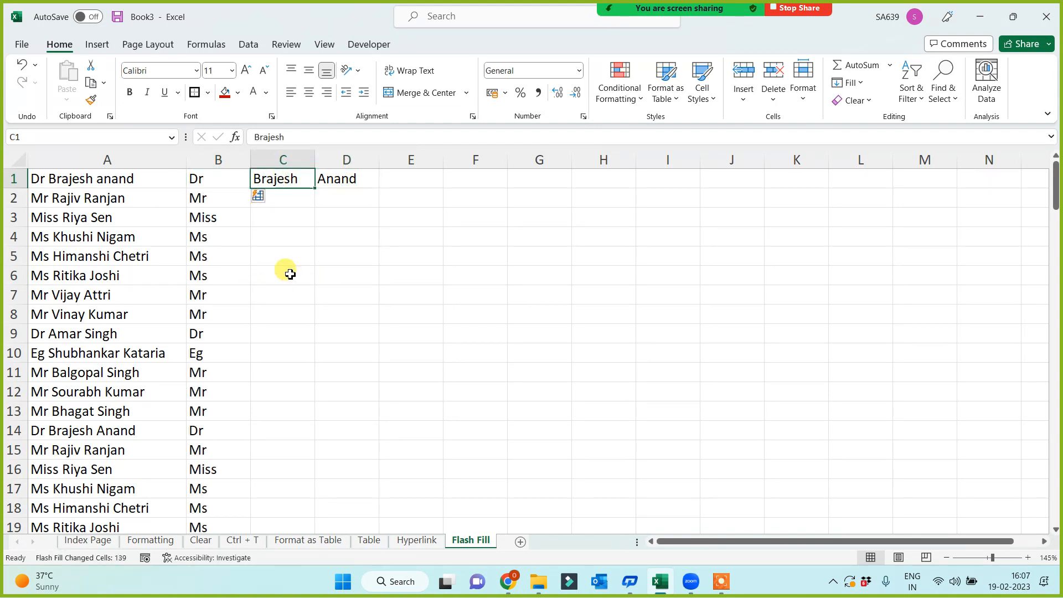
key("ctrl+e")
left_click(343, 178)
key("ctrl+e")
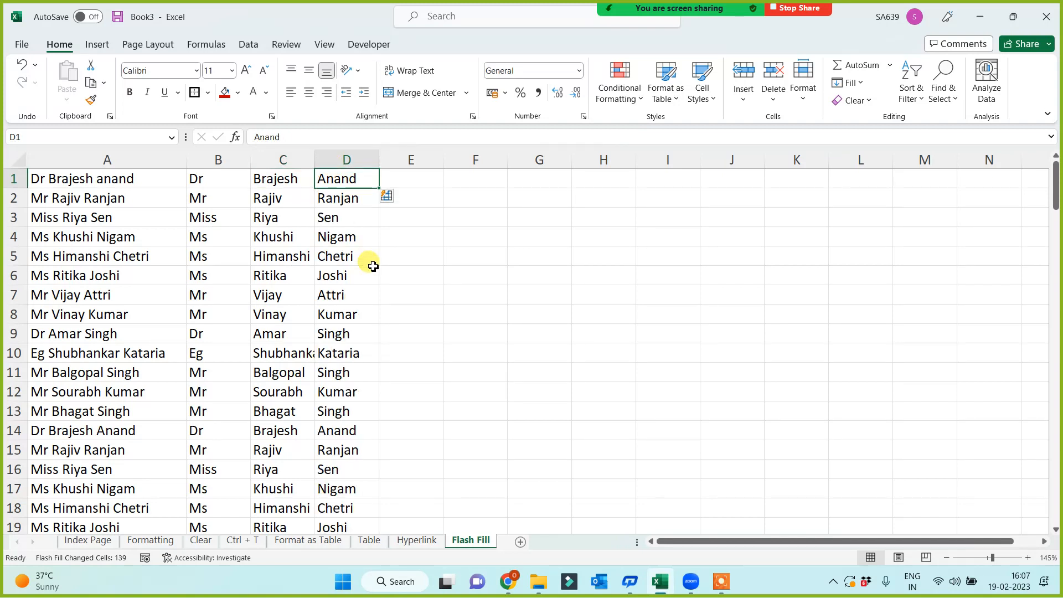
Add the note 'Ctrl + E = Flash Fill' in cell H5.
left_click(479, 298)
left_click(598, 259)
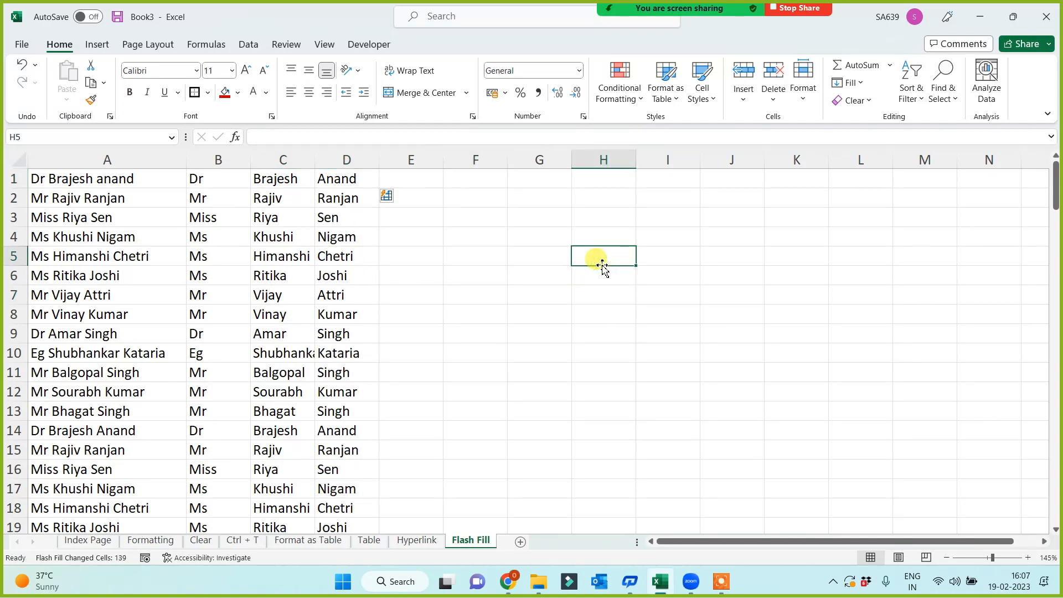
type("Ctrl +")
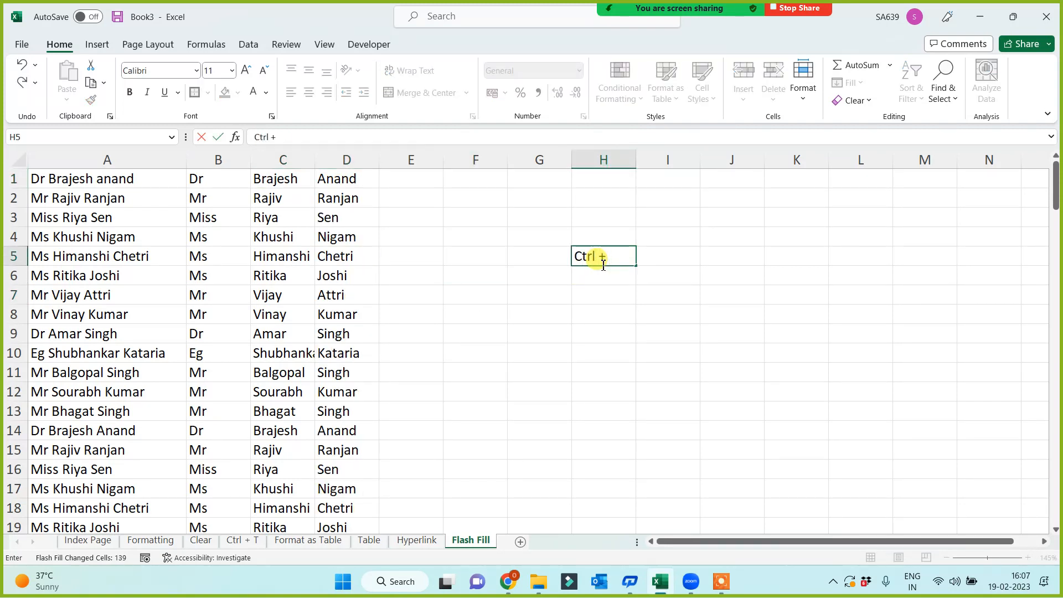
type(" E = Flash Fill")
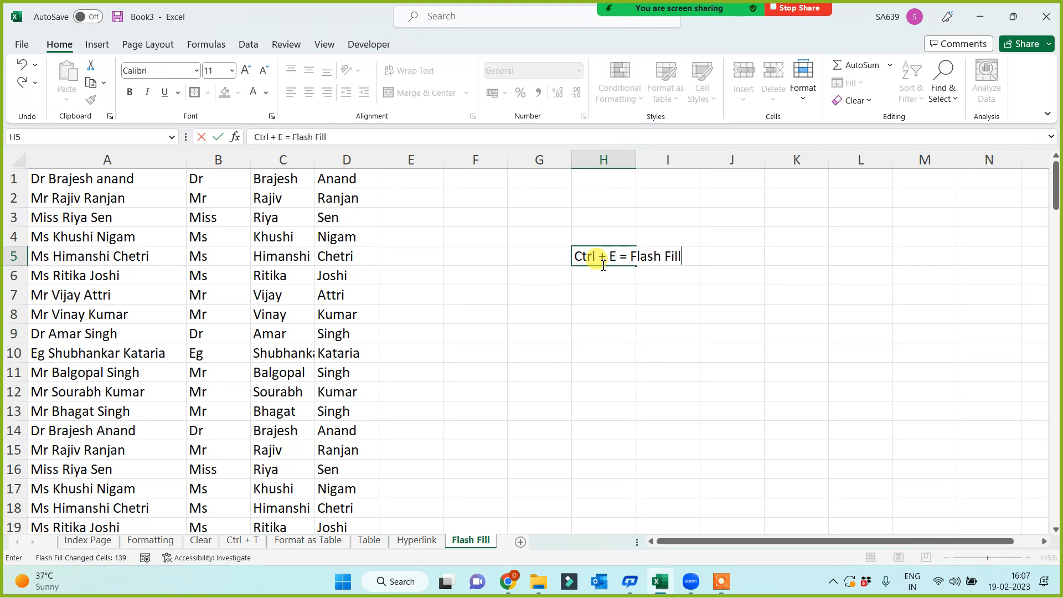
left_click(576, 375)
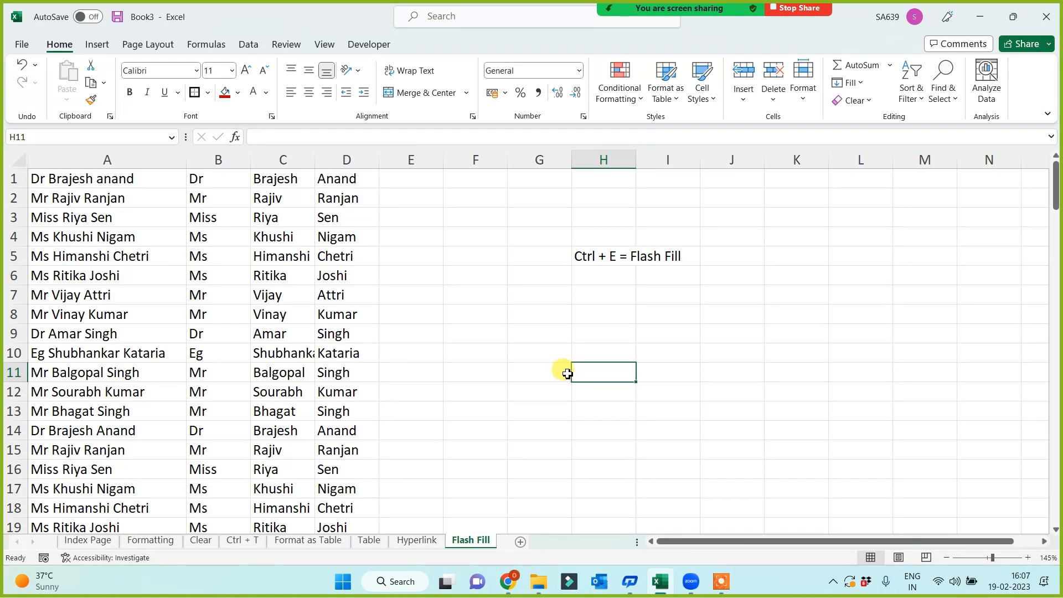
Clear the Flash-Filled results from B2 down to row 140 across columns B–D.
left_click(595, 256)
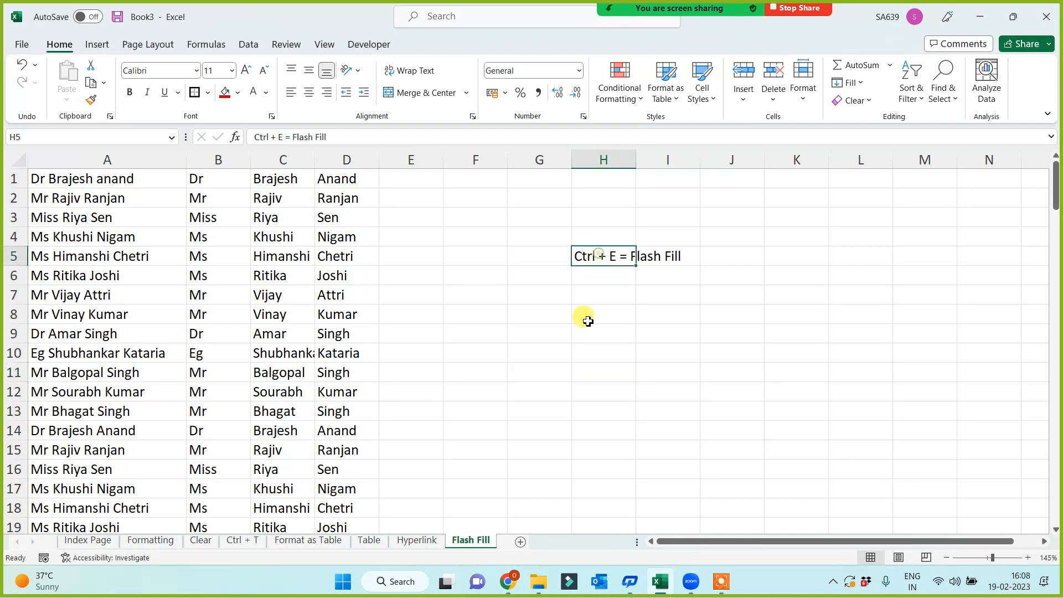
left_click(194, 197)
key("ctrl+shift+Right")
key("ctrl+shift+Down")
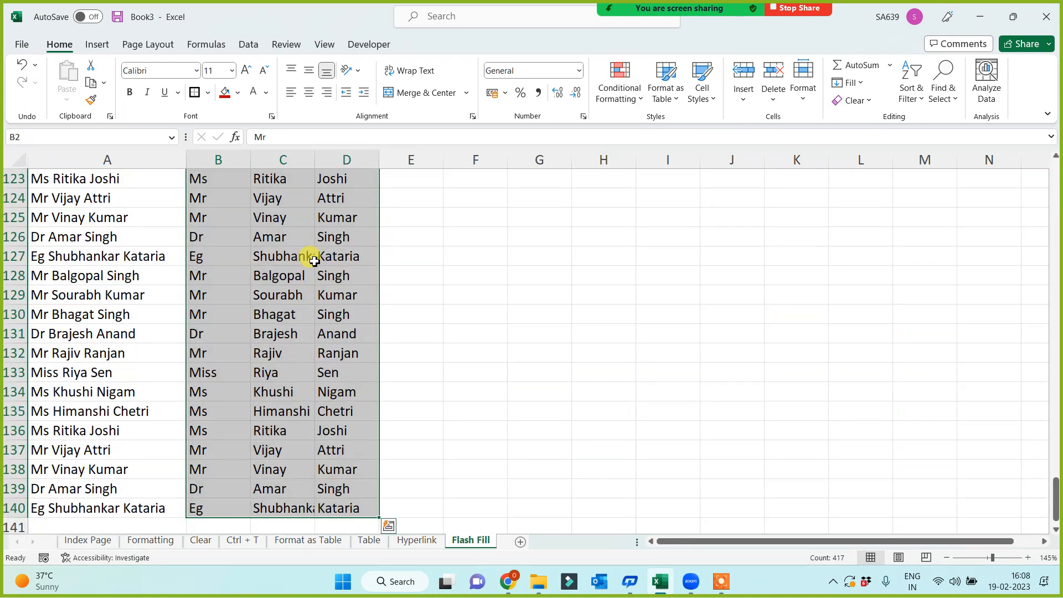
scroll(310, 258, "up", 20)
left_click(411, 357)
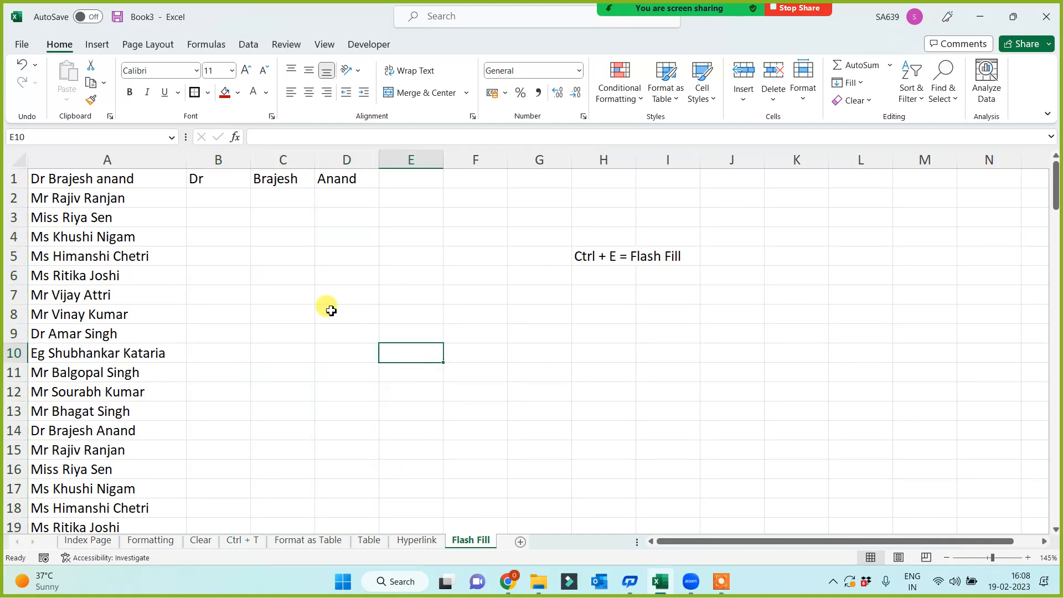
Re-run Flash Fill from the ribbon for titles, first names and surnames in columns B–D.
left_click(204, 177)
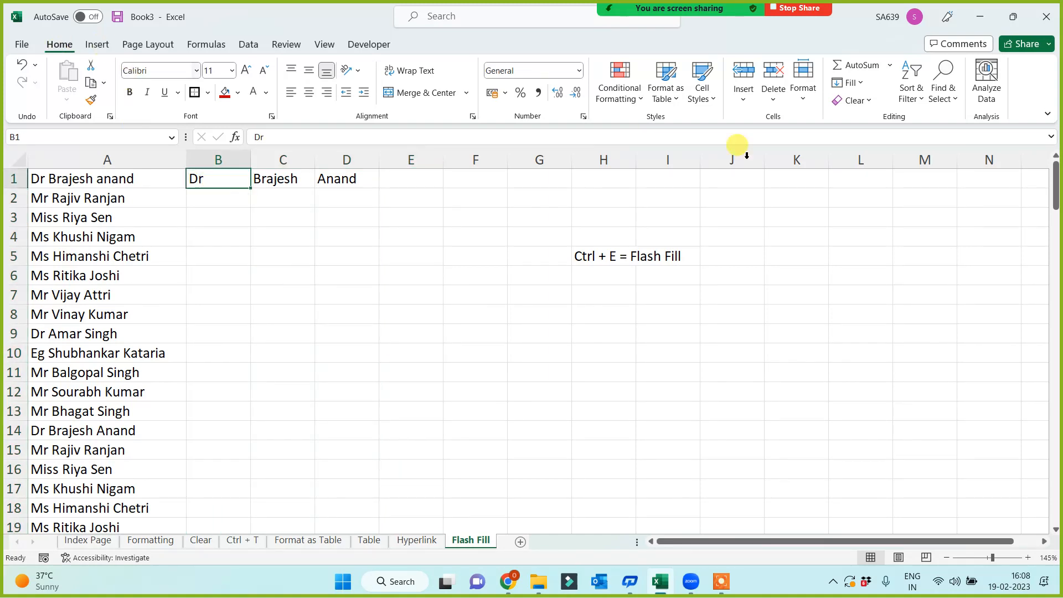
left_click(849, 82)
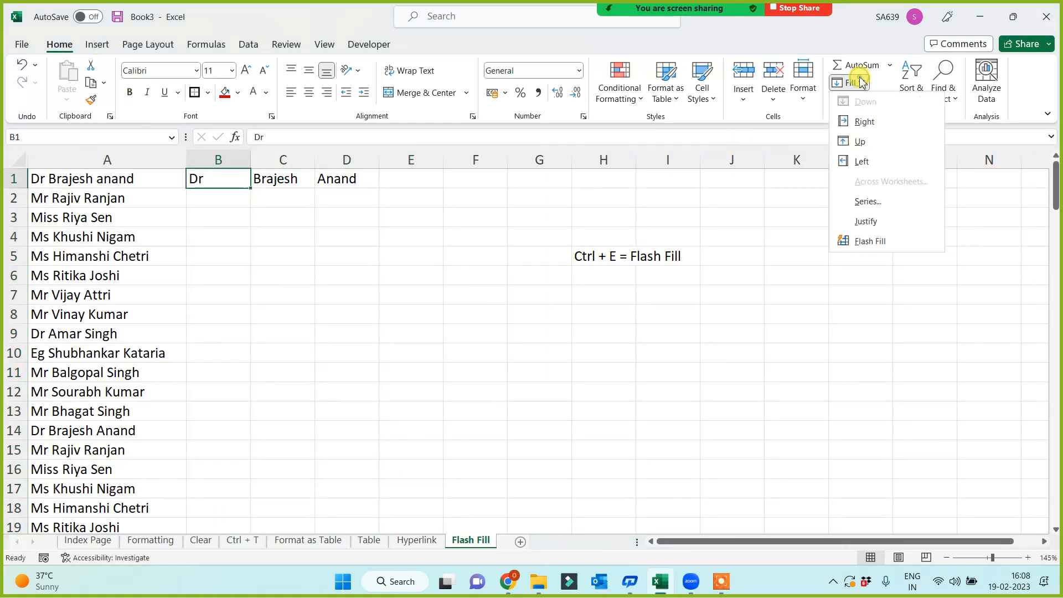
left_click(869, 244)
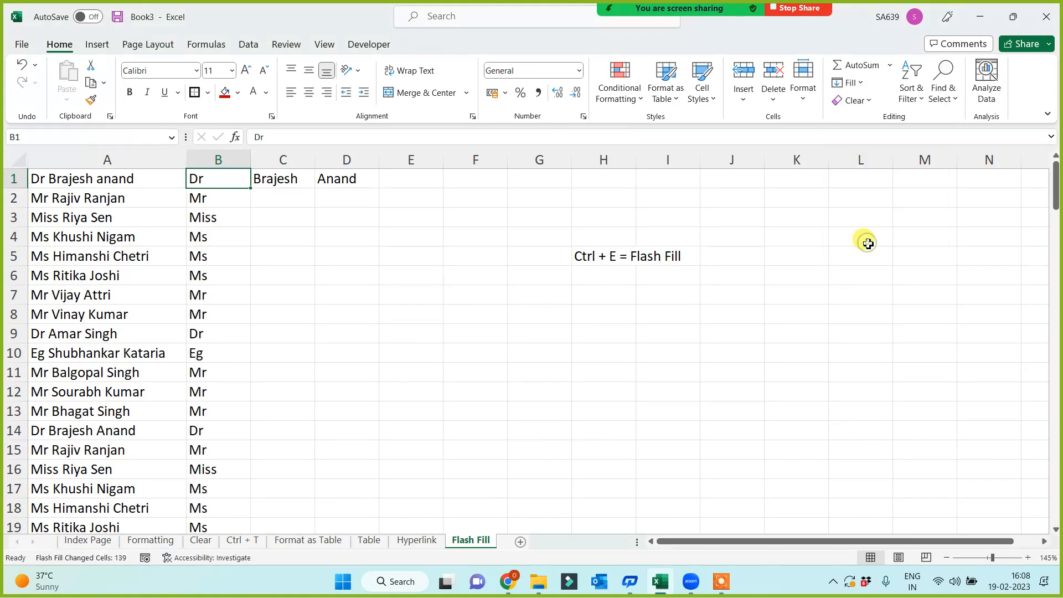
left_click(285, 178)
left_click(851, 83)
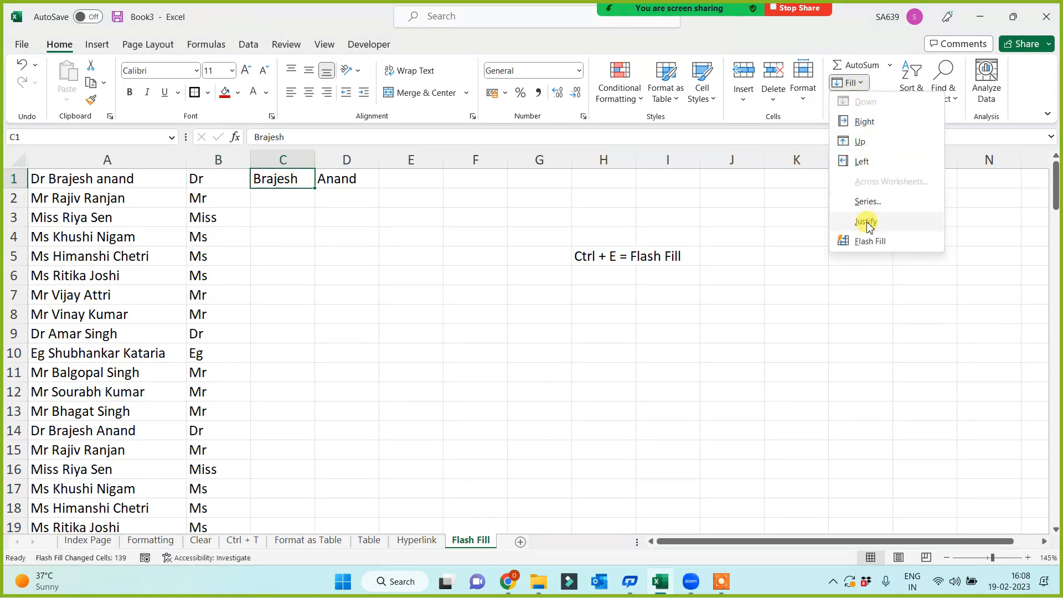
left_click(869, 244)
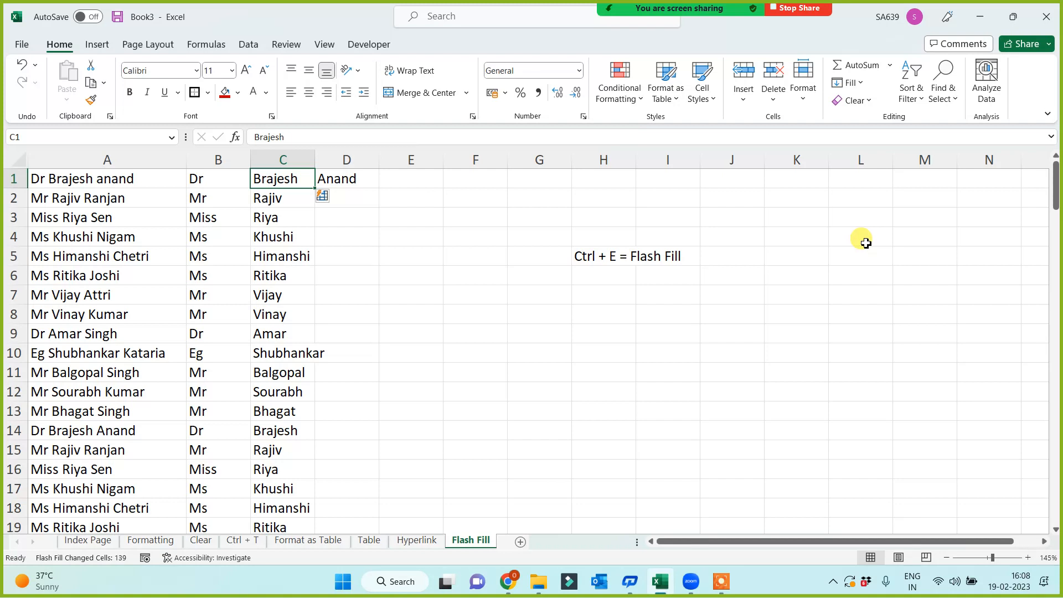
left_click(360, 320)
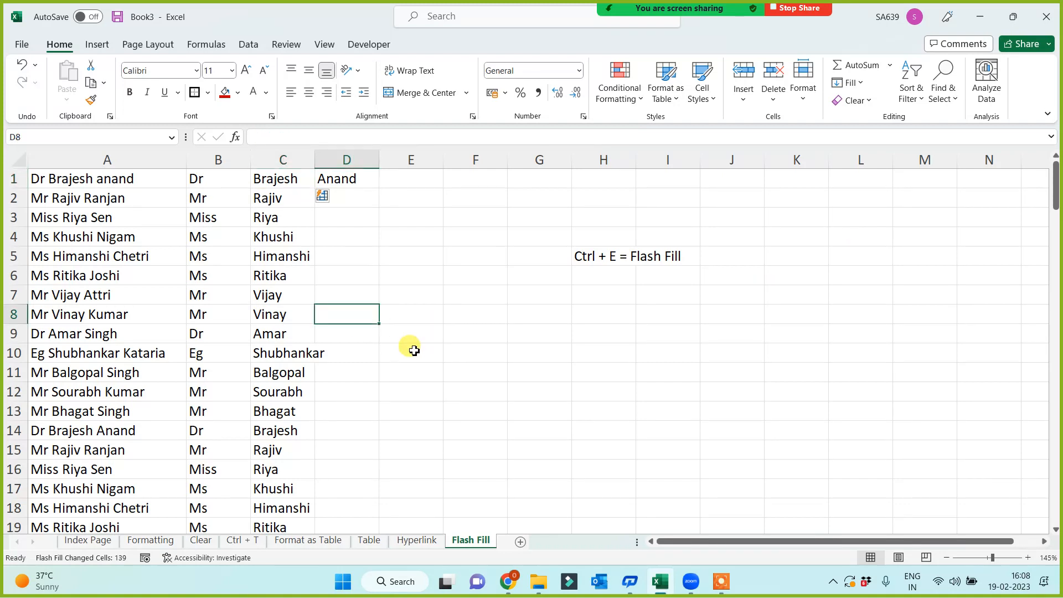
left_click(341, 179)
left_click(247, 47)
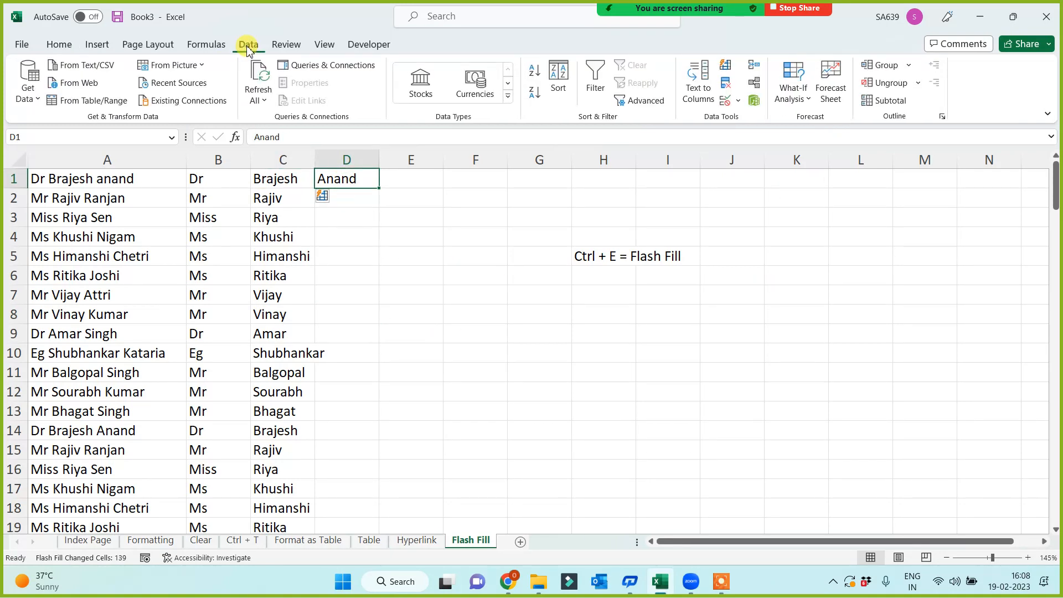
left_click(726, 67)
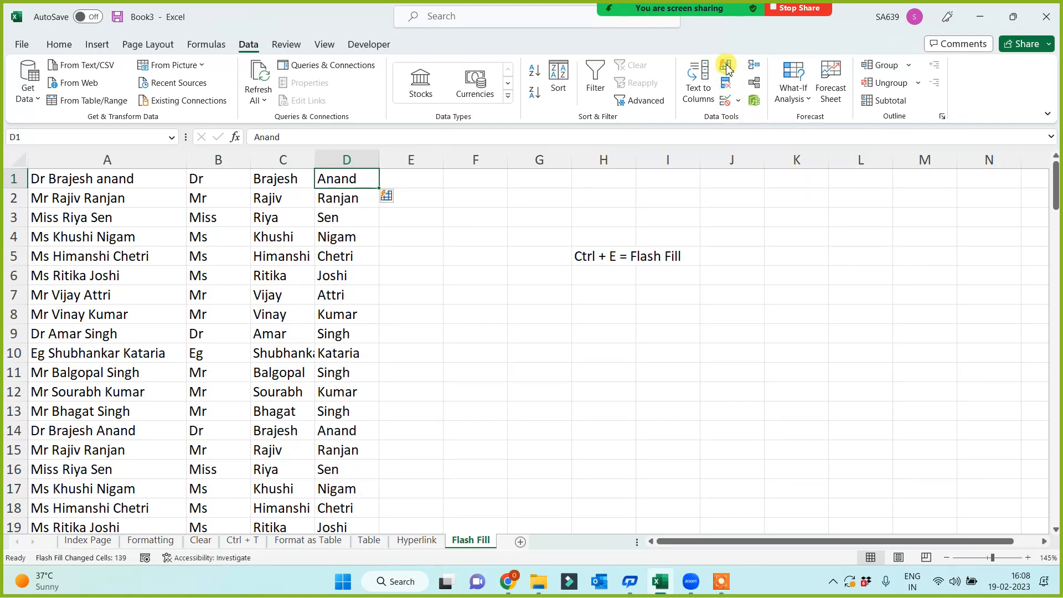
left_click(430, 333)
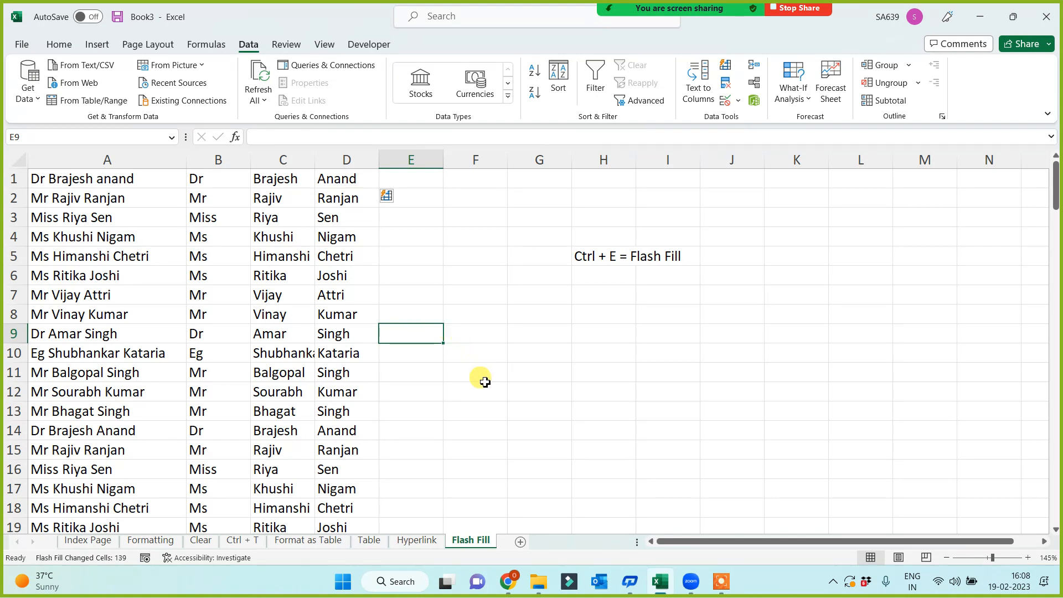
Copy columns B:D onto a new Sheet9 starting at column A, and widen its column D.
left_click_drag(444, 160, 549, 163)
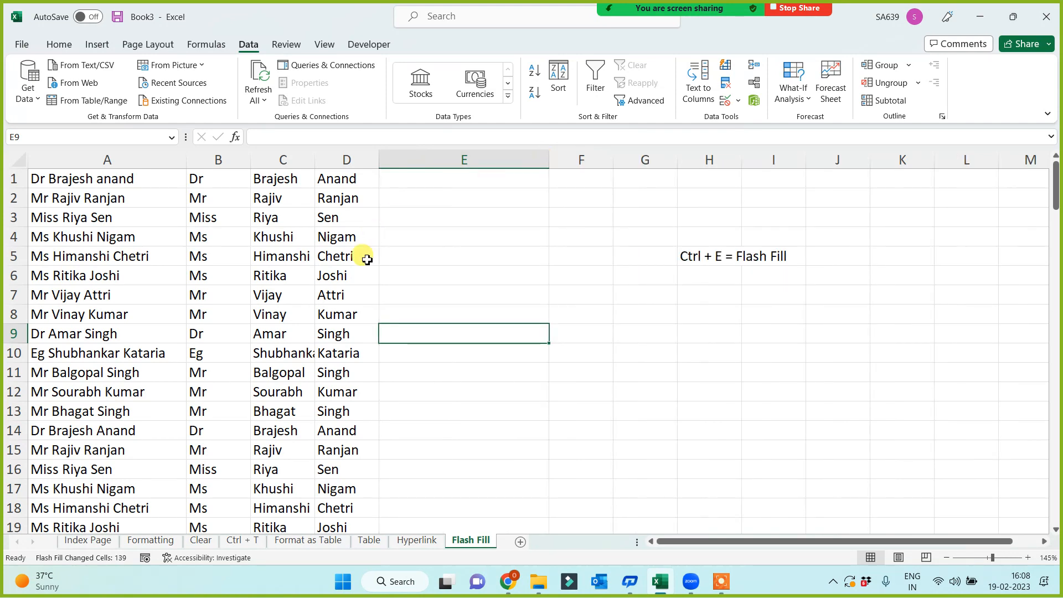
left_click(218, 160)
left_click_drag(326, 166, 347, 161)
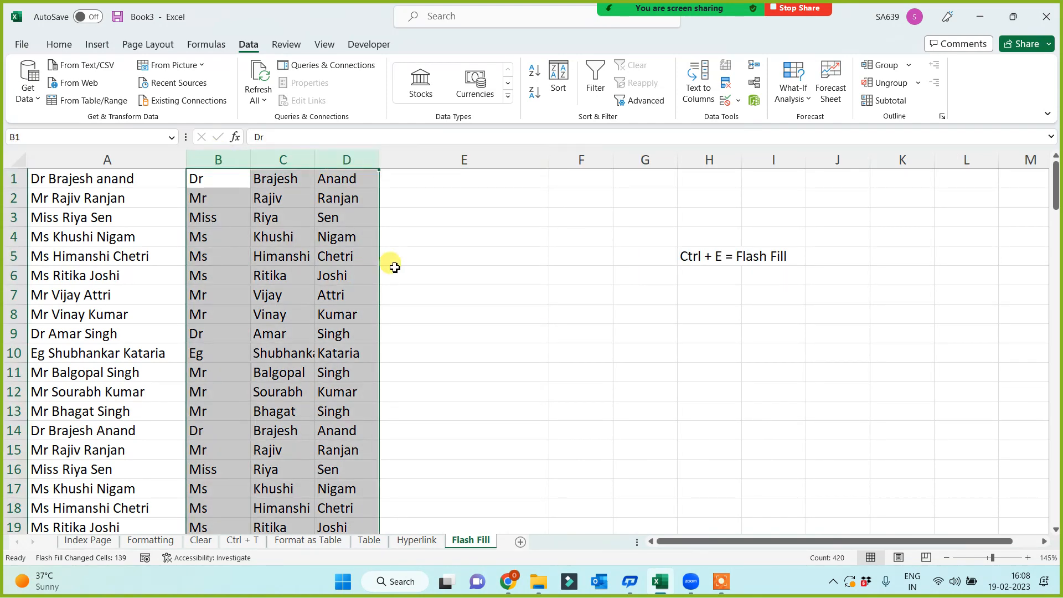
key("ctrl+c")
left_click(520, 542)
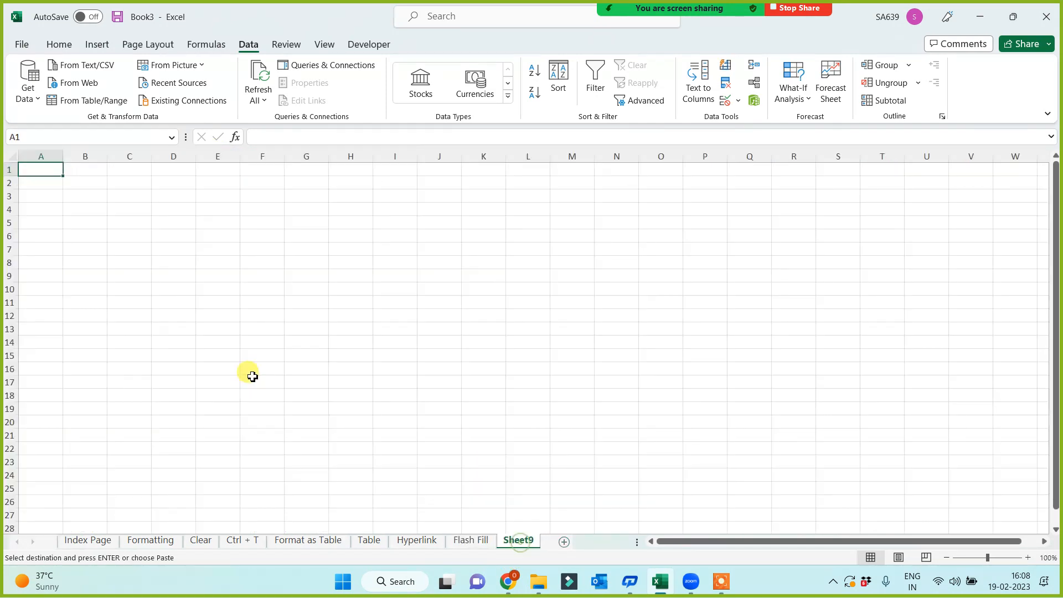
key("ctrl+v")
scroll(285, 346, "up", 1)
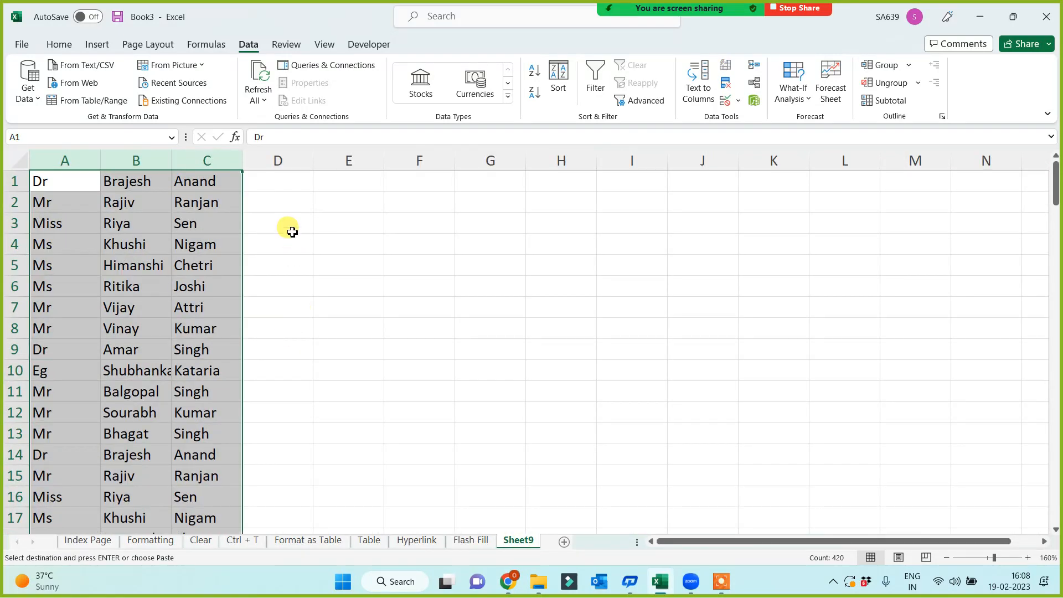
left_click_drag(314, 160, 473, 160)
left_click(357, 198)
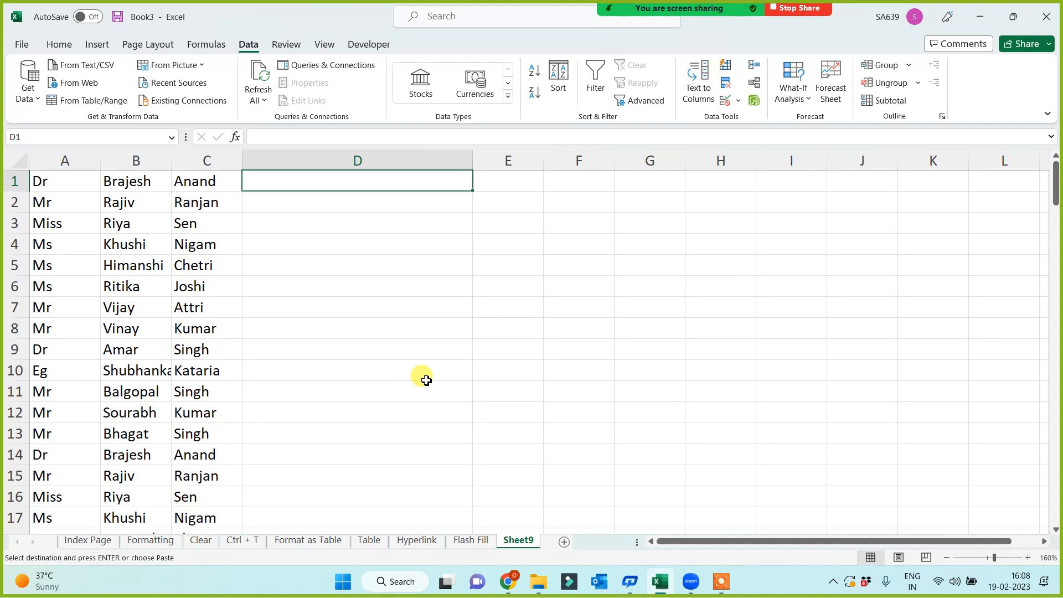
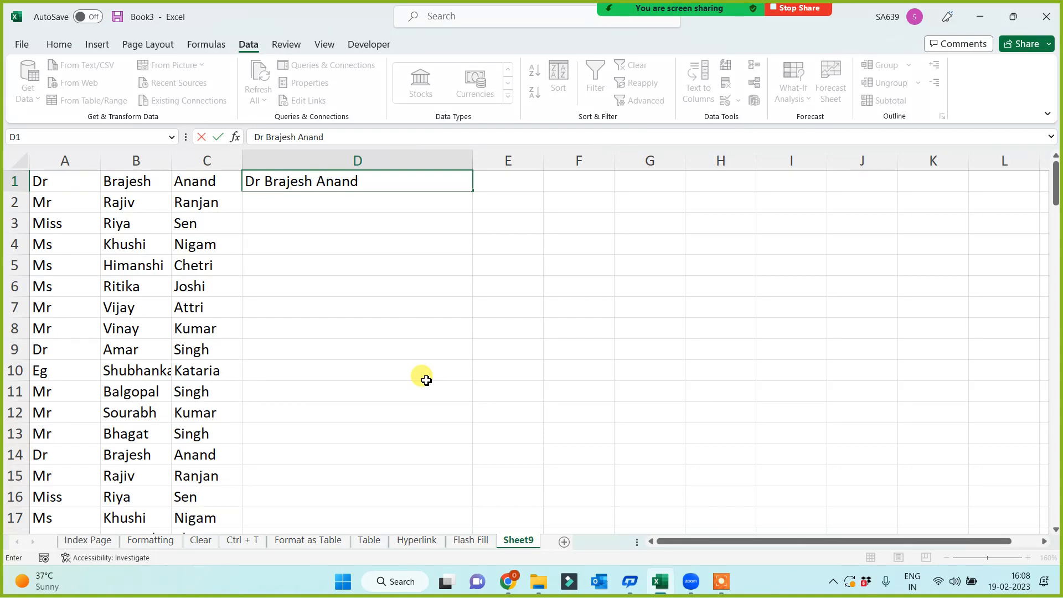
left_click(426, 380)
left_click(368, 180)
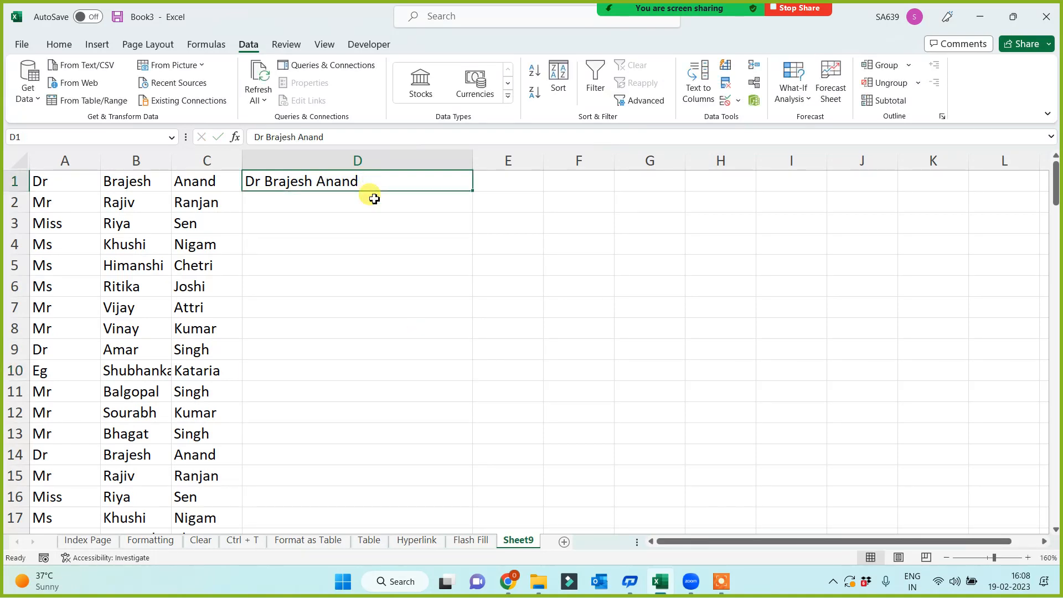
key("ctrl+e")
left_click(582, 332)
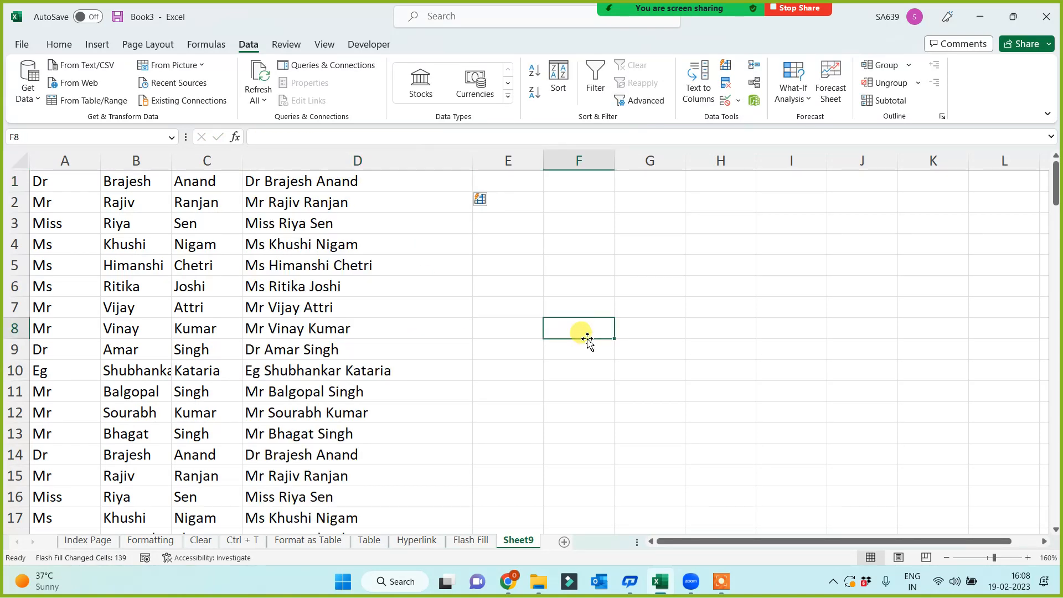
left_click(605, 268)
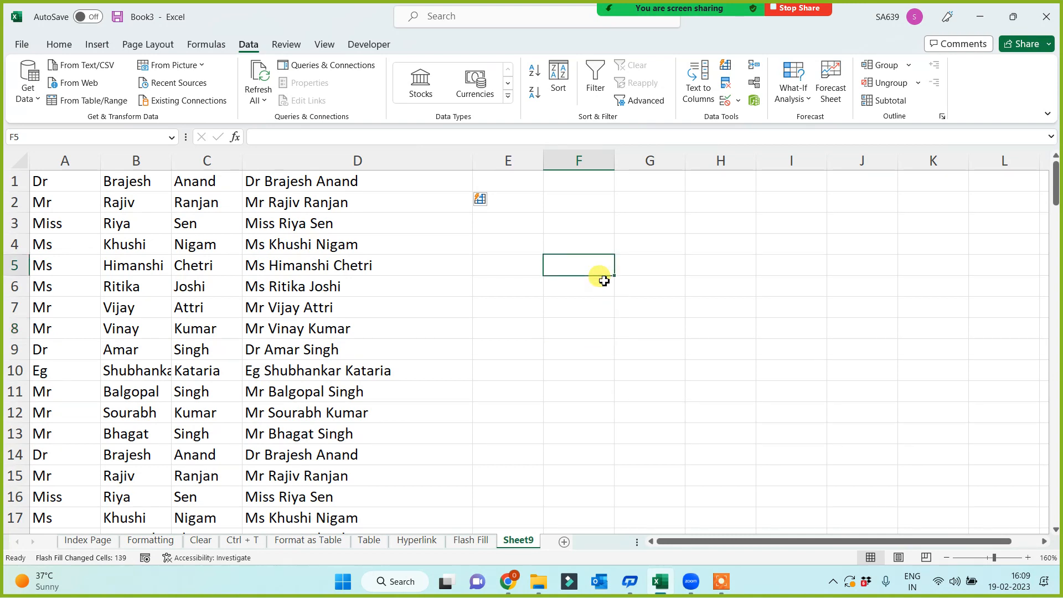
Type 2013 into cell F5 of Sheet9 and confirm it.
type("2013")
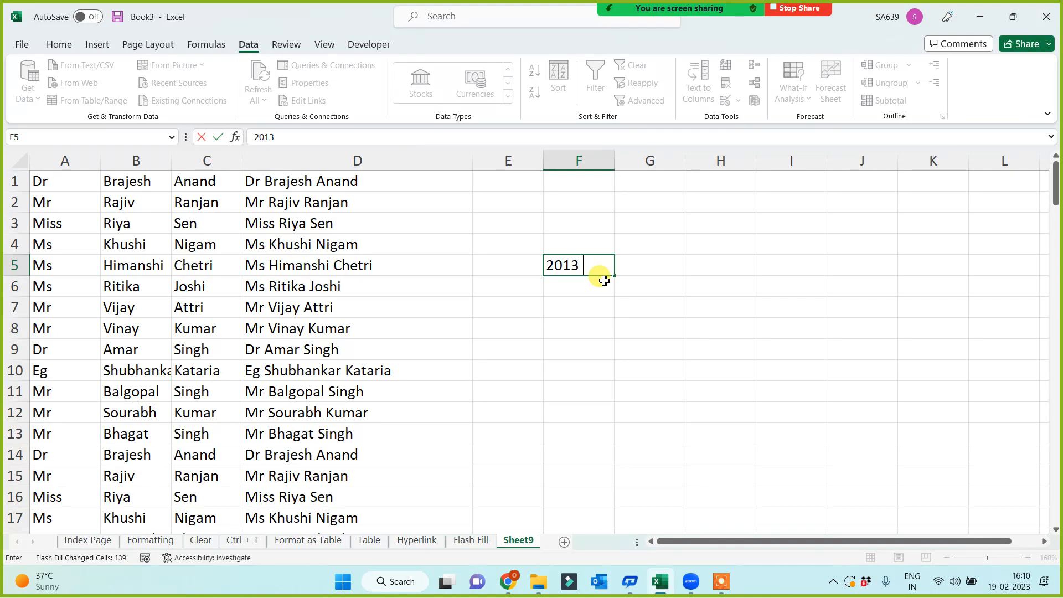
left_click(526, 343)
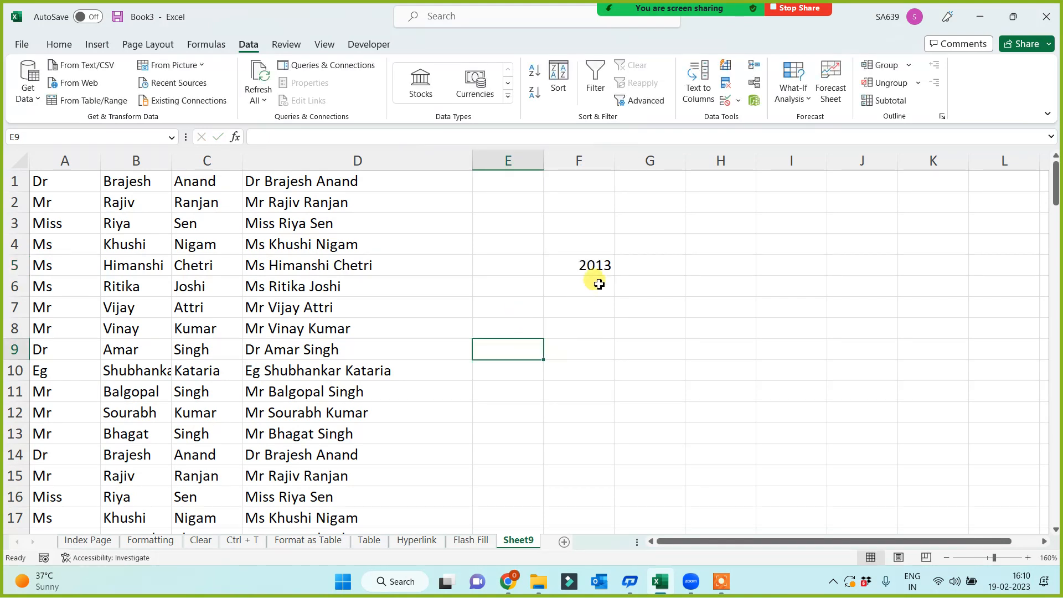
left_click(597, 274)
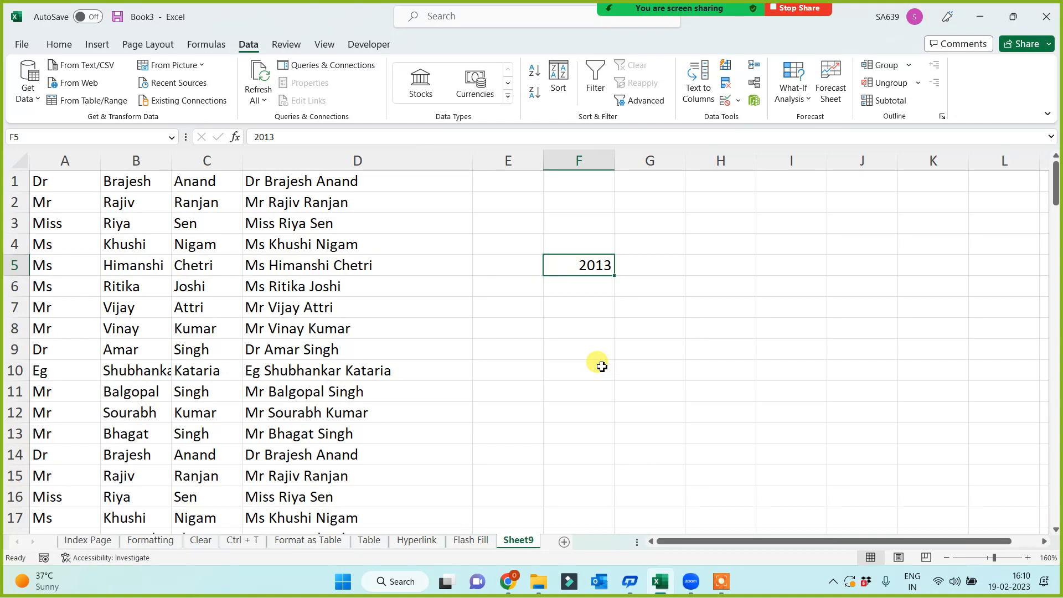
left_click(571, 354)
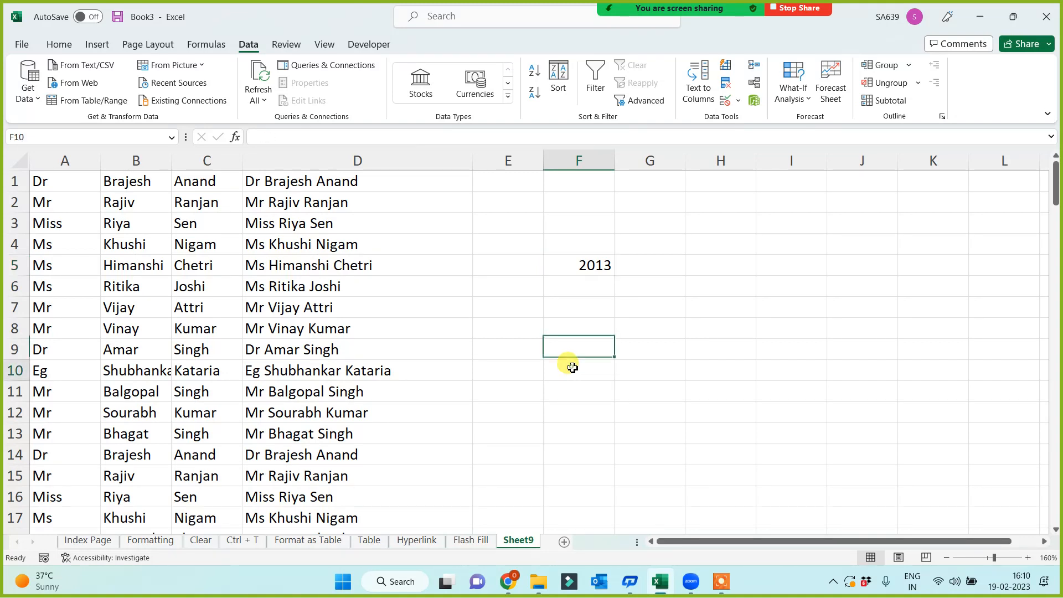
left_click(571, 368)
left_click(568, 259)
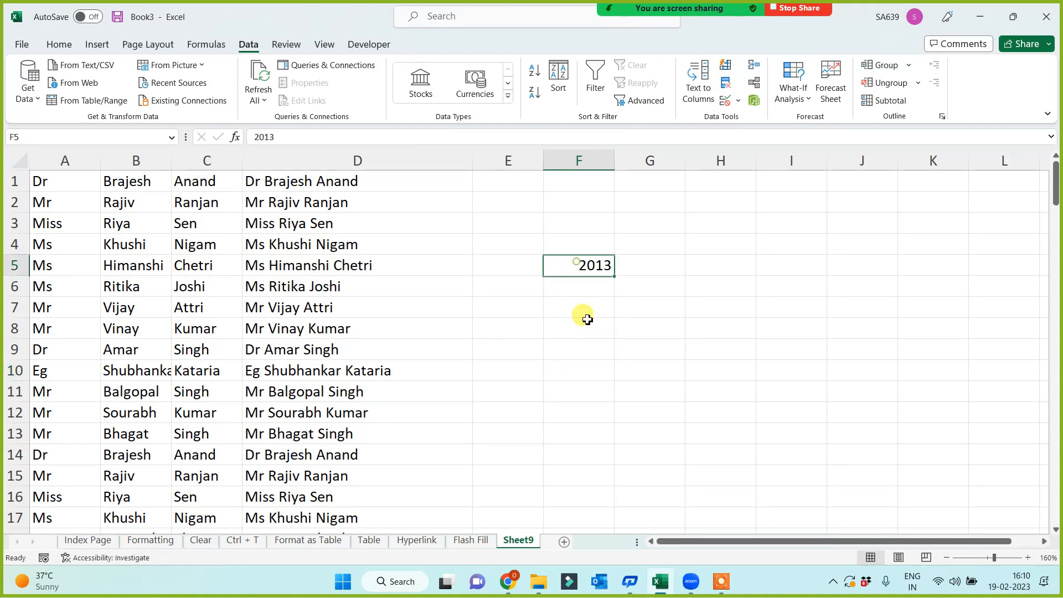
left_click(570, 362)
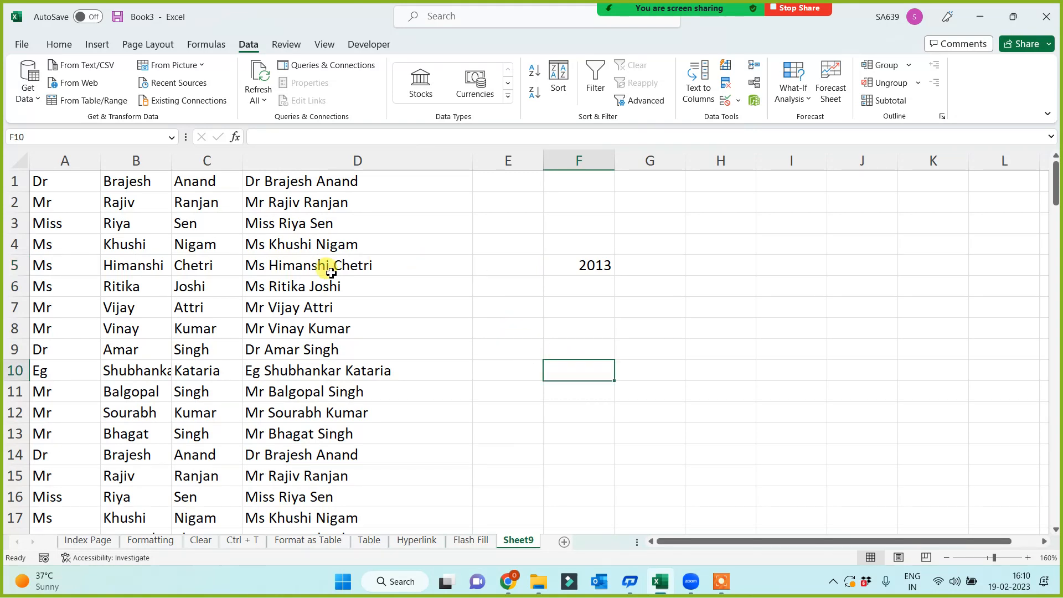
Delete the Flash-Filled full names from column D.
left_click_drag(63, 160, 190, 161)
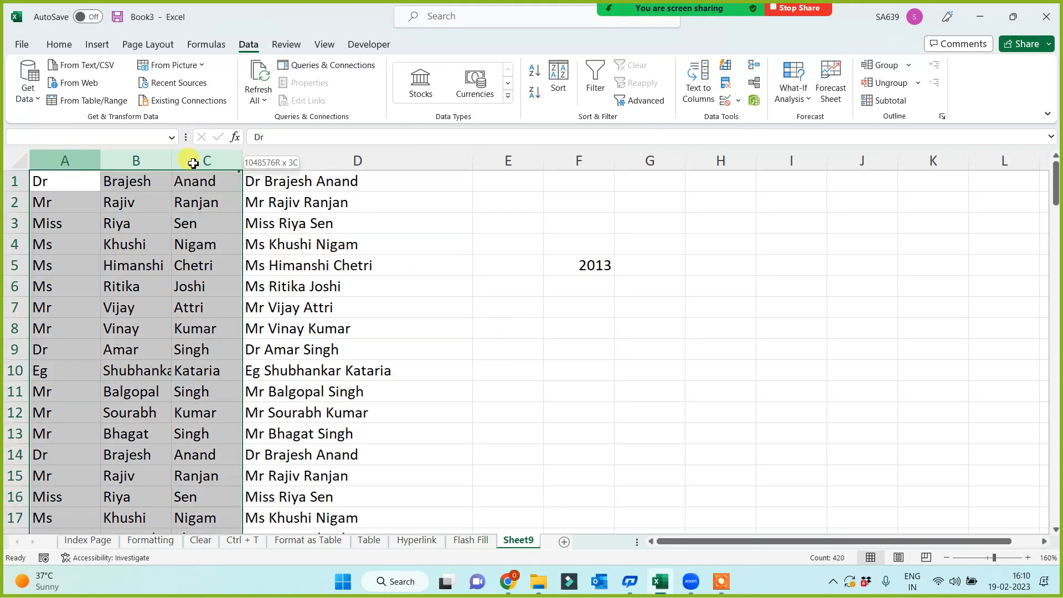
left_click(308, 190)
key("ctrl+shift+Down")
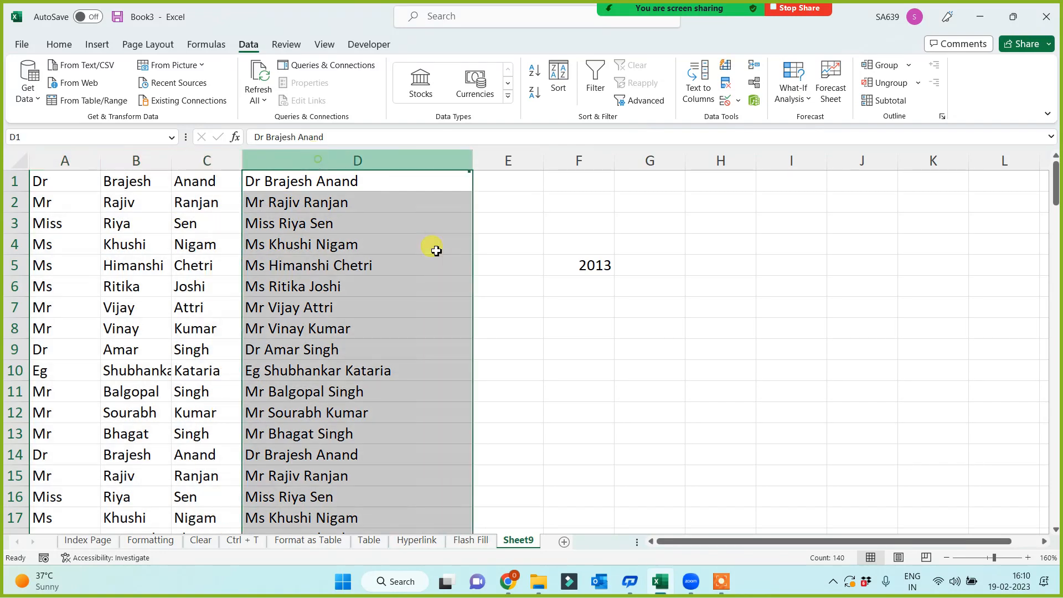
left_click(664, 414)
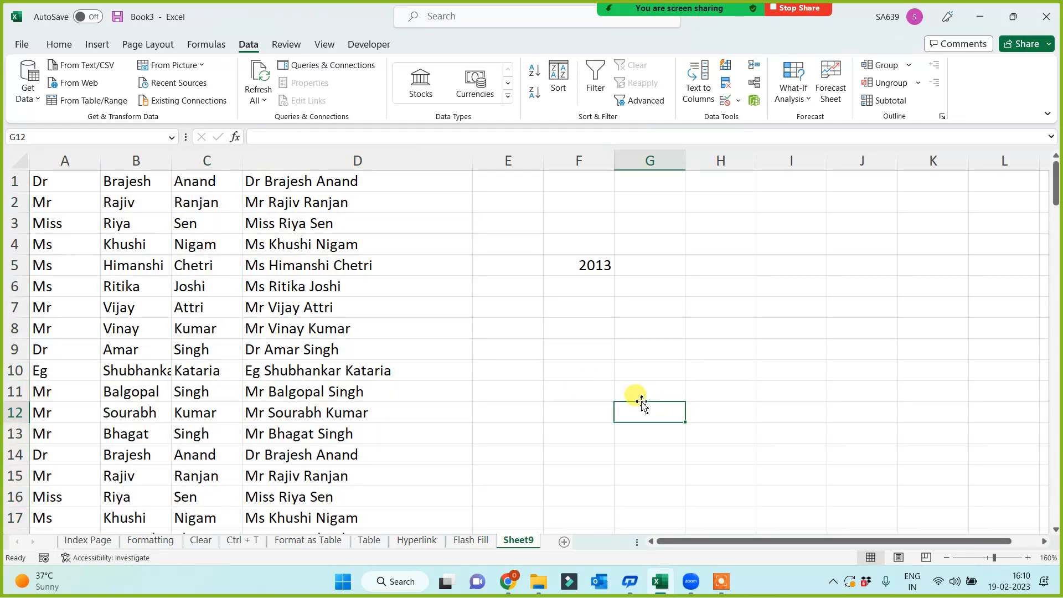
left_click(328, 164)
key("Delete")
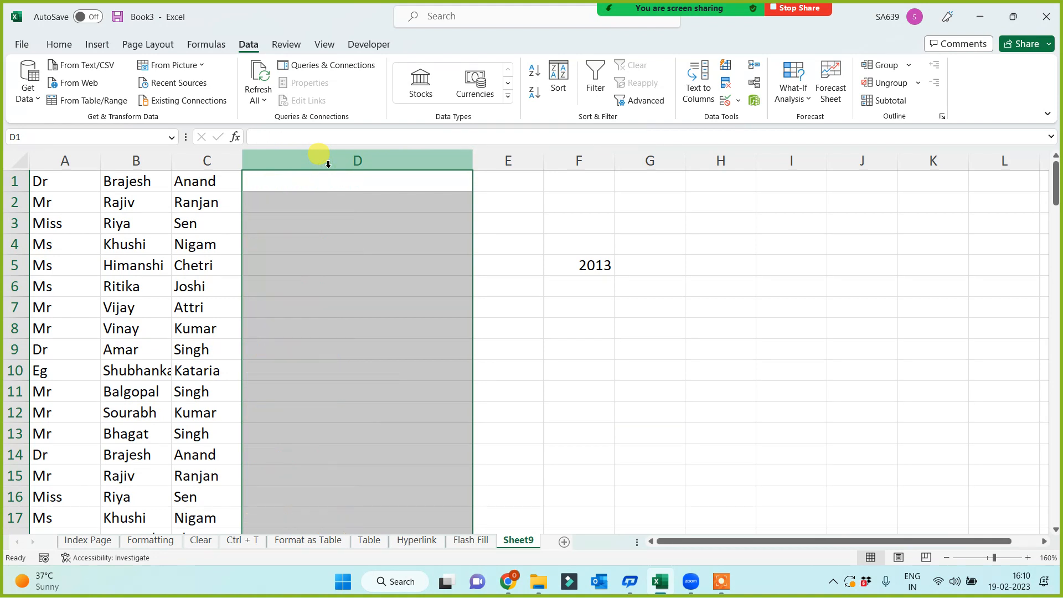
left_click(315, 264)
Enter the first person's e-mail address in D1 and Flash Fill the rest of column D.
left_click(304, 178)
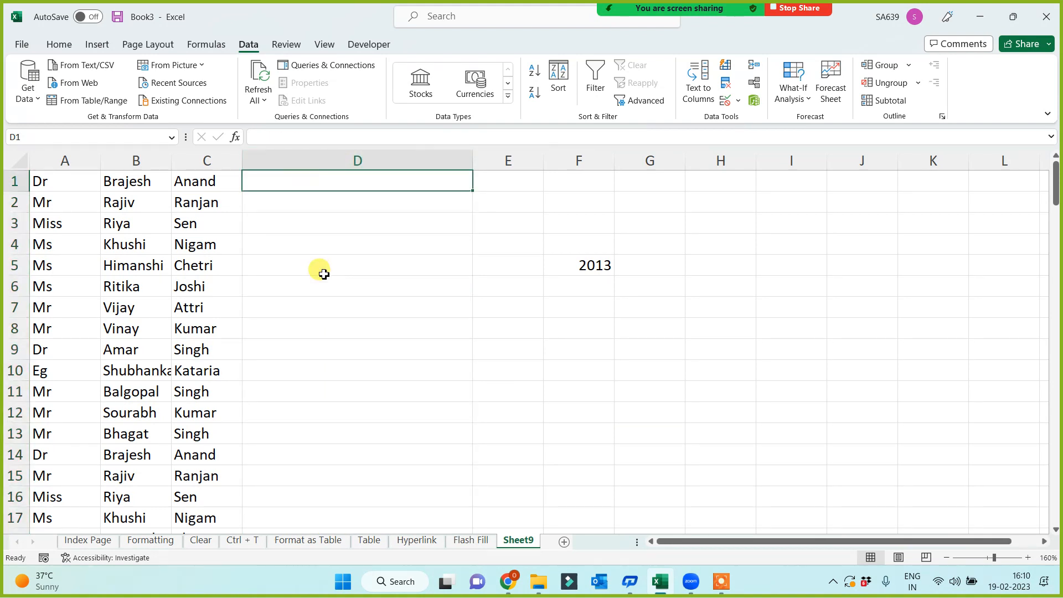
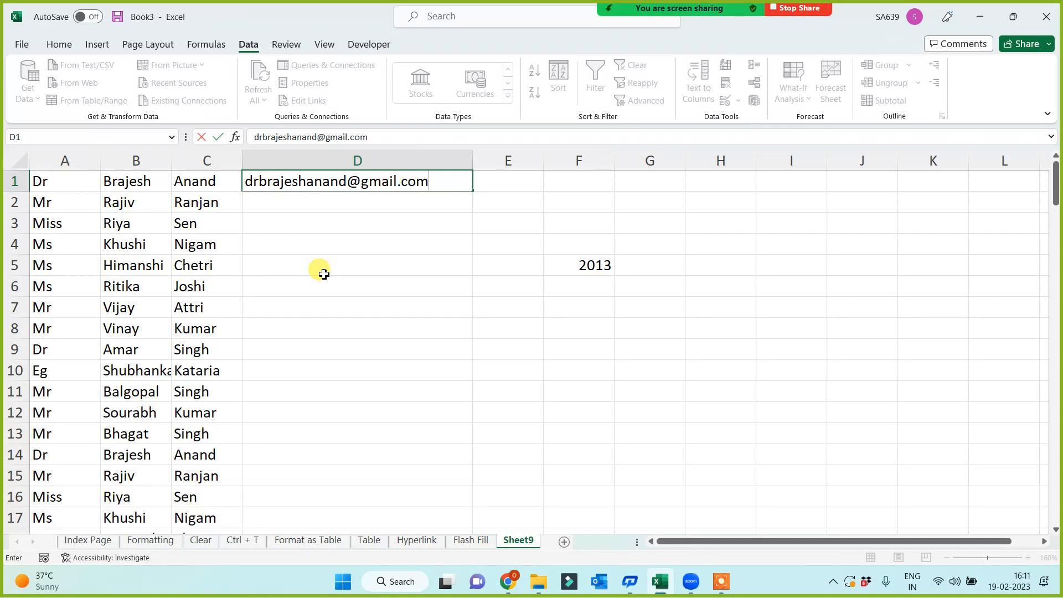
key("Return")
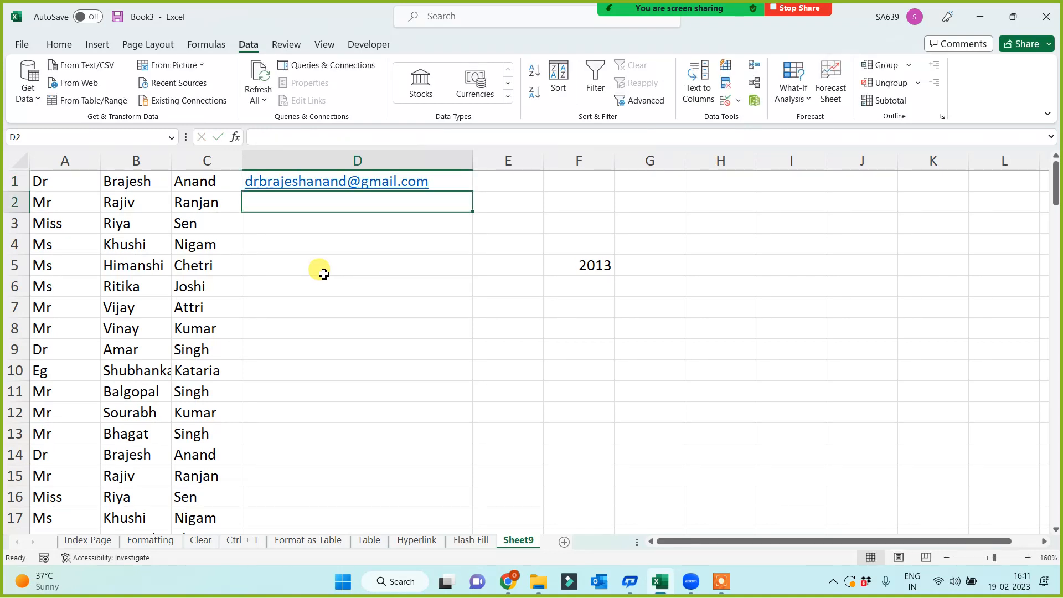
key("Up")
key("ctrl+e")
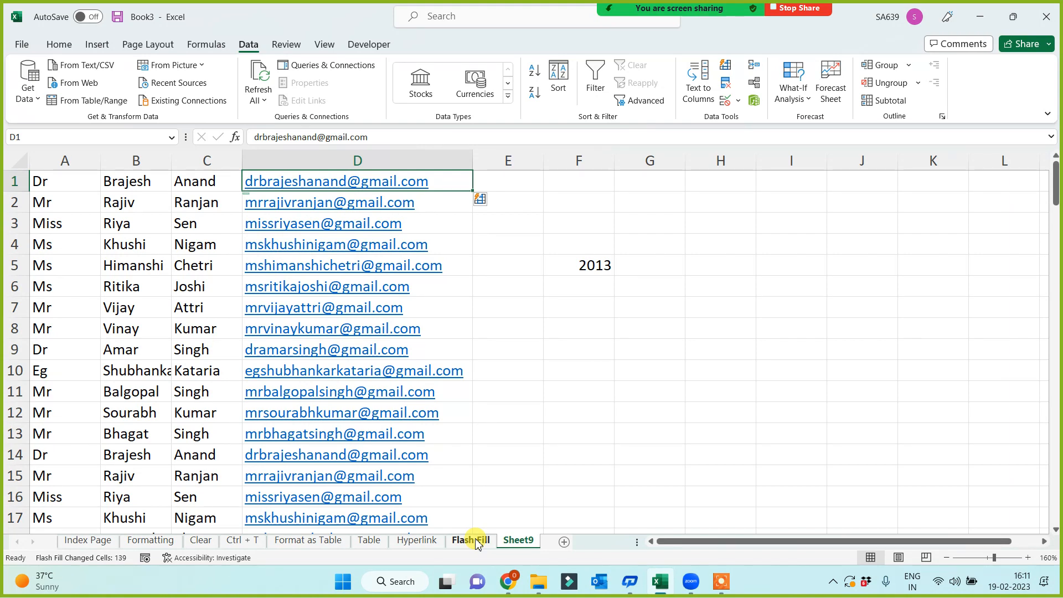
double_click(518, 540)
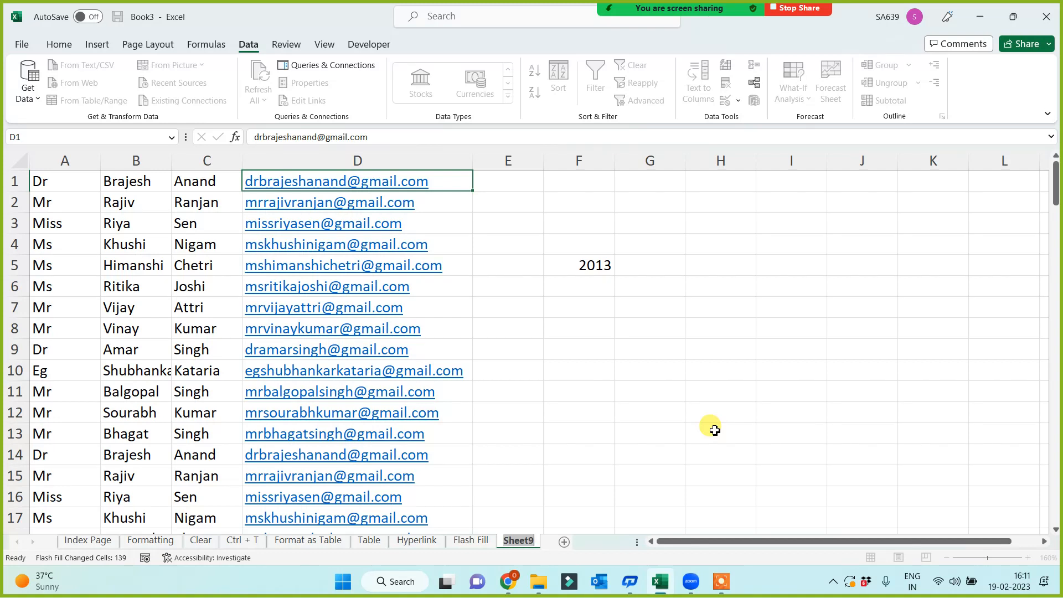
Rename Sheet9 to 'Concatenate' and widen column E.
type("Concatenate")
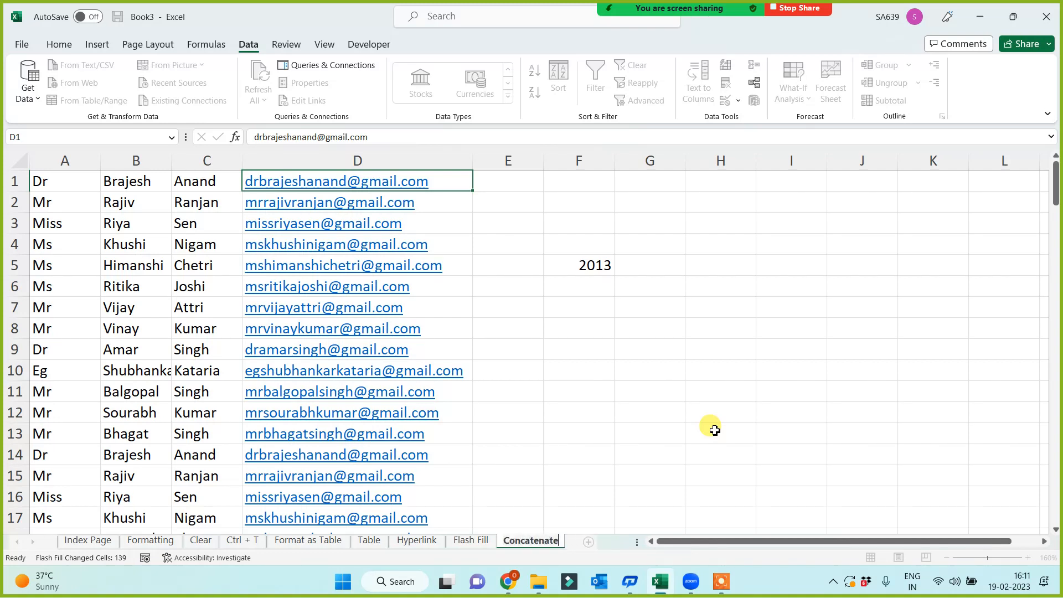
left_click(802, 327)
left_click_drag(543, 160, 600, 174)
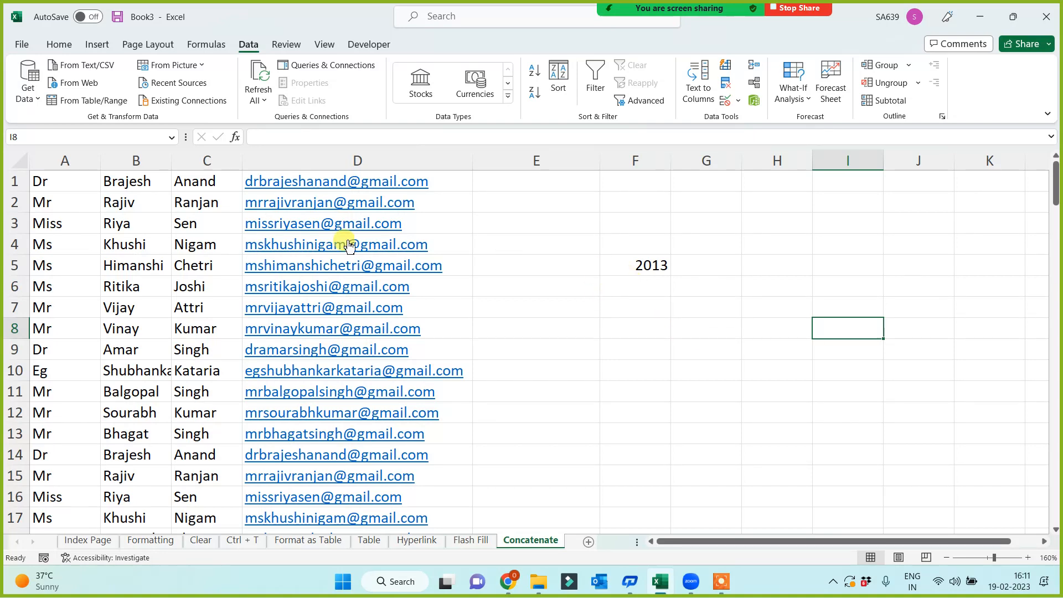
Delete the stray 2013 value from F5 and widen column E further.
left_click_drag(69, 160, 206, 161)
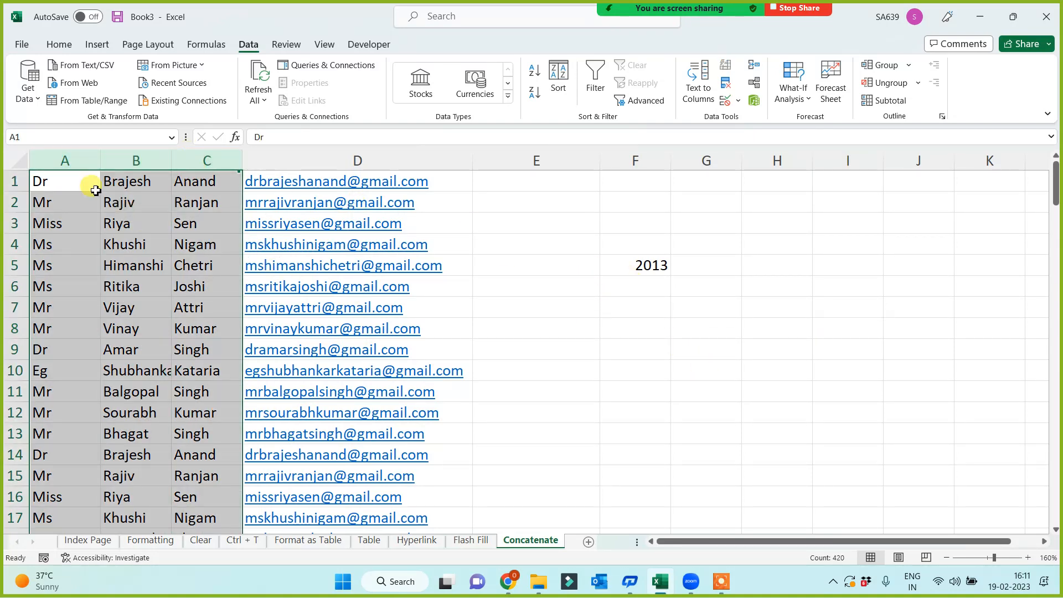
left_click(66, 180)
left_click(135, 181)
left_click(204, 179)
left_click(536, 186)
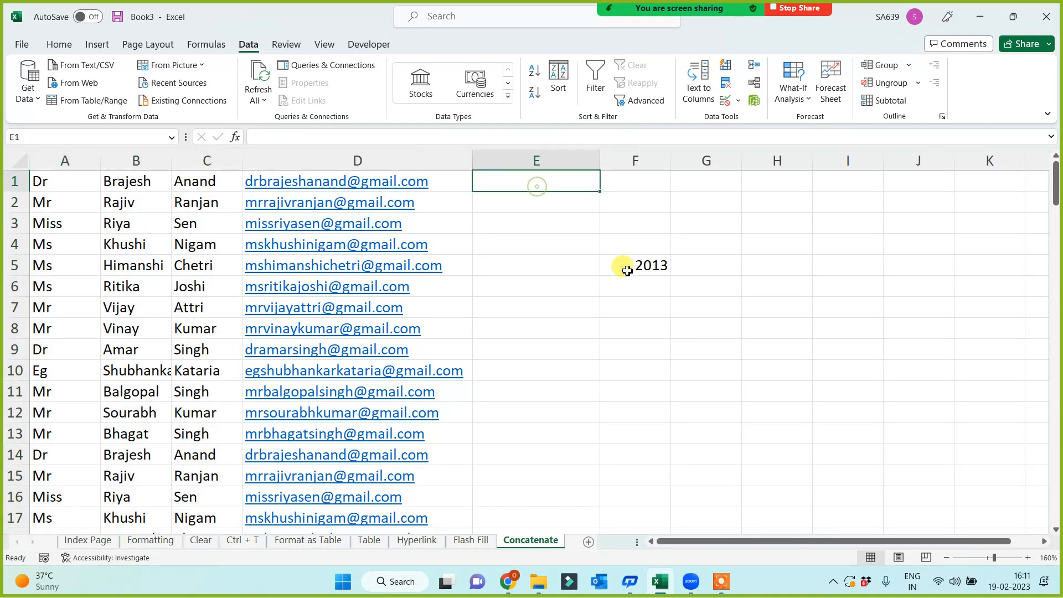
left_click(662, 269)
key("Delete")
left_click(663, 326)
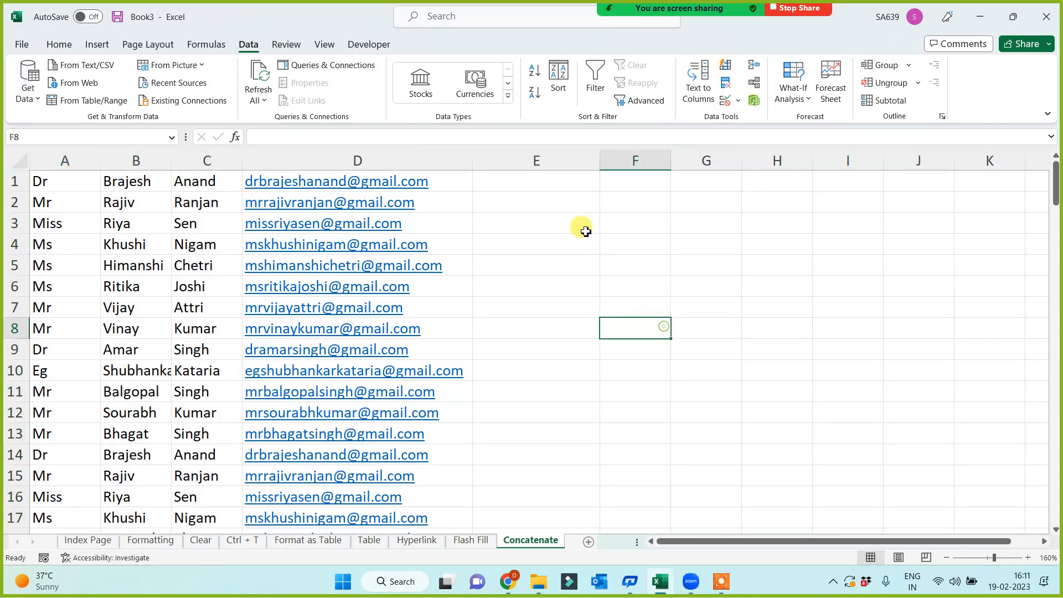
left_click_drag(600, 160, 640, 160)
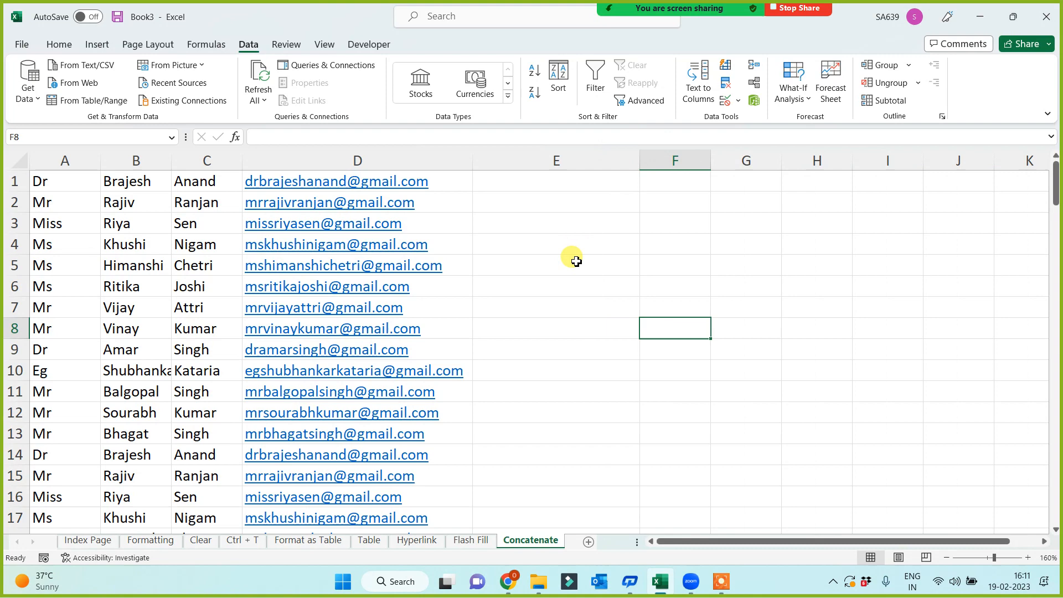
left_click(537, 189)
Enter =CONCATENATE(A1,B1,C1) in E1 to join title, first name and surname.
type("=")
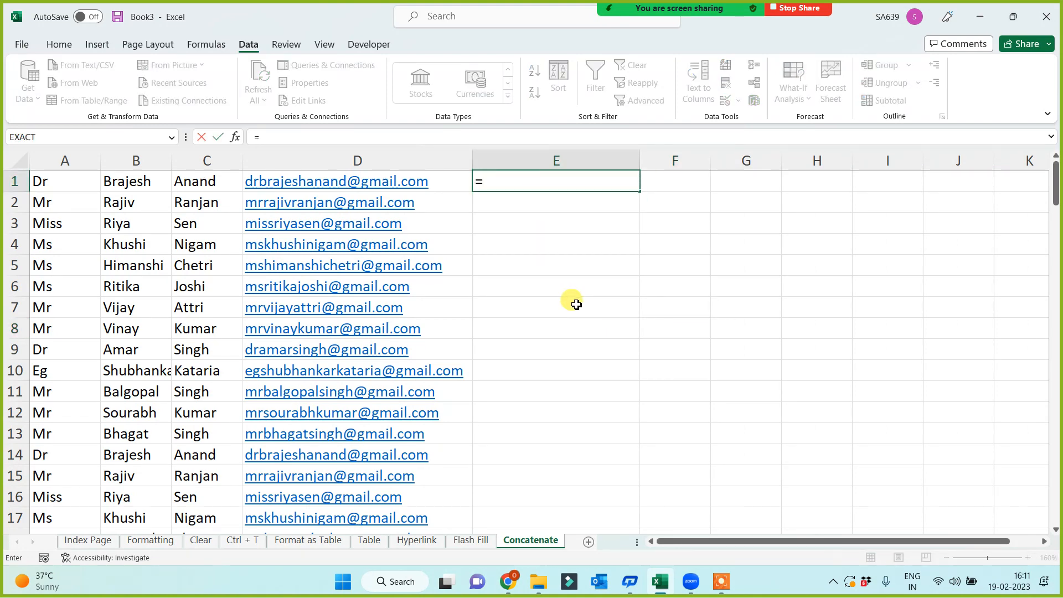
type("conca")
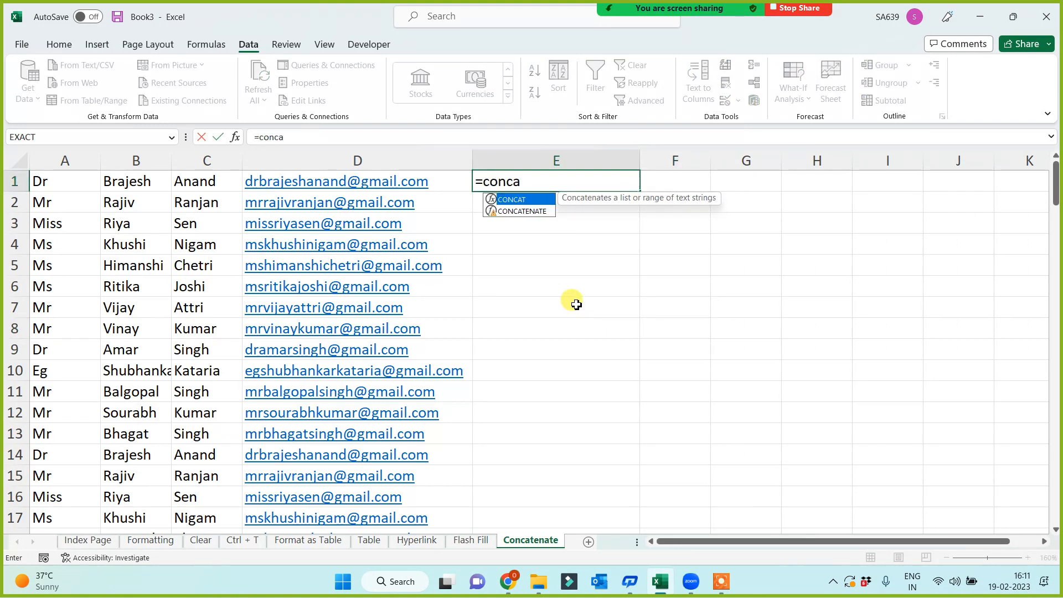
key("Down")
key("Tab")
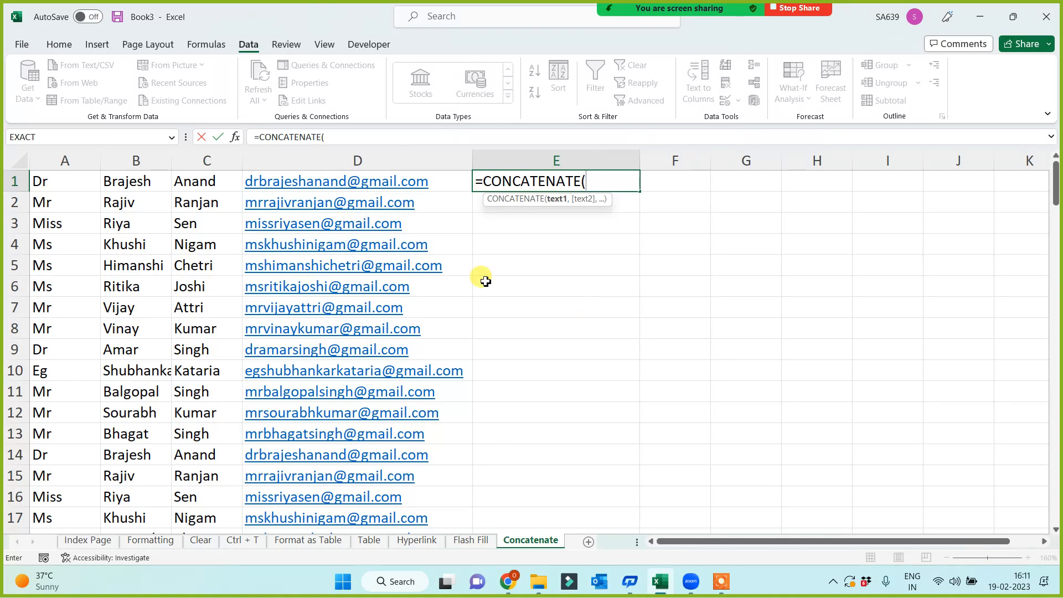
left_click(65, 186)
type(",")
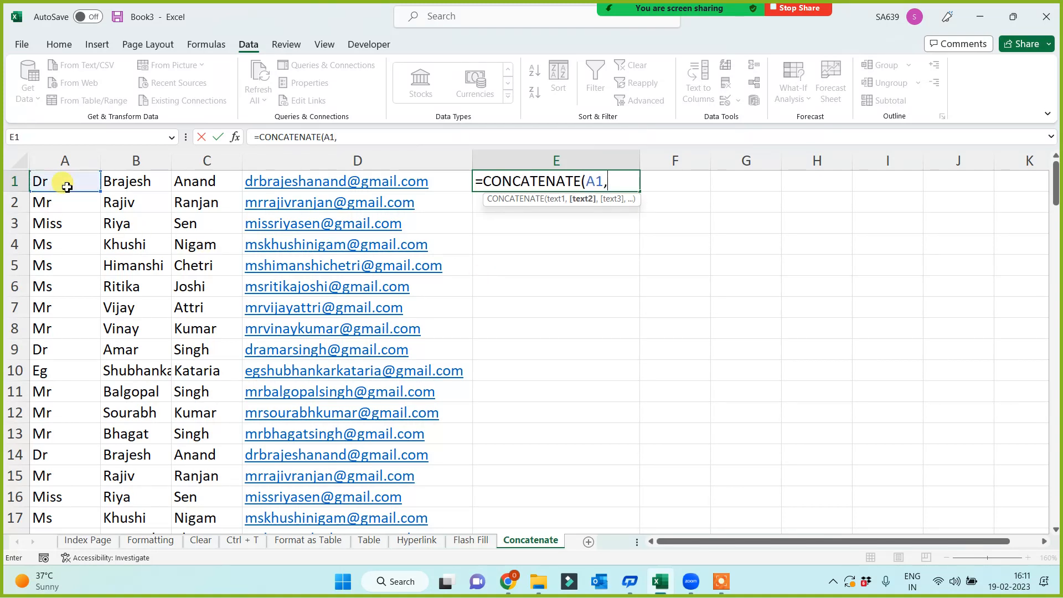
left_click(131, 183)
type(",")
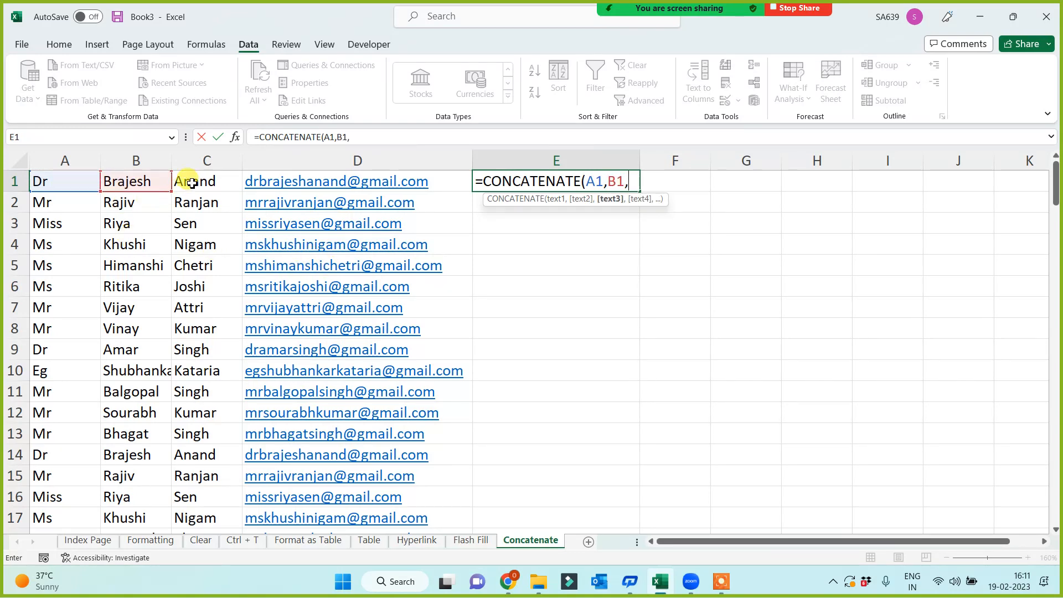
left_click(191, 183)
type(")")
key("Return")
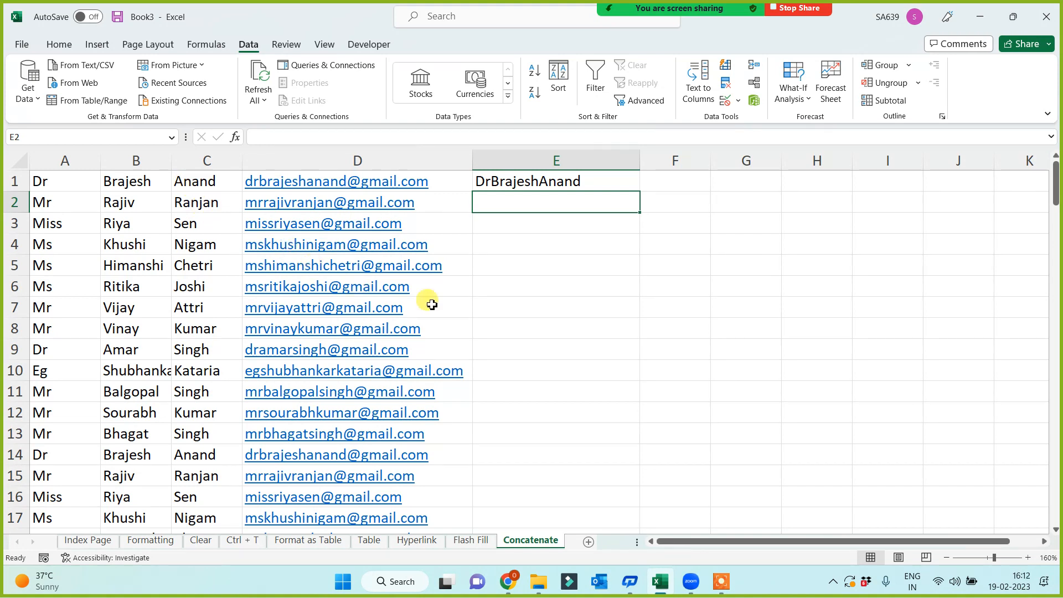
Fill the formula down to row 9, then clear E2:E9 again.
left_click(562, 189)
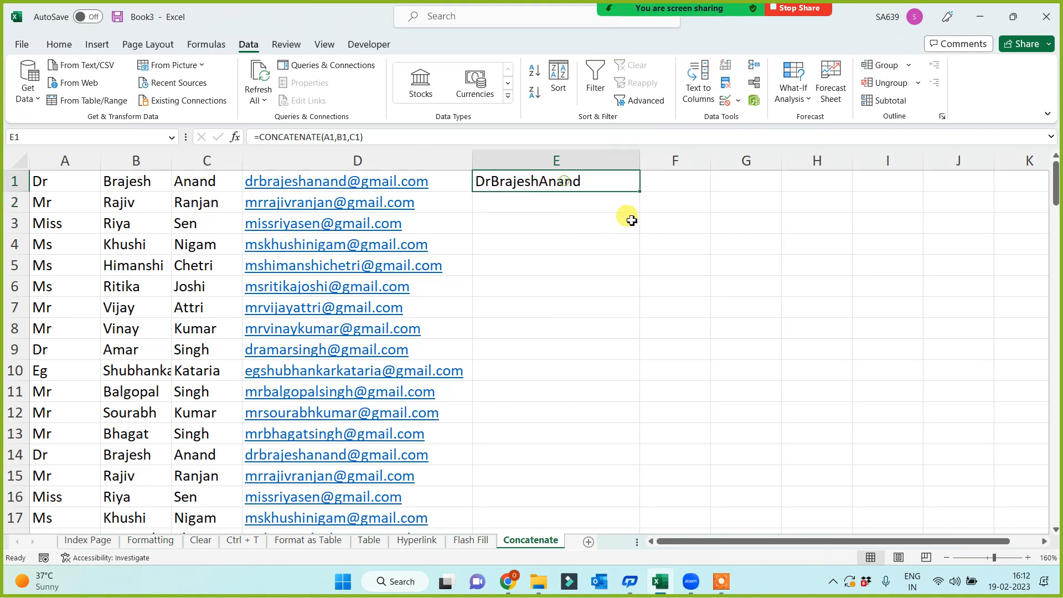
left_click_drag(639, 192, 633, 349)
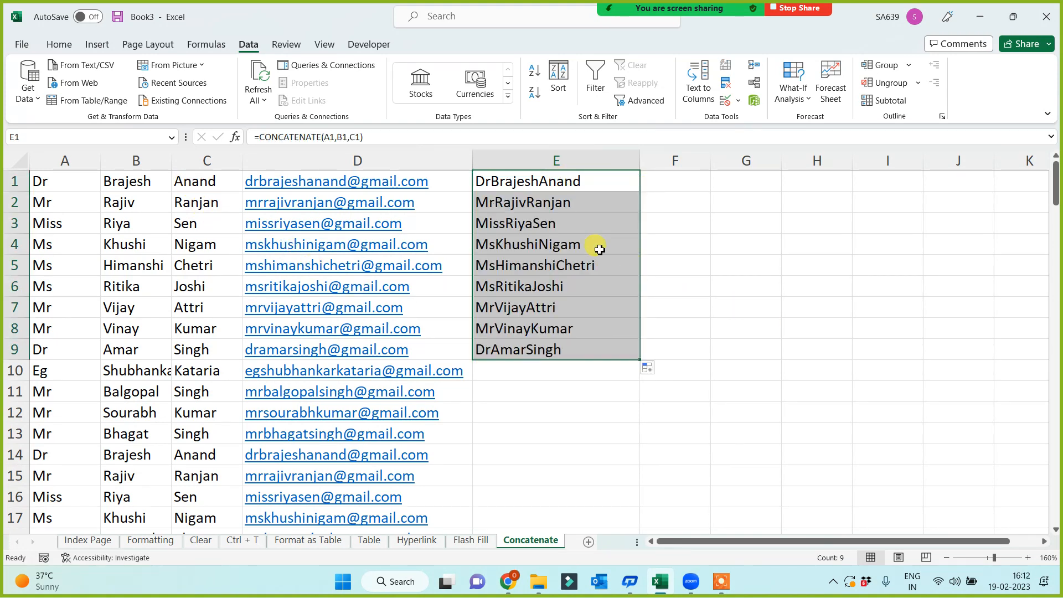
left_click_drag(559, 202, 550, 341)
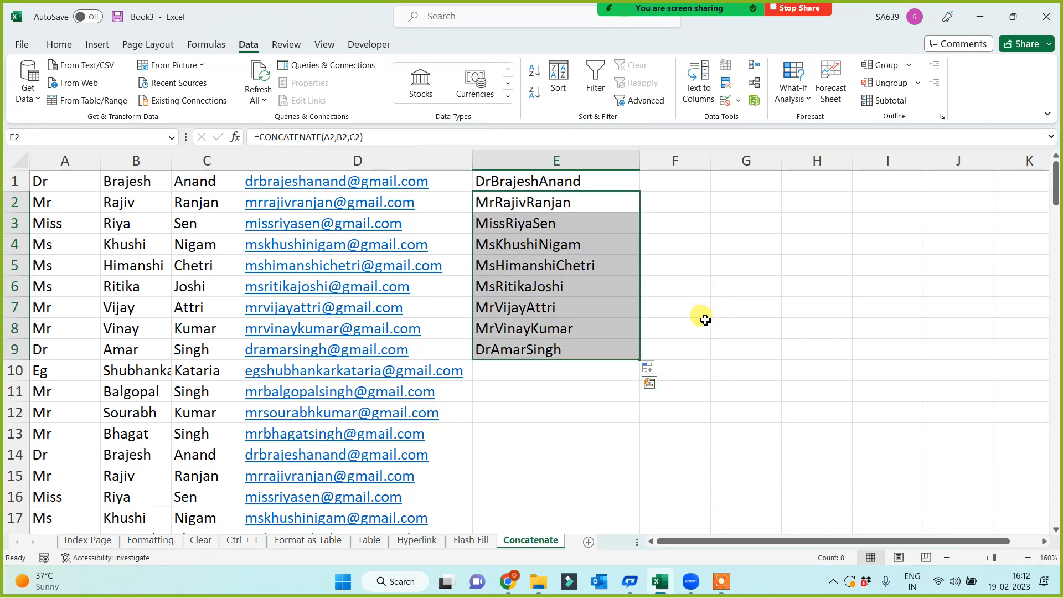
key("Delete")
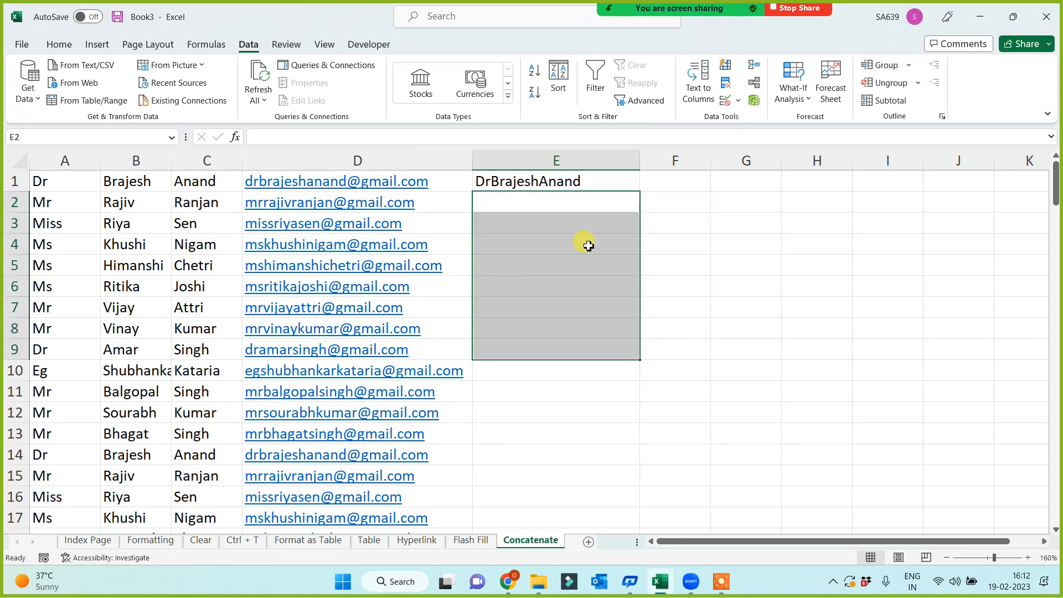
left_click(548, 181)
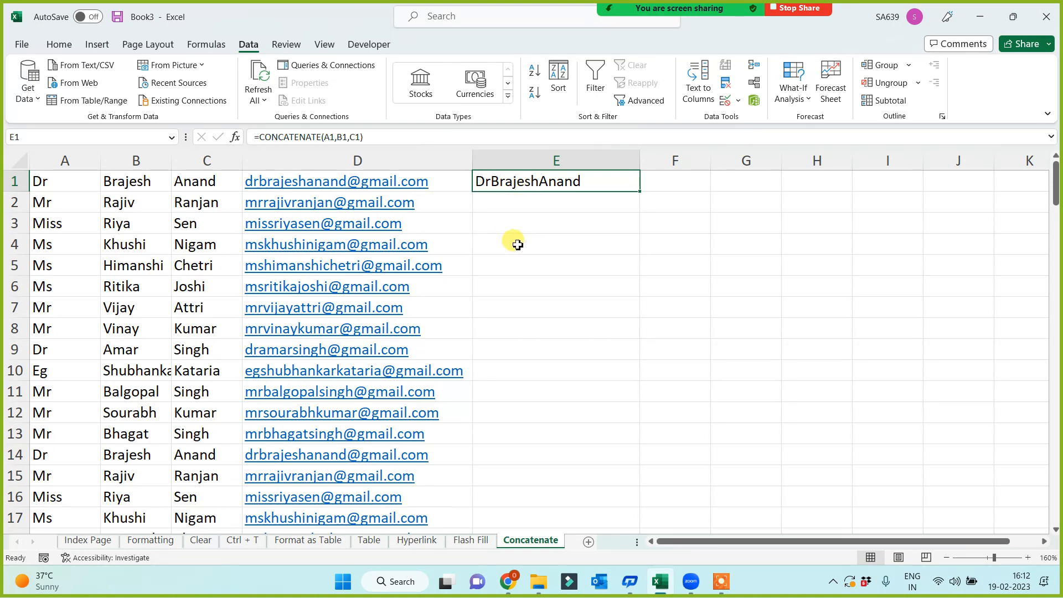
Edit E1 to =CONCATENATE(A1," ",B1," ",C1) so the name parts are space-separated.
left_click(339, 136)
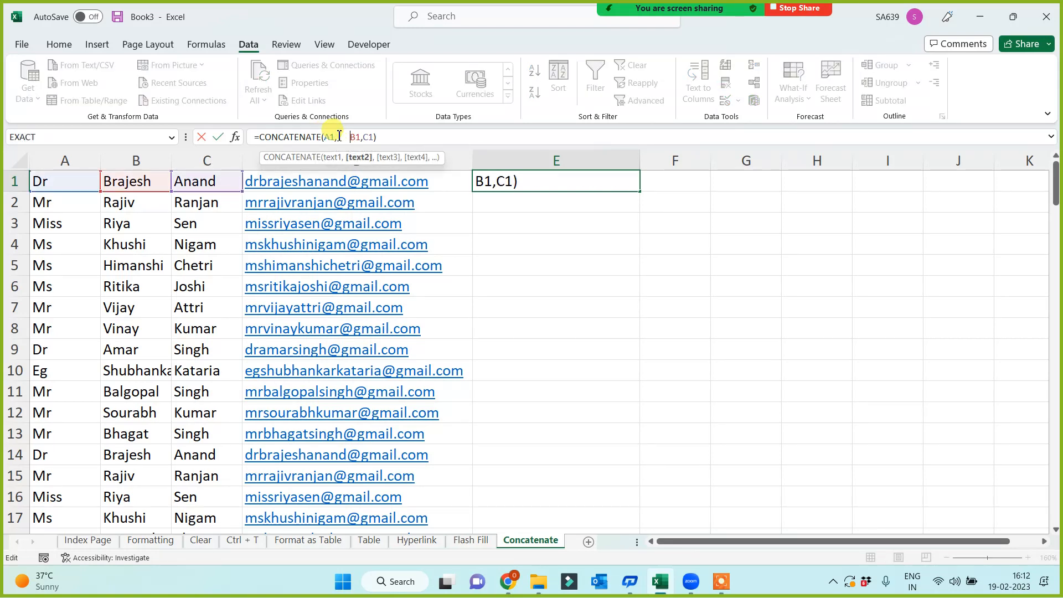
key("Return")
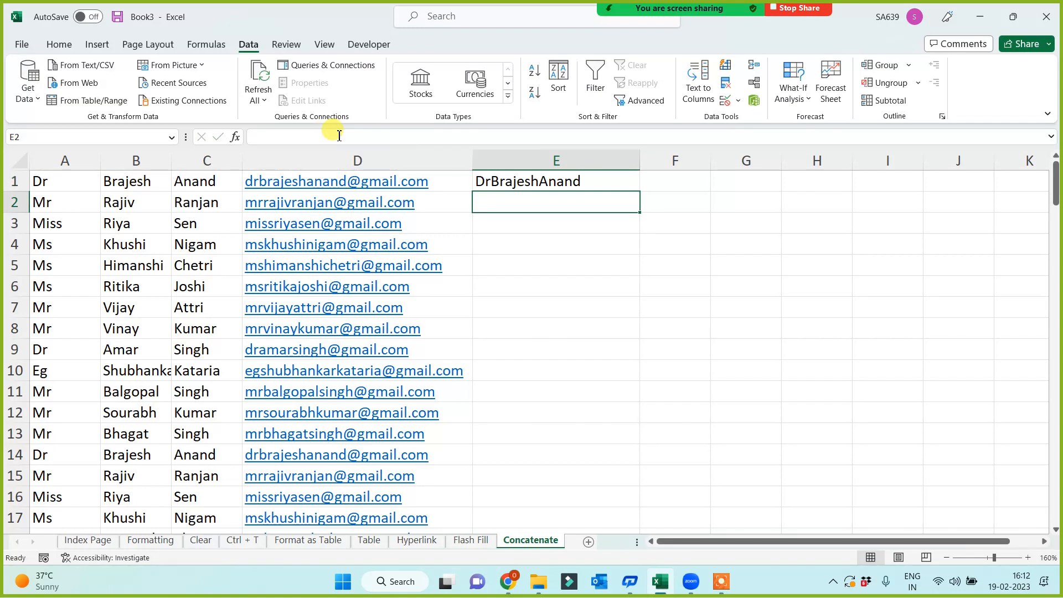
left_click(587, 187)
left_click(349, 141)
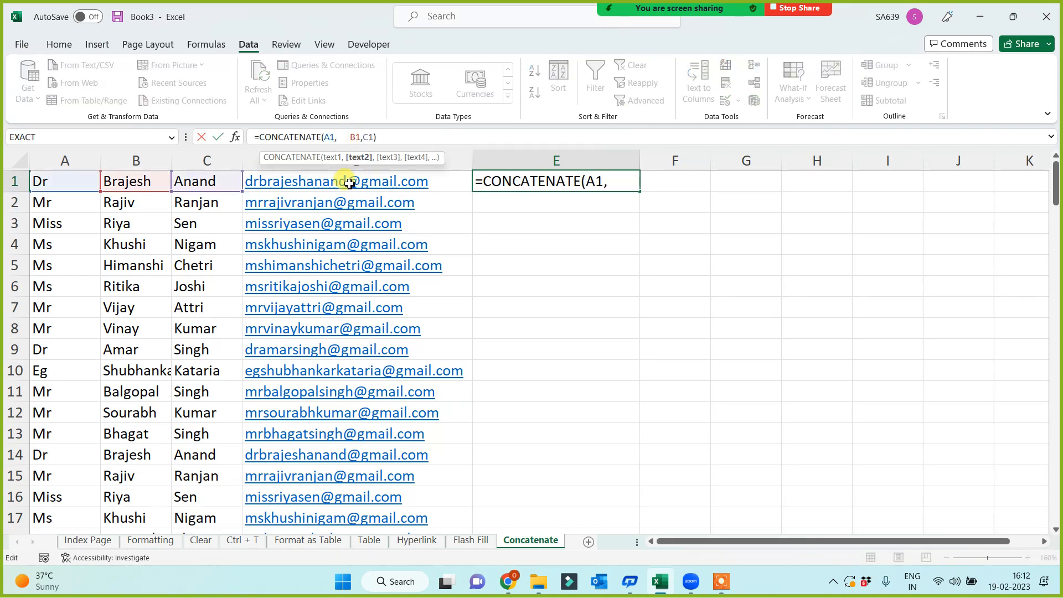
key("BackSpace")
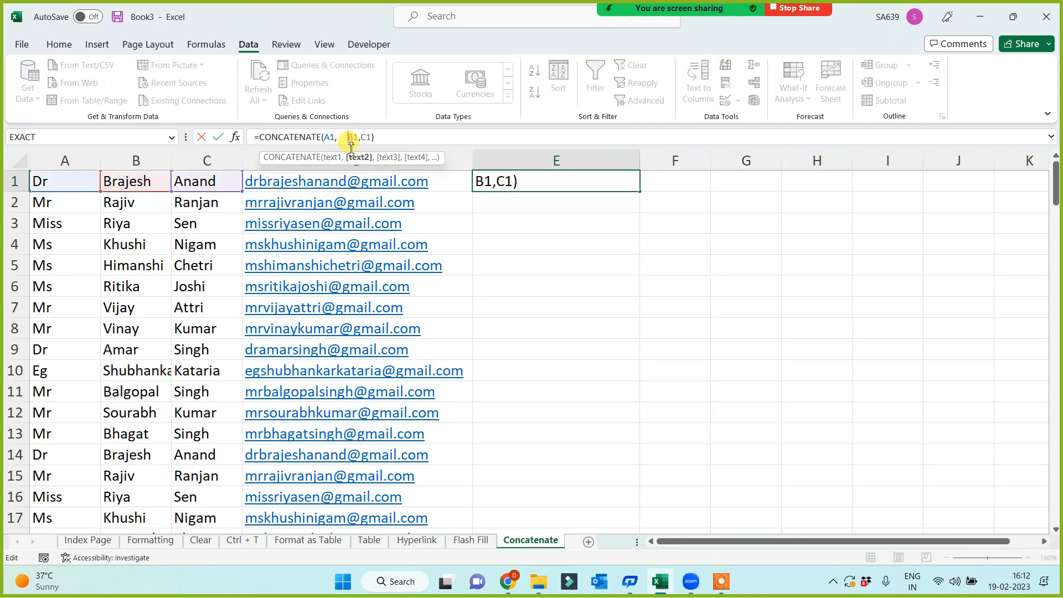
key("BackSpace")
key("BackSpace")
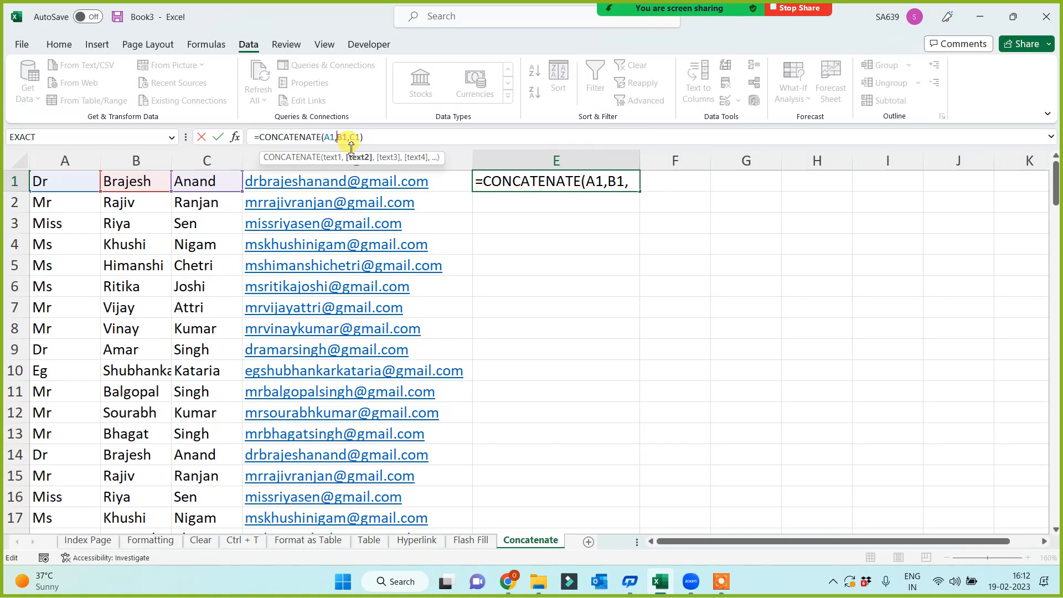
type("\" \"")
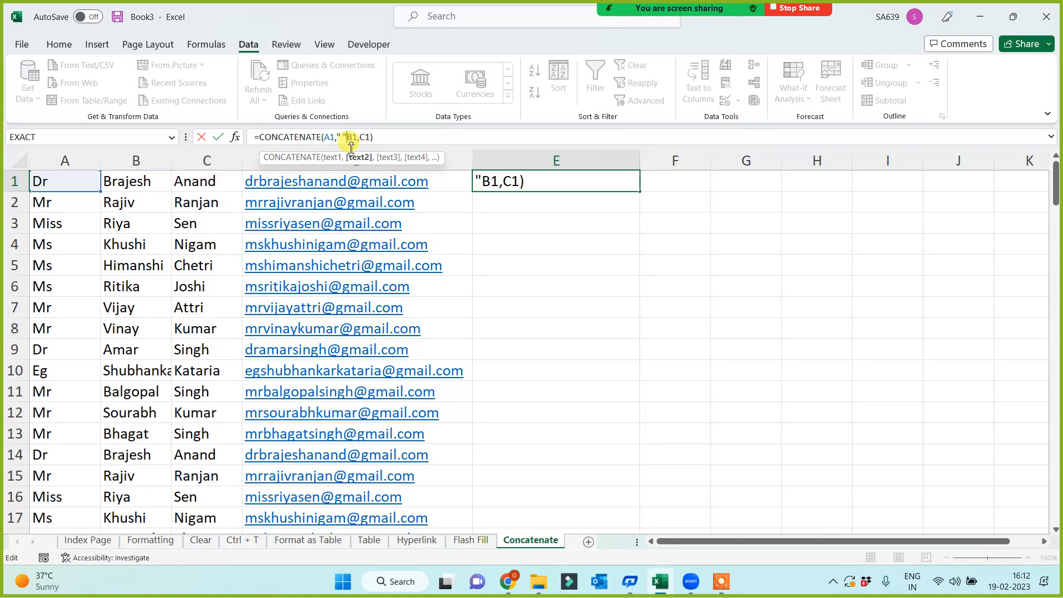
type(",")
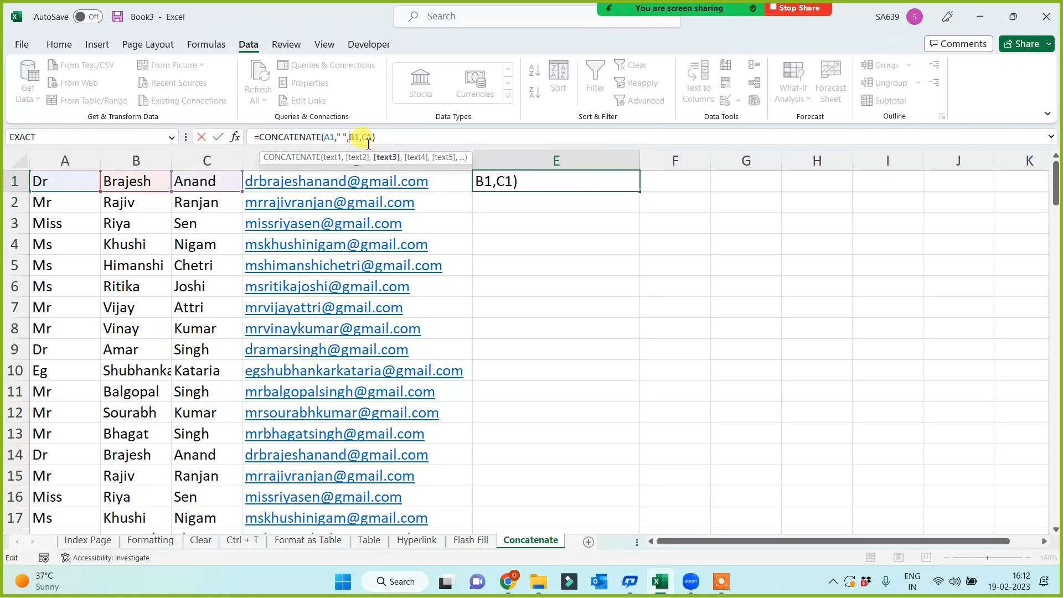
key("BackSpace")
type(",")
left_click(363, 139)
type("\" \"")
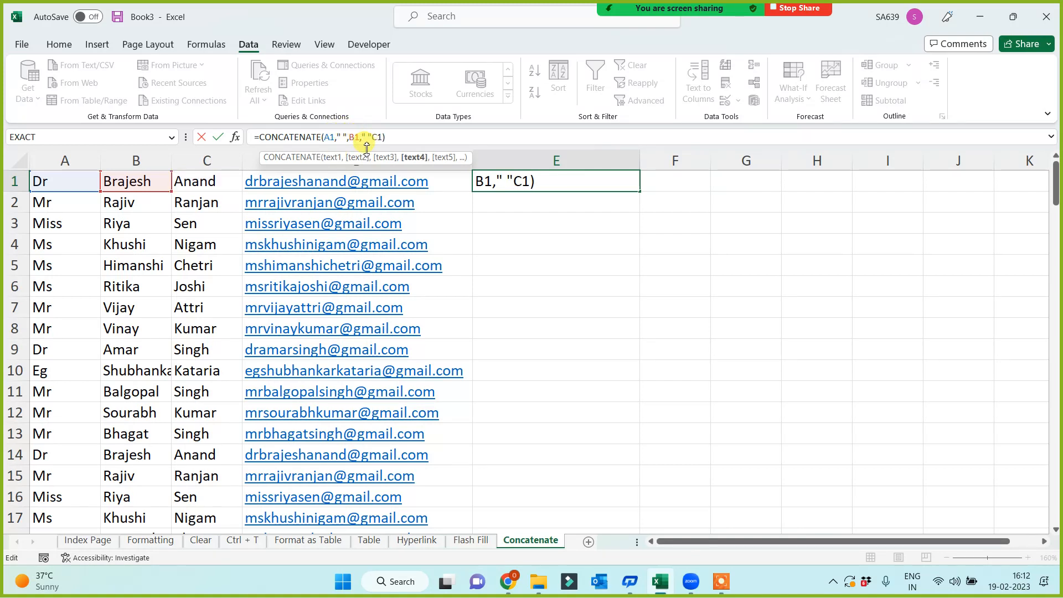
type(",")
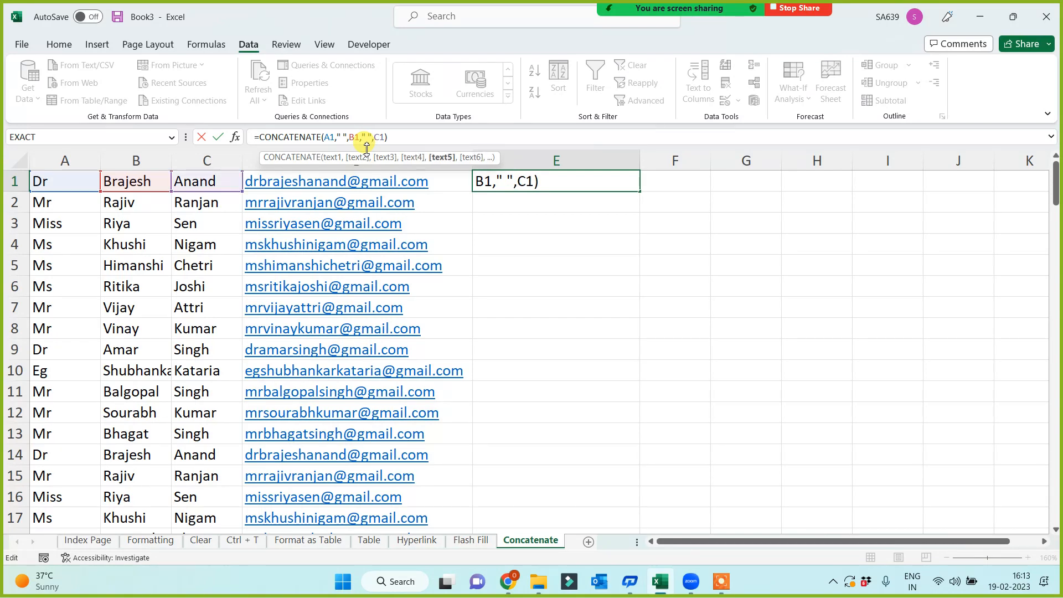
key("Return")
Fill the spaced-name formula down column E and widen column F.
left_click(597, 186)
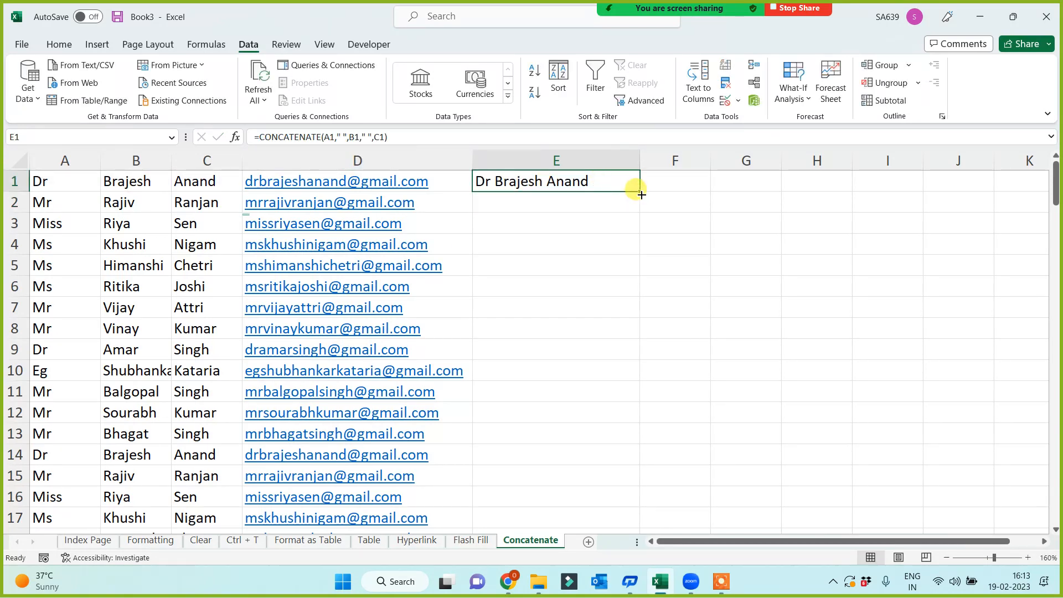
double_click(641, 194)
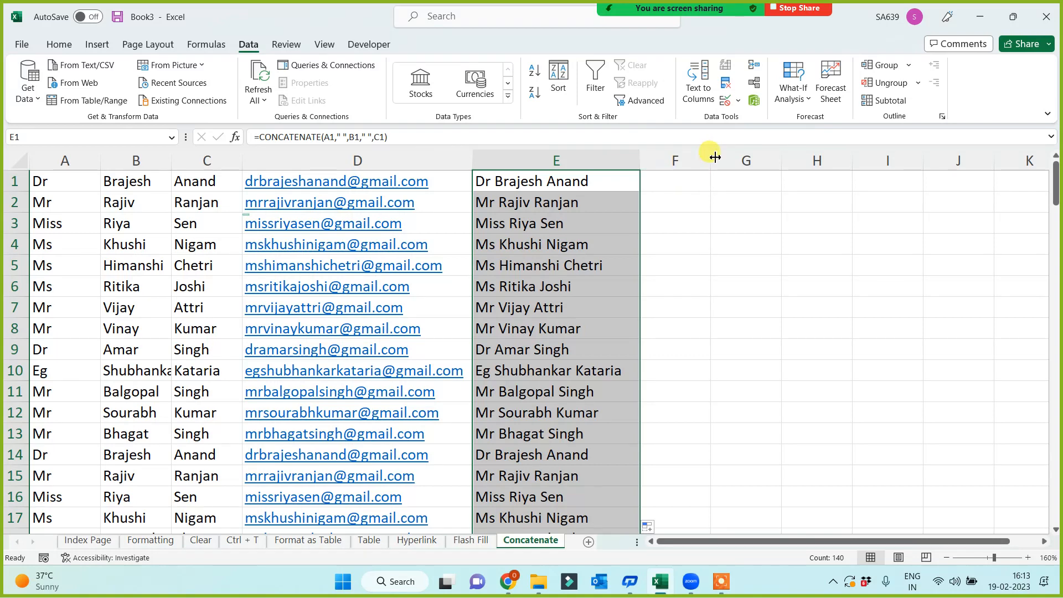
left_click_drag(714, 157, 813, 160)
left_click(711, 181)
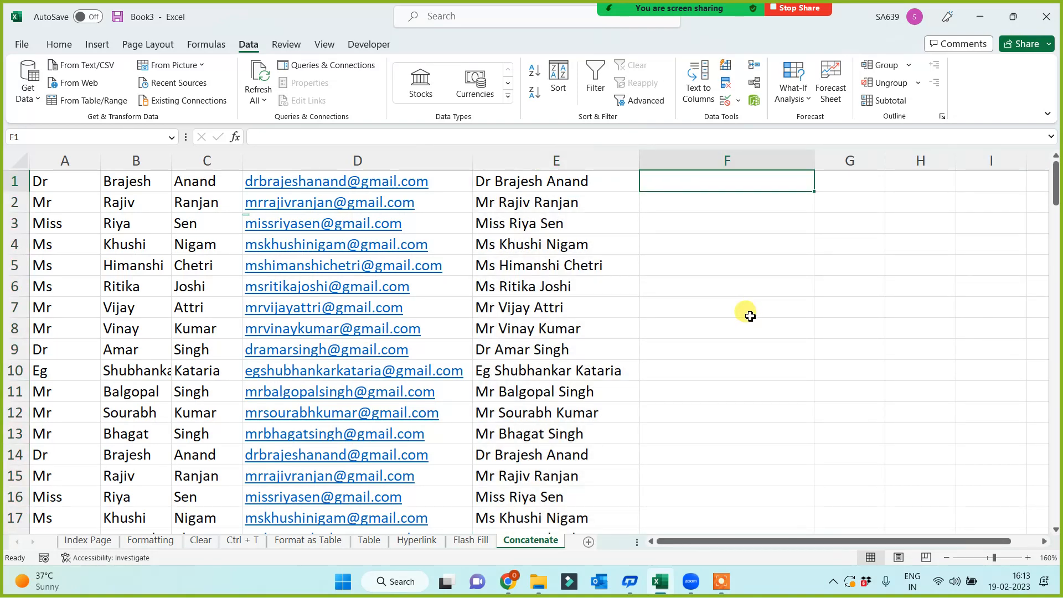
Enter =A1&" "&B1&" "&C1 in F1 to join title, first name and surname.
type("=")
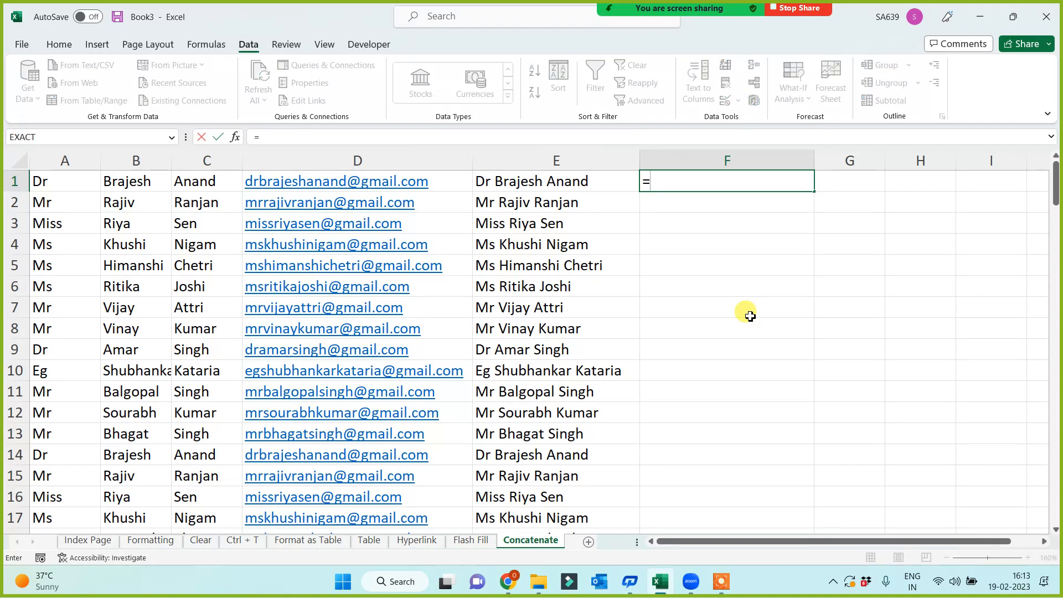
left_click(76, 185)
type("&\" \"")
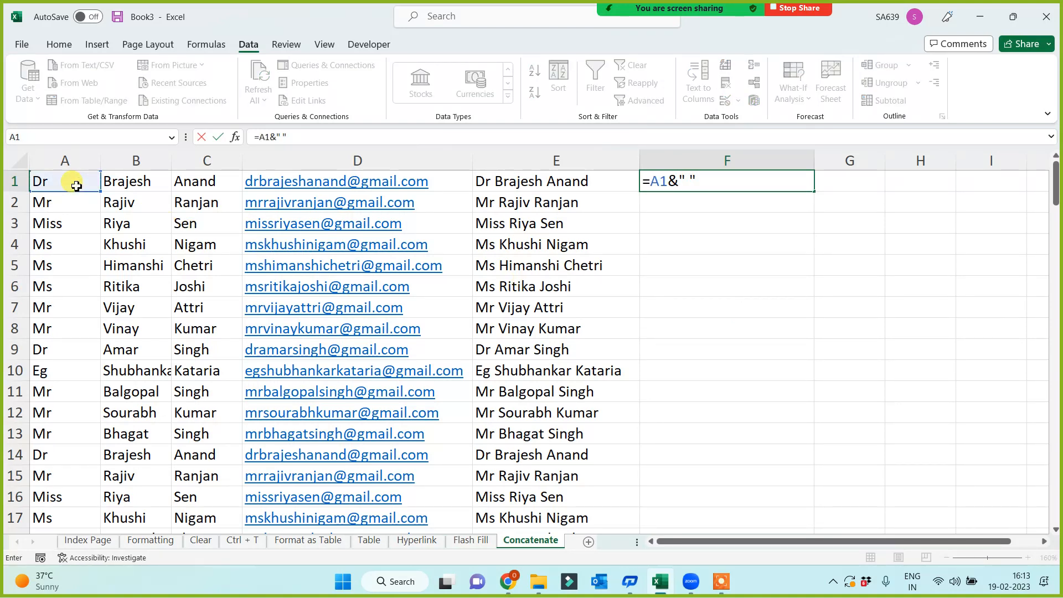
type("&")
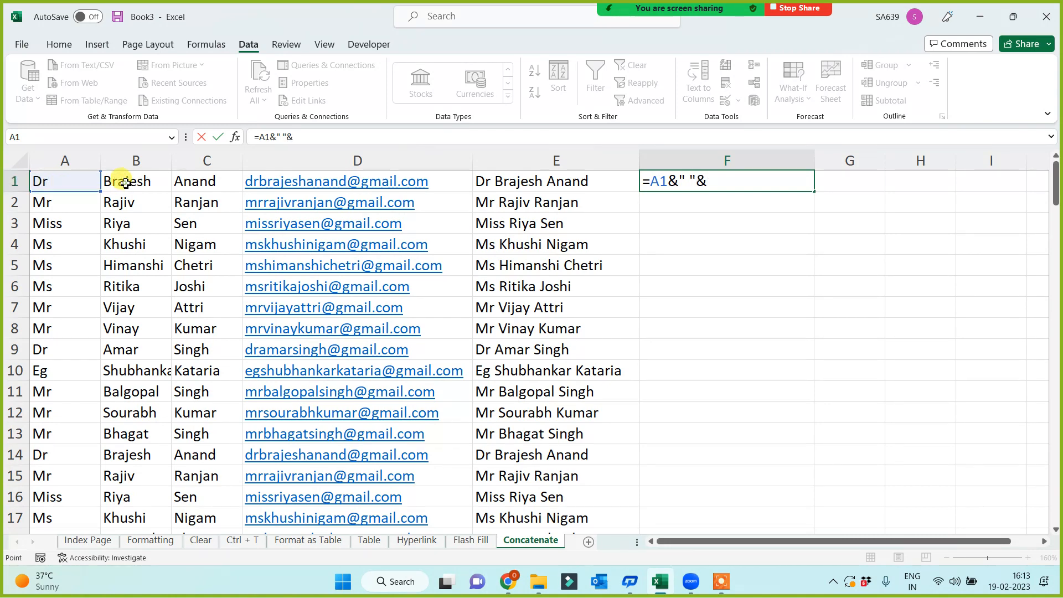
left_click(124, 184)
type("&")
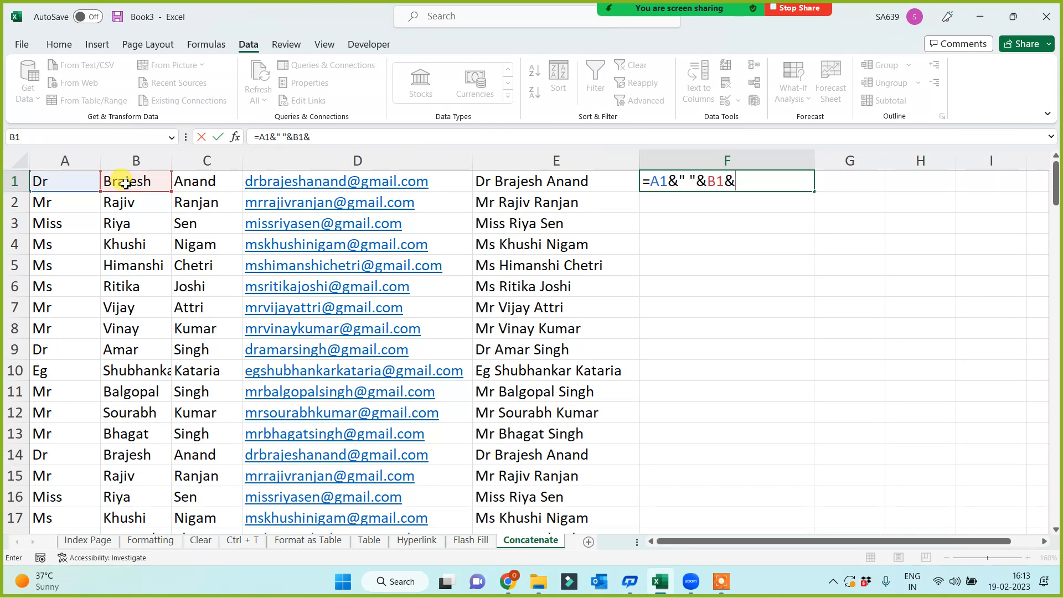
type("'")
key("BackSpace")
type("\" \"&")
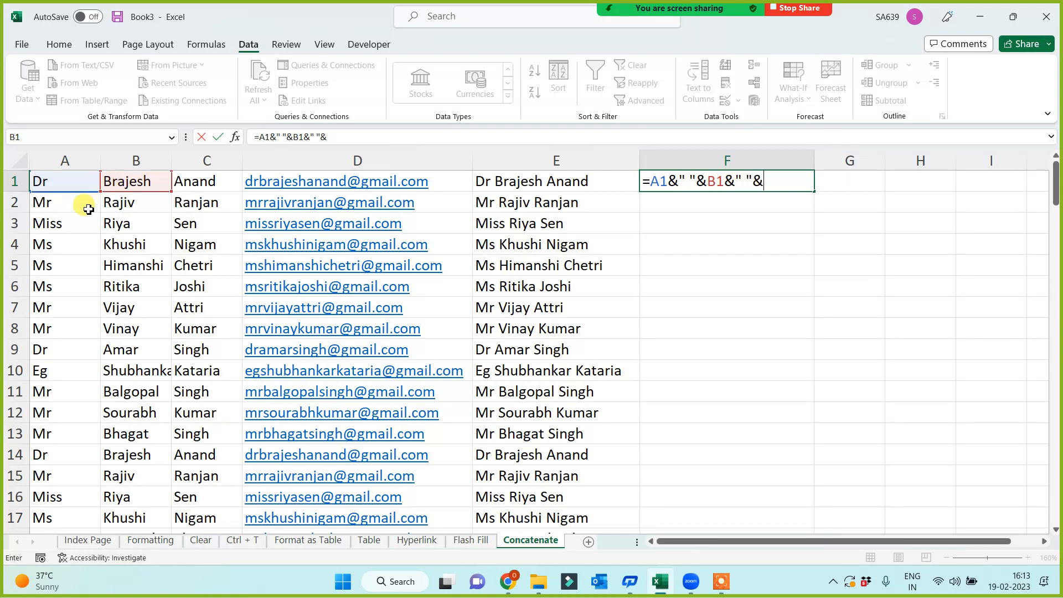
left_click(190, 183)
key("Return")
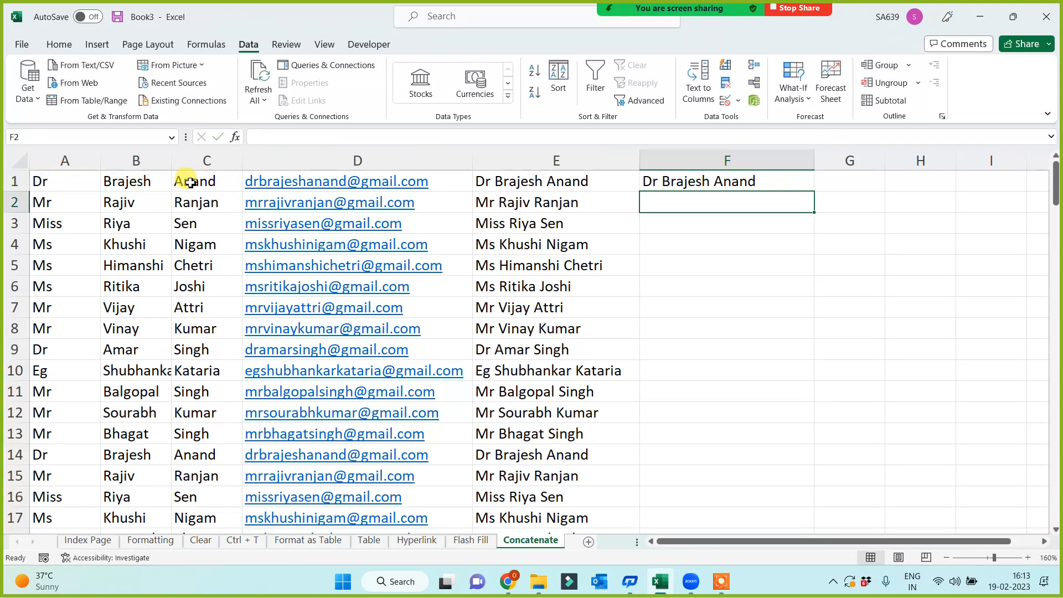
Fill the ampersand formula down column F and compare it with E1's CONCATENATE formula.
left_click(697, 188)
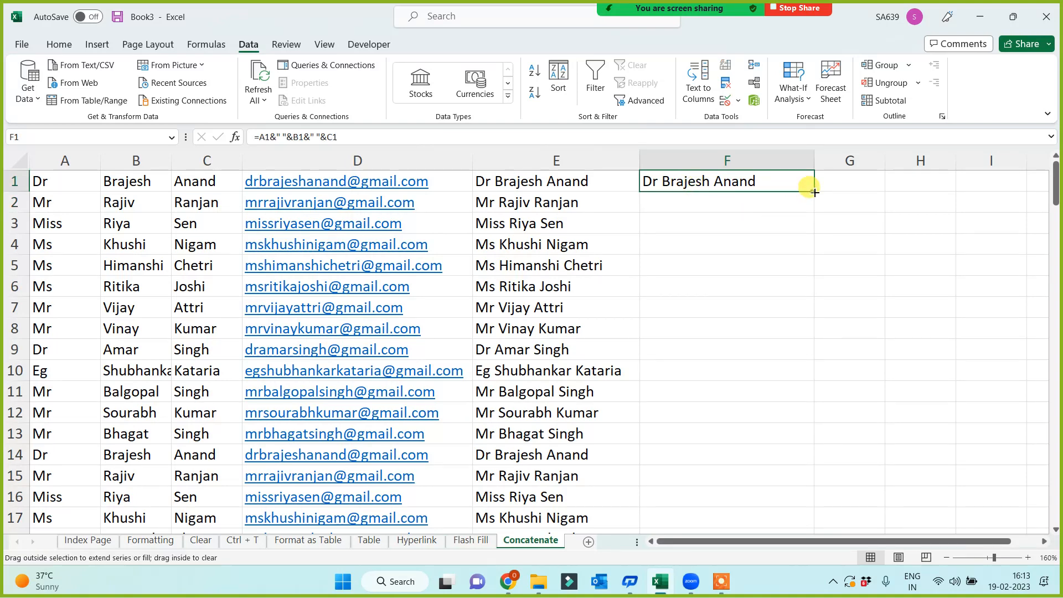
double_click(814, 191)
left_click(921, 301)
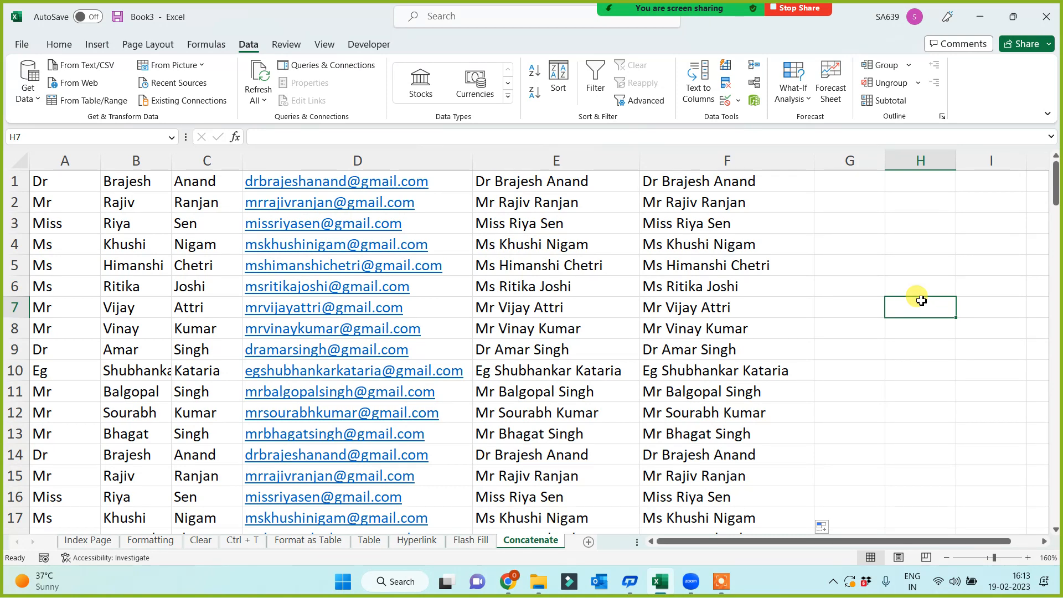
left_click(563, 188)
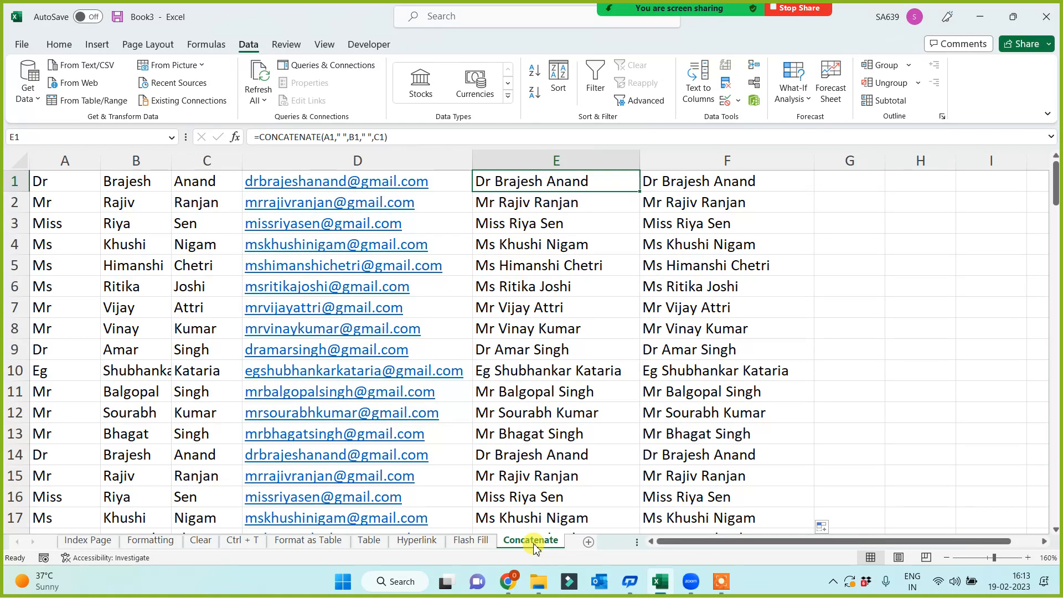
Copy the full names in column A of the Flash Fill sheet into a new sheet.
left_click(472, 540)
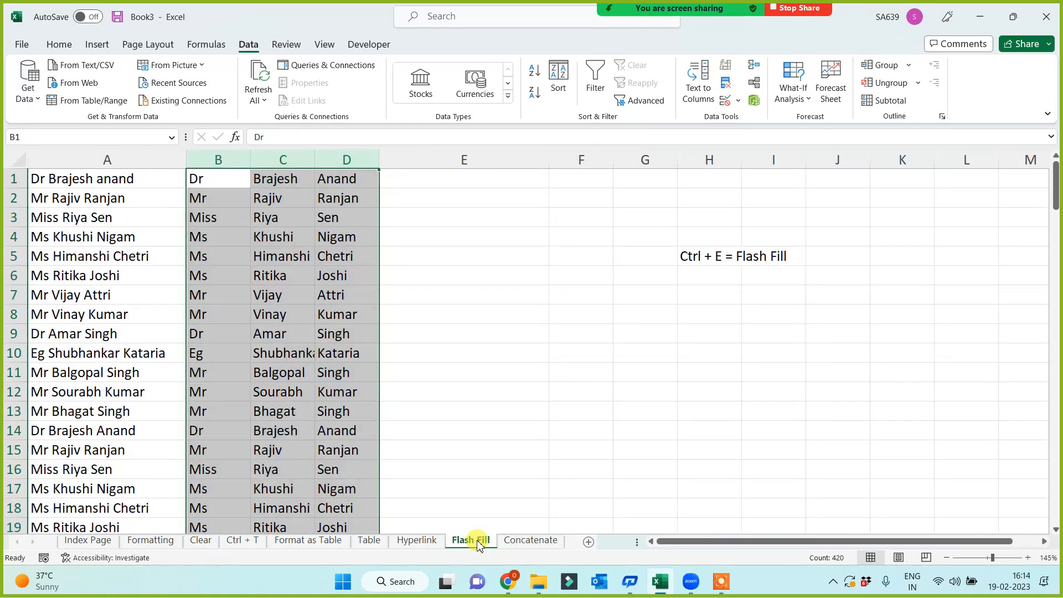
left_click(69, 176)
key("ctrl+shift+Down")
key("ctrl+c")
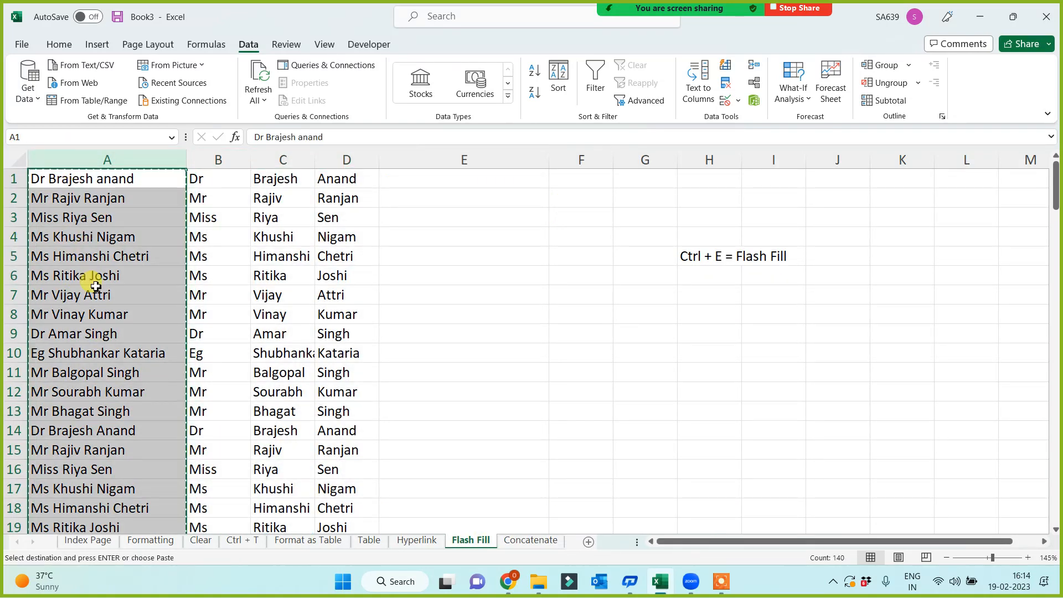
left_click(588, 542)
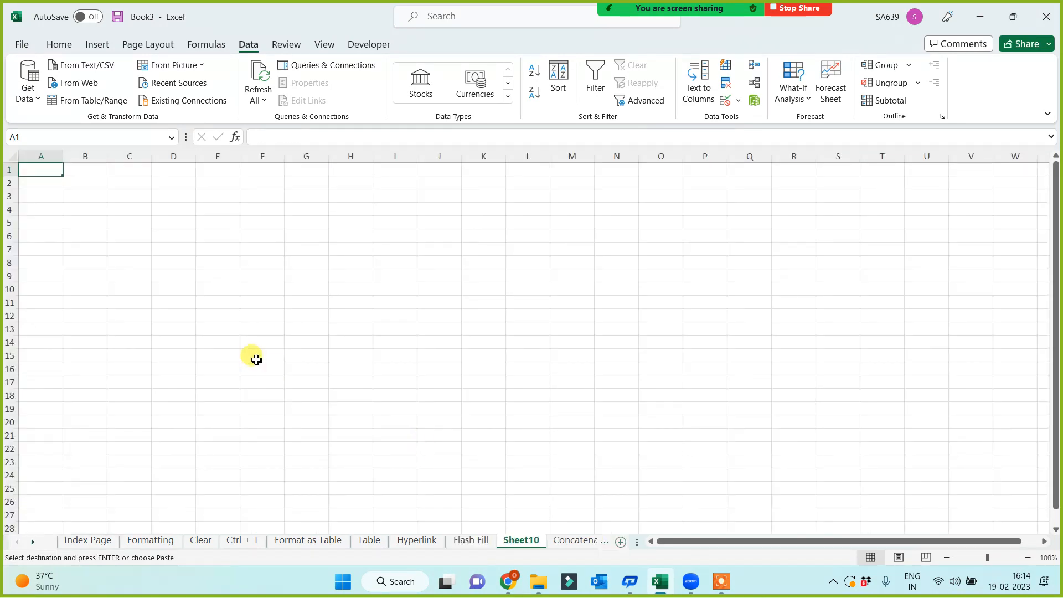
key("ctrl+v")
scroll(290, 370, "up", 9, "ctrl")
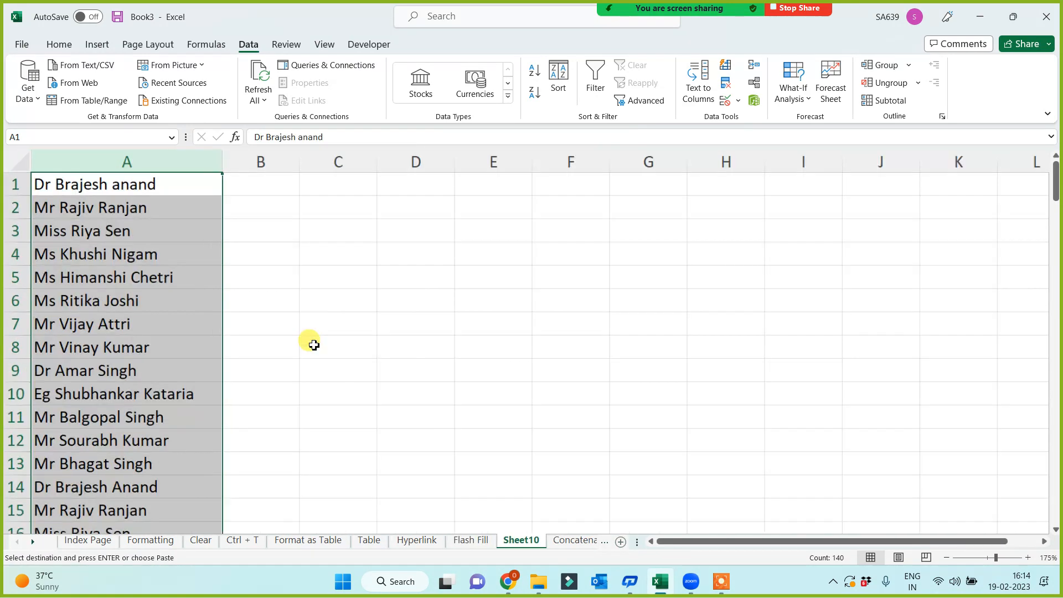
left_click(376, 281)
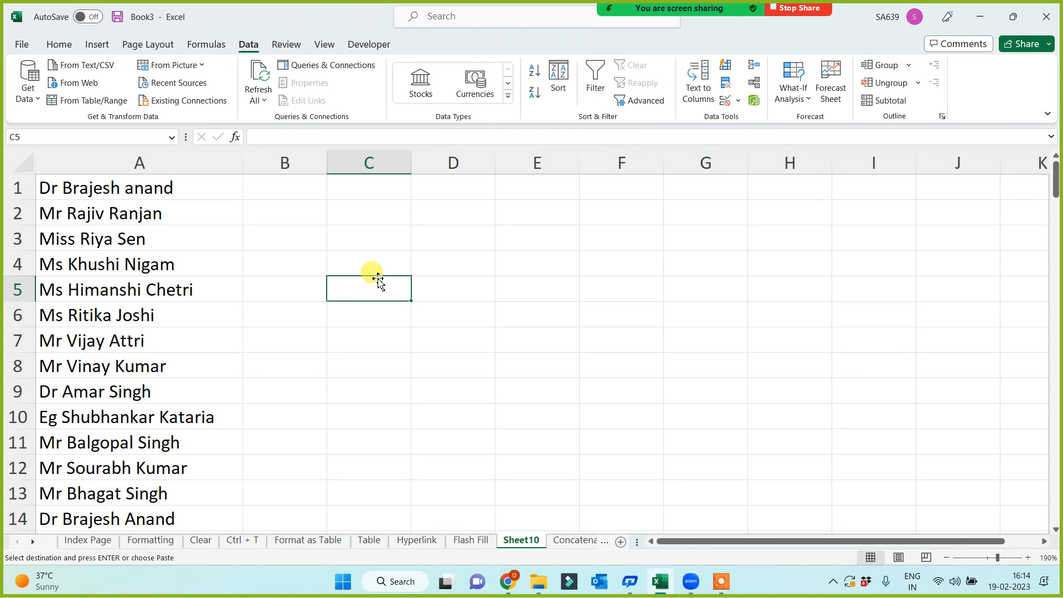
Rename the new sheet to 'Text to Column'.
left_click(520, 540)
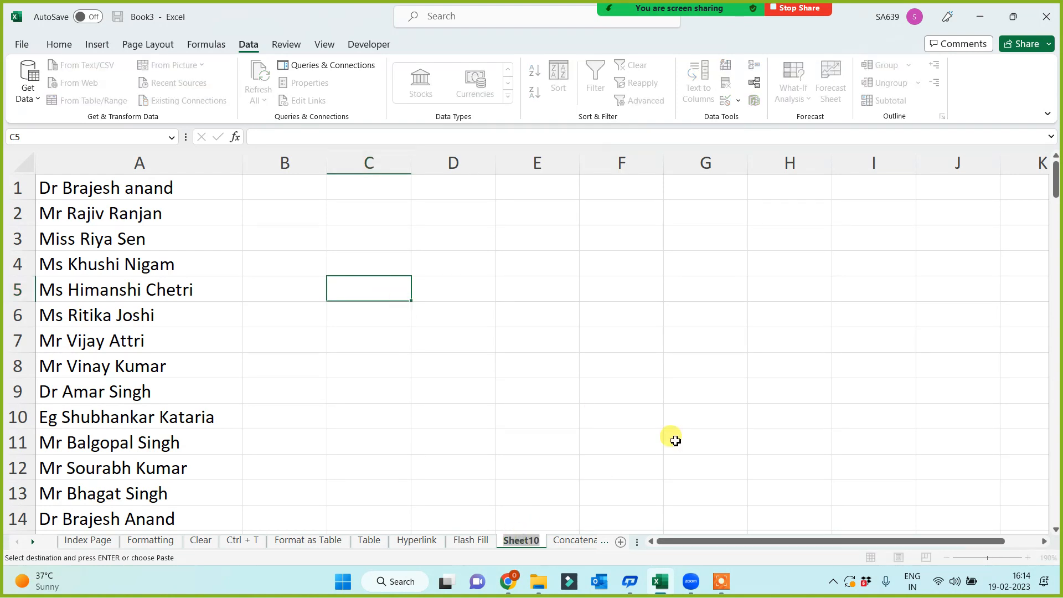
type("Text t")
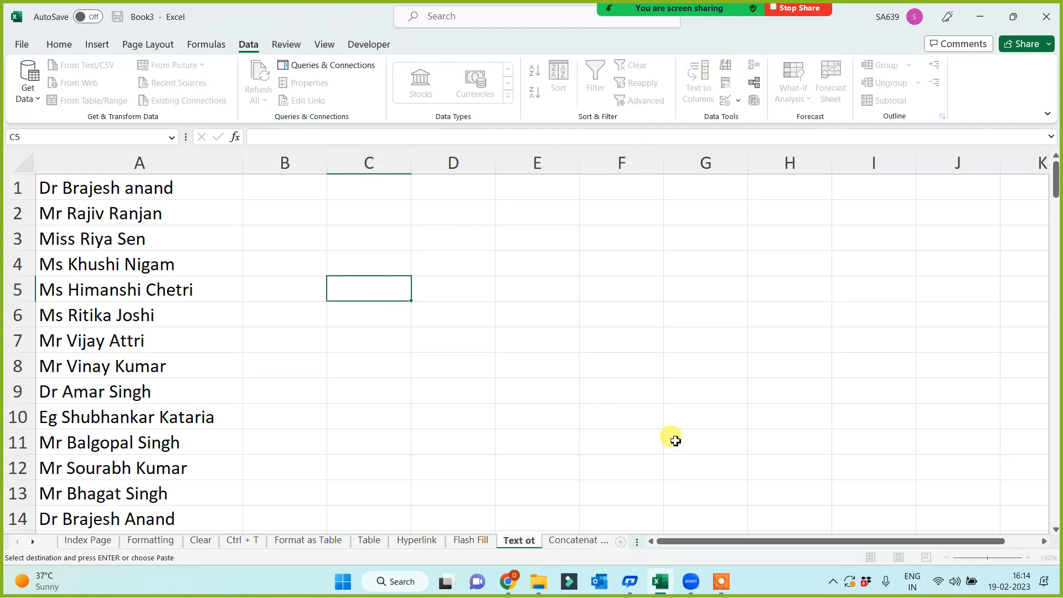
type("o Column")
left_click(645, 349)
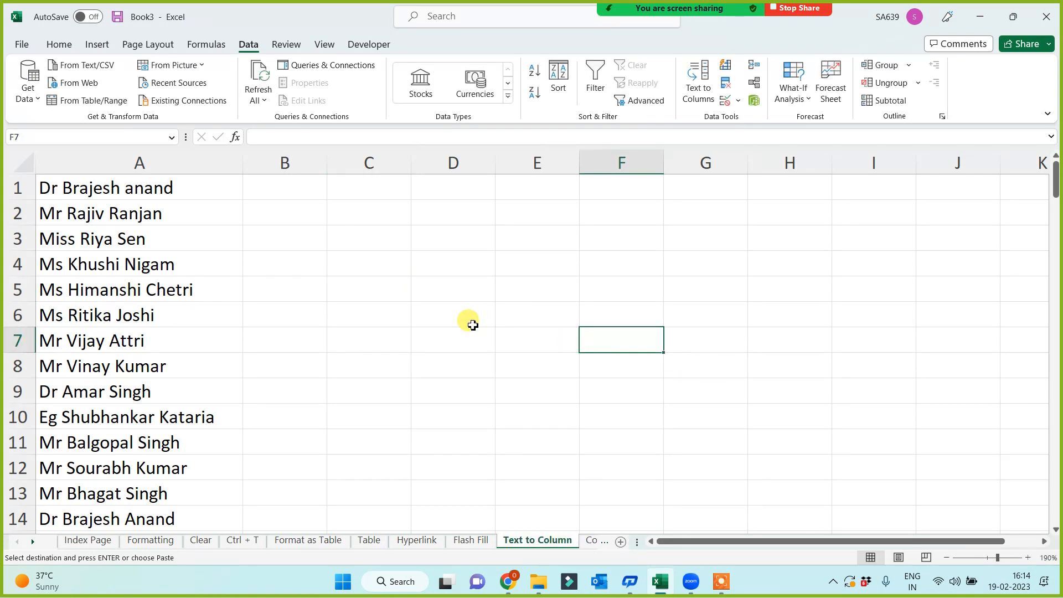
left_click(133, 165)
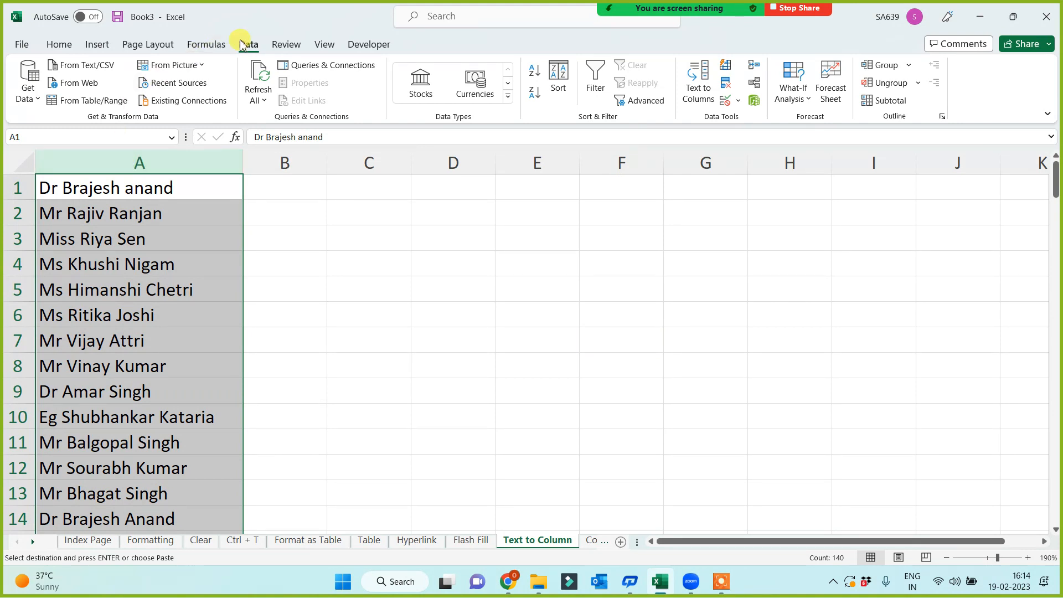
Start Text to Columns on the names and settle on Space as the delimiter.
left_click(696, 91)
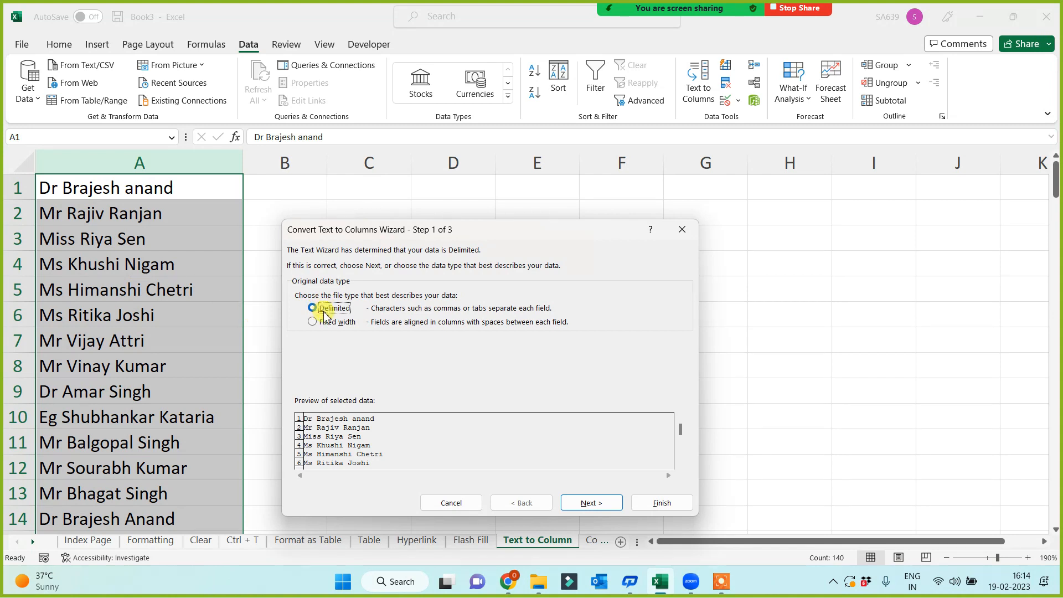
left_click(601, 505)
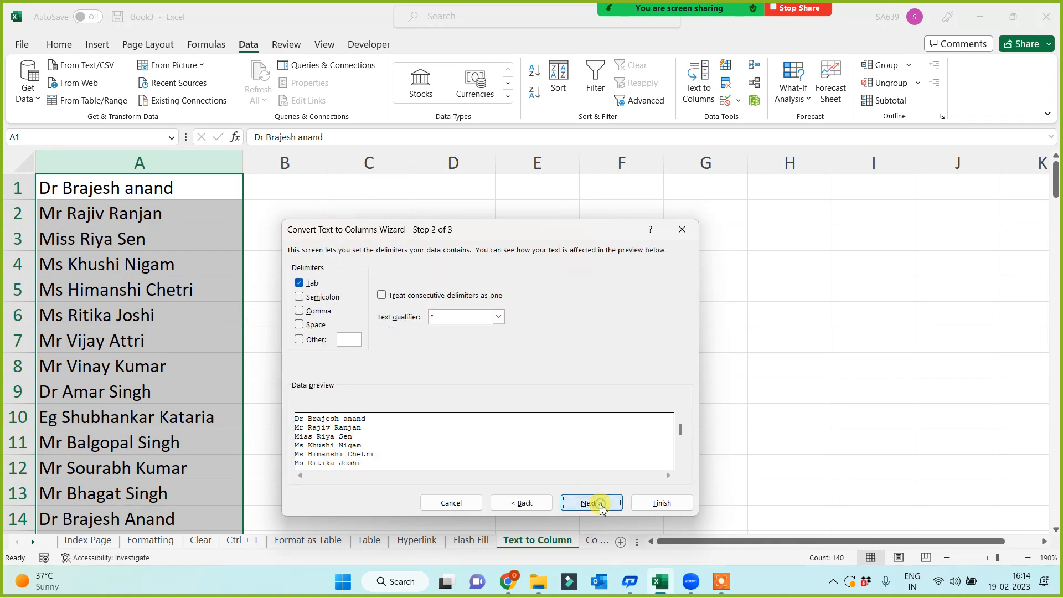
left_click(299, 298)
left_click(300, 311)
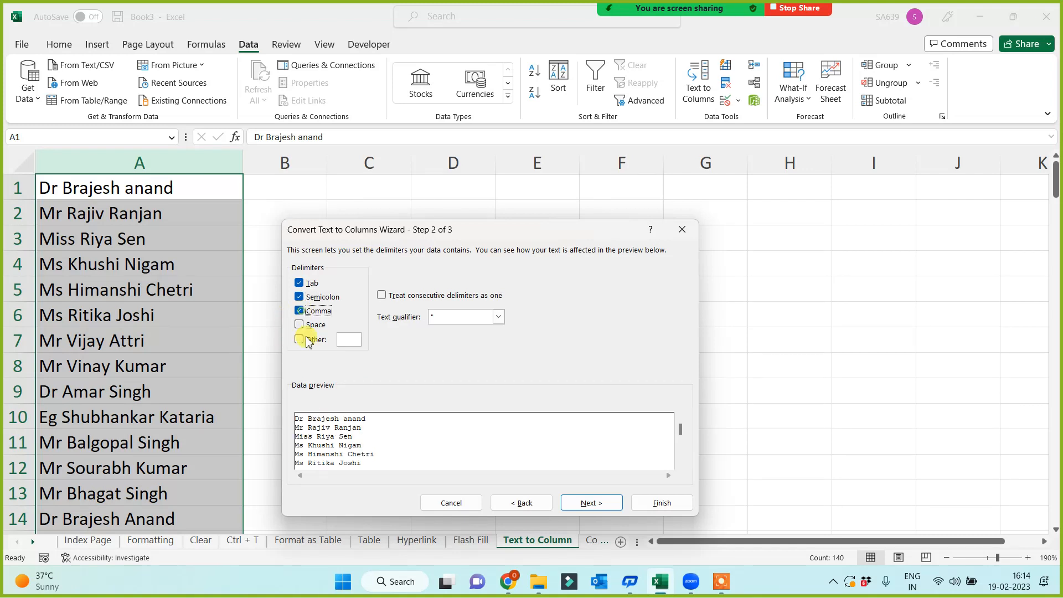
left_click(299, 324)
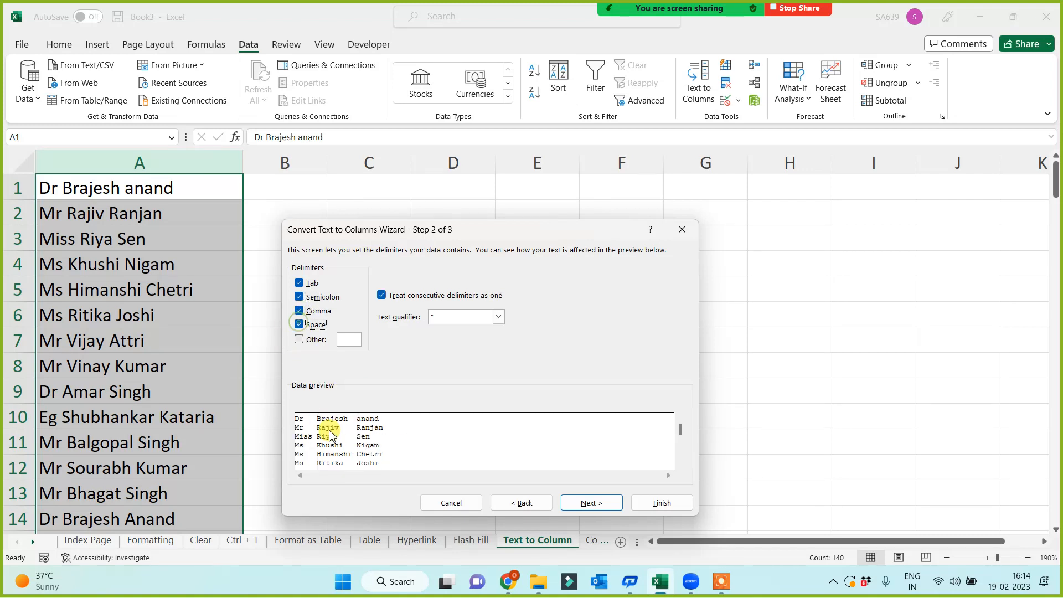
left_click(299, 325)
left_click(299, 311)
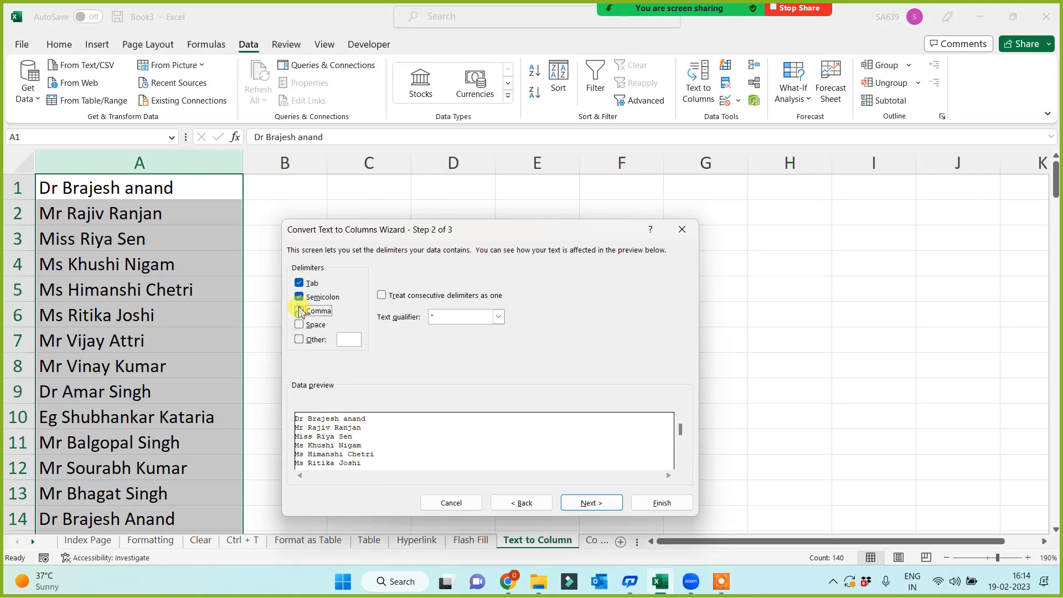
left_click(299, 297)
left_click(299, 283)
left_click(299, 298)
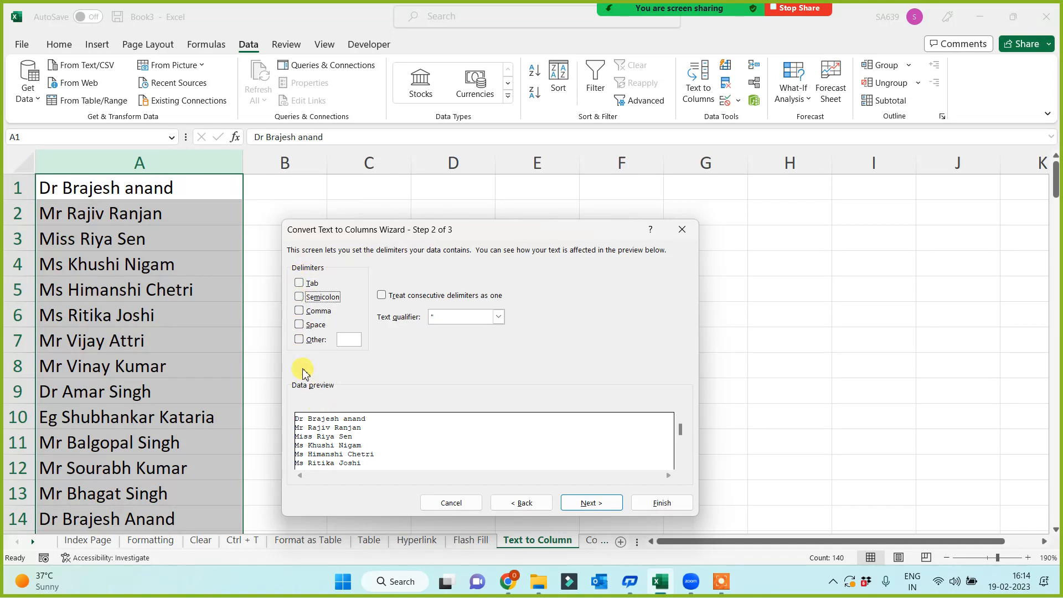
left_click(300, 325)
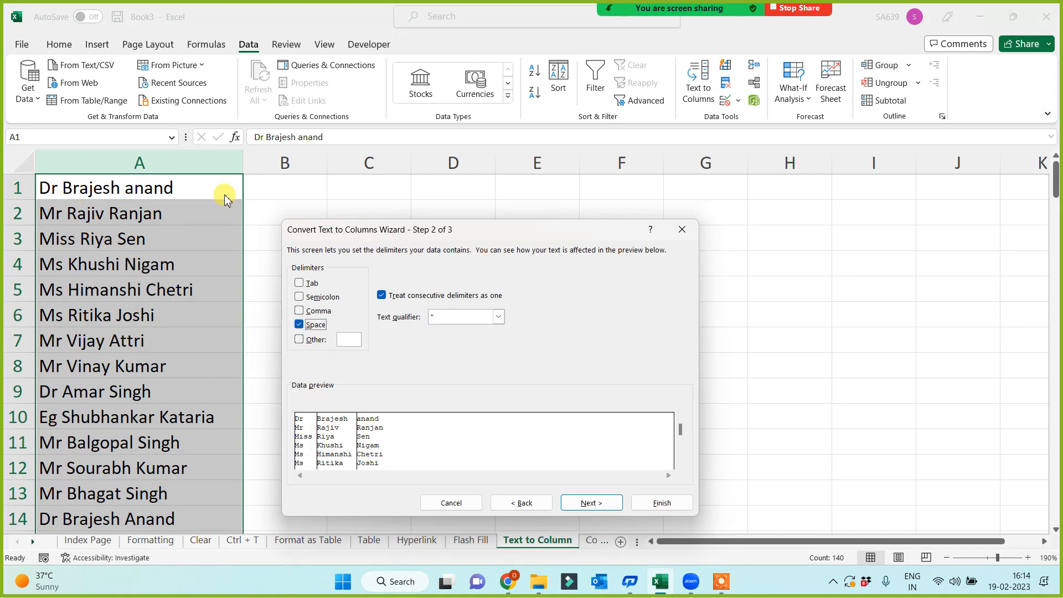
Finish the space-delimited split, then undo it with Ctrl+Z.
left_click(608, 511)
left_click(668, 503)
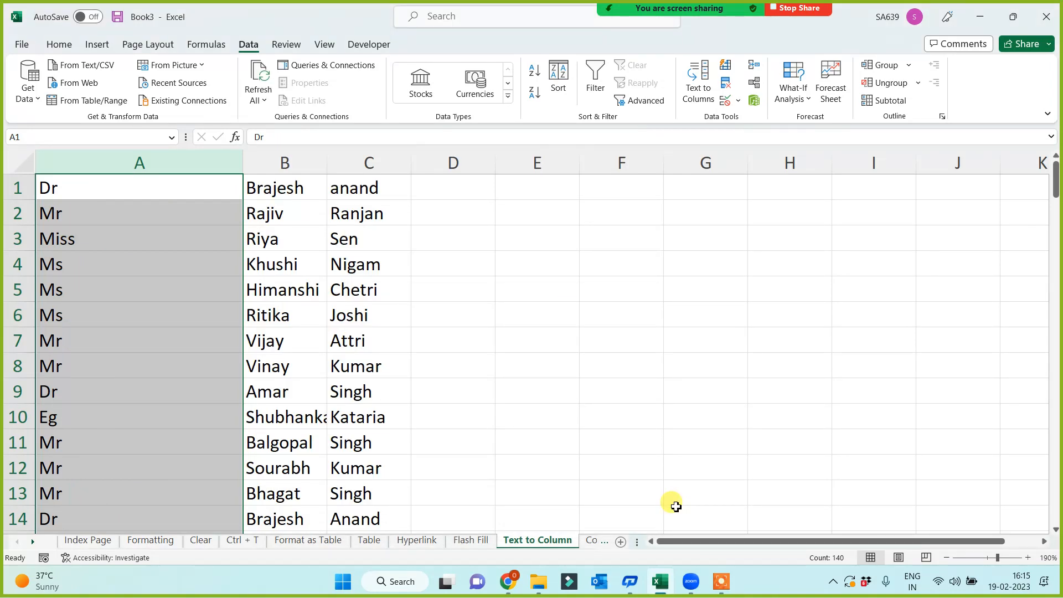
key("ctrl+z")
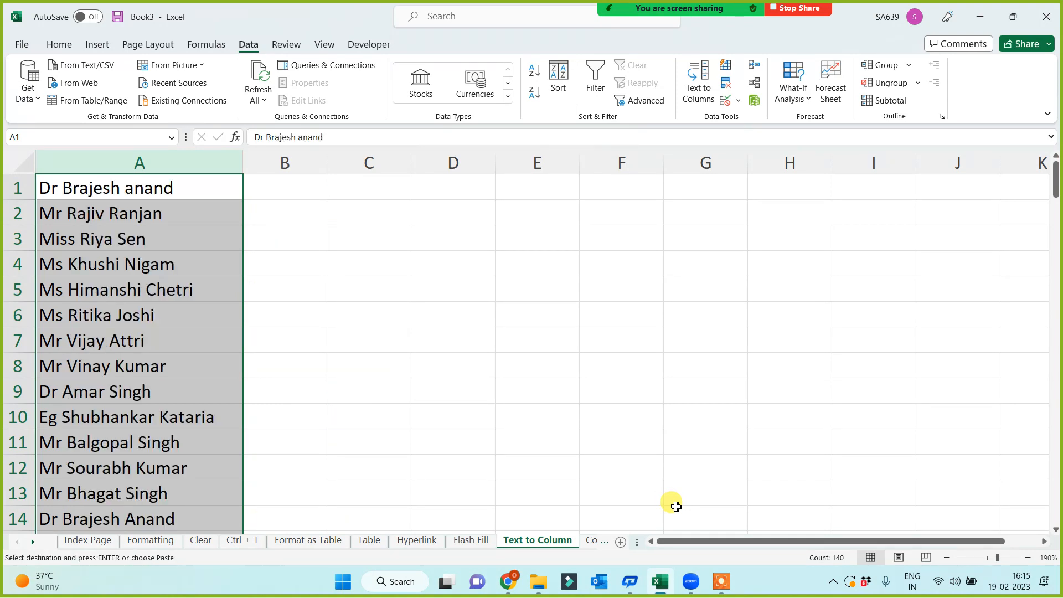
Split the column A names by space into columns B–D, with destination B1.
left_click(699, 97)
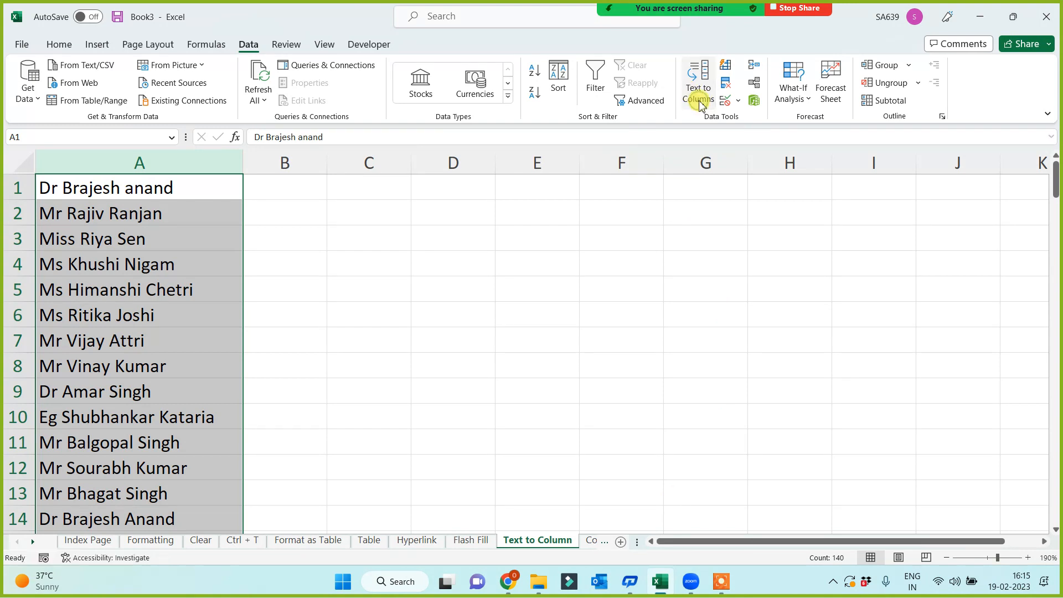
left_click(611, 504)
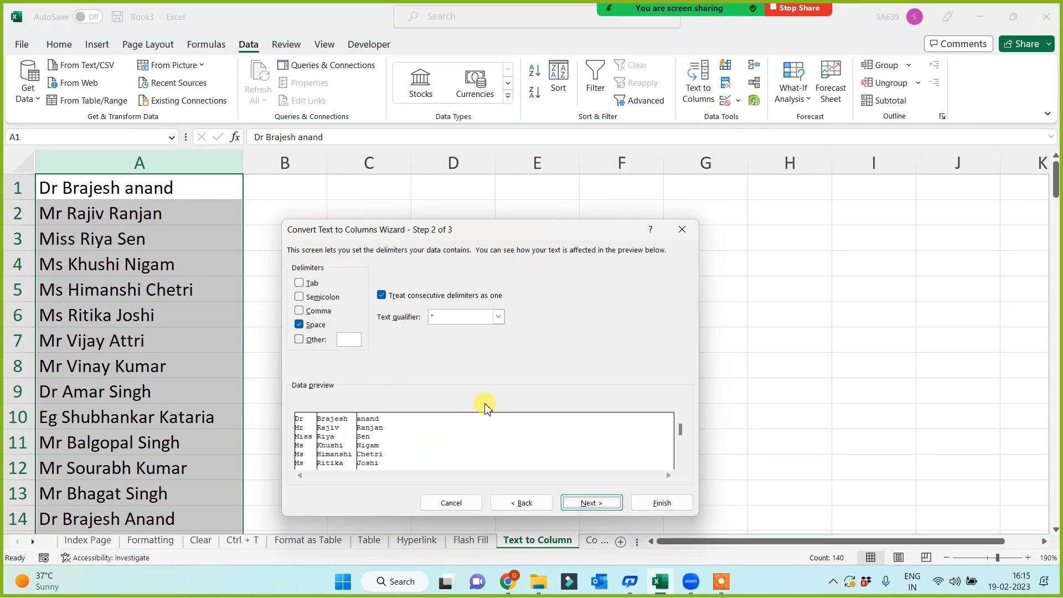
left_click(590, 504)
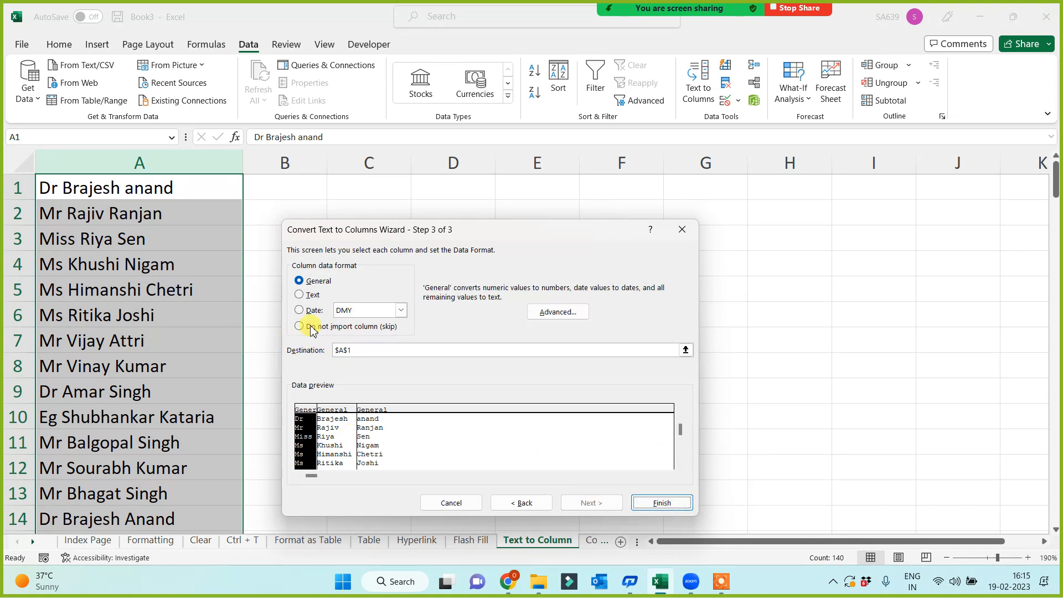
left_click_drag(551, 227, 735, 193)
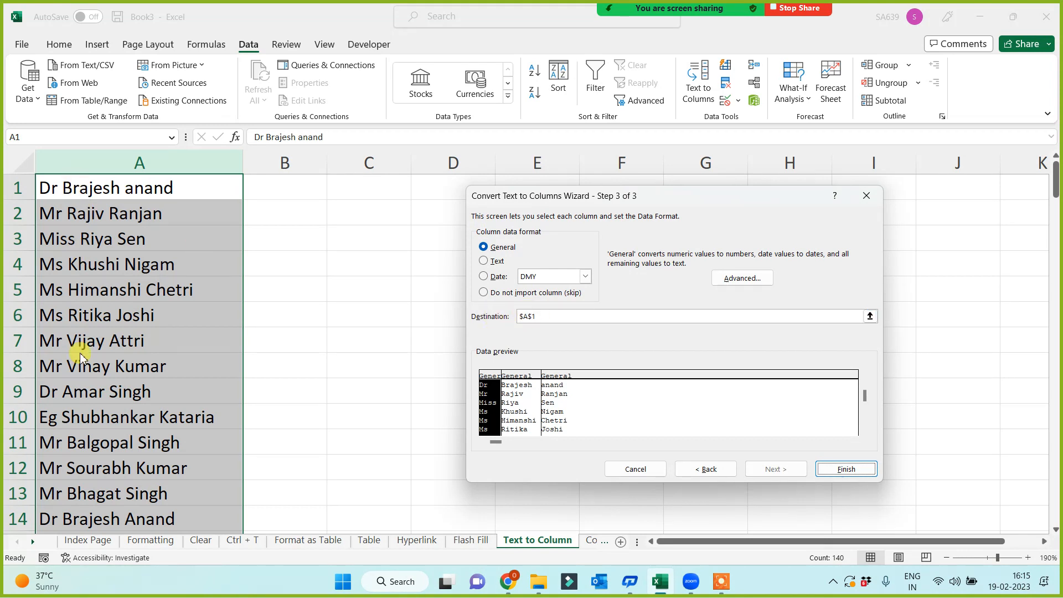
left_click_drag(546, 315, 465, 311)
key("BackSpace")
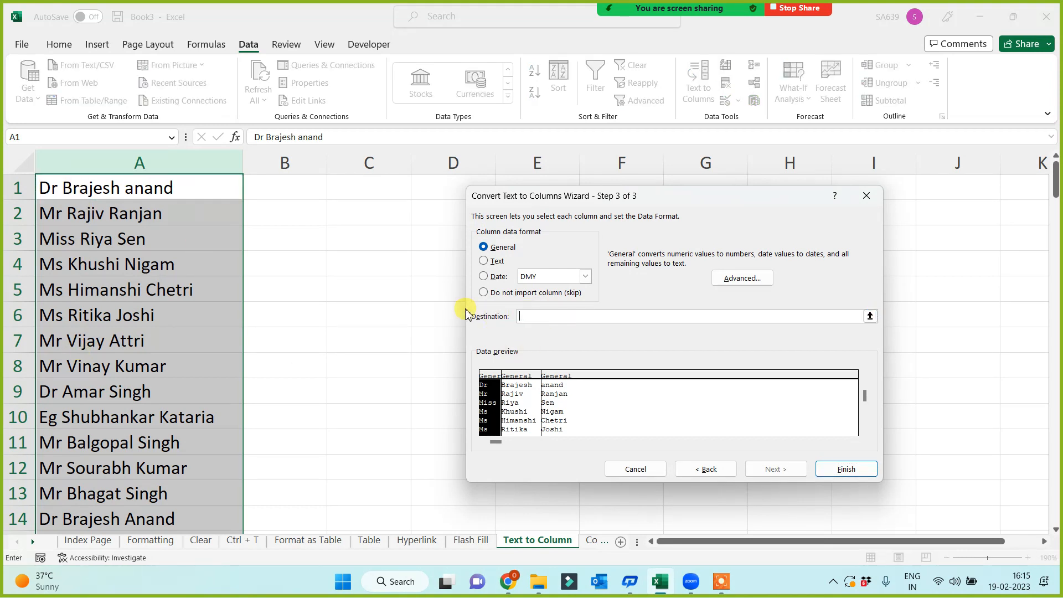
left_click(273, 184)
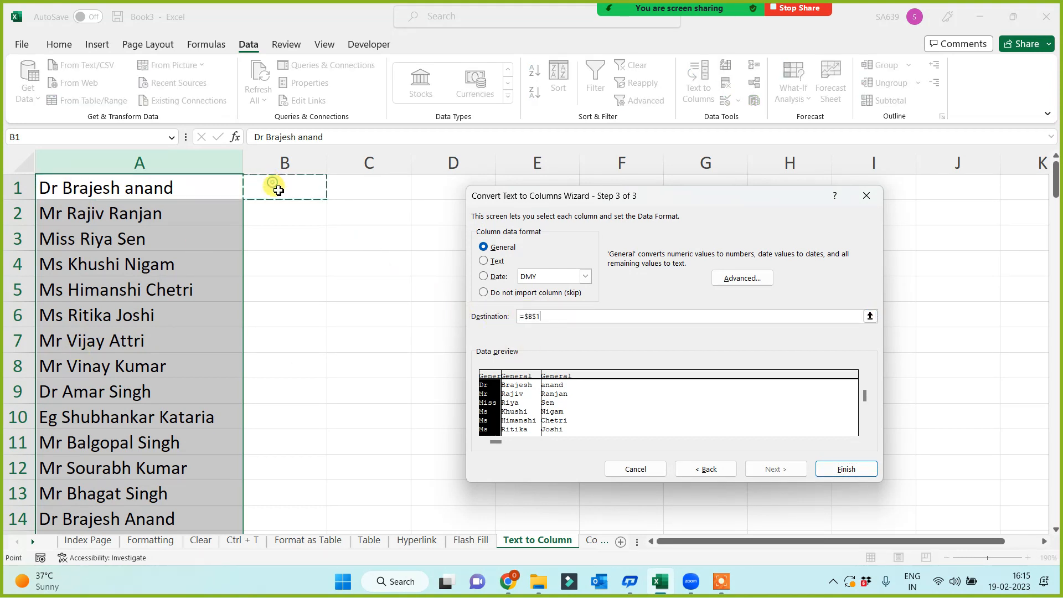
left_click(860, 473)
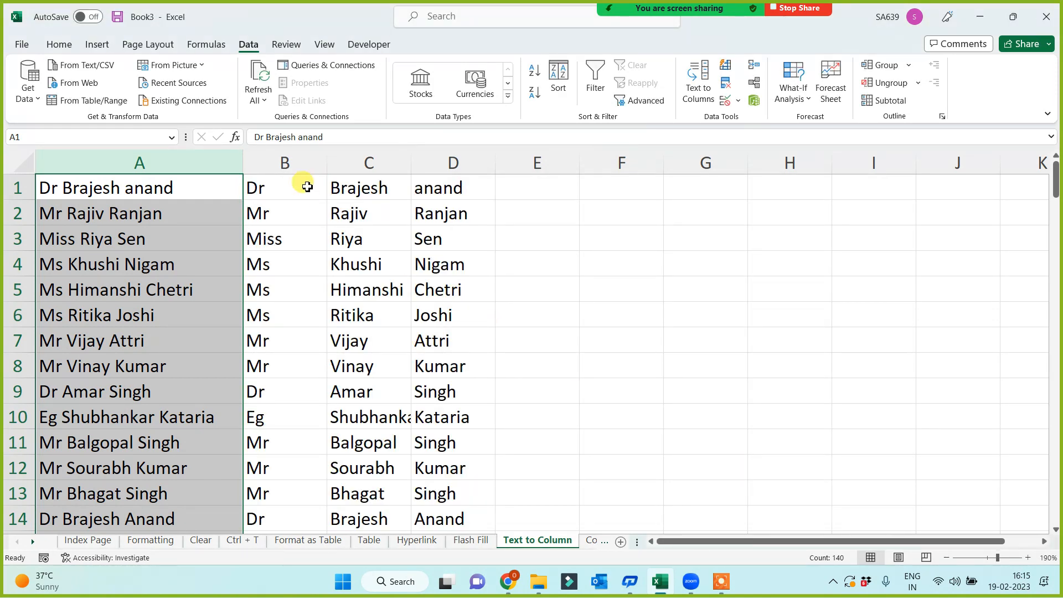
Autofit column C to fit names like Shubhankar, then select names A1:A13.
left_click_drag(302, 164, 454, 166)
left_click(613, 343)
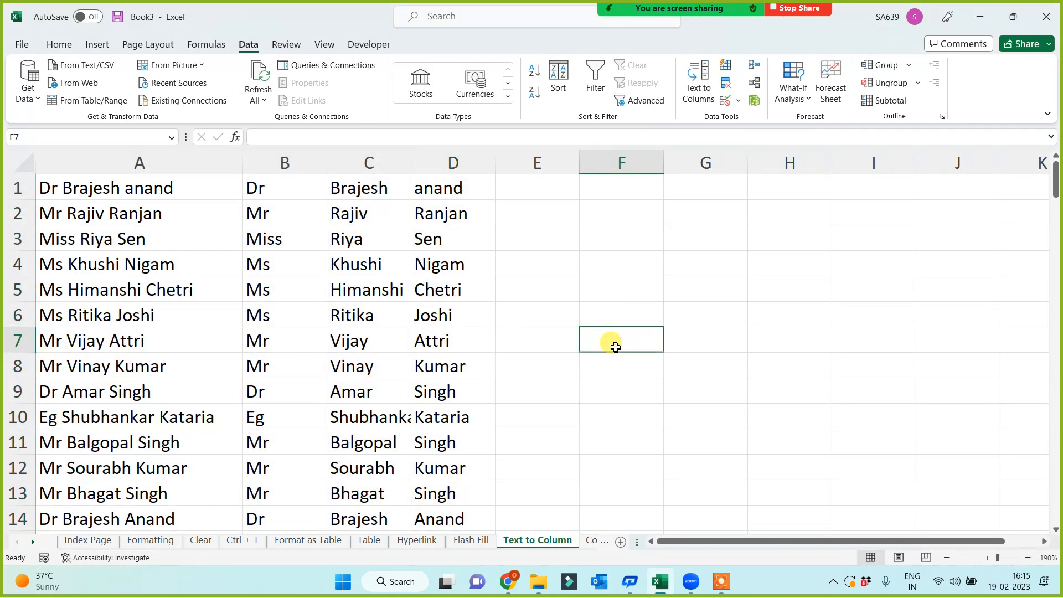
left_click(613, 399)
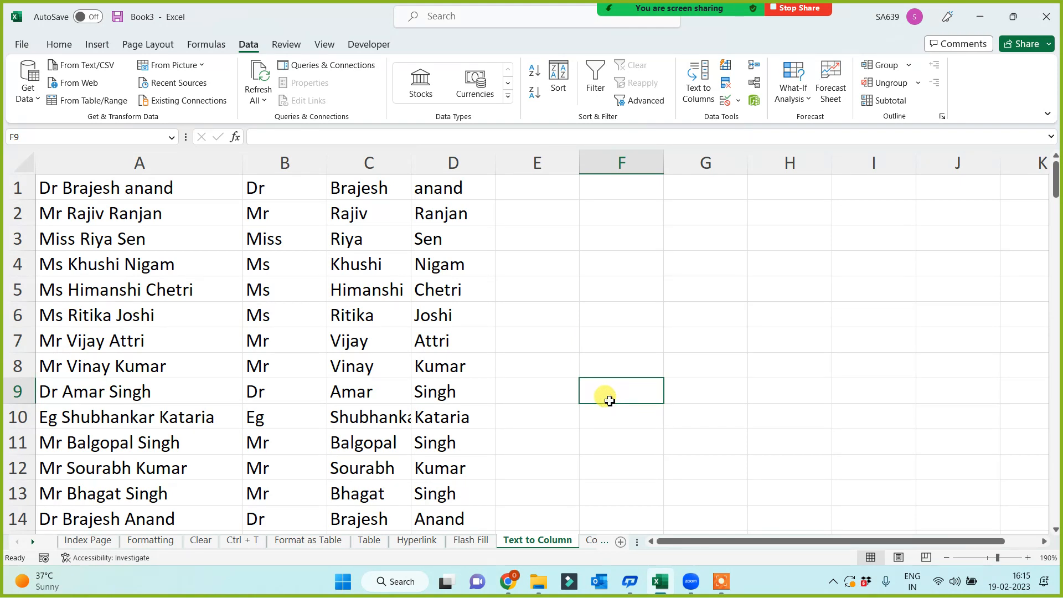
double_click(411, 161)
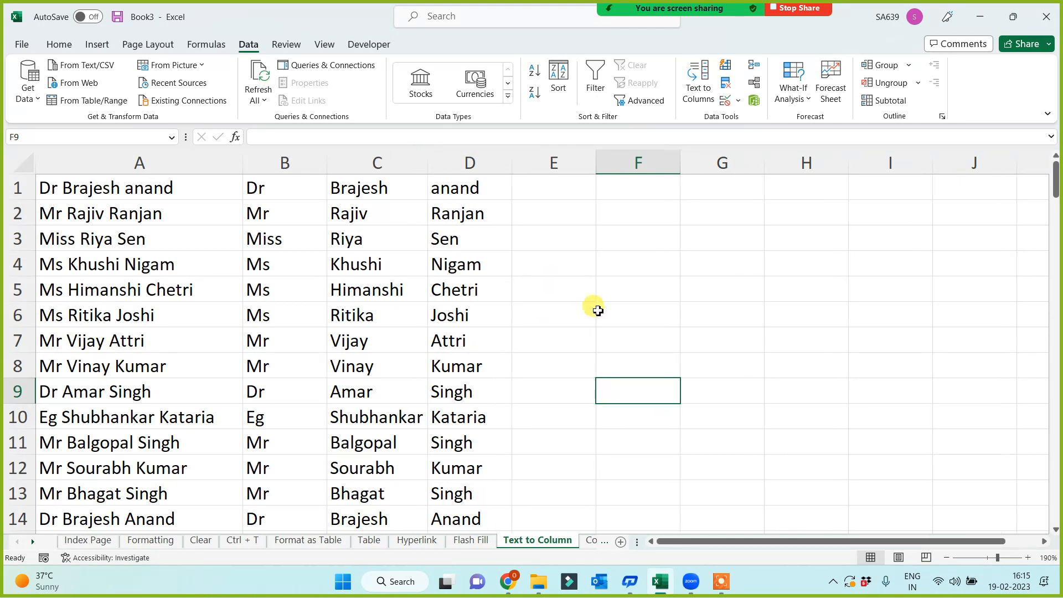
left_click(682, 335)
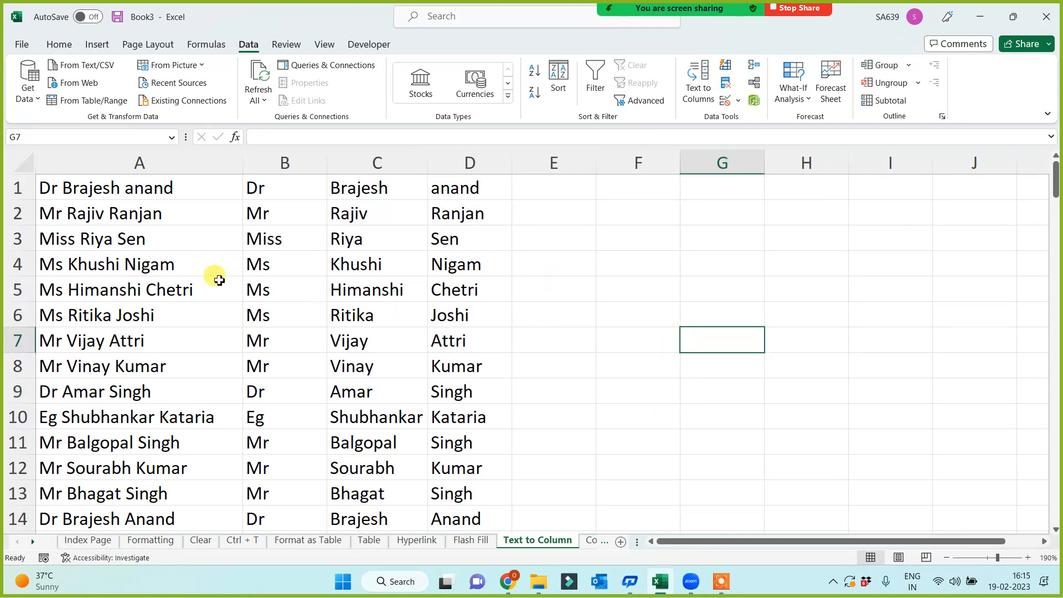
left_click(130, 191)
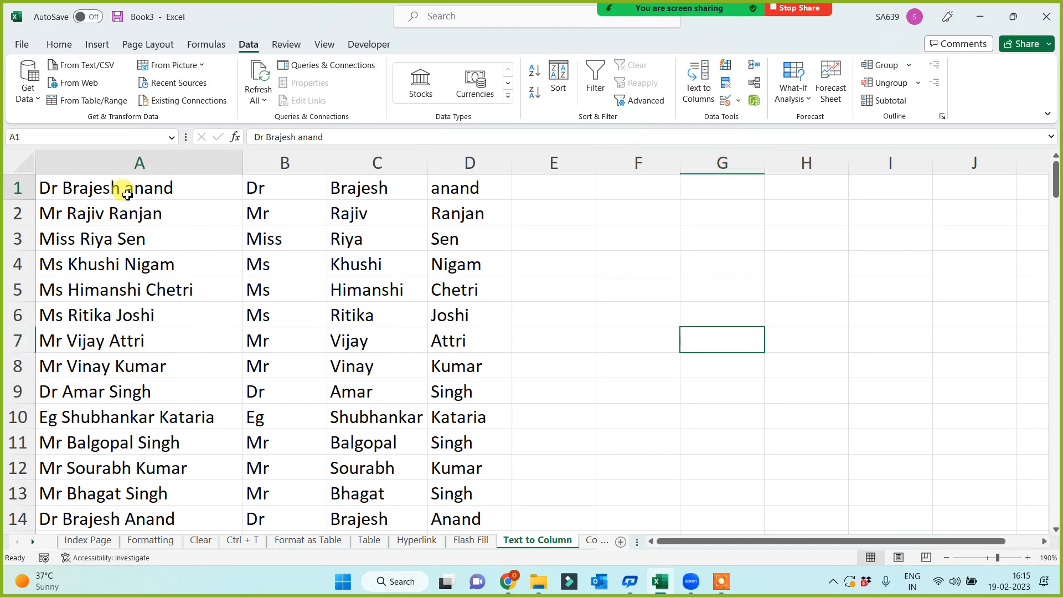
left_click_drag(127, 195, 114, 485)
Paste the 13 names into column F and autofit its width.
key("ctrl+c")
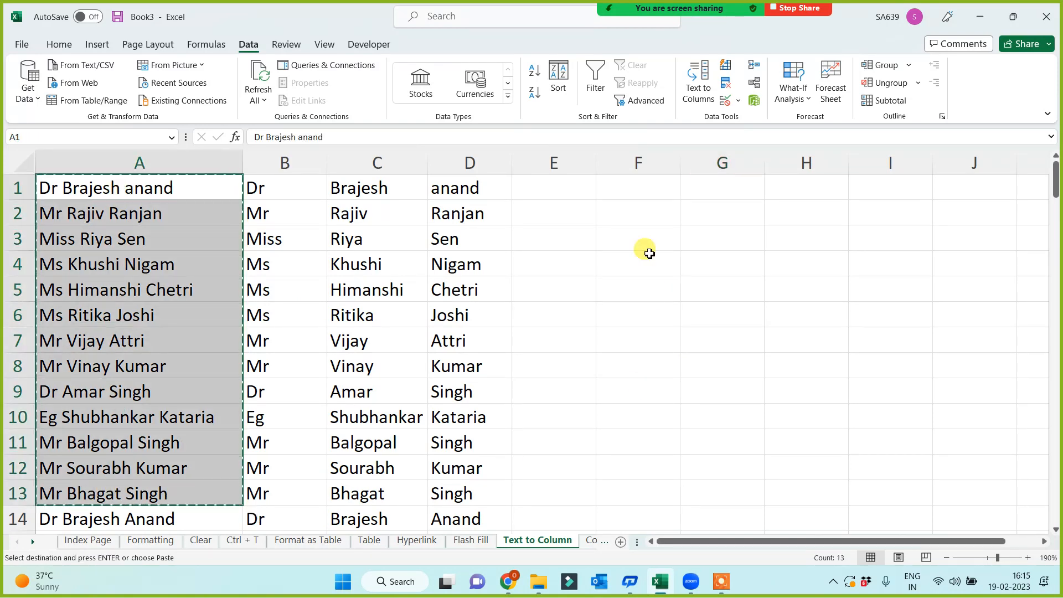
left_click(629, 188)
key("ctrl+v")
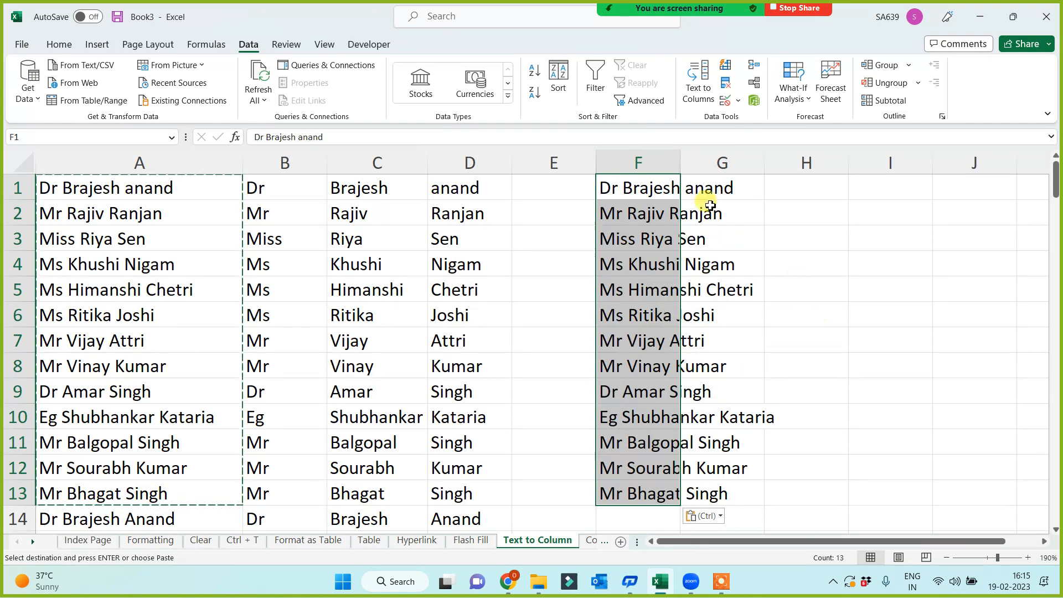
double_click(680, 161)
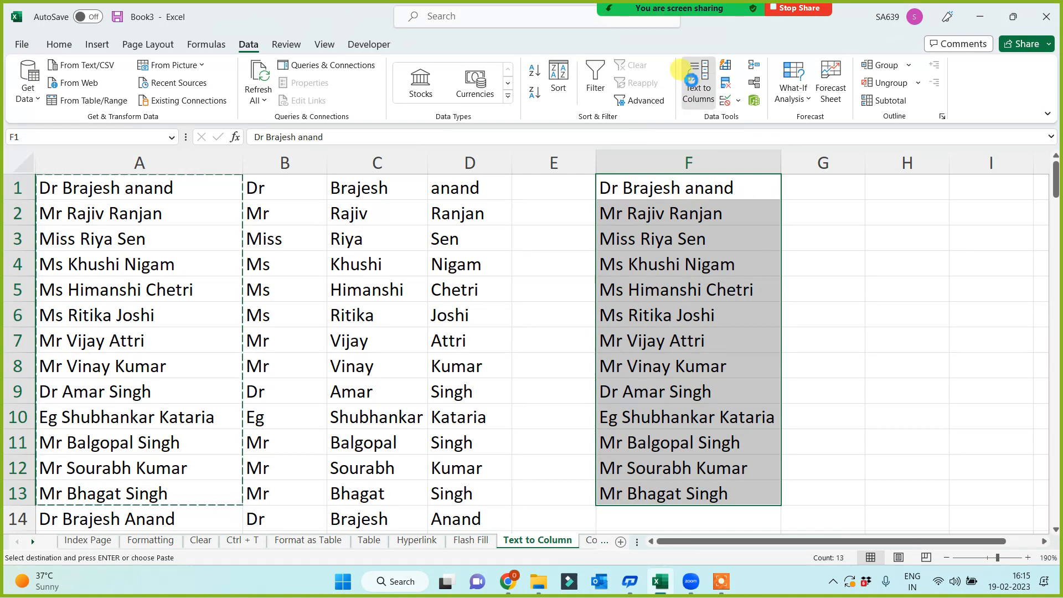
Split column F names by space into G1 onward, setting the first-name column to Do not import.
left_click(694, 86)
left_click(773, 468)
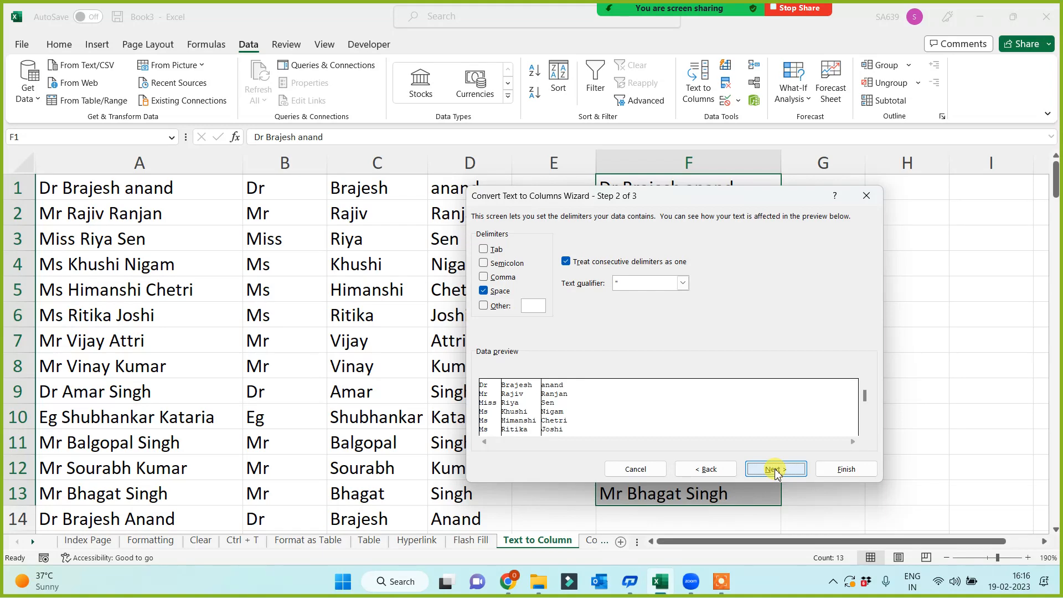
left_click(774, 469)
left_click(550, 314)
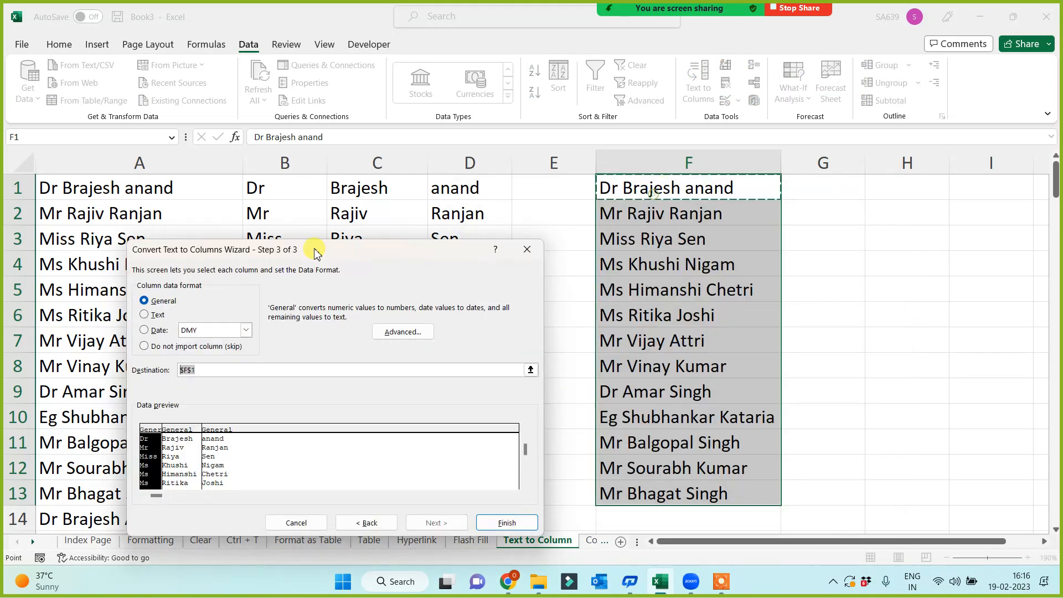
left_click_drag(653, 195, 313, 244)
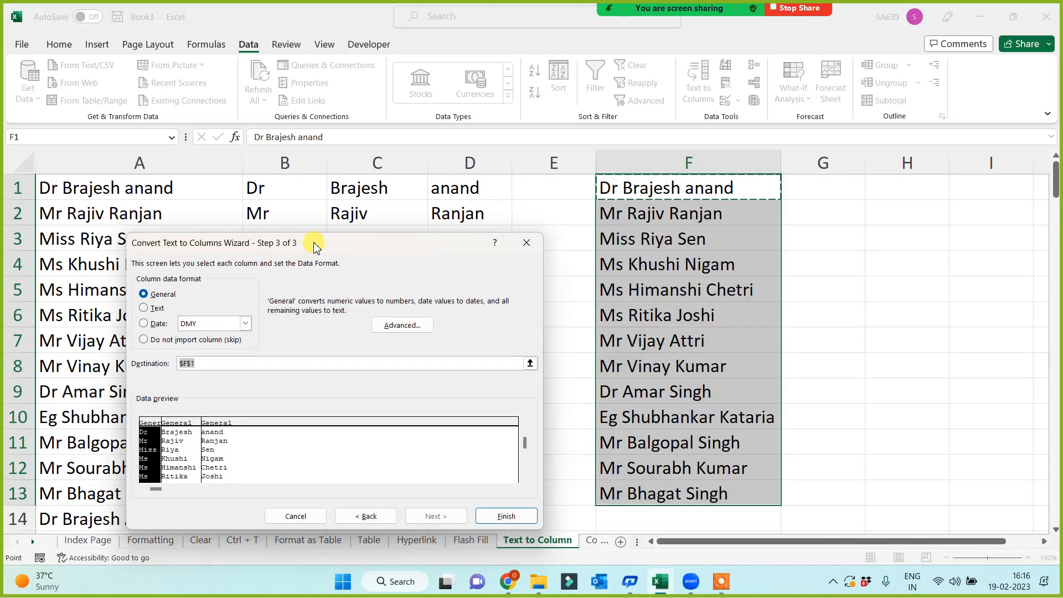
left_click(827, 186)
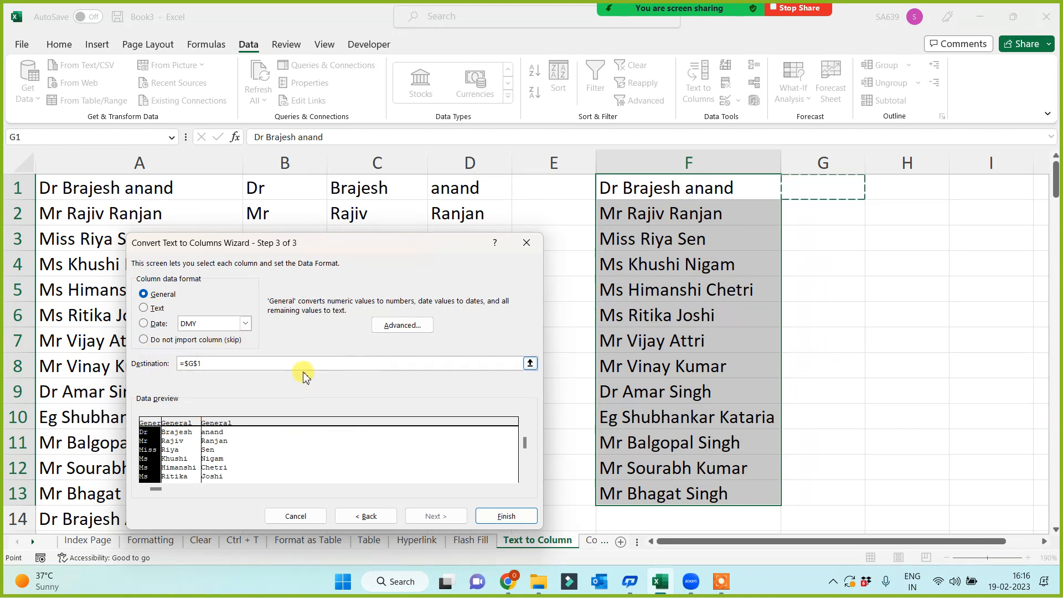
left_click(178, 425)
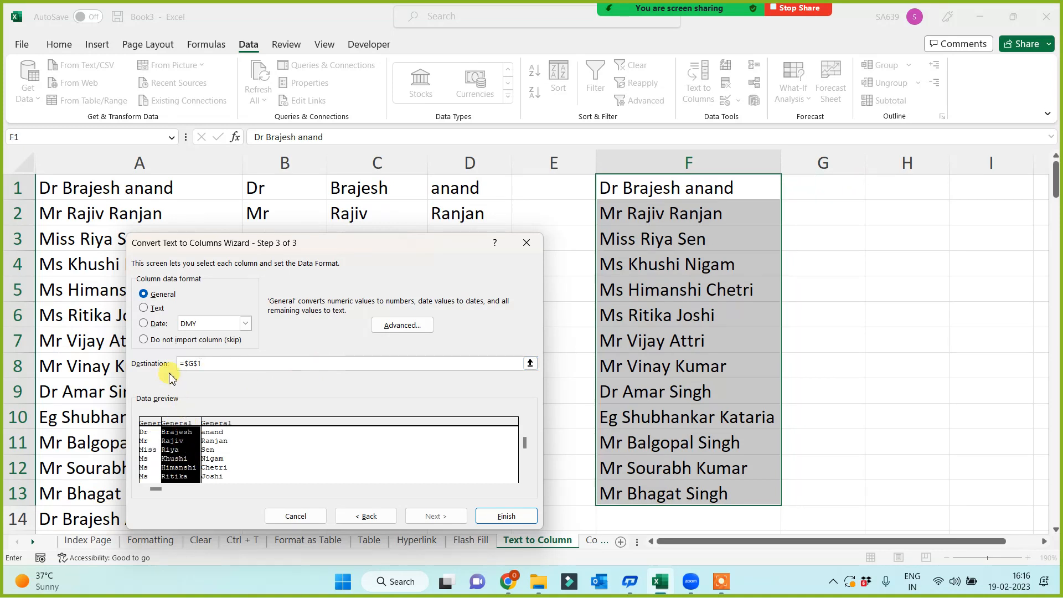
left_click(143, 339)
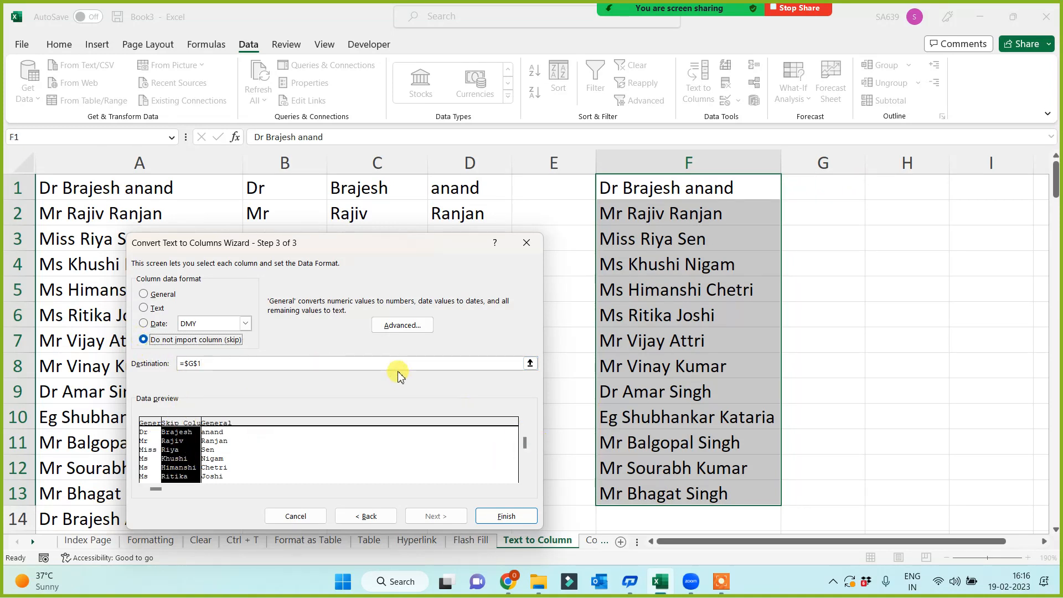
left_click(501, 515)
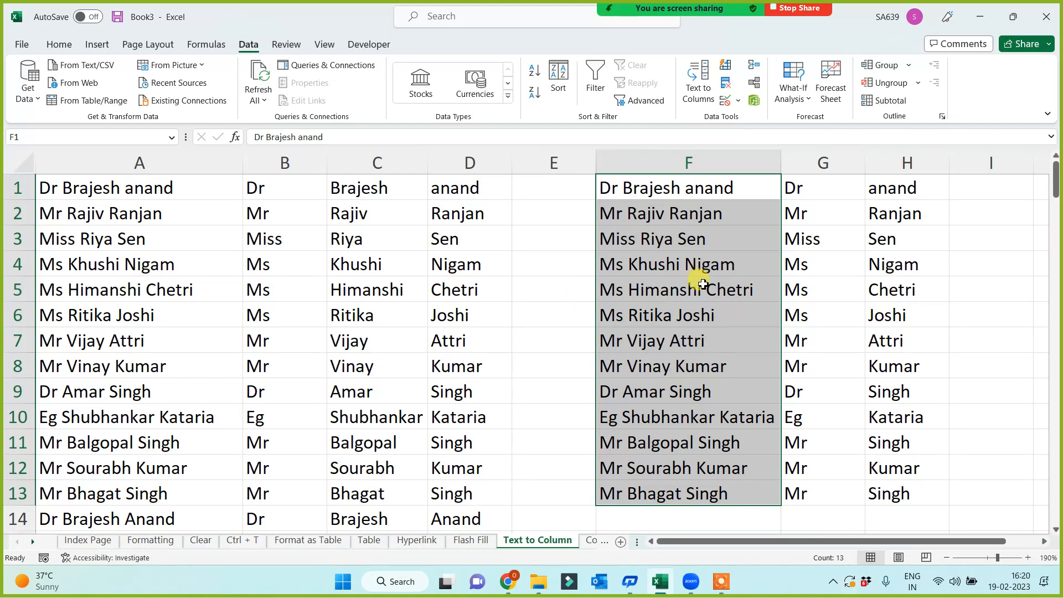
Select names F1:F13 to review them against the titles and surnames in G and H.
left_click(531, 285)
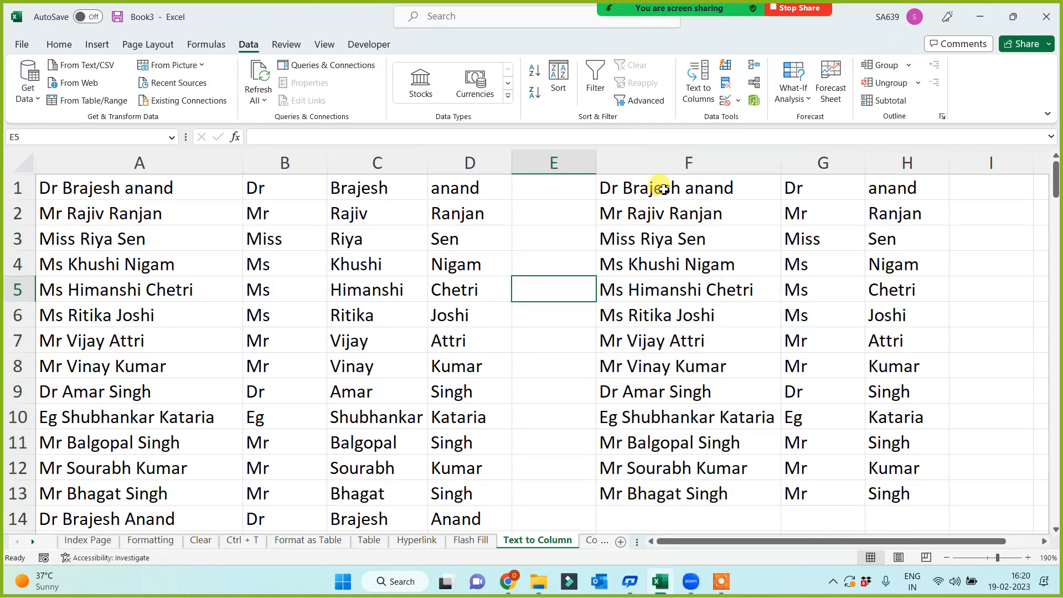
left_click_drag(657, 183, 645, 491)
left_click(504, 391)
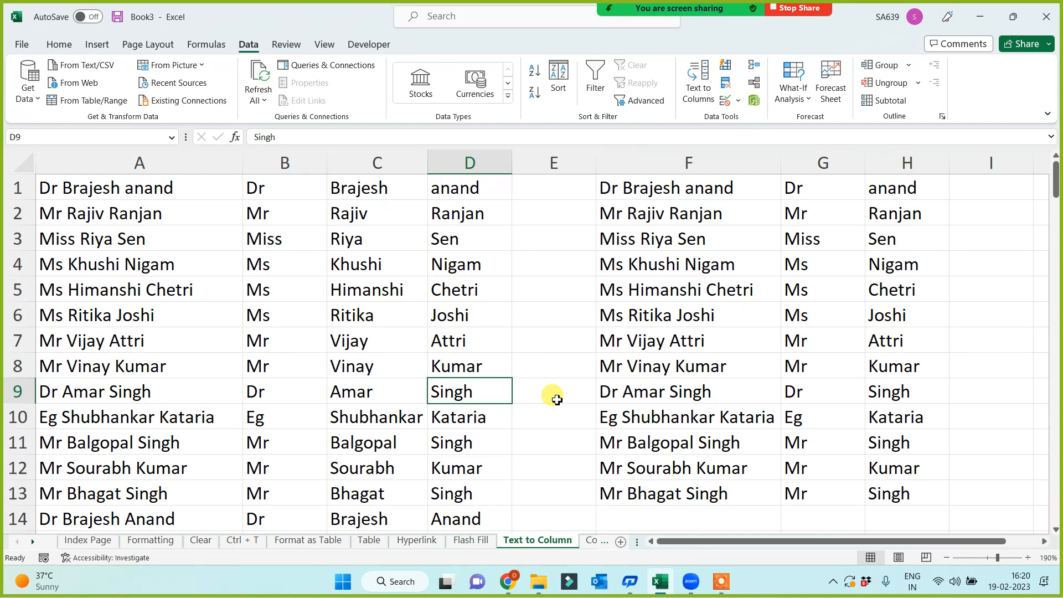
left_click(548, 287)
left_click_drag(679, 190, 652, 494)
left_click(540, 414)
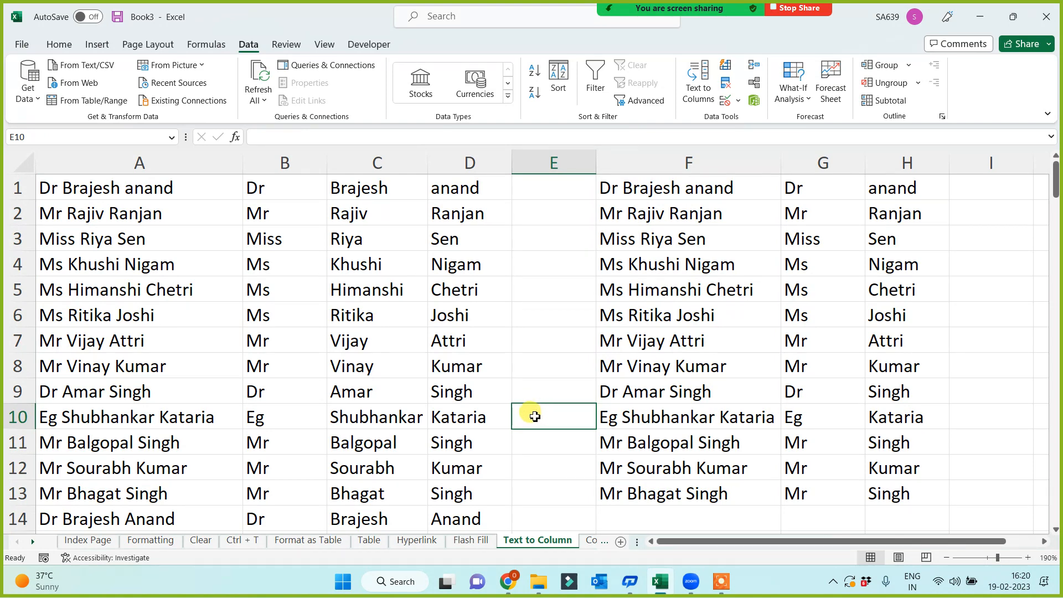
Visit the Flash Fill and Text to Column sheets, ending on the Concatenate sheet.
left_click(485, 545)
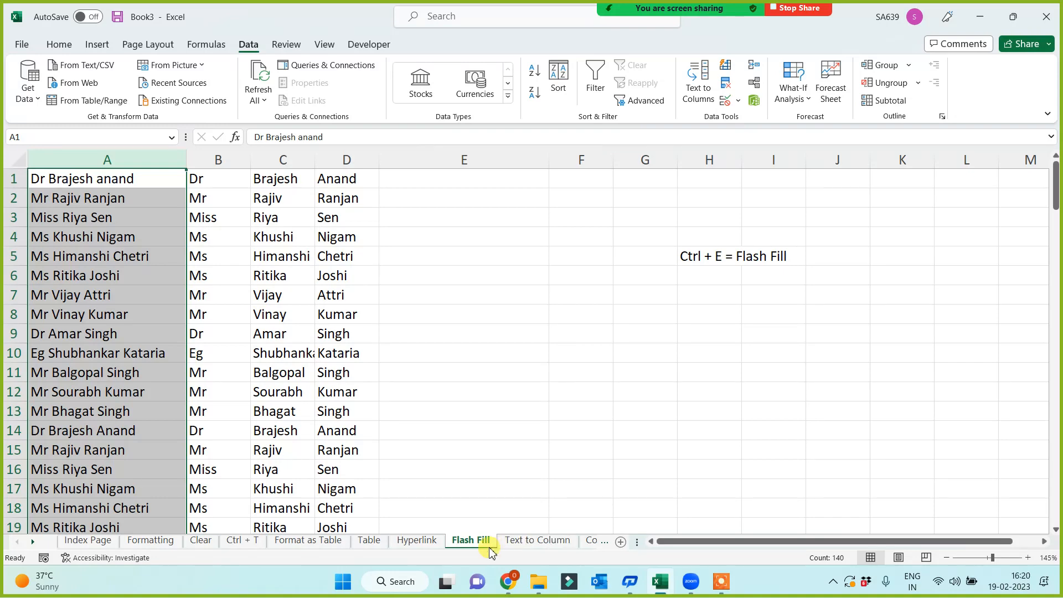
left_click(539, 544)
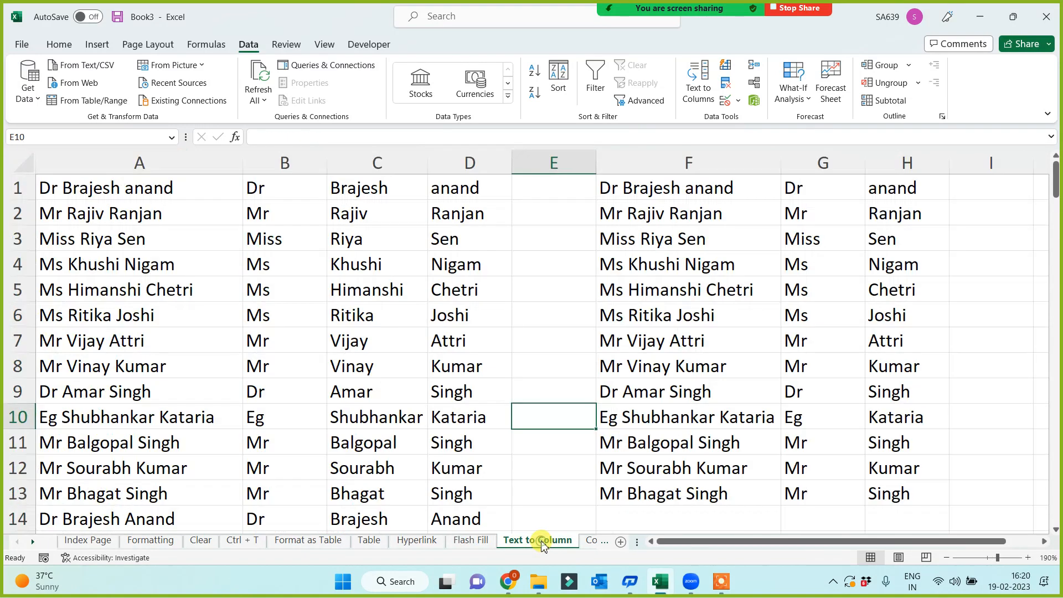
left_click(591, 541)
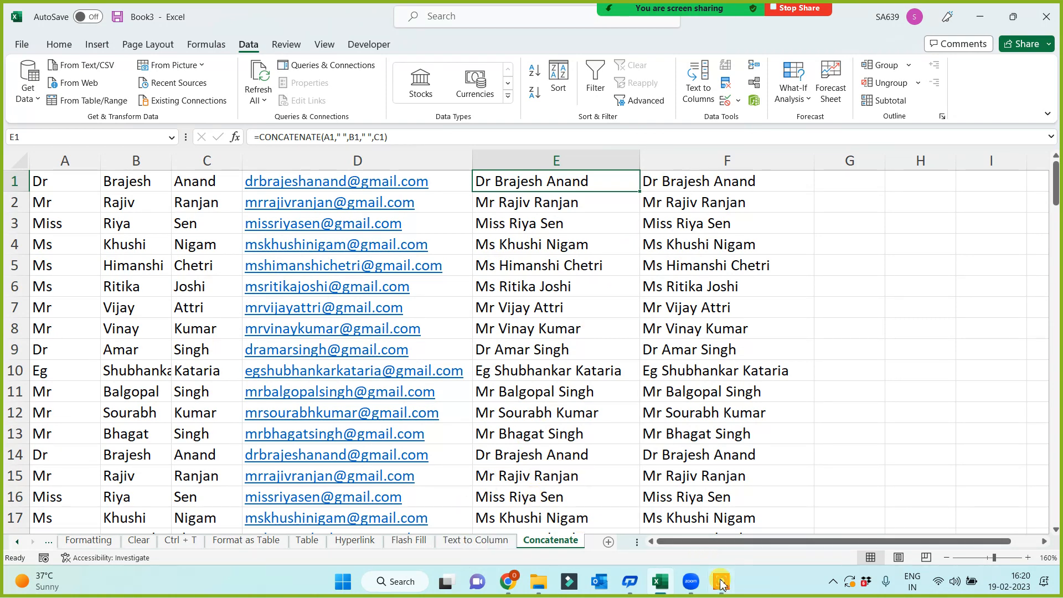
left_click(660, 586)
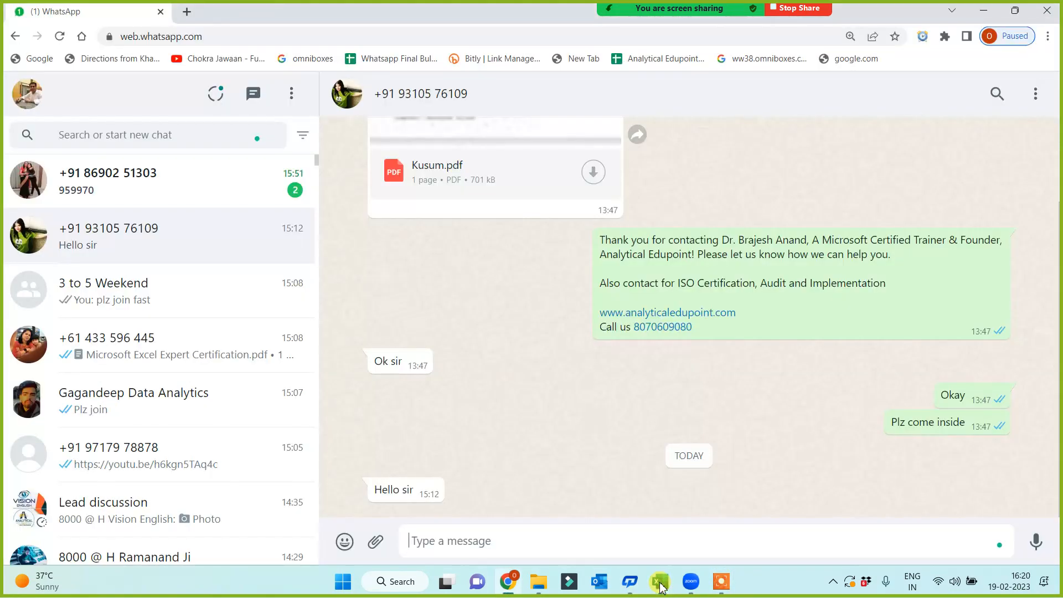
left_click(660, 586)
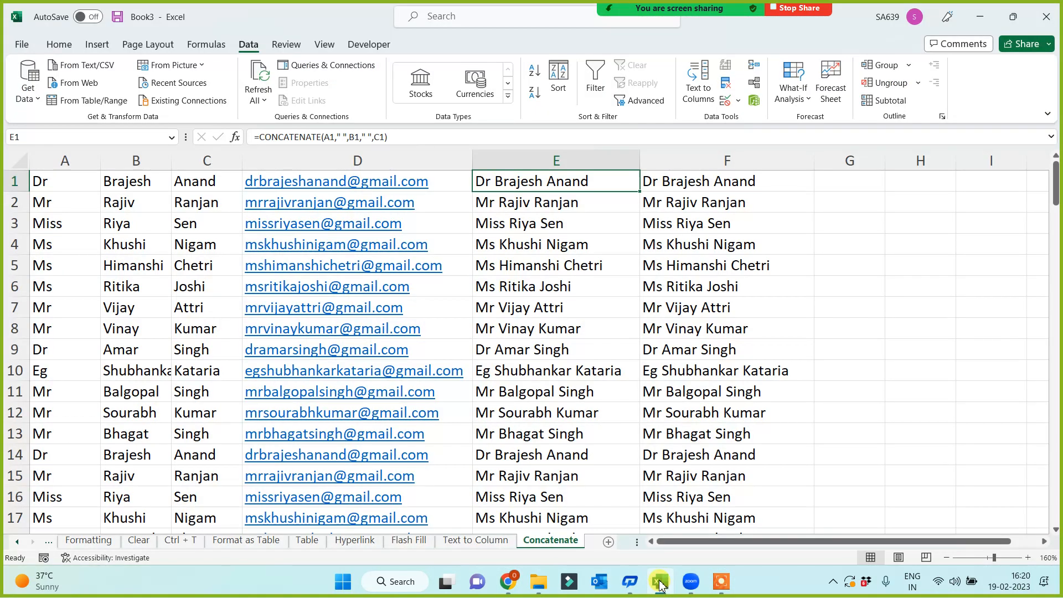
key("alt+Tab")
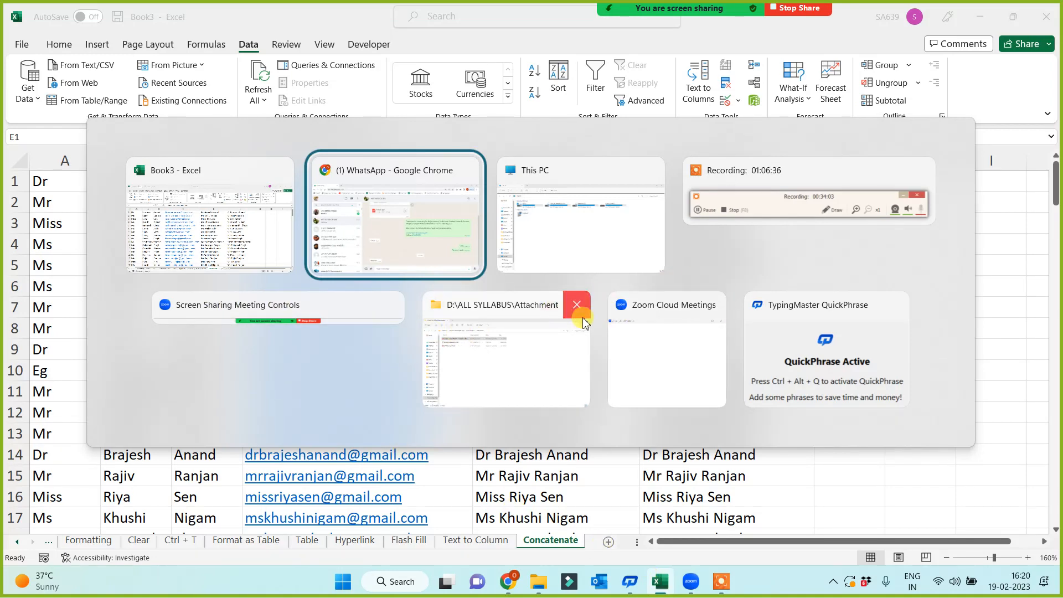
key("alt+Tab")
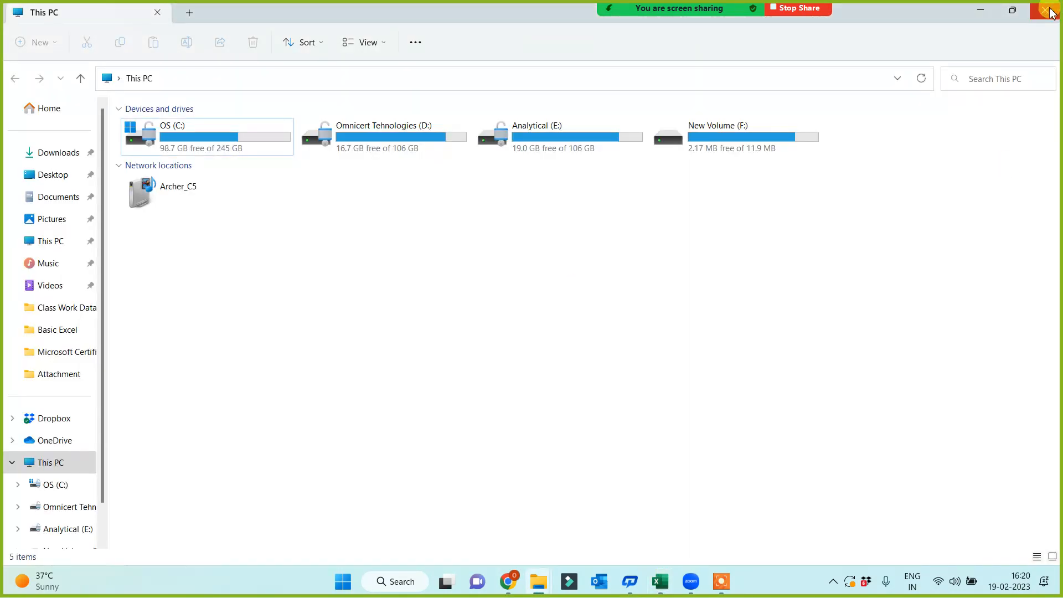
left_click(1048, 8)
key("alt+Tab")
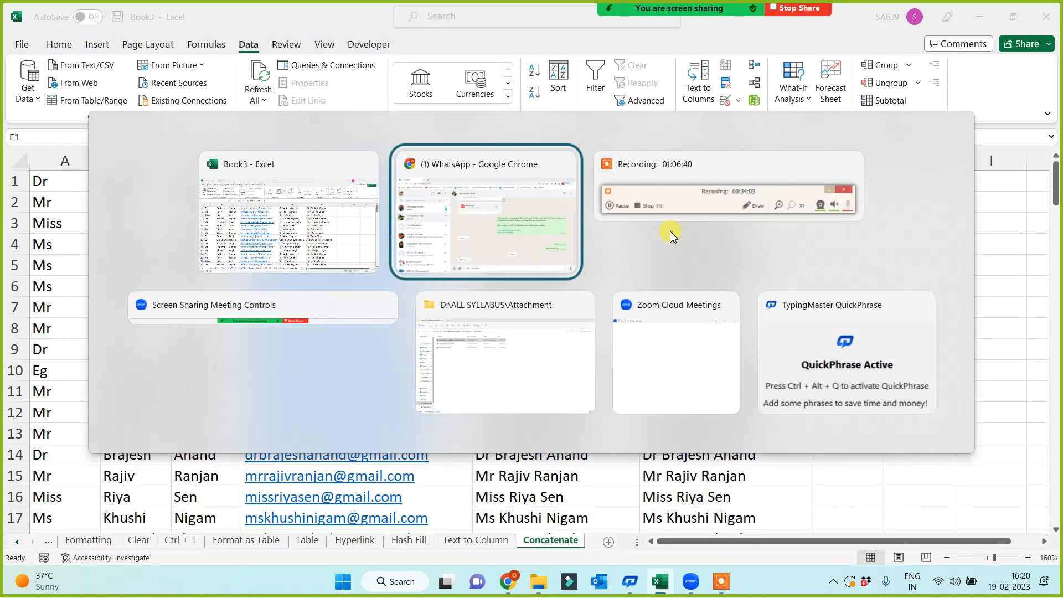
key("alt+Tab")
key("alt+Tab")
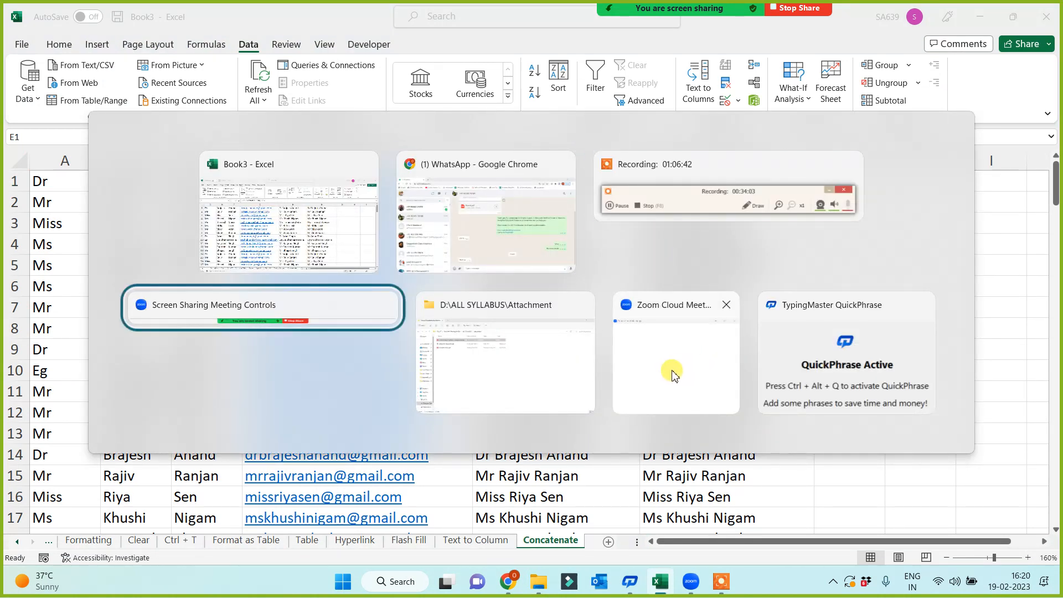
key("alt+Tab")
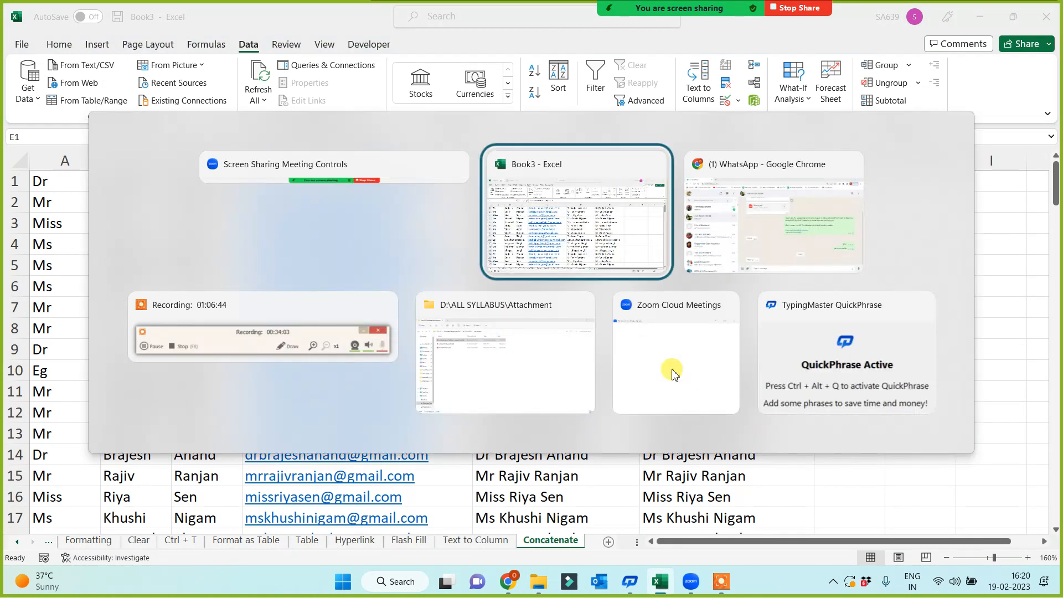
key("alt+Tab")
key("alt+Tab")
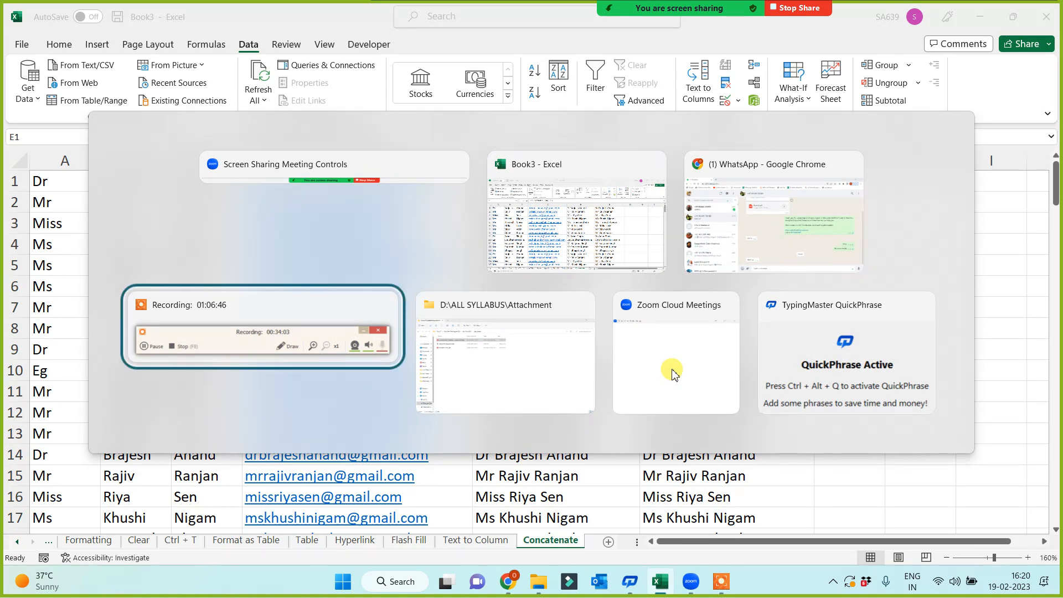
key("alt+Tab")
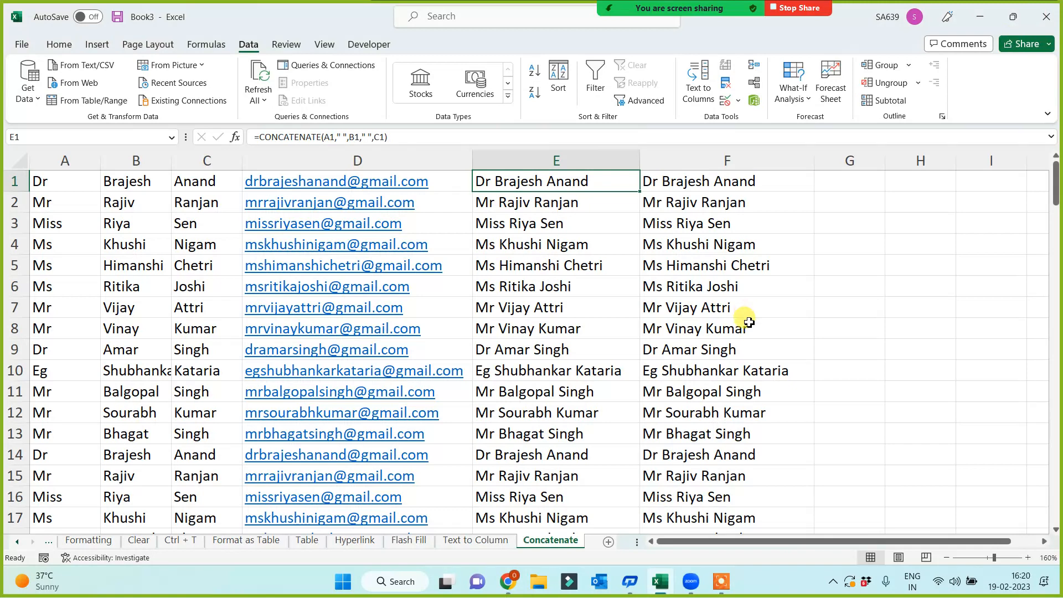
key("alt+Tab")
key("alt+Tab")
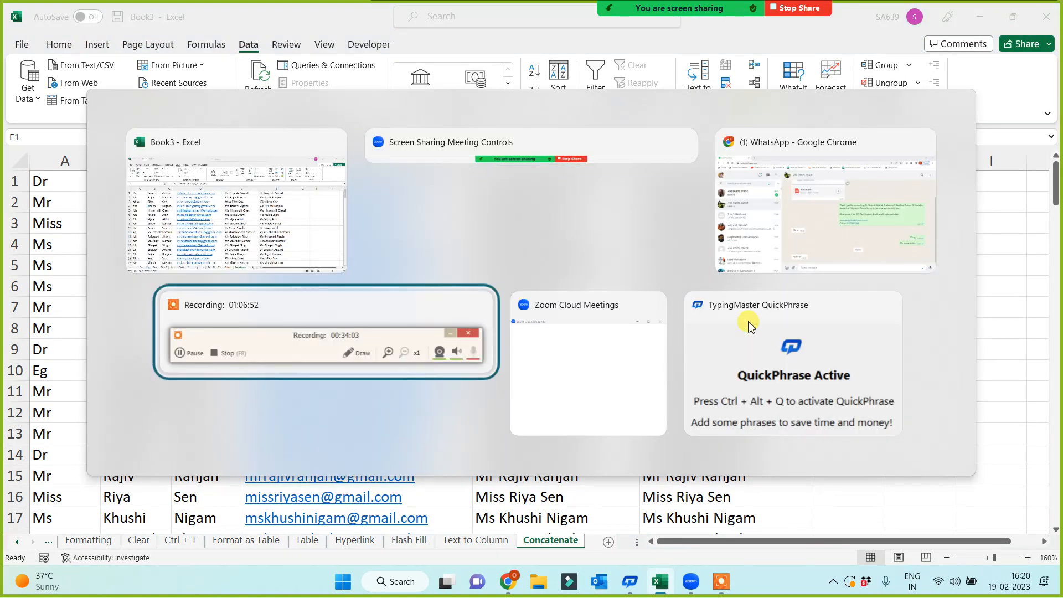
key("alt+Tab")
key("alt+Tab")
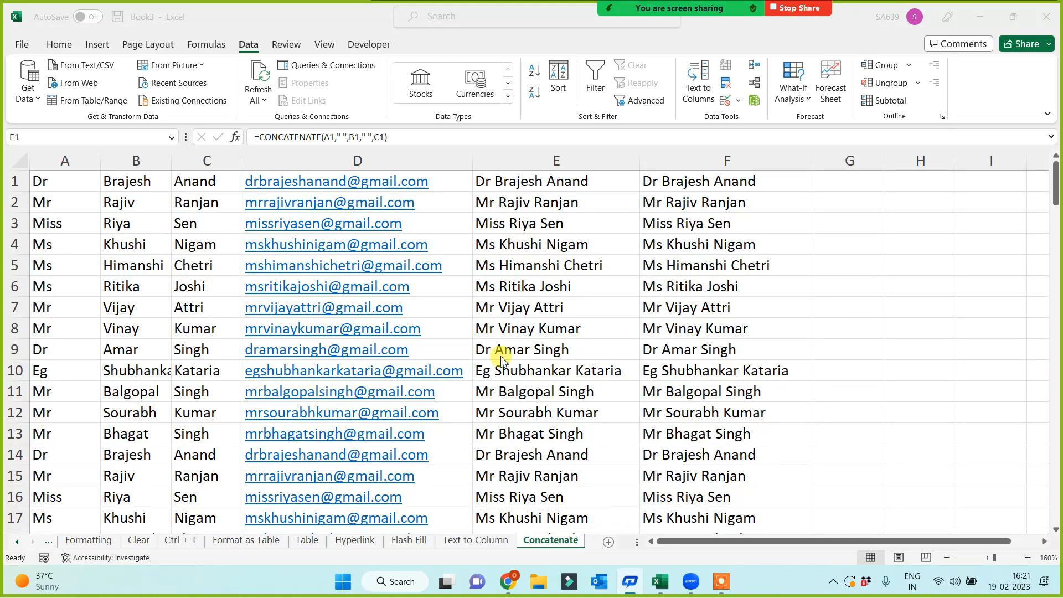
left_click(72, 172)
left_click(112, 252)
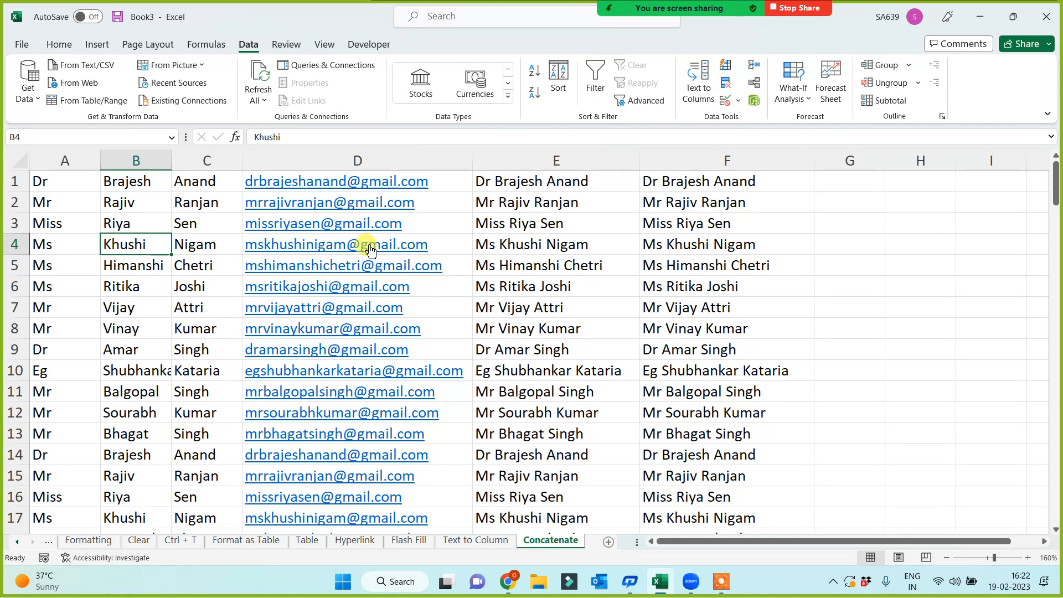
left_click(679, 285)
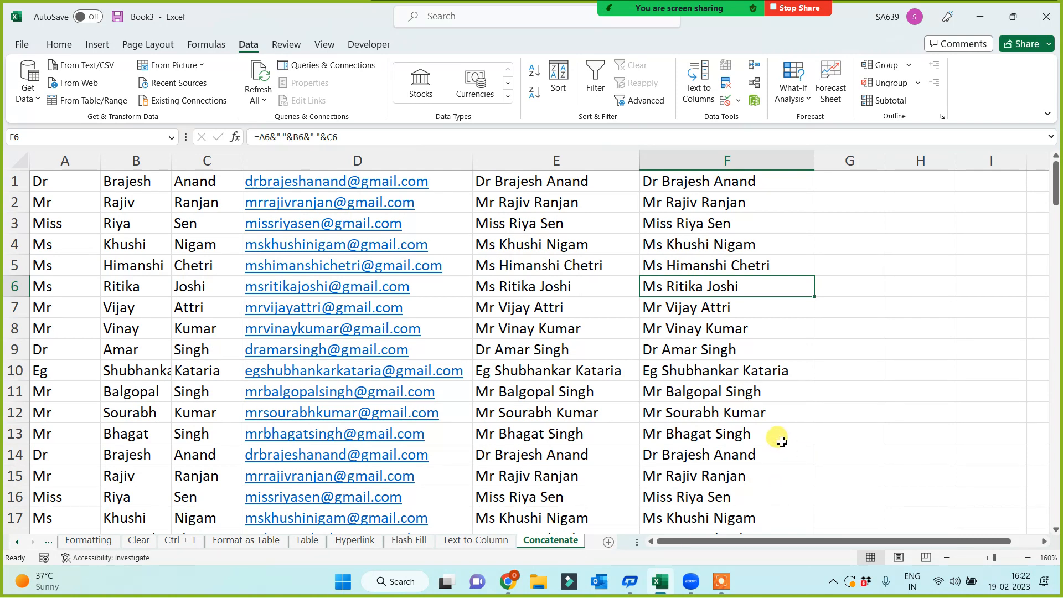
key("super+d")
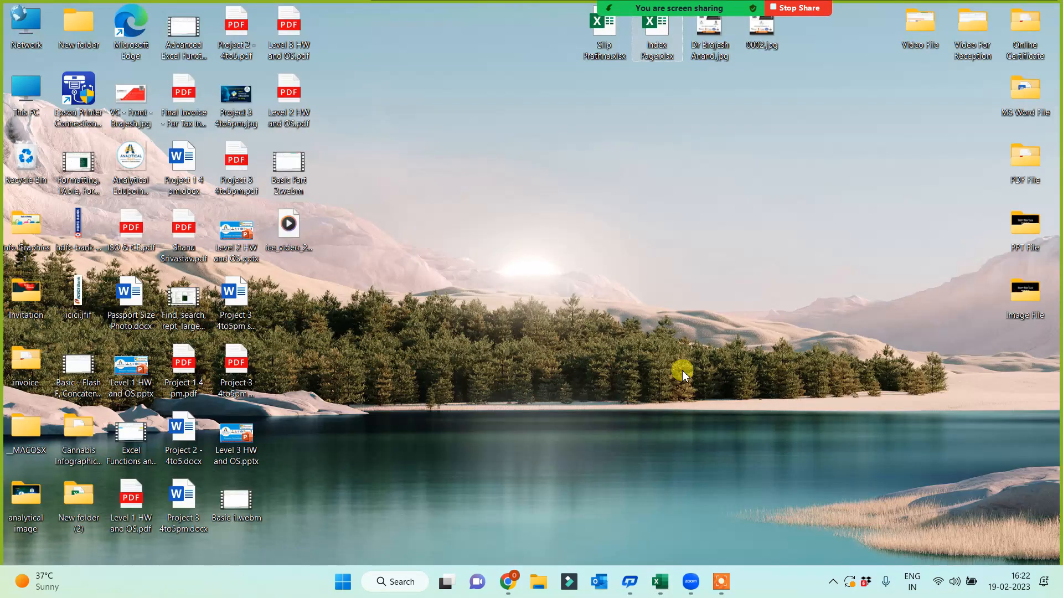
Open Index Page.xlsx from the desktop and follow its Tab Options hyperlink.
double_click(656, 29)
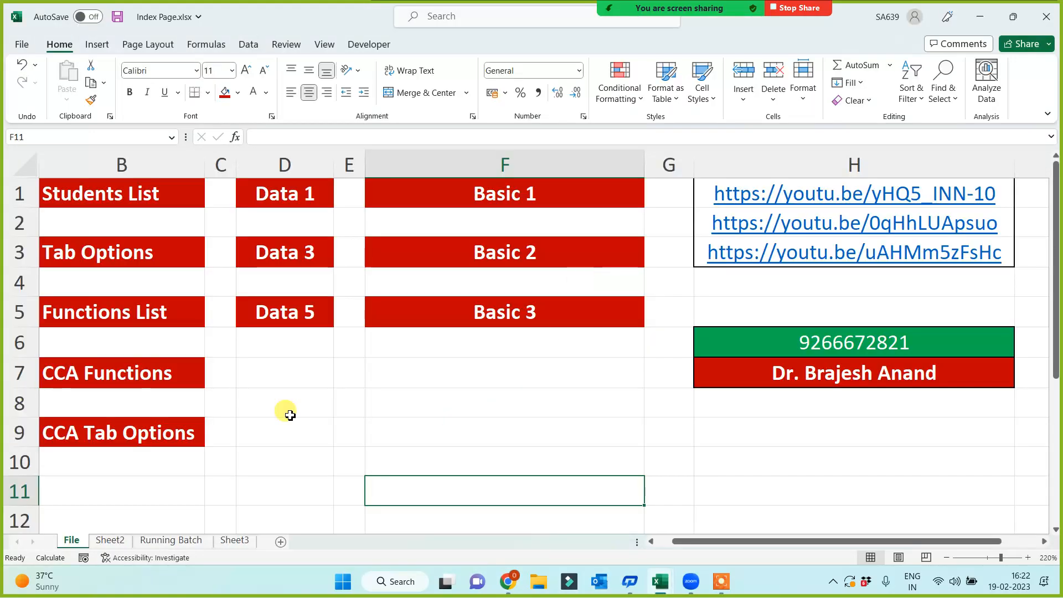
left_click(98, 256)
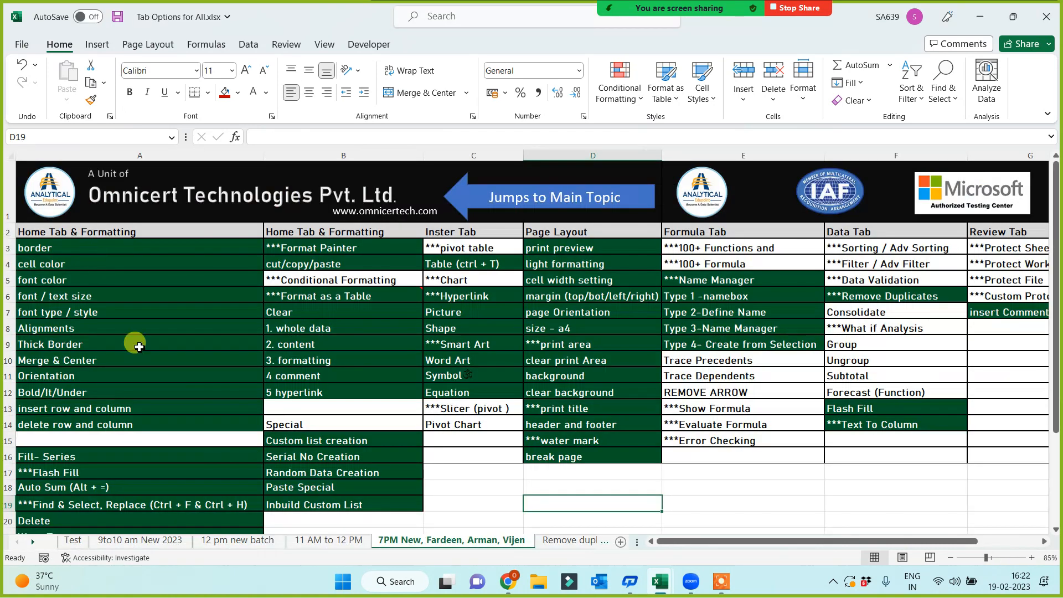
Format-paint E8's blue fill onto Flash Fill and Text To Column in F13:F14, then save.
left_click(73, 540)
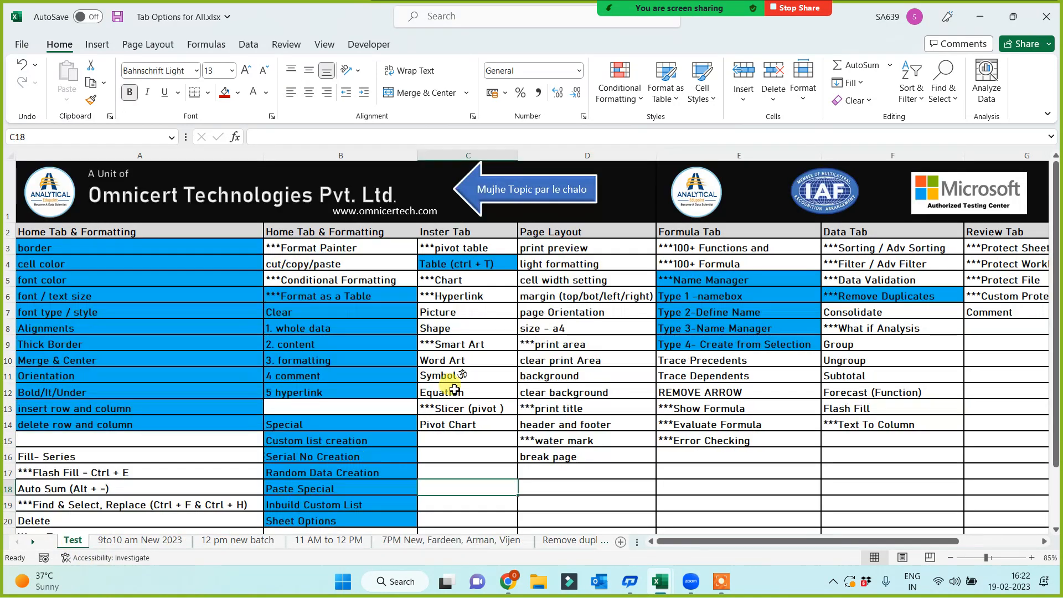
left_click(551, 500)
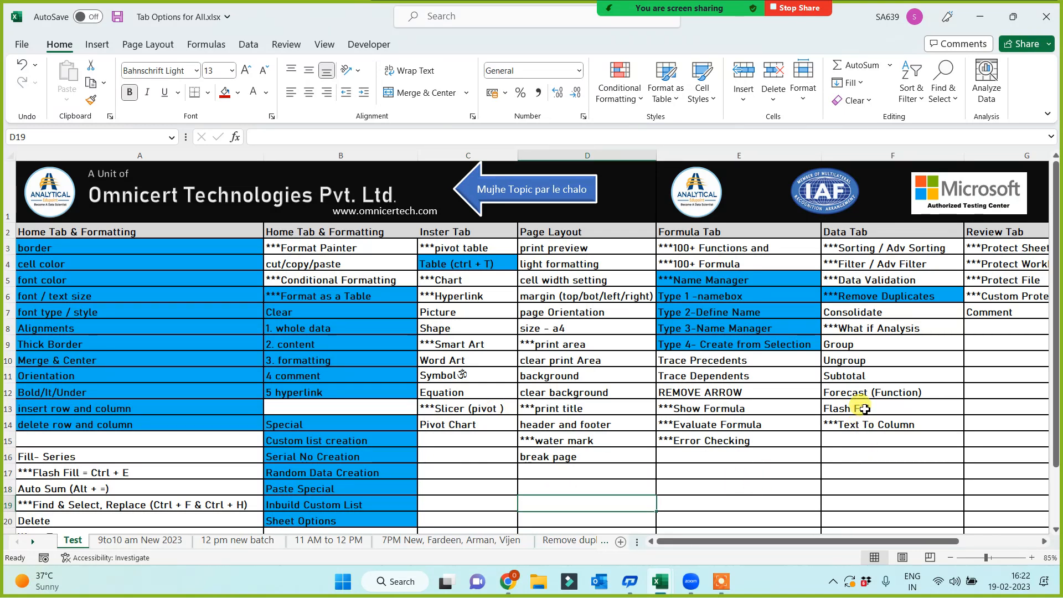
left_click(713, 326)
left_click(91, 100)
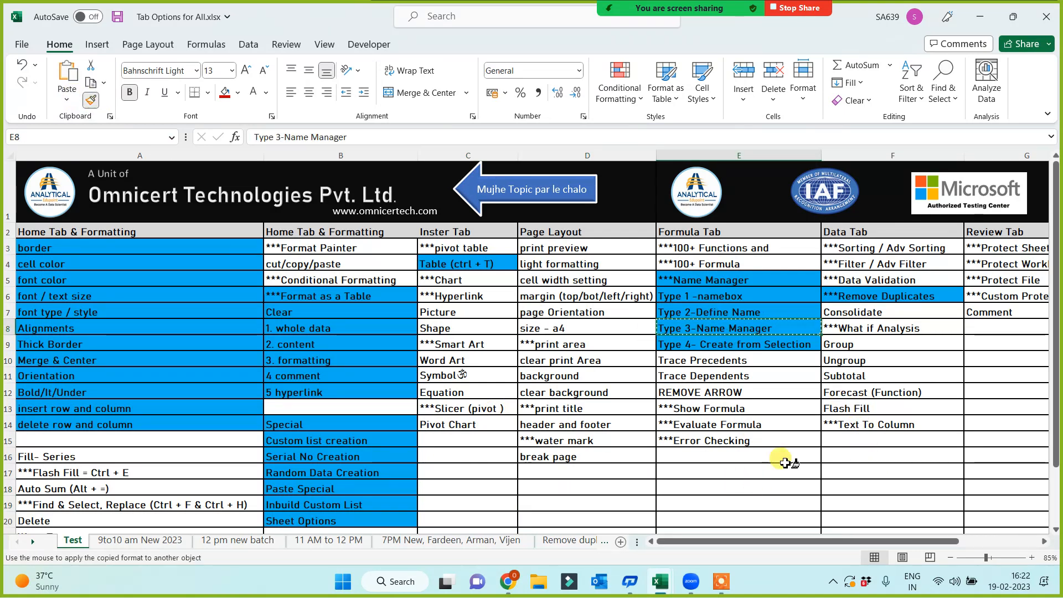
left_click_drag(861, 414, 859, 426)
left_click(829, 472)
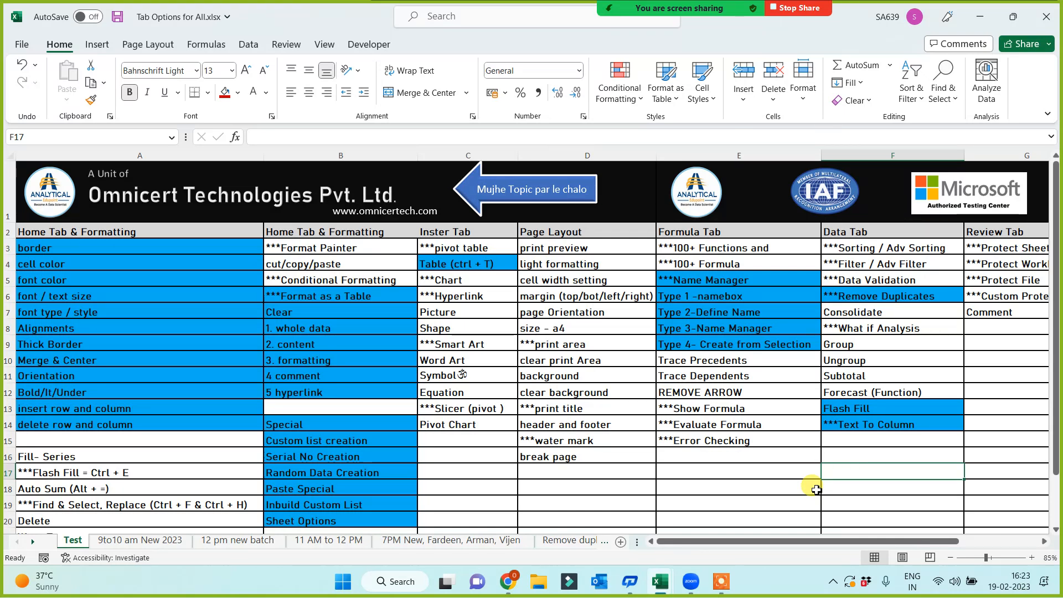
left_click(784, 473)
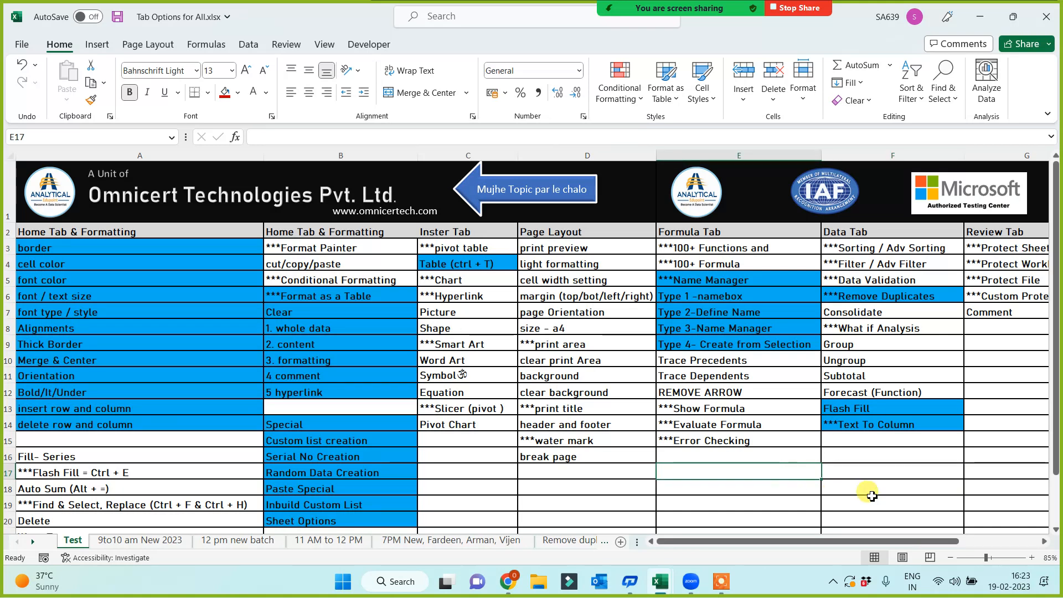
left_click(871, 493)
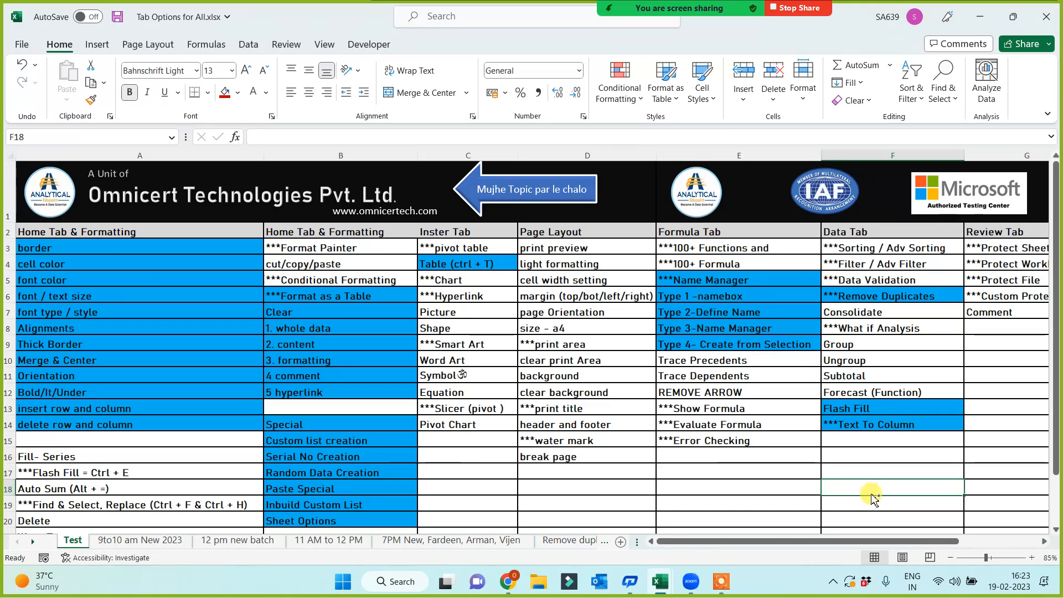
key("ctrl+s")
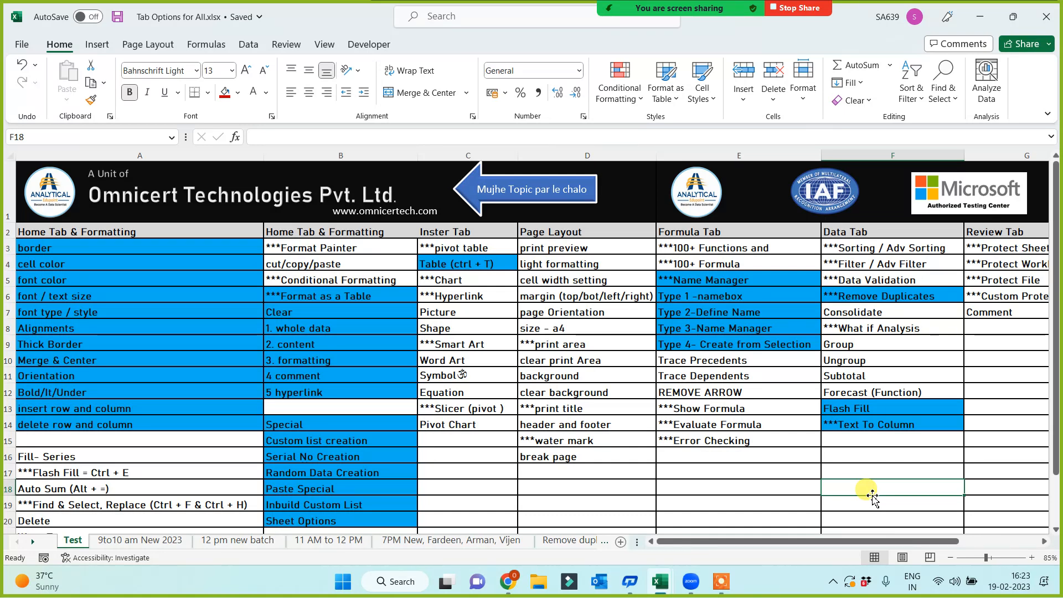
Paint blue fill onto the Hyperlink, cut/copy/paste and Format Painter topics.
left_click(321, 327)
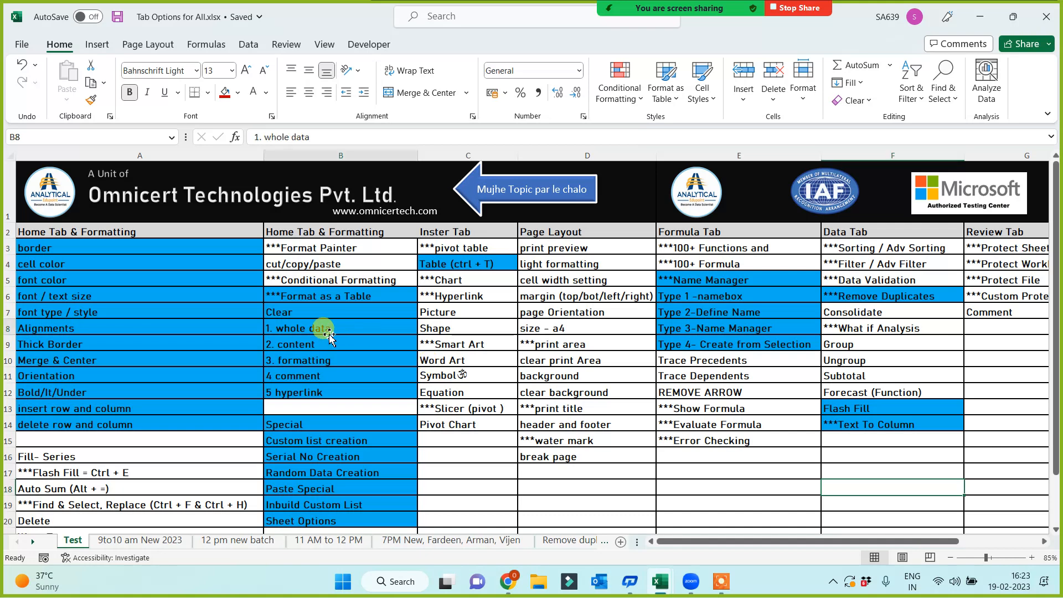
double_click(90, 100)
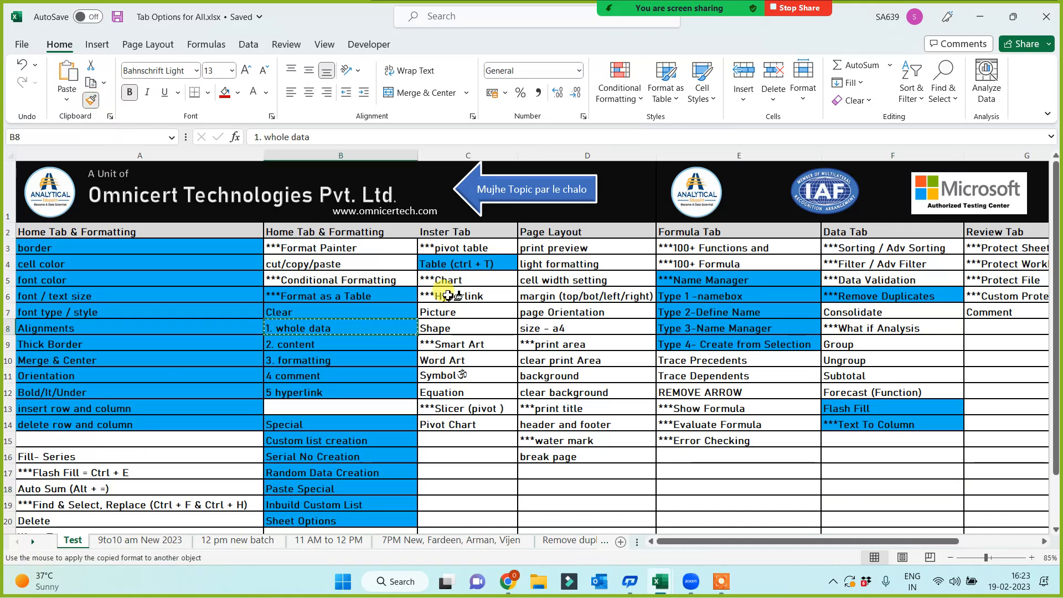
left_click(451, 298)
left_click(352, 363)
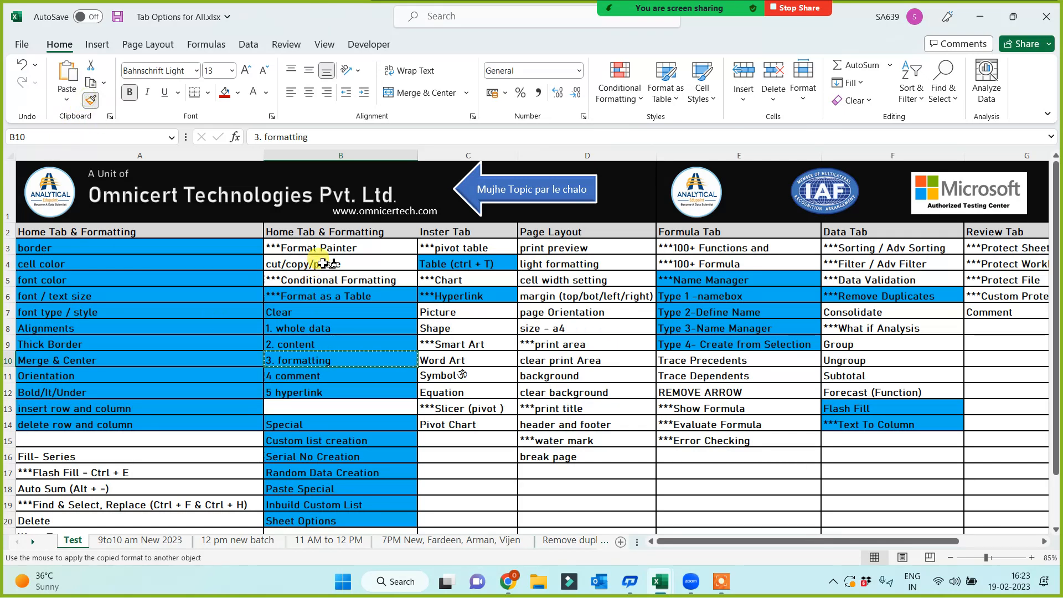
left_click(310, 264)
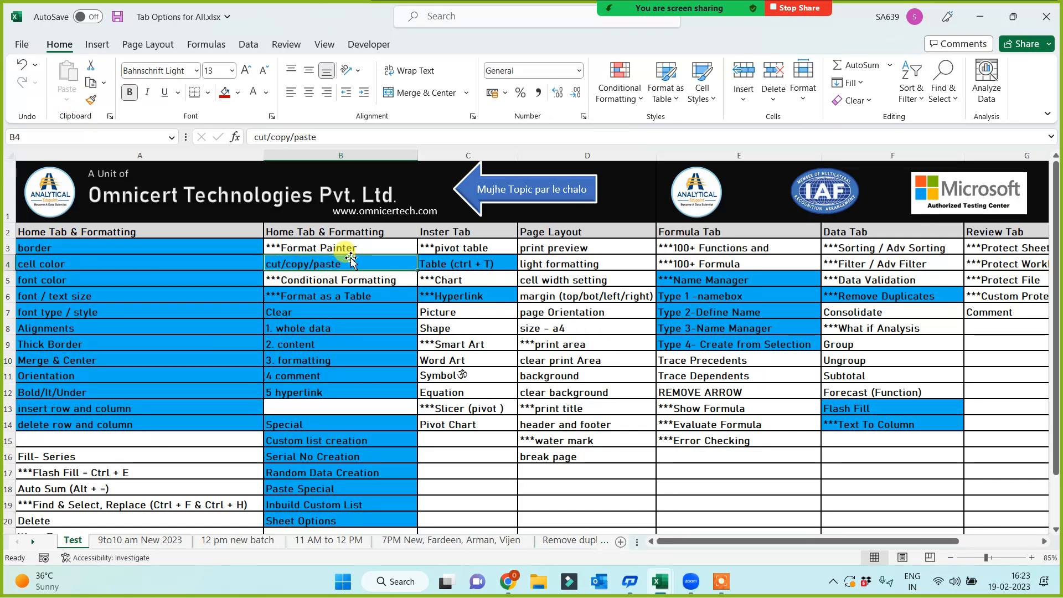
left_click(326, 324)
left_click(91, 100)
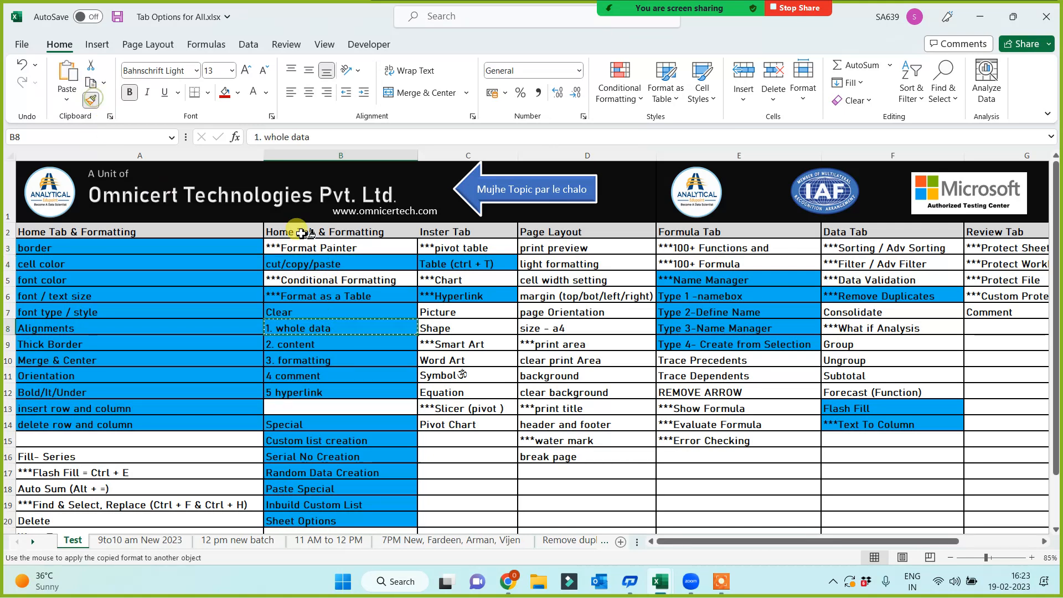
left_click(323, 250)
Paint blue fill onto the Fill- Series and Flash Fill topics.
left_click(351, 391)
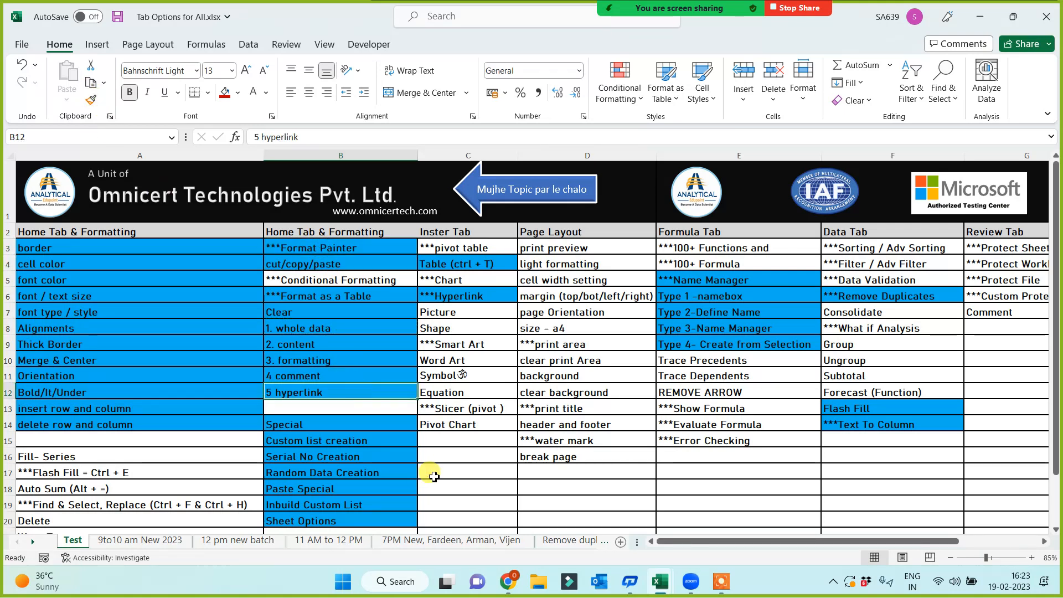
scroll(432, 483, "down", 1)
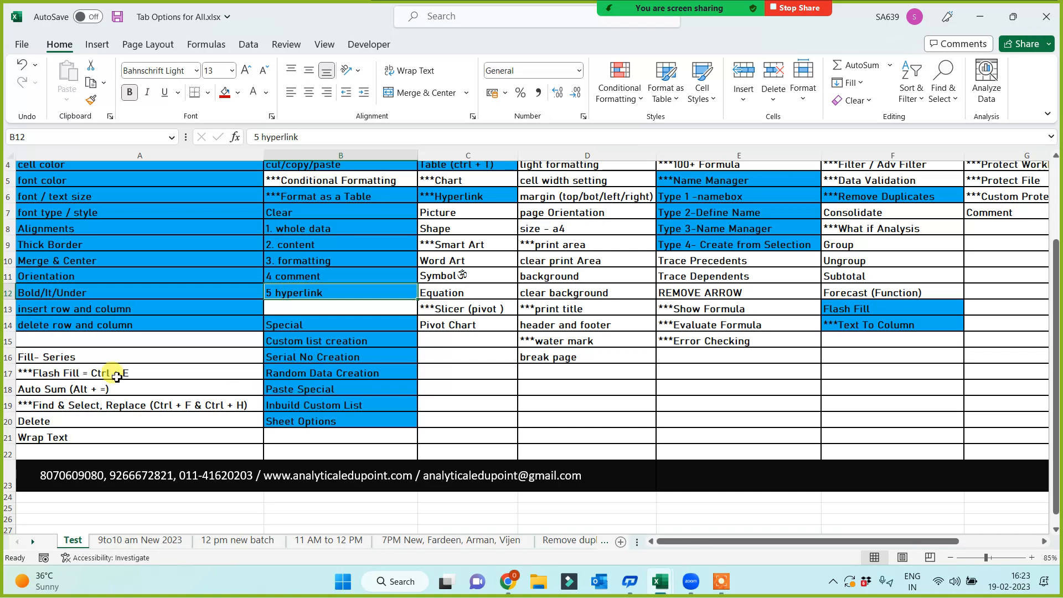
left_click_drag(83, 356, 71, 435)
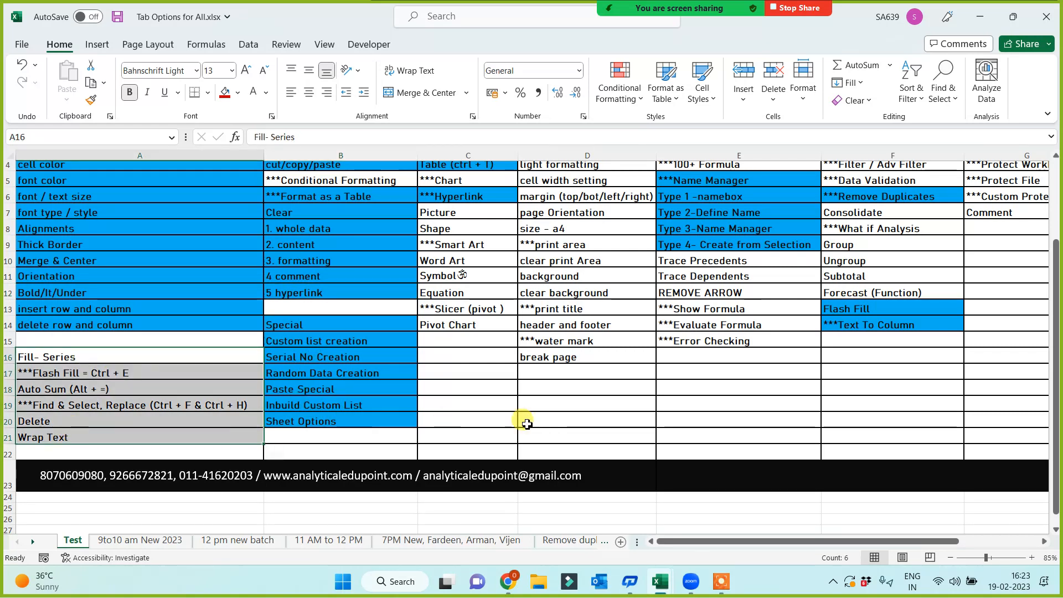
left_click(526, 423)
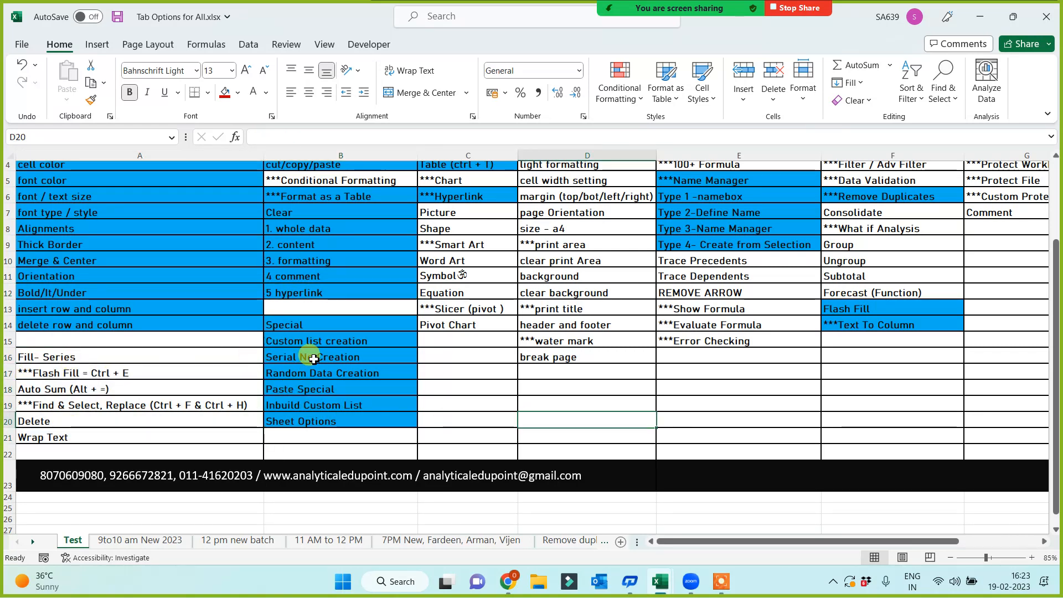
left_click(309, 354)
left_click(91, 99)
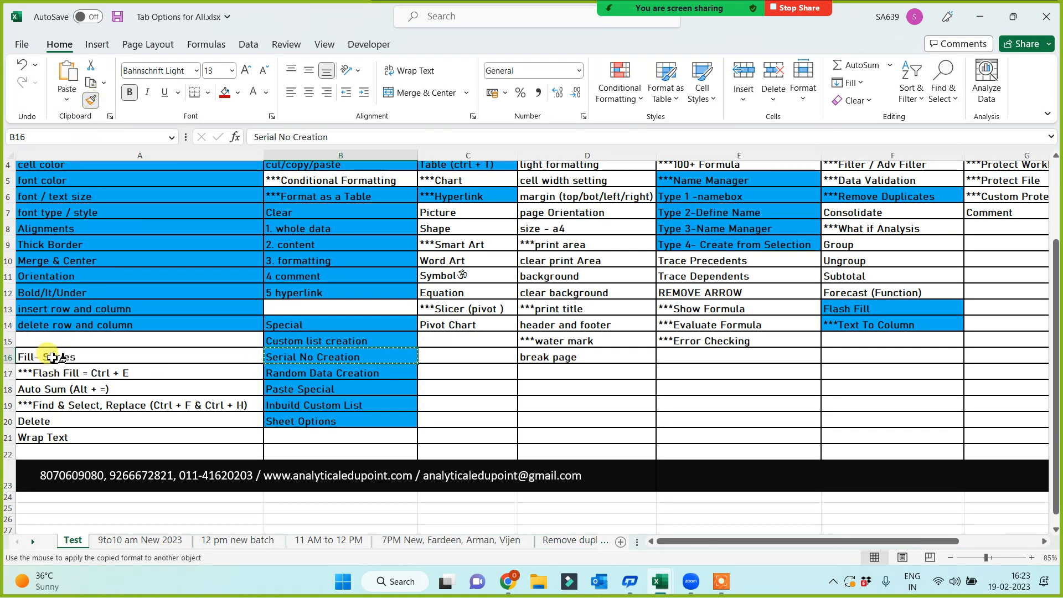
left_click(55, 361)
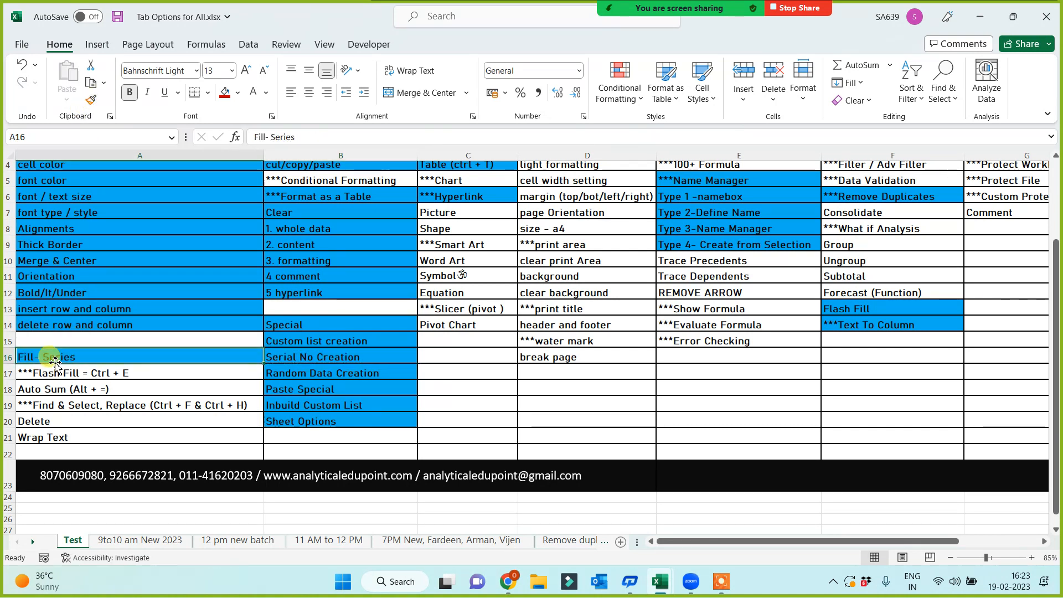
left_click(293, 387)
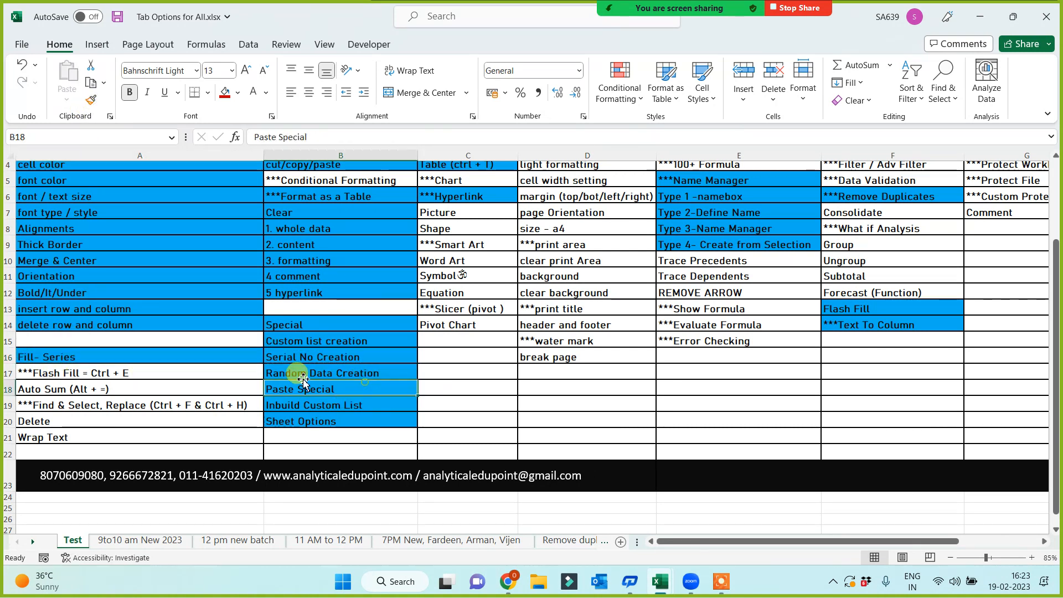
left_click(91, 100)
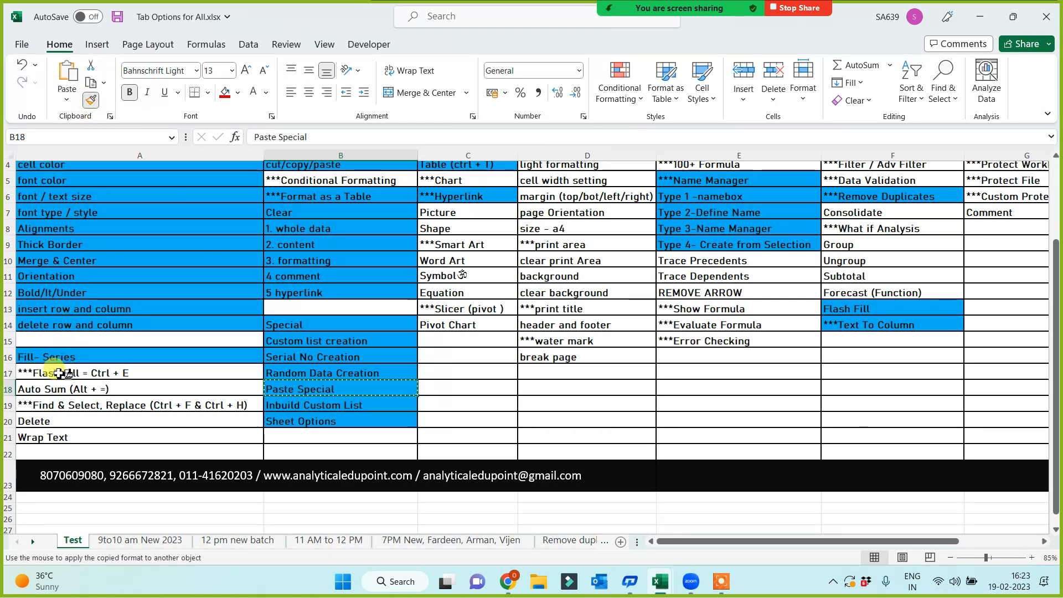
left_click(56, 372)
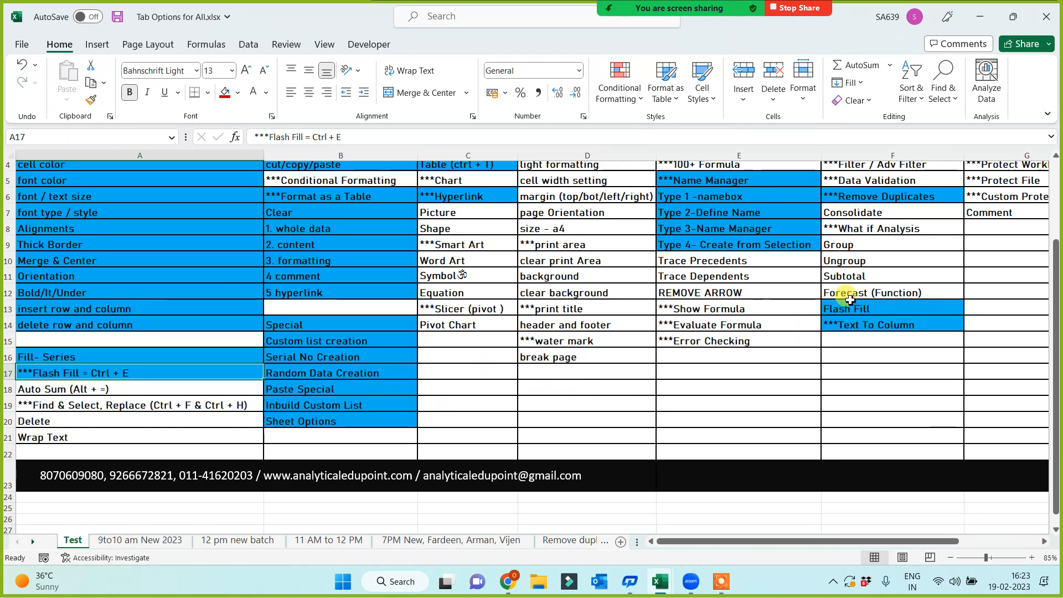
Copy Random Data Creation's blue fill onto the Auto Sum topic.
left_click(88, 390)
left_click(311, 374)
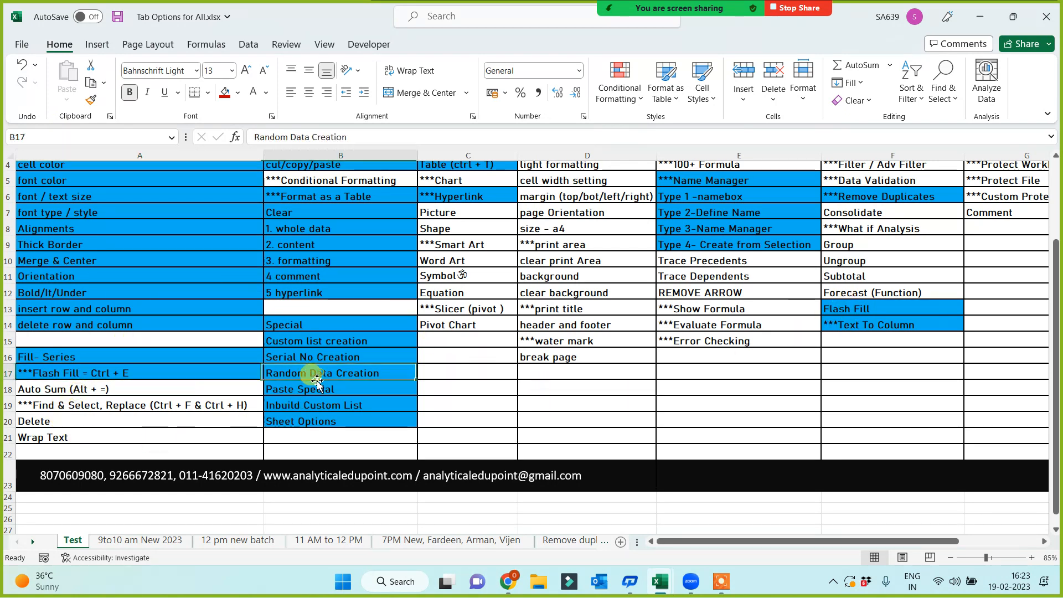
left_click(91, 99)
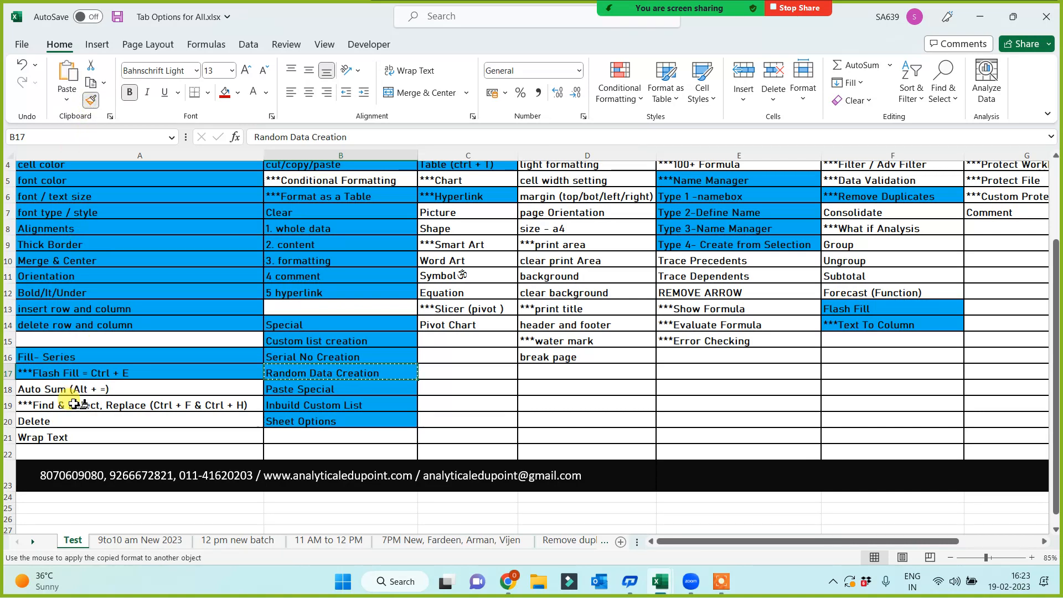
left_click(79, 389)
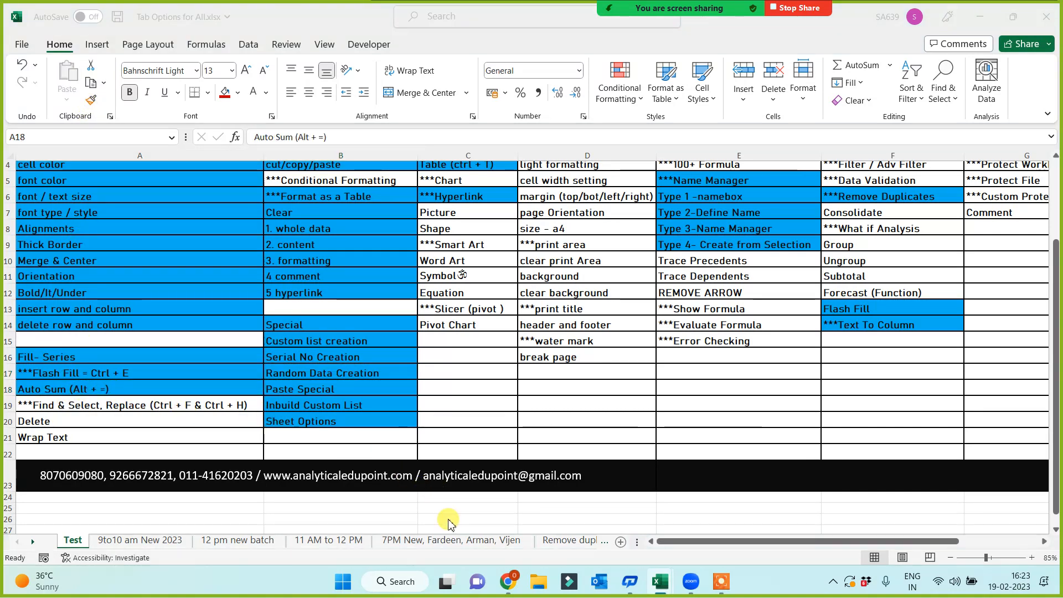
key("ctrl+Tab")
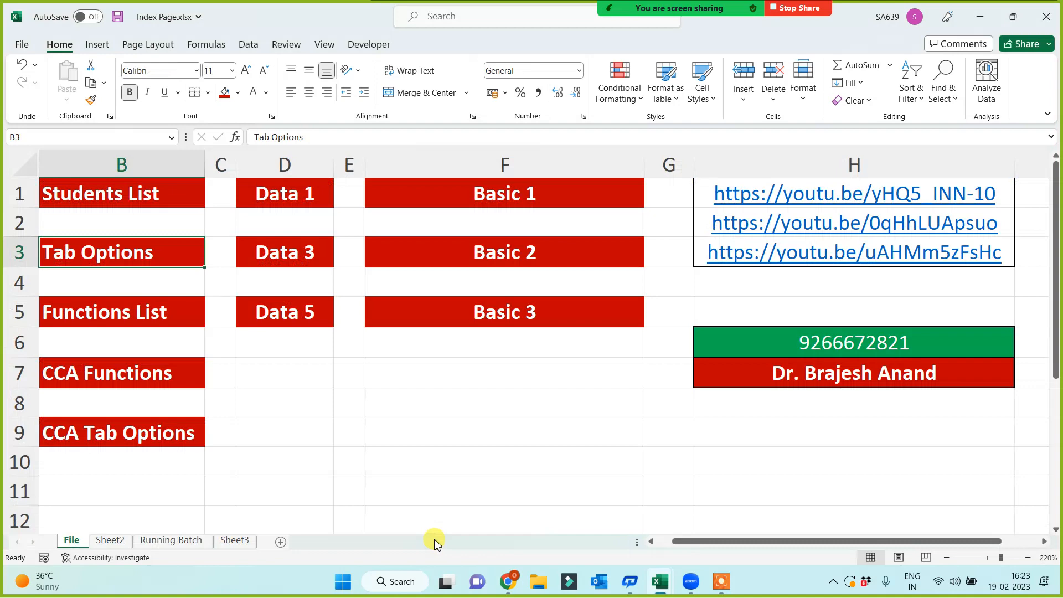
Switch to Book3's Ctrl + T sheet and select the Sales values to check their sum.
left_click(665, 586)
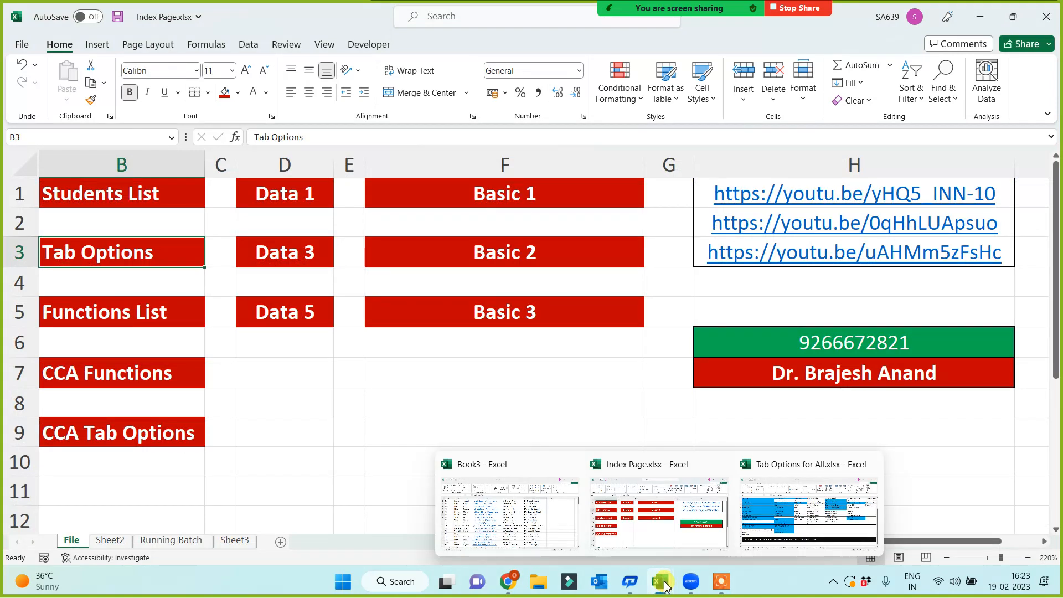
left_click(538, 539)
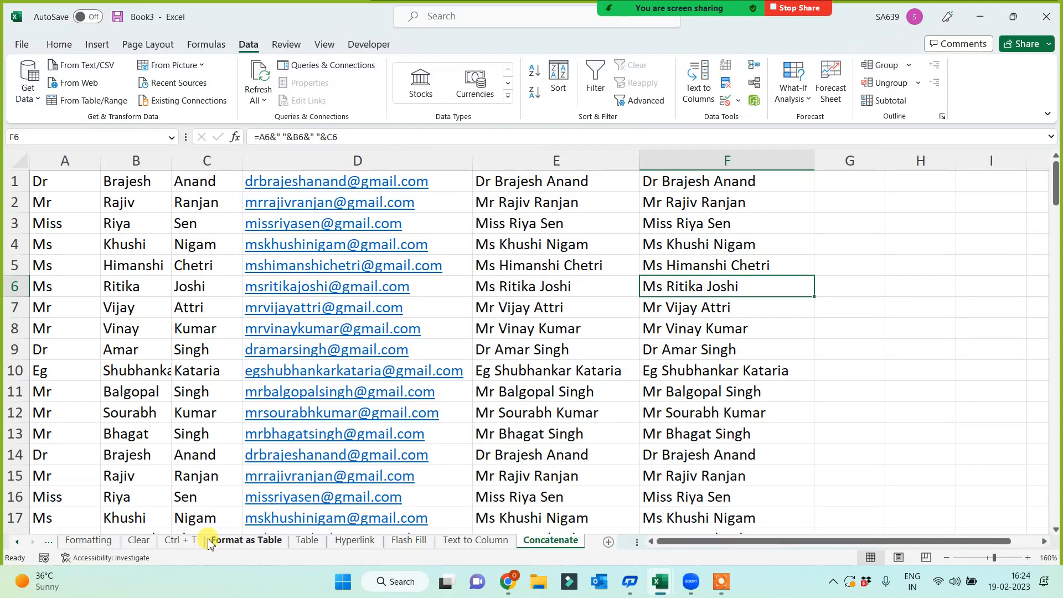
left_click(187, 544)
left_click(744, 391)
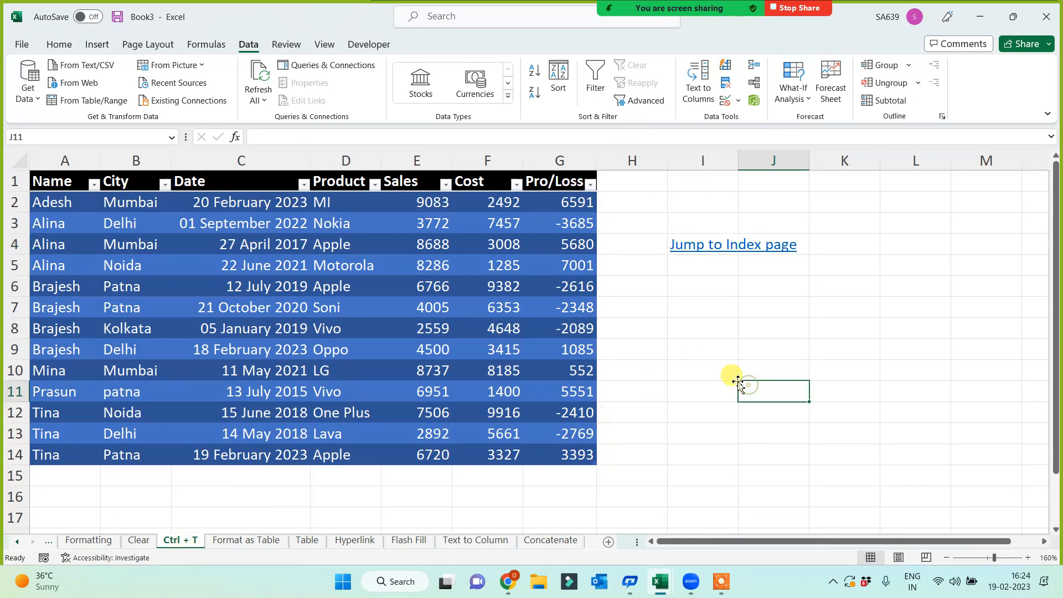
left_click_drag(416, 201, 406, 449)
Enter a manual =SUM of the Sales values below the column, then clear it.
left_click(428, 478)
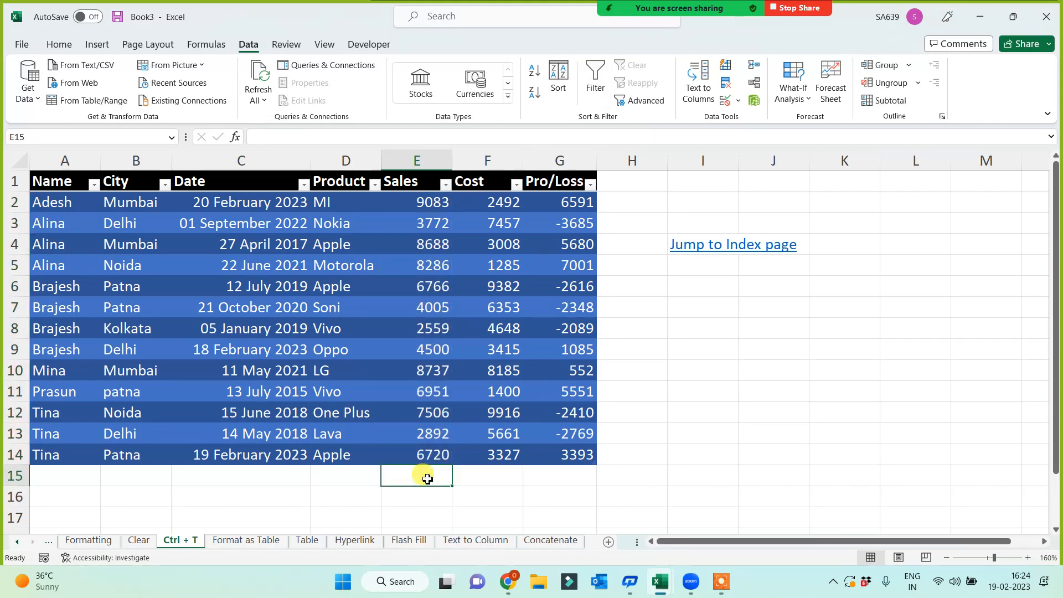
type("=sum(")
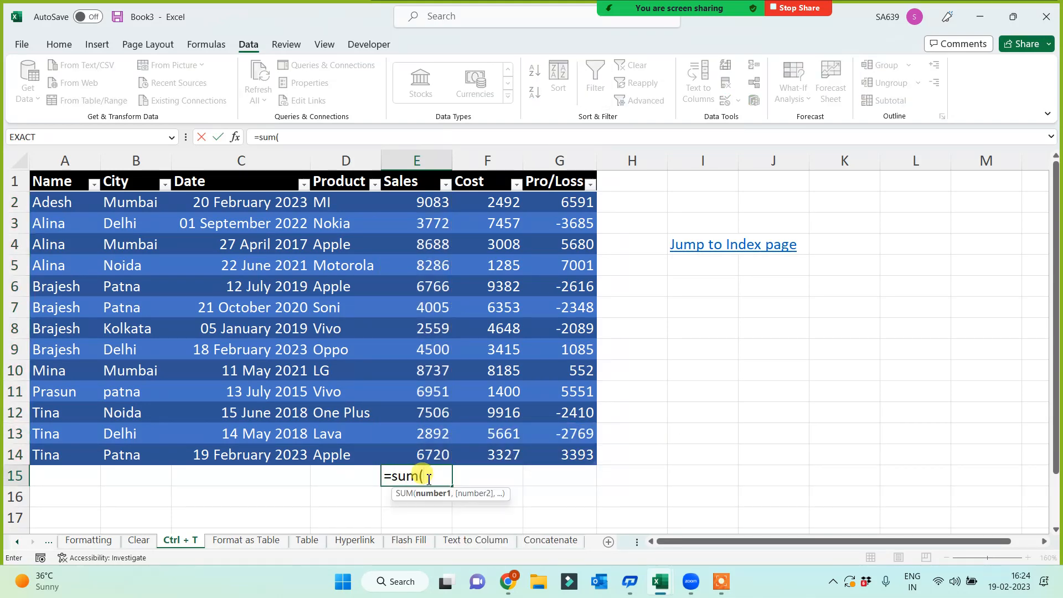
left_click_drag(415, 202, 412, 449)
type(")")
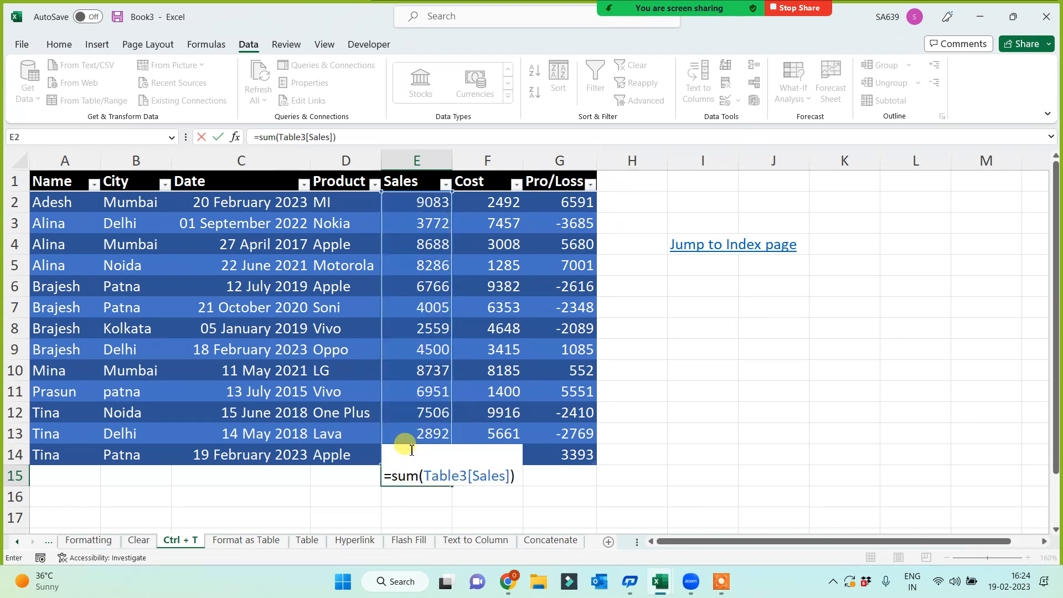
key("Return")
left_click(430, 476)
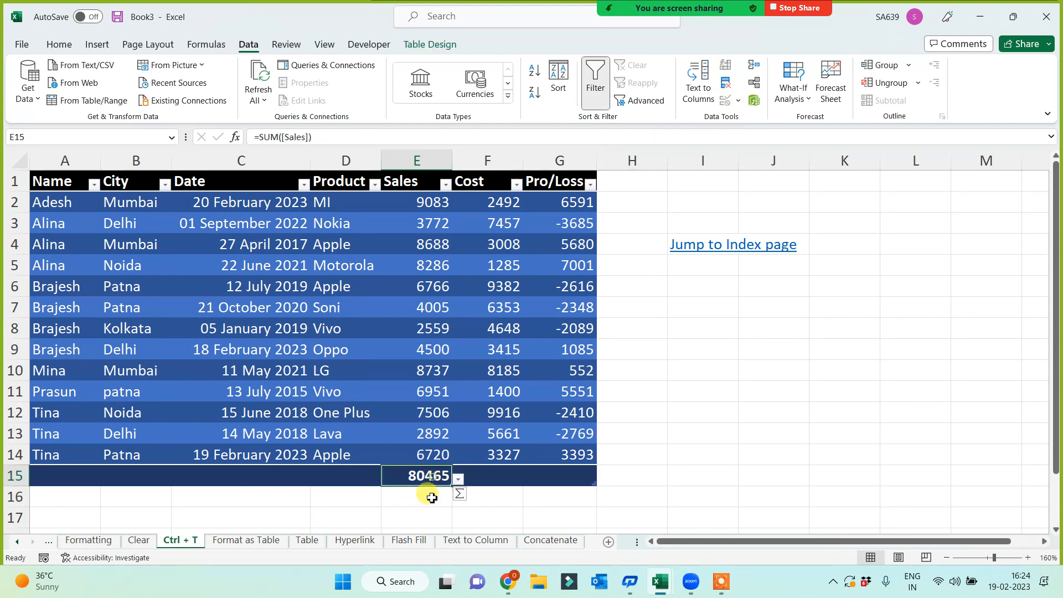
key("Delete")
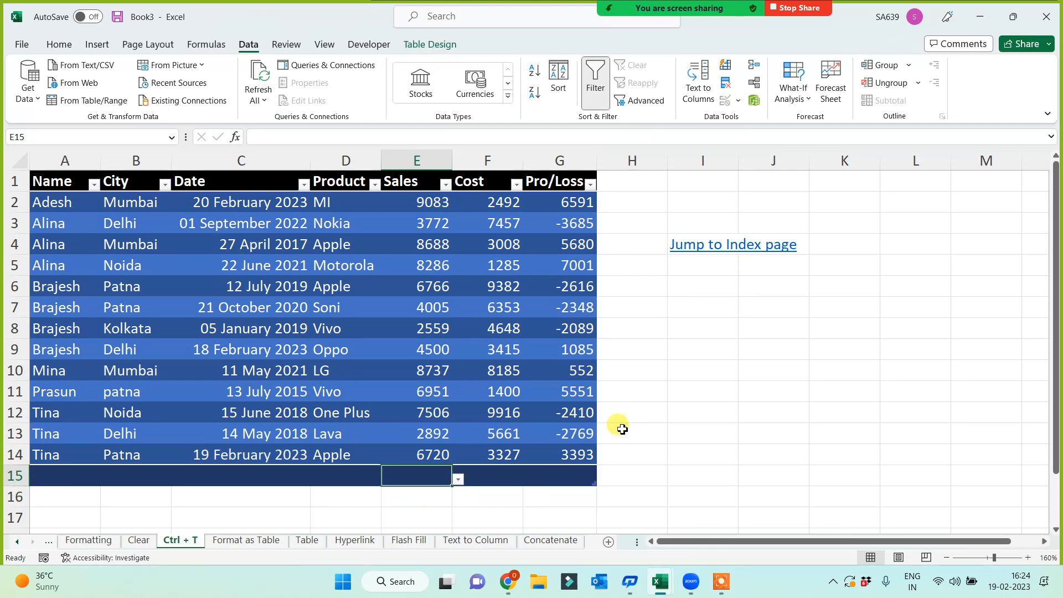
Total the Sales column with Home > AutoSum, showing 80465 below the table.
left_click(59, 45)
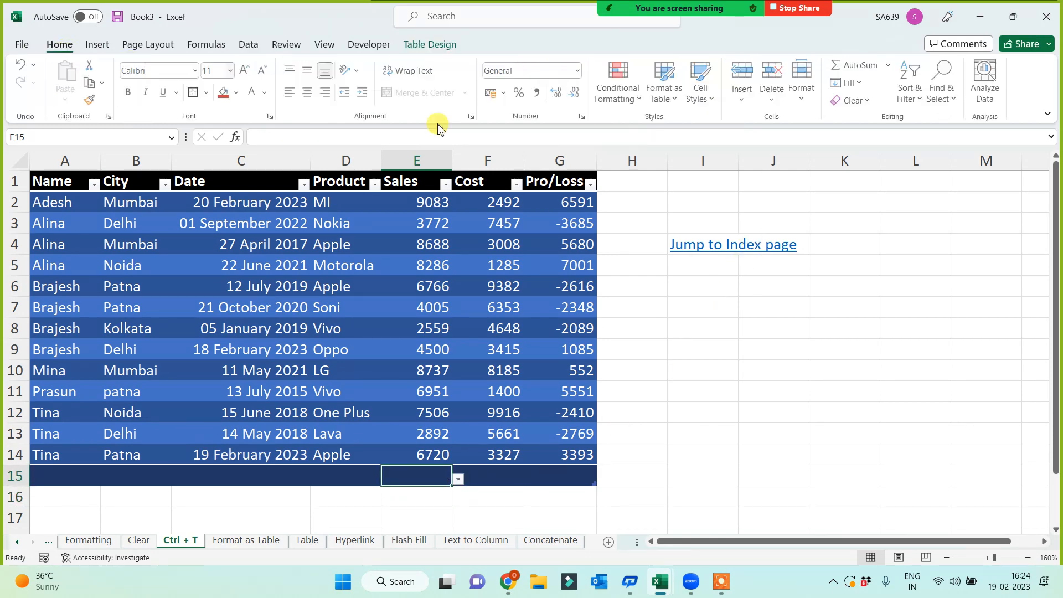
left_click(852, 65)
left_click(852, 65)
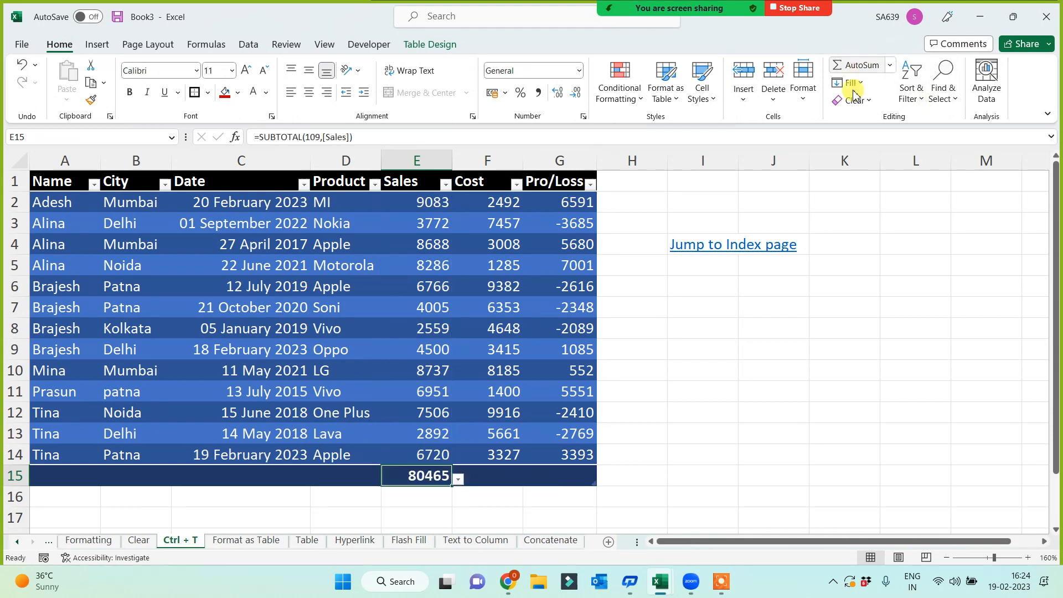
key("Delete")
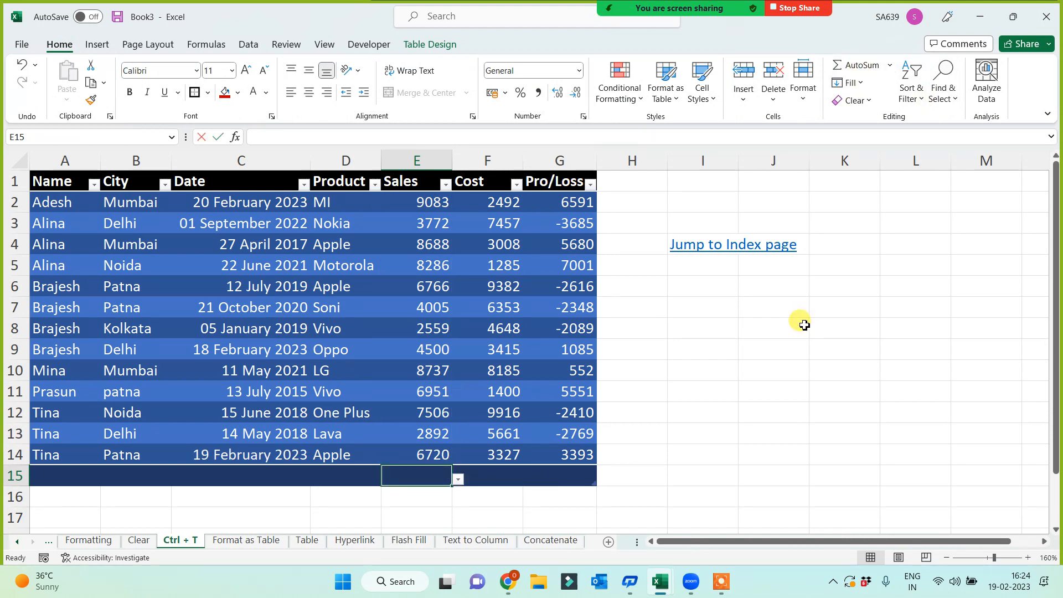
key("ctrl+z")
left_click(713, 306)
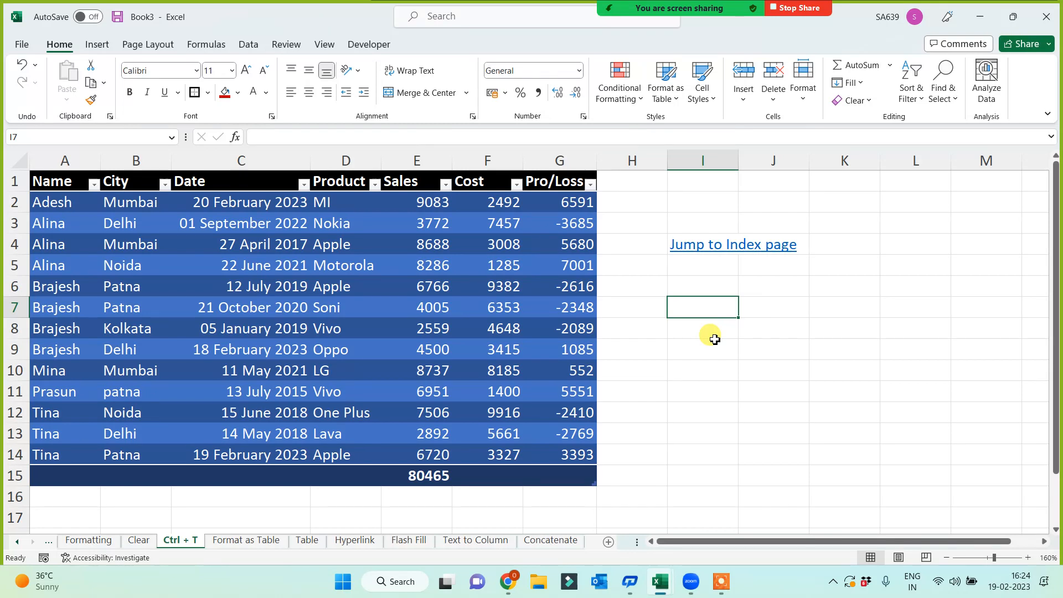
Type the notes 'Auto Sum' and 'Alt + =' beside the table in I7:I8.
type("Ato")
key("BackSpace")
key("BackSpace")
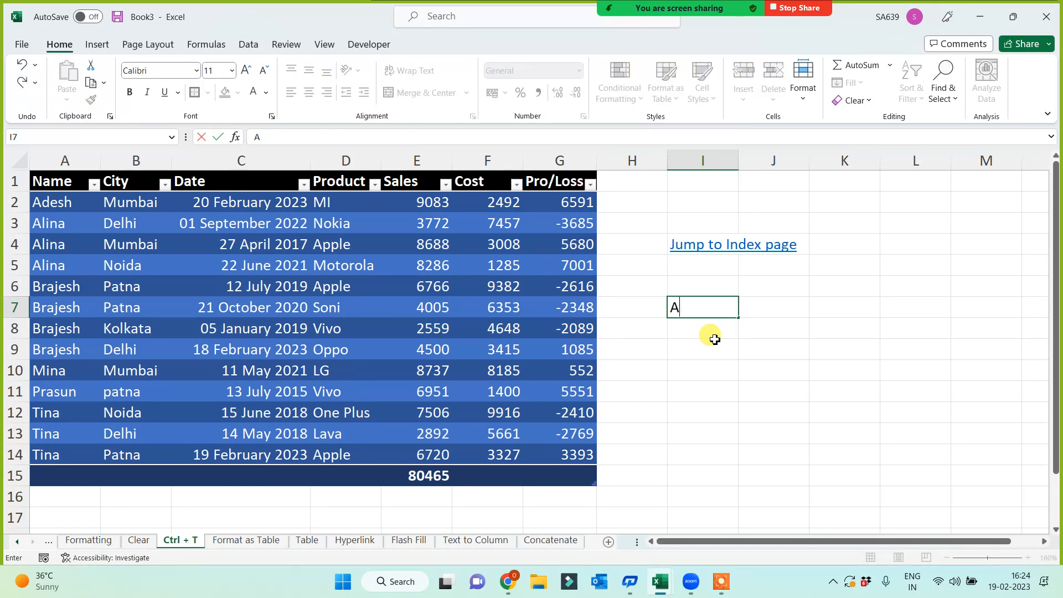
type("uto Sum")
key("Return")
type("Alt")
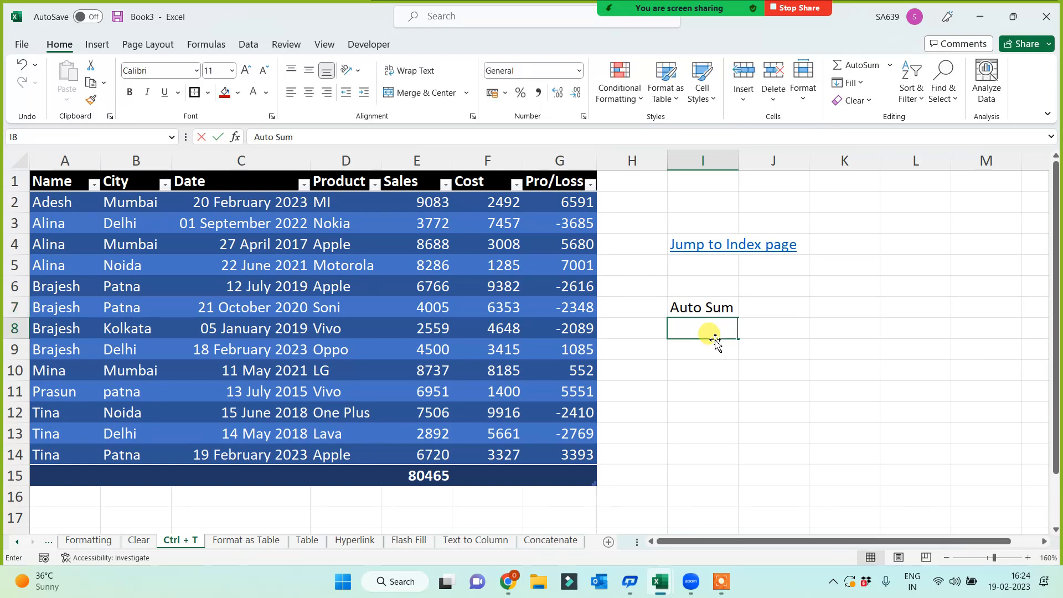
type(" + =")
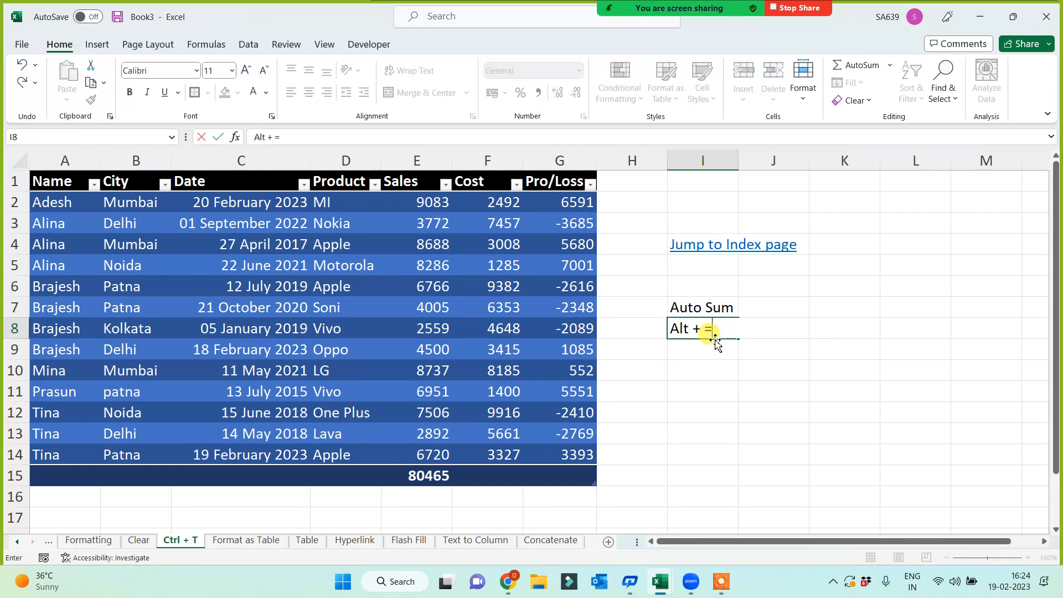
key("Return")
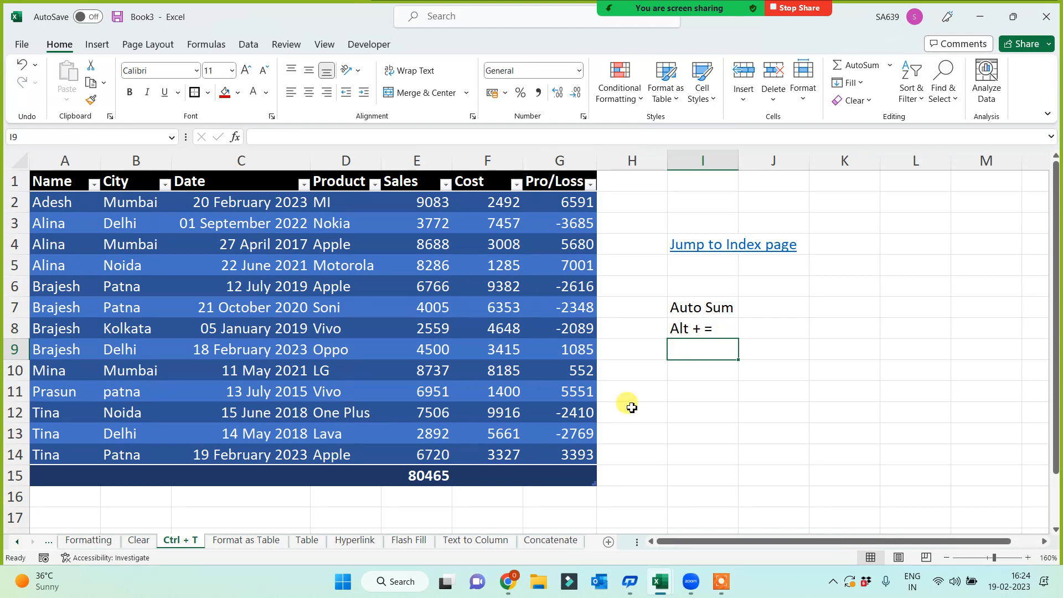
AutoSum the totals row for Sales, Cost and Pro/Loss at once with Alt+=.
left_click(487, 478)
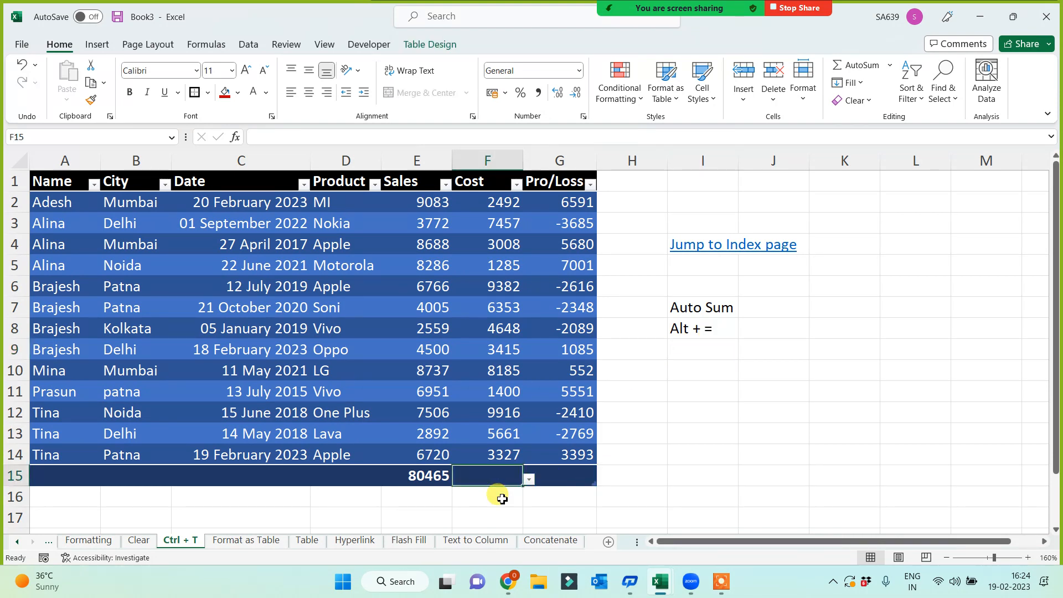
key("alt+equal")
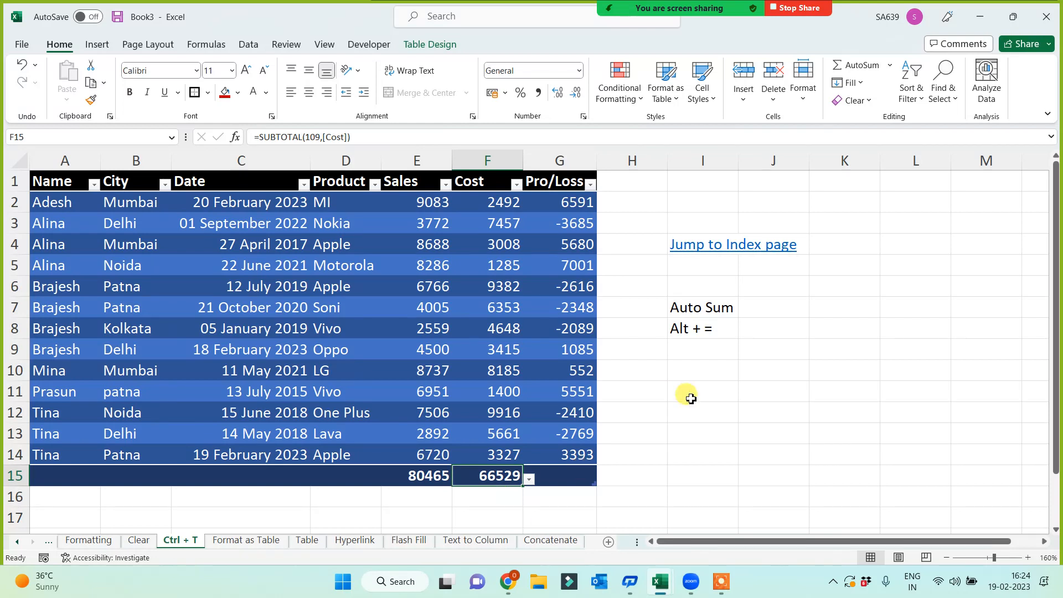
left_click(702, 432)
left_click_drag(412, 476, 514, 476)
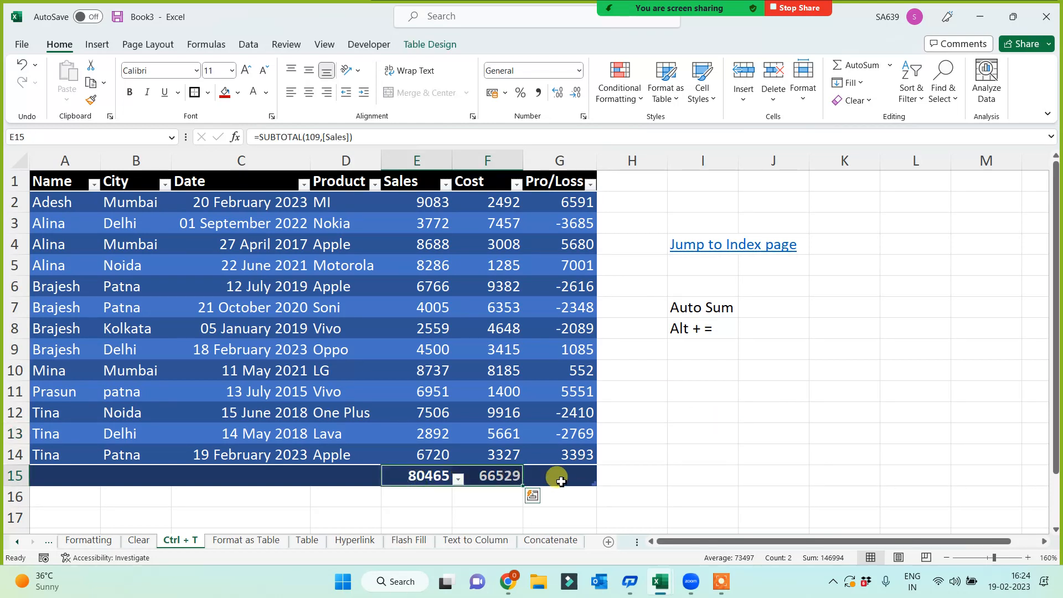
key("Delete")
left_click(711, 482)
left_click_drag(426, 476, 563, 470)
key("alt+equal")
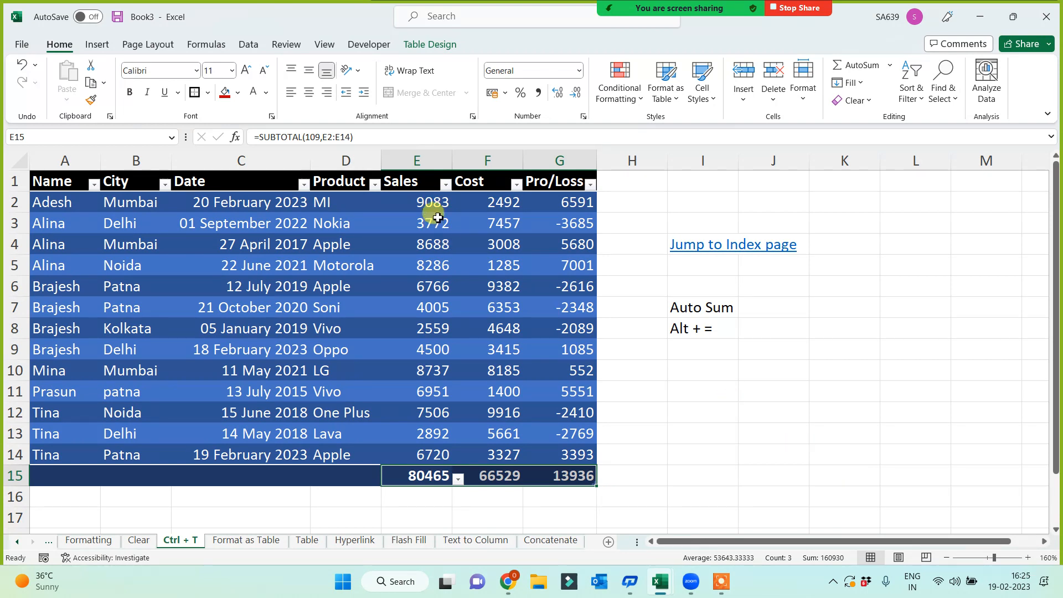
Try Alt+= row totals in column H, then undo and delete them.
left_click_drag(432, 206, 615, 472)
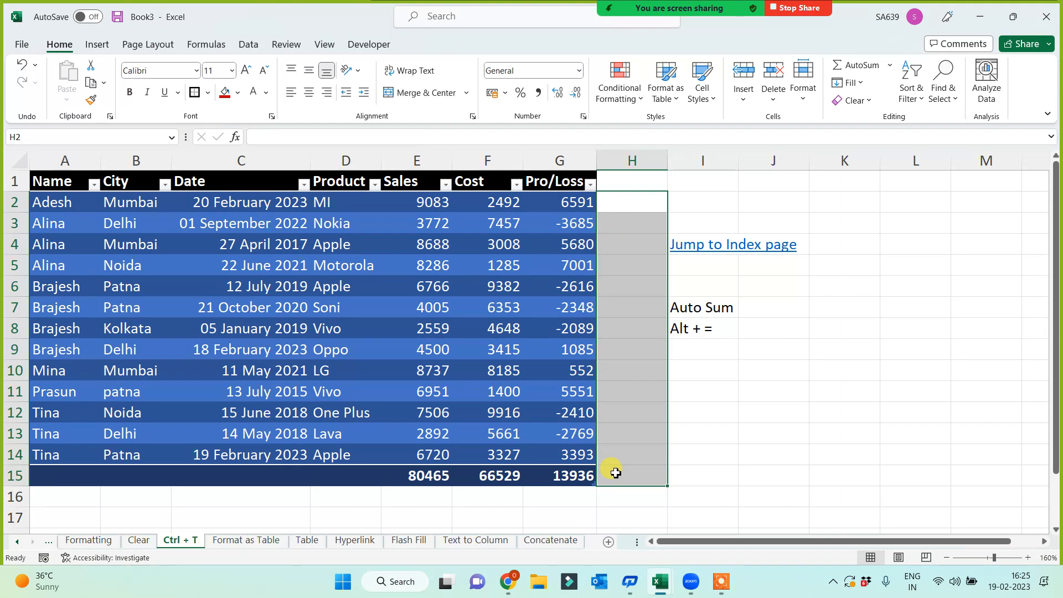
key("alt+equal")
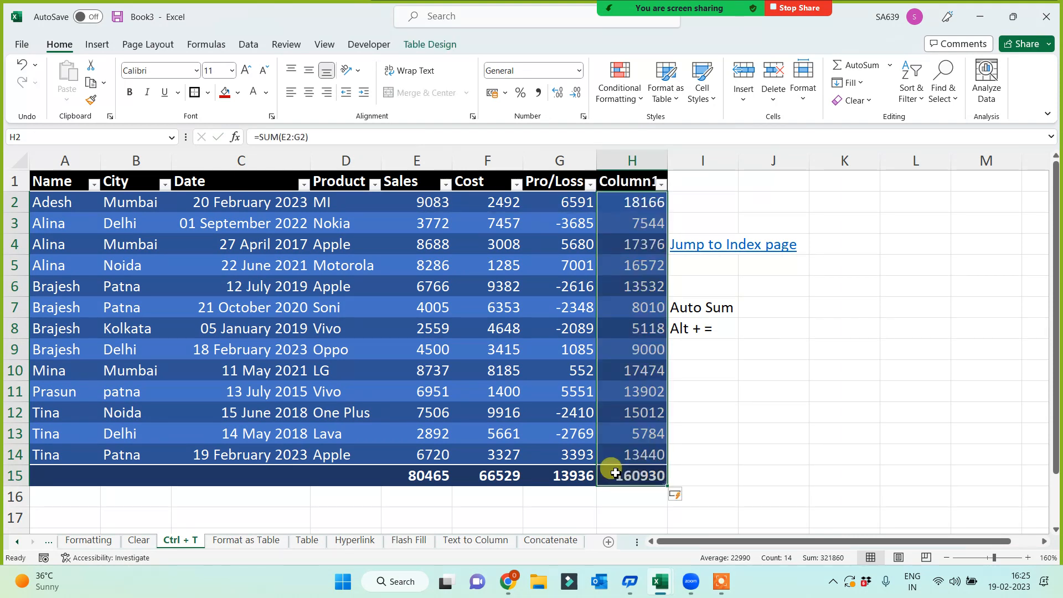
key("ctrl+z")
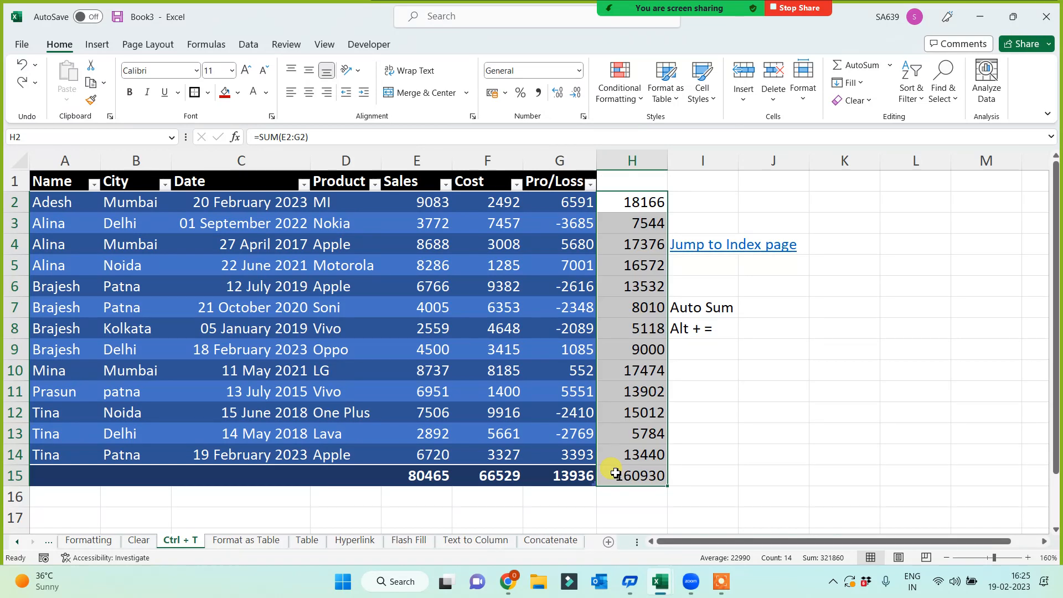
key("Delete")
left_click(784, 496)
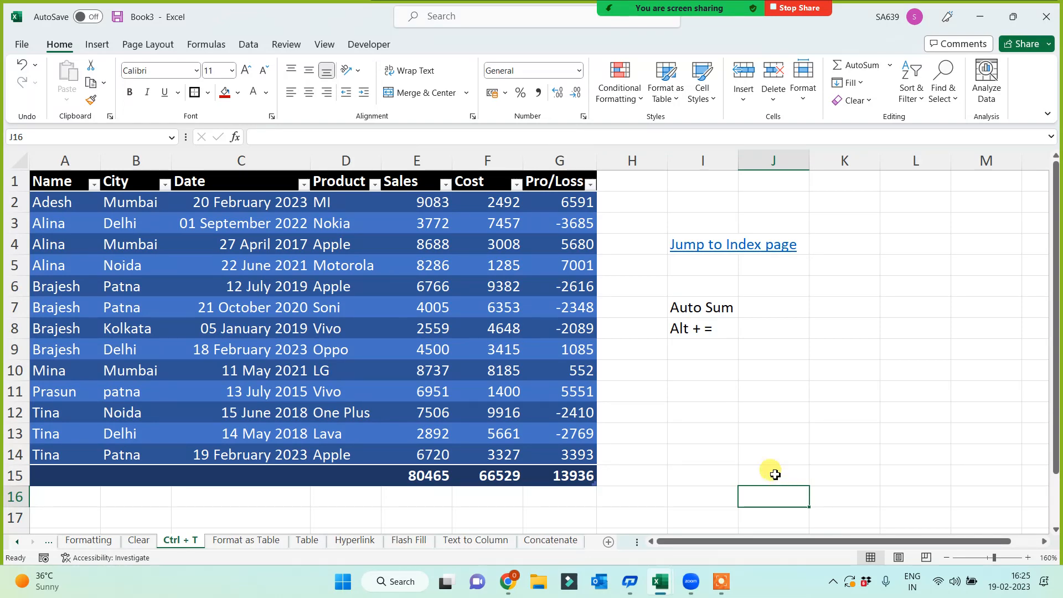
Enter ten numbers (23, 42, 34, 234, 23, 4, 234, 23, 42, 34) in I19:I28, then delete the 4.
scroll(773, 472, "down", 4)
left_click(677, 304)
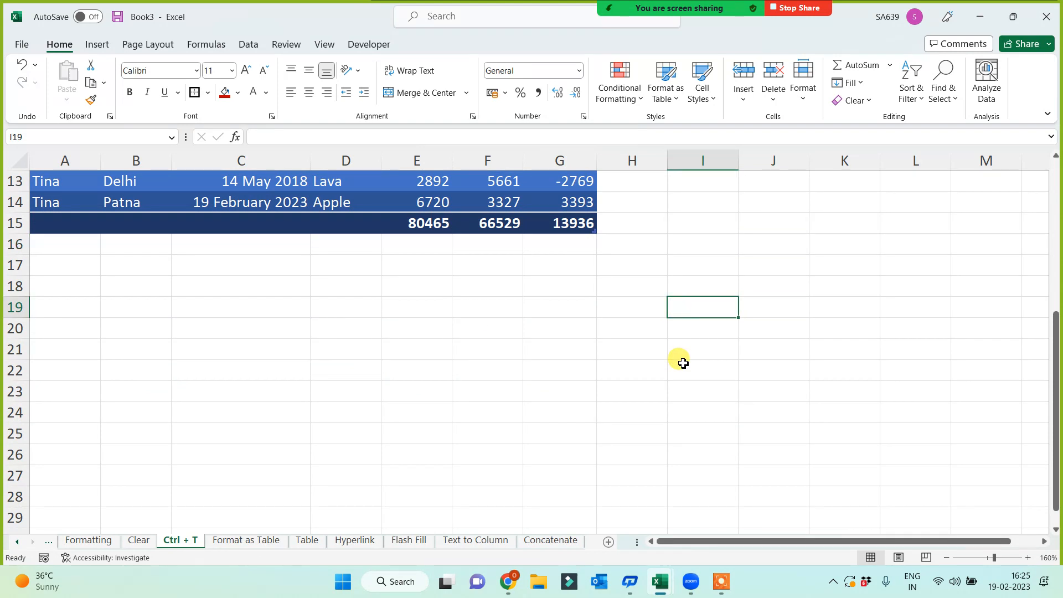
type("23 42 34 234 23 4 234 ")
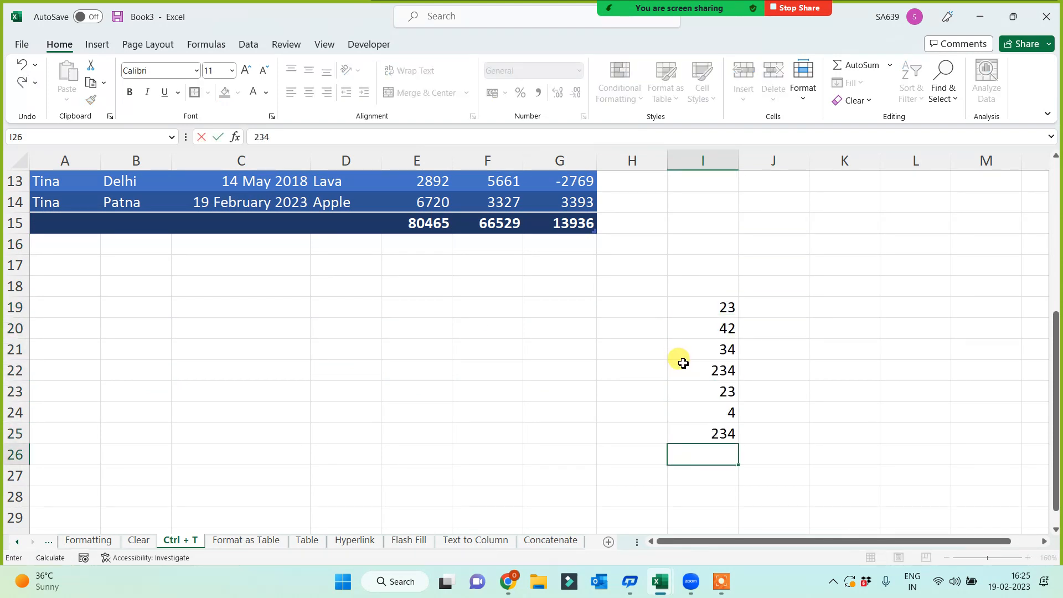
type("23 42 34")
key("Return")
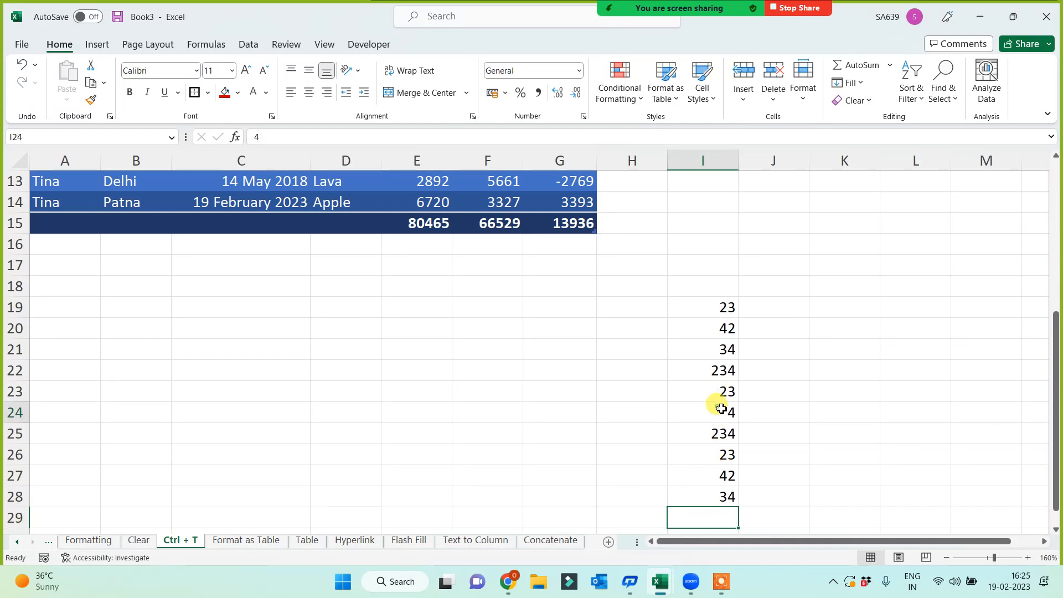
left_click(719, 410)
key("Delete")
Try an Alt+= sum below the list, then undo it to restore the 4.
scroll(852, 443, "down", 1)
key("Down")
key("Down")
key("Down")
key("Down")
key("Down")
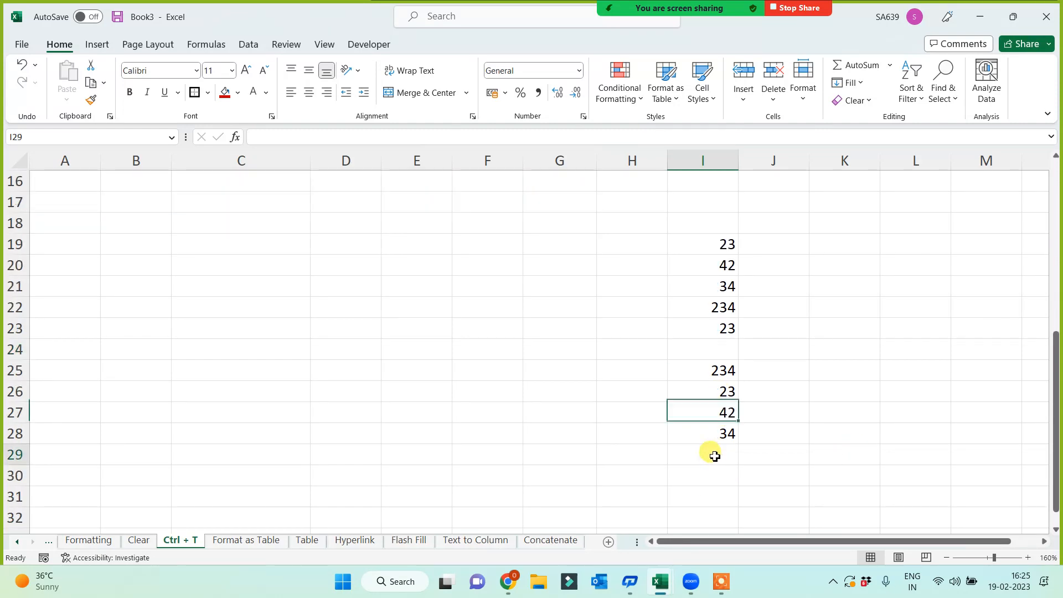
key("alt+equal")
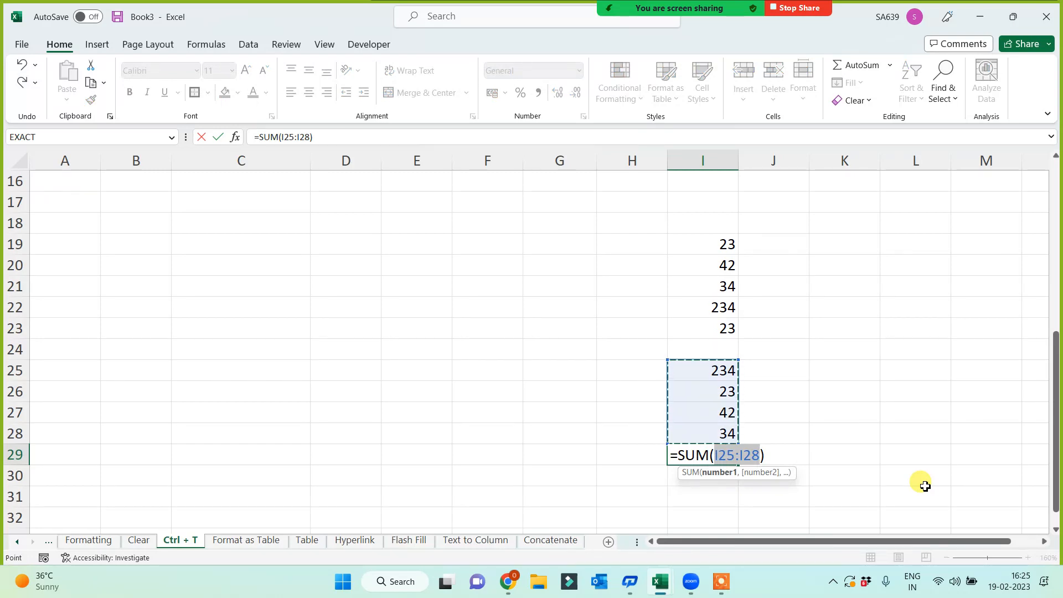
key("Return")
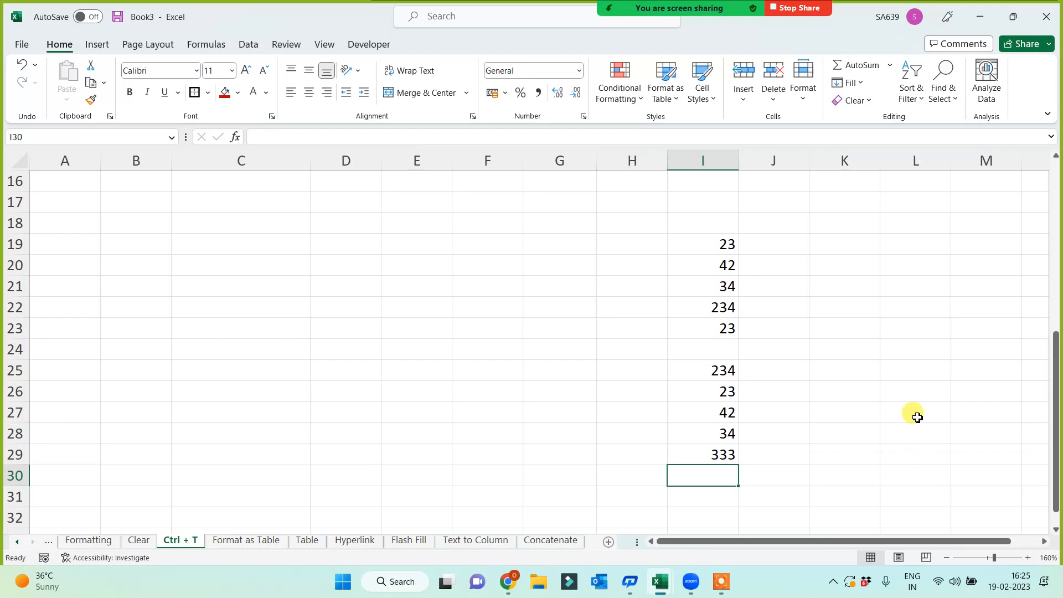
left_click(708, 348)
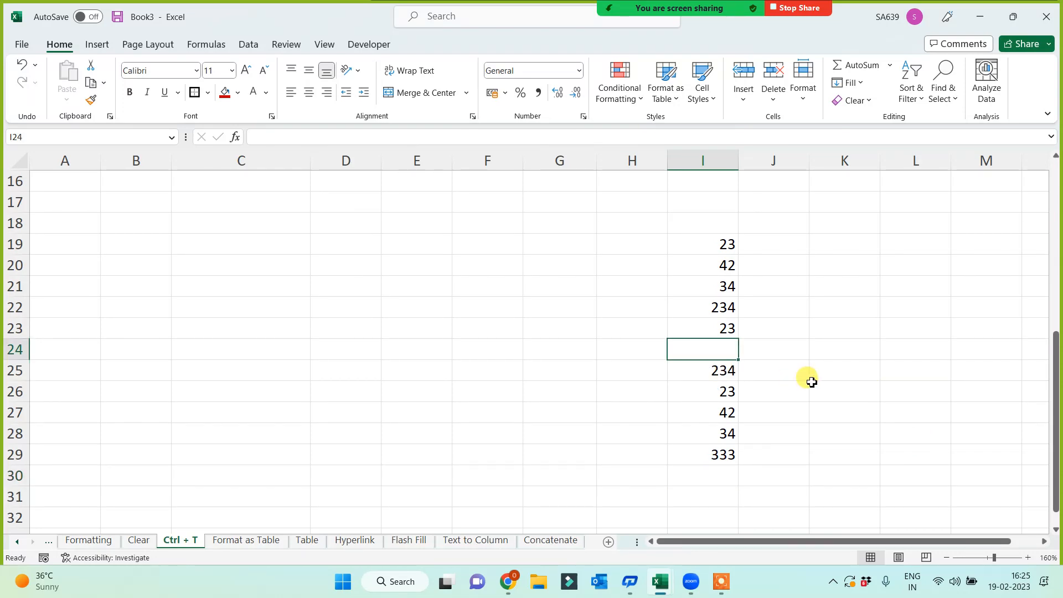
key("ctrl+z")
key("ctrl+z")
Total the whole list in I29 with =SUM(I19:I28), showing 693.
key("Down")
key("Down")
key("Down")
key("Down")
key("Down")
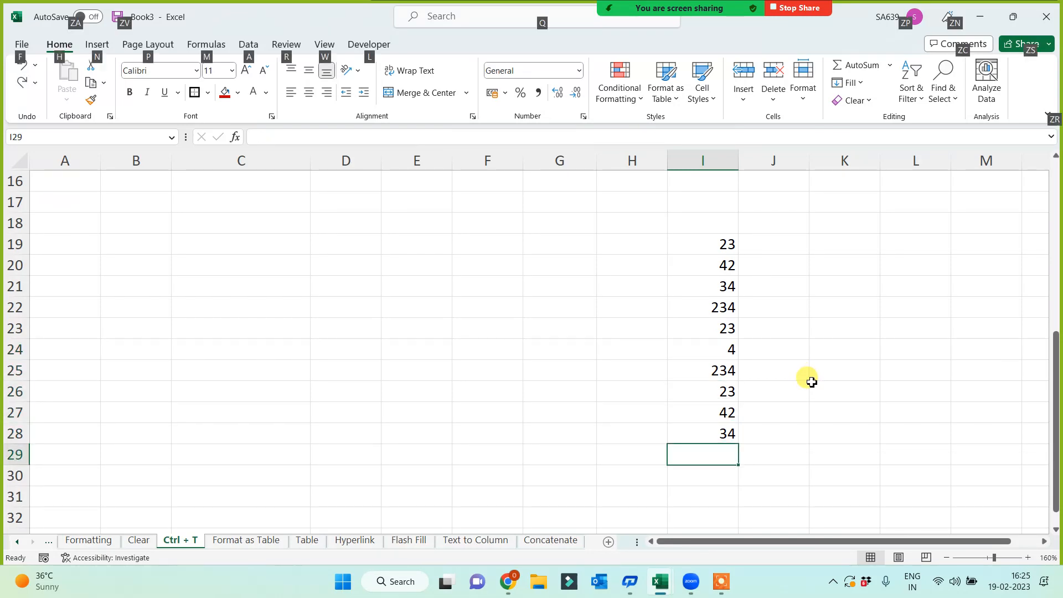
key("alt+equal")
key("Return")
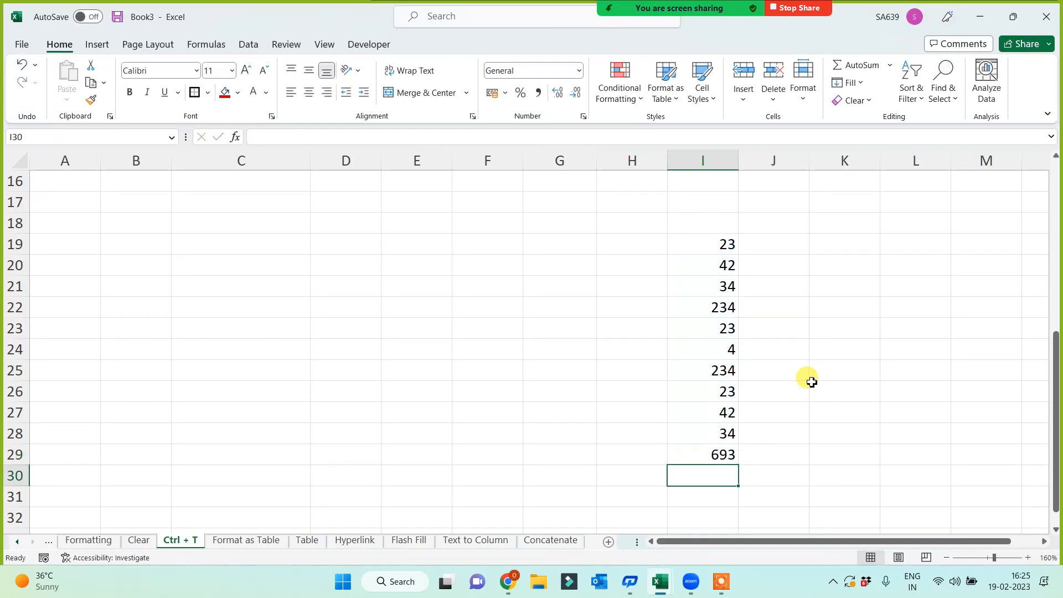
key("Up")
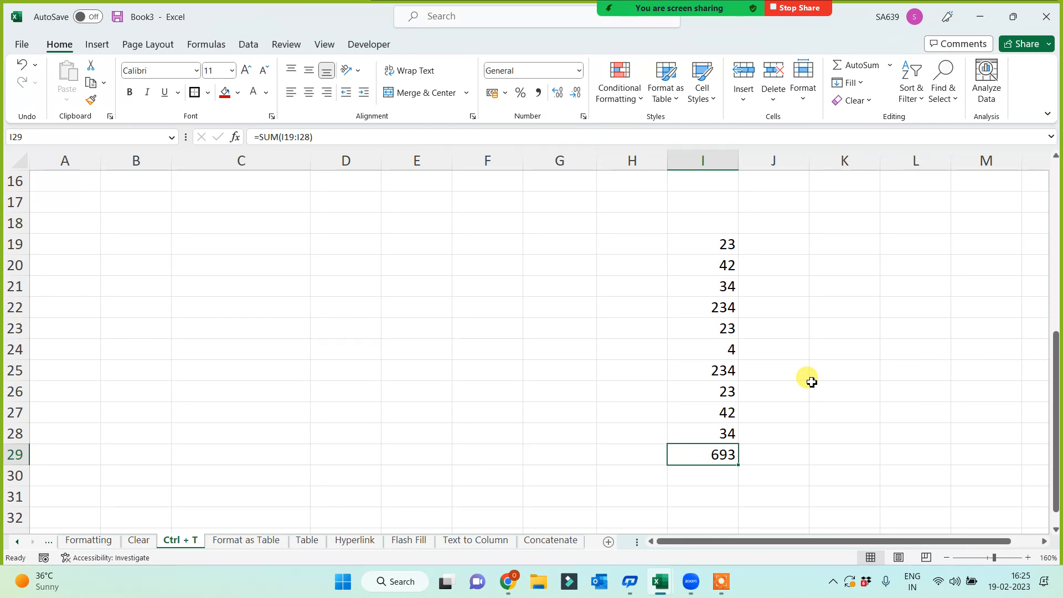
left_click(721, 582)
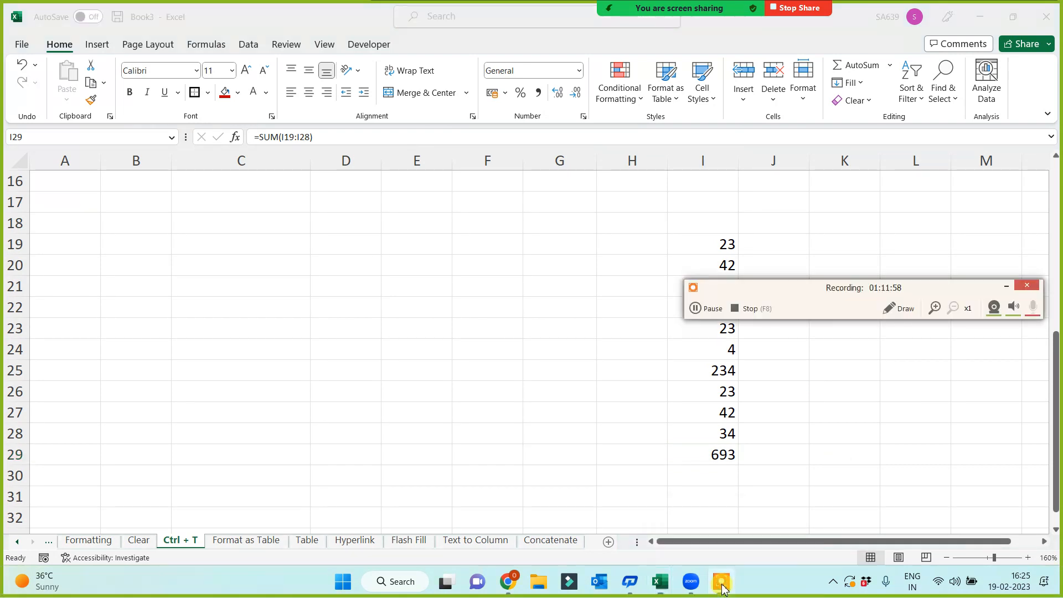